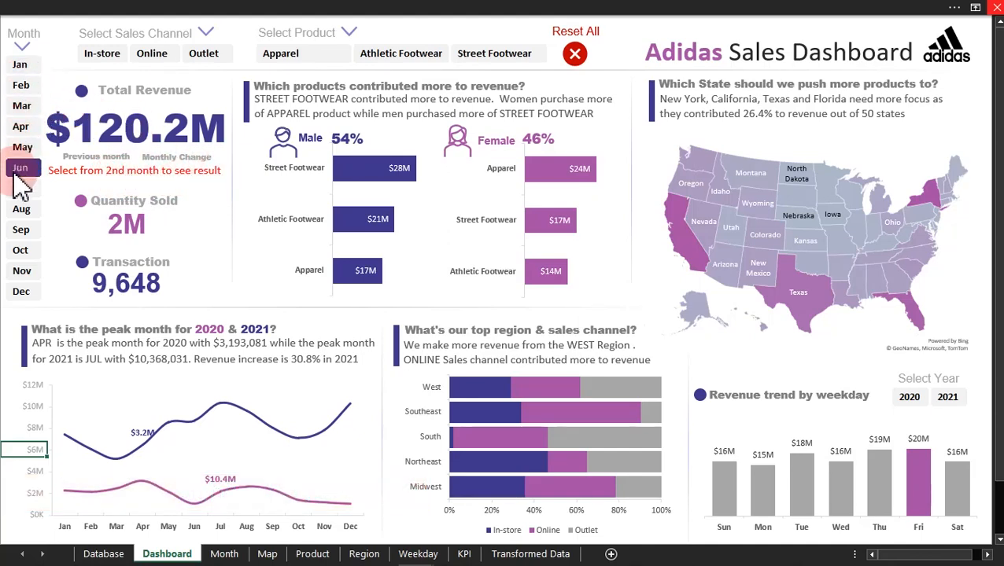
# Step: Filter the sales dashboard by month, viewing Jan, Feb, Mar and Apr one after another
pyautogui.click(19, 64)
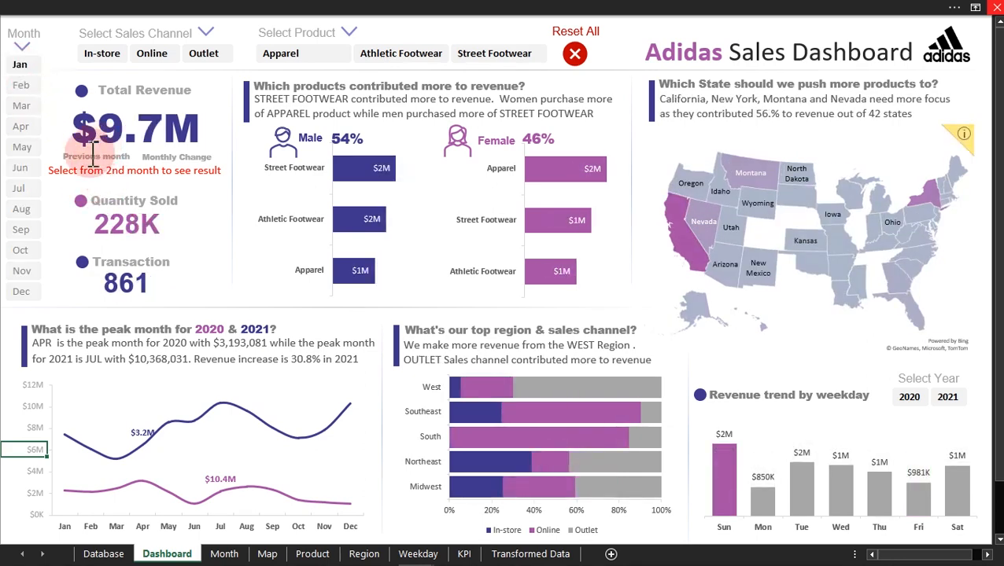
pyautogui.click(20, 84)
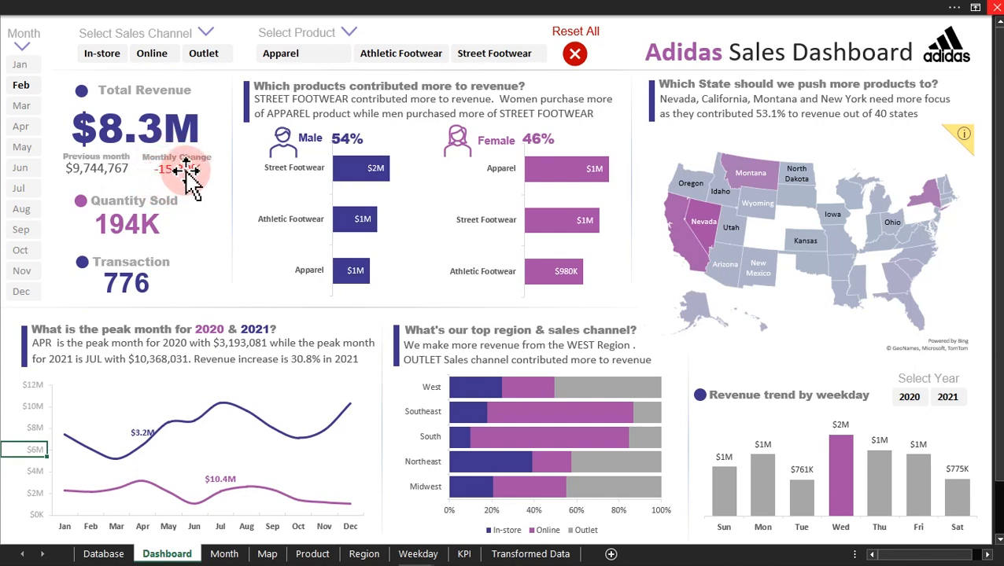
pyautogui.click(21, 105)
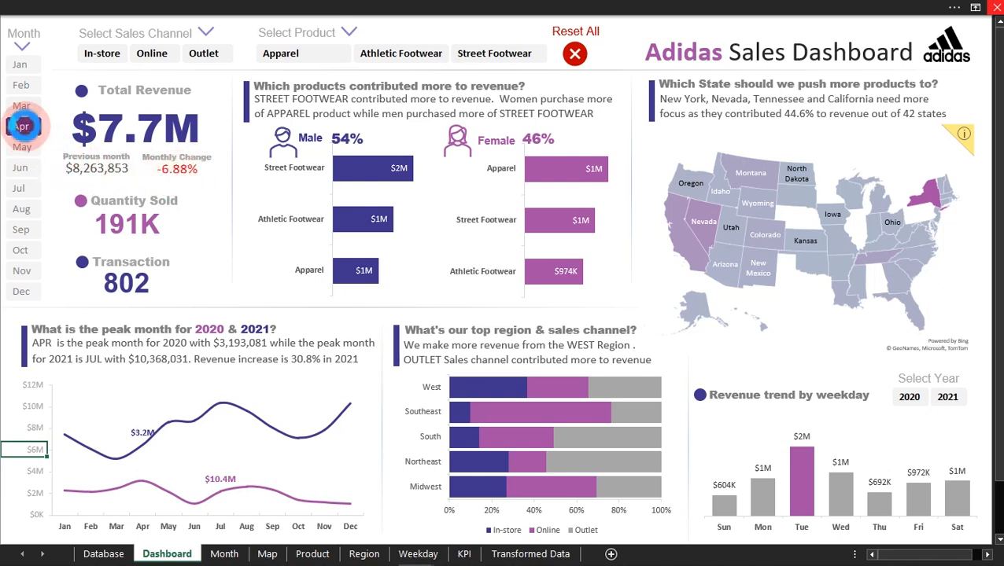
pyautogui.click(22, 126)
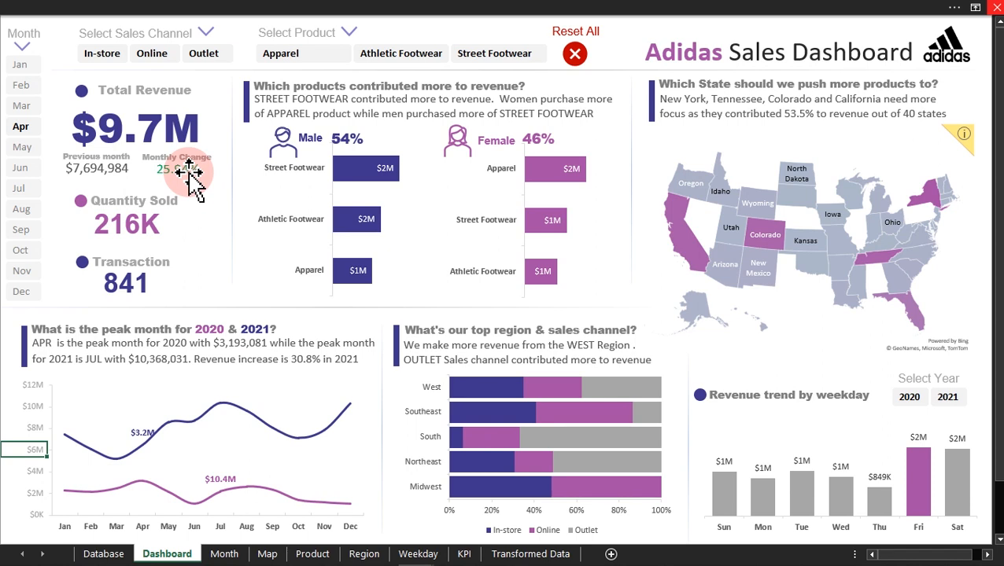
# Step: Filter the dashboard by sales channel, viewing Online, In-store and Outlet in turn
pyautogui.click(154, 52)
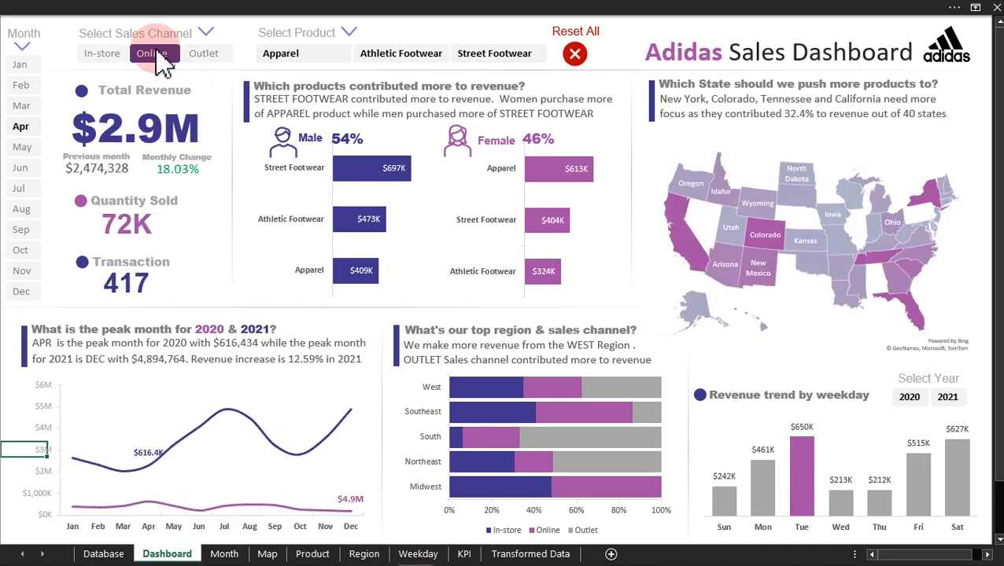
pyautogui.click(110, 61)
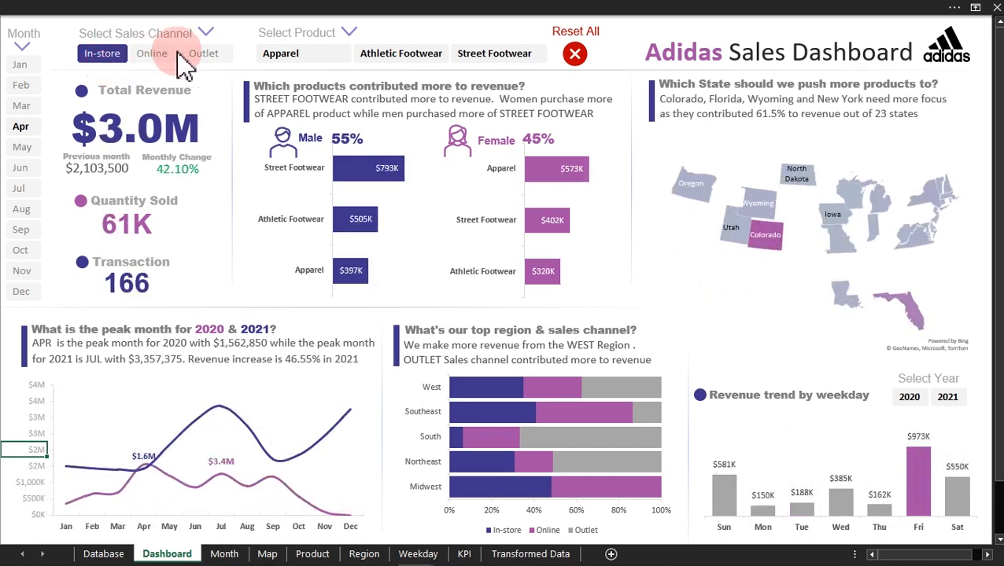
pyautogui.click(202, 60)
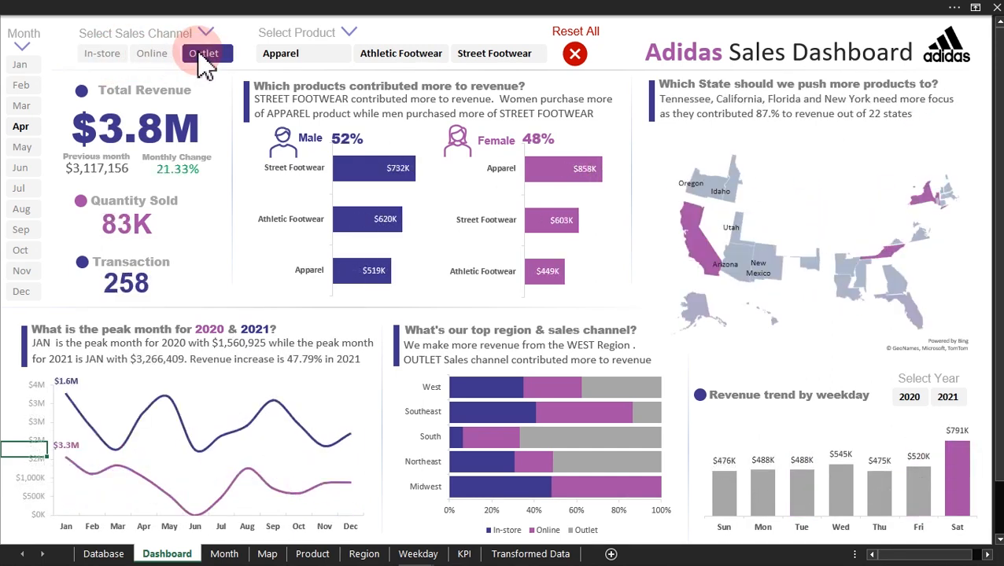
# Step: Filter the dashboard by product through Apparel, Athletic Footwear and Street Footwear, and reset all filters
pyautogui.click(330, 57)
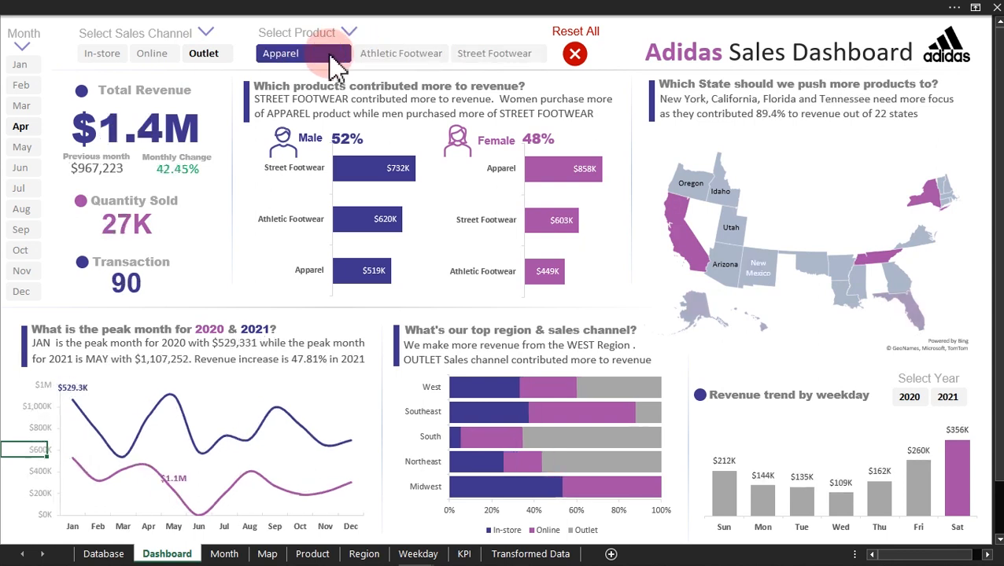
pyautogui.click(370, 58)
pyautogui.click(452, 55)
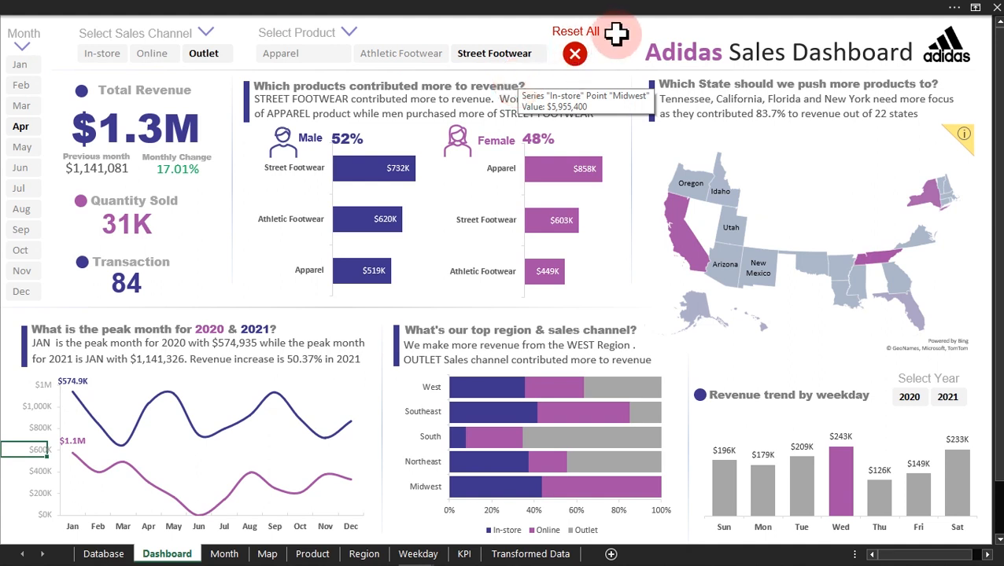
pyautogui.click(577, 60)
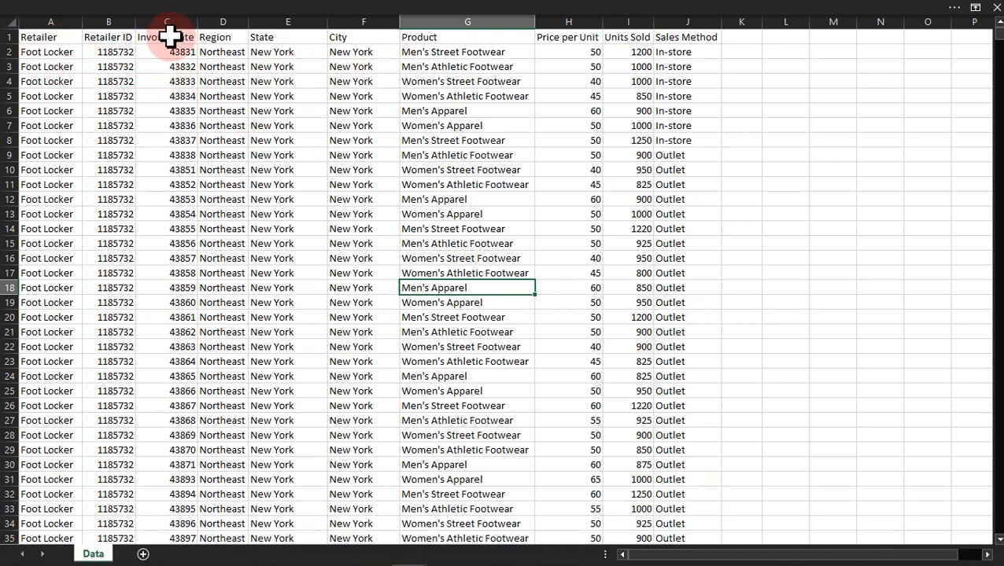
# Step: Examine the values in the Invoice Date and Product columns of the raw sales data
pyautogui.moveTo(179, 36); pyautogui.dragTo(180, 316)
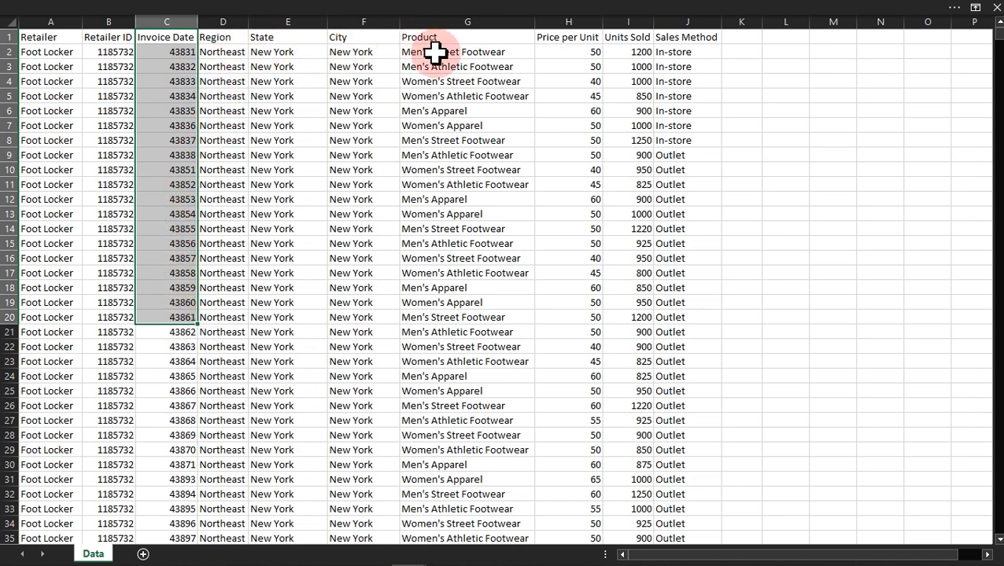
pyautogui.moveTo(435, 52); pyautogui.dragTo(434, 337)
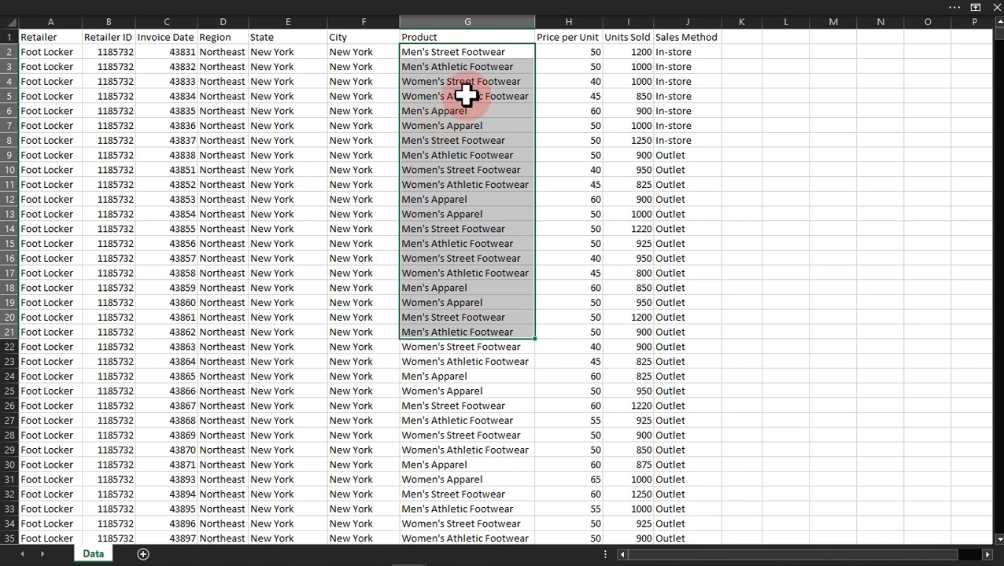
pyautogui.click(316, 171)
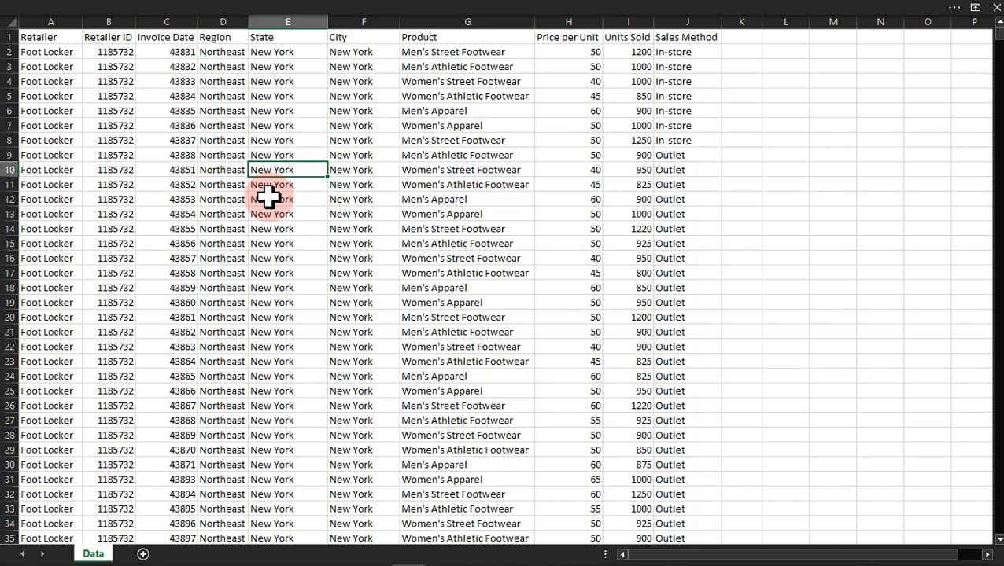
# Step: Convert the data range $A$1:$J$9649 into a table with headers and load it into the Power Query Editor
pyautogui.click(289, 9)
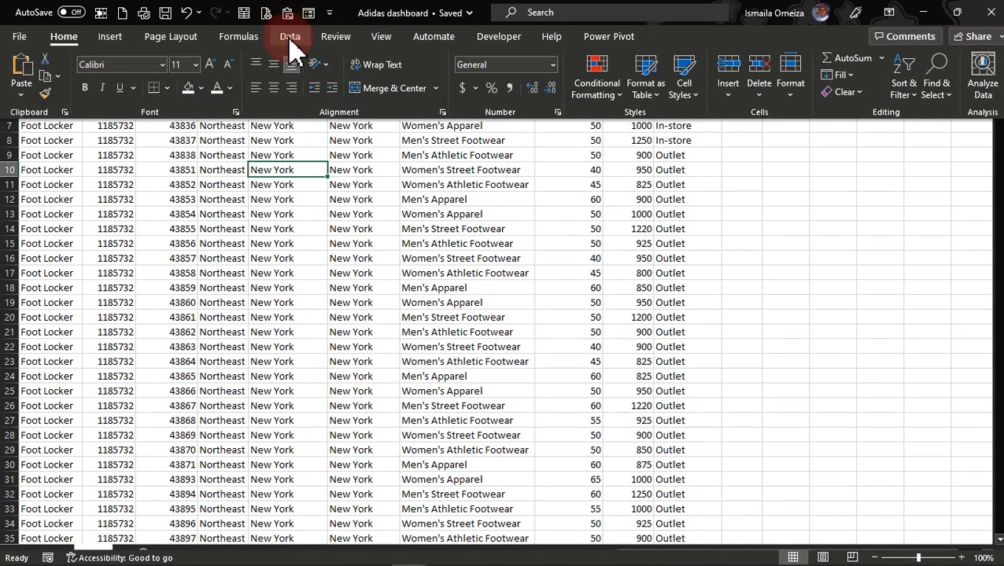
pyautogui.click(290, 39)
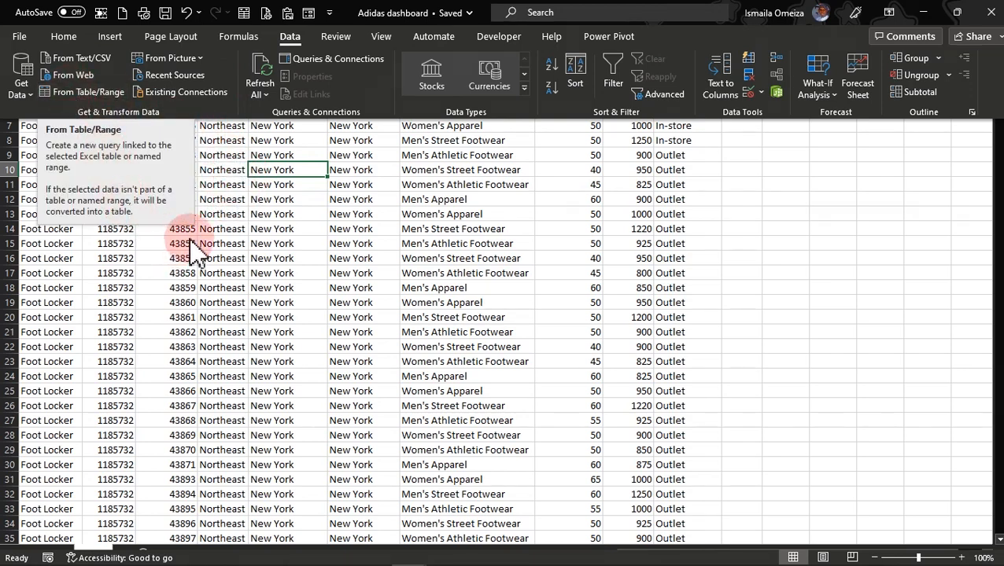
pyautogui.click(63, 94)
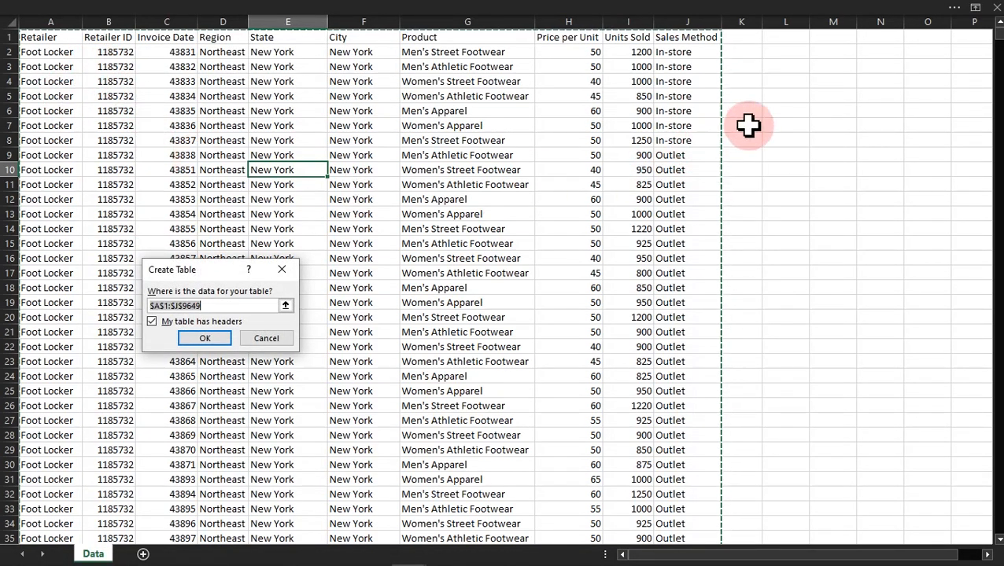
pyautogui.click(215, 340)
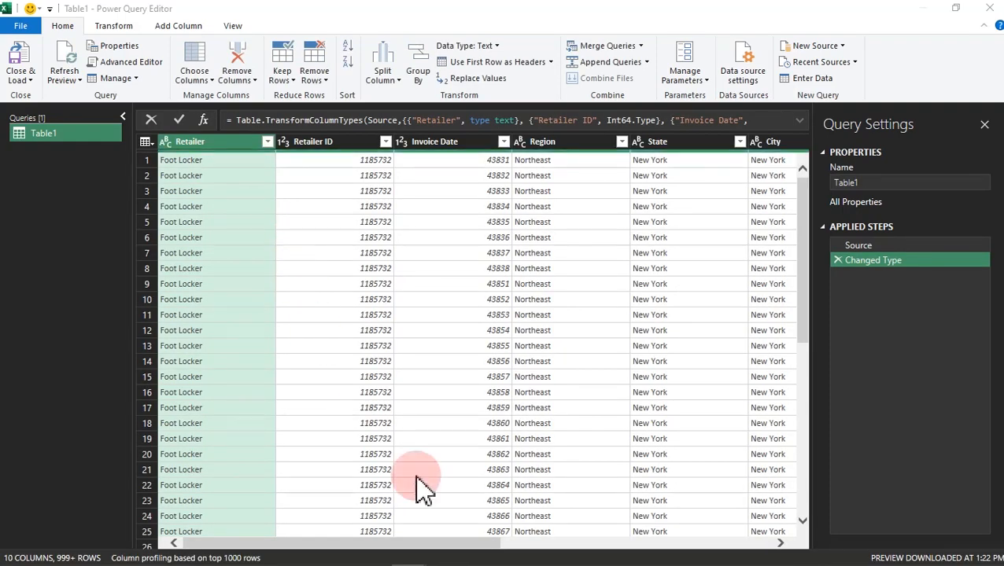
# Step: Change the Invoice Date column's data type to Date, replacing the current type conversion
pyautogui.click(434, 142)
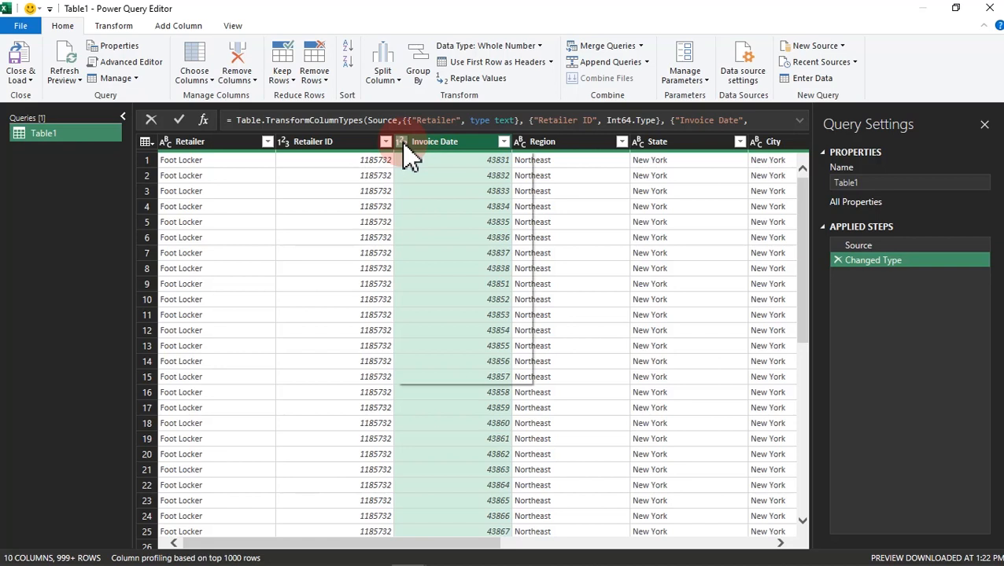
pyautogui.click(402, 143)
pyautogui.click(416, 247)
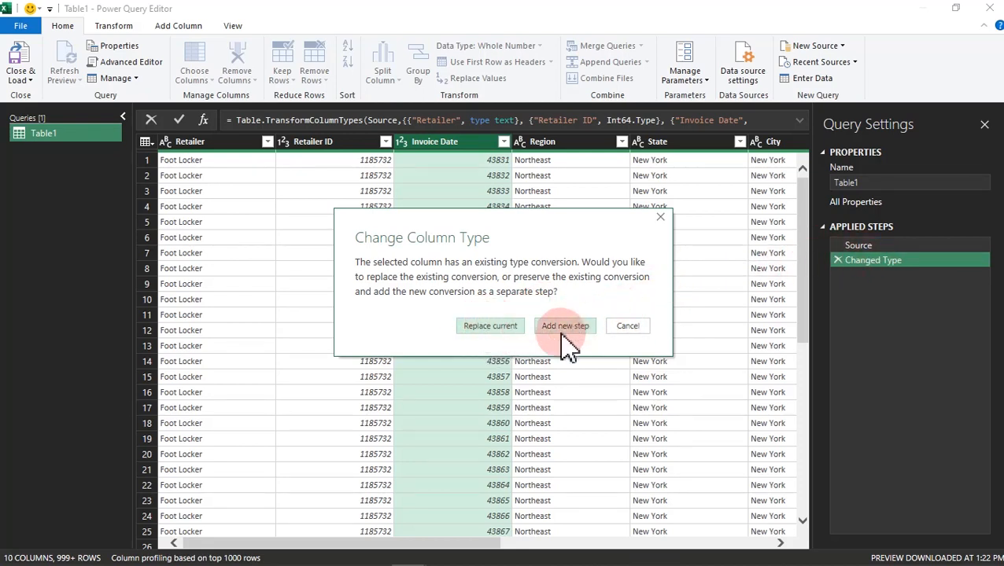
pyautogui.click(496, 328)
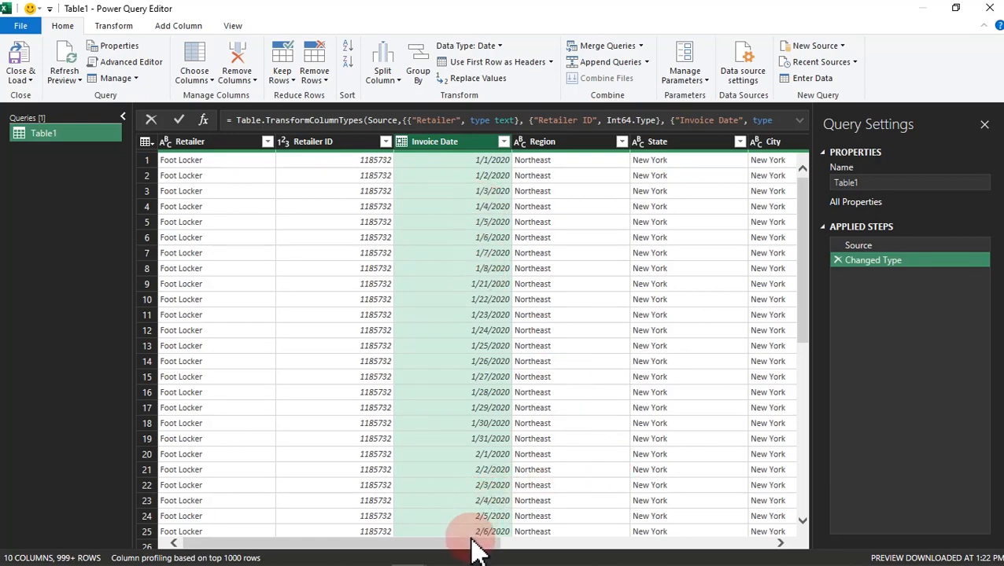
# Step: Add a new column with the name of the month derived from the Invoice Date column
pyautogui.moveTo(473, 543); pyautogui.dragTo(526, 543)
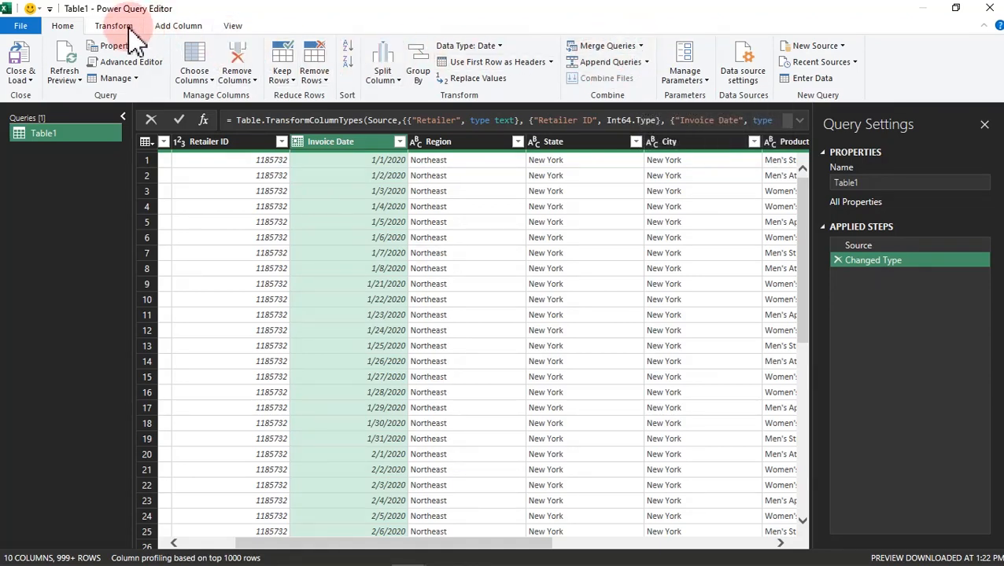
pyautogui.click(164, 32)
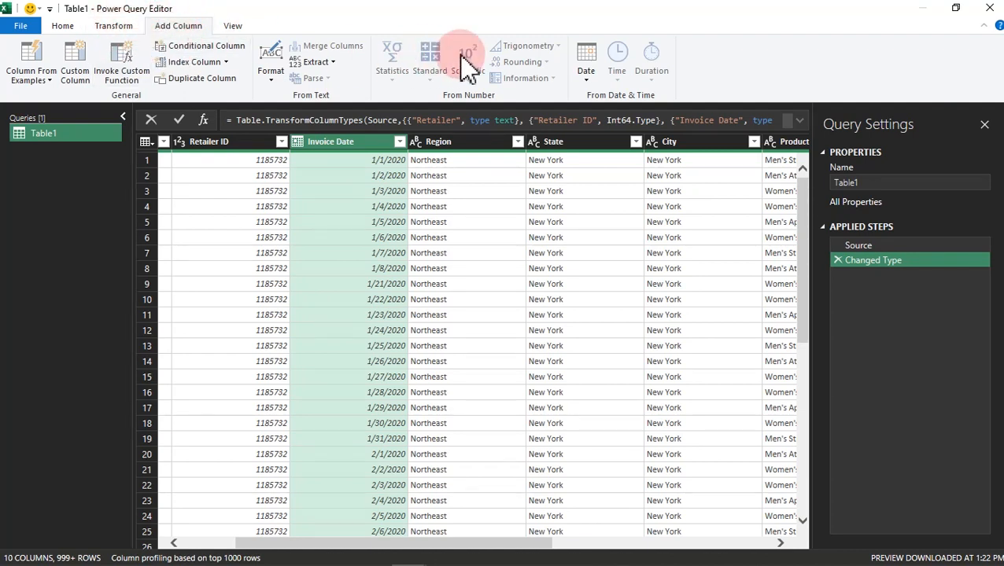
pyautogui.click(586, 67)
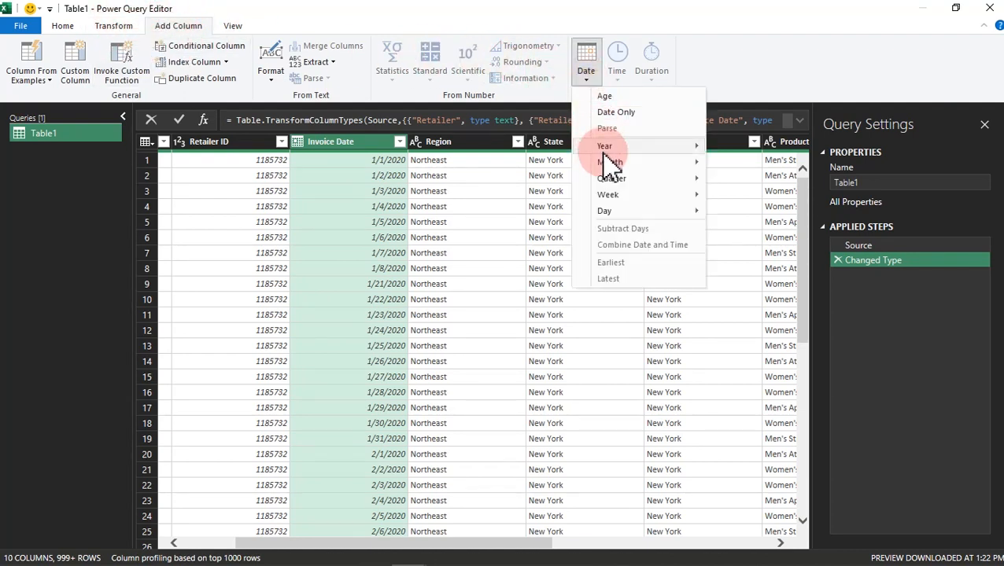
pyautogui.moveTo(619, 173)
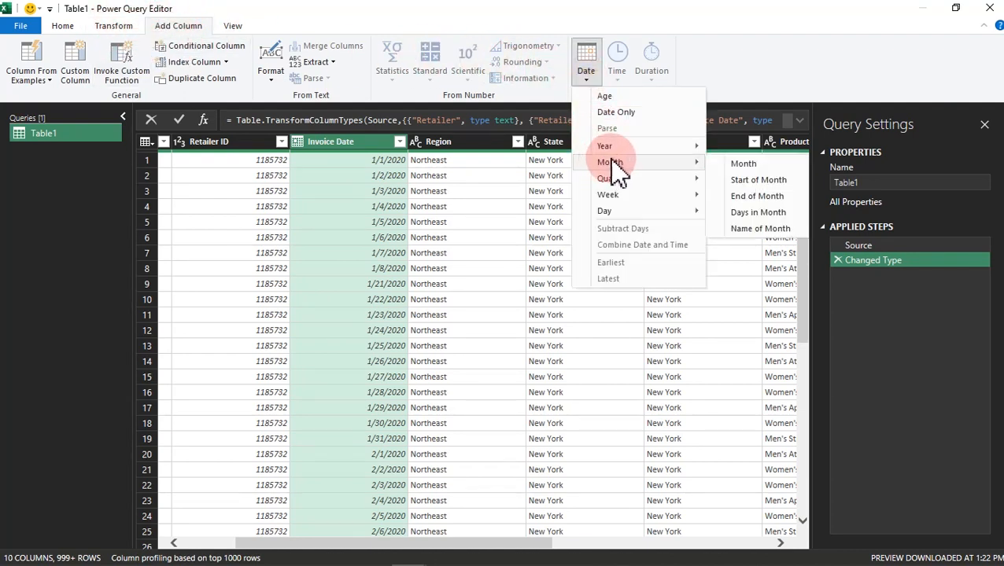
pyautogui.click(754, 230)
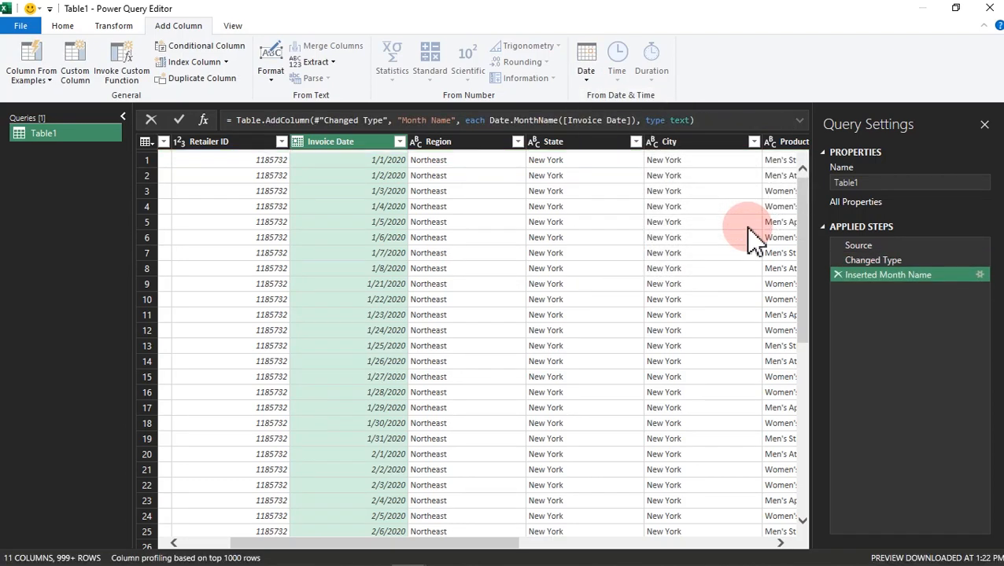
# Step: Shorten the Month Name column's values to their first 3 characters
pyautogui.moveTo(474, 544); pyautogui.dragTo(783, 548)
pyautogui.click(719, 143)
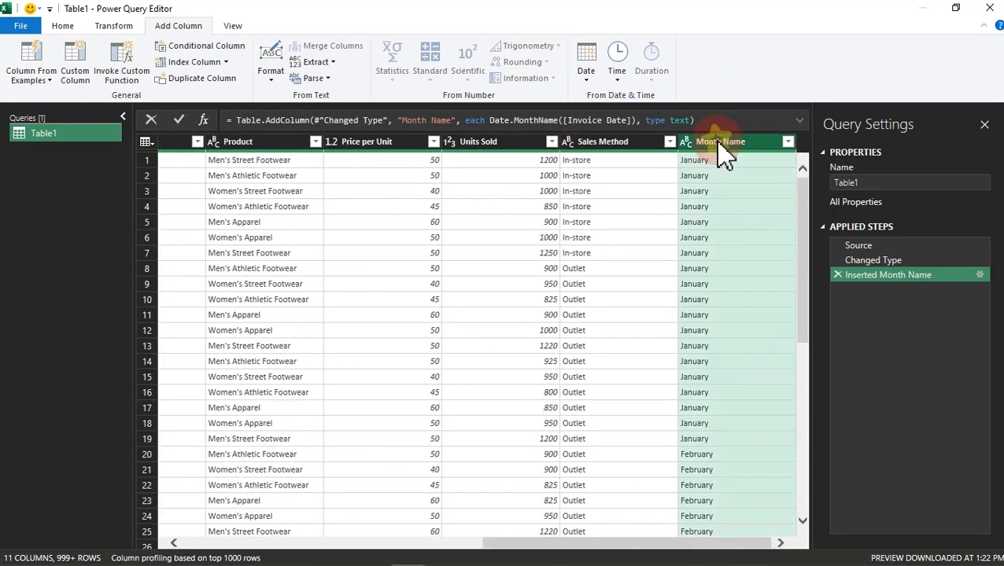
pyautogui.click(116, 27)
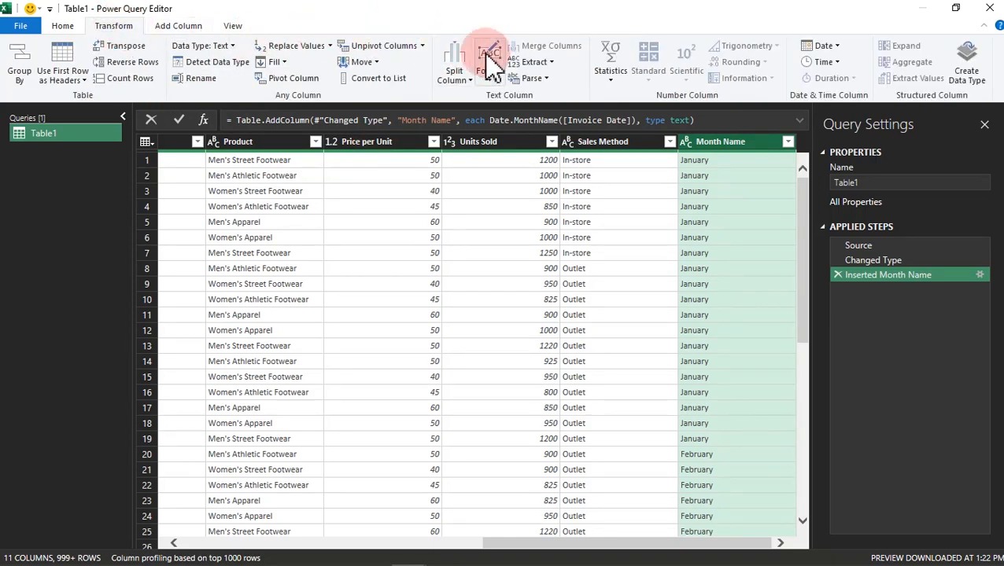
pyautogui.click(551, 63)
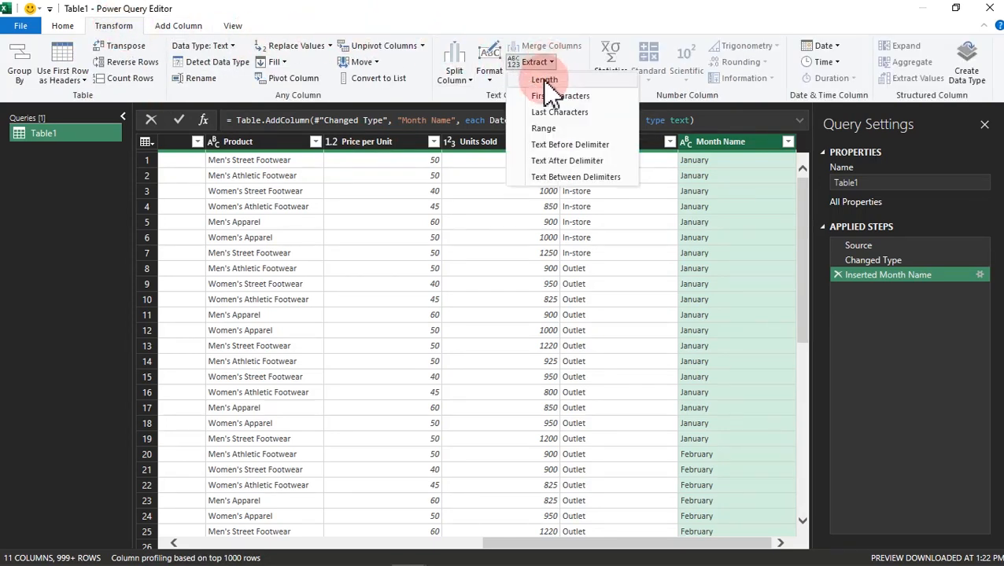
pyautogui.click(550, 98)
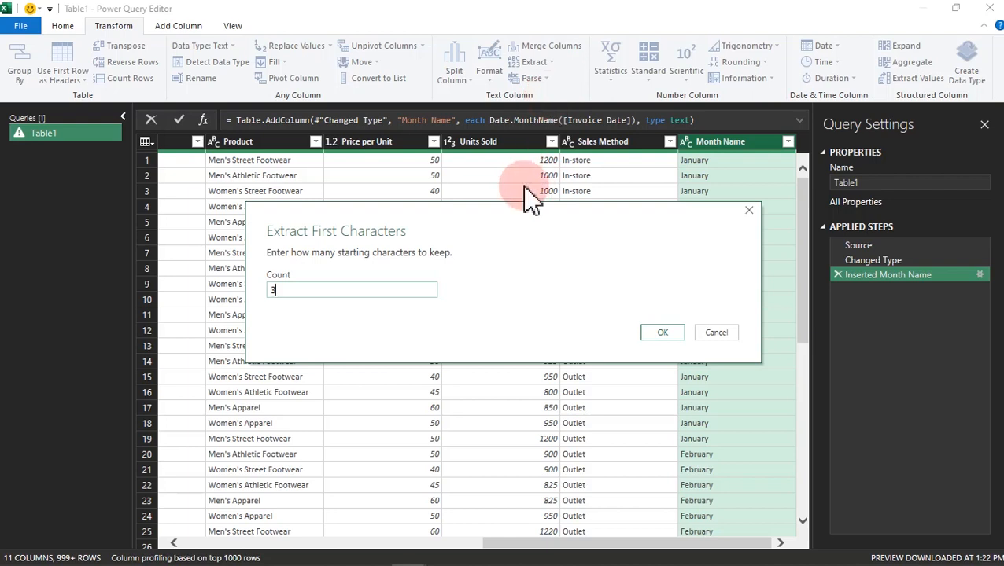
pyautogui.click(661, 332)
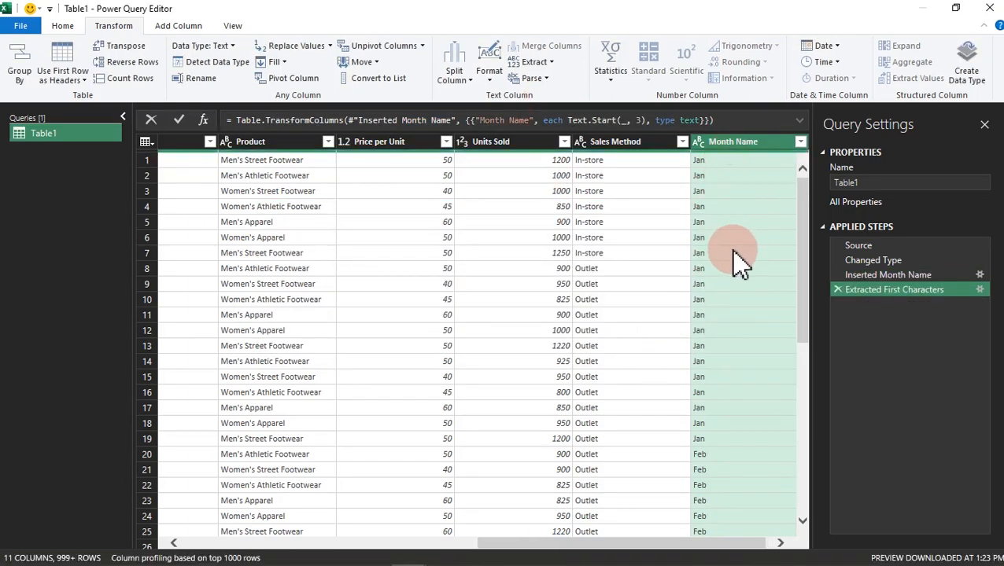
# Step: Add a new column with the name of the day derived from the Invoice Date column
pyautogui.moveTo(531, 550); pyautogui.dragTo(233, 447)
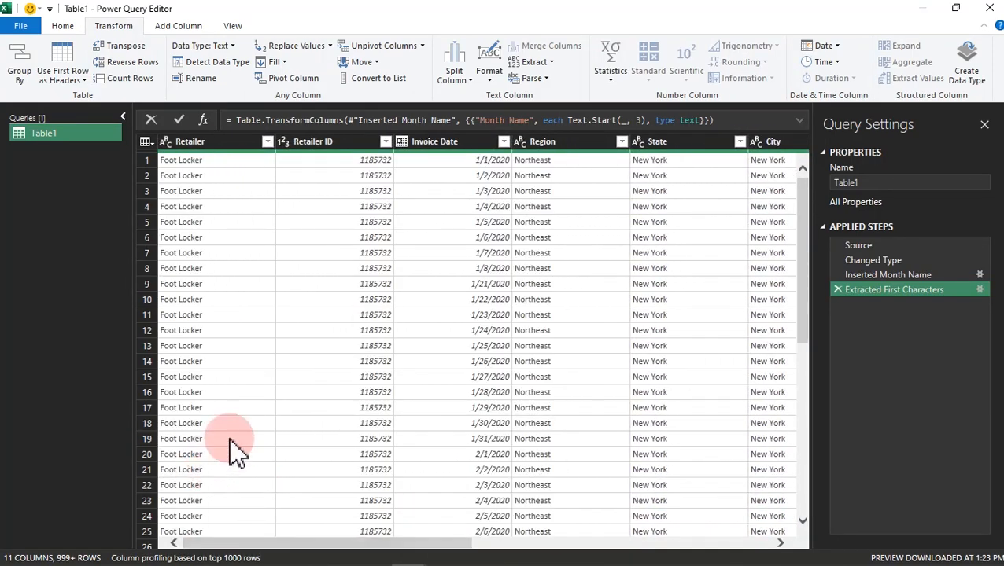
pyautogui.click(492, 148)
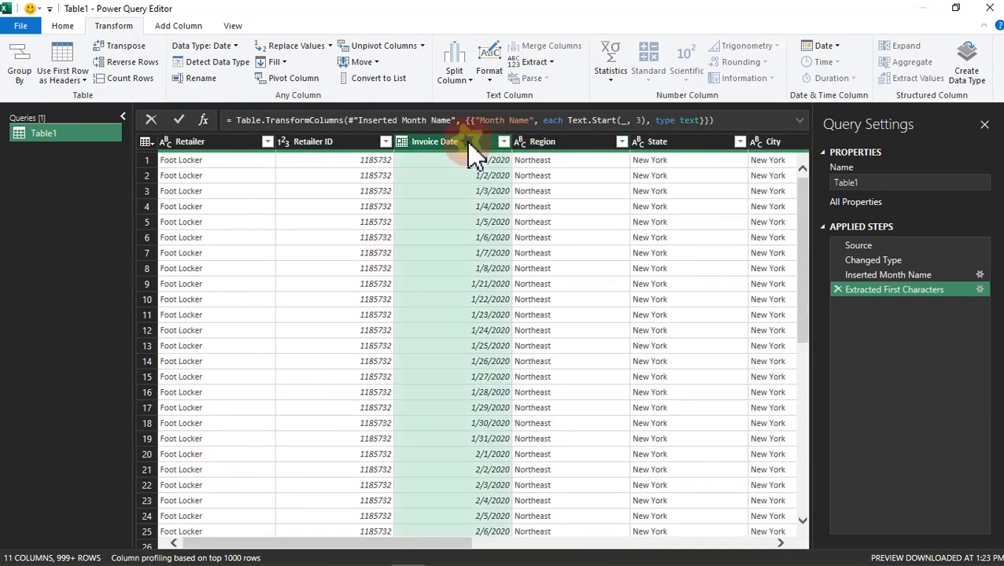
pyautogui.click(167, 26)
pyautogui.click(587, 71)
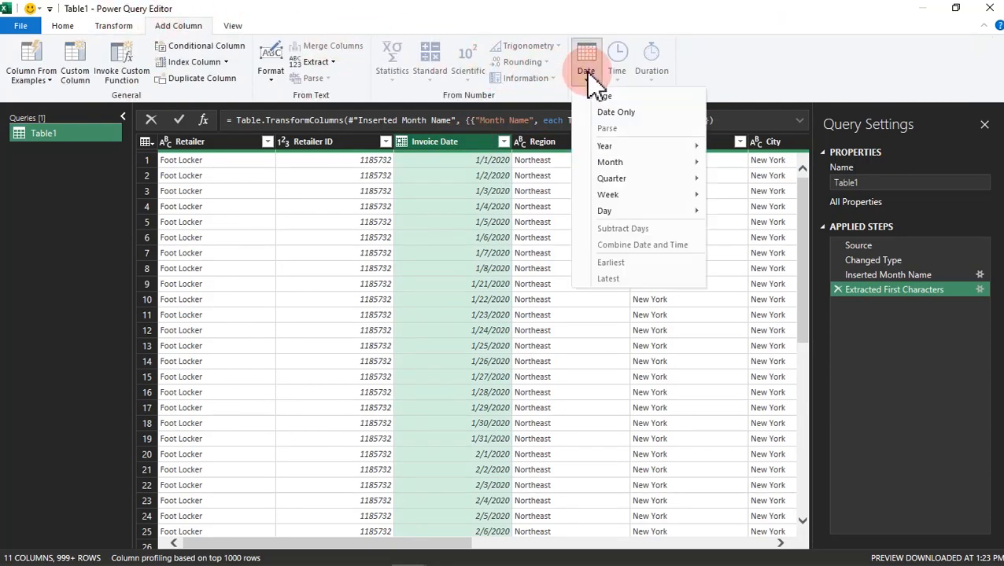
pyautogui.moveTo(609, 197)
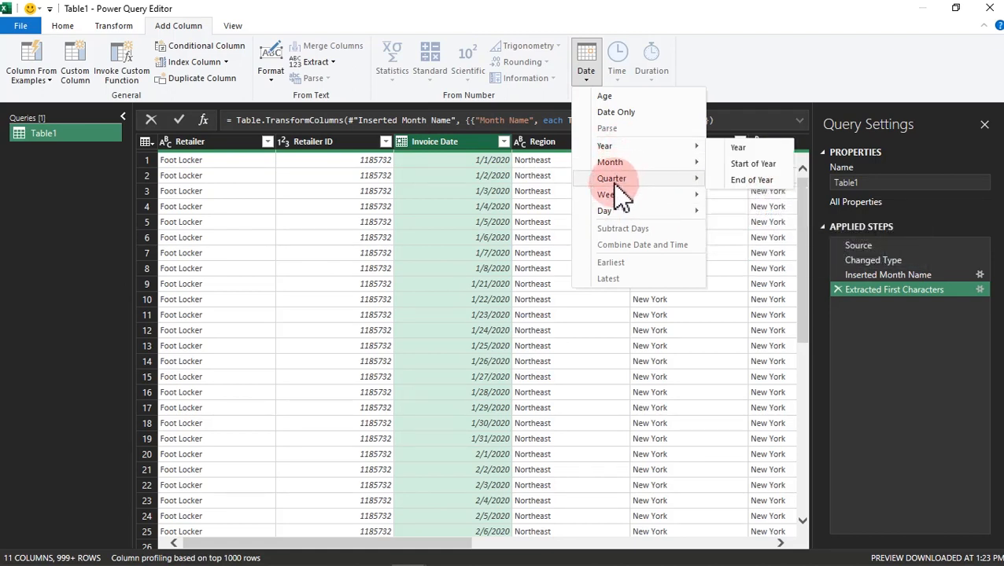
pyautogui.moveTo(661, 214)
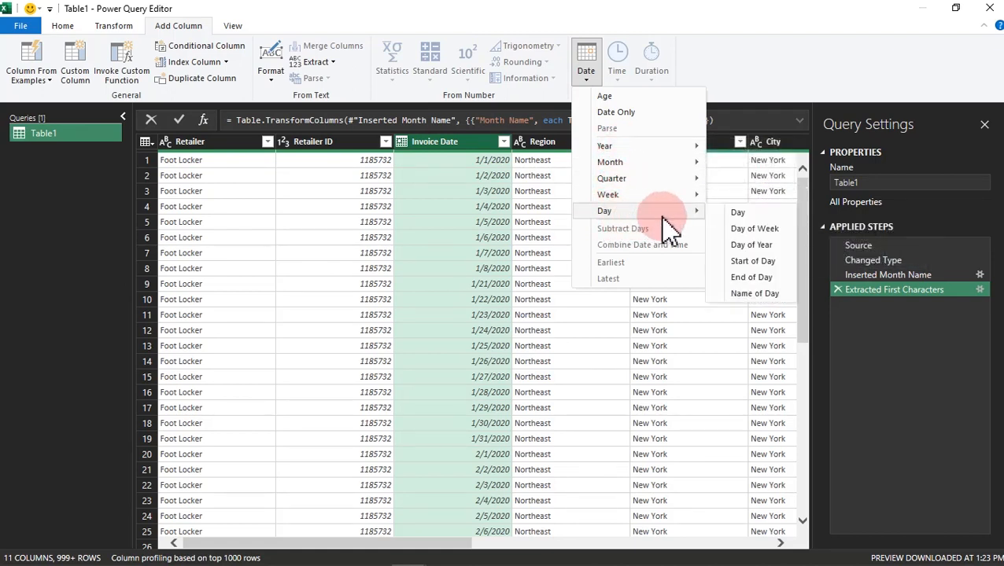
pyautogui.click(754, 295)
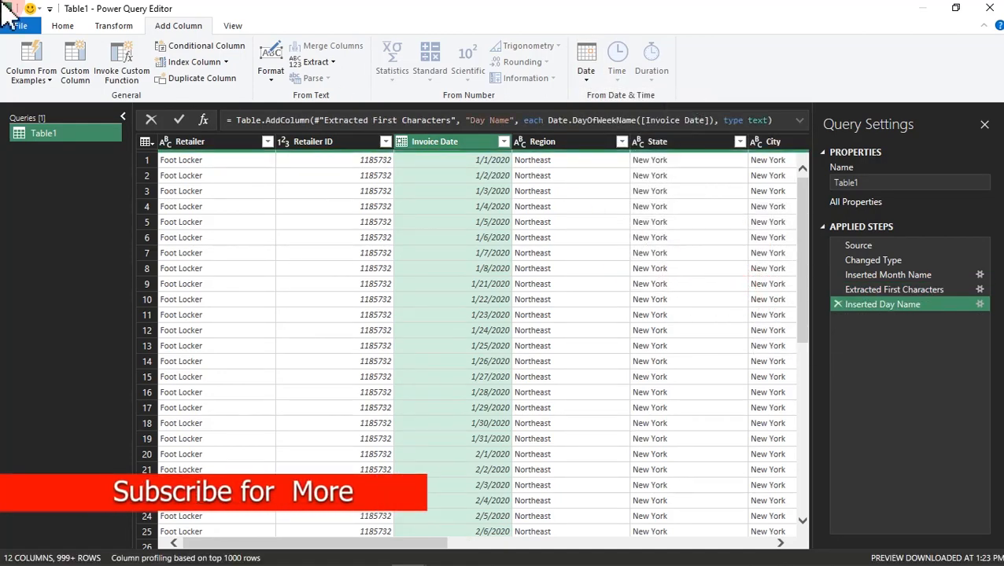
# Step: Shorten the Day Name column's values to their first 3 characters
pyautogui.moveTo(303, 544); pyautogui.dragTo(657, 562)
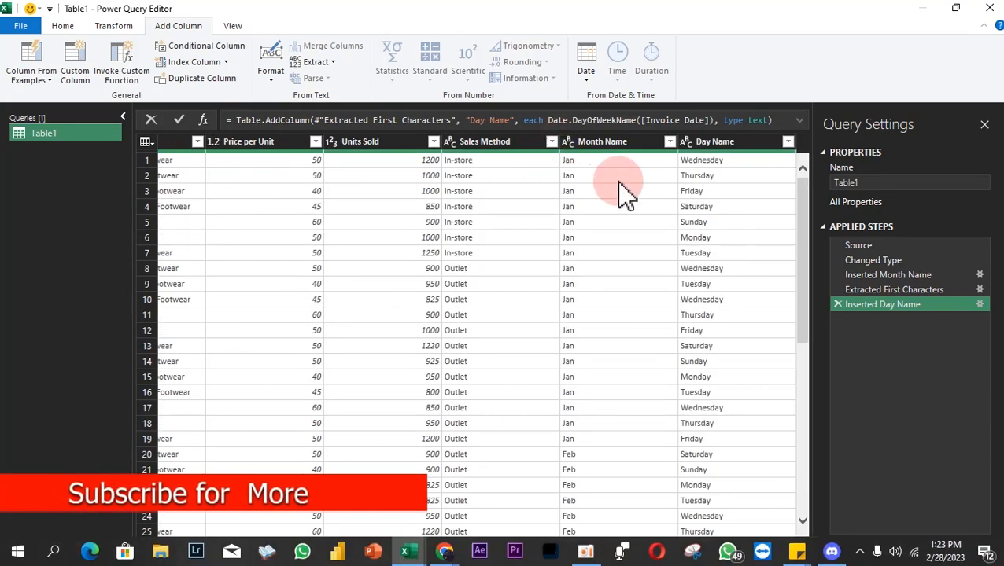
pyautogui.click(714, 143)
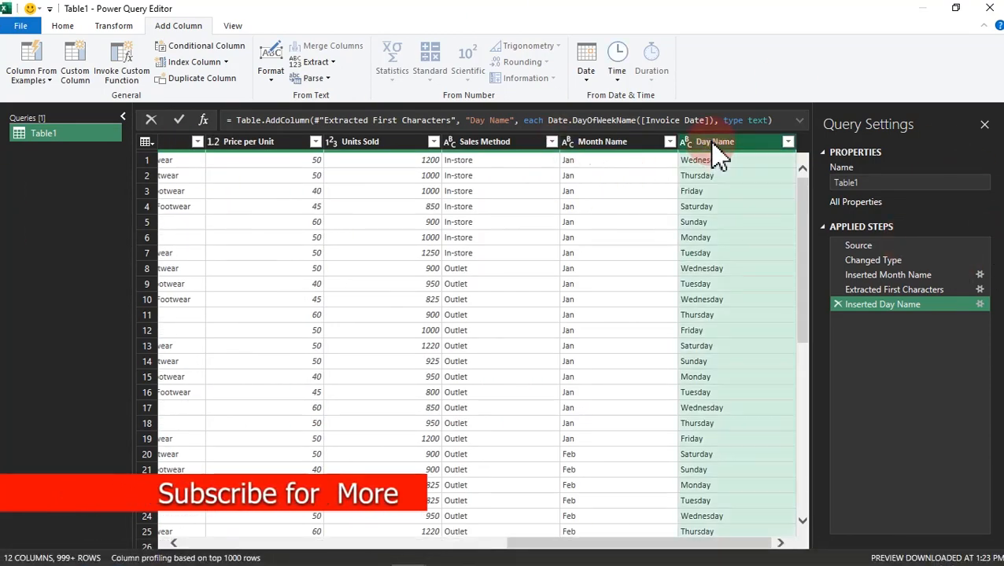
pyautogui.click(110, 26)
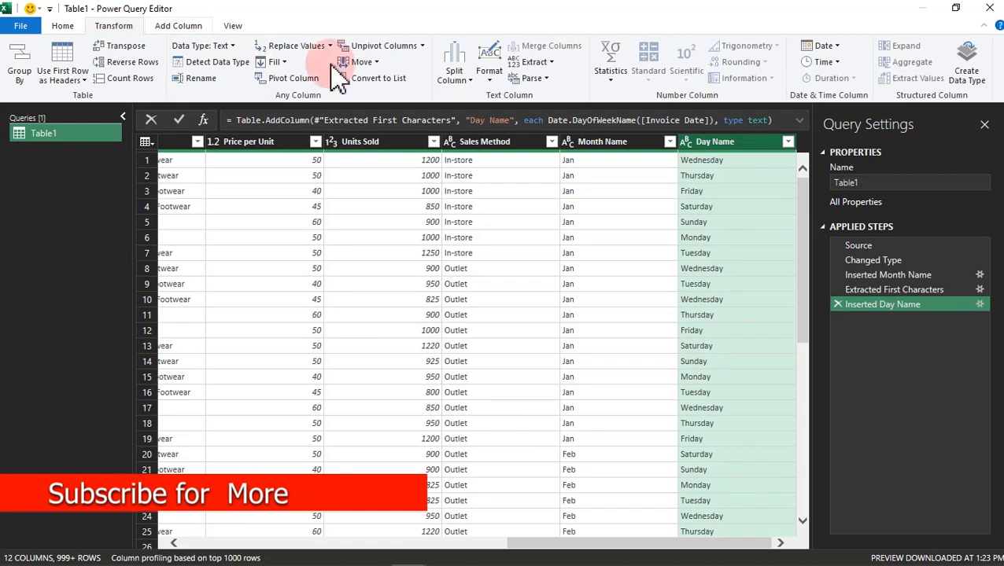
pyautogui.click(535, 62)
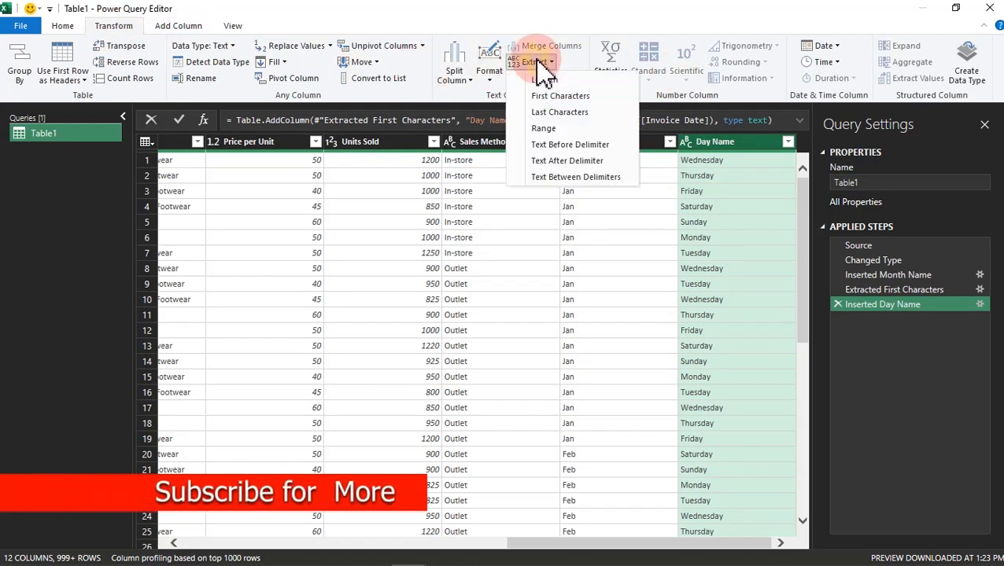
pyautogui.click(542, 96)
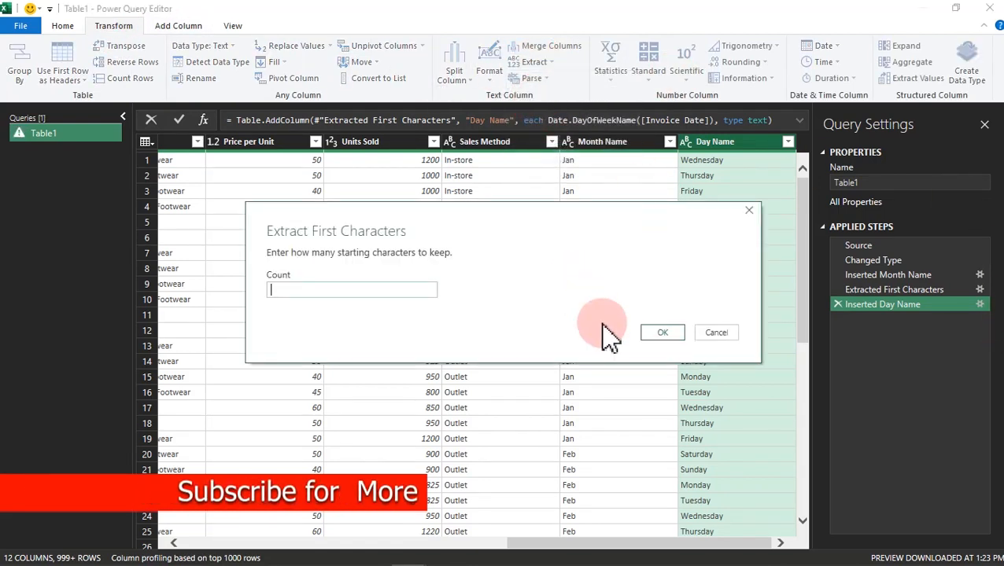
pyautogui.write('3')
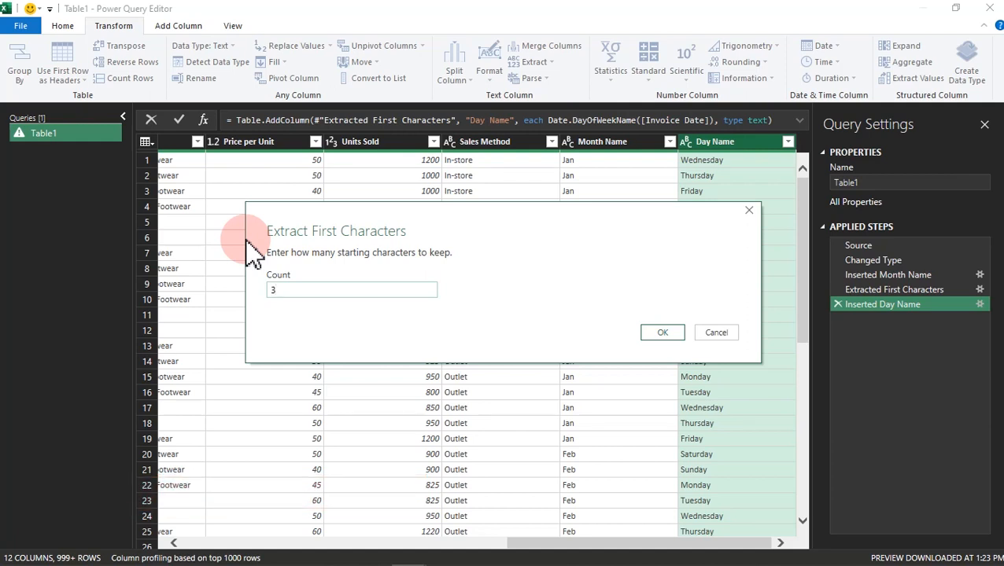
pyautogui.click(667, 338)
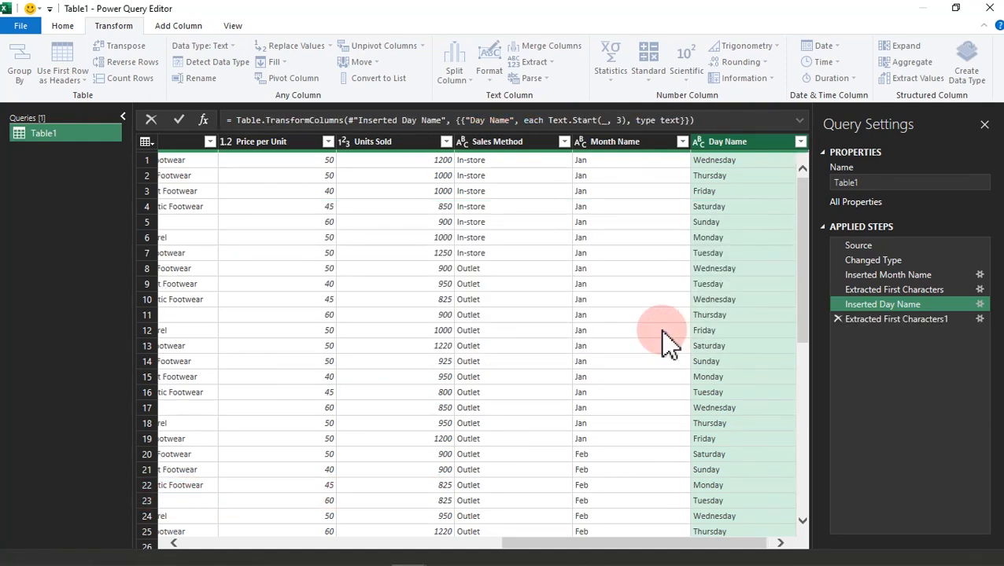
# Step: Examine the complete list of distinct values in the Product column without applying a filter
pyautogui.moveTo(669, 546); pyautogui.dragTo(538, 549)
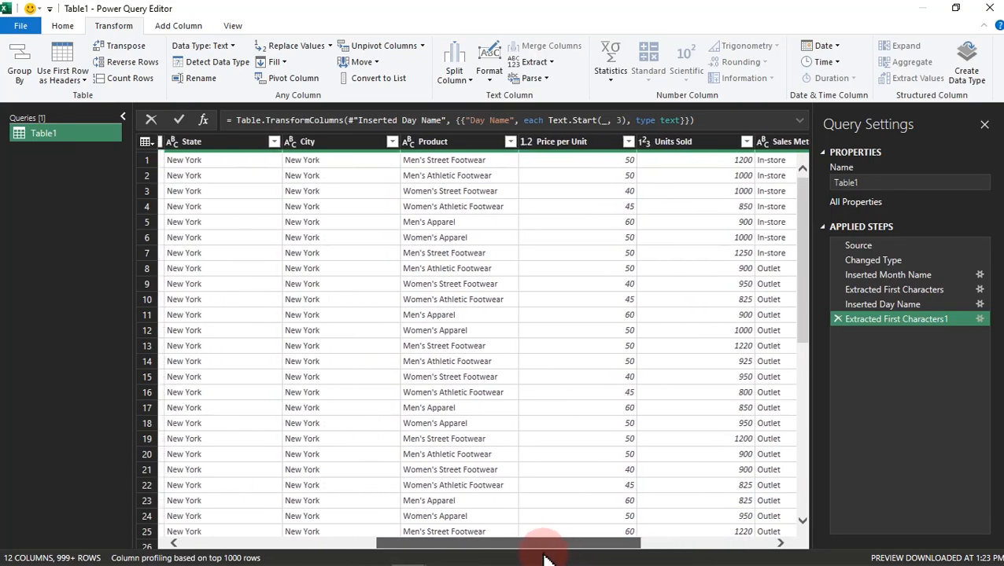
pyautogui.click(433, 146)
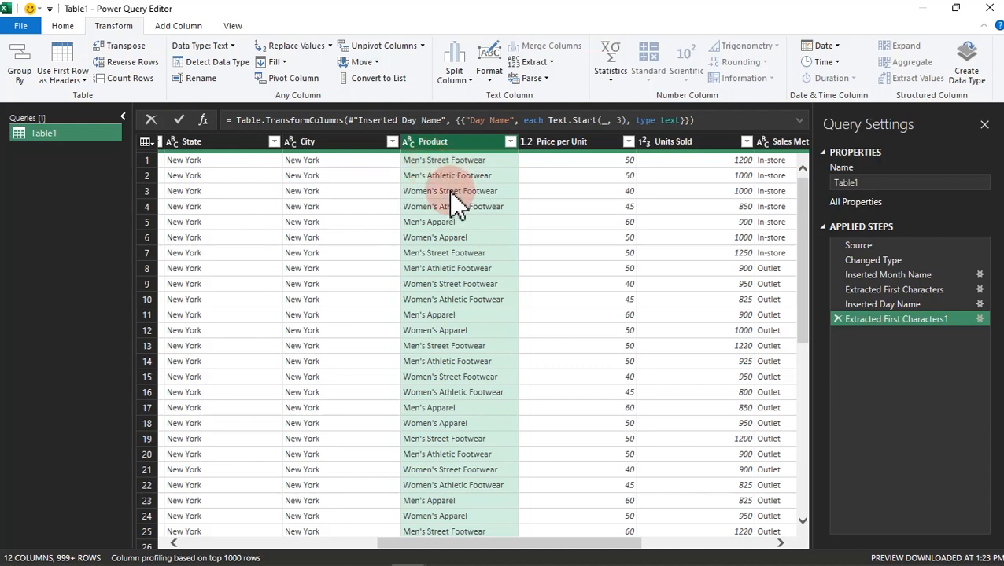
pyautogui.click(510, 142)
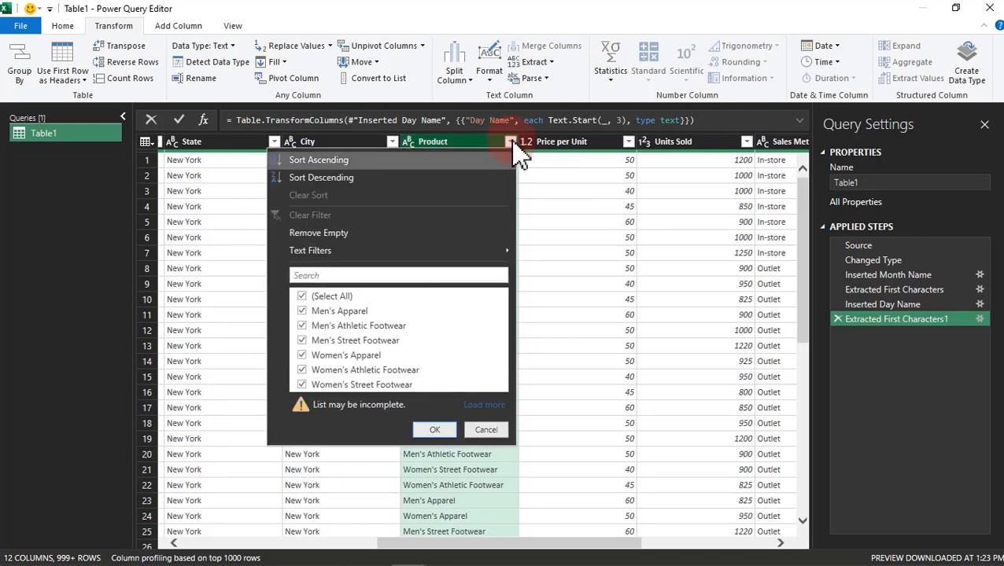
pyautogui.click(483, 405)
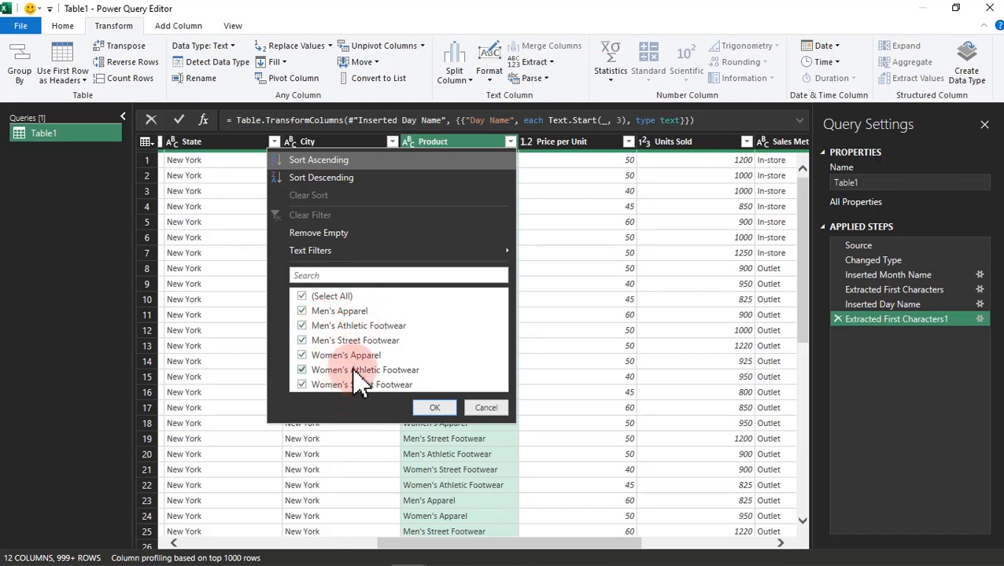
pyautogui.click(491, 409)
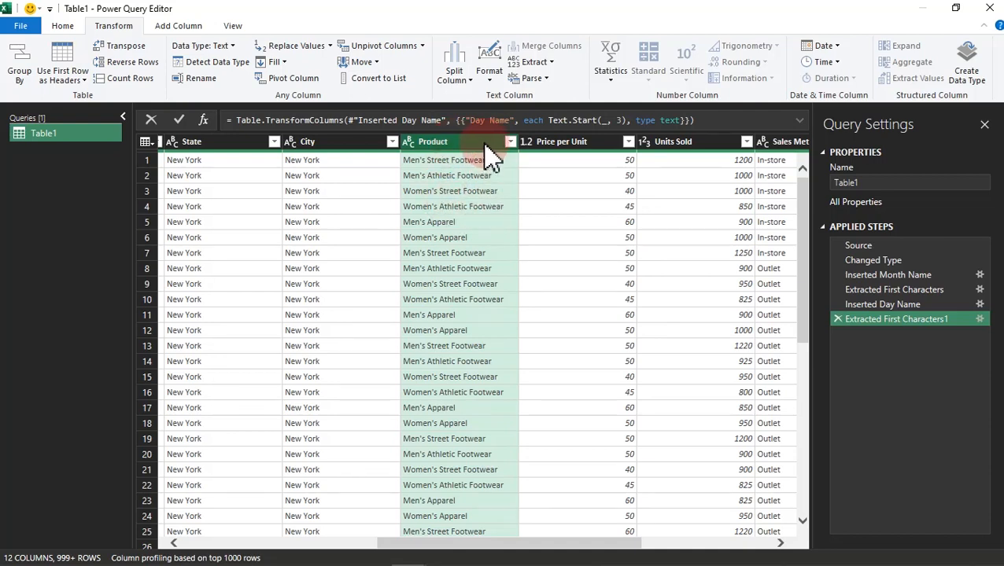
# Step: Add a new column extracting the text after the delimiter from the Product column, using a space as the delimiter
pyautogui.click(178, 26)
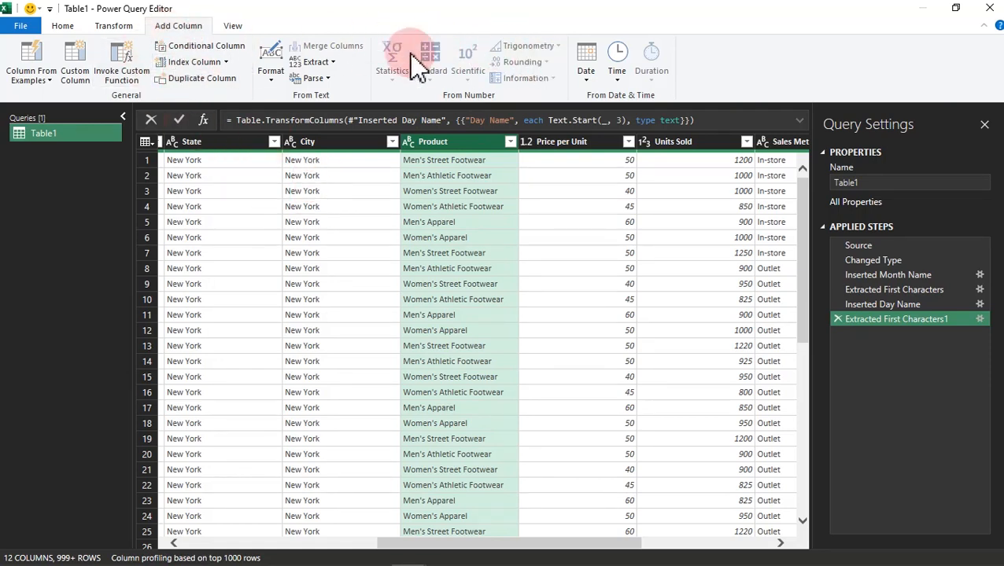
pyautogui.click(334, 62)
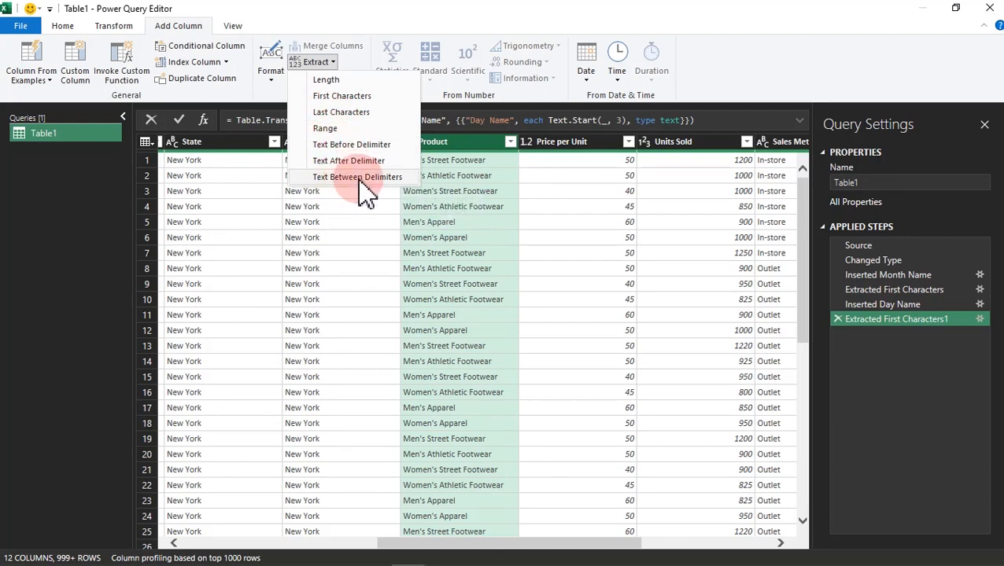
pyautogui.click(362, 144)
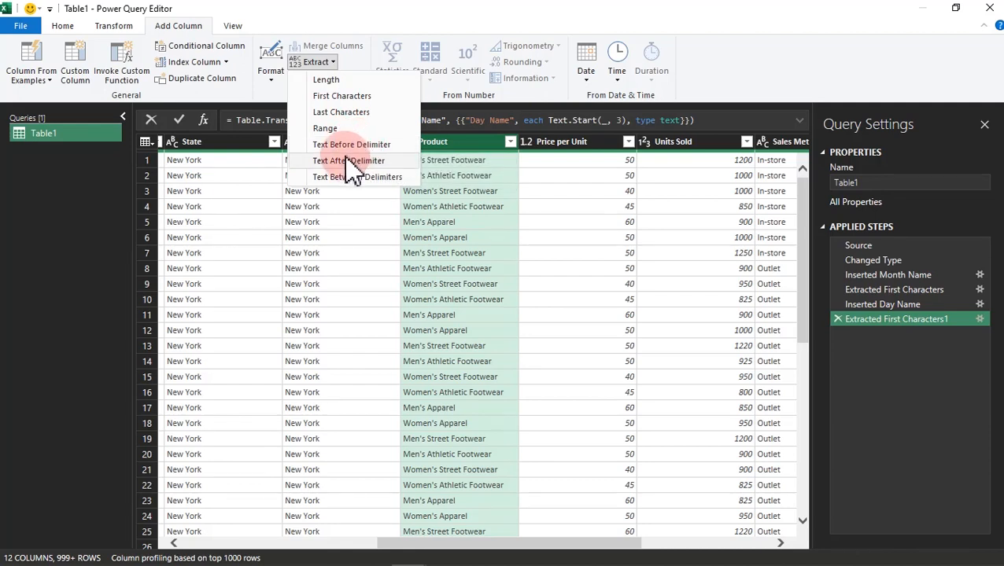
pyautogui.click(334, 161)
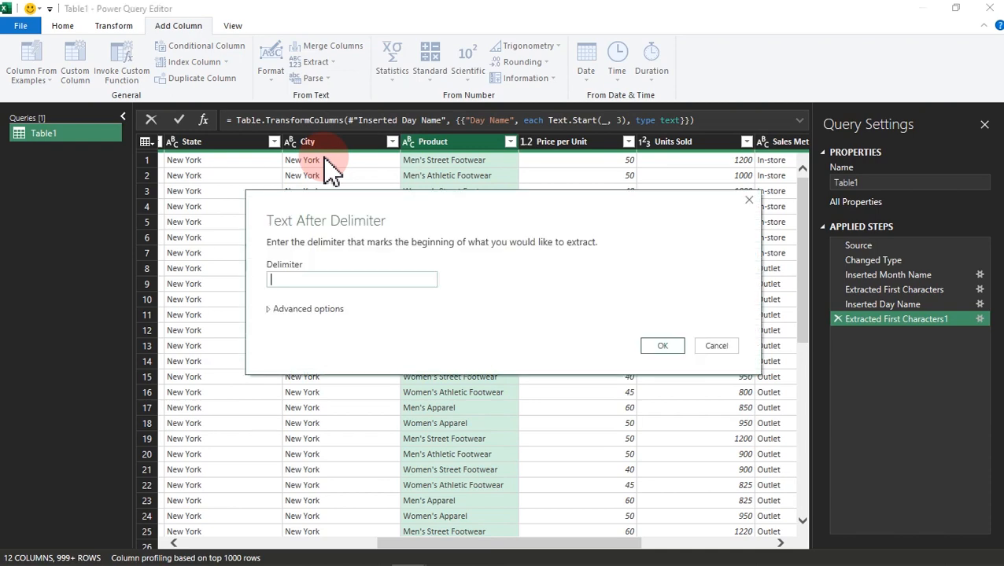
pyautogui.moveTo(466, 211); pyautogui.dragTo(739, 222)
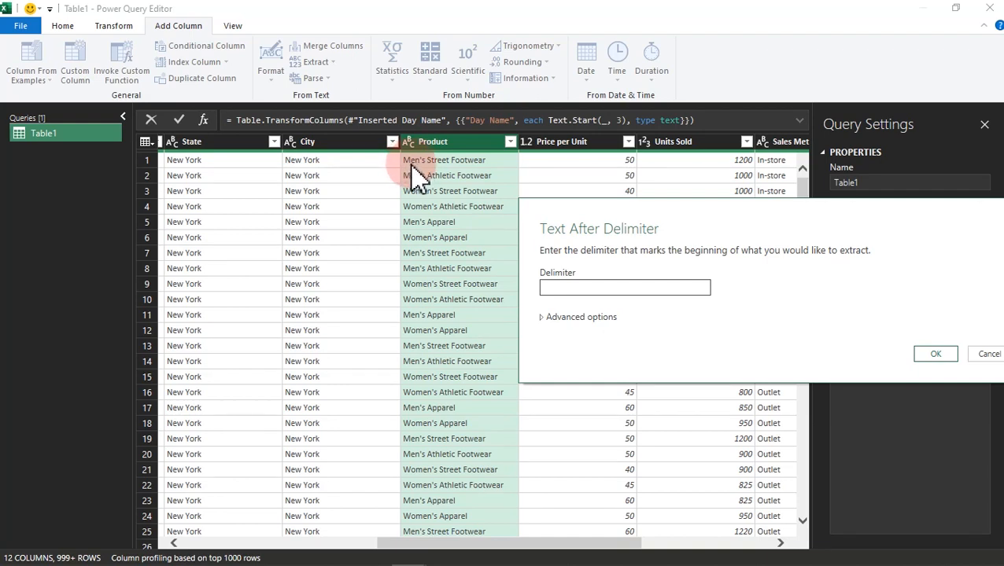
pyautogui.click(551, 318)
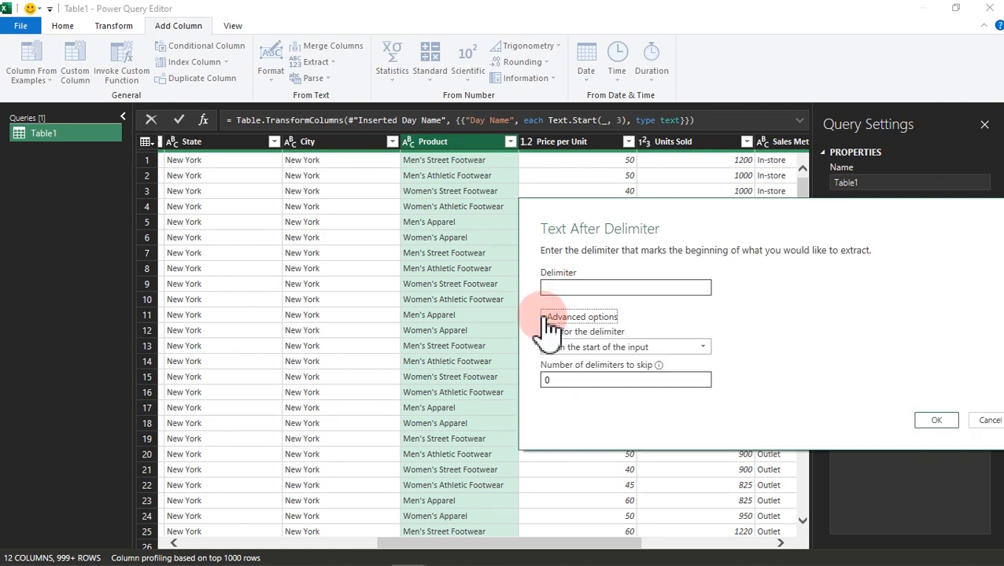
pyautogui.click(623, 383)
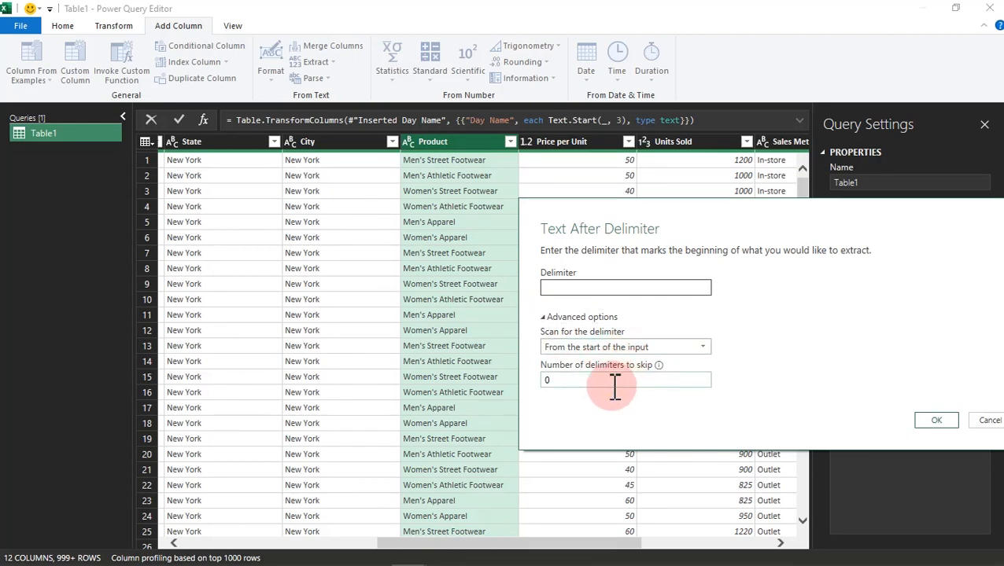
pyautogui.click(573, 287)
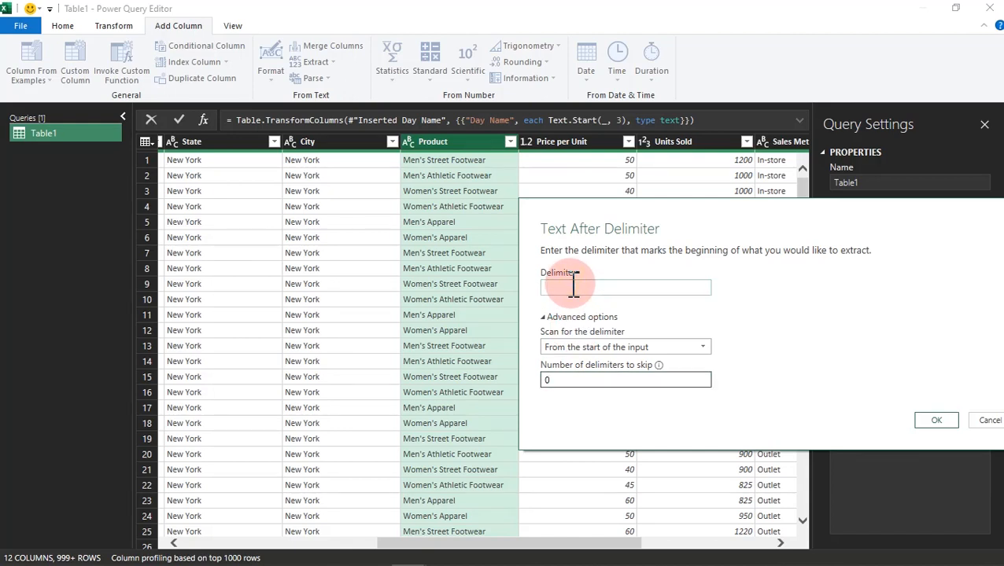
pyautogui.click(553, 318)
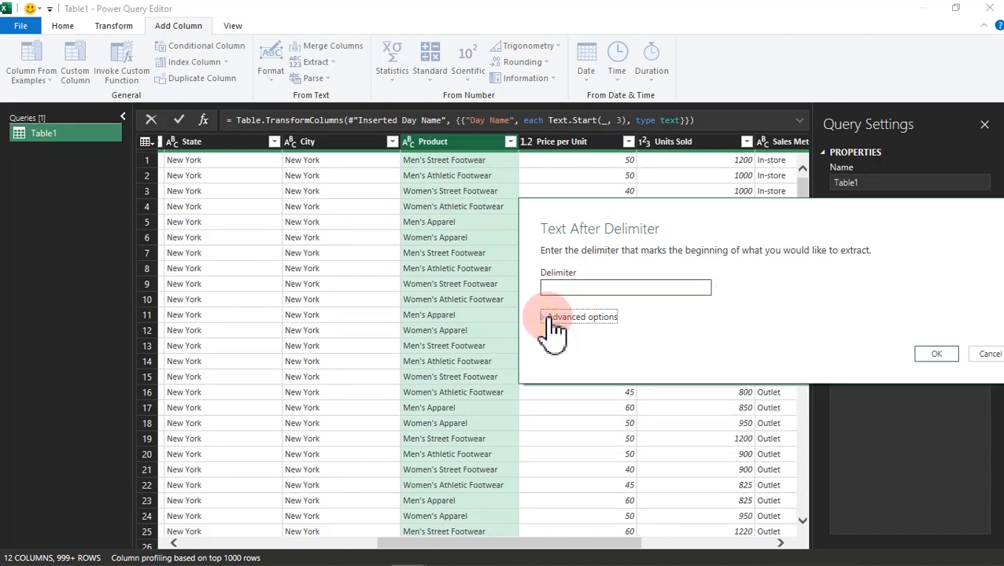
pyautogui.click(564, 286)
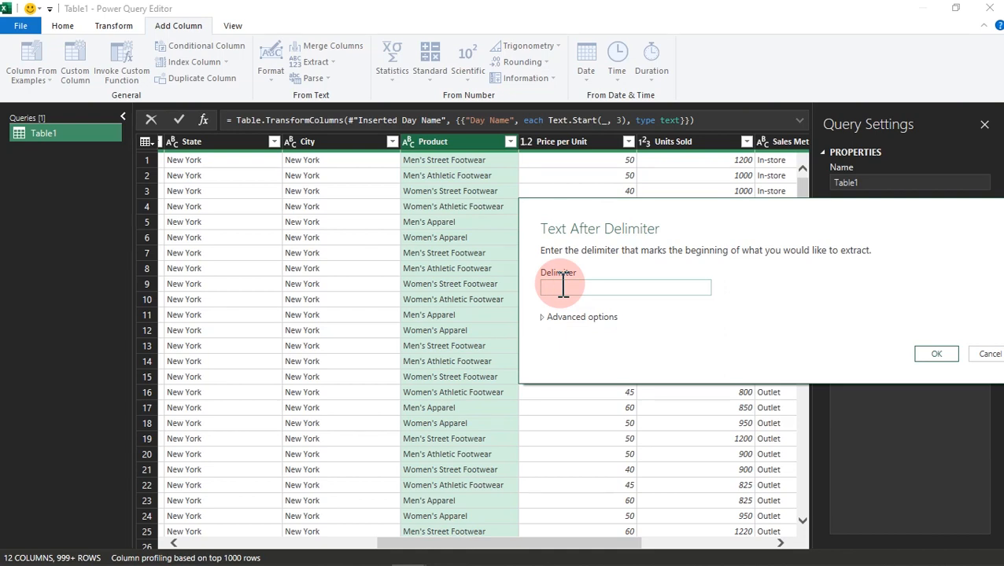
pyautogui.click(940, 354)
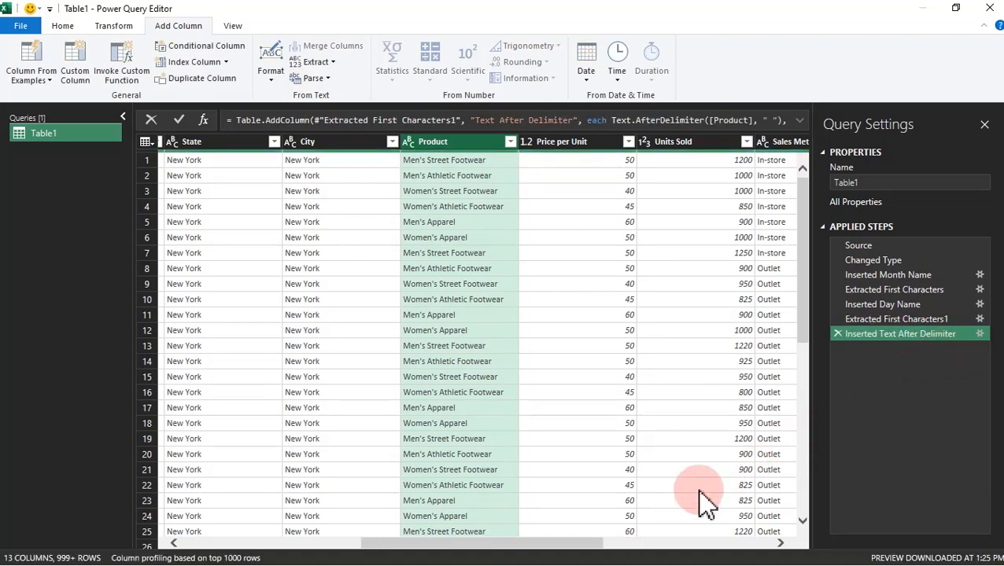
# Step: Check the extracted product text and delete the Inserted Text After Delimiter step from the query
pyautogui.moveTo(589, 546); pyautogui.dragTo(818, 526)
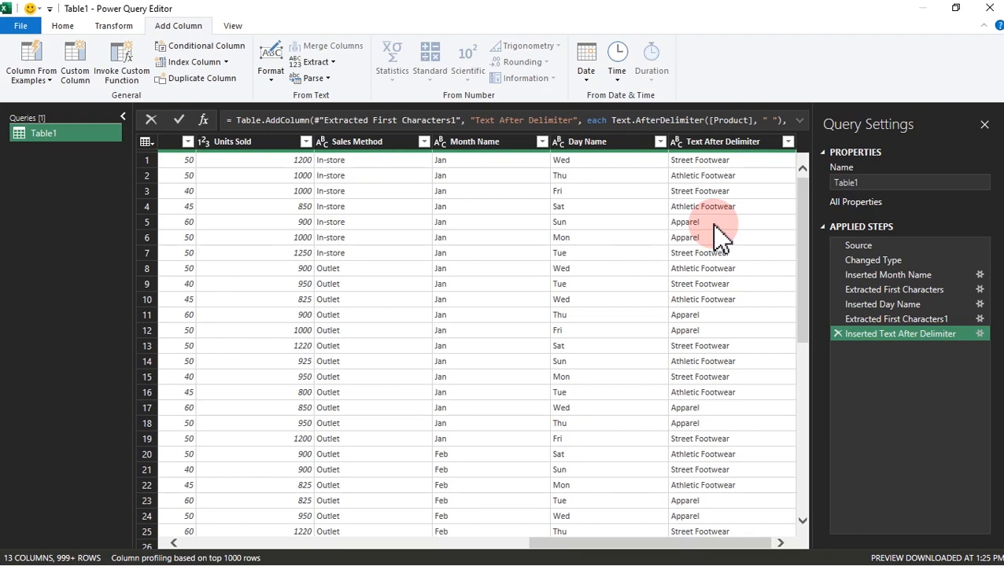
pyautogui.moveTo(701, 547); pyautogui.dragTo(751, 523)
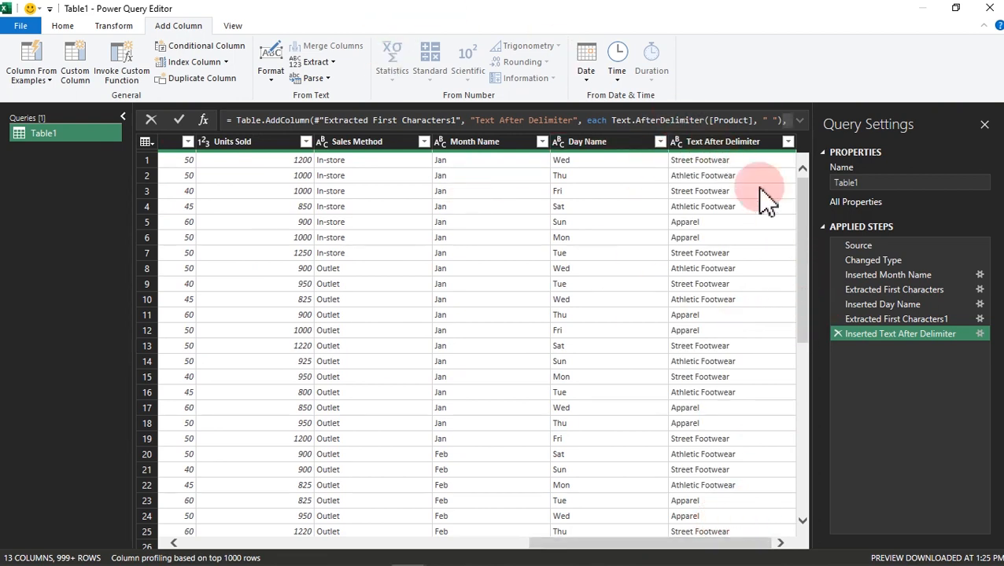
pyautogui.click(834, 335)
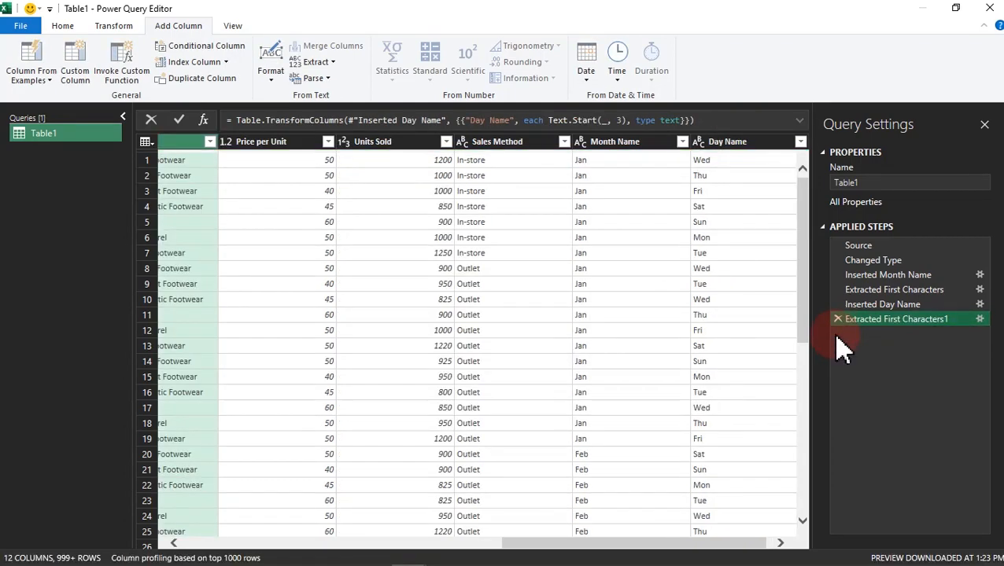
# Step: Add a new column extracting the text before the delimiter from the Product column, using a space as the delimiter
pyautogui.moveTo(650, 544); pyautogui.dragTo(518, 551)
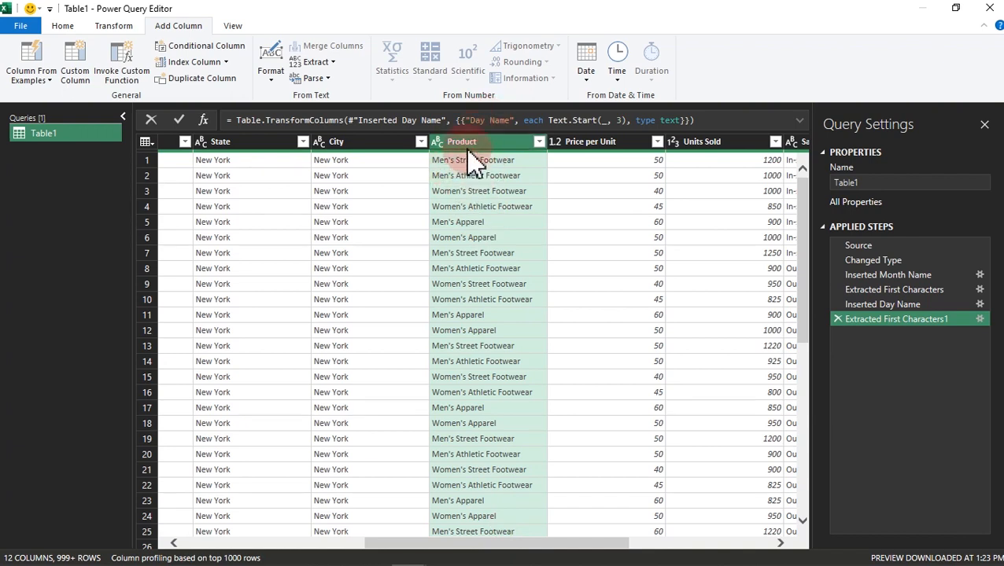
pyautogui.click(316, 62)
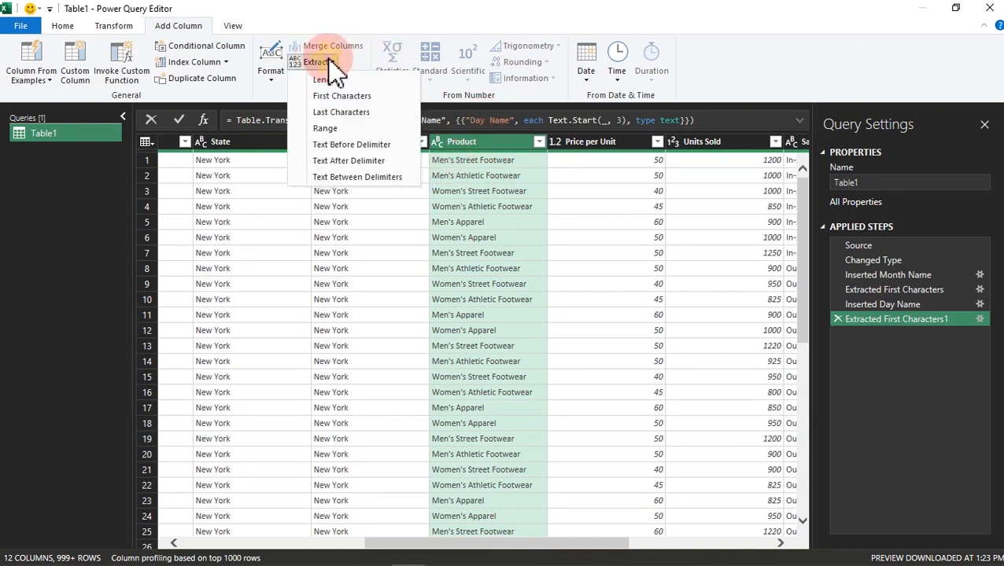
pyautogui.click(346, 147)
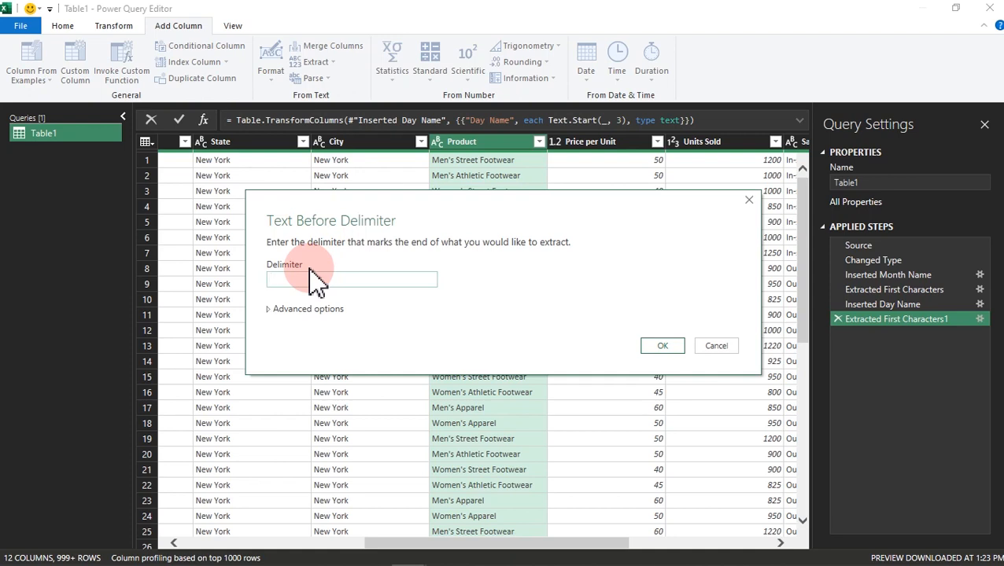
pyautogui.click(665, 346)
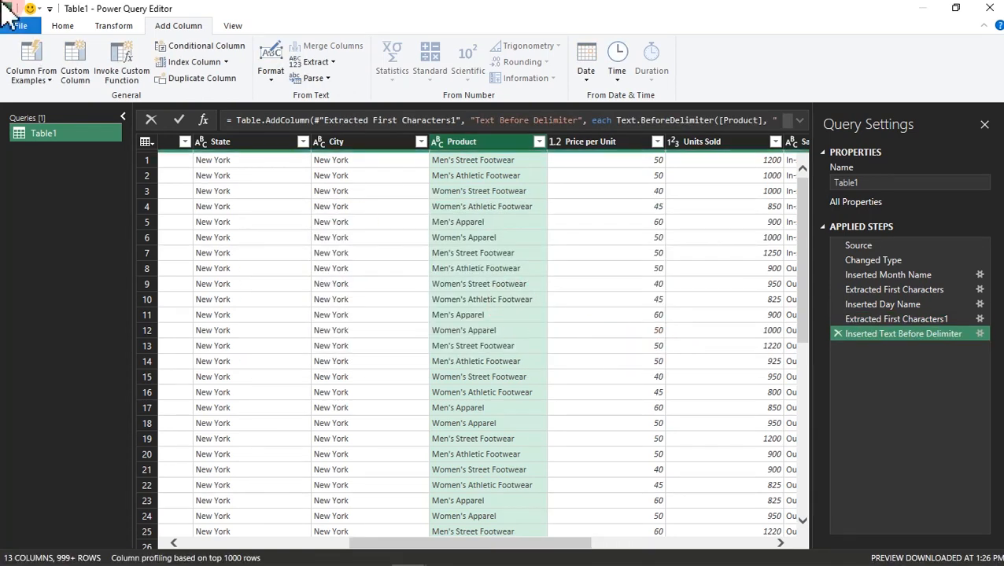
# Step: Replace 's with an empty value in the Text Before Delimiter column
pyautogui.moveTo(484, 560)
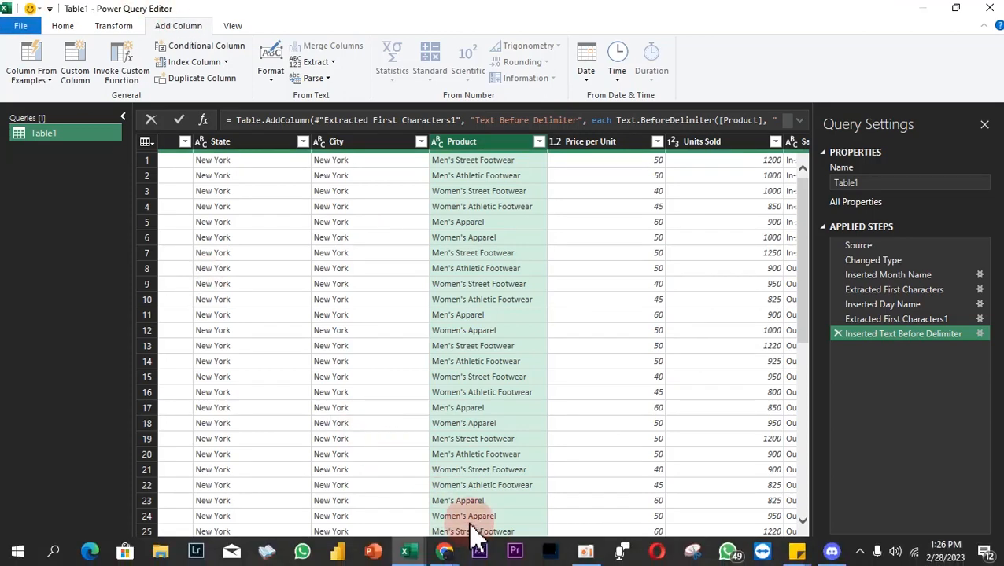
pyautogui.moveTo(476, 554); pyautogui.dragTo(740, 549)
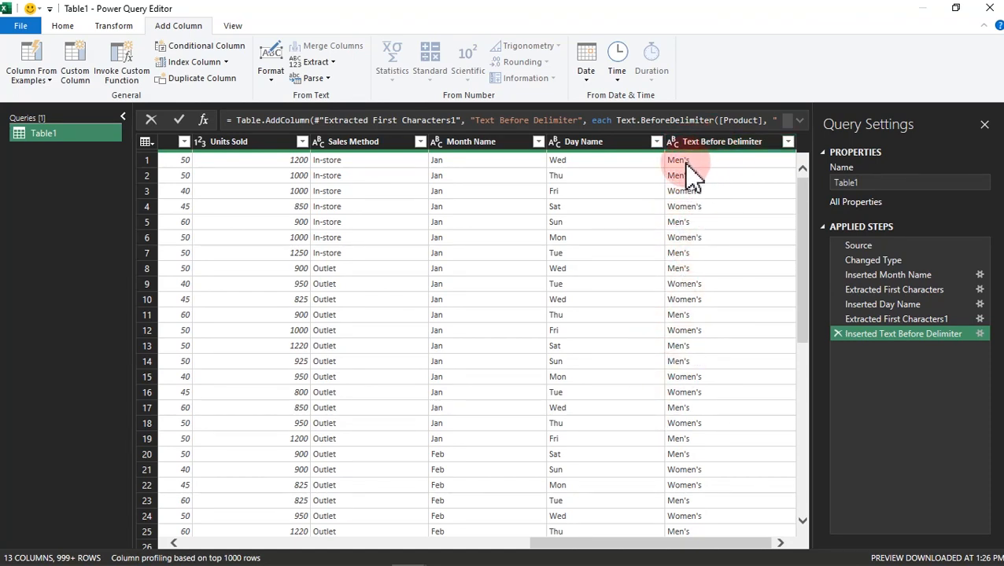
pyautogui.click(706, 147)
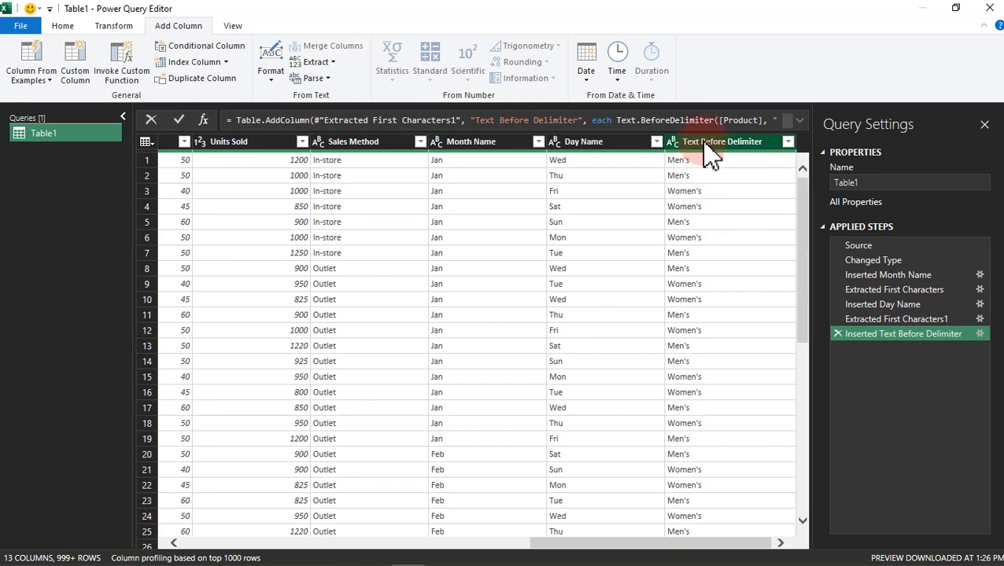
pyautogui.rightClick(705, 146)
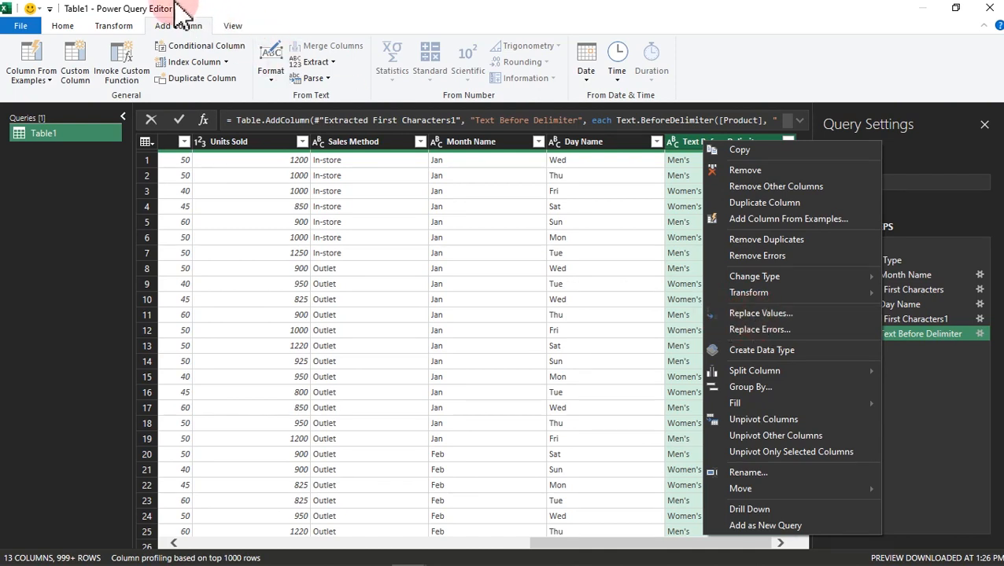
pyautogui.click(119, 28)
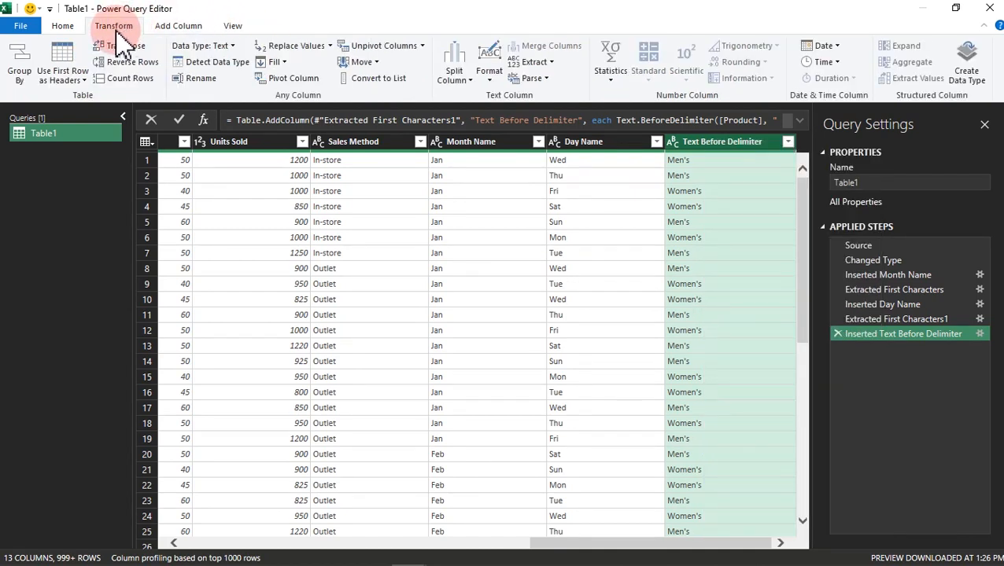
pyautogui.click(330, 45)
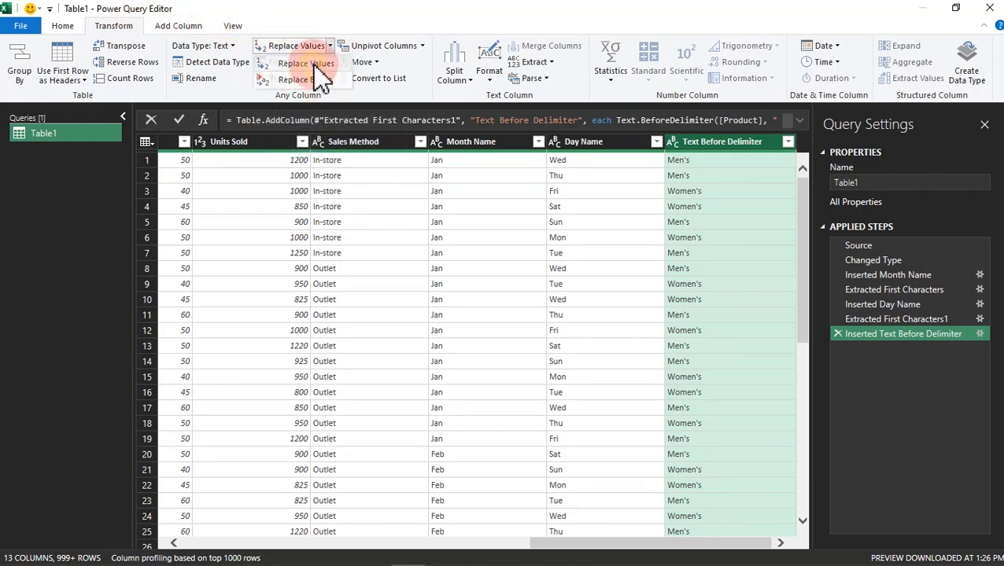
pyautogui.click(315, 64)
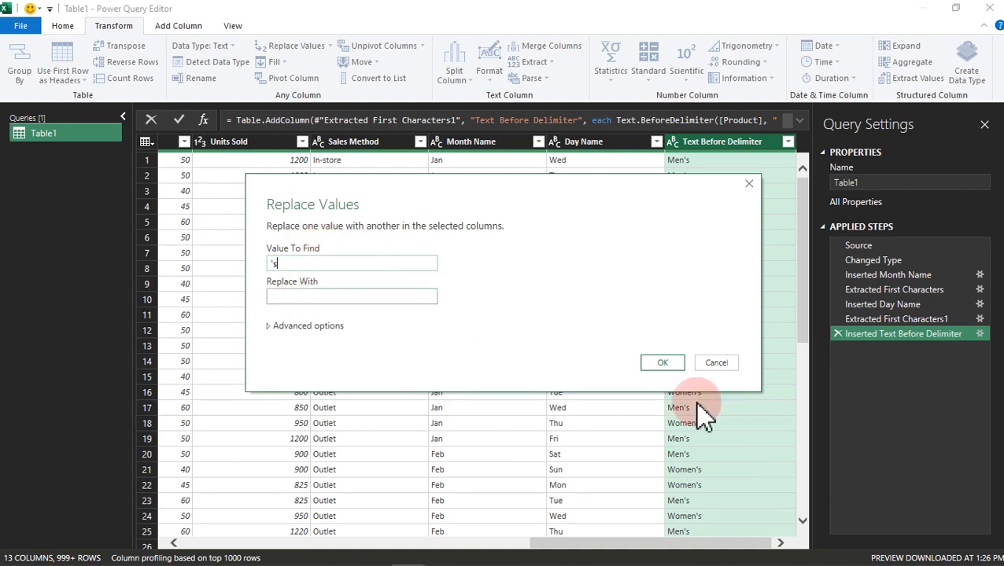
pyautogui.click(663, 363)
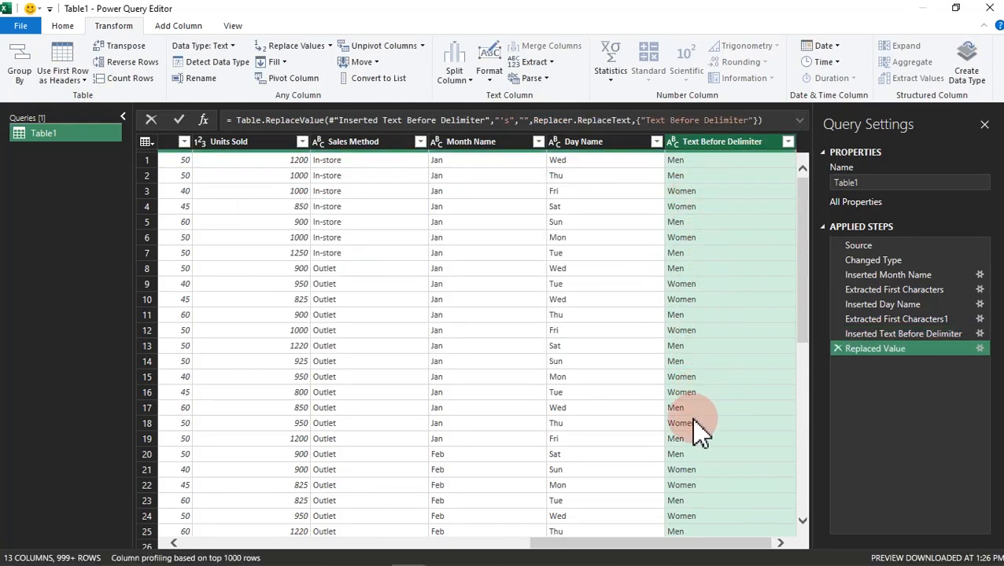
# Step: Move the Text Before Delimiter column directly before Product, and reduce Product's values to the text after the space delimiter
pyautogui.moveTo(635, 549); pyautogui.dragTo(661, 532)
pyautogui.moveTo(713, 149); pyautogui.dragTo(213, 168)
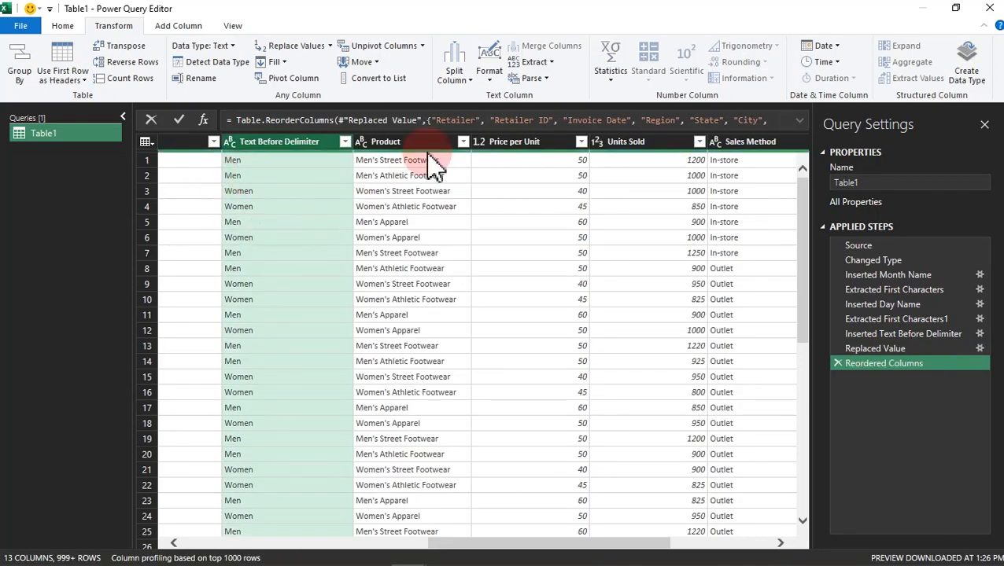
pyautogui.click(423, 154)
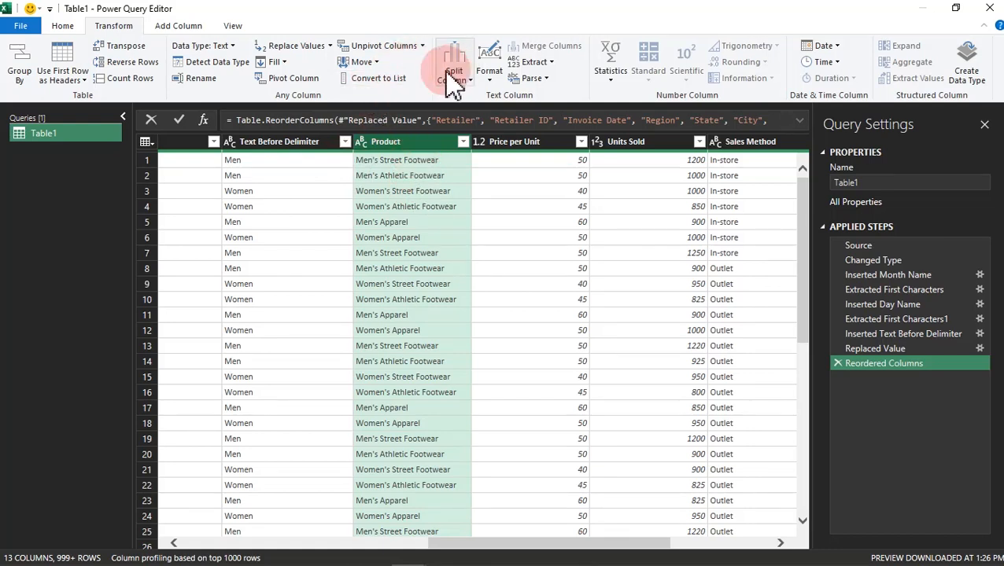
pyautogui.click(543, 63)
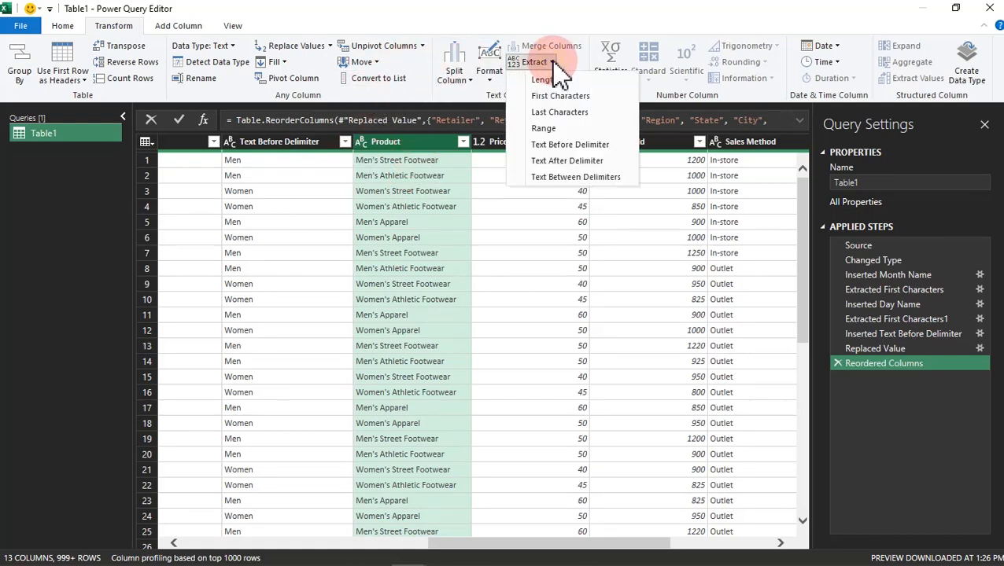
pyautogui.click(572, 162)
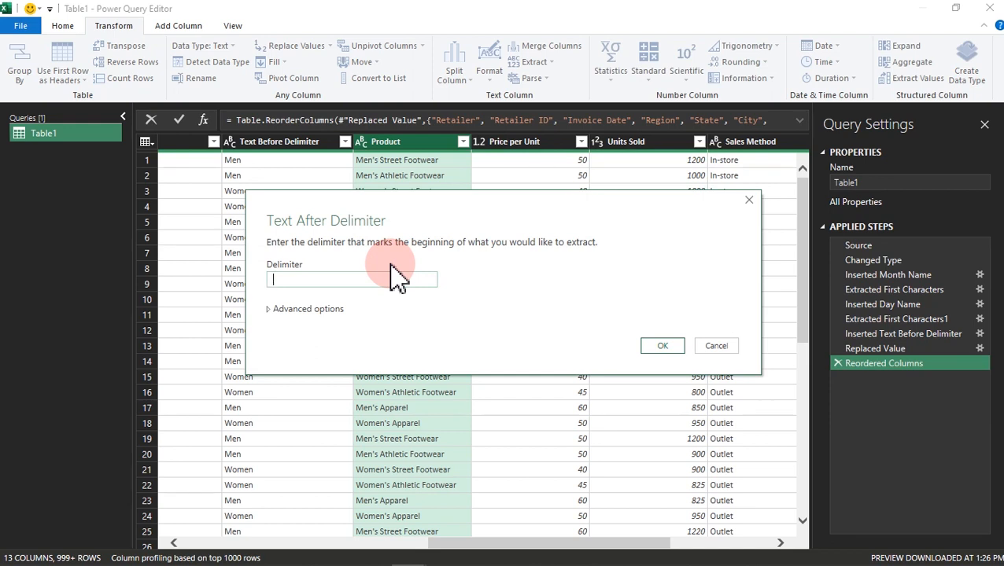
pyautogui.click(662, 346)
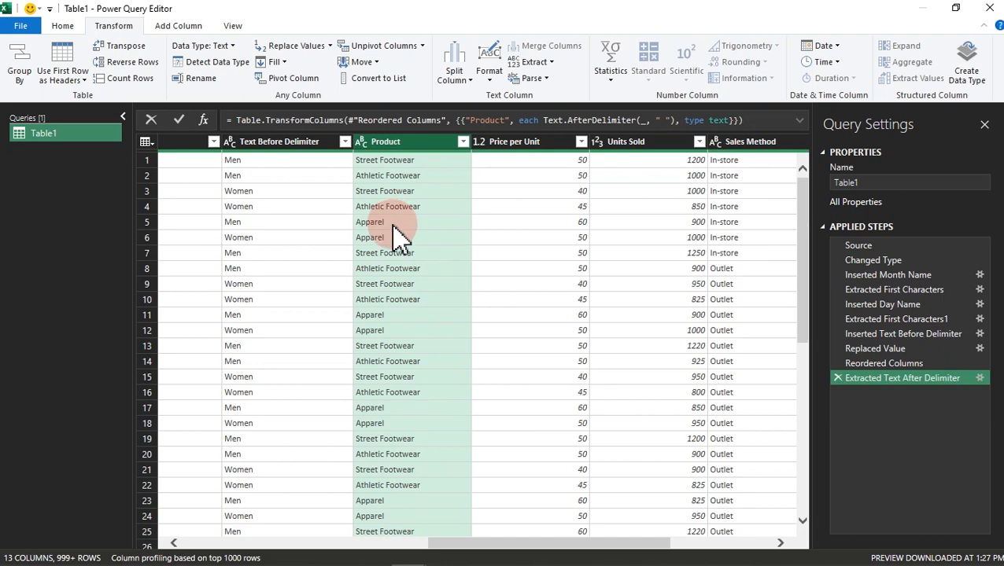
# Step: Examine the complete list of distinct values in the shortened Product column without applying a filter
pyautogui.click(244, 194)
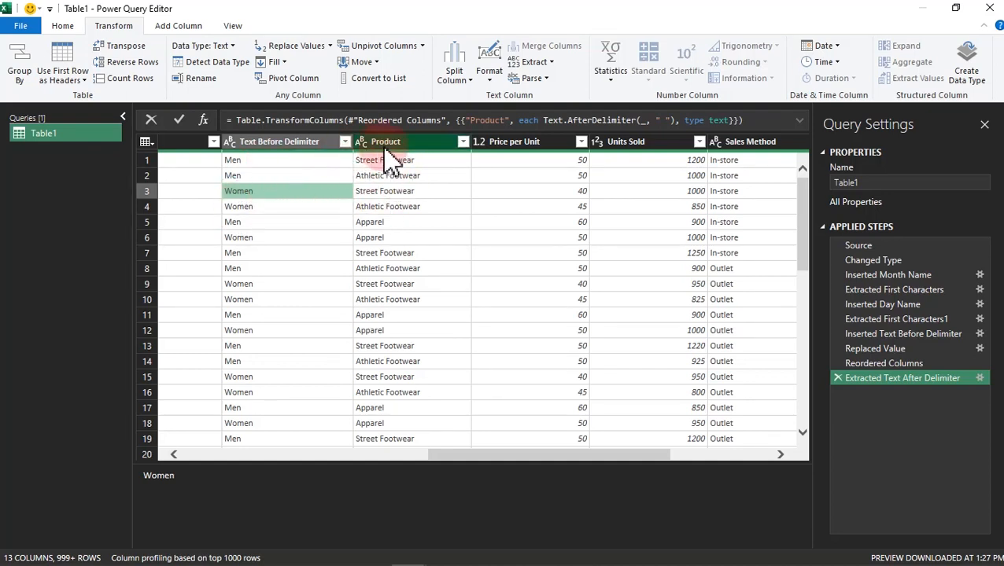
pyautogui.click(463, 141)
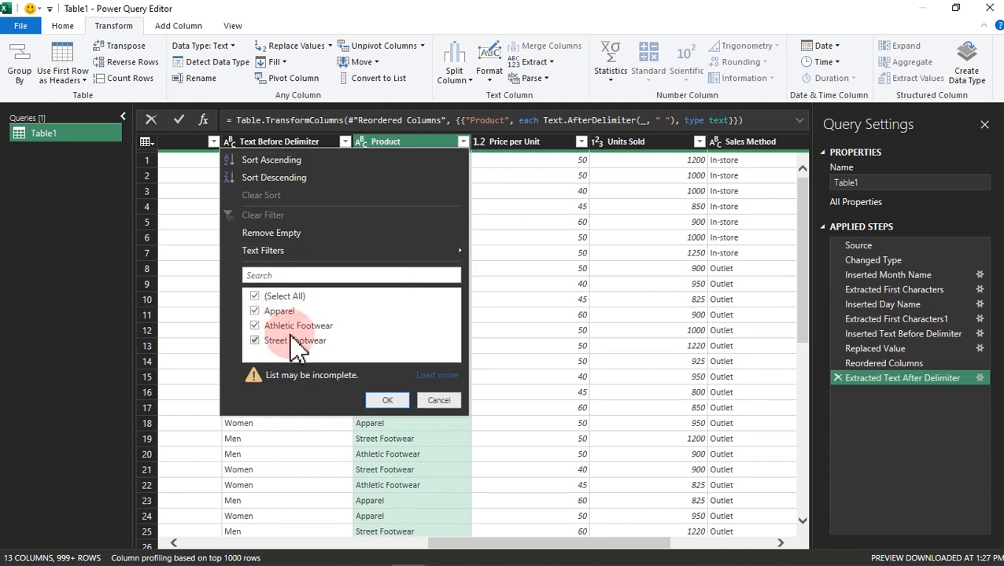
pyautogui.click(432, 375)
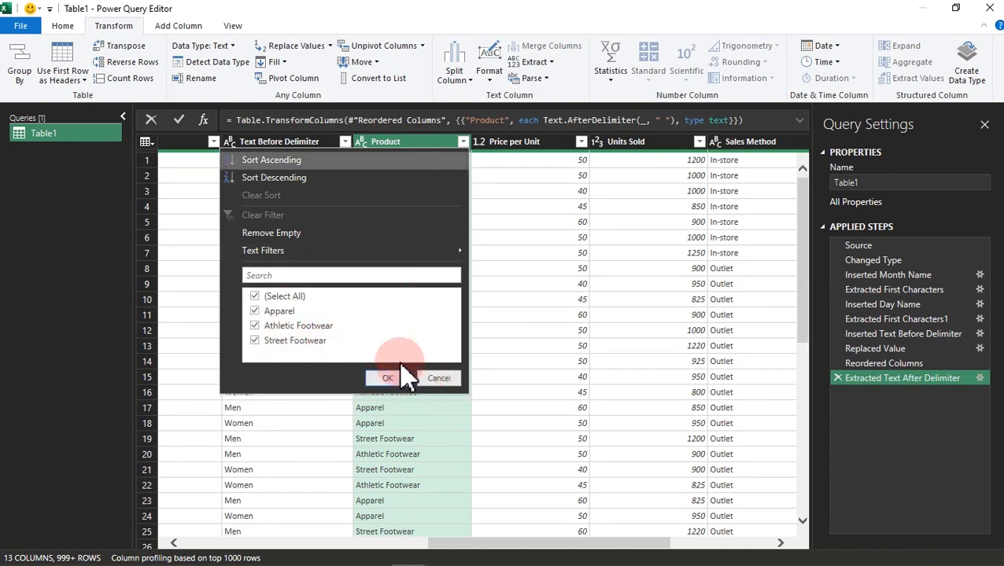
pyautogui.click(437, 378)
pyautogui.click(345, 142)
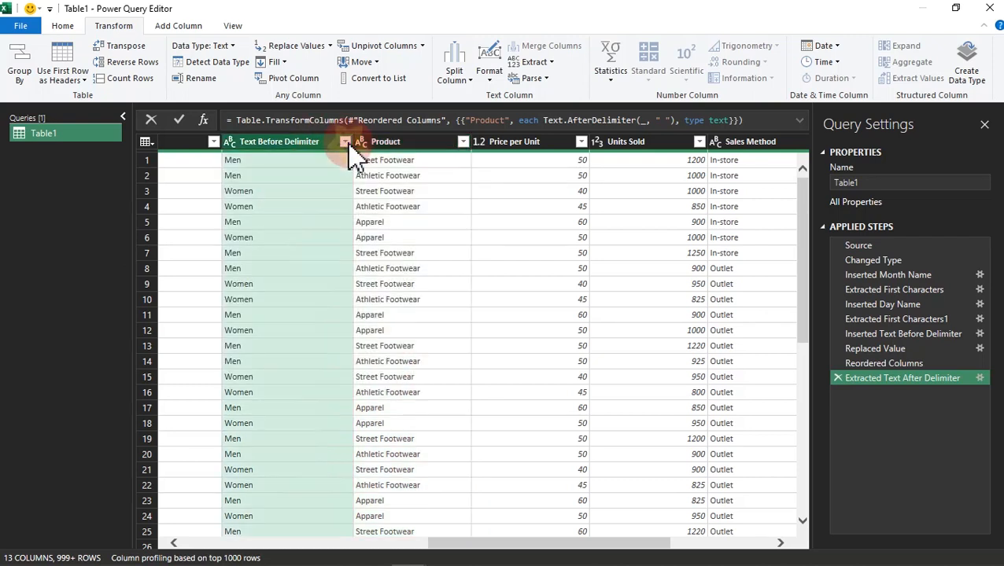
pyautogui.click(410, 255)
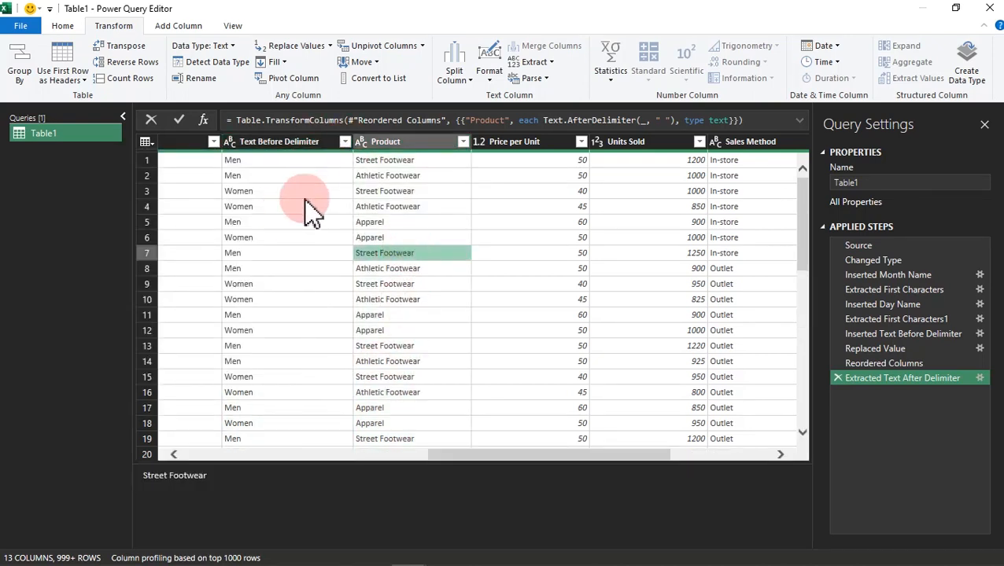
# Step: Rename the Text Before Delimiter column as Gender
pyautogui.click(282, 149)
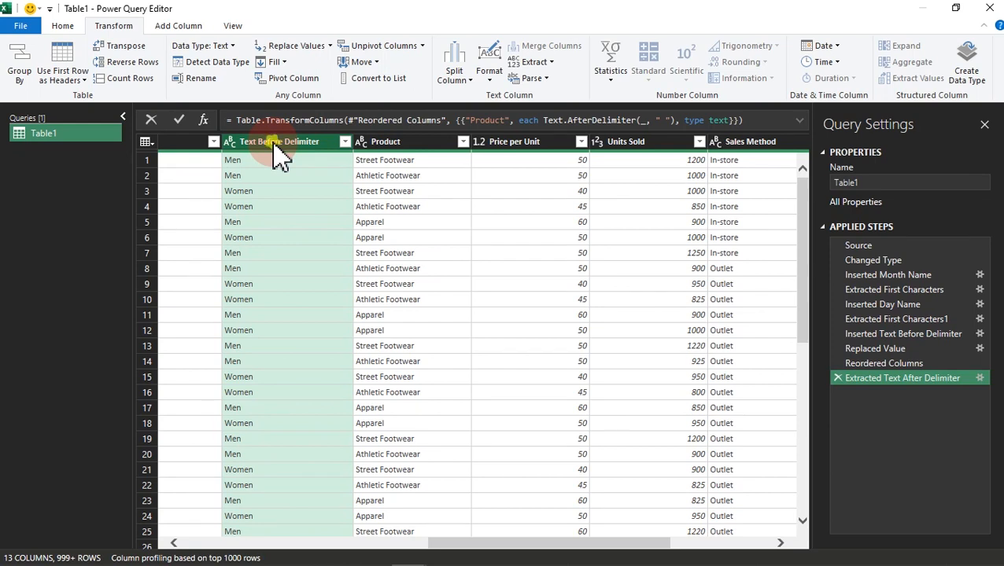
pyautogui.doubleClick(276, 143)
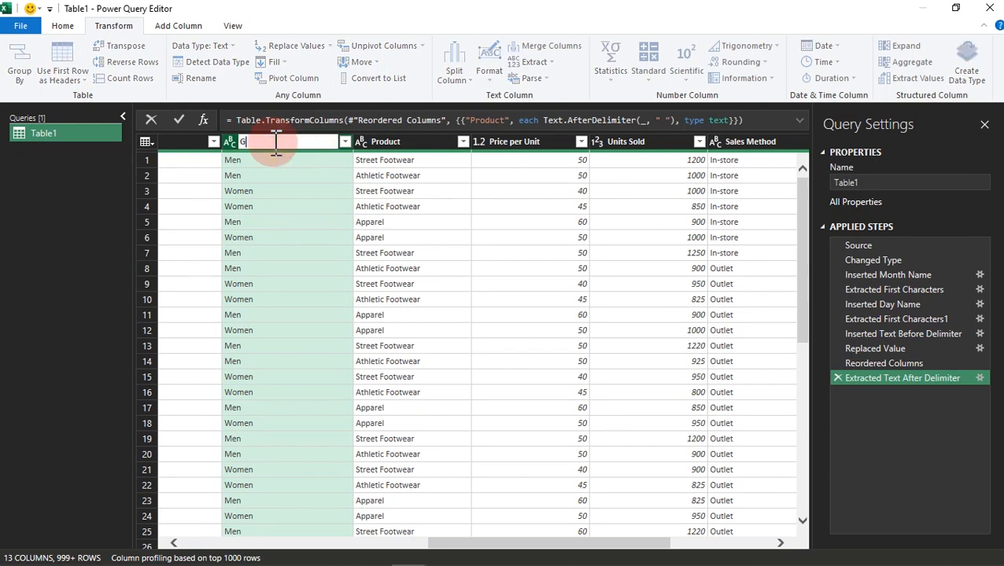
pyautogui.write('Gender')
pyautogui.press('Return')
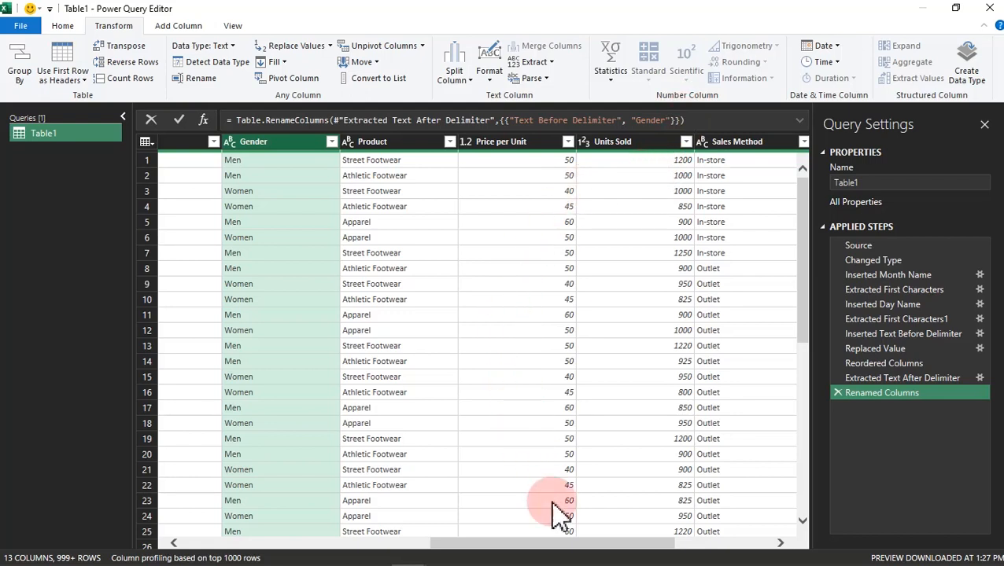
# Step: Start a custom column named Total Revenue for the price and units sold data
pyautogui.moveTo(563, 543); pyautogui.dragTo(694, 519)
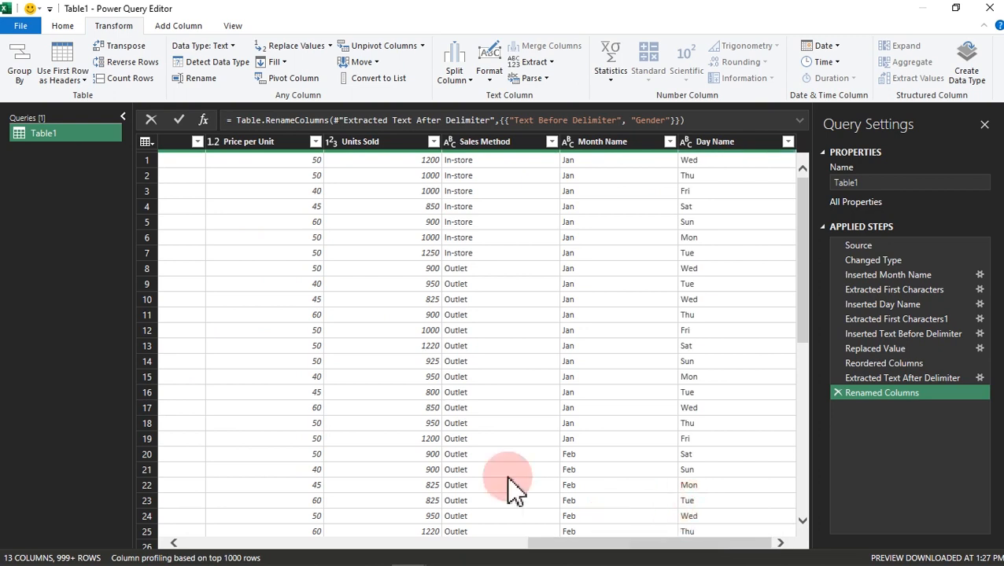
pyautogui.click(285, 143)
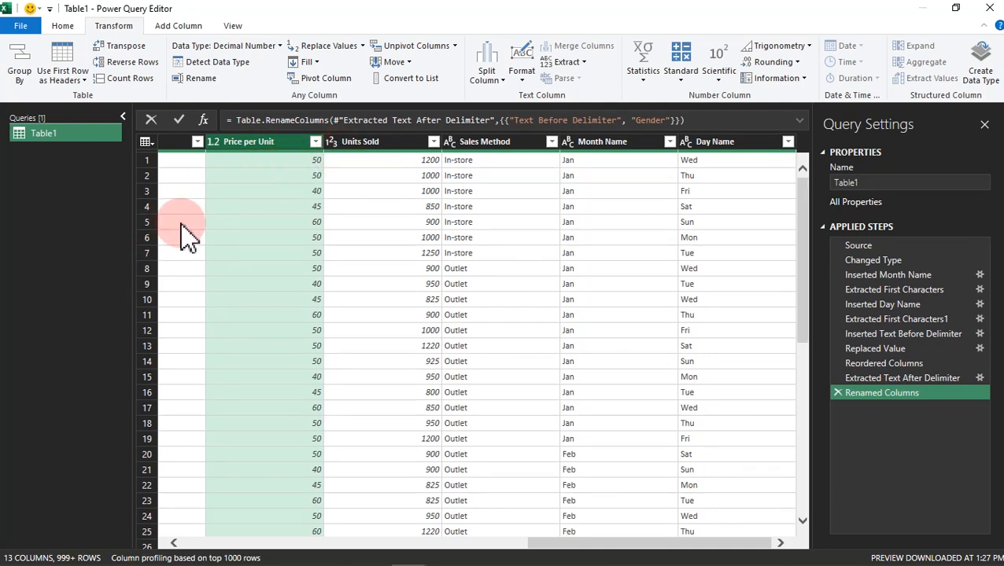
pyautogui.click(375, 144)
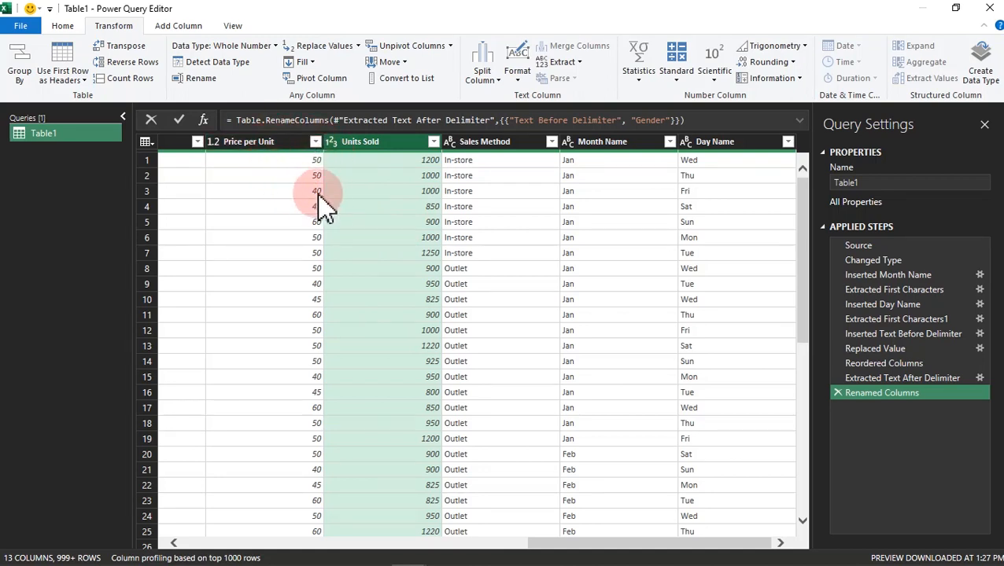
pyautogui.click(256, 161)
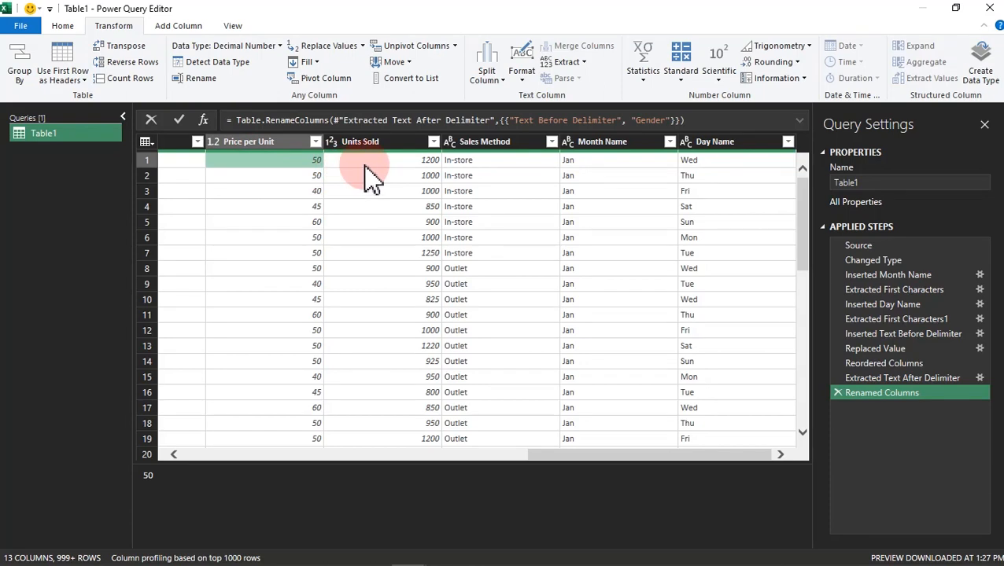
pyautogui.click(364, 164)
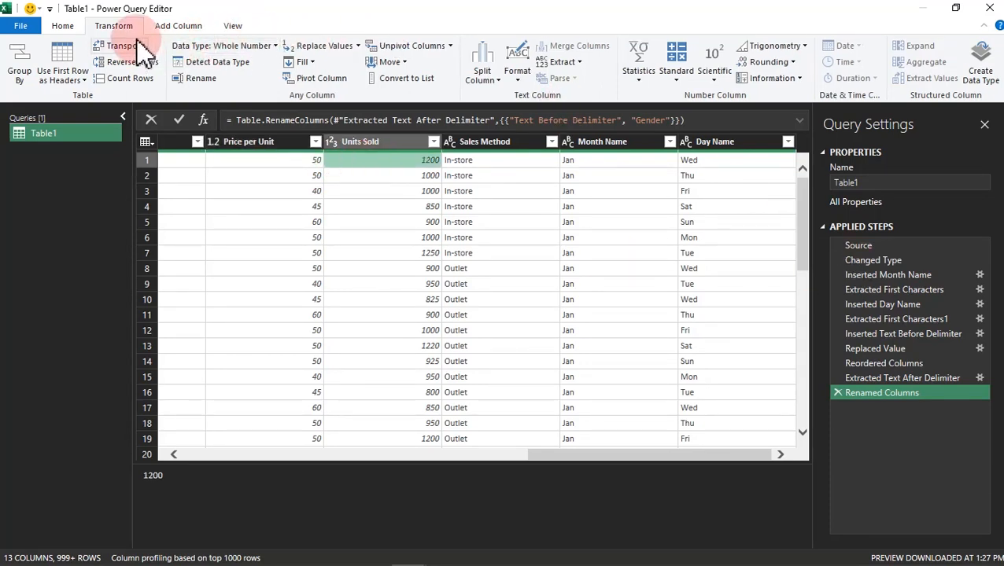
pyautogui.click(177, 28)
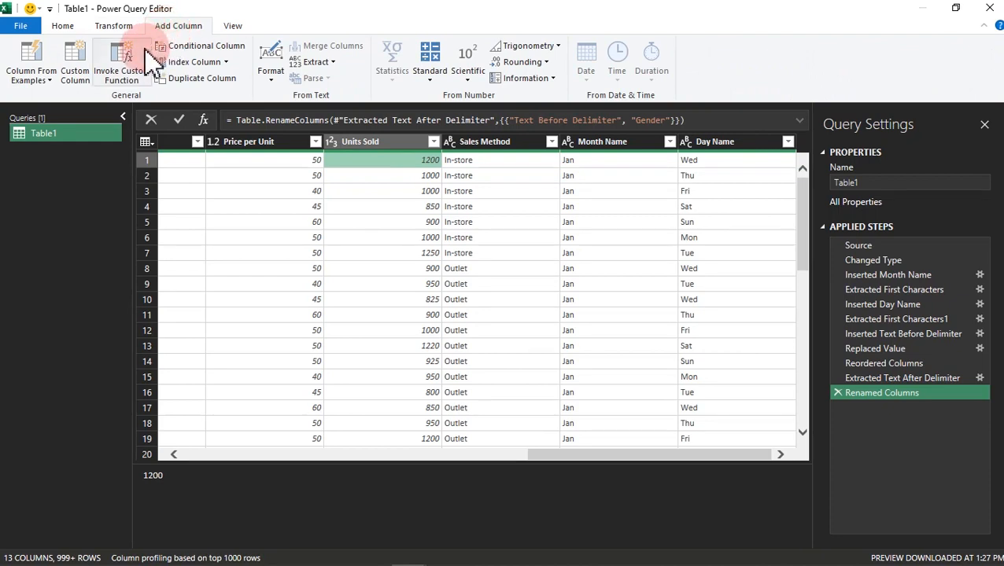
pyautogui.click(78, 57)
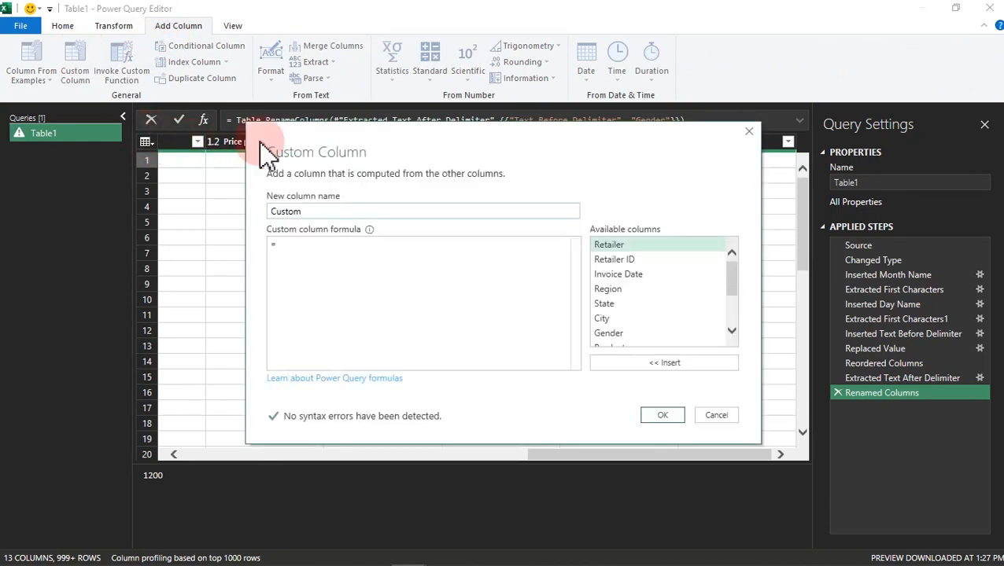
pyautogui.moveTo(382, 208); pyautogui.dragTo(376, 240)
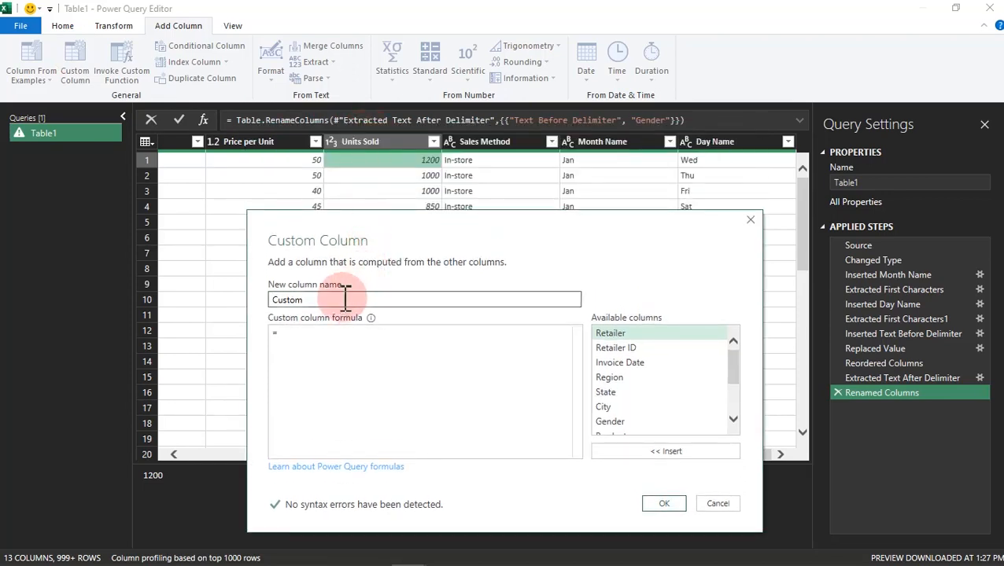
pyautogui.moveTo(346, 297); pyautogui.dragTo(250, 304)
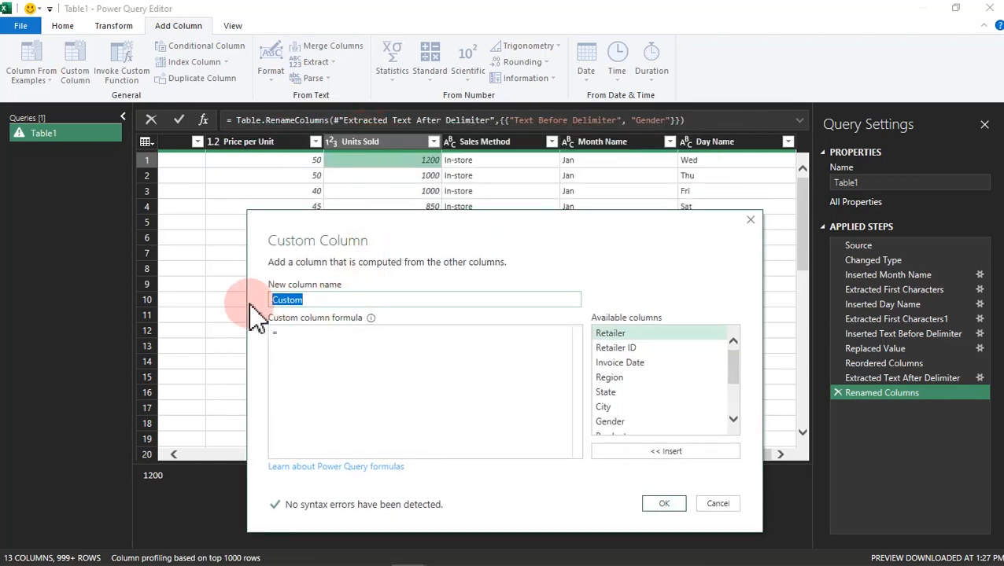
pyautogui.write('Total Revenue')
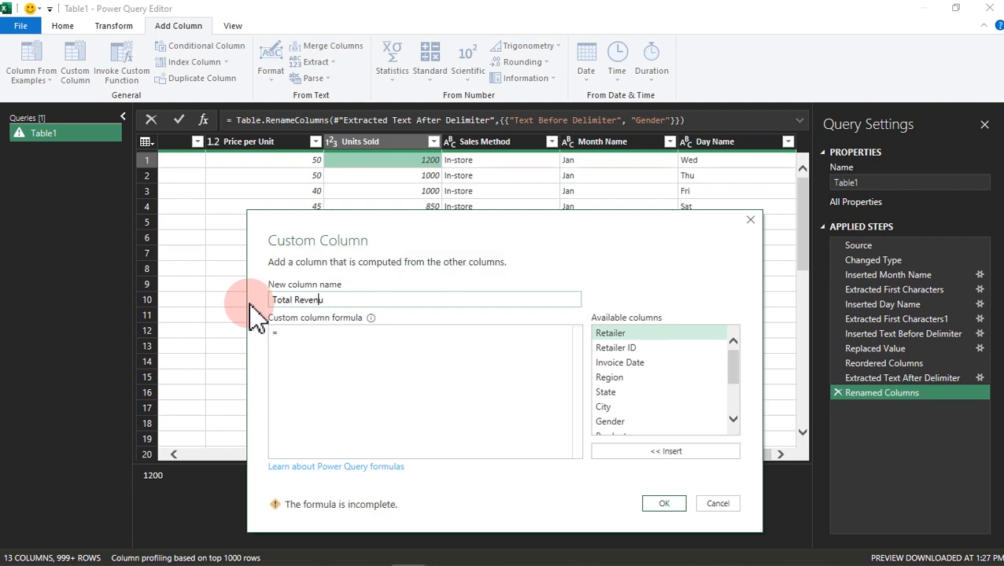
# Step: Define the Total Revenue formula as [Units Sold]*[Price per Unit] and create the column
pyautogui.click(296, 333)
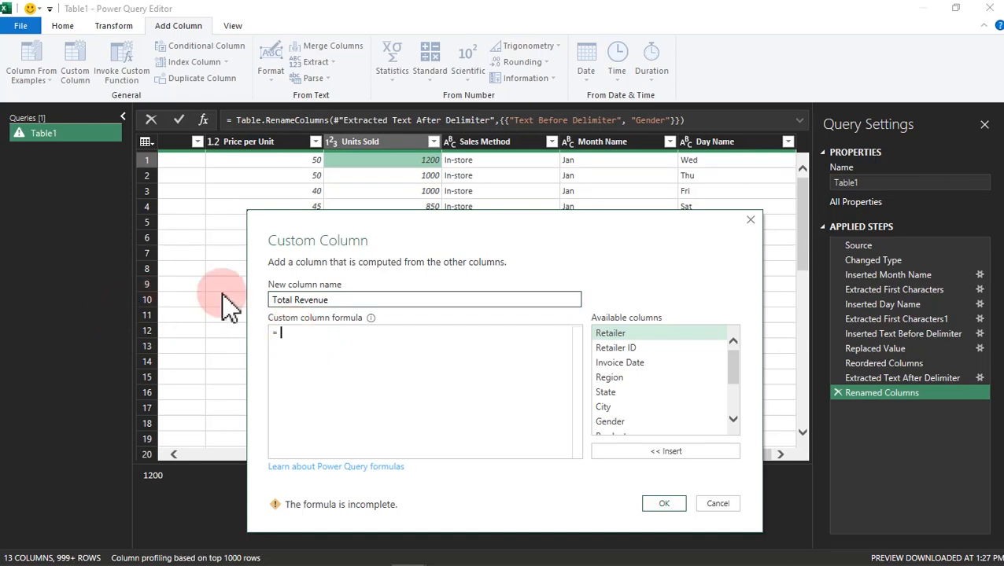
pyautogui.moveTo(737, 363); pyautogui.dragTo(732, 395)
pyautogui.click(635, 386)
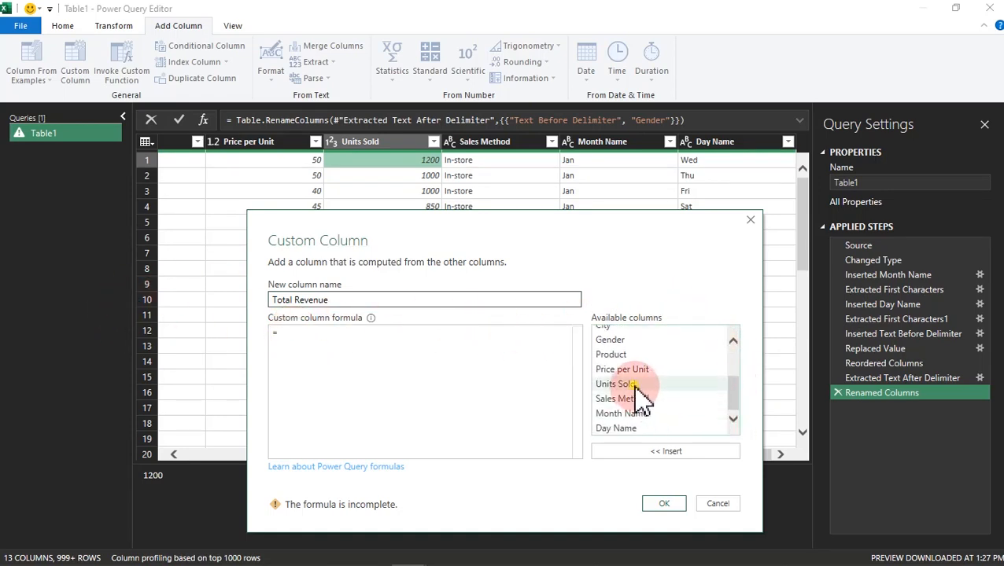
pyautogui.doubleClick(636, 386)
pyautogui.click(354, 365)
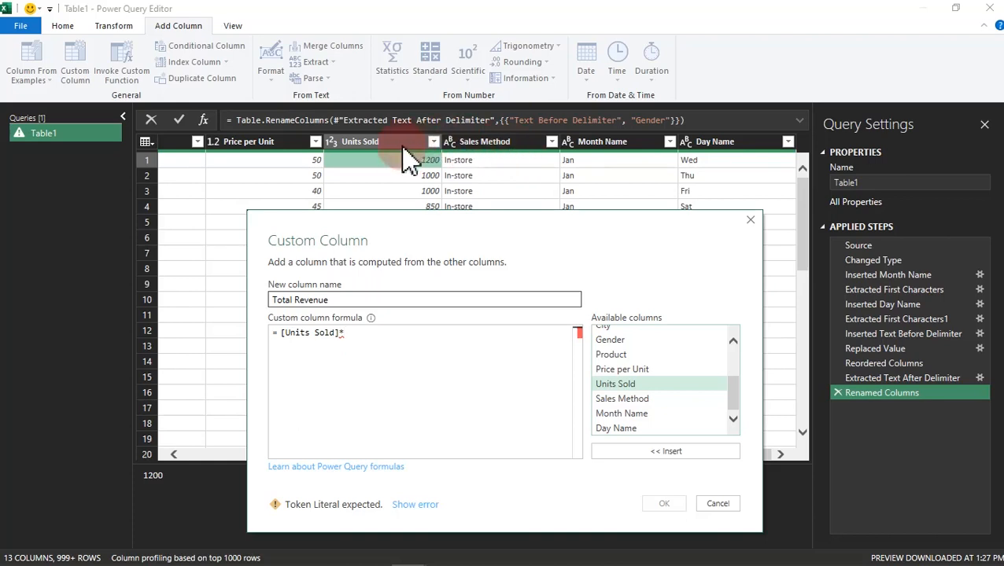
pyautogui.doubleClick(629, 369)
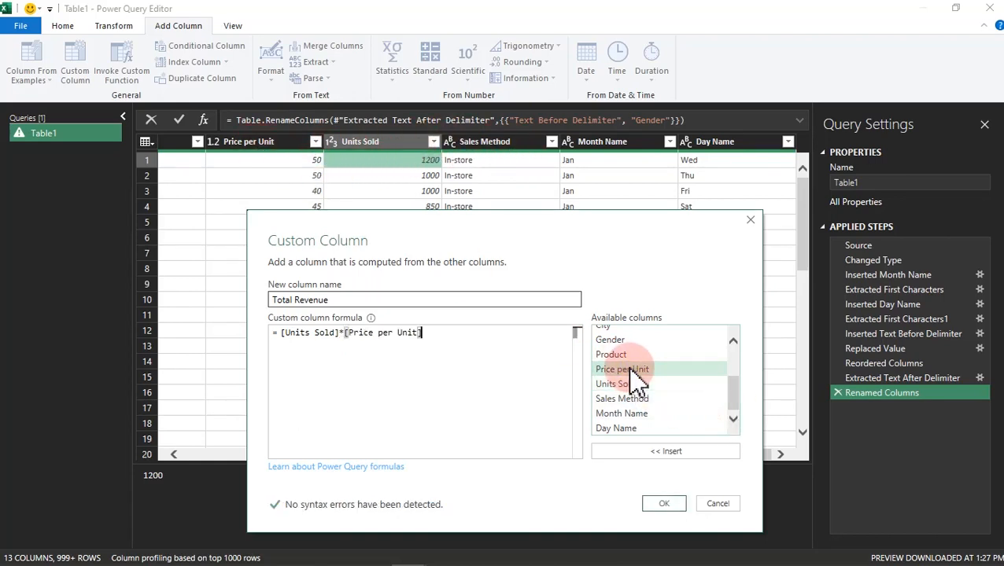
pyautogui.click(668, 505)
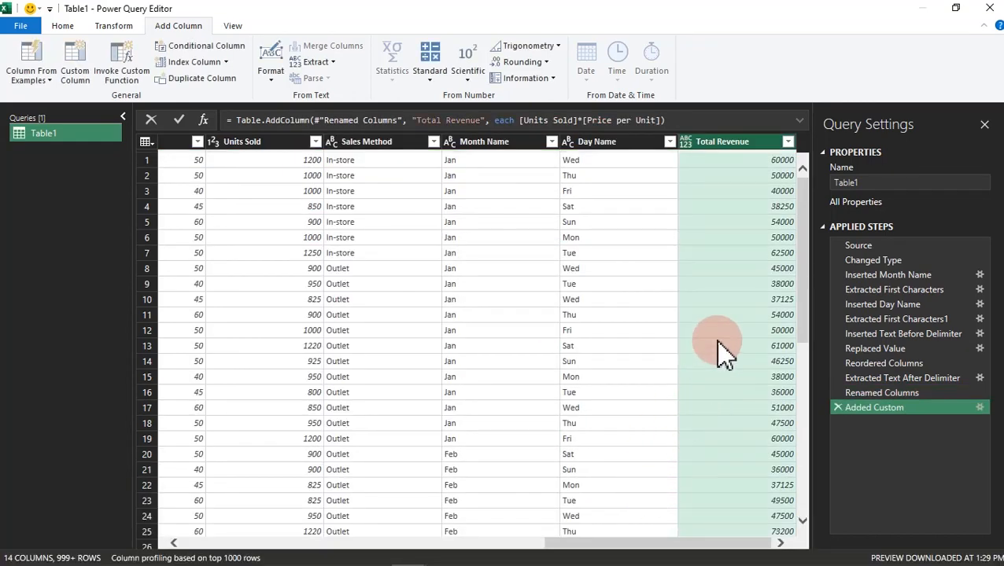
# Step: Set the Total Revenue column's data type to Whole Number and move it directly after Units Sold
pyautogui.click(685, 143)
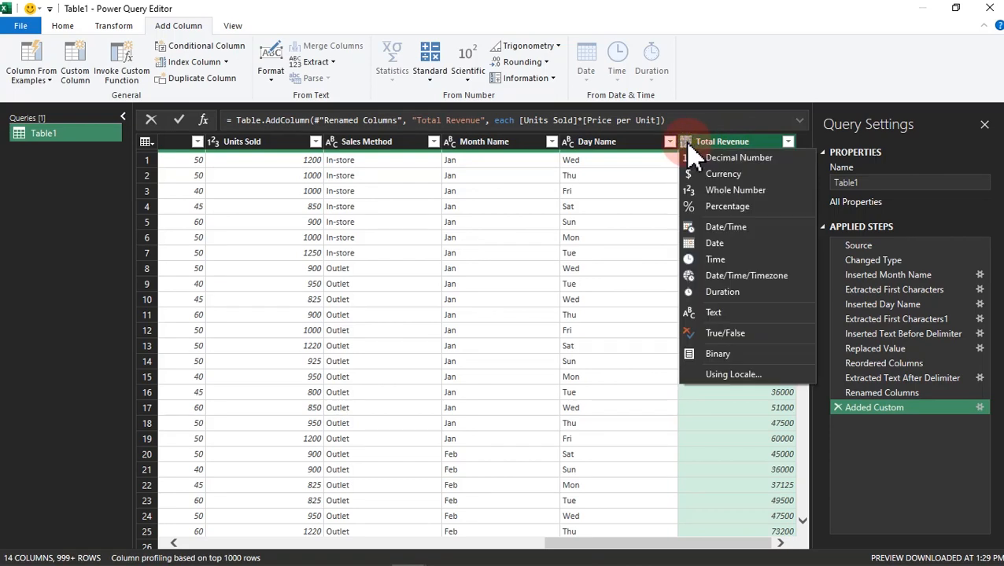
pyautogui.click(713, 190)
pyautogui.moveTo(757, 152); pyautogui.dragTo(367, 169)
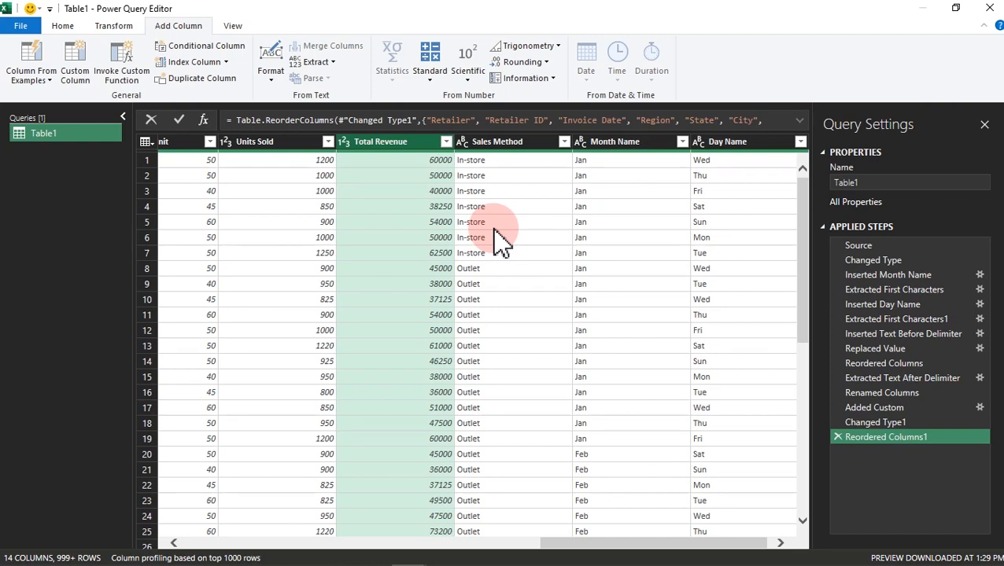
# Step: Remove the Retailer ID column from the query
pyautogui.moveTo(618, 550); pyautogui.dragTo(224, 543)
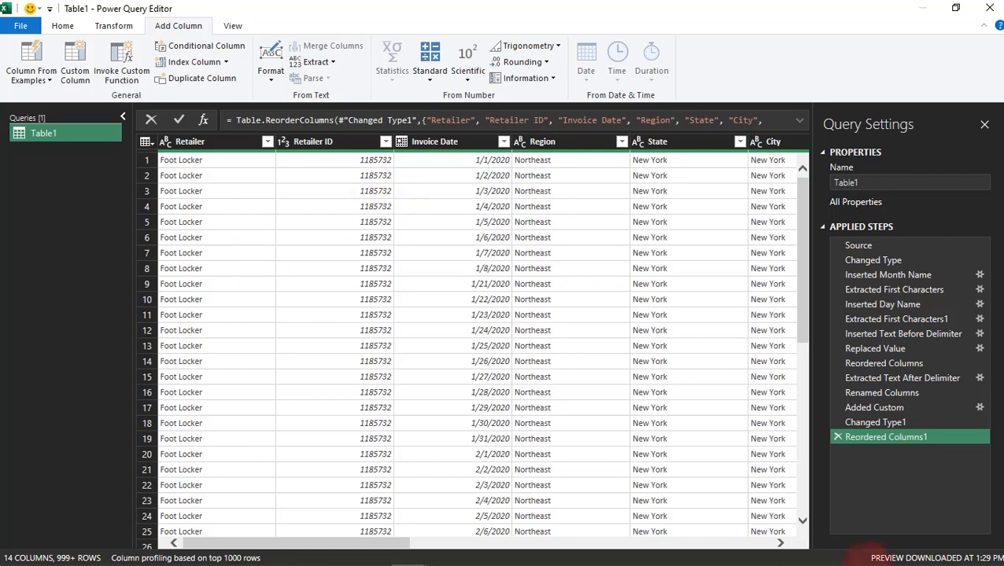
pyautogui.click(327, 152)
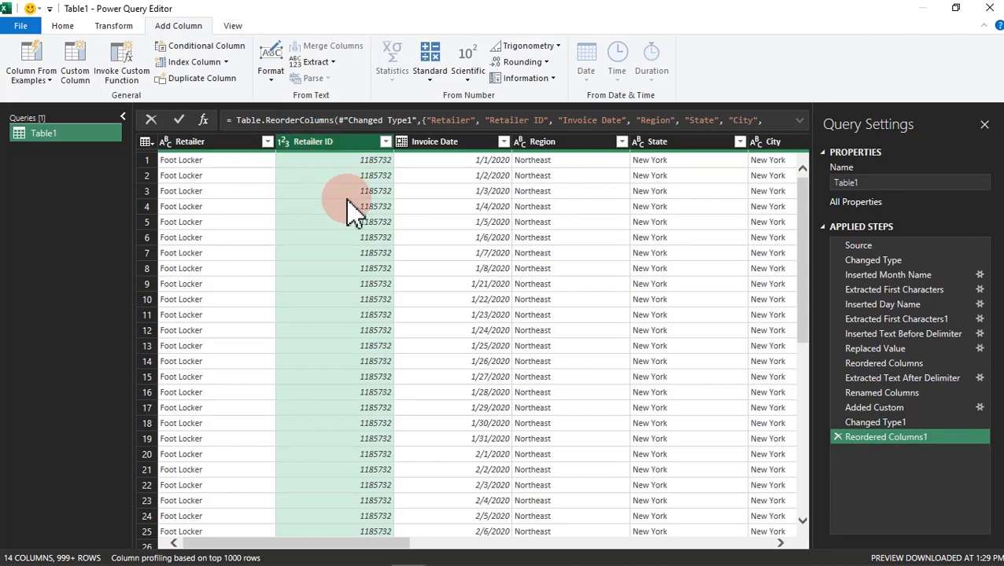
pyautogui.press('Delete')
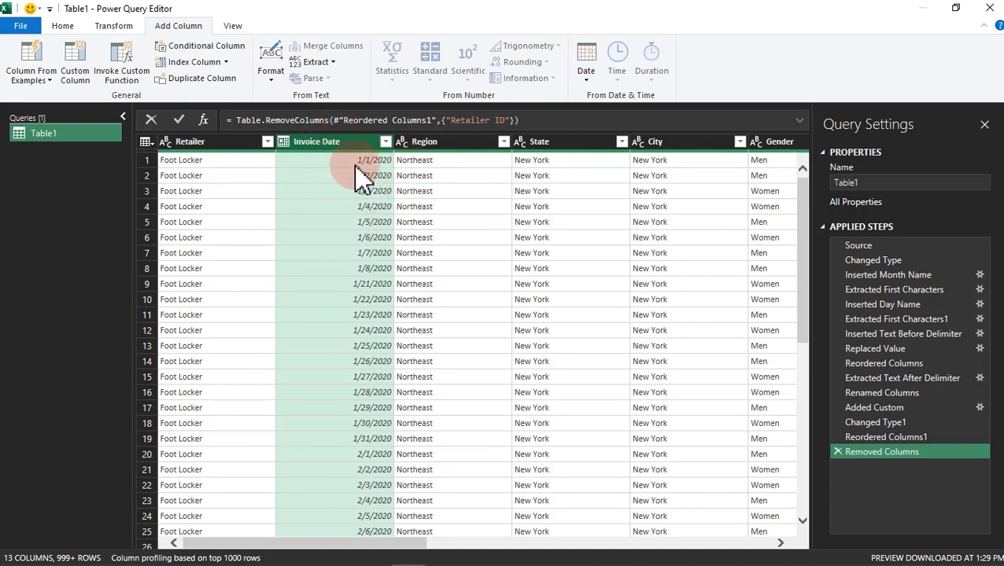
# Step: Close the query editor with Close & Load To, loading the transformed query into the workbook as a table
pyautogui.click(431, 146)
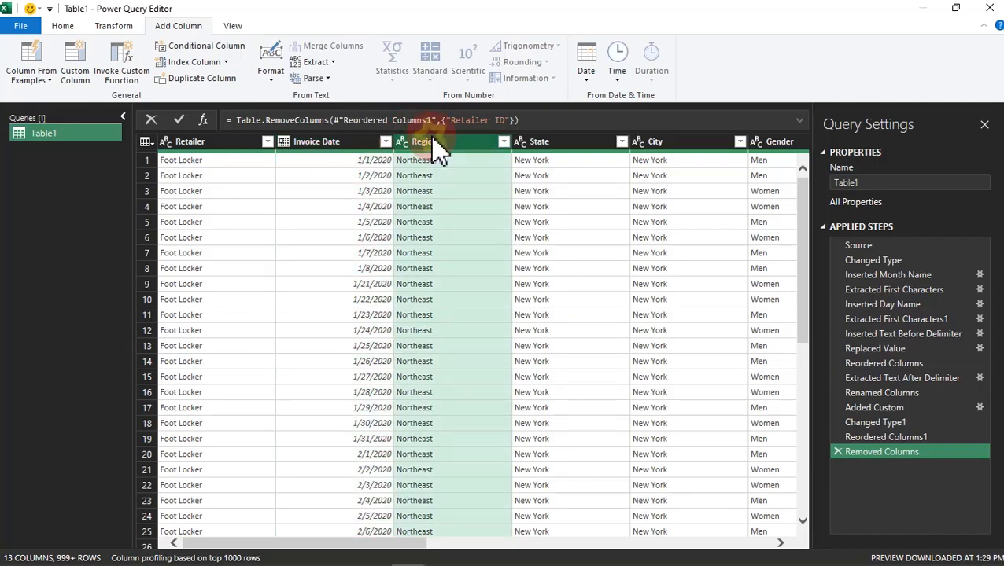
pyautogui.click(658, 146)
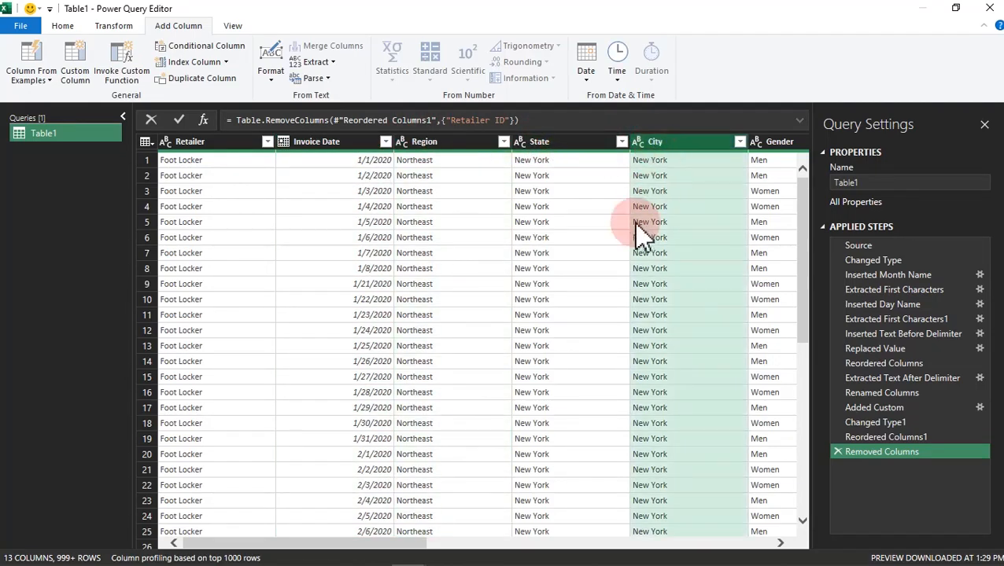
pyautogui.moveTo(414, 540); pyautogui.dragTo(784, 504)
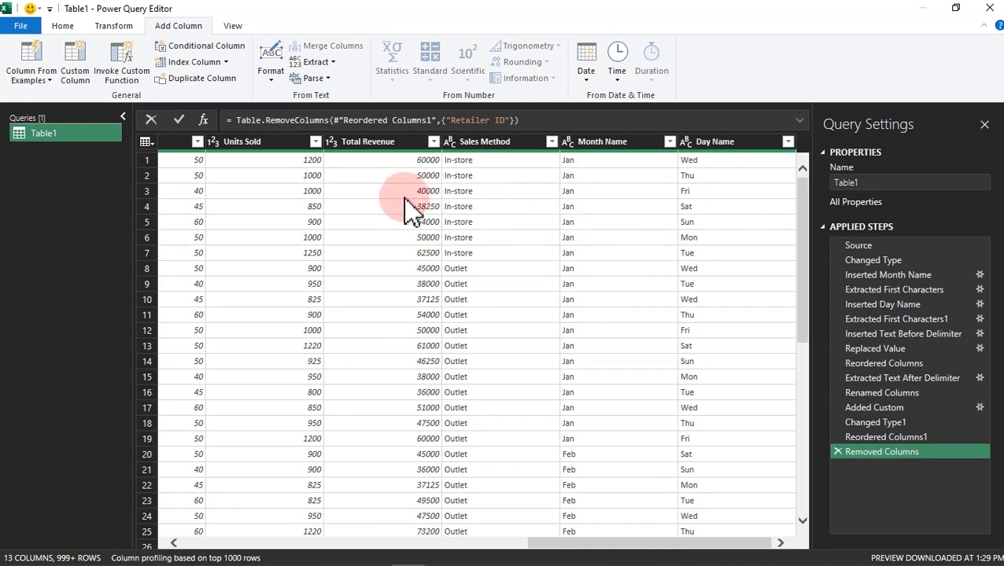
pyautogui.click(420, 254)
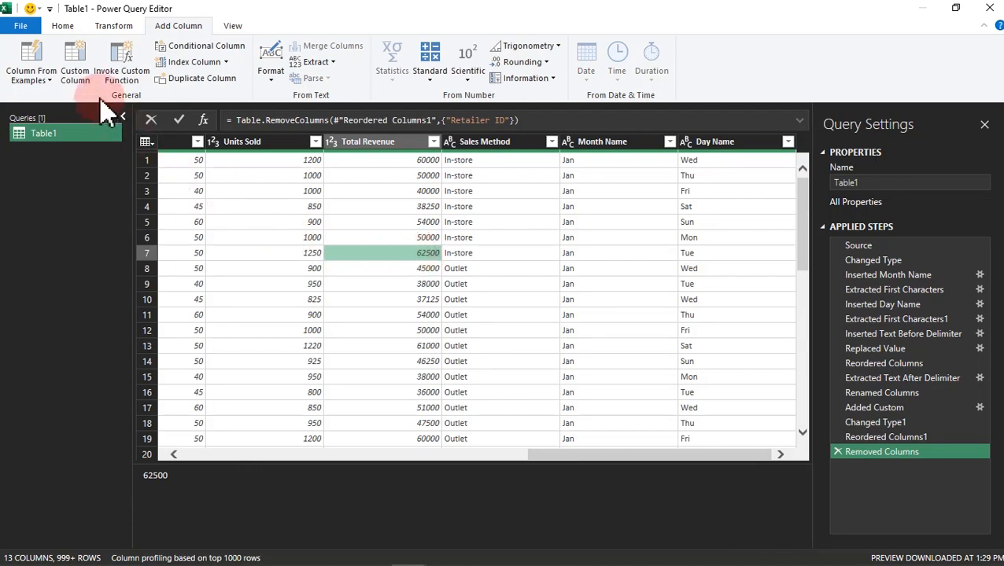
pyautogui.click(58, 27)
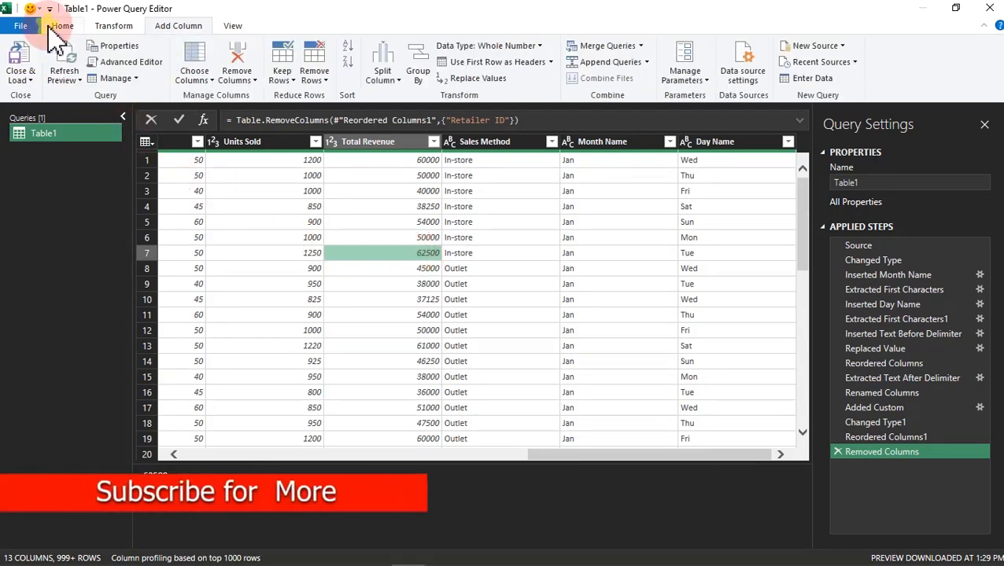
pyautogui.click(26, 81)
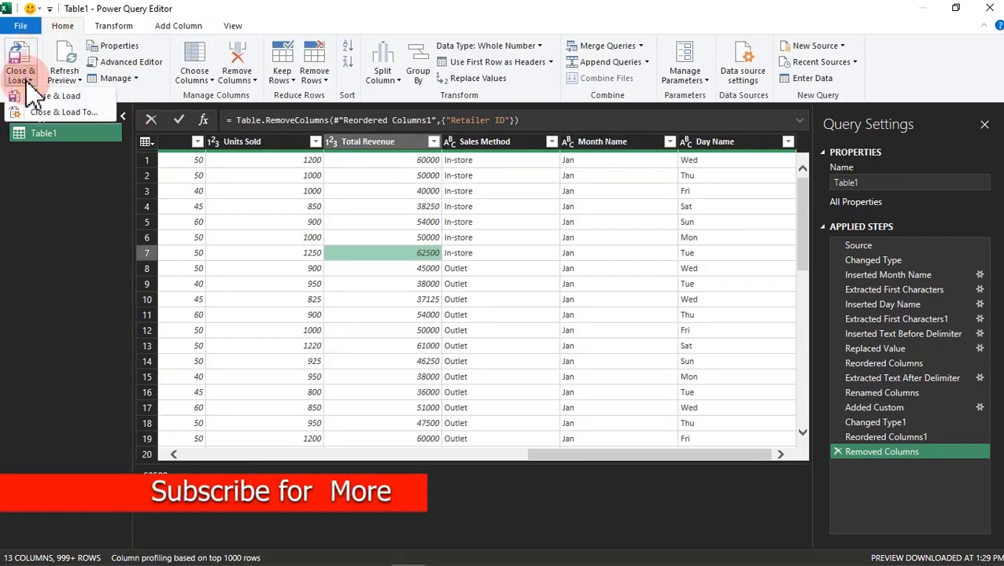
pyautogui.click(77, 111)
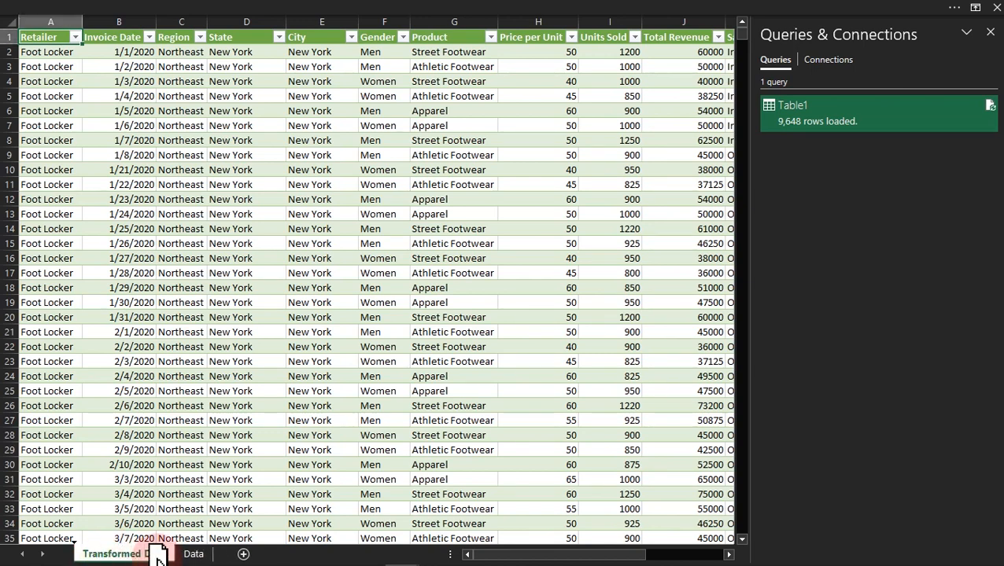
# Step: Move the Transformed Data sheet after the Data sheet and close the Queries & Connections pane
pyautogui.moveTo(220, 554); pyautogui.dragTo(228, 553)
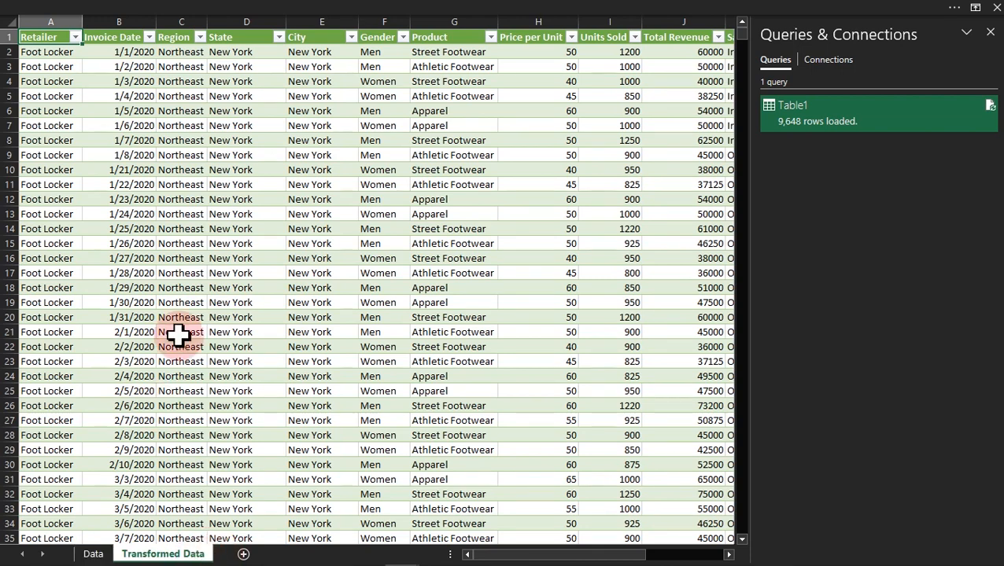
pyautogui.click(991, 33)
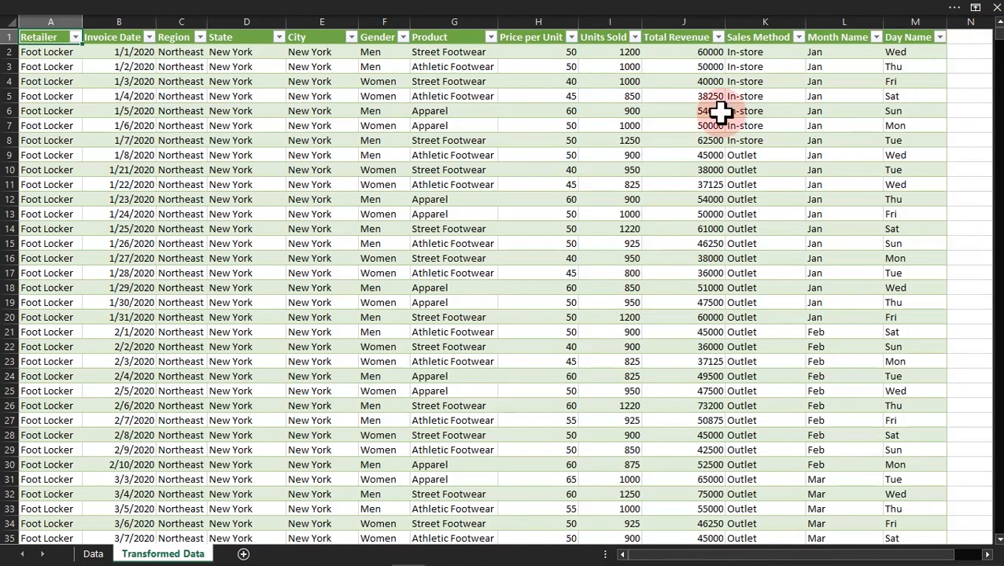
pyautogui.click(351, 244)
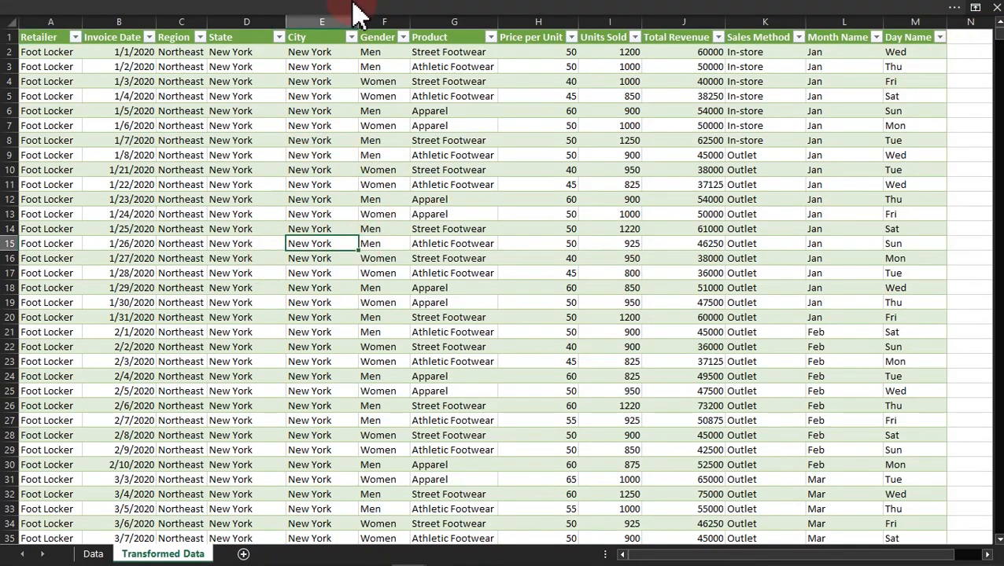
# Step: Compare the original table on the Data sheet with the table on the Transformed Data sheet
pyautogui.click(93, 554)
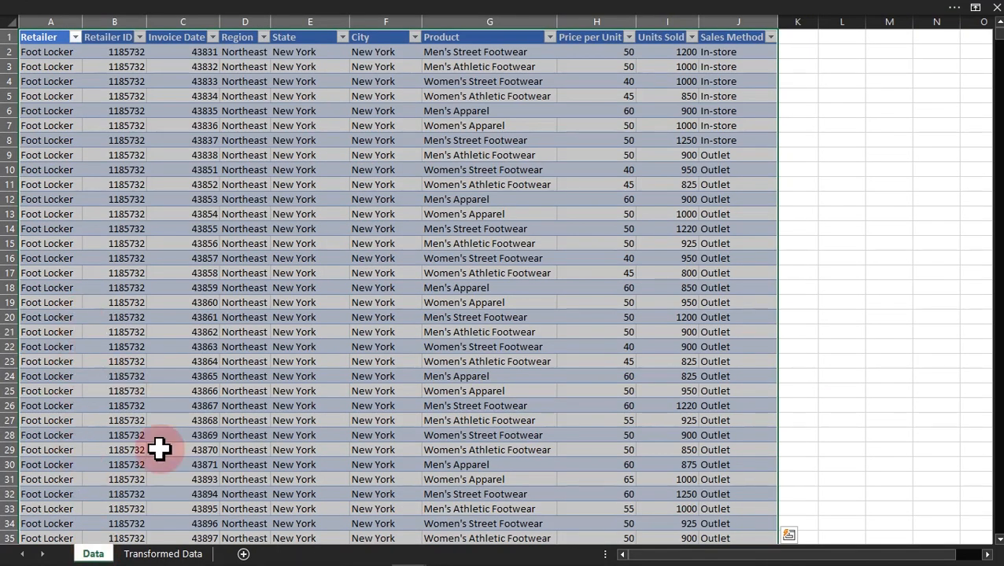
pyautogui.click(157, 555)
pyautogui.click(93, 554)
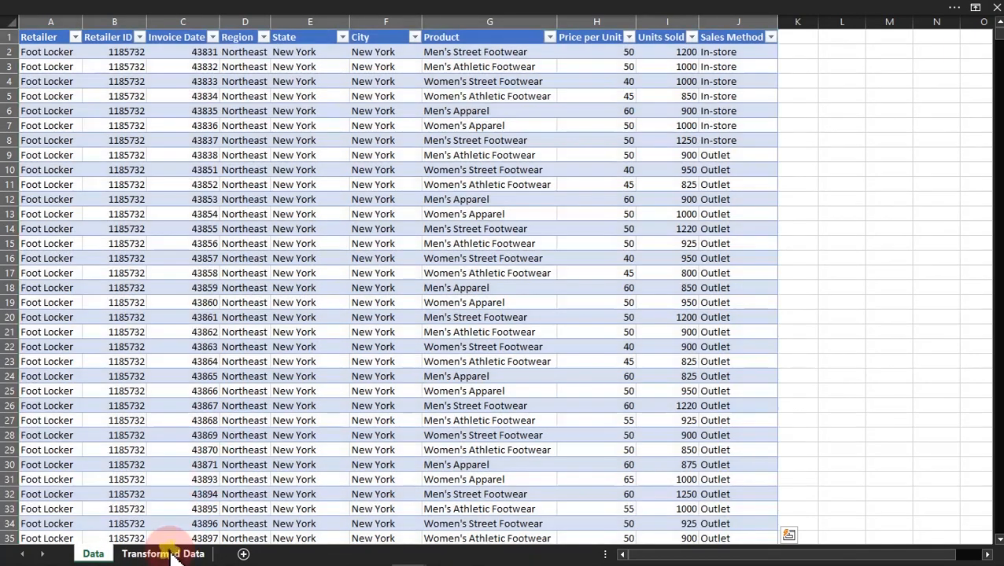
pyautogui.click(163, 554)
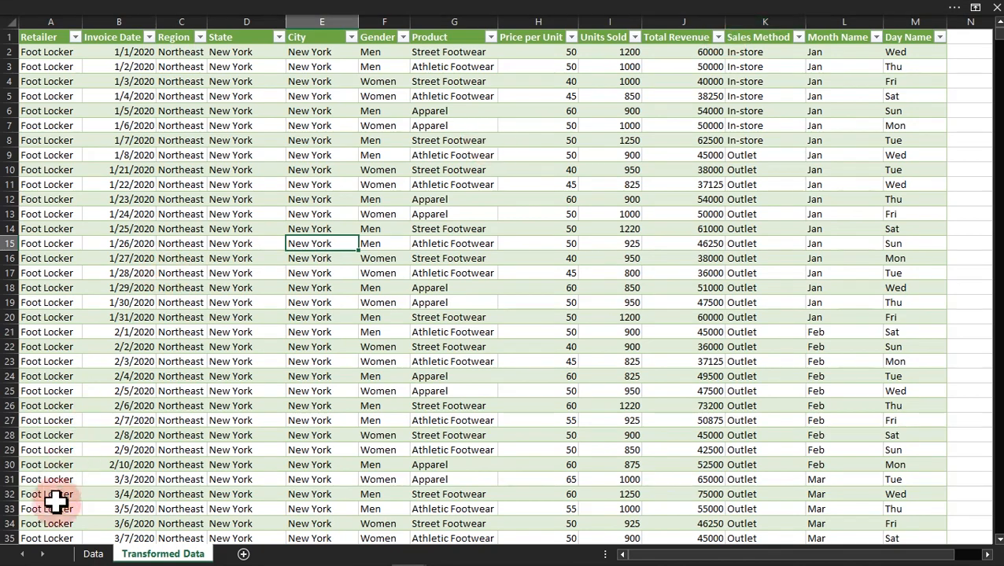
pyautogui.click(92, 554)
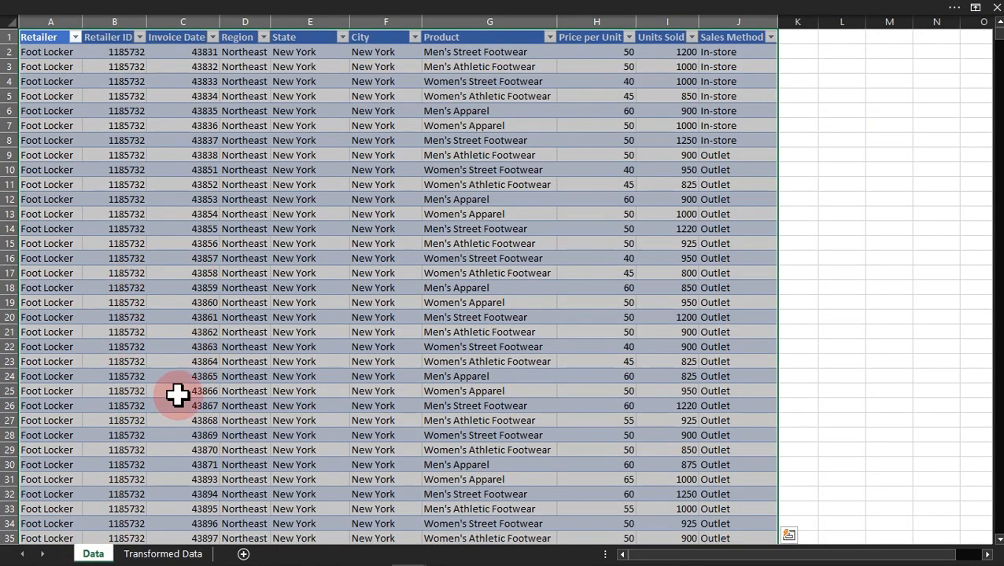
pyautogui.click(175, 555)
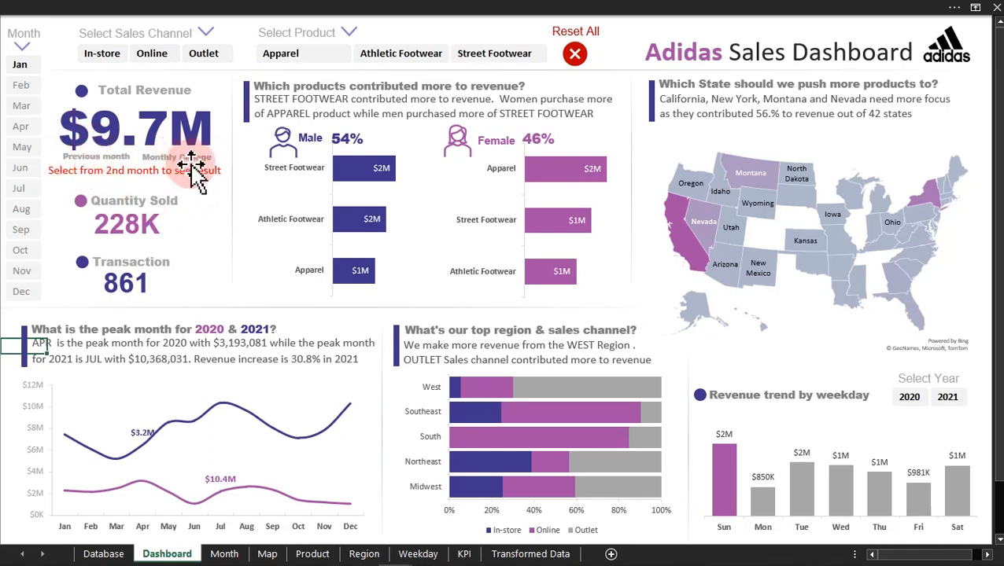
# Step: Filter the finished sample dashboard by Feb, Jan and Feb again to examine the revenue, quantity and transaction KPIs
pyautogui.click(20, 84)
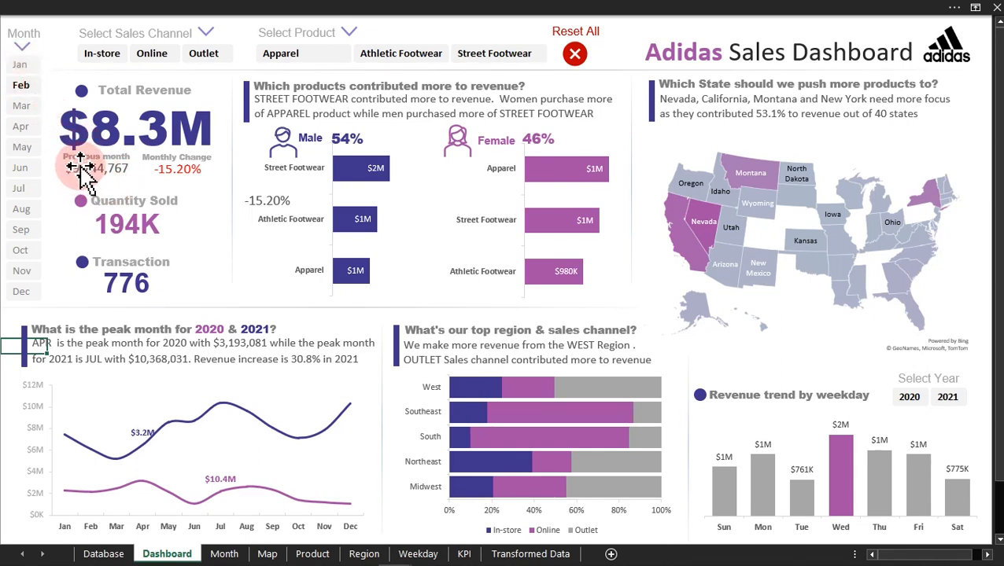
pyautogui.click(24, 68)
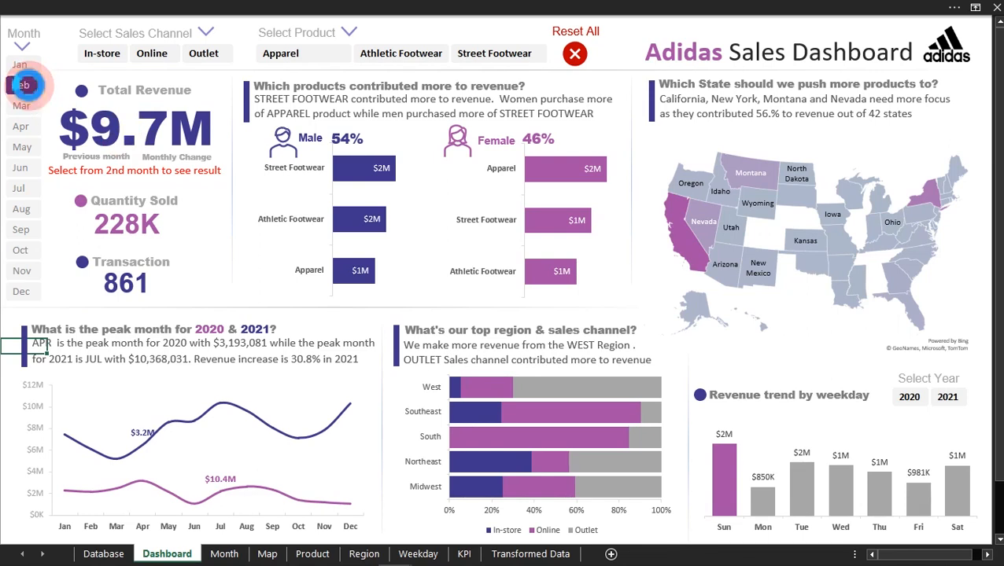
pyautogui.click(24, 85)
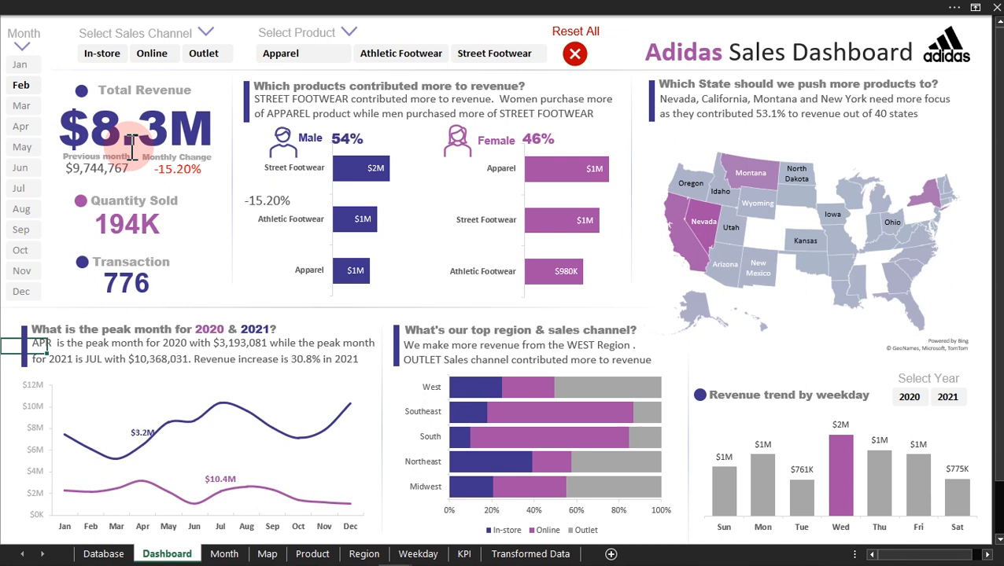
# Step: Switch to the working Adidas workbook and insert a PivotTable from the Transformed Data table Table1_2 on a new worksheet
pyautogui.moveTo(388, 555)
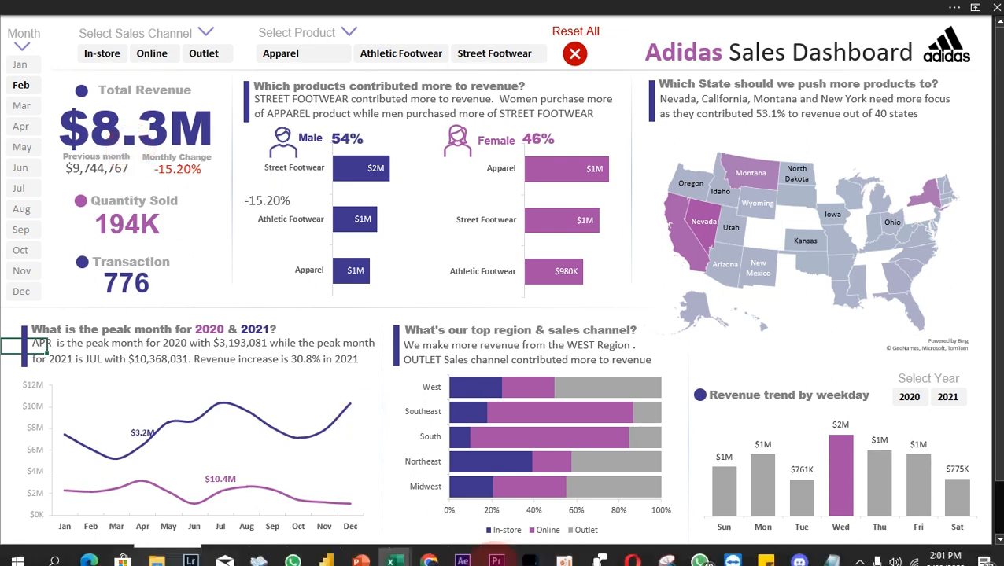
pyautogui.click(396, 555)
pyautogui.click(448, 503)
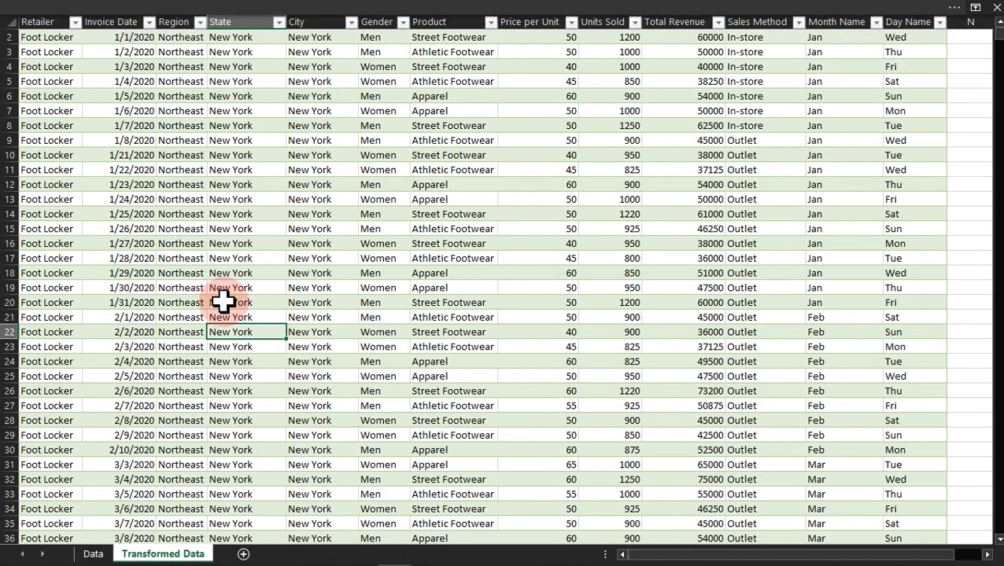
pyautogui.click(93, 554)
pyautogui.click(161, 554)
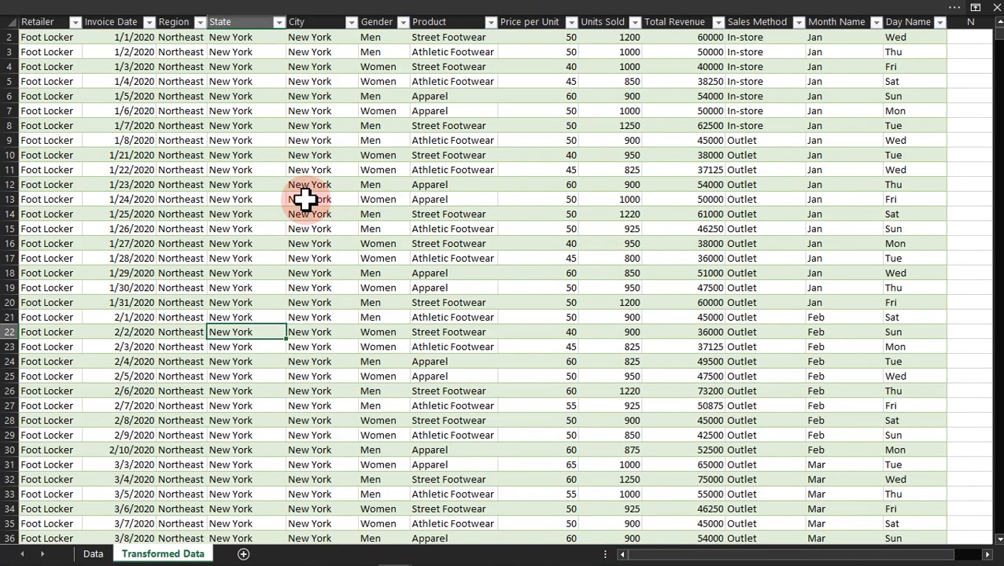
pyautogui.click(24, 5)
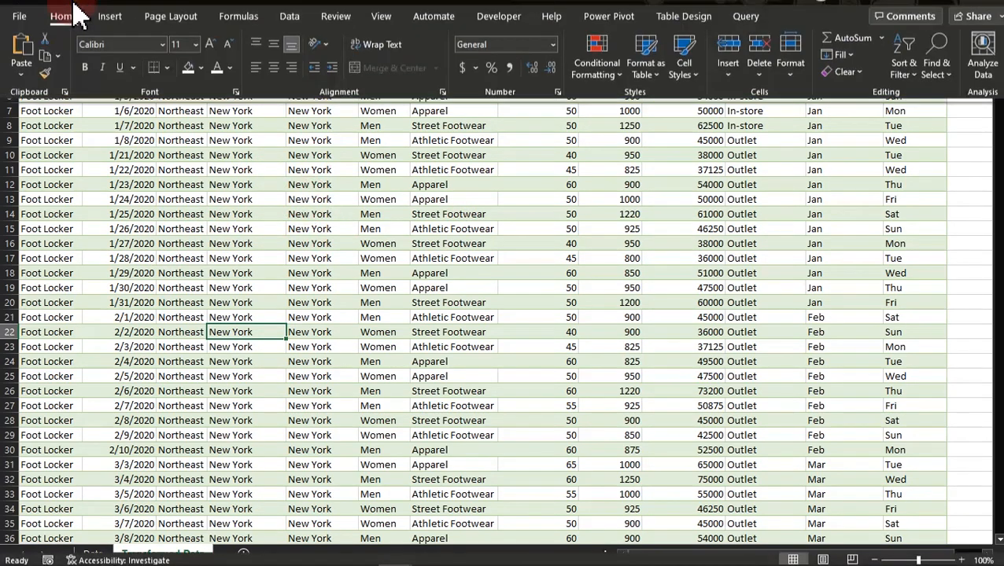
pyautogui.click(110, 36)
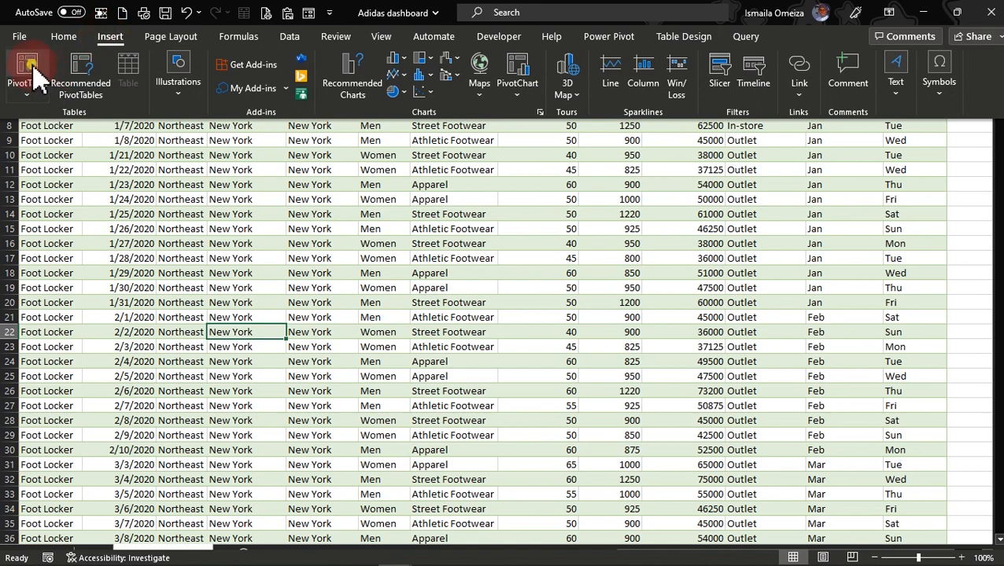
pyautogui.click(31, 75)
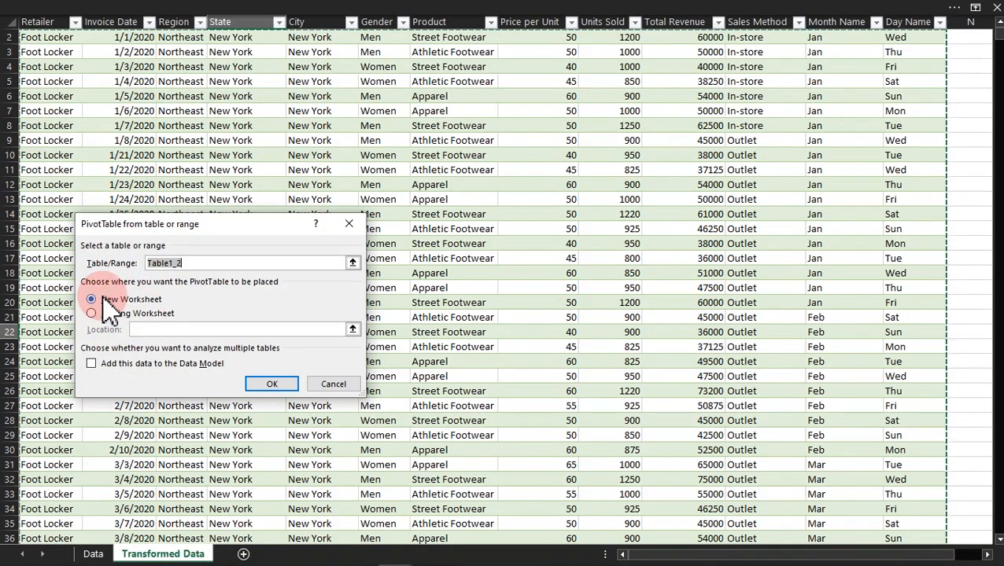
pyautogui.click(261, 385)
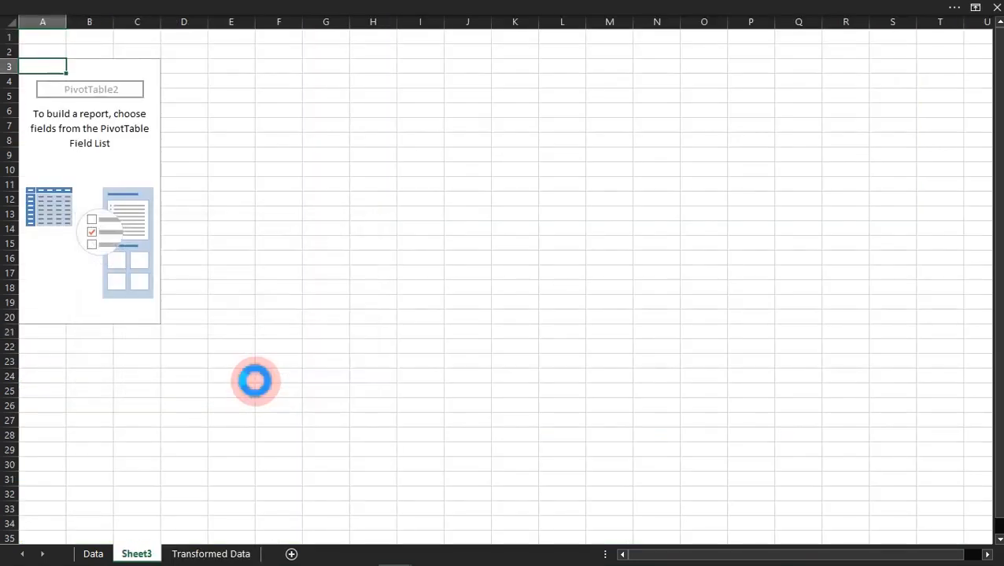
# Step: Insert two blank columns before the empty PivotTable and two blank rows above it
pyautogui.moveTo(32, 19); pyautogui.dragTo(76, 19)
pyautogui.rightClick(78, 22)
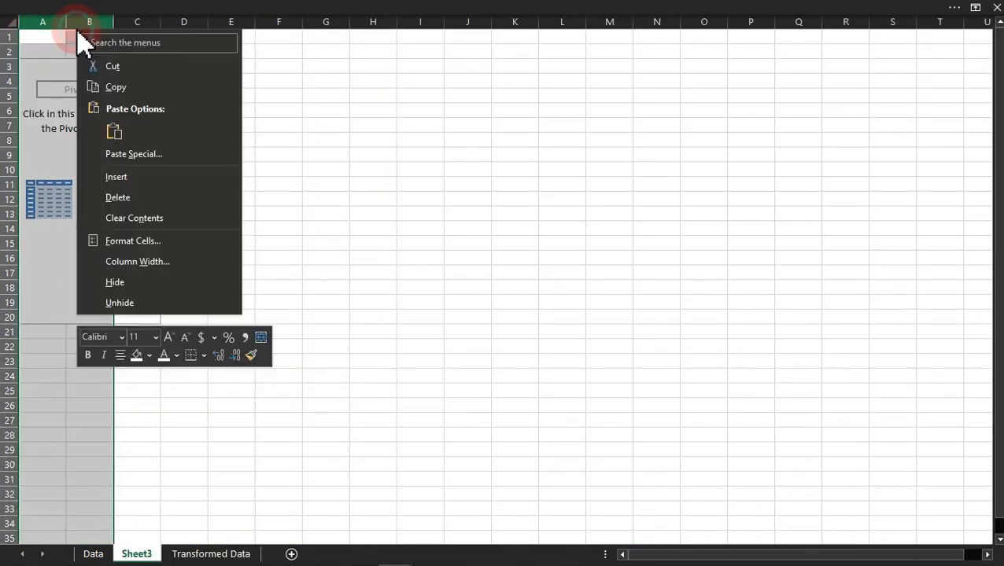
pyautogui.click(92, 178)
pyautogui.click(43, 66)
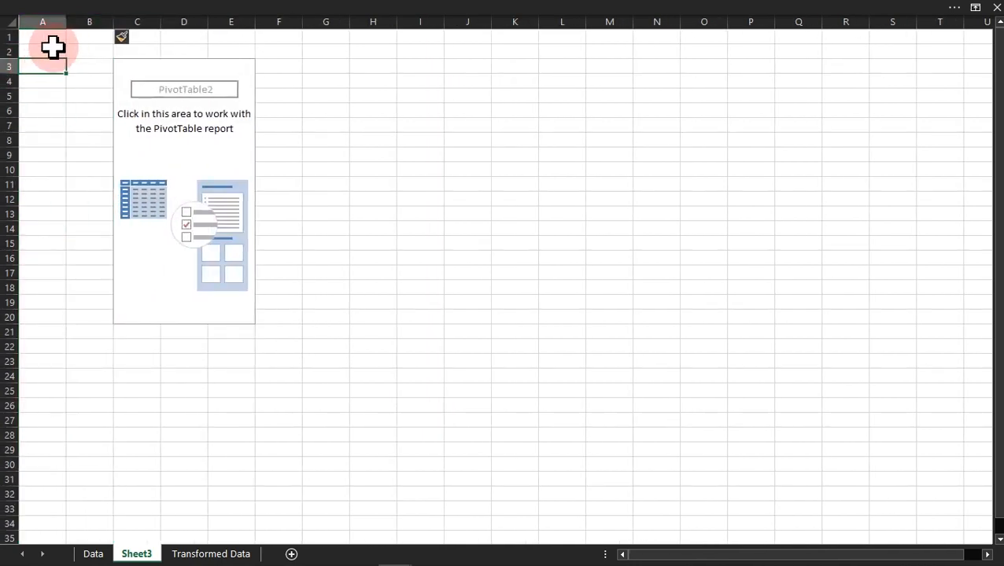
pyautogui.moveTo(6, 37); pyautogui.dragTo(9, 50)
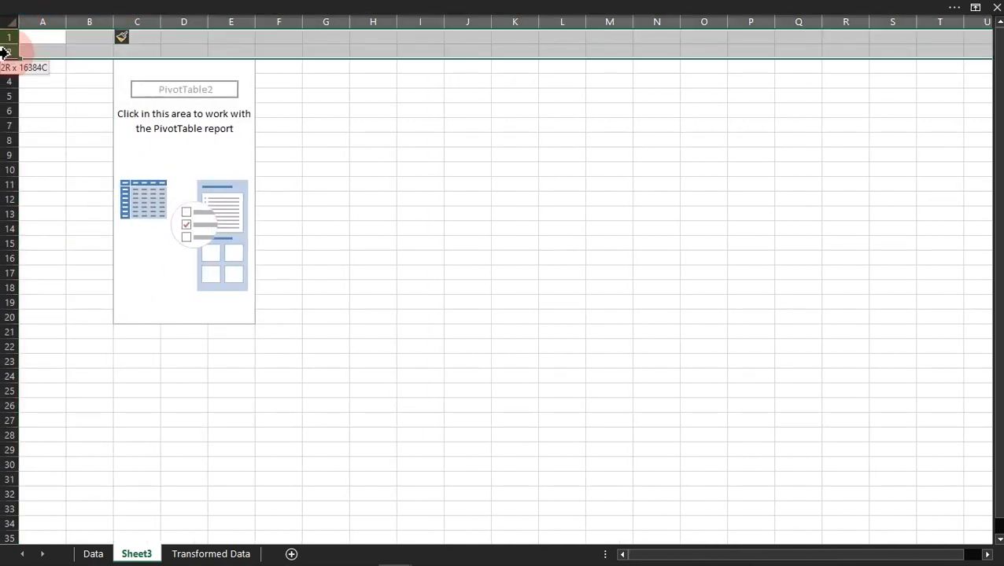
pyautogui.rightClick(8, 50)
pyautogui.click(63, 206)
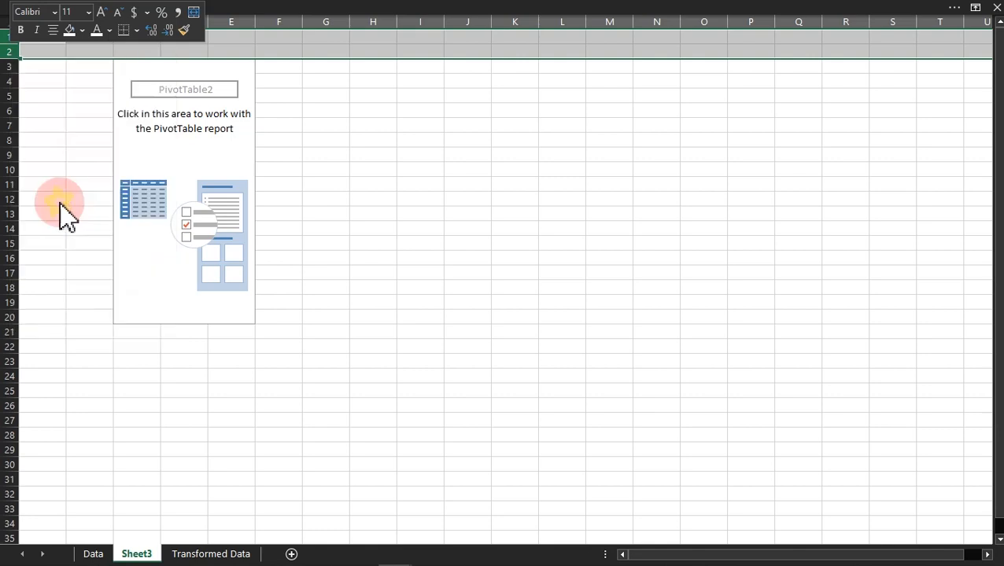
# Step: Add Total Revenue and Units Sold to the PivotTable as summed values
pyautogui.click(139, 154)
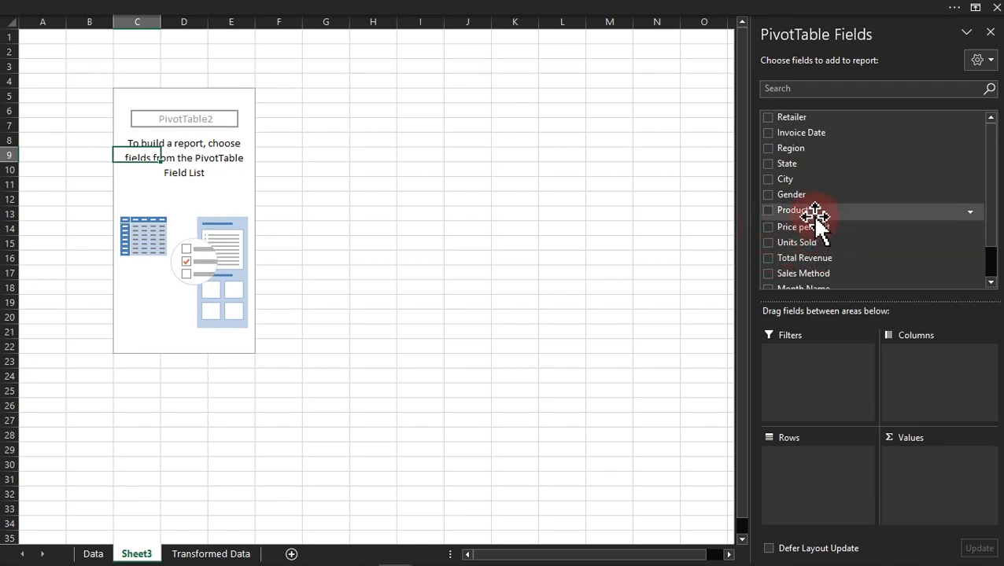
pyautogui.moveTo(811, 259); pyautogui.dragTo(921, 482)
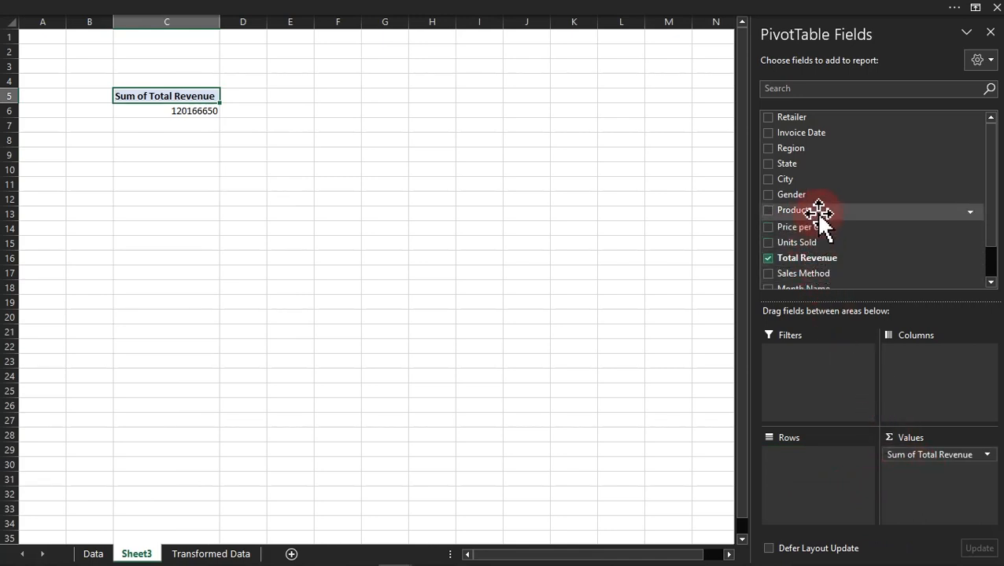
pyautogui.moveTo(805, 243); pyautogui.dragTo(944, 504)
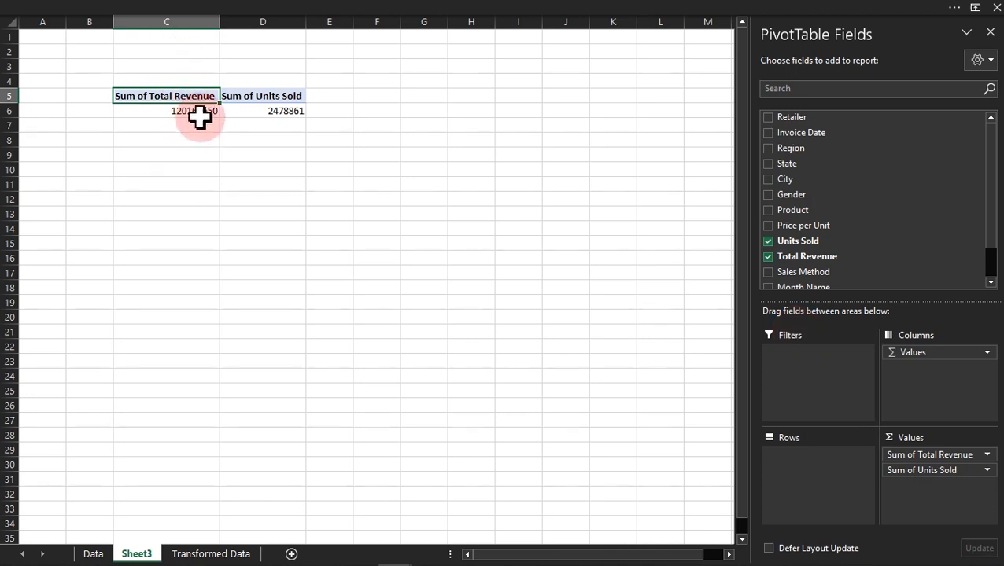
pyautogui.click(162, 112)
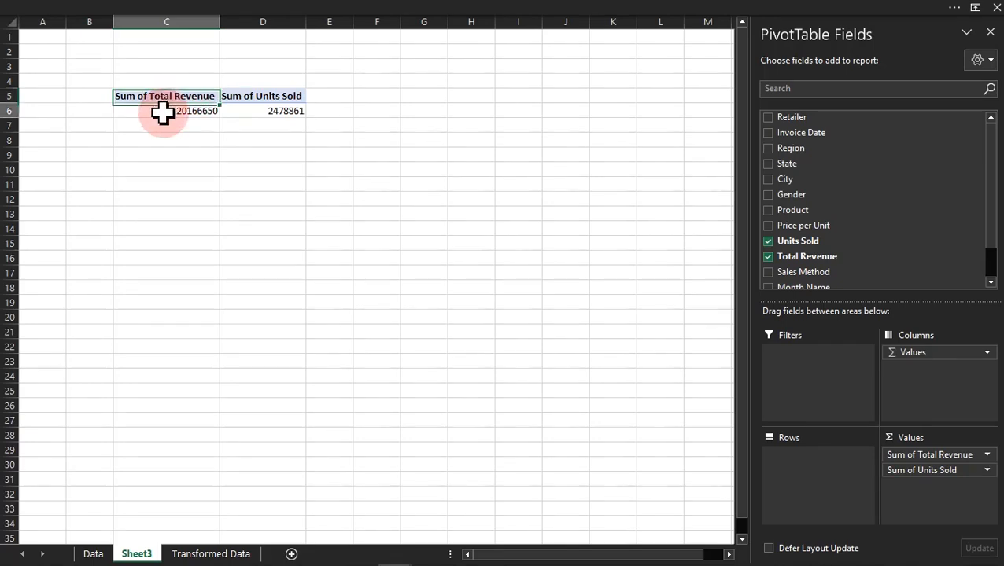
pyautogui.click(236, 110)
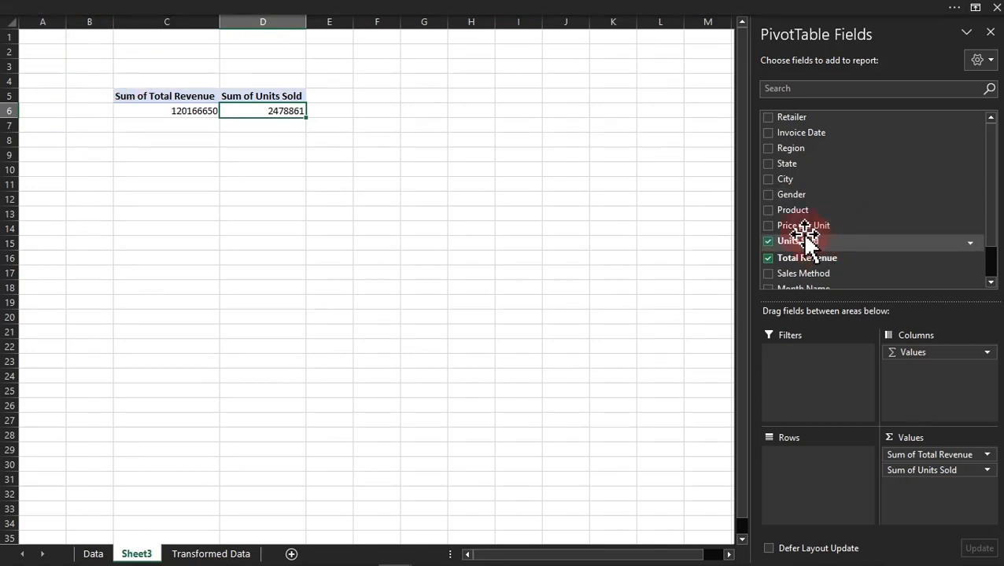
# Step: Add Gender and Price per Unit to the PivotTable values after Units Sold
pyautogui.moveTo(771, 143)
pyautogui.mouseDown()
pyautogui.moveTo(783, 195)
pyautogui.moveTo(773, 139)
pyautogui.moveTo(777, 167)
pyautogui.moveTo(804, 154)
pyautogui.moveTo(928, 509)
pyautogui.mouseUp()
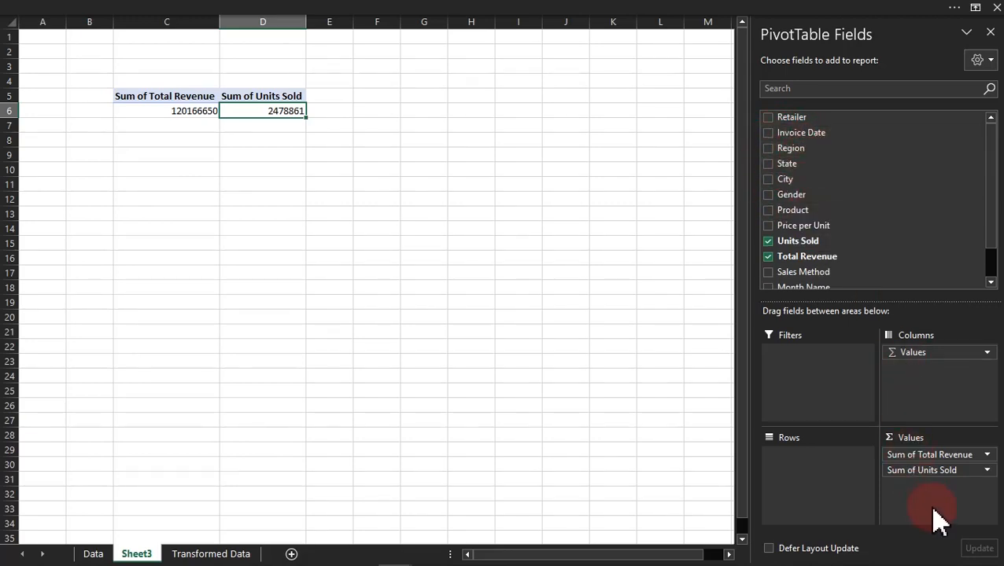
pyautogui.moveTo(806, 352); pyautogui.dragTo(796, 204)
pyautogui.moveTo(925, 486); pyautogui.dragTo(926, 489)
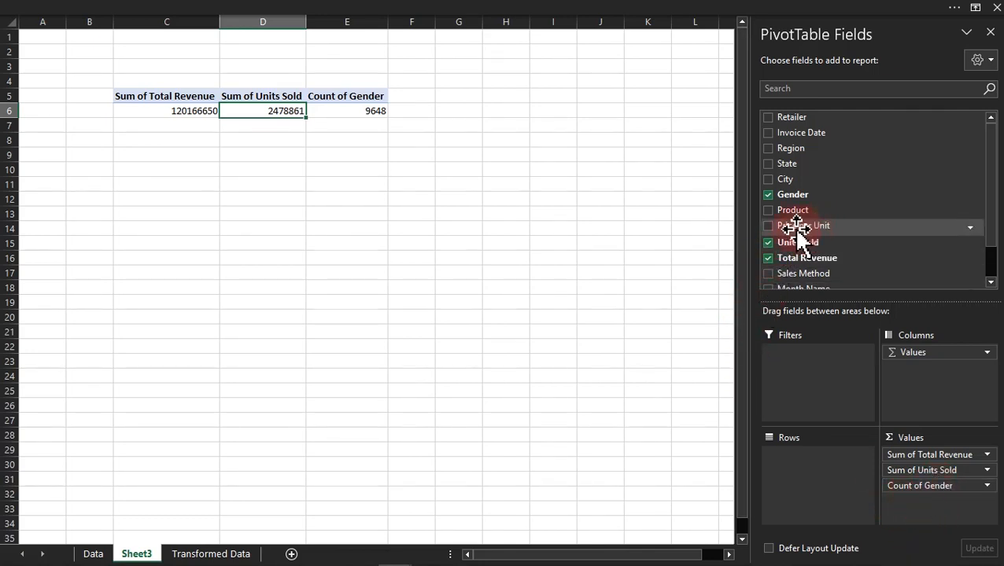
pyautogui.moveTo(781, 226); pyautogui.dragTo(927, 510)
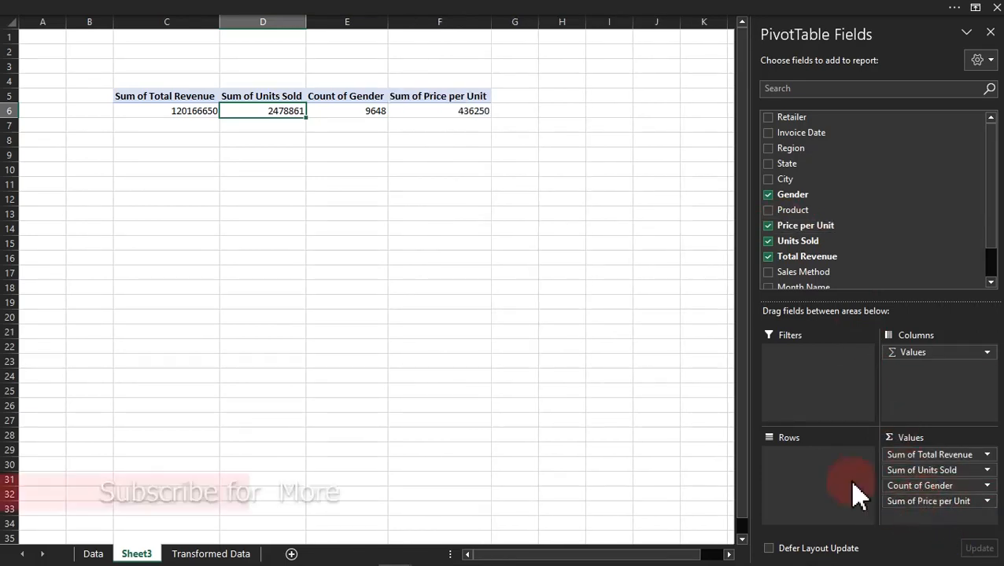
pyautogui.click(363, 118)
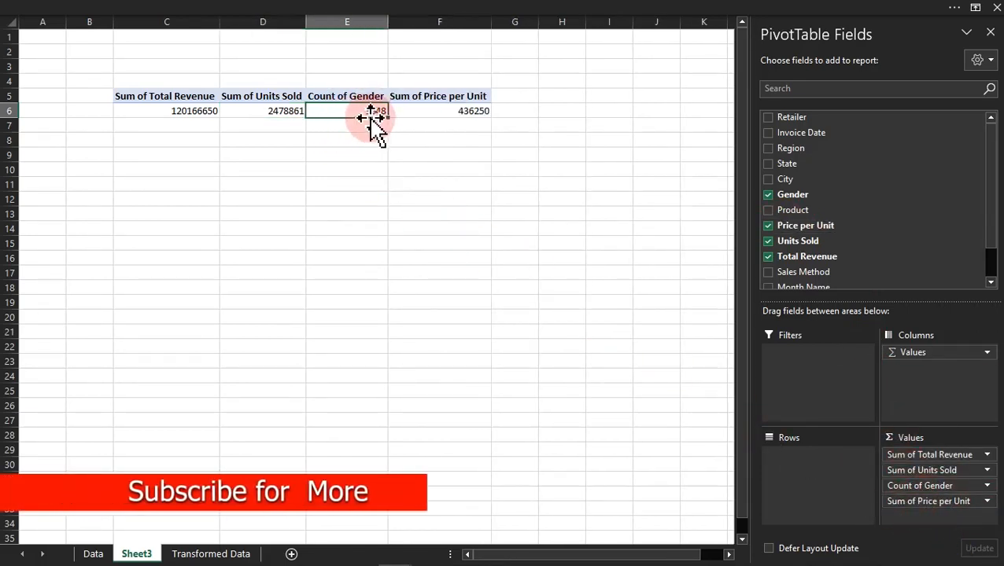
# Step: Change the Price per Unit value field to summarize by Count
pyautogui.click(987, 502)
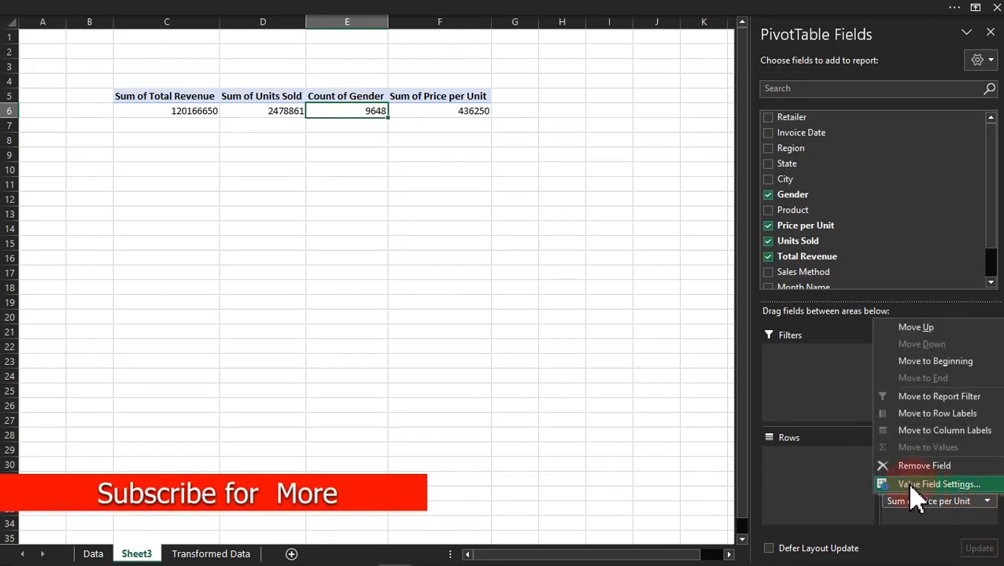
pyautogui.click(938, 485)
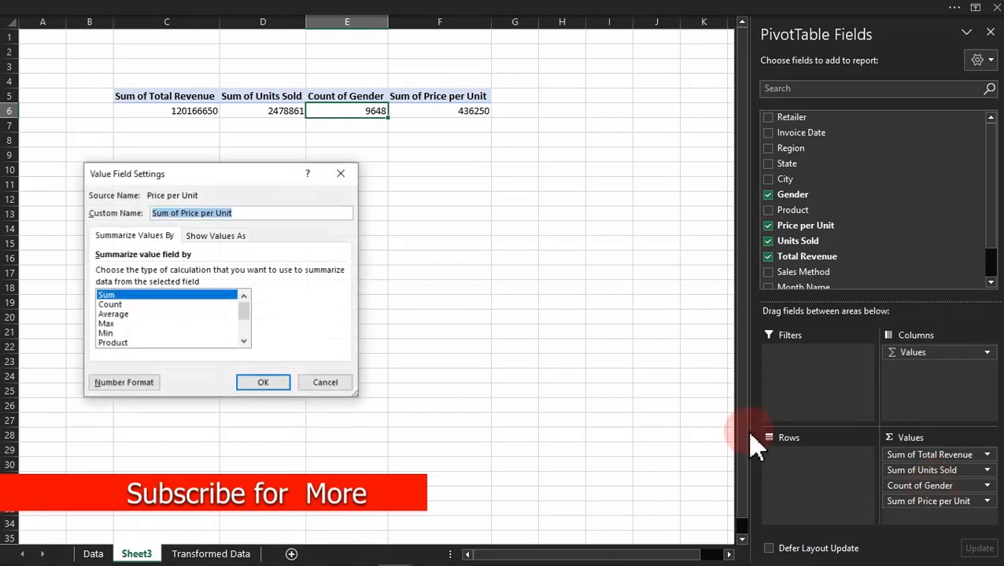
pyautogui.click(111, 305)
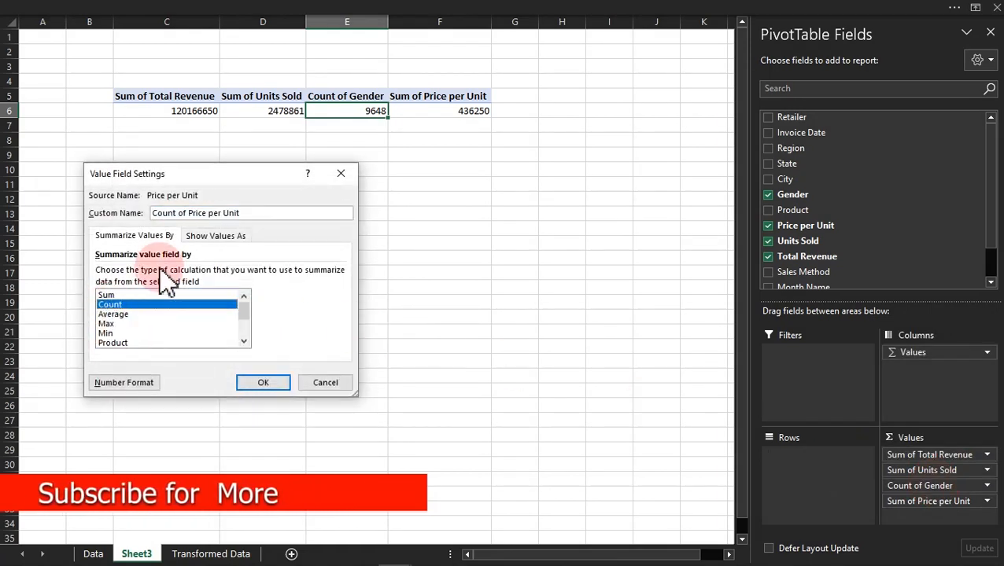
pyautogui.click(264, 382)
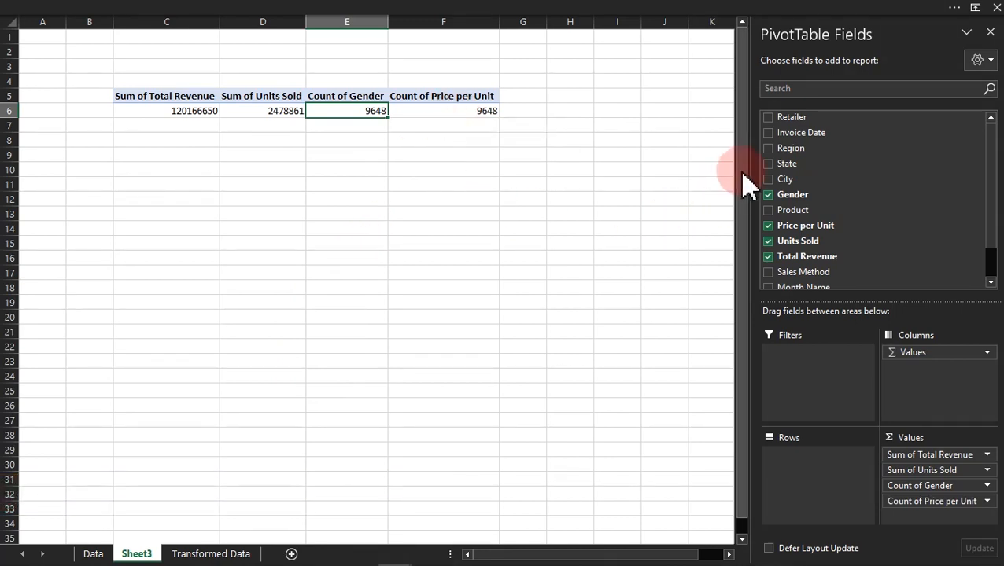
pyautogui.moveTo(771, 203); pyautogui.dragTo(919, 401)
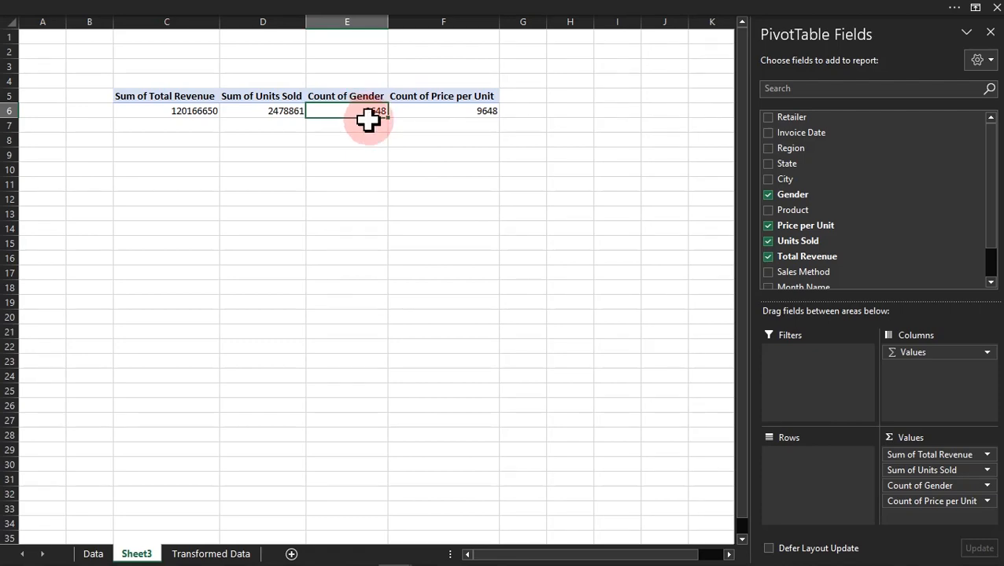
# Step: Check the record counts of the State and Price per Unit columns on the Transformed Data sheet, and return to Sheet3
pyautogui.click(211, 554)
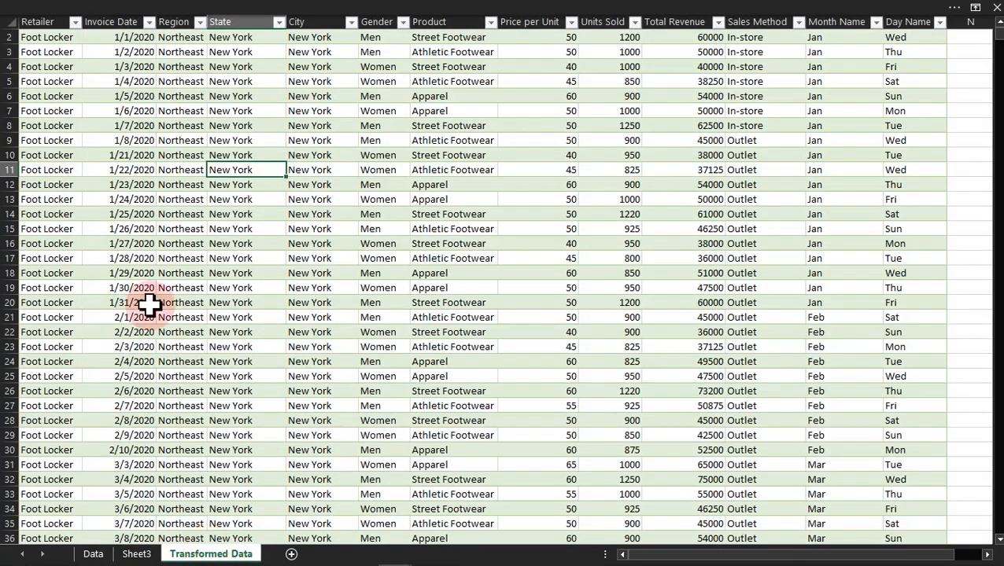
pyautogui.click(235, 18)
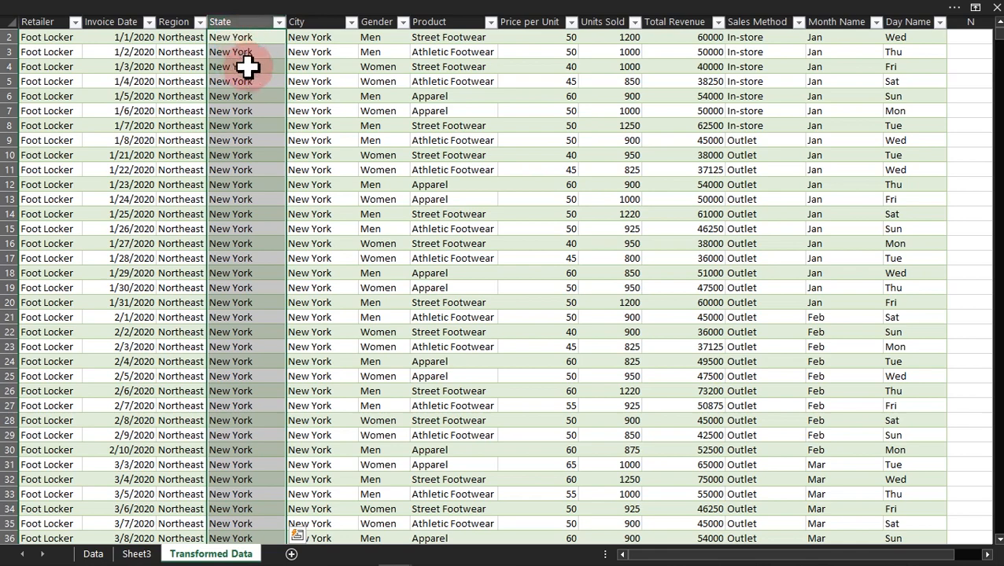
pyautogui.click(394, 11)
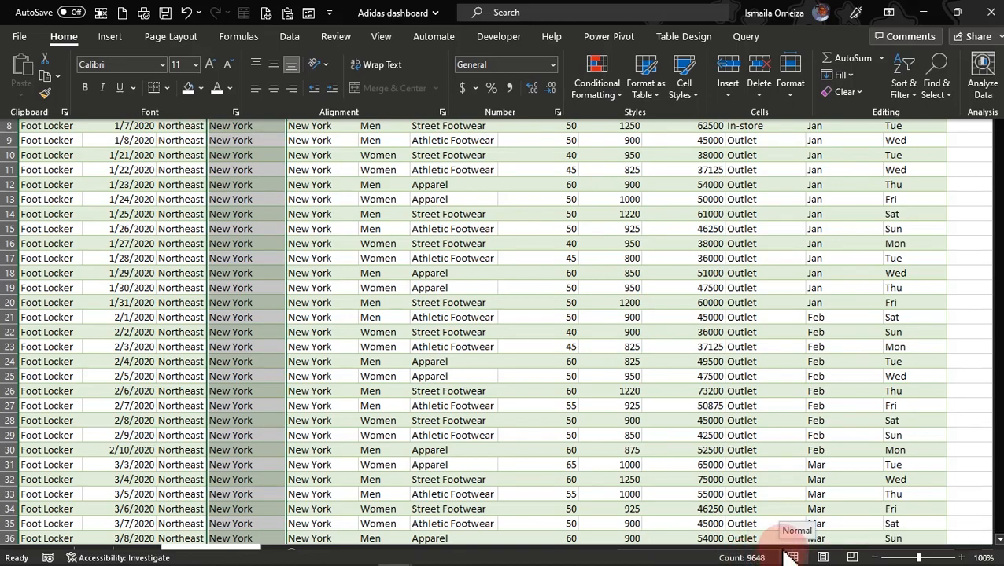
pyautogui.hotkey('ctrl', 'shift', 'F1')
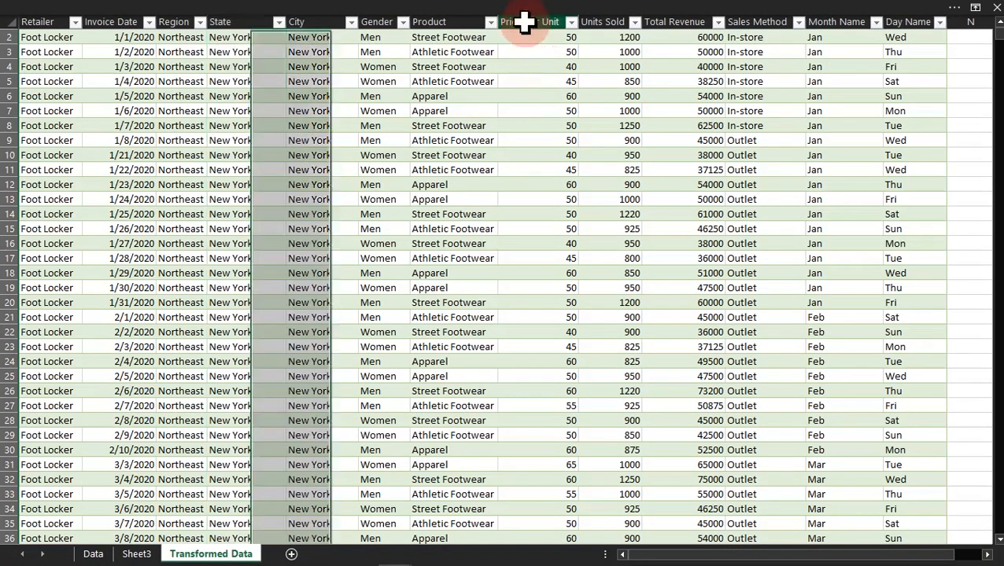
pyautogui.click(525, 21)
pyautogui.click(434, 11)
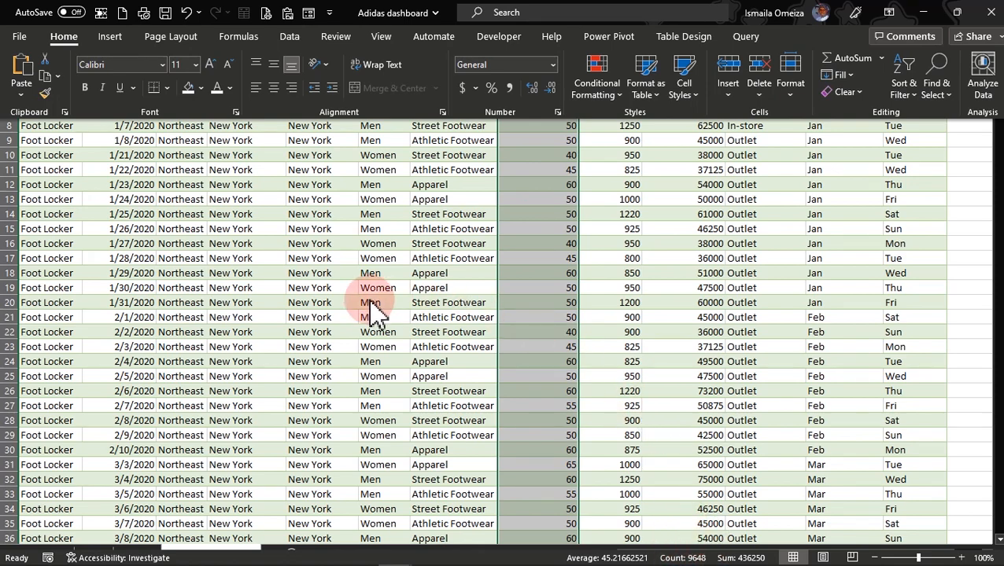
pyautogui.hotkey('ctrl', 'shift', 'F1')
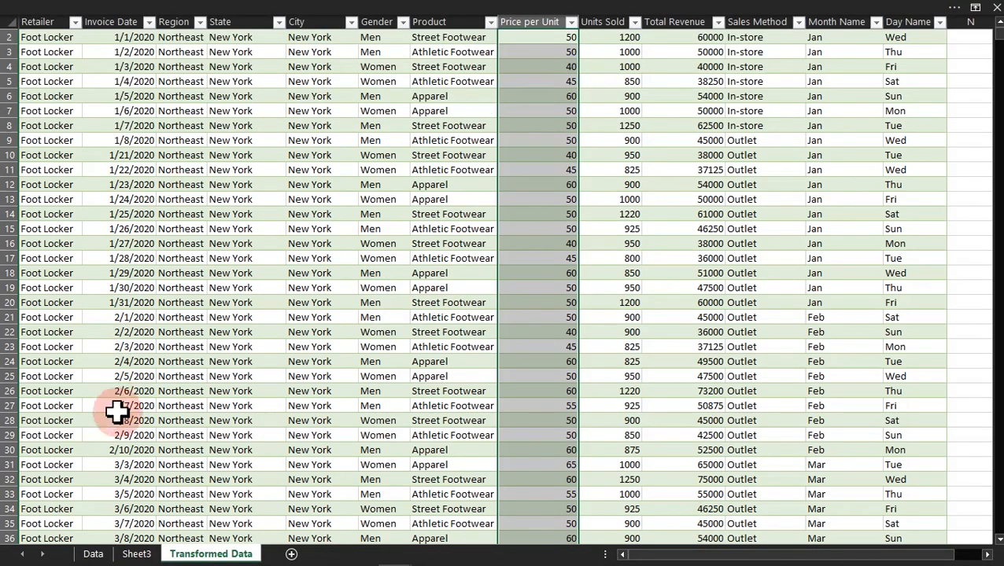
pyautogui.click(138, 555)
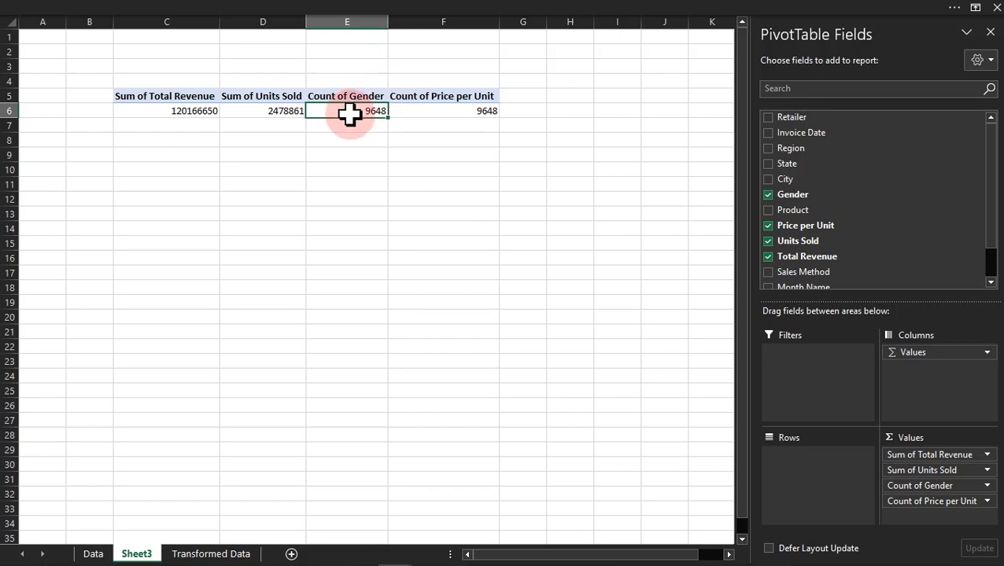
# Step: Remove the Price per Unit count from the PivotTable values and show the formula bar
pyautogui.click(426, 105)
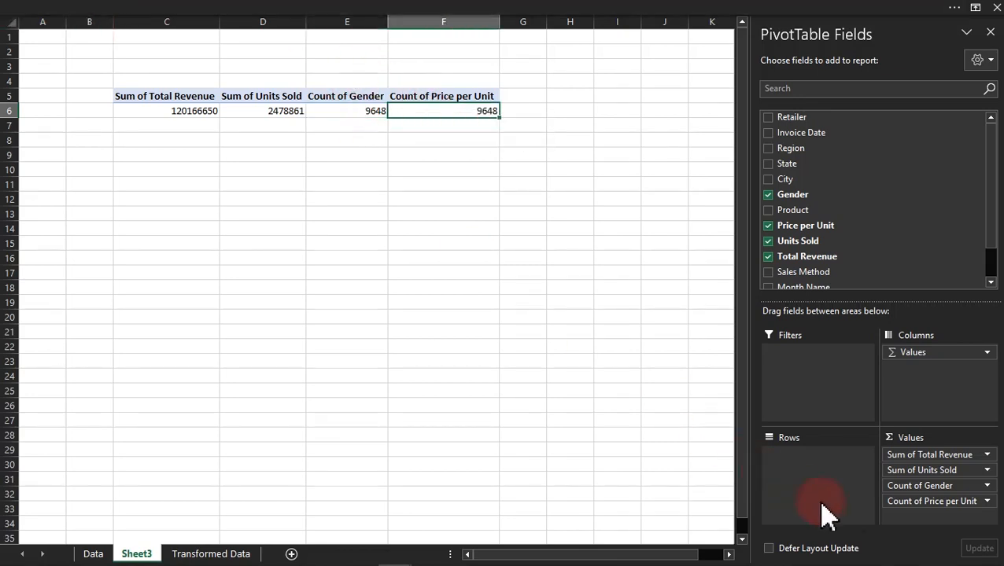
pyautogui.moveTo(934, 501); pyautogui.dragTo(506, 332)
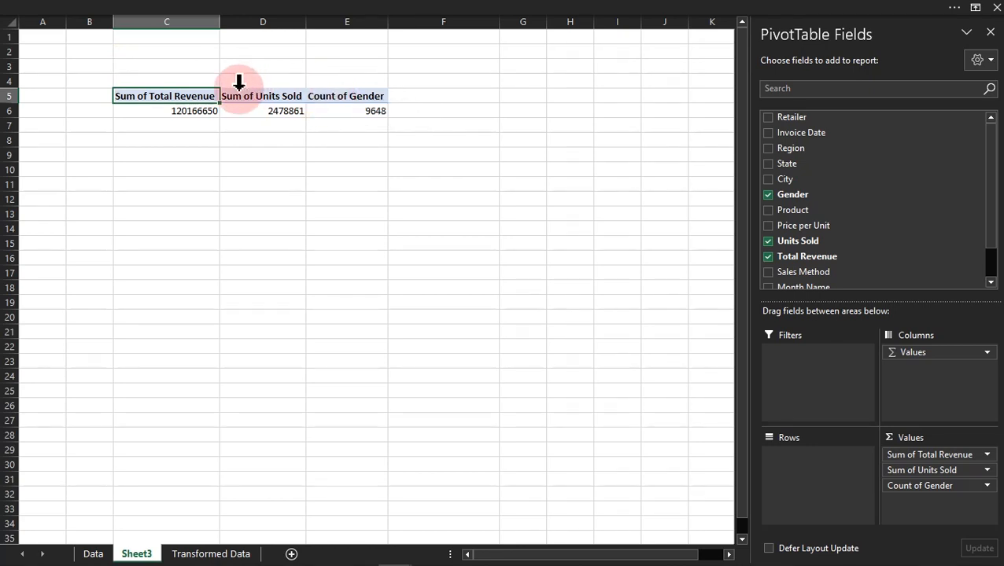
pyautogui.click(273, 8)
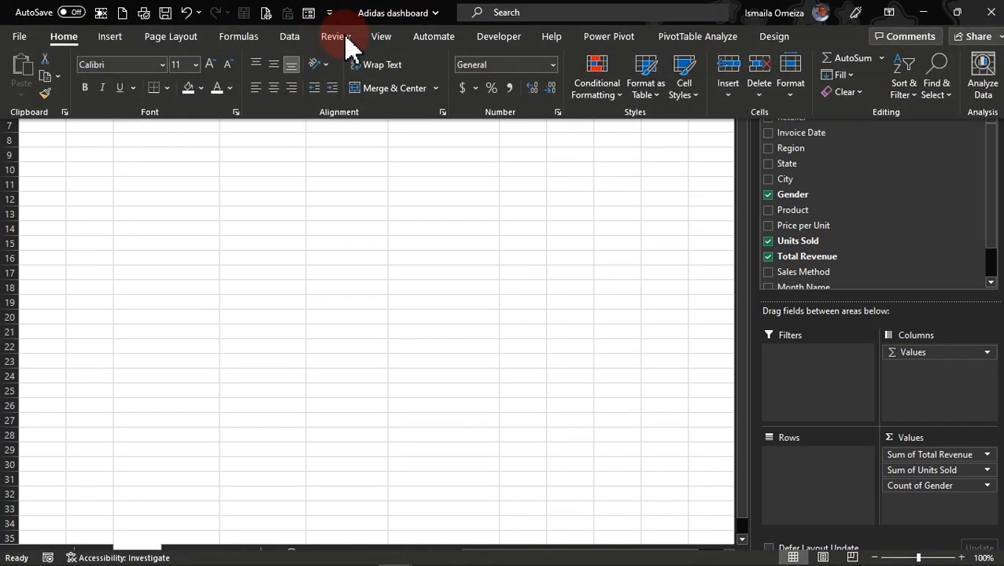
pyautogui.click(383, 38)
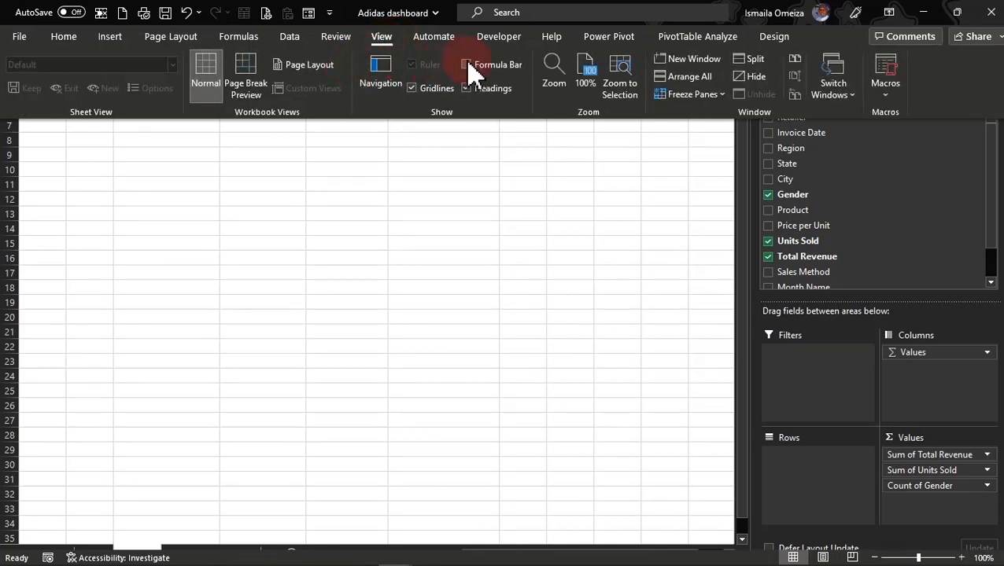
pyautogui.click(469, 67)
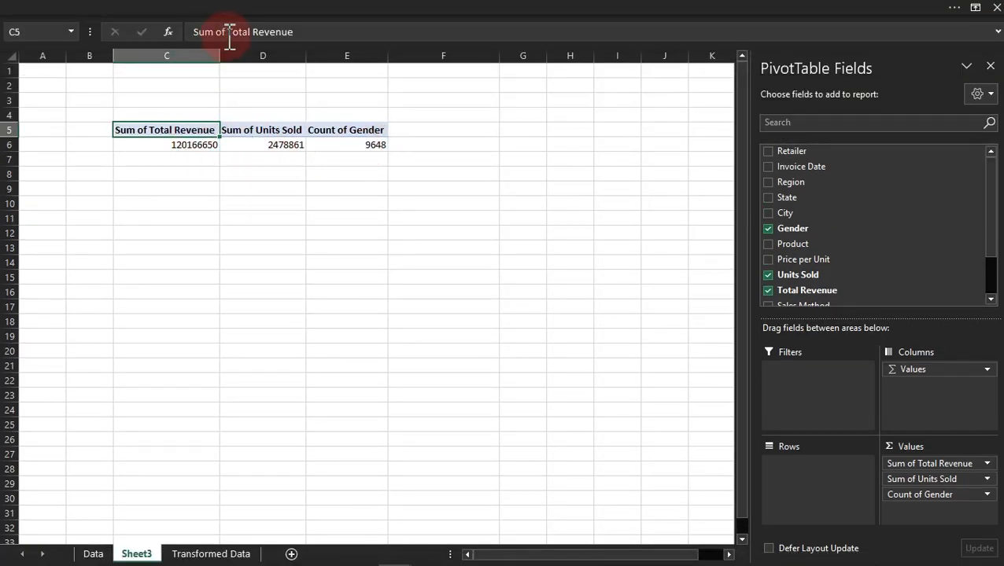
# Step: Rename the Sum of Total Revenue header in C5 to "Total Revenue", adding an extra space to distinguish it from the source field
pyautogui.click(202, 33)
pyautogui.moveTo(178, 42); pyautogui.dragTo(175, 43)
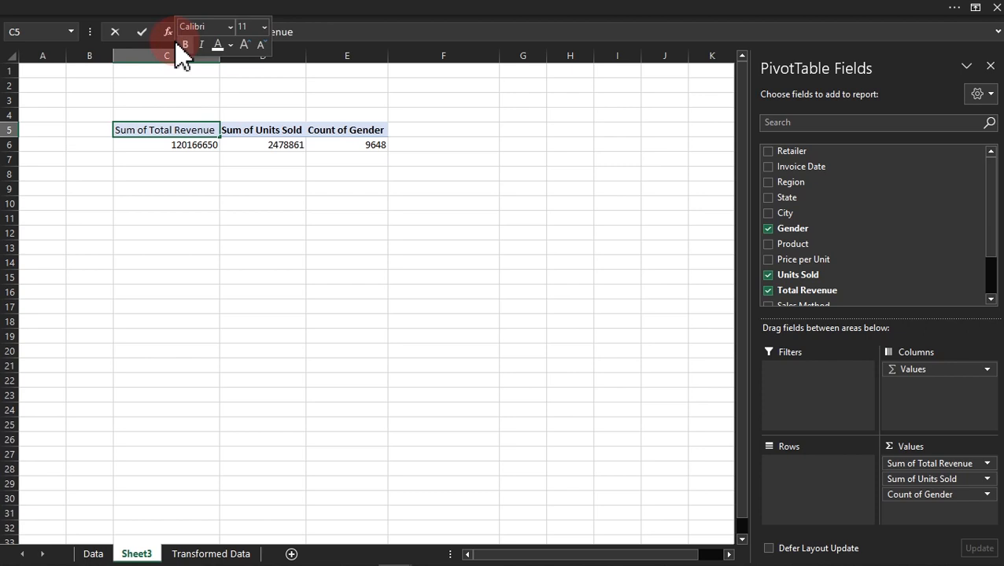
pyautogui.press('BackSpace')
pyautogui.press('Return')
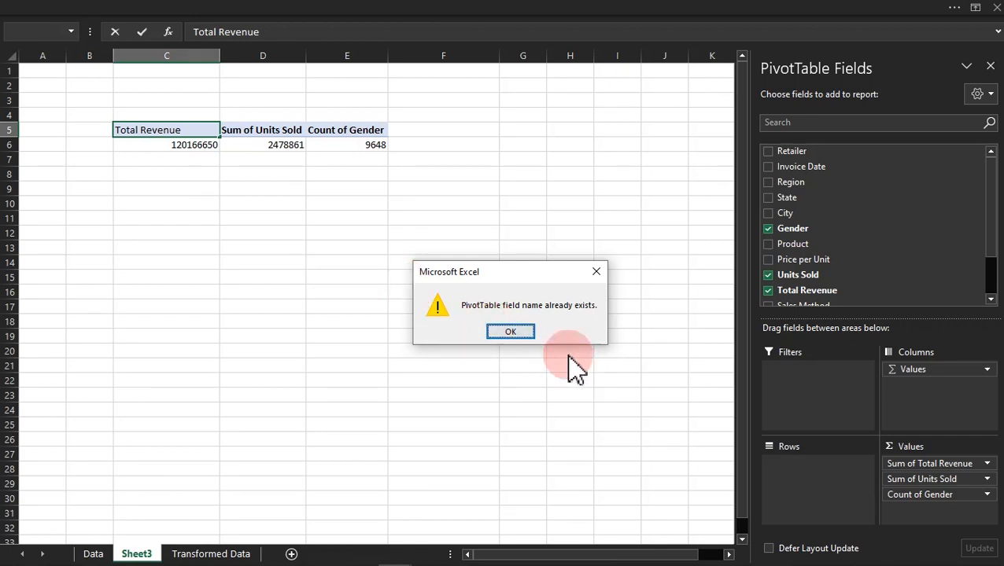
pyautogui.click(513, 332)
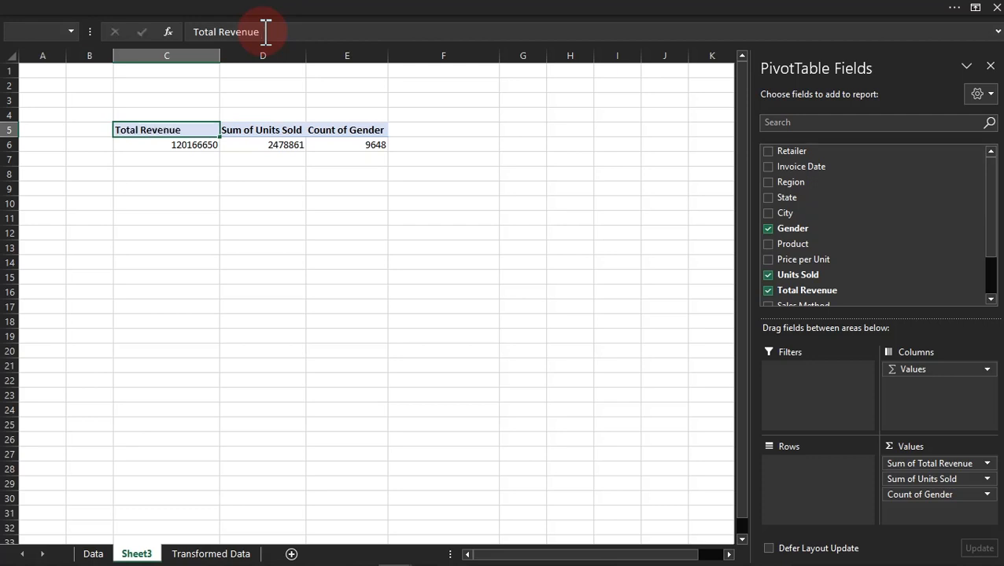
pyautogui.press('Return')
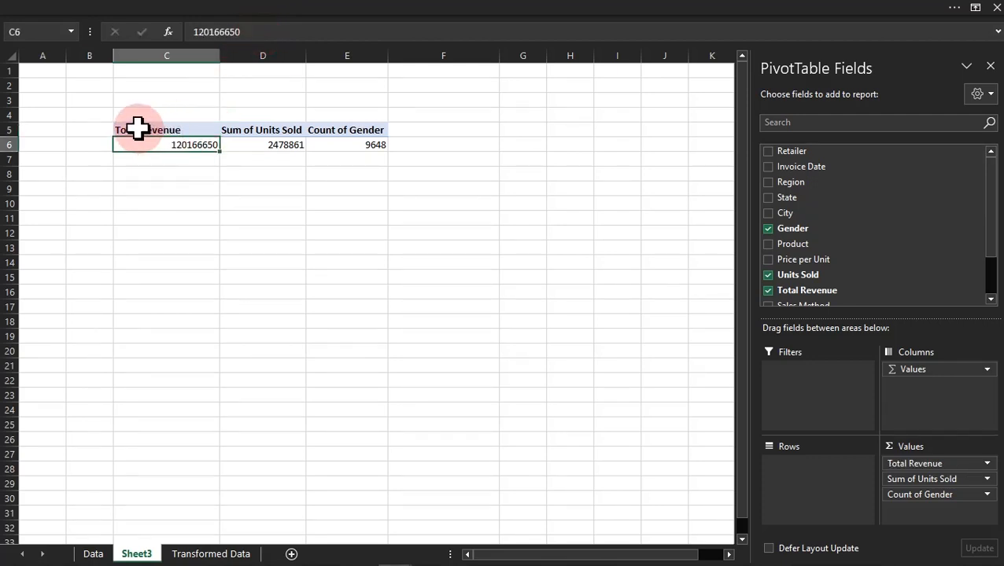
# Step: Rename the Sum of Units Sold header in D5 to "Units Sold", keeping a leading space before the name
pyautogui.click(246, 144)
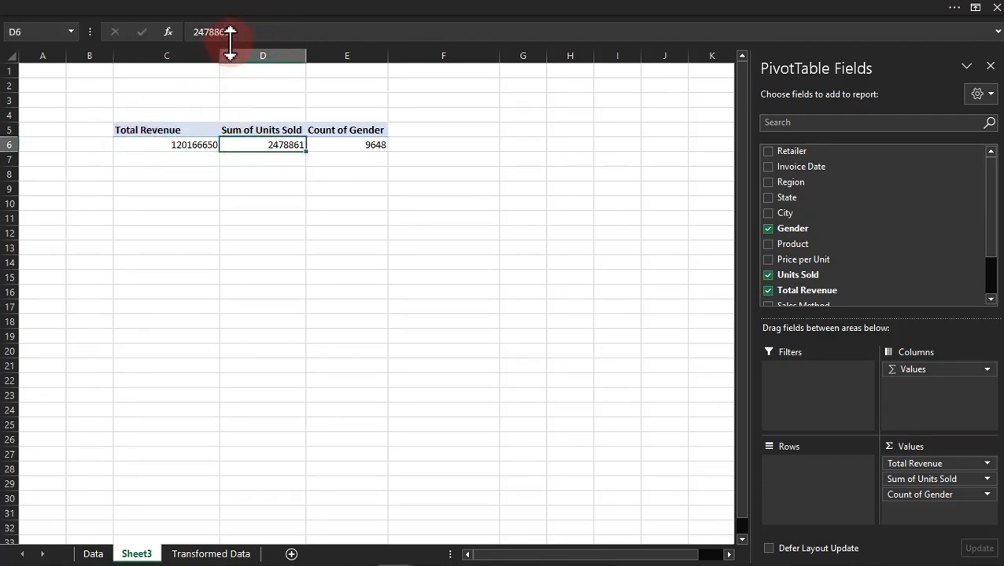
pyautogui.click(236, 129)
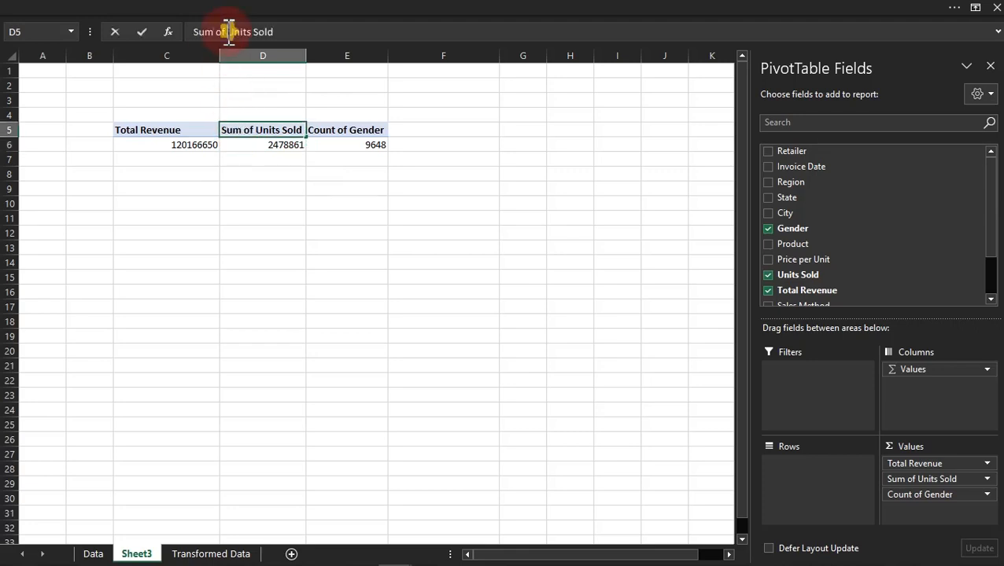
pyautogui.moveTo(175, 34); pyautogui.dragTo(171, 37)
pyautogui.press('BackSpace')
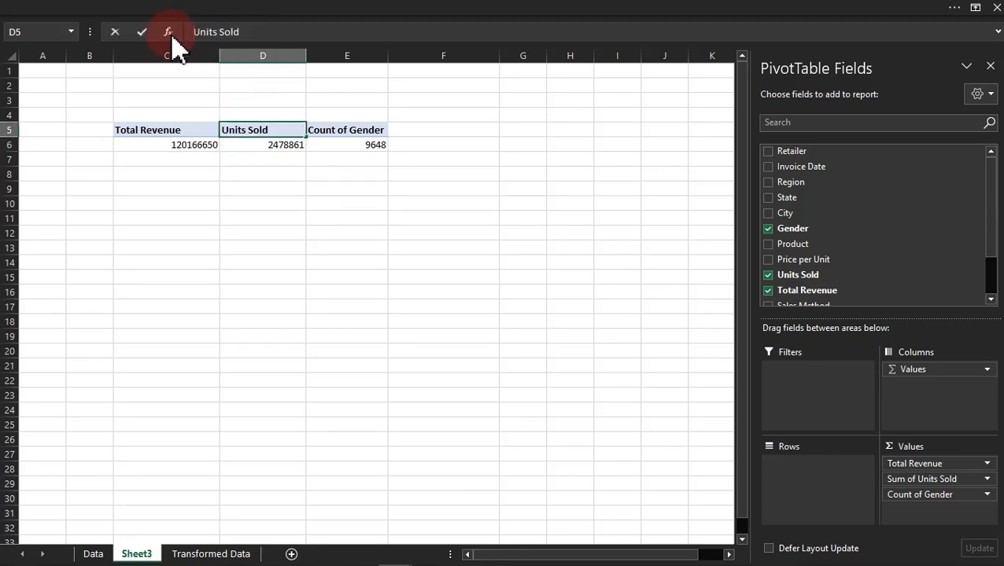
pyautogui.press('Return')
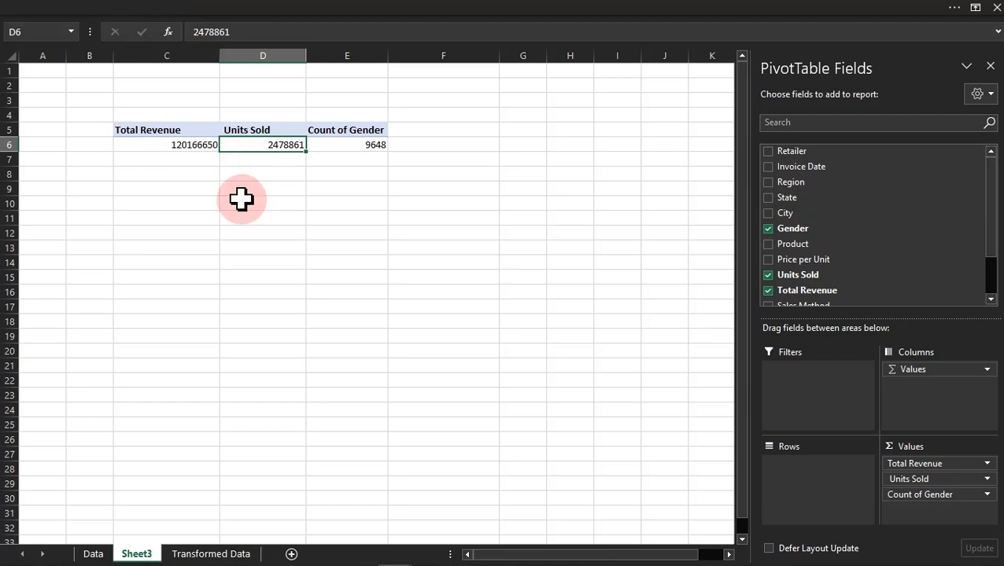
# Step: Rename the Count of Gender header in E5 to "#Transactions"
pyautogui.click(342, 132)
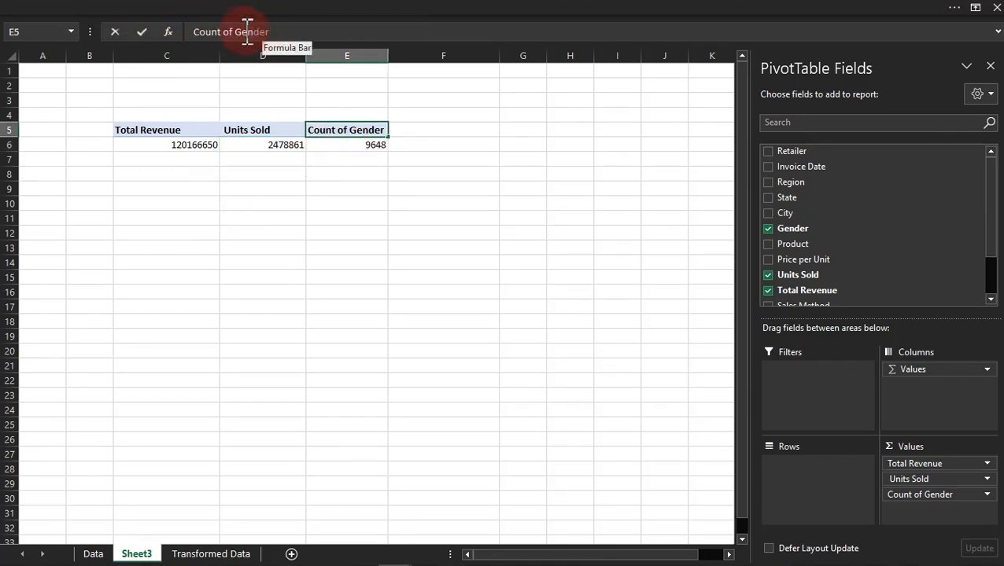
pyautogui.moveTo(181, 29); pyautogui.dragTo(179, 31)
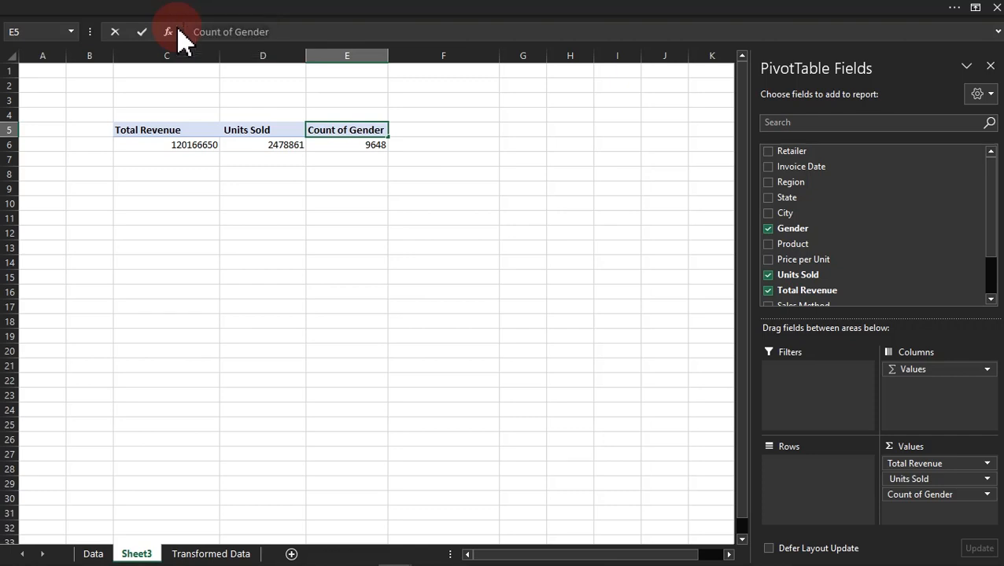
pyautogui.write('#Transac')
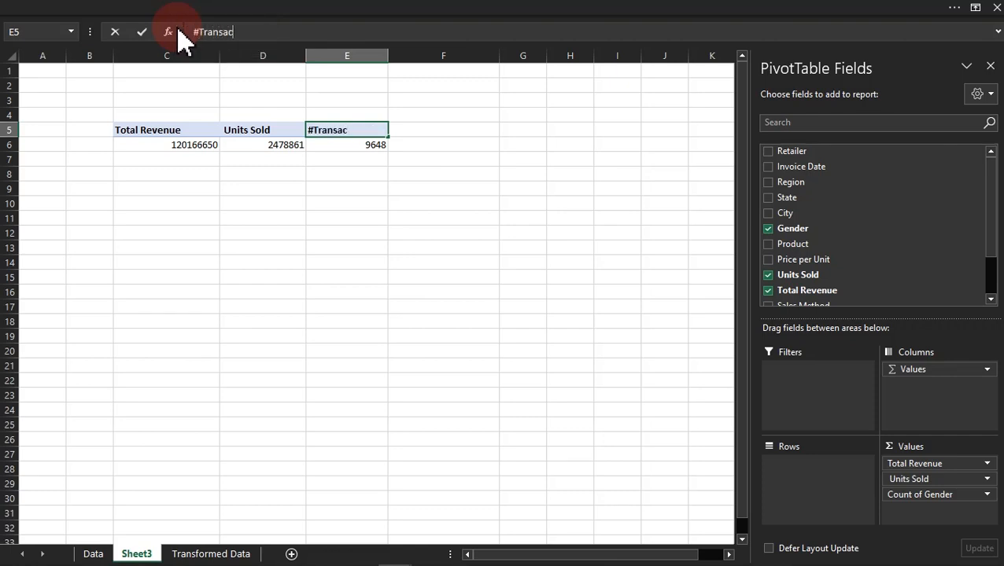
pyautogui.write('tions')
pyautogui.press('Return')
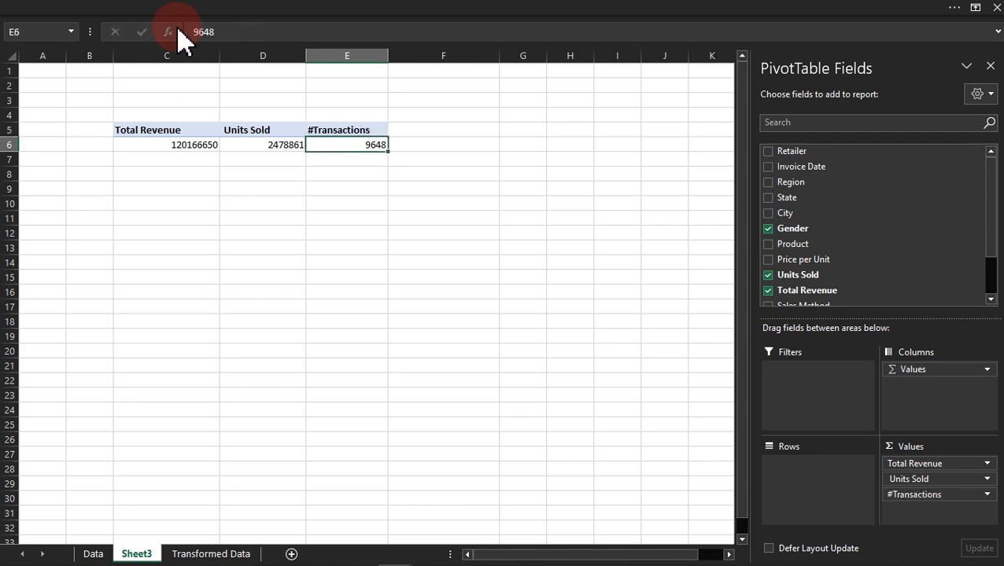
# Step: Open the custom number format settings for C6:D6 and copy the format code from the Advanced Number Formatting file in Notepad
pyautogui.click(140, 139)
pyautogui.moveTo(140, 139); pyautogui.dragTo(248, 146)
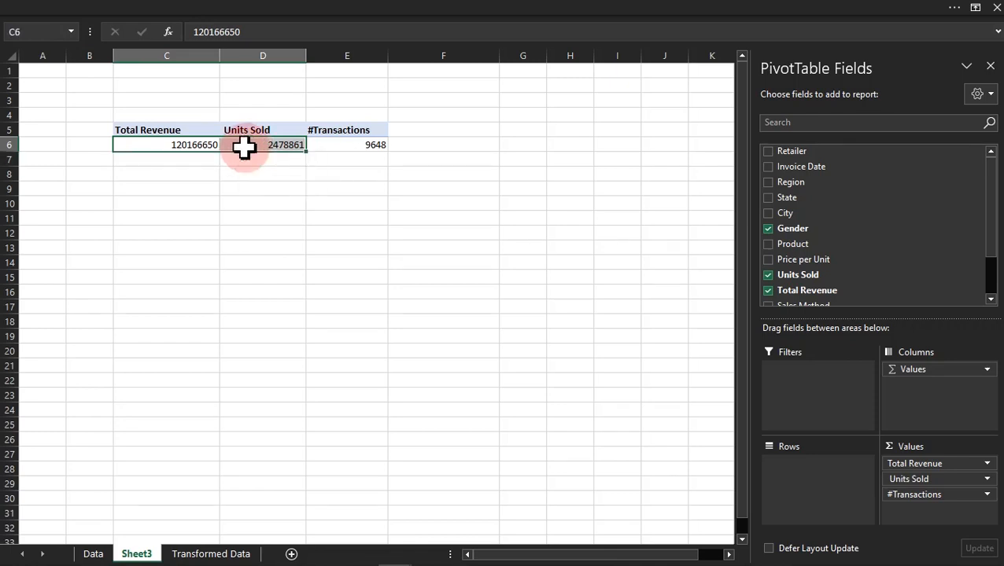
pyautogui.hotkey('ctrl', '1')
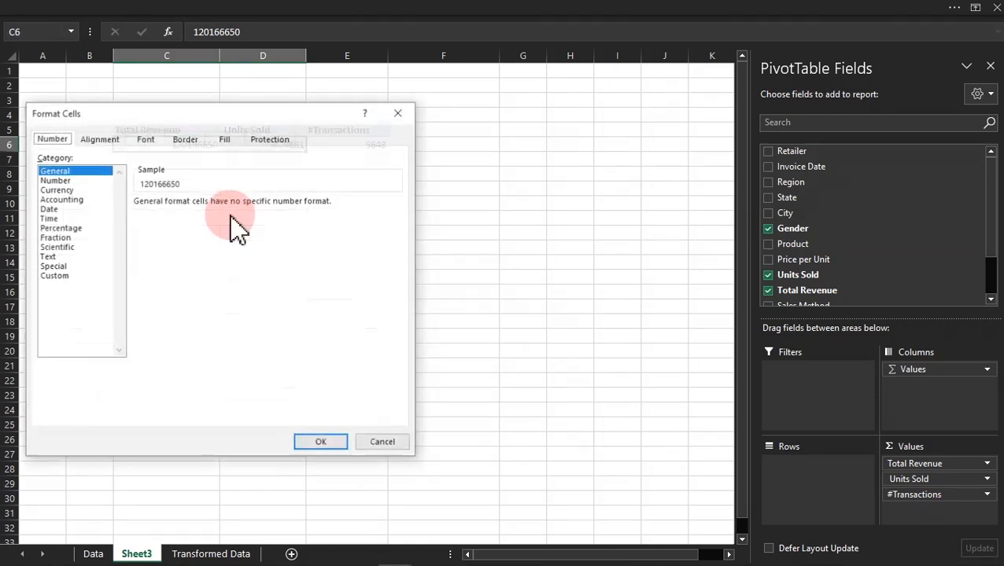
pyautogui.click(62, 277)
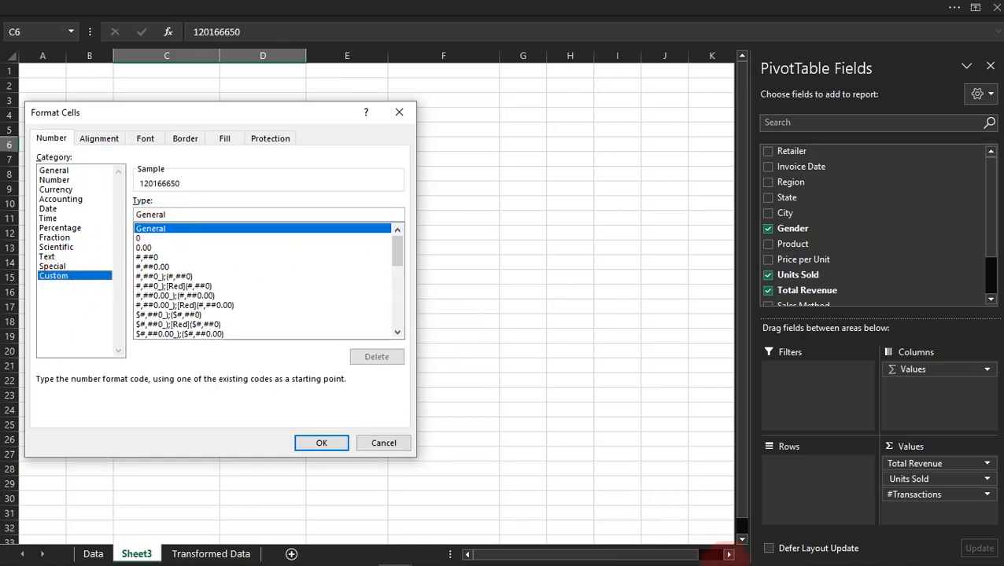
pyautogui.click(832, 558)
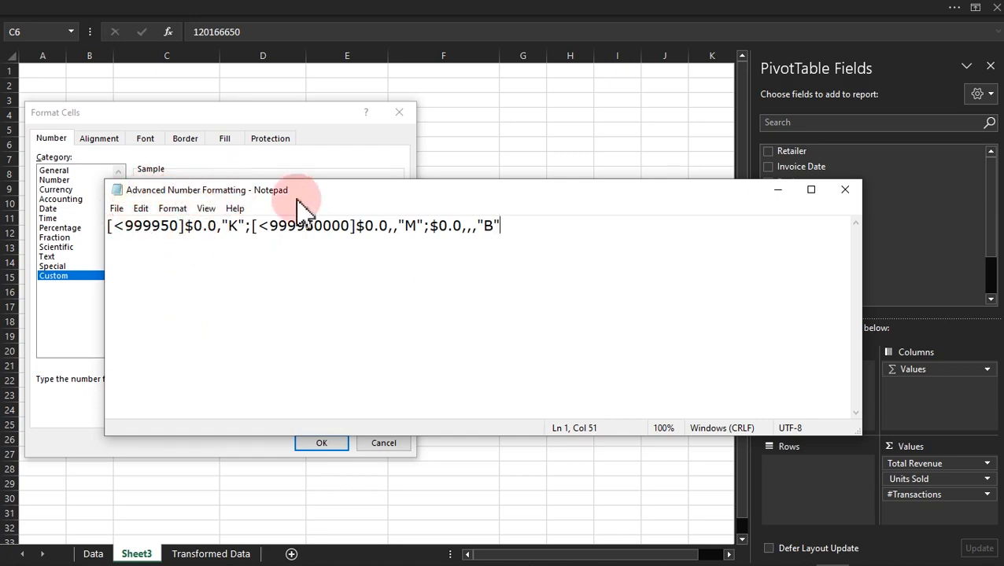
pyautogui.moveTo(507, 226); pyautogui.dragTo(120, 241)
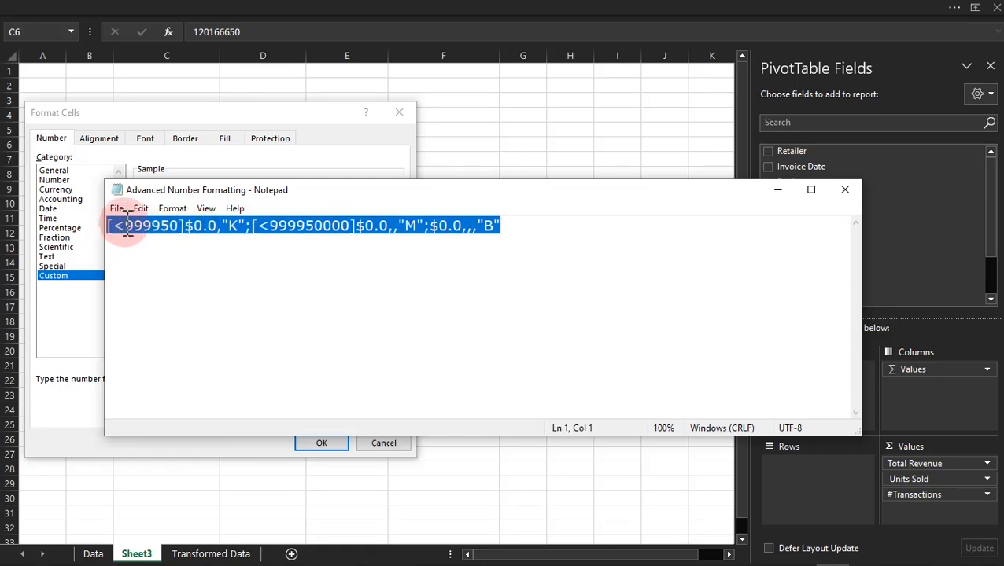
pyautogui.rightClick(126, 223)
pyautogui.click(166, 268)
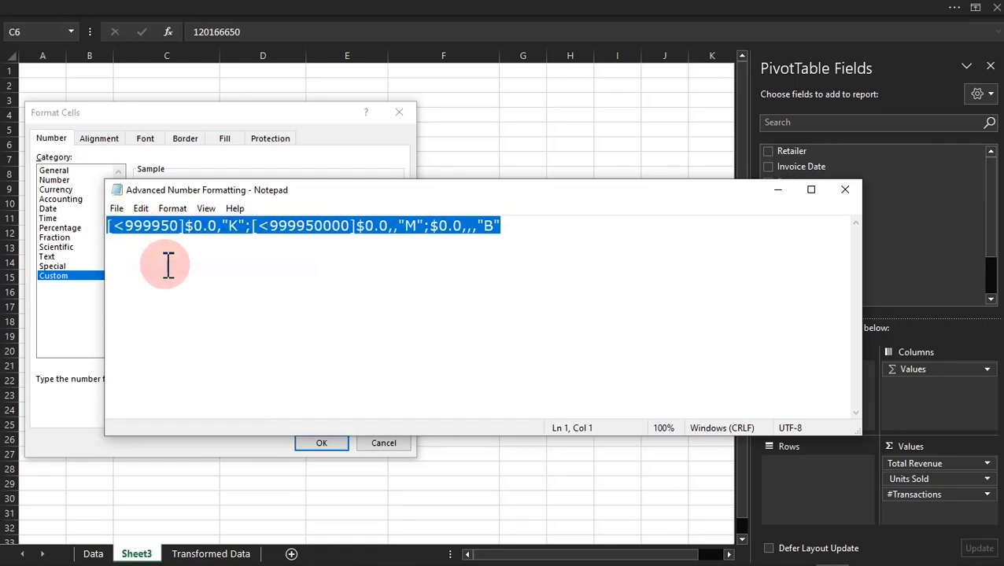
# Step: Return to Excel and apply the custom format [<999950]$0.0,"K";[<999950000]$0.0,,"M";$0.0,,,"B" to cells C6:D6
pyautogui.click(323, 130)
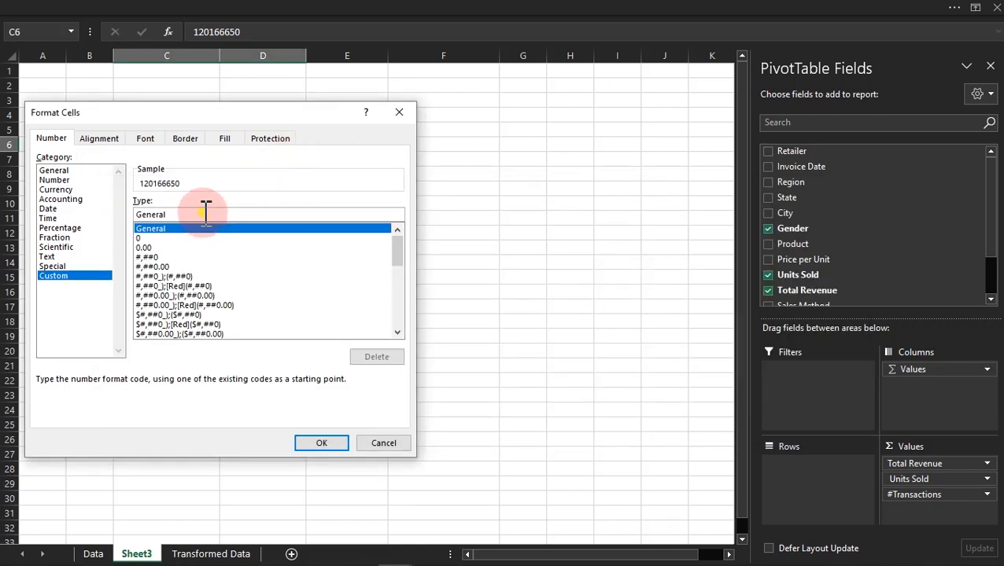
pyautogui.moveTo(205, 213); pyautogui.dragTo(130, 214)
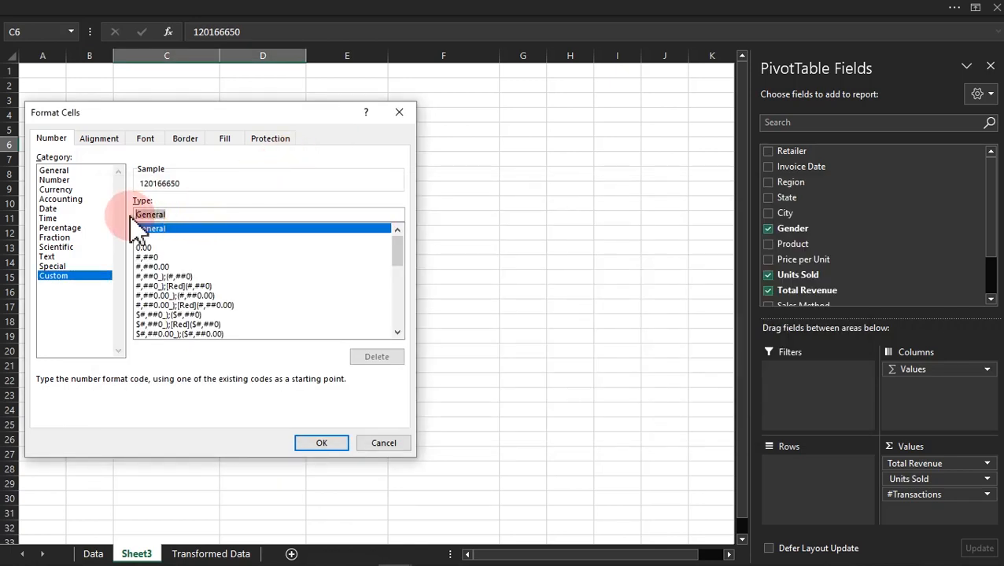
pyautogui.hotkey('ctrl', 'v')
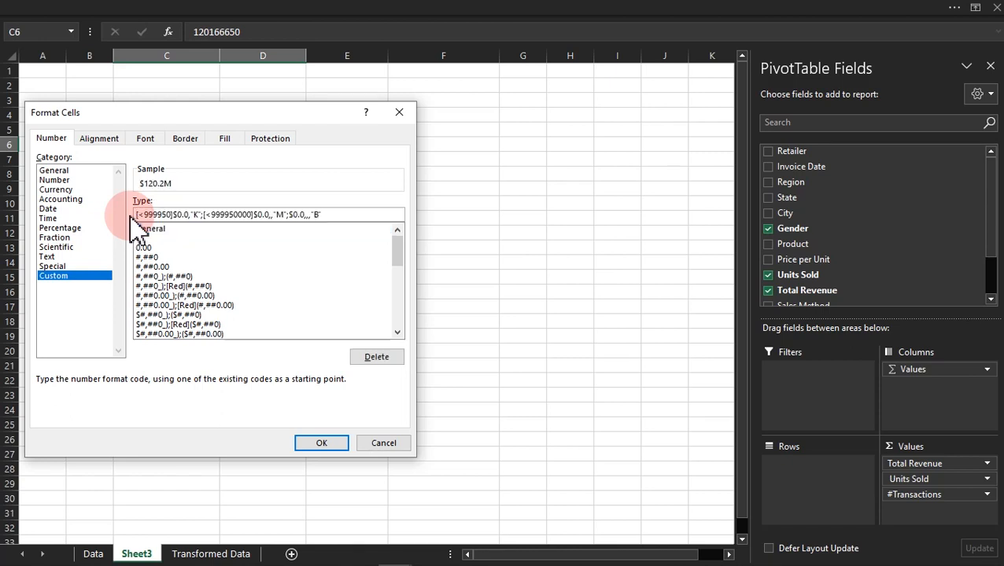
pyautogui.click(321, 443)
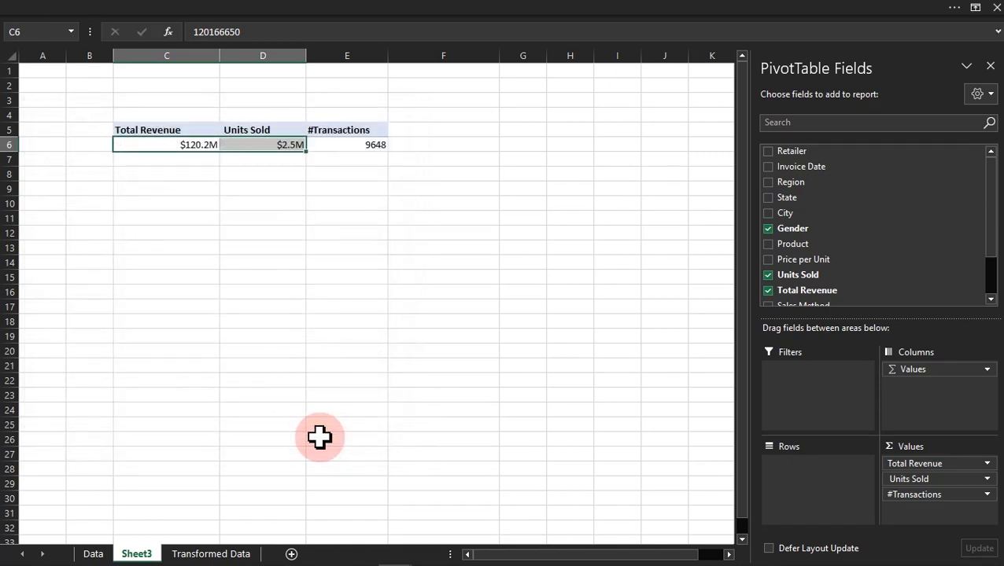
# Step: Remove the dollar signs from the Units Sold format in D6, making it [<999950]0.0,"K";[<999950000]0.0,,"M";0.0,,,"B"
pyautogui.click(236, 144)
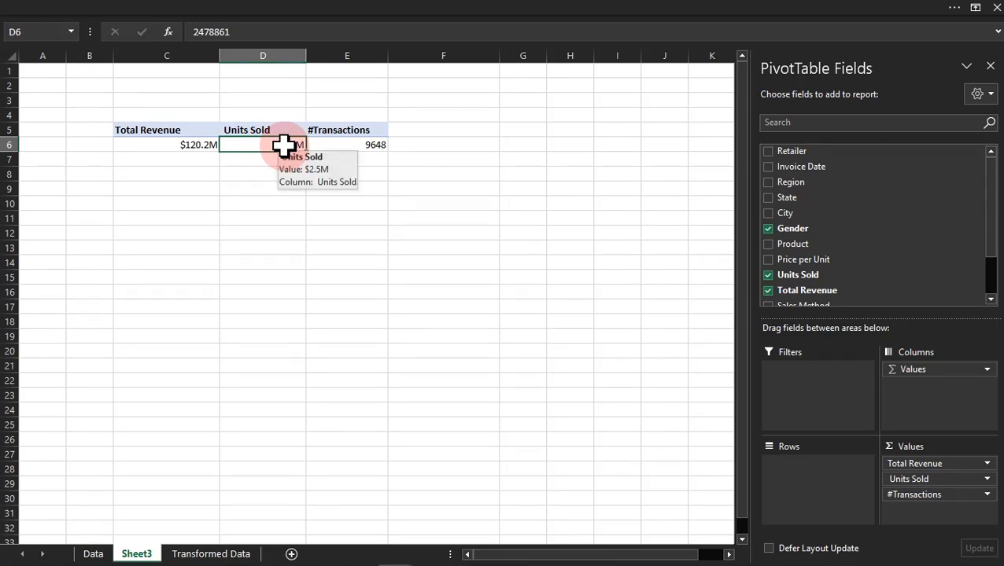
pyautogui.hotkey('ctrl', '1')
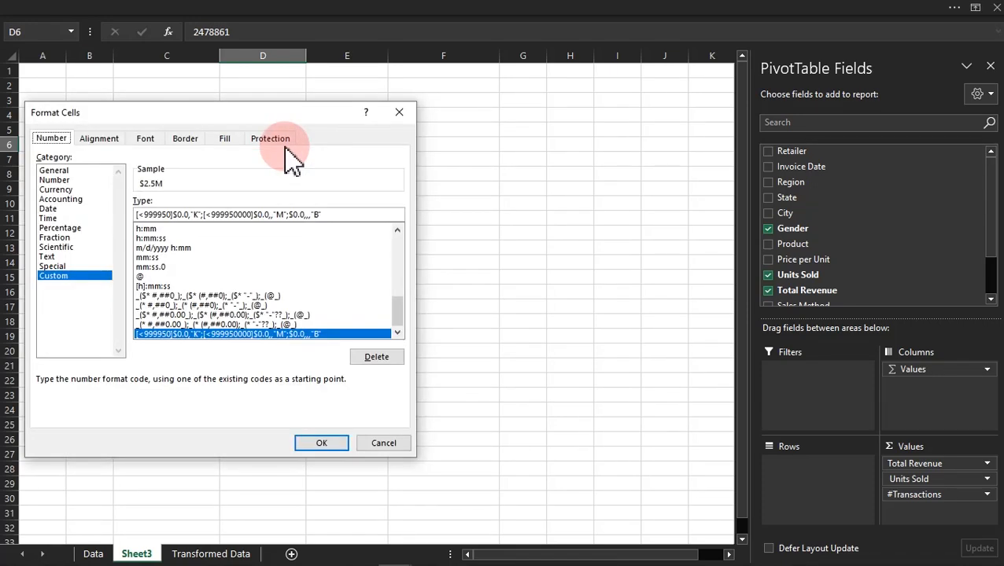
pyautogui.moveTo(200, 122); pyautogui.dragTo(496, 141)
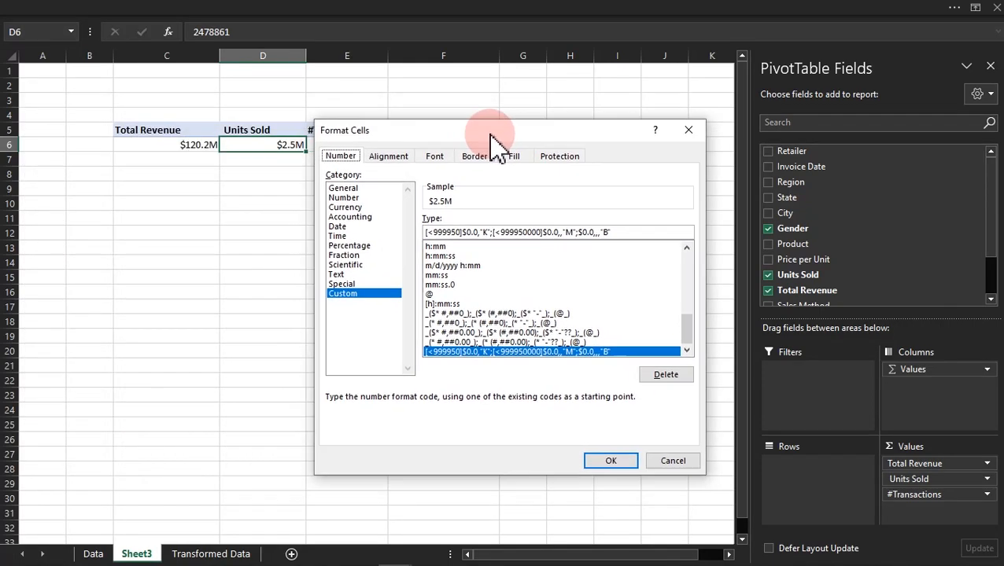
pyautogui.click(469, 233)
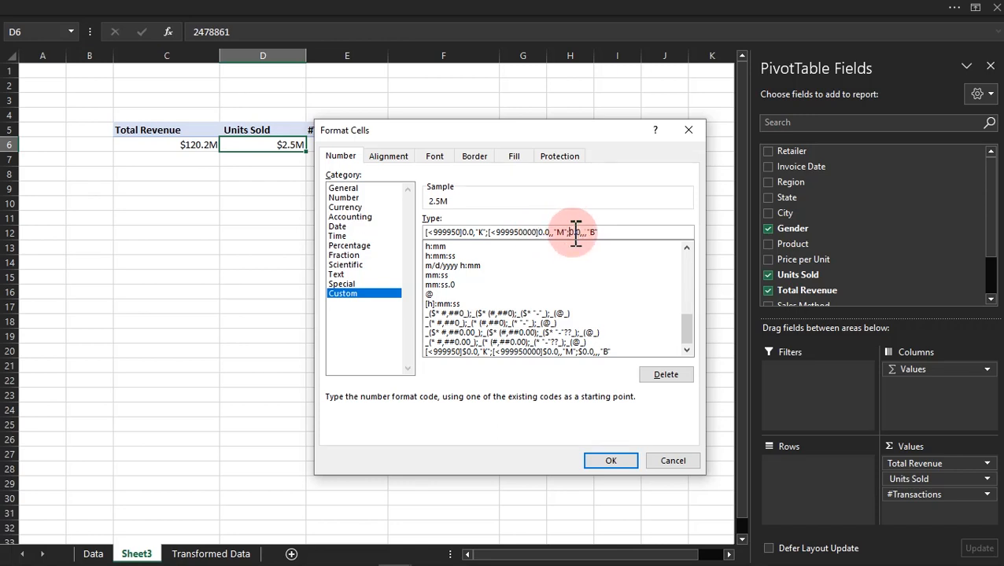
pyautogui.click(612, 462)
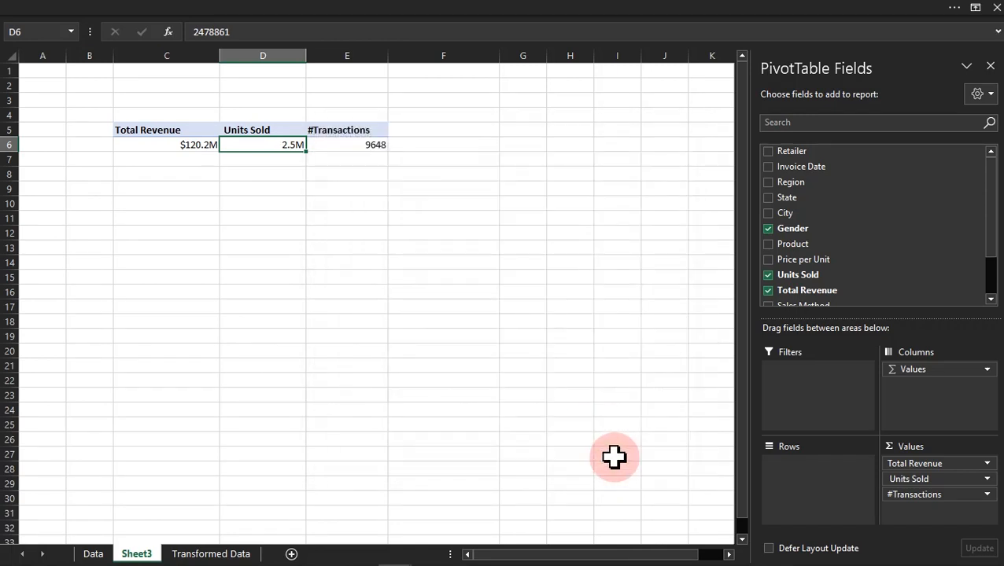
pyautogui.click(213, 201)
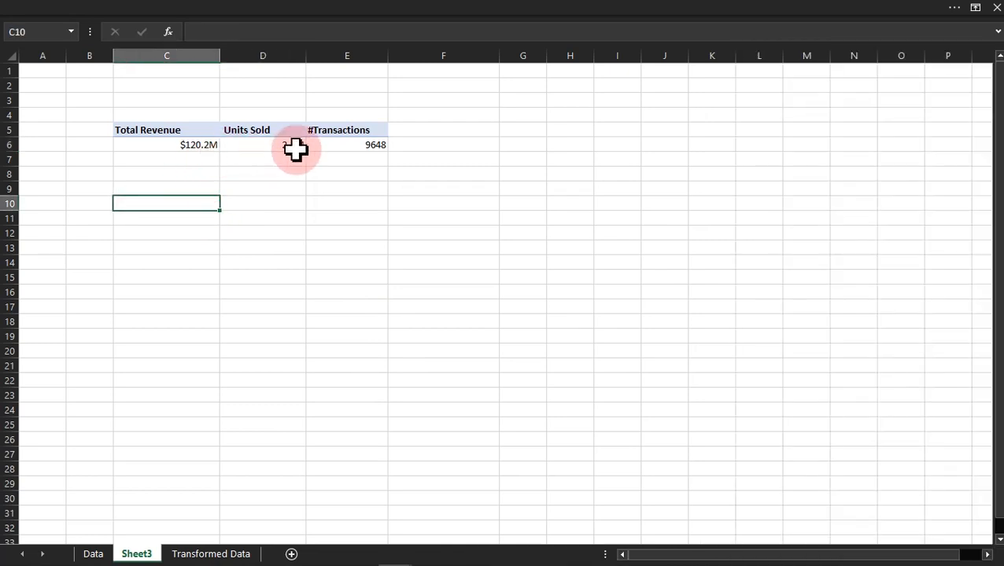
pyautogui.click(261, 143)
pyautogui.click(173, 143)
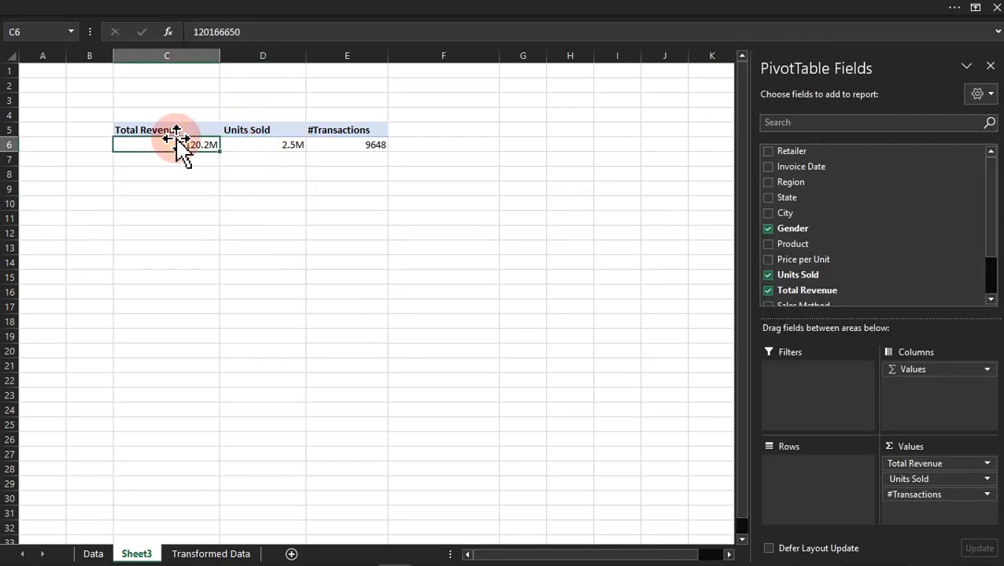
pyautogui.click(376, 148)
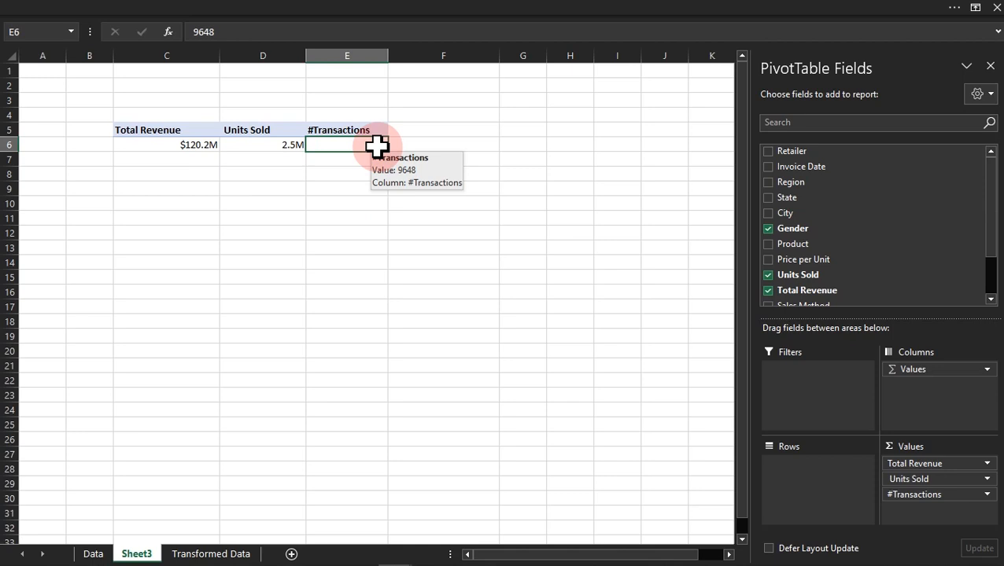
# Step: Format the #Transactions value in E6 as Number with 0 decimal places and a thousands separator
pyautogui.hotkey('ctrl', '1')
pyautogui.click(365, 197)
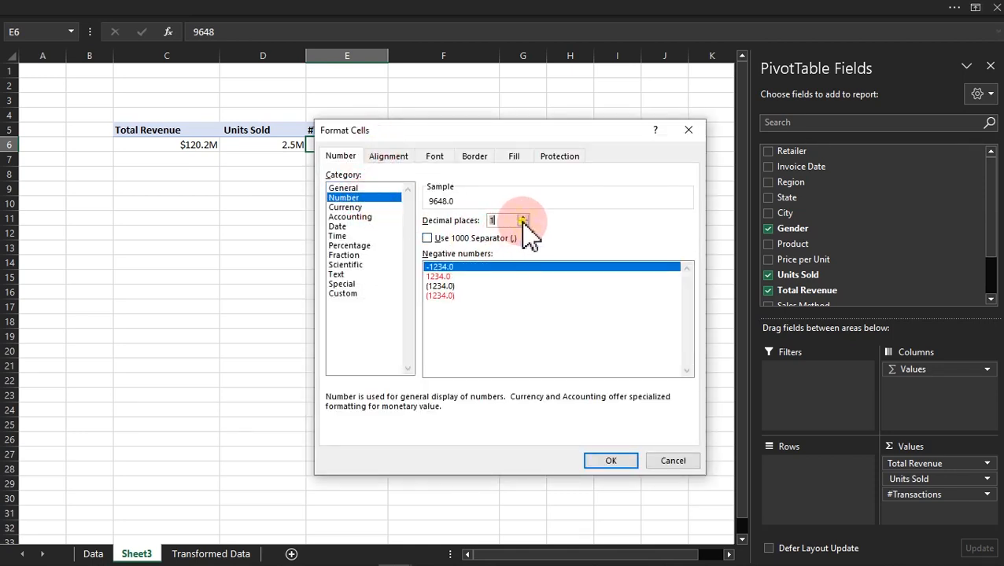
pyautogui.click(522, 224)
pyautogui.click(460, 238)
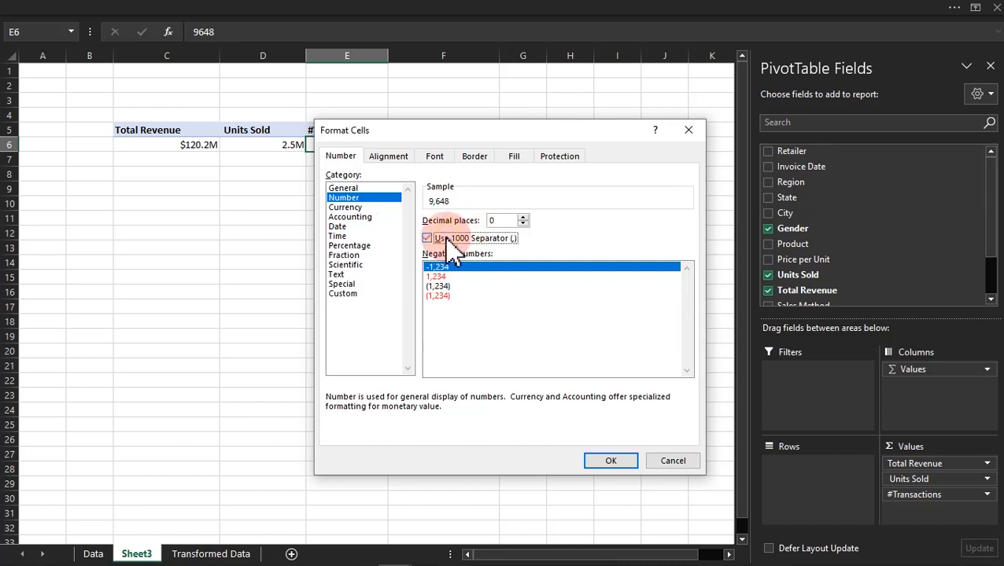
pyautogui.click(614, 463)
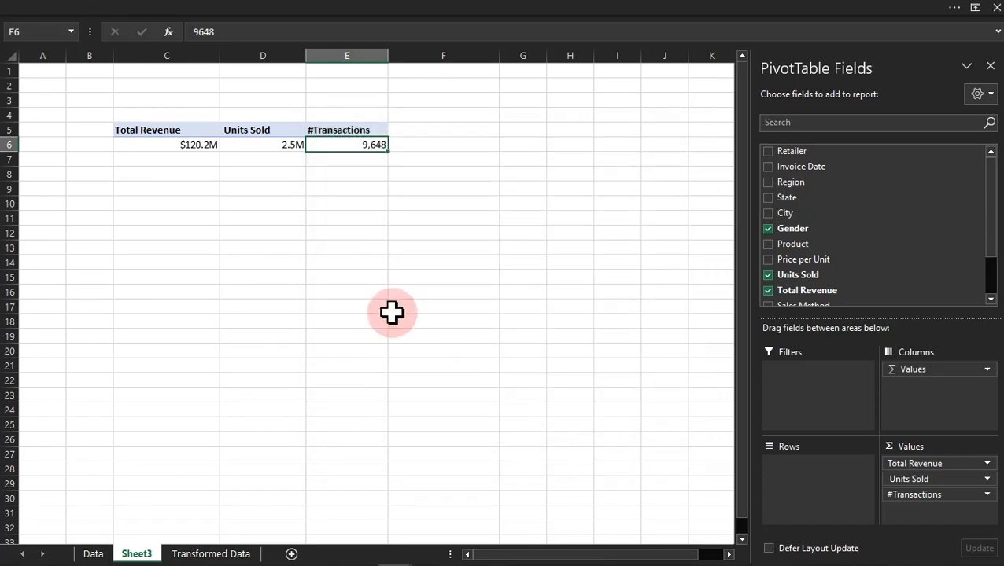
pyautogui.click(215, 204)
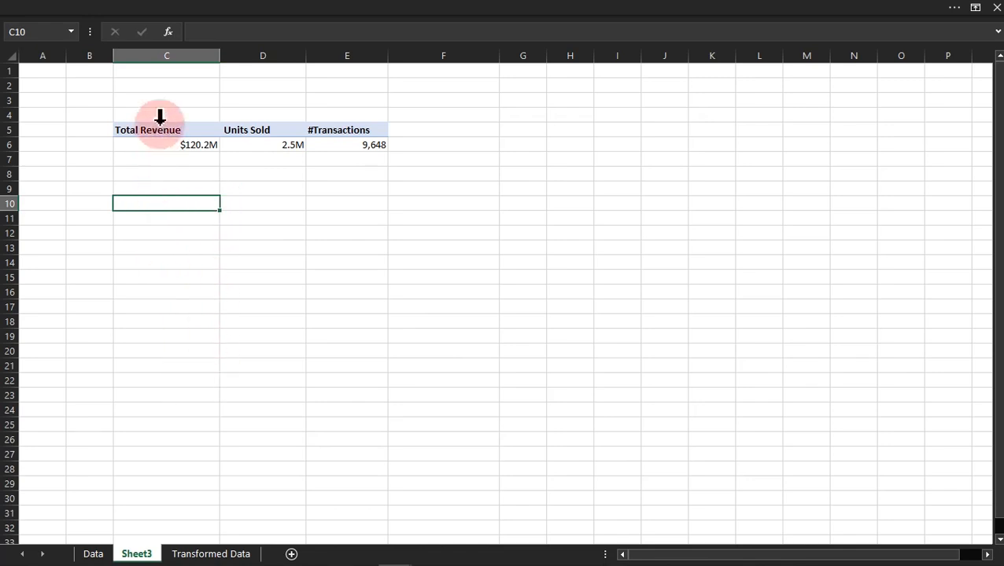
pyautogui.click(145, 96)
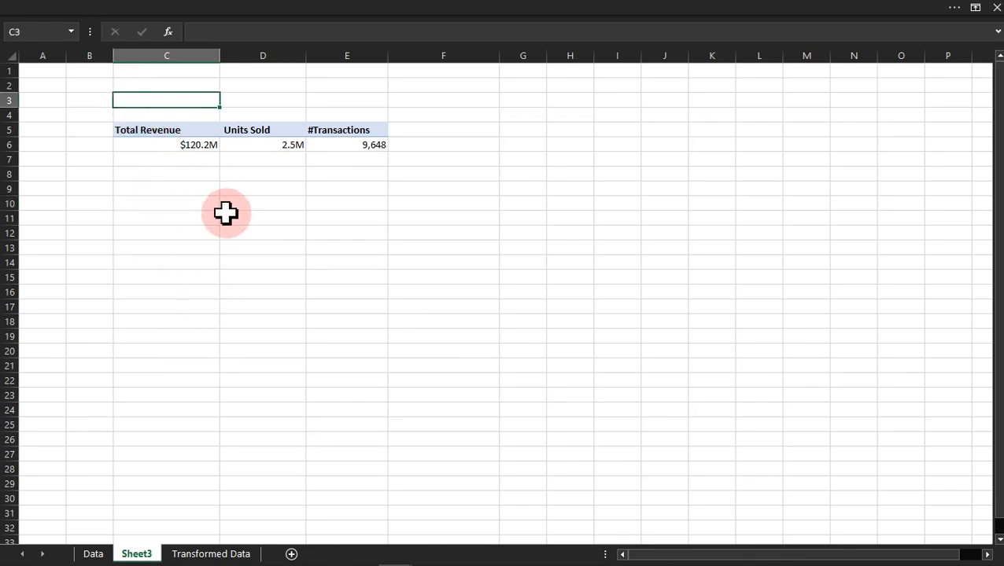
# Step: Copy the KPI PivotTable in C5:E6 and paste it at H5
pyautogui.moveTo(146, 130); pyautogui.dragTo(386, 147)
pyautogui.hotkey('ctrl', 'c')
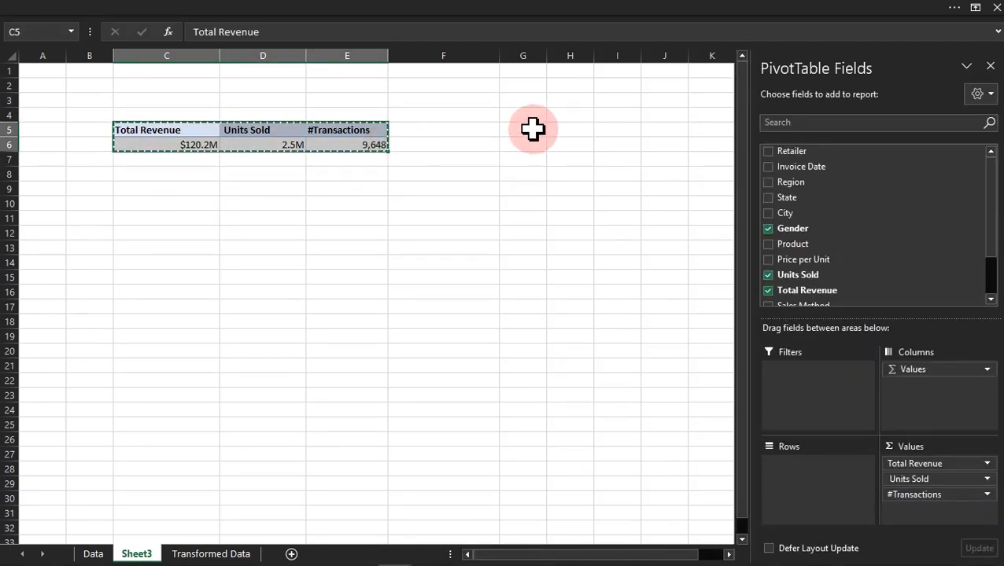
pyautogui.click(559, 128)
pyautogui.hotkey('ctrl', 'v')
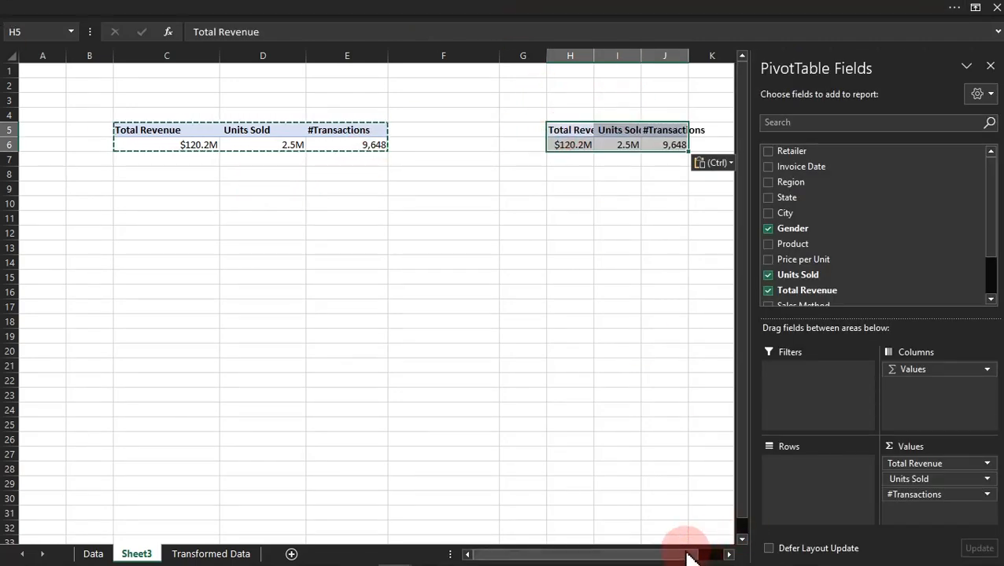
# Step: Remove Units Sold and #Transactions from the copied PivotTable's values and add Month Name to its rows
pyautogui.moveTo(687, 554); pyautogui.dragTo(739, 551)
pyautogui.moveTo(912, 494); pyautogui.dragTo(688, 478)
pyautogui.moveTo(940, 481); pyautogui.dragTo(487, 417)
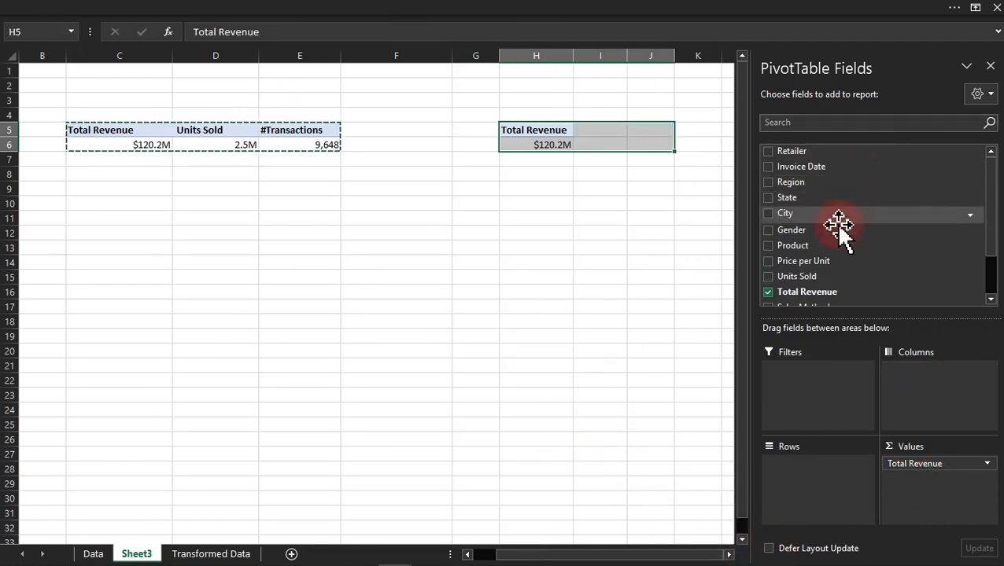
pyautogui.scroll(-2, 840, 257)
pyautogui.moveTo(814, 266); pyautogui.dragTo(822, 500)
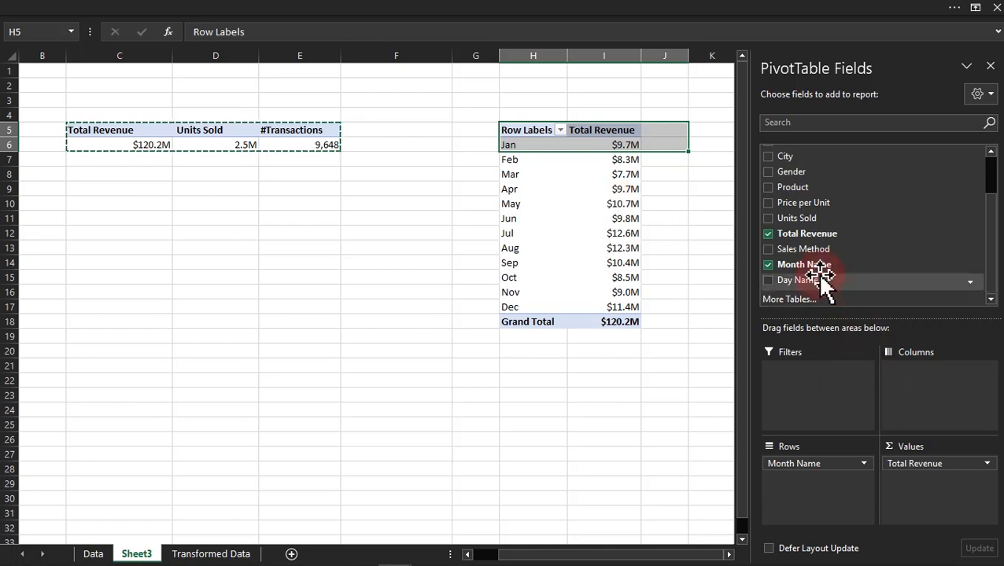
# Step: Add the Total Revenue field two more times to the values of the monthly PivotTable
pyautogui.moveTo(819, 232); pyautogui.dragTo(922, 494)
pyautogui.moveTo(786, 235); pyautogui.dragTo(952, 516)
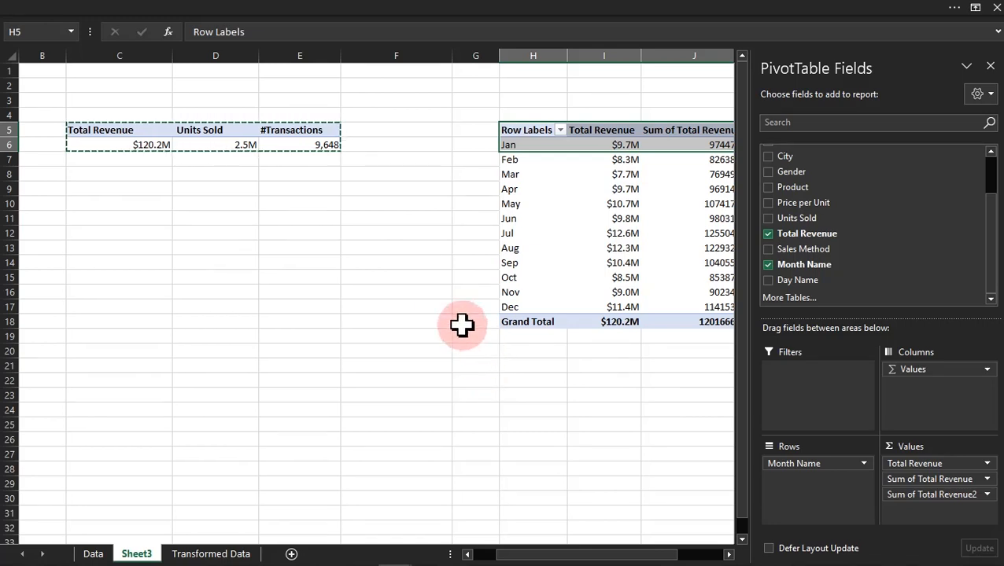
pyautogui.click(444, 309)
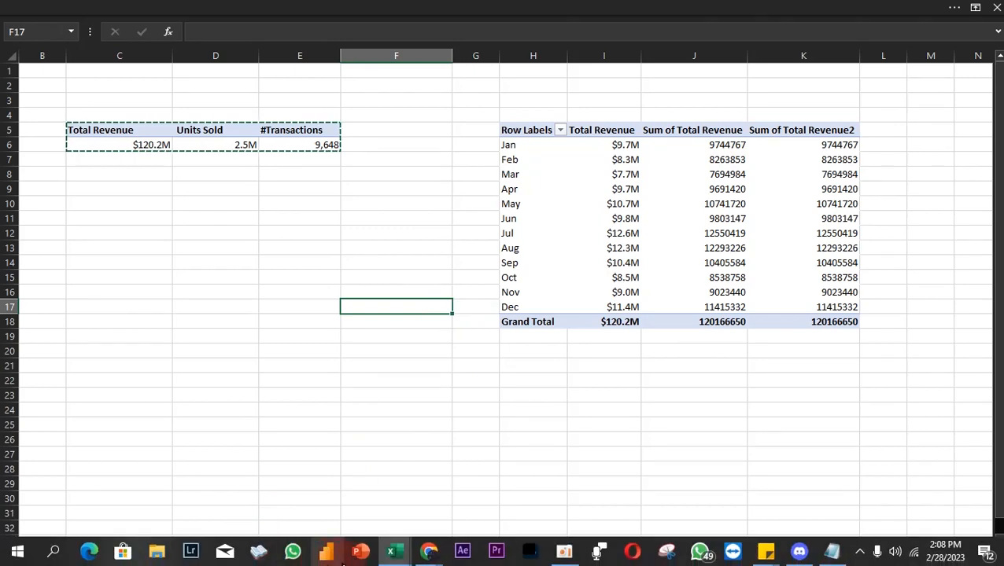
# Step: View the finished dashboard in the Adidas Sales dashboard workbook and return to the Adidas dashboard workbook
pyautogui.moveTo(391, 551)
pyautogui.click(329, 504)
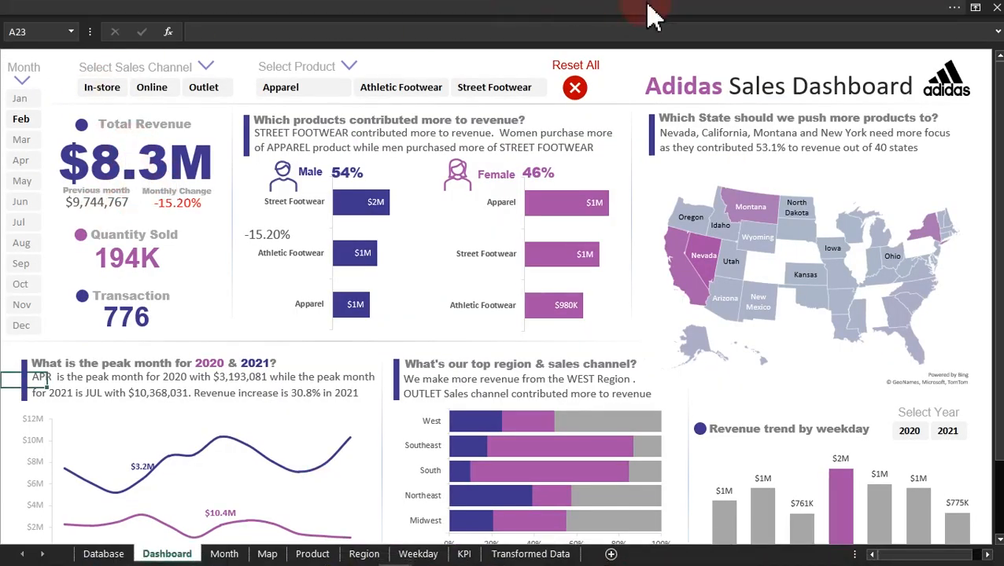
pyautogui.moveTo(399, 553)
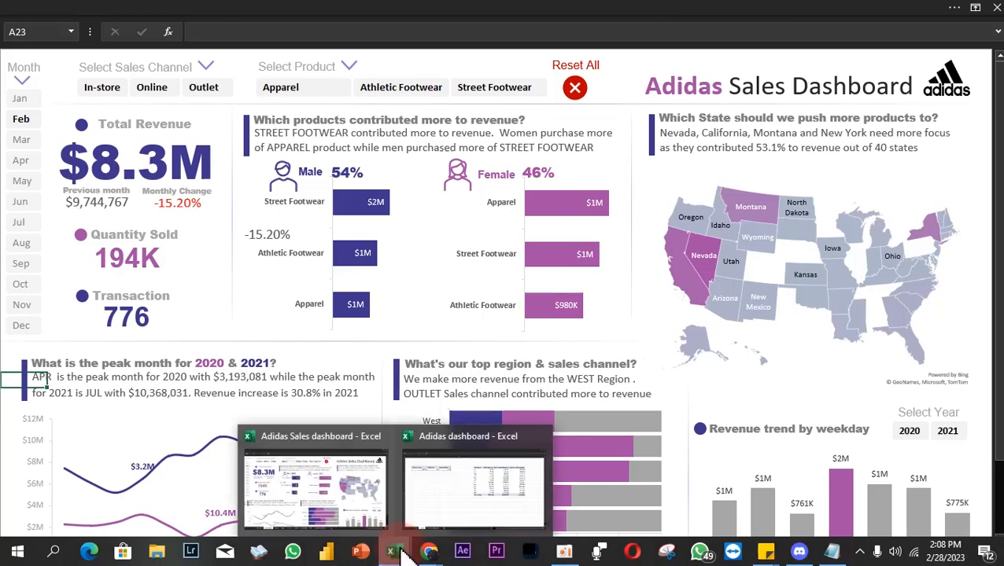
pyautogui.click(464, 500)
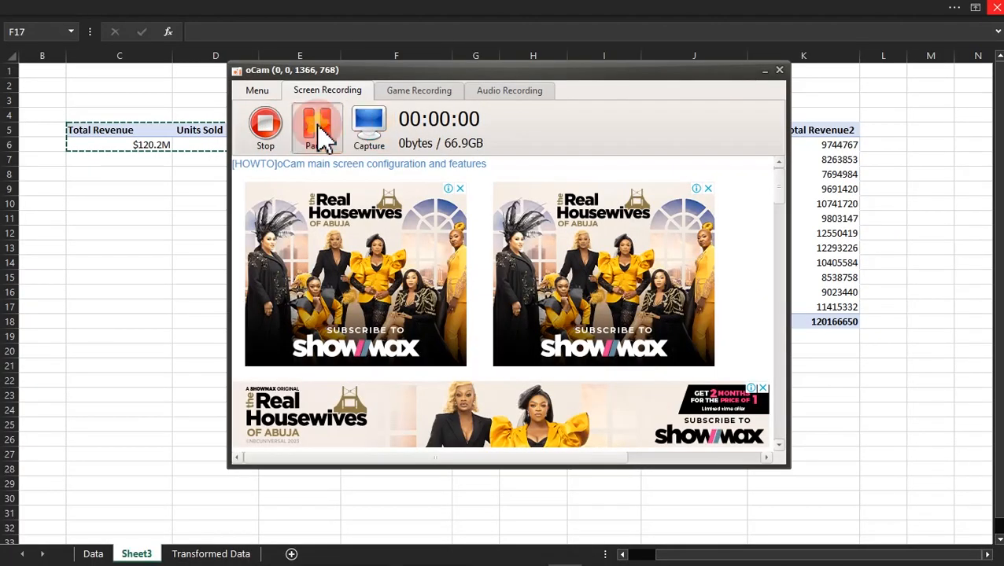
# Step: Rename Sheet3 as "Analysis"
pyautogui.click(137, 553)
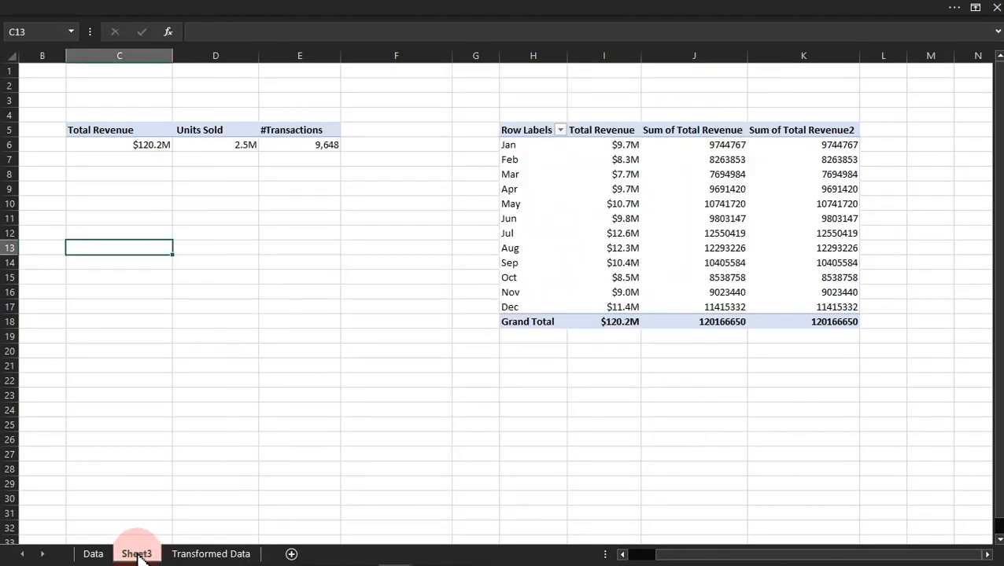
pyautogui.doubleClick(139, 555)
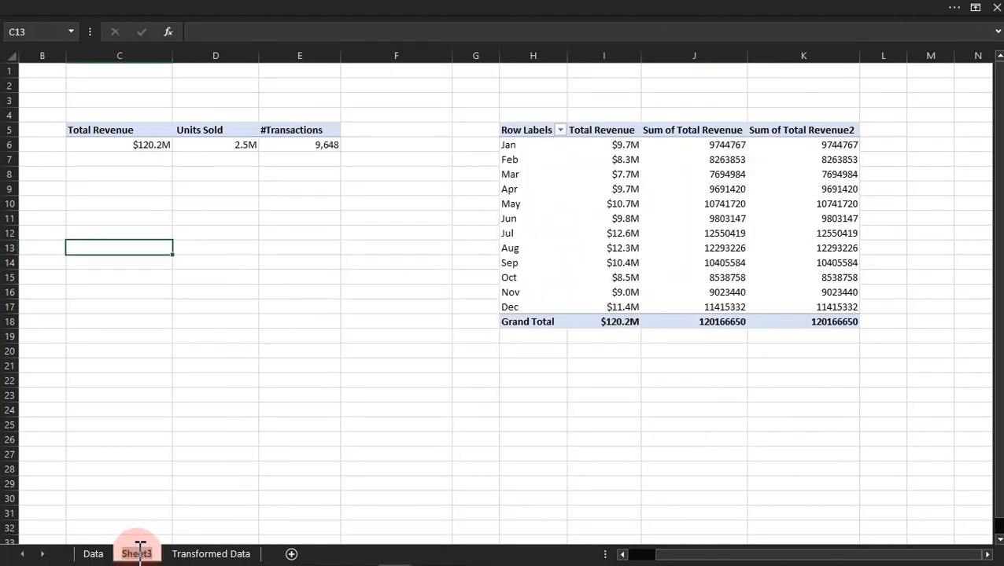
pyautogui.write('Ana')
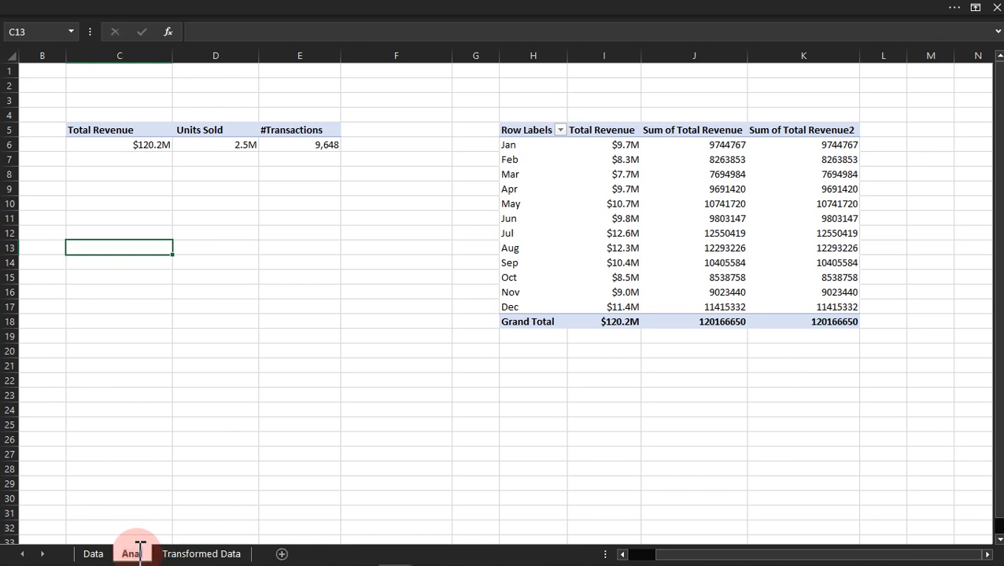
pyautogui.write('lysis')
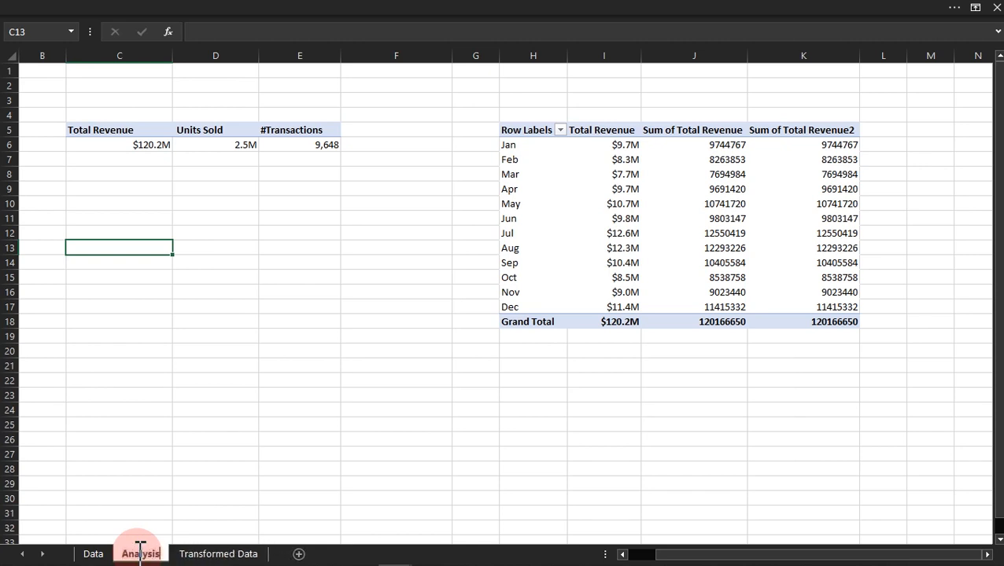
pyautogui.press('Return')
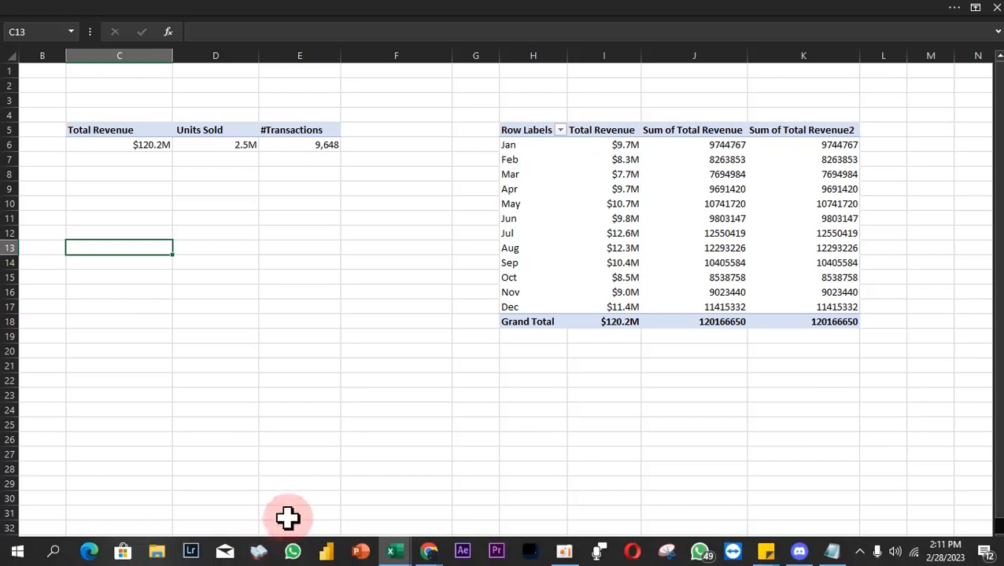
# Step: Add a new worksheet after Analysis and name it "Dashboard"
pyautogui.click(299, 554)
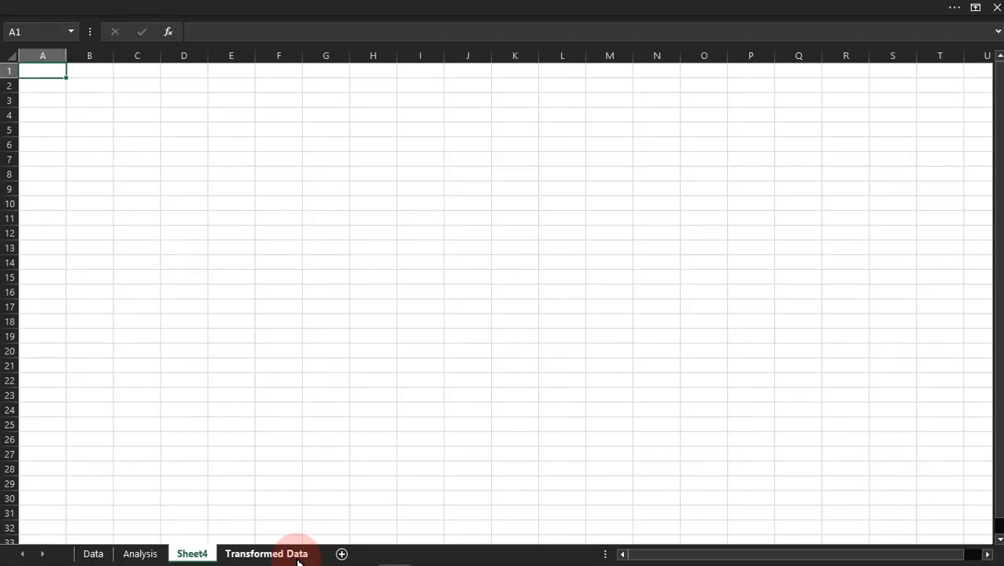
pyautogui.doubleClick(205, 554)
pyautogui.write('Dashboard')
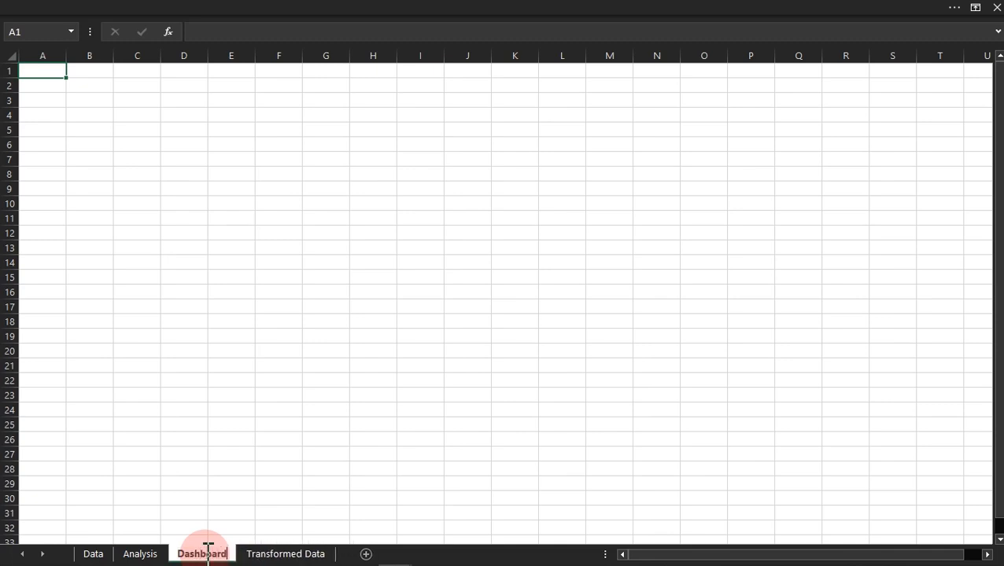
pyautogui.press('Return')
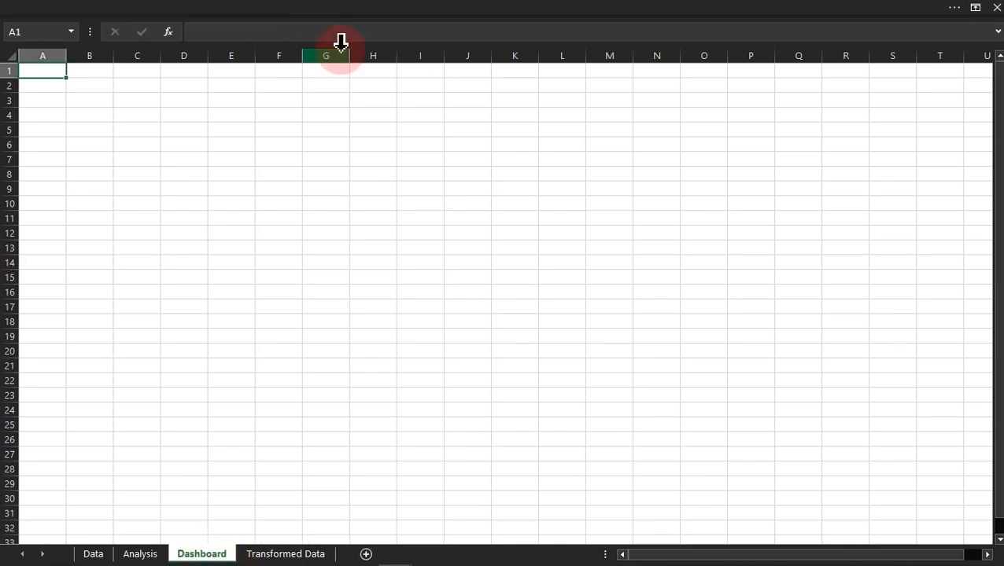
# Step: Hide the formula bar, headings and gridlines on the Dashboard sheet
pyautogui.click(323, 129)
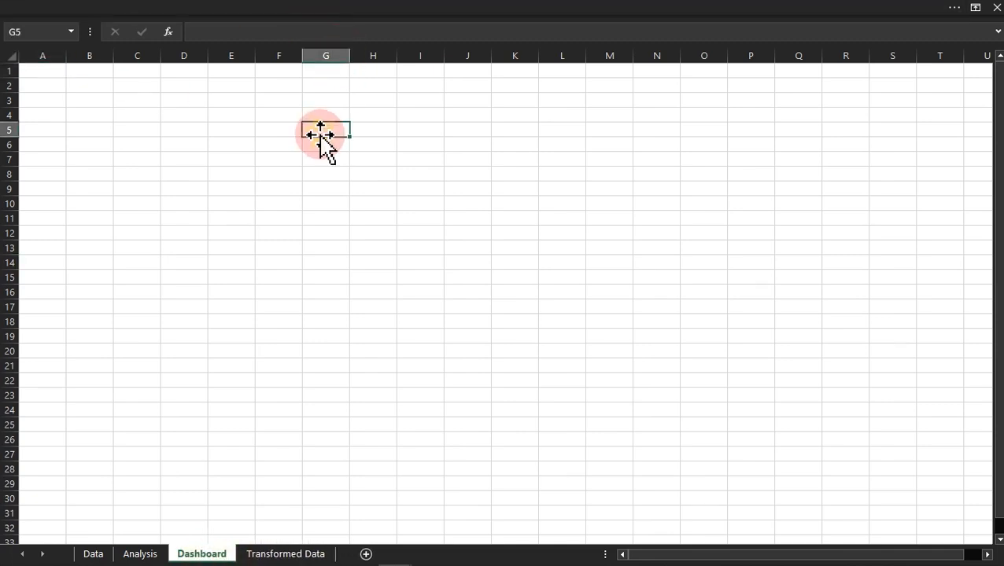
pyautogui.click(354, 11)
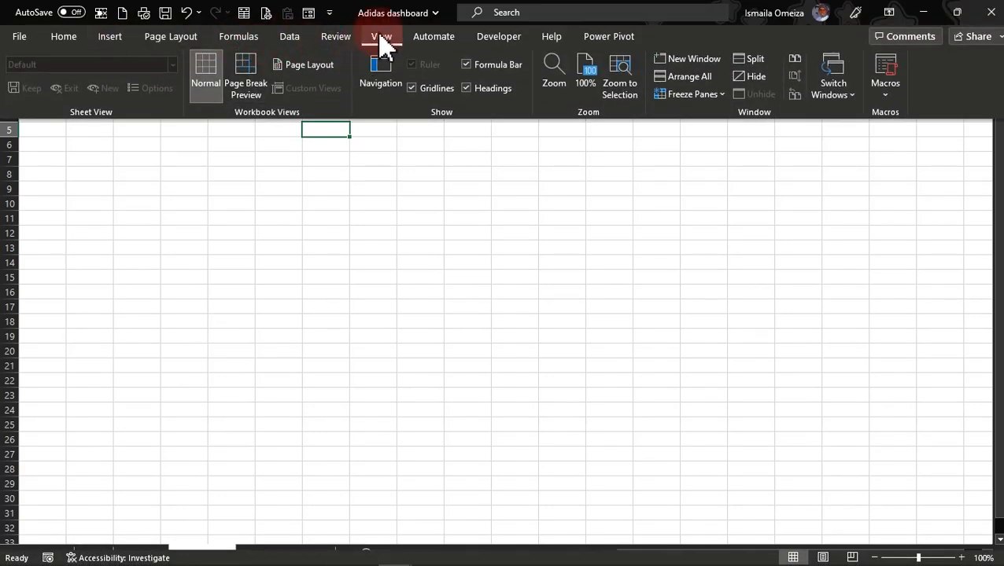
pyautogui.click(465, 65)
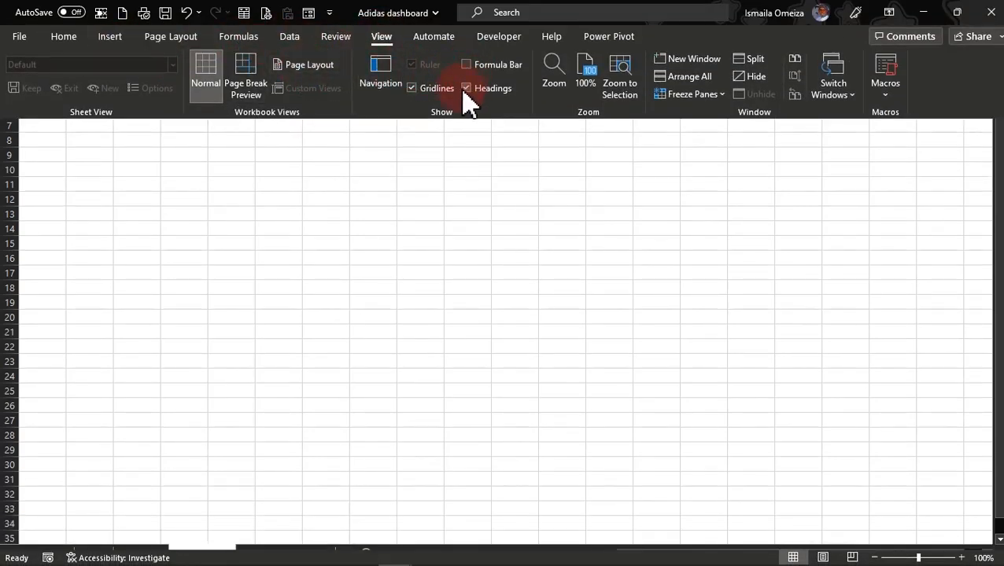
pyautogui.click(466, 88)
pyautogui.click(436, 94)
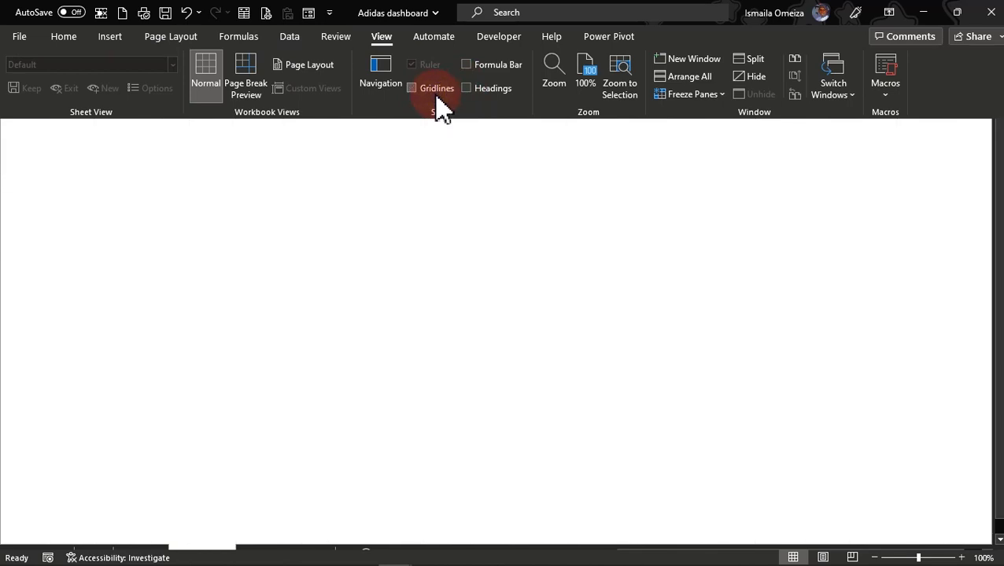
pyautogui.click(376, 142)
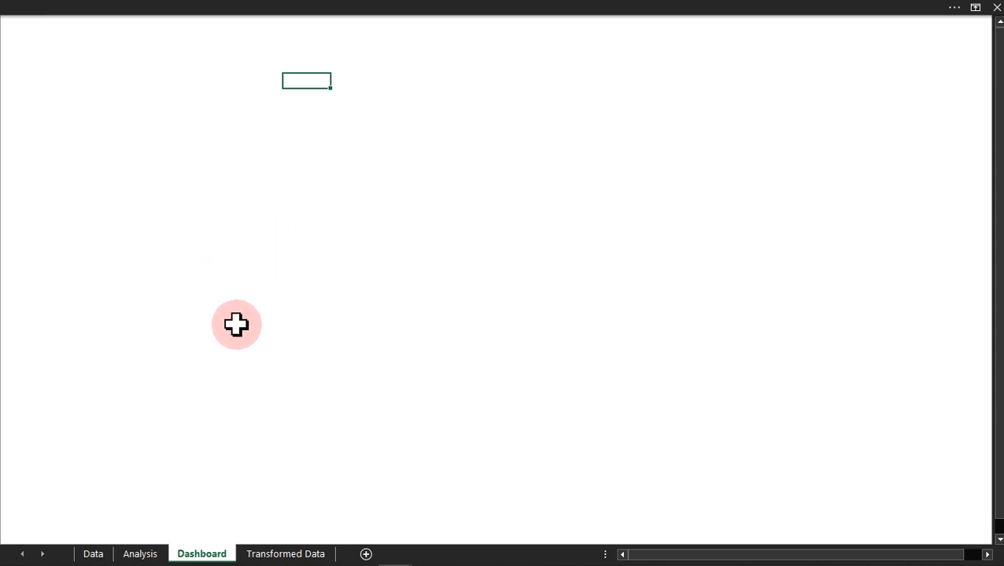
# Step: Insert a text box reading "Total Revenue" on the Dashboard sheet and shrink it to fit closer around the text
pyautogui.click(295, 7)
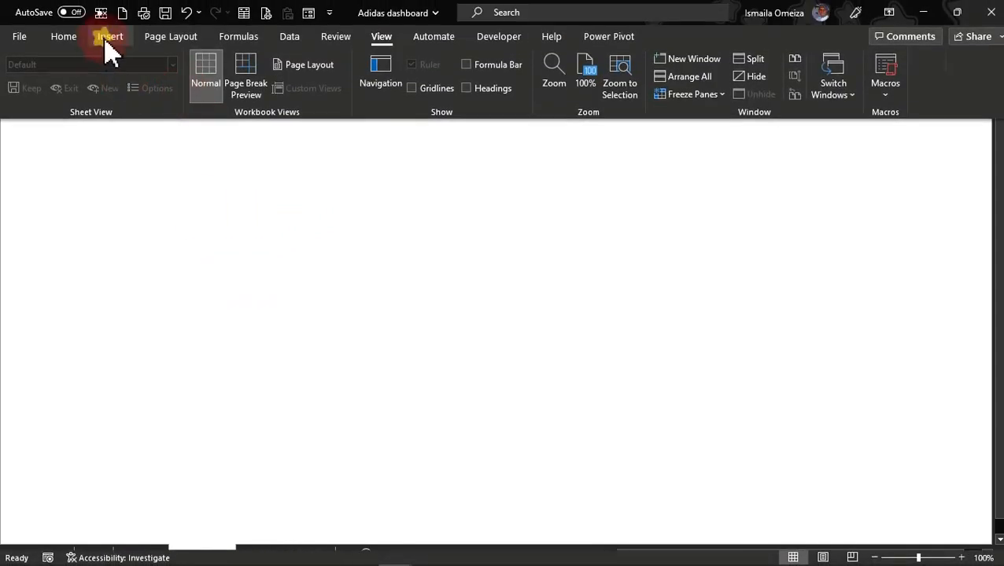
pyautogui.click(109, 36)
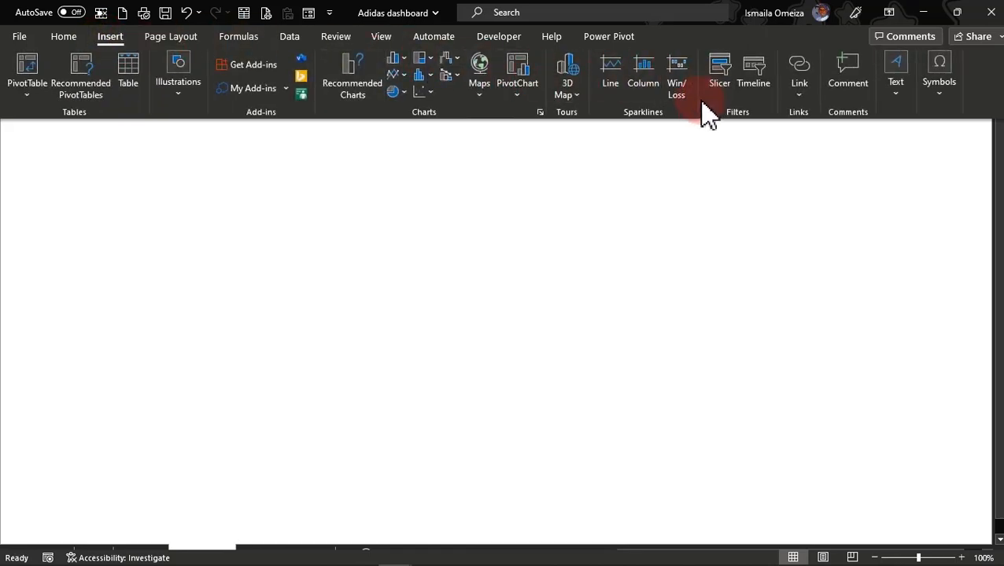
pyautogui.click(895, 93)
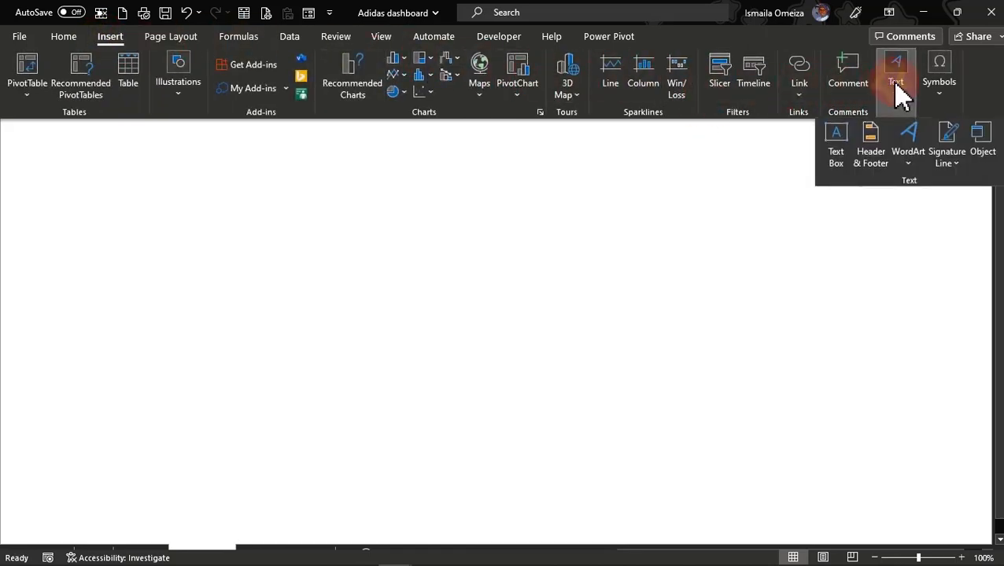
pyautogui.click(838, 145)
pyautogui.moveTo(161, 245); pyautogui.dragTo(310, 292)
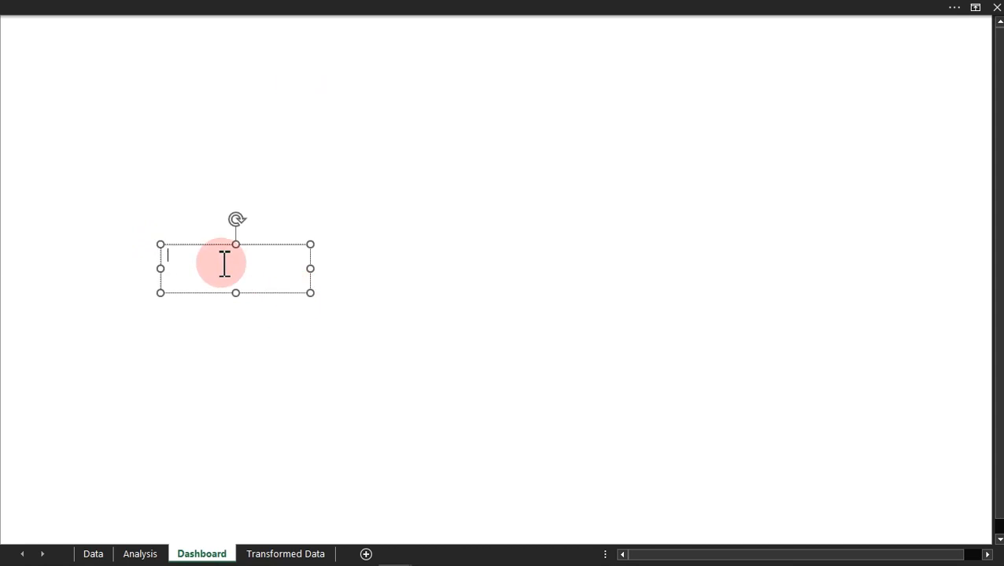
pyautogui.write('Total Revenue')
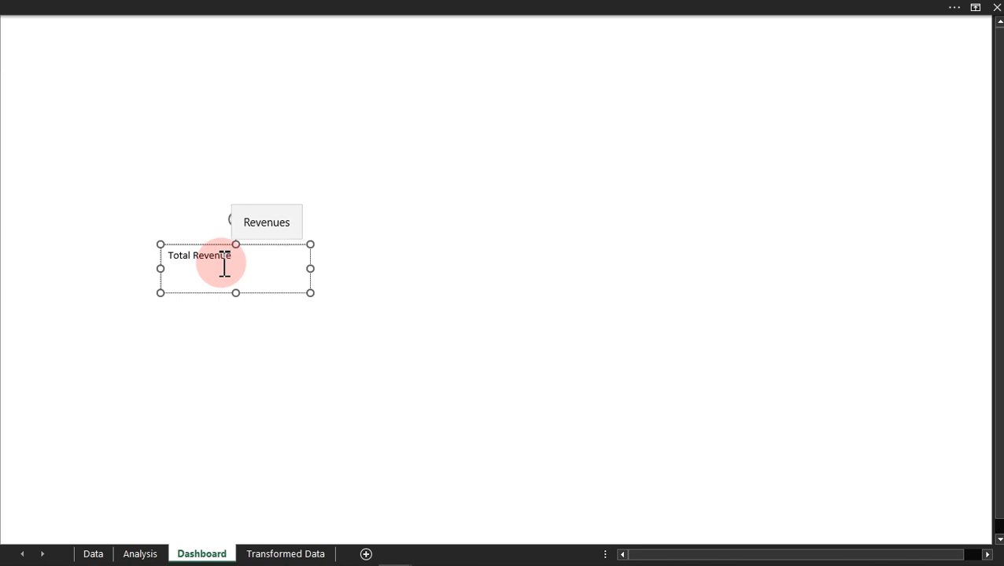
pyautogui.click(306, 292)
pyautogui.moveTo(305, 292); pyautogui.dragTo(263, 274)
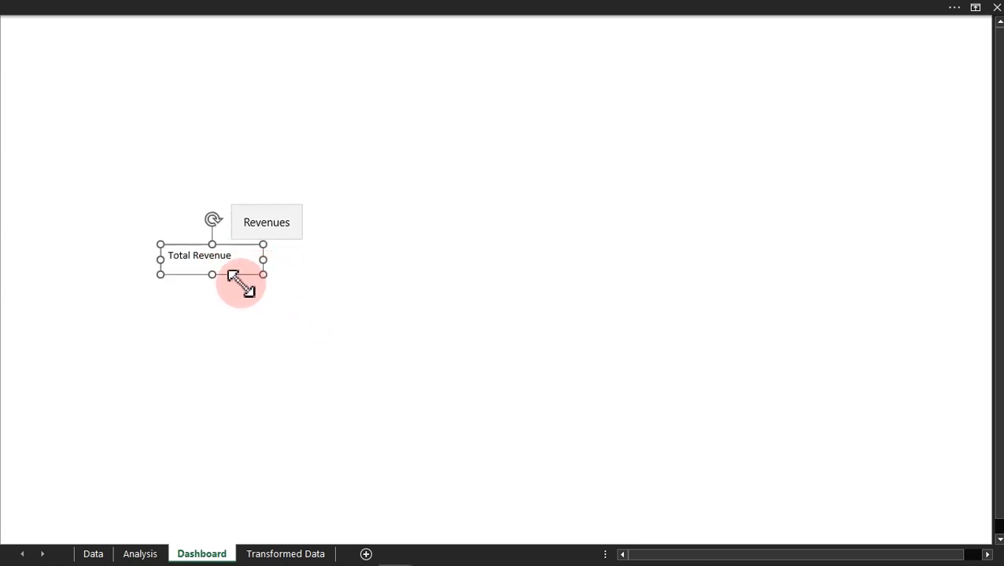
# Step: Format the Total Revenue text box with no fill and no line
pyautogui.hotkey('ctrl', '1')
pyautogui.moveTo(359, 34); pyautogui.dragTo(562, 144)
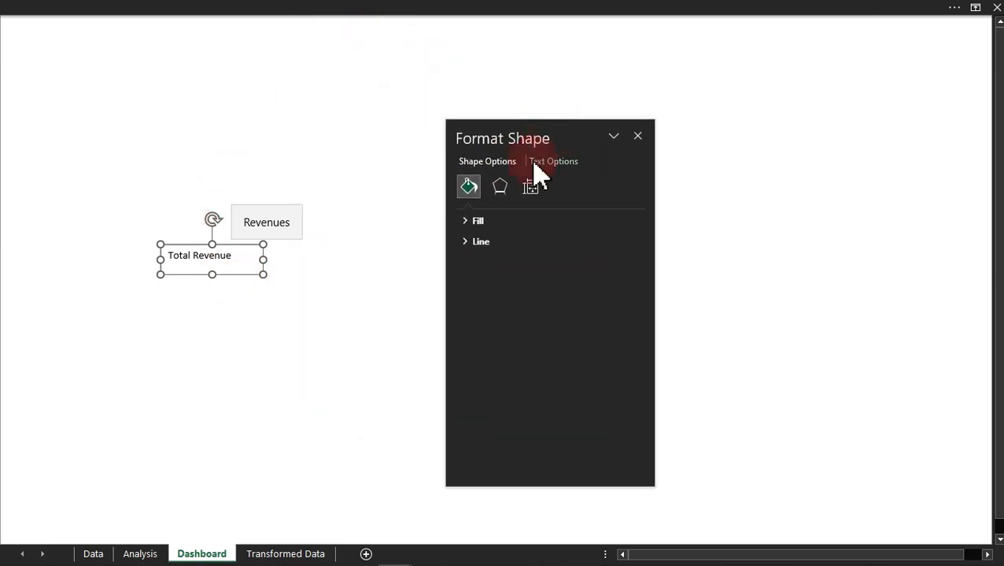
pyautogui.click(482, 222)
pyautogui.click(489, 246)
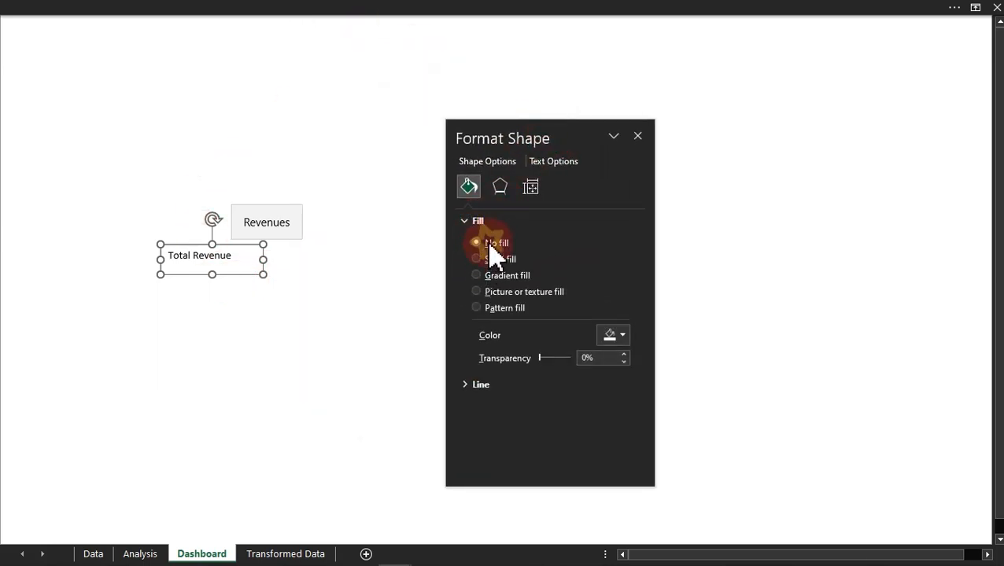
pyautogui.click(481, 333)
pyautogui.click(476, 358)
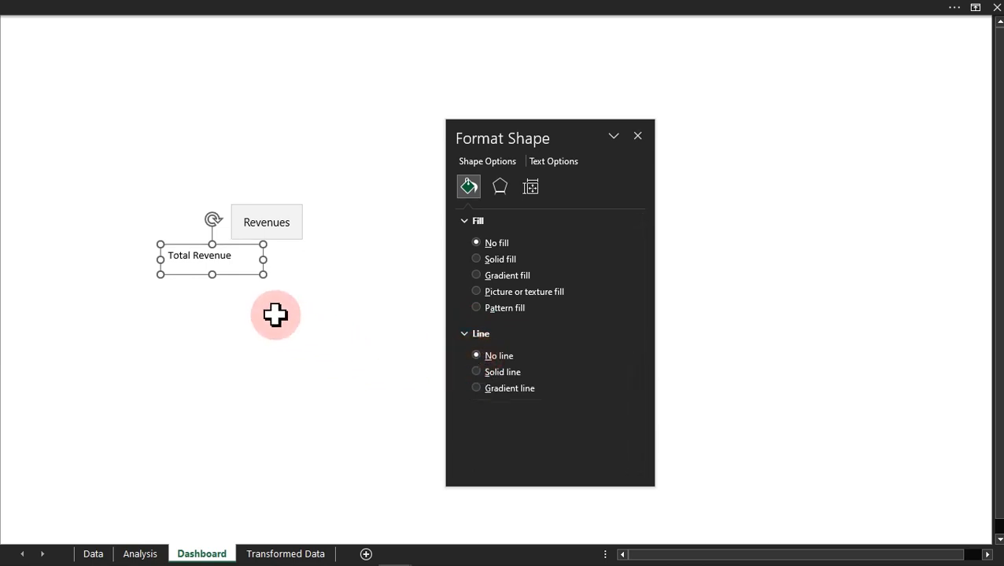
# Step: Format the Total Revenue text as Arial Black, size 12, in Black, Text 1, Lighter 35%, and widen its text box
pyautogui.click(184, 8)
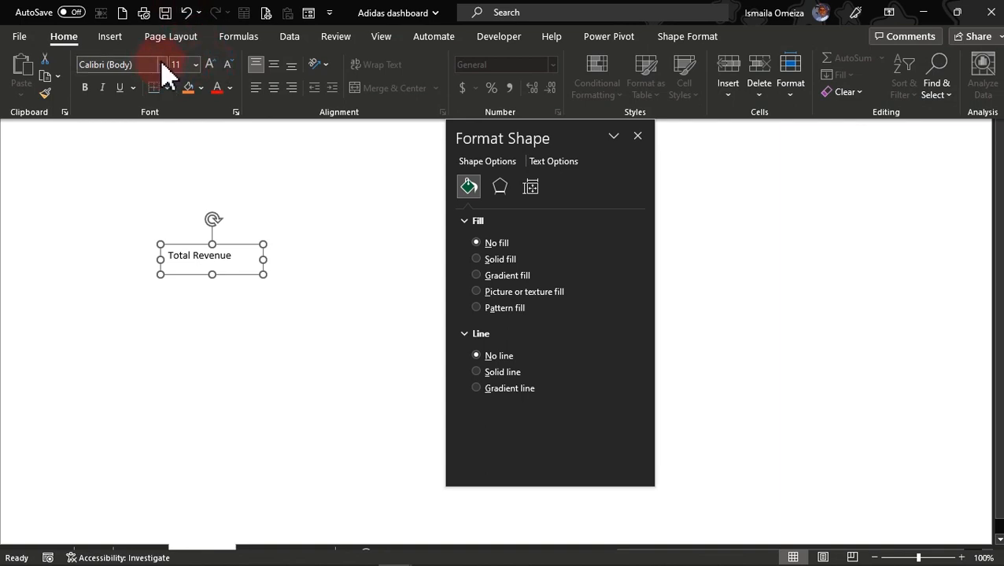
pyautogui.click(147, 69)
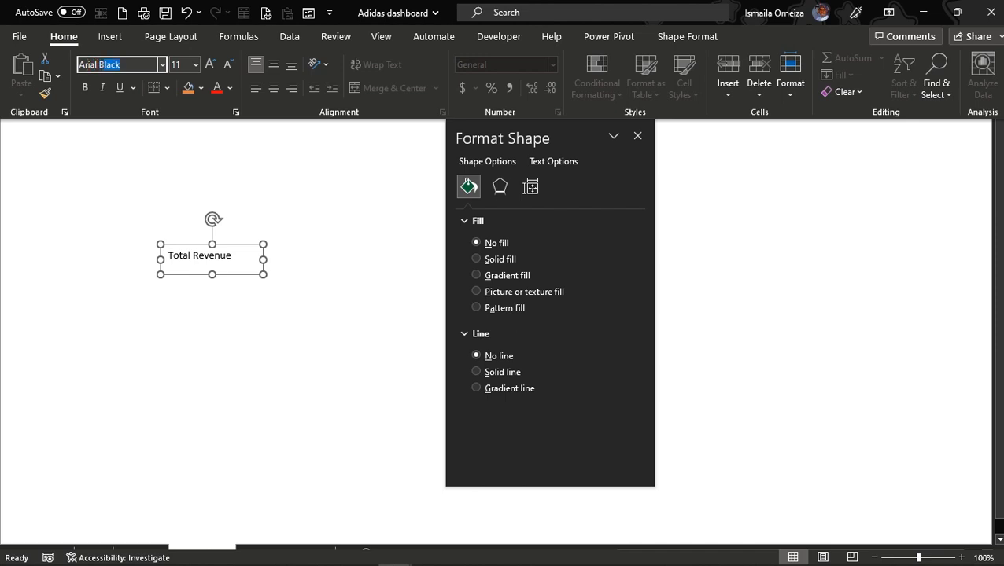
pyautogui.press('Return')
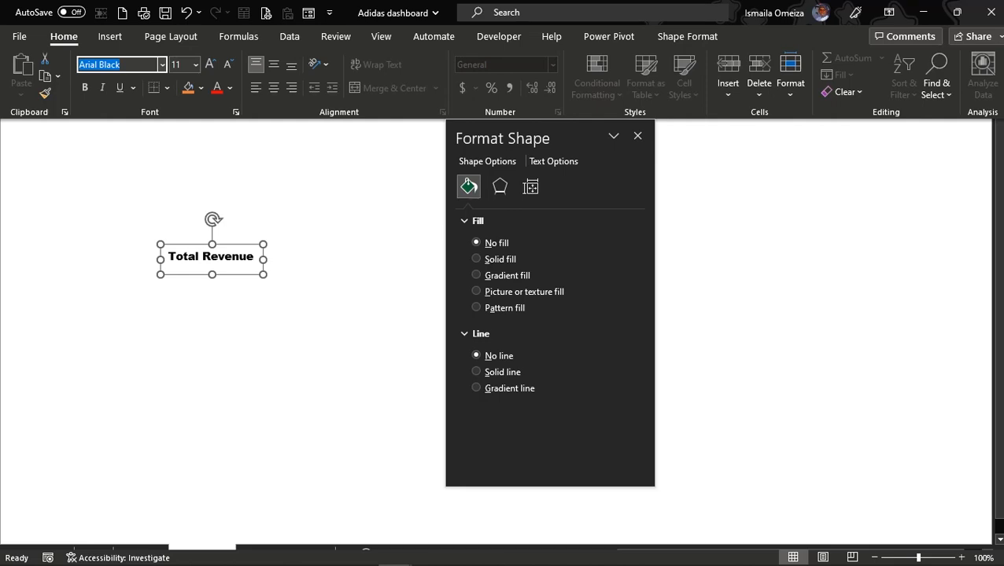
pyautogui.click(210, 65)
pyautogui.click(231, 87)
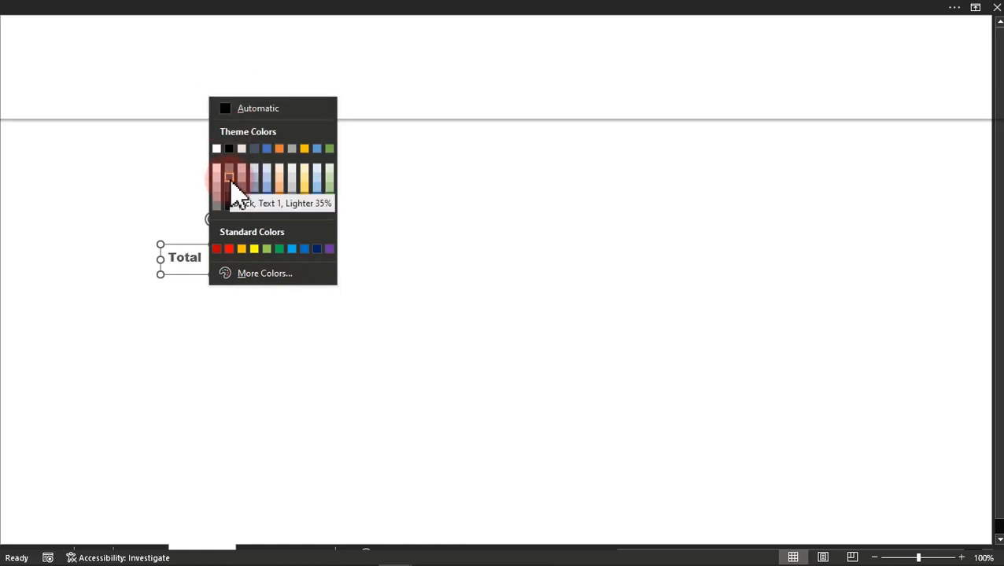
pyautogui.click(229, 178)
pyautogui.click(236, 253)
pyautogui.moveTo(264, 261); pyautogui.dragTo(280, 259)
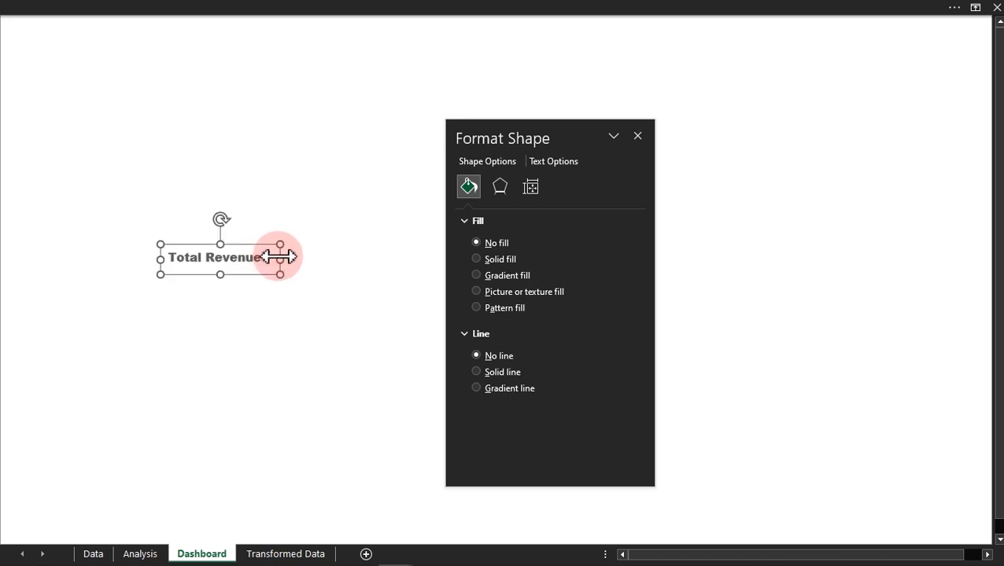
# Step: Centre the Total Revenue text horizontally and vertically in its box and move the box to the sheet's upper-left area
pyautogui.click(283, 11)
pyautogui.click(273, 65)
pyautogui.click(271, 86)
pyautogui.click(234, 275)
pyautogui.moveTo(234, 275); pyautogui.dragTo(152, 112)
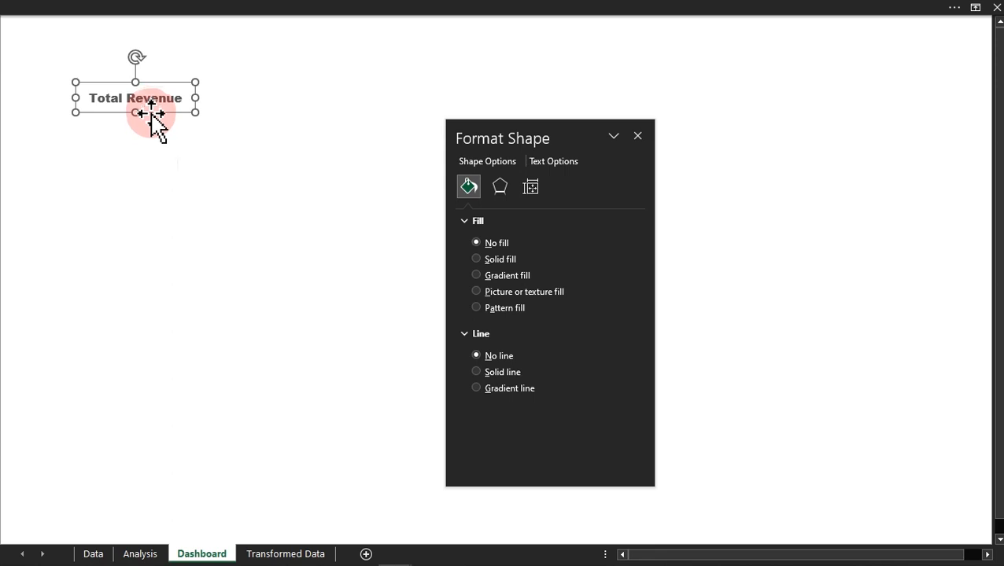
# Step: Change the Total Revenue text fill to a lighter grey theme colour
pyautogui.click(551, 162)
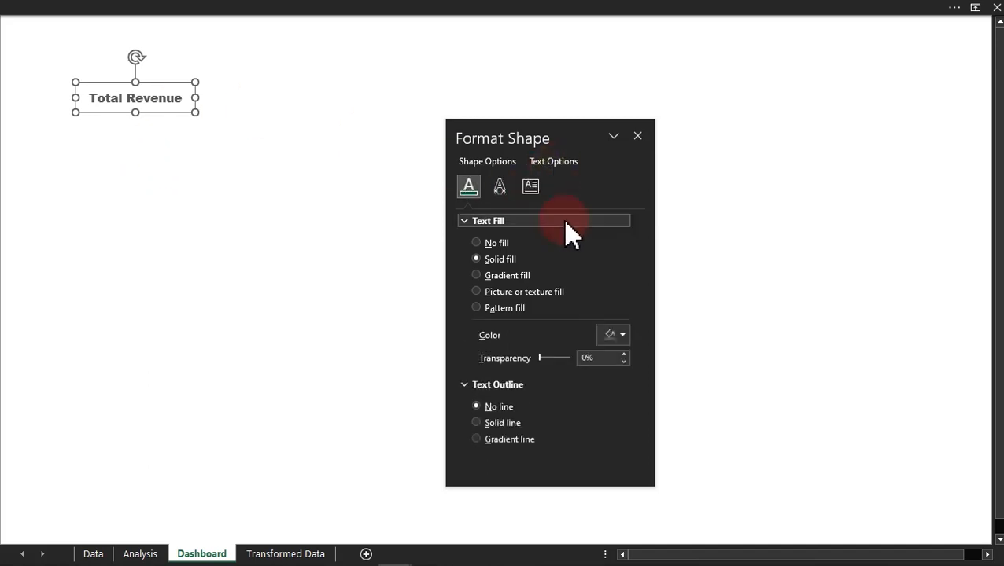
pyautogui.click(621, 336)
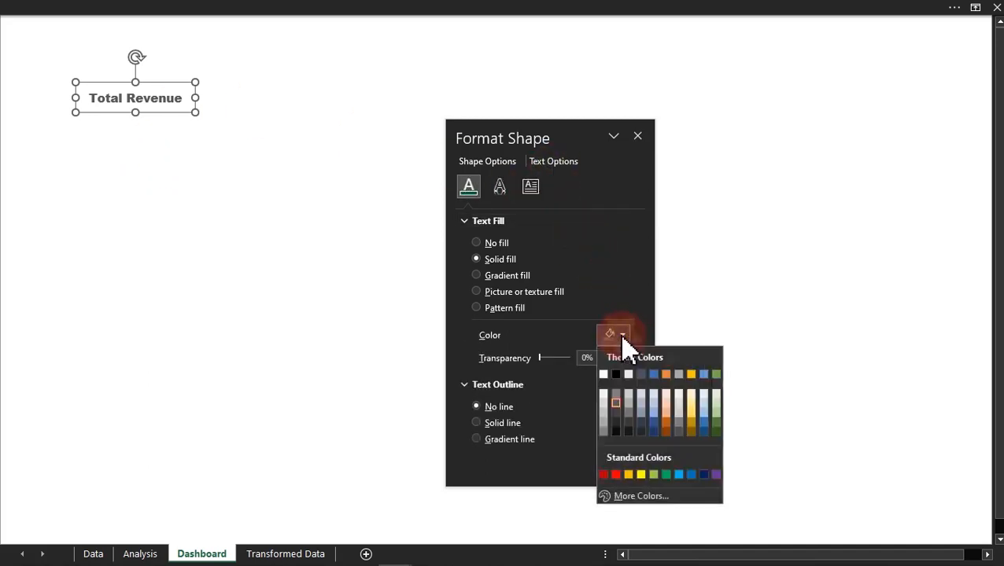
pyautogui.click(606, 429)
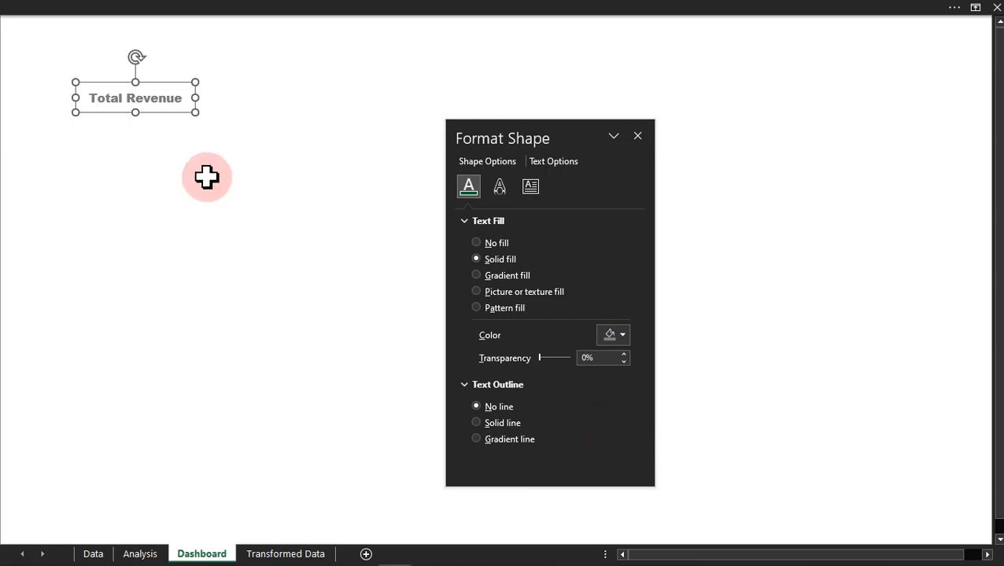
# Step: Insert a small circle on the Dashboard sheet below the Total Revenue text box
pyautogui.click(218, 6)
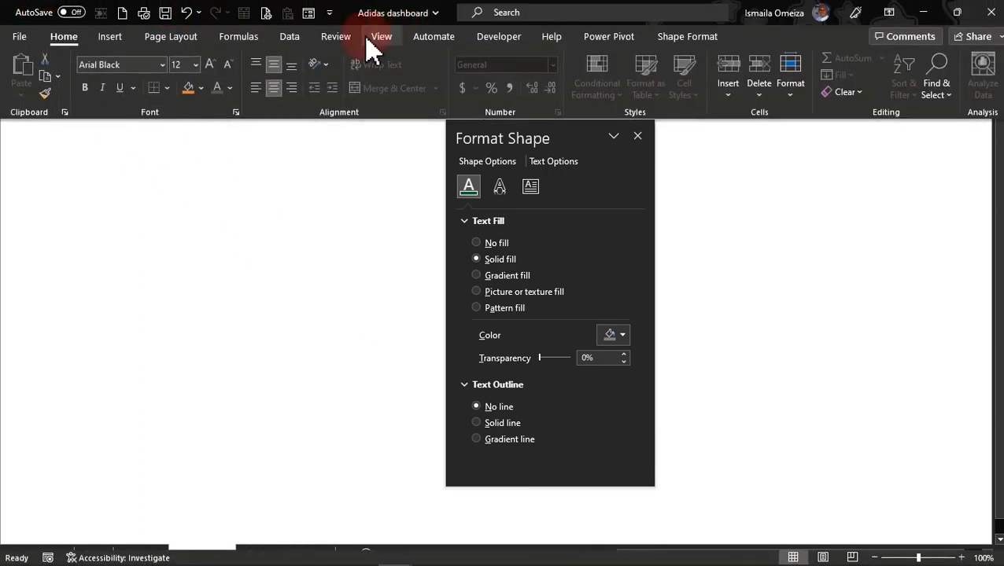
pyautogui.click(111, 37)
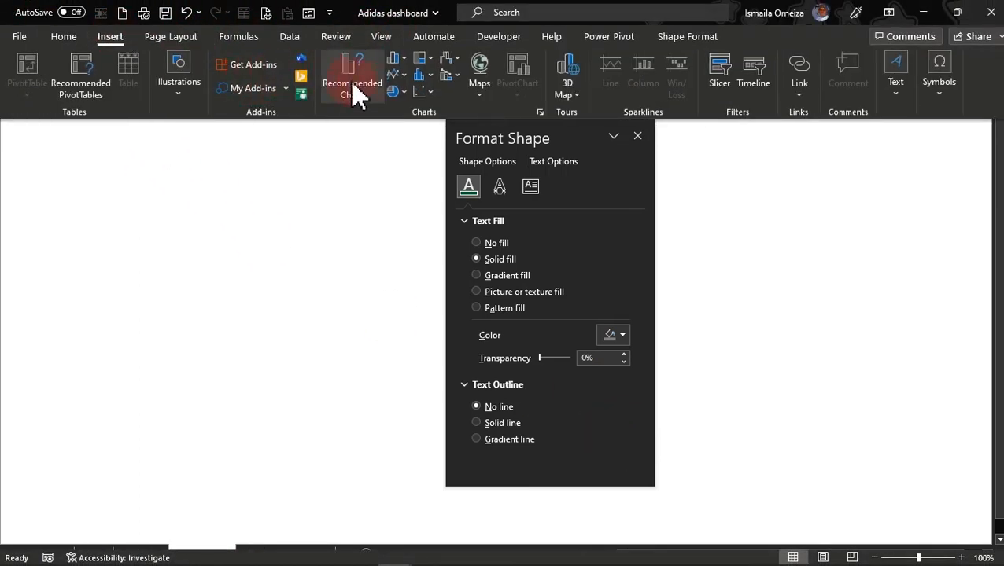
pyautogui.click(179, 109)
pyautogui.click(208, 160)
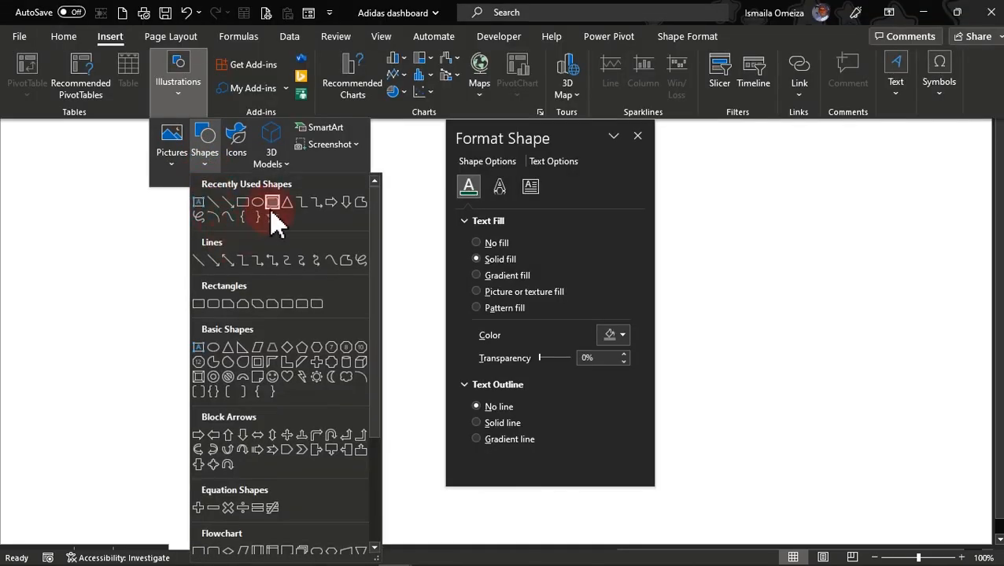
pyautogui.click(259, 206)
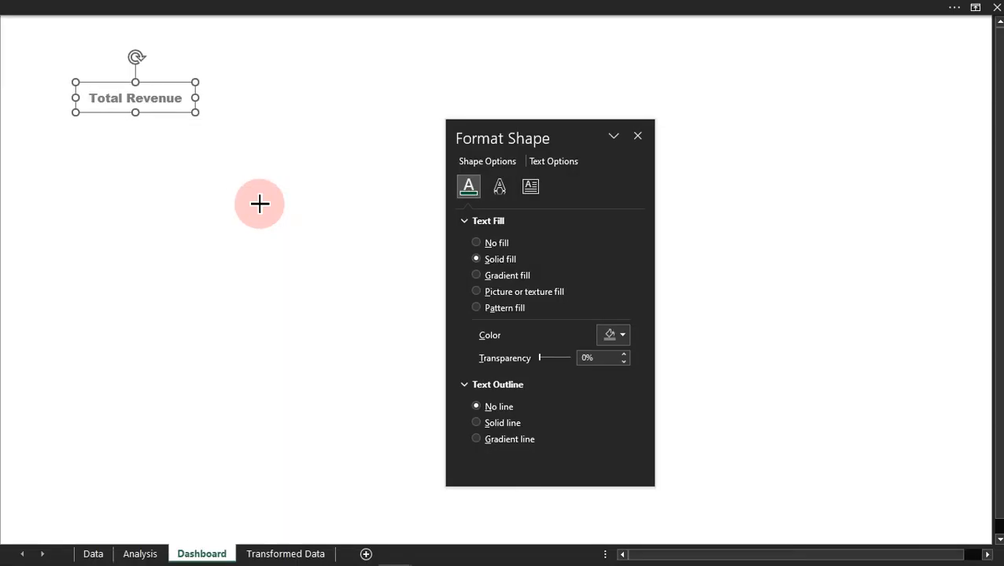
pyautogui.click(207, 251)
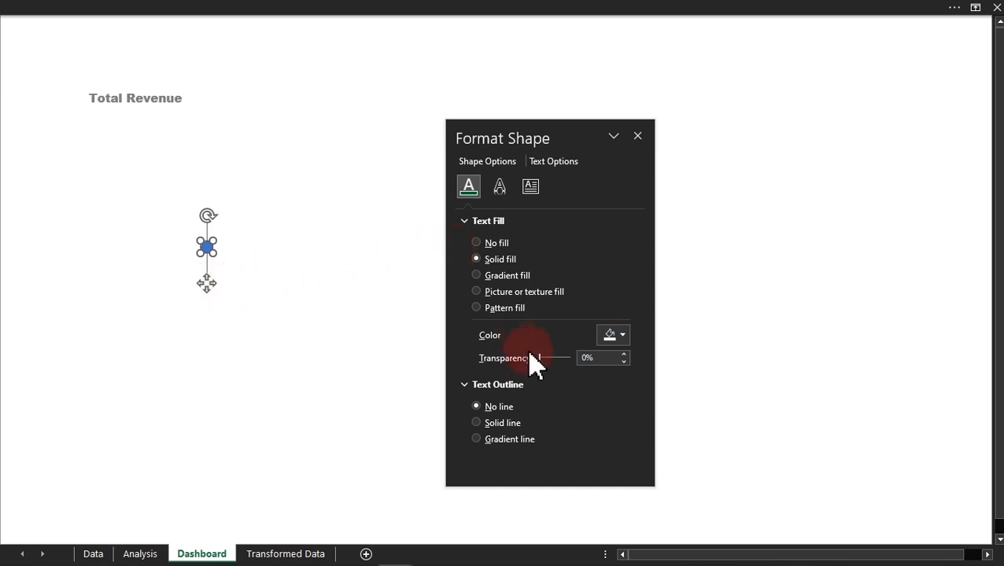
# Step: Define the custom colour #3D348B and apply it as the circle's text fill
pyautogui.click(615, 336)
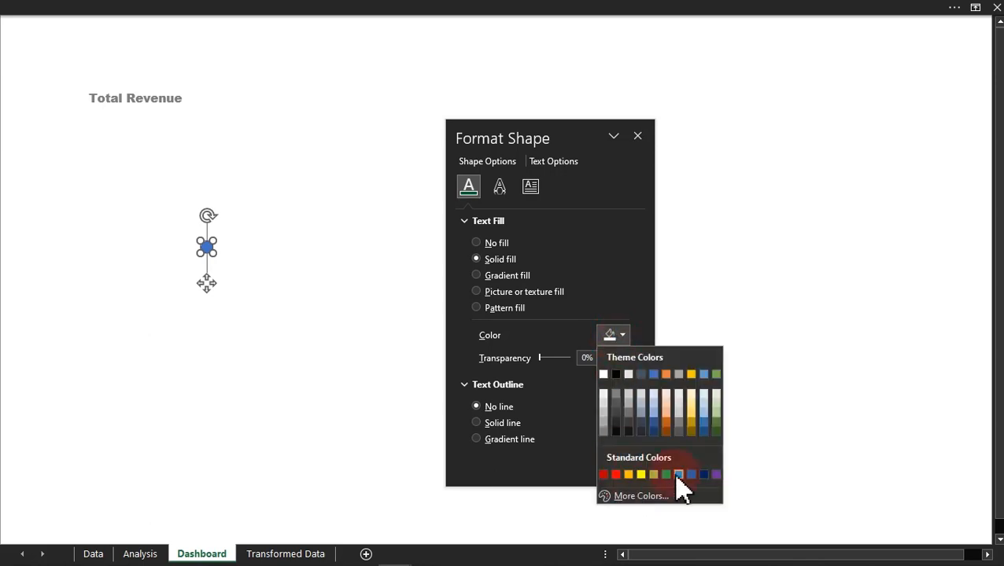
pyautogui.click(638, 497)
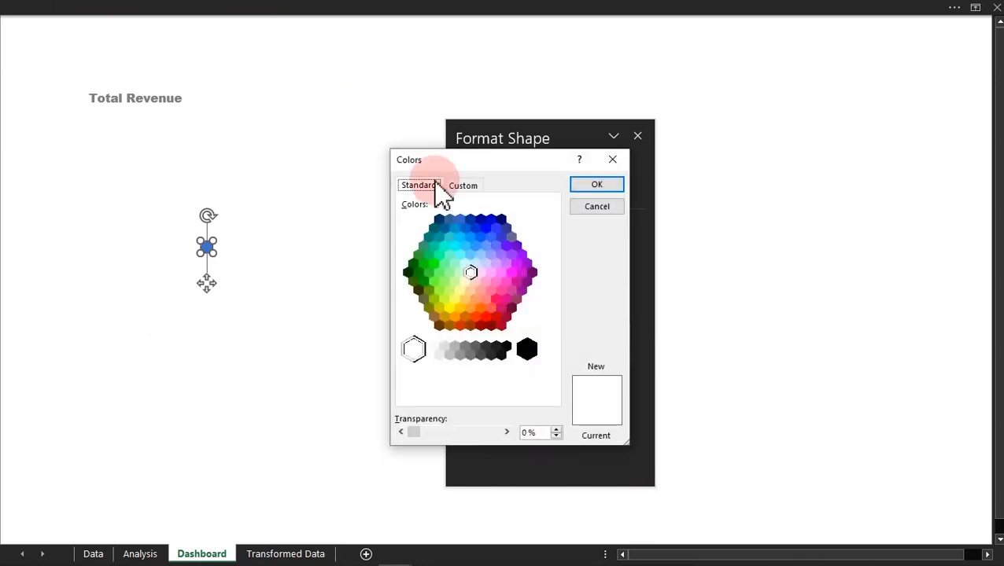
pyautogui.click(462, 186)
pyautogui.moveTo(492, 394); pyautogui.dragTo(455, 413)
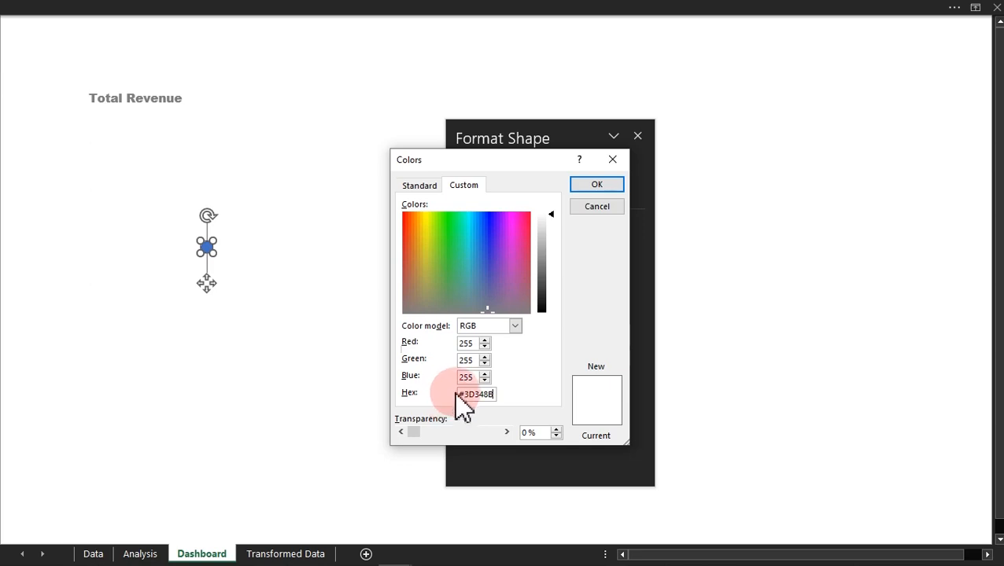
pyautogui.click(470, 378)
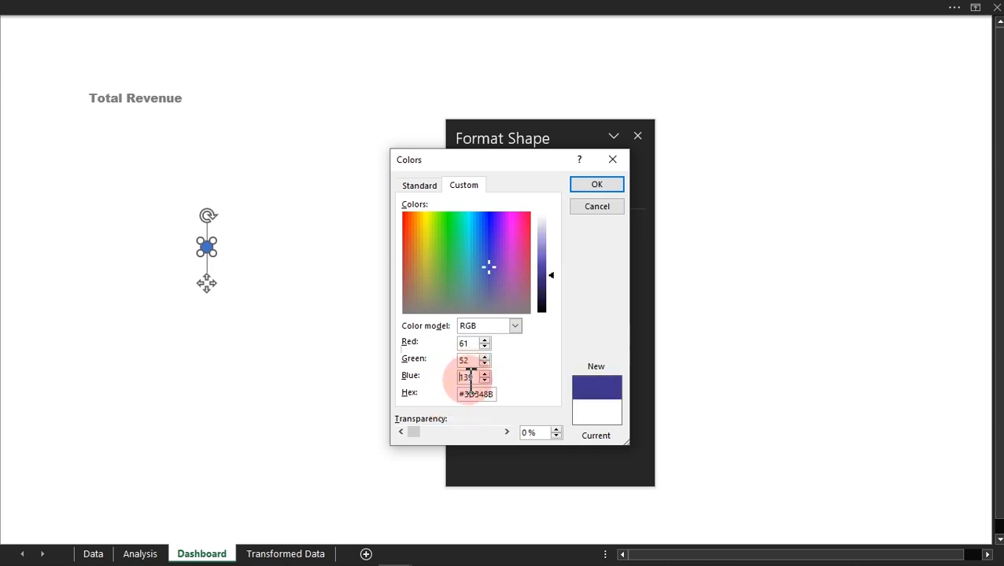
pyautogui.click(614, 187)
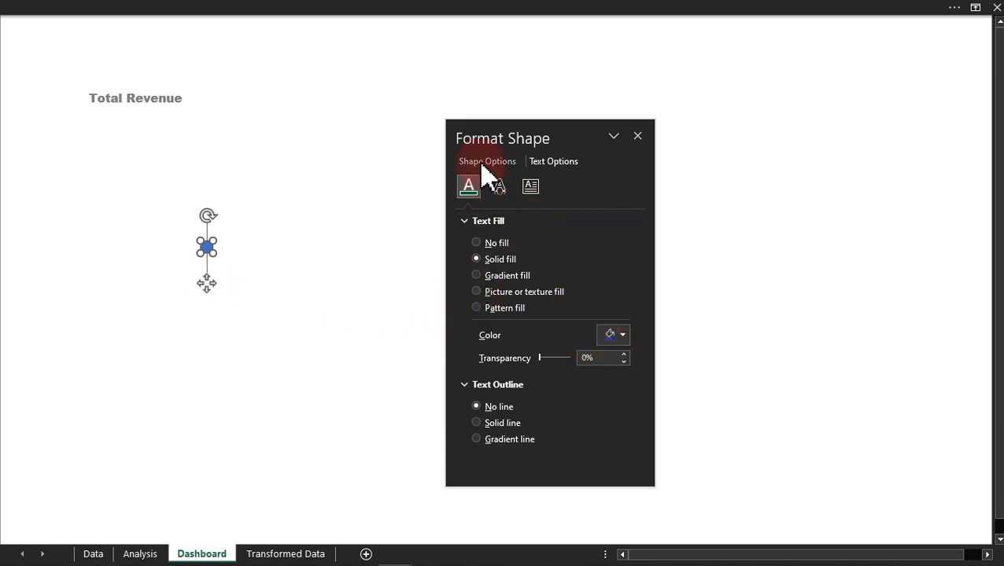
# Step: Format the circle with the custom #3D348B fill and no line, and place it directly left of the Total Revenue text
pyautogui.click(481, 164)
pyautogui.click(612, 335)
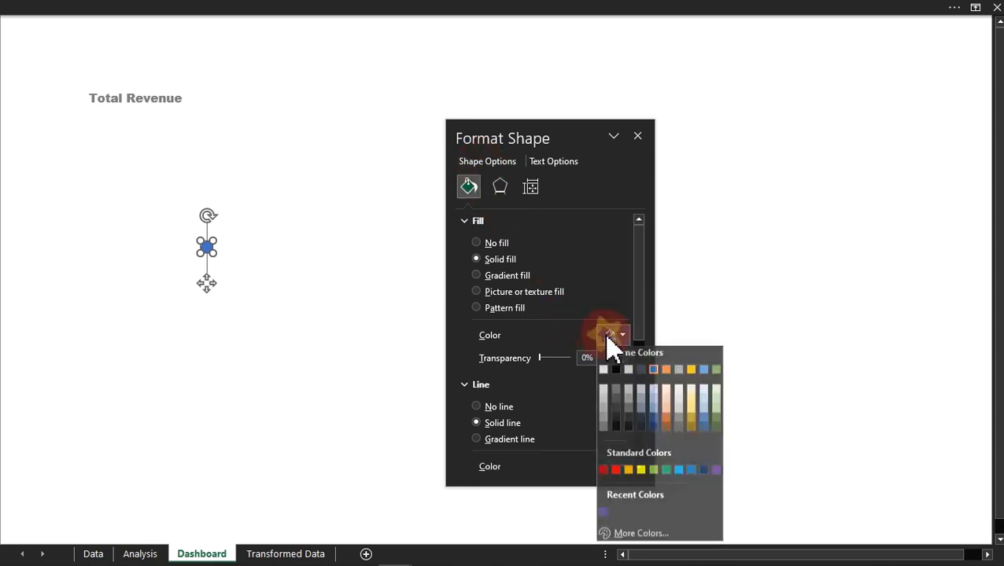
pyautogui.click(603, 517)
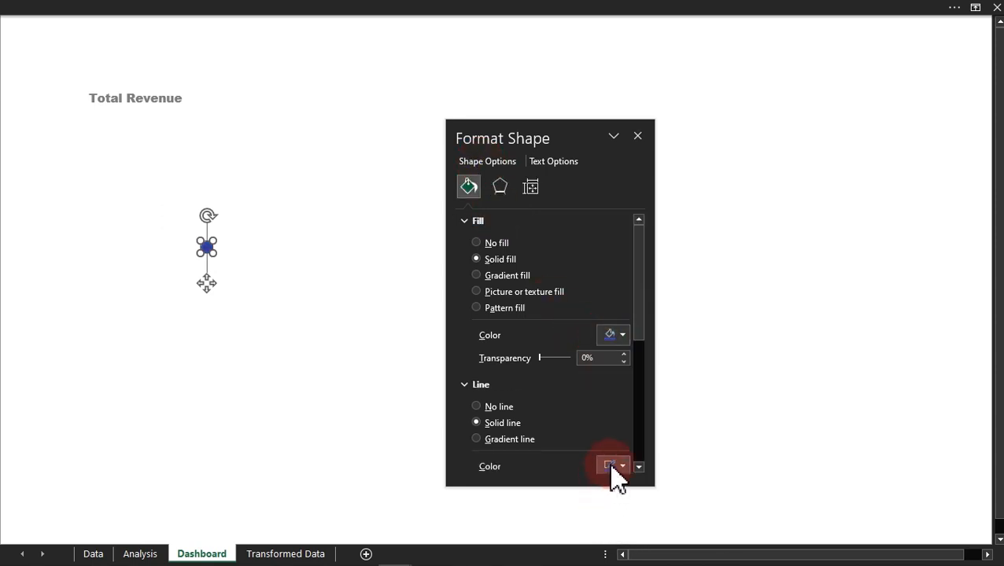
pyautogui.click(496, 407)
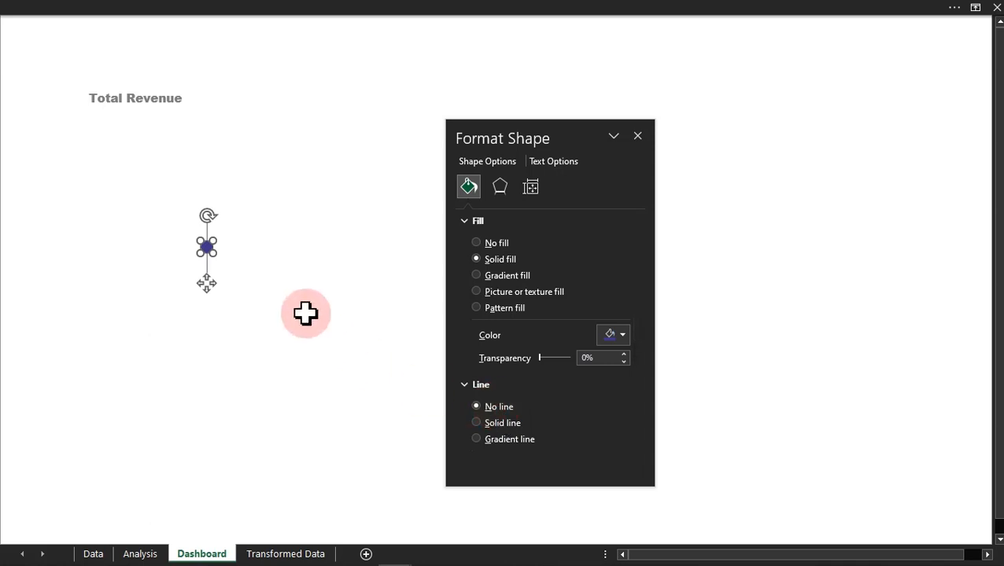
pyautogui.moveTo(209, 280); pyautogui.dragTo(82, 134)
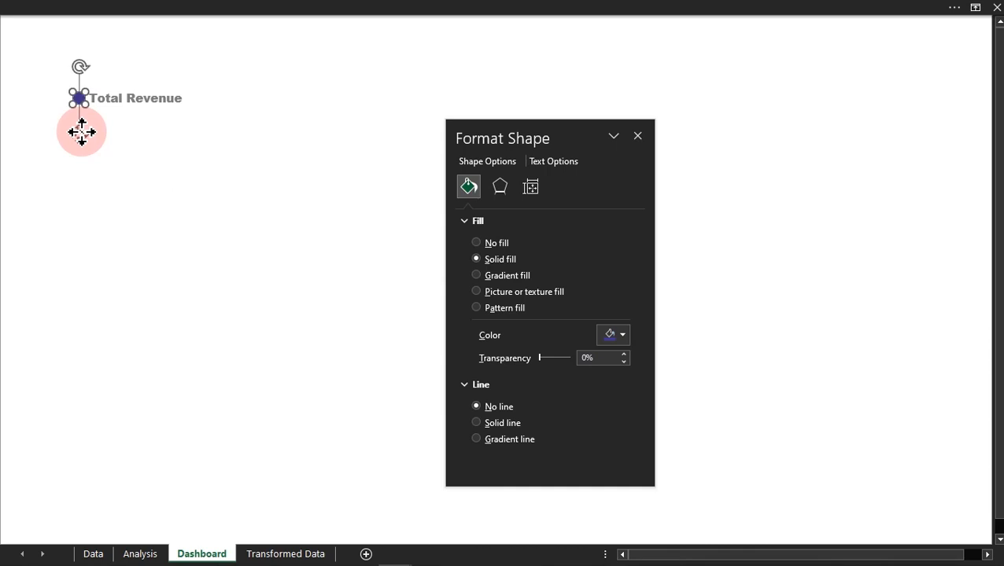
# Step: Duplicate the Total Revenue text box and place the copy just below the original
pyautogui.click(168, 106)
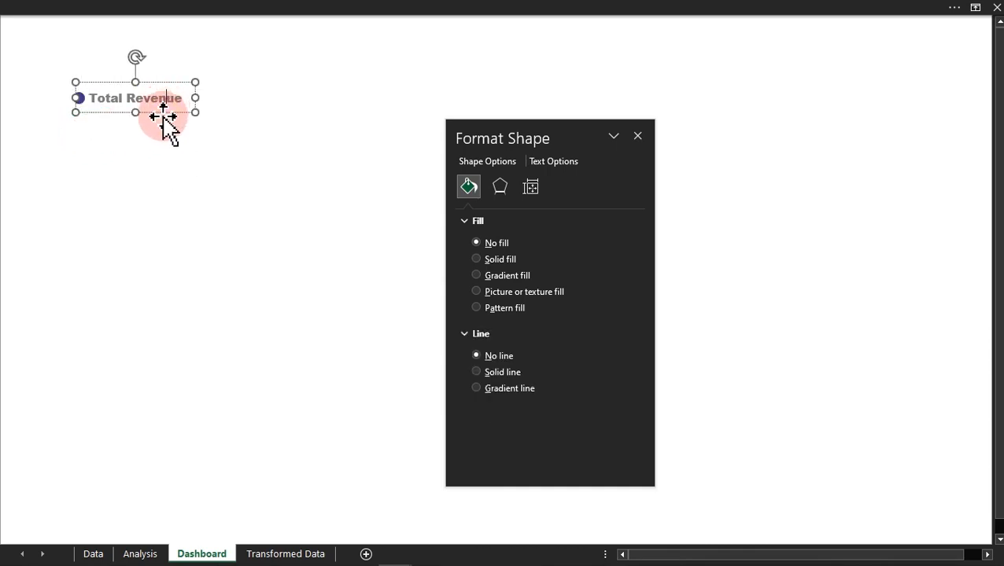
pyautogui.moveTo(167, 114); pyautogui.dragTo(166, 142)
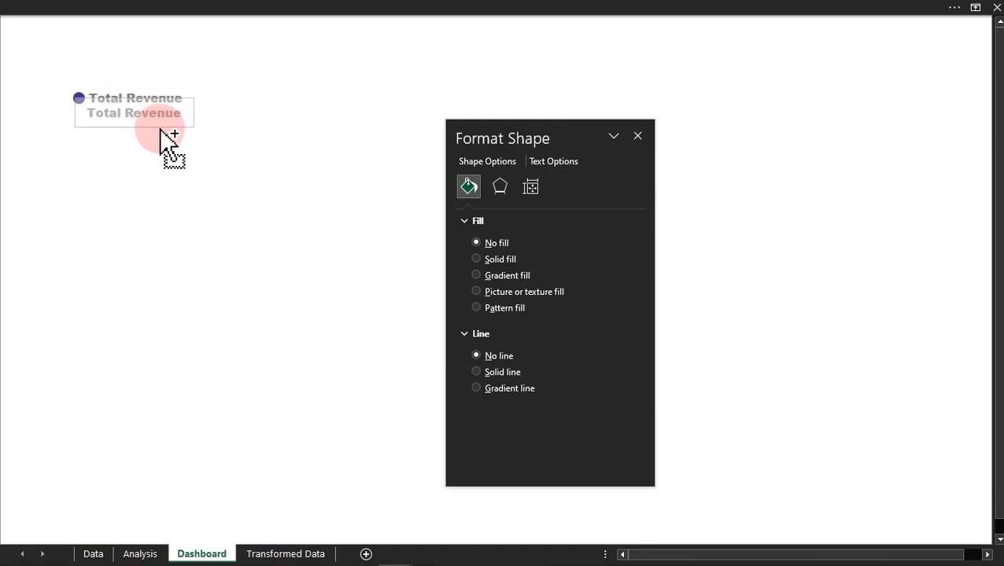
pyautogui.moveTo(161, 141); pyautogui.dragTo(168, 145)
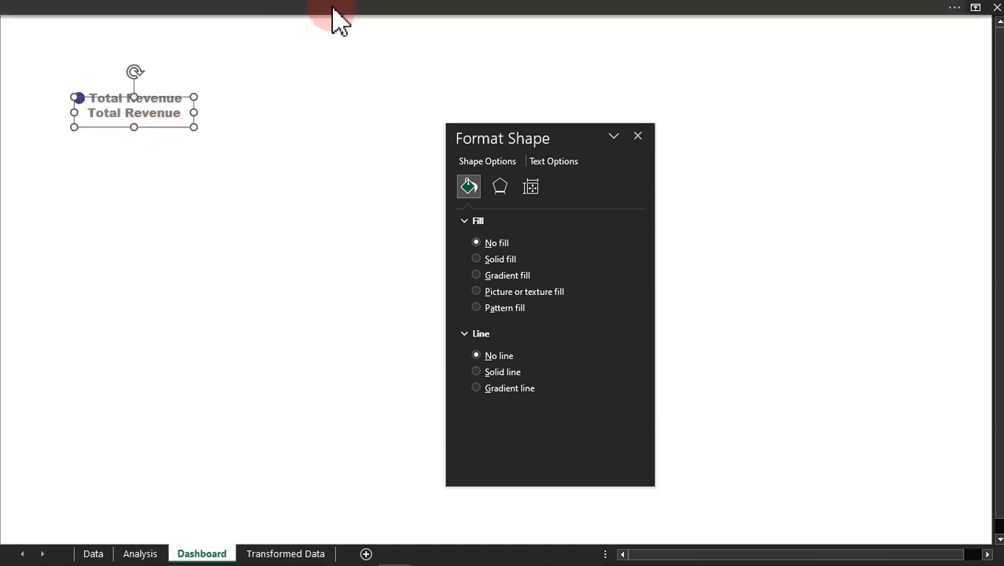
# Step: Show the formula bar and link the duplicated text box to the total revenue value with =Analysis!C6
pyautogui.click(303, 9)
pyautogui.click(382, 36)
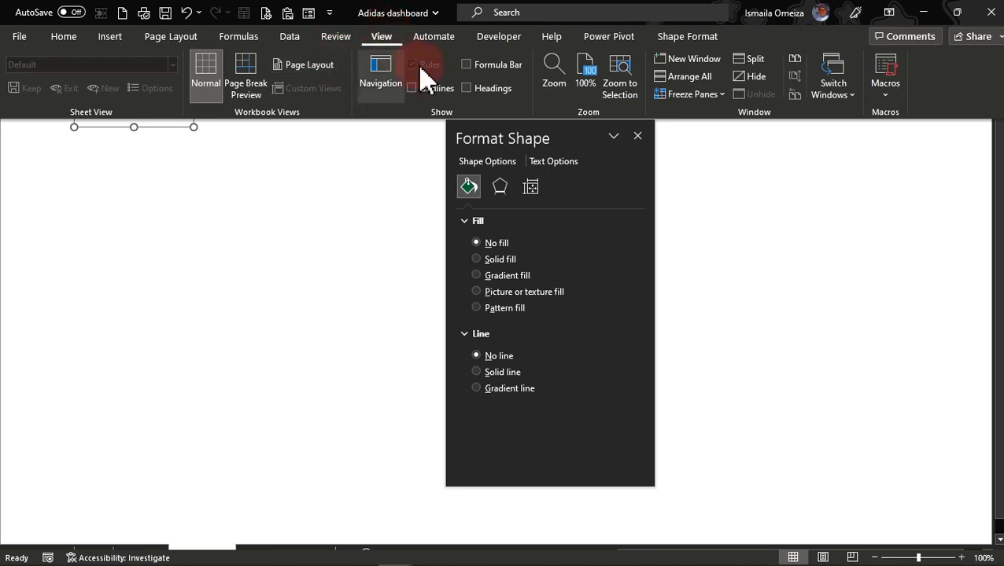
pyautogui.click(502, 66)
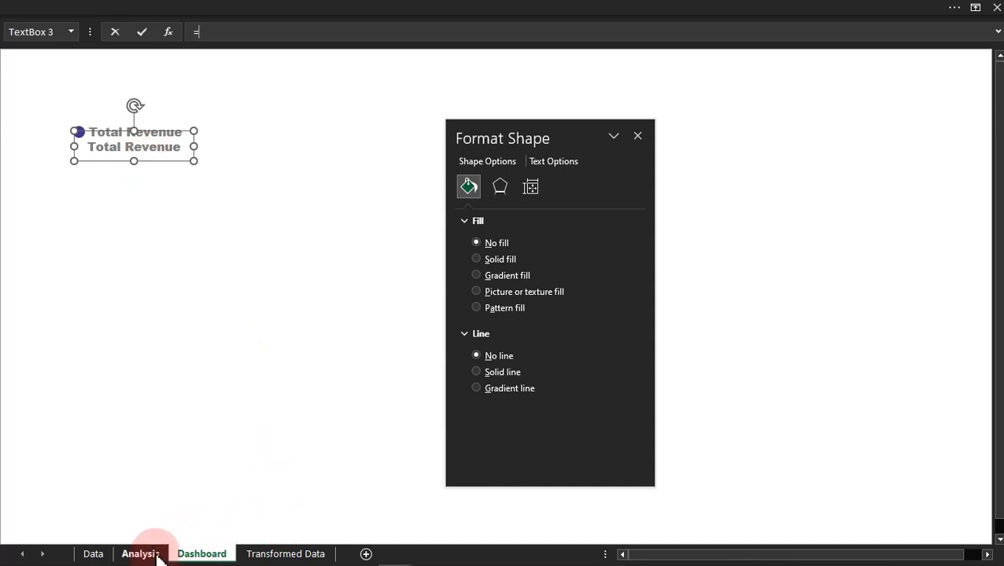
pyautogui.click(142, 554)
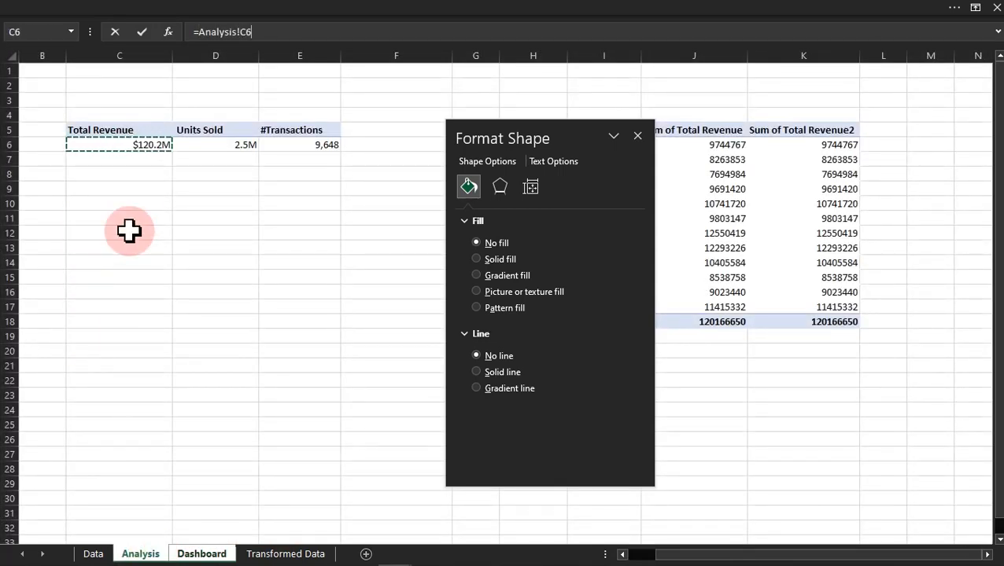
pyautogui.press('Return')
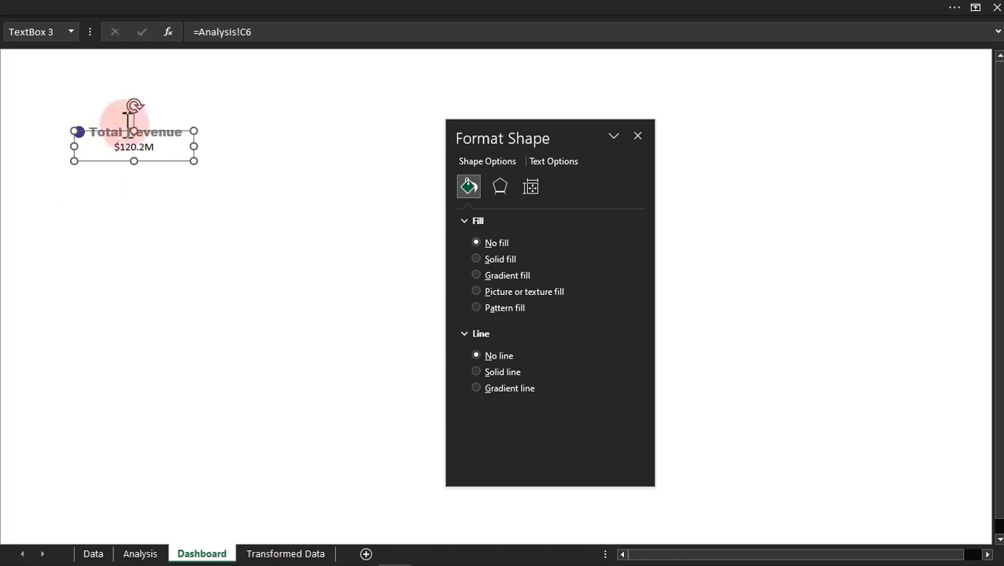
# Step: Set the font size of the linked revenue value text box to 28
pyautogui.click(224, 8)
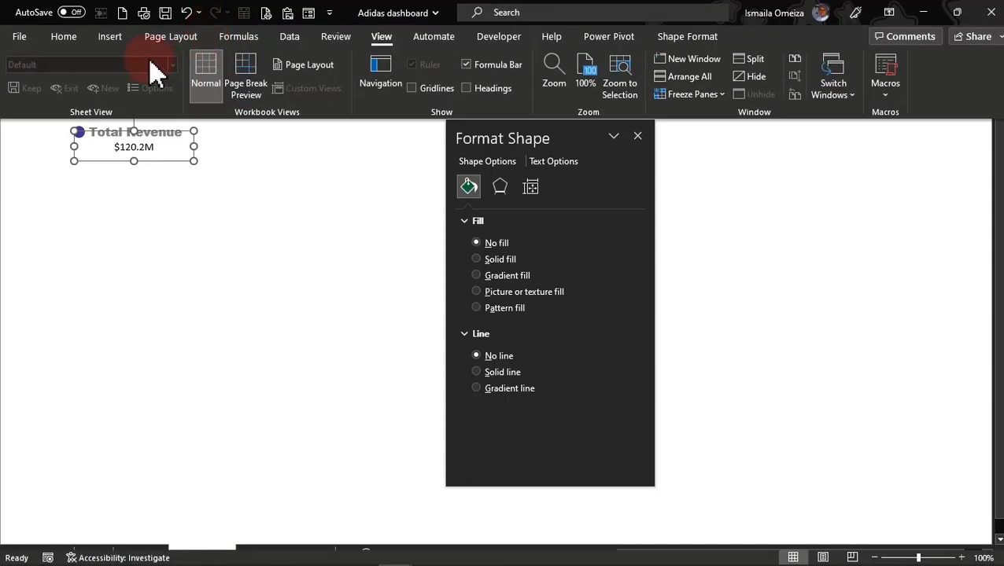
pyautogui.click(72, 36)
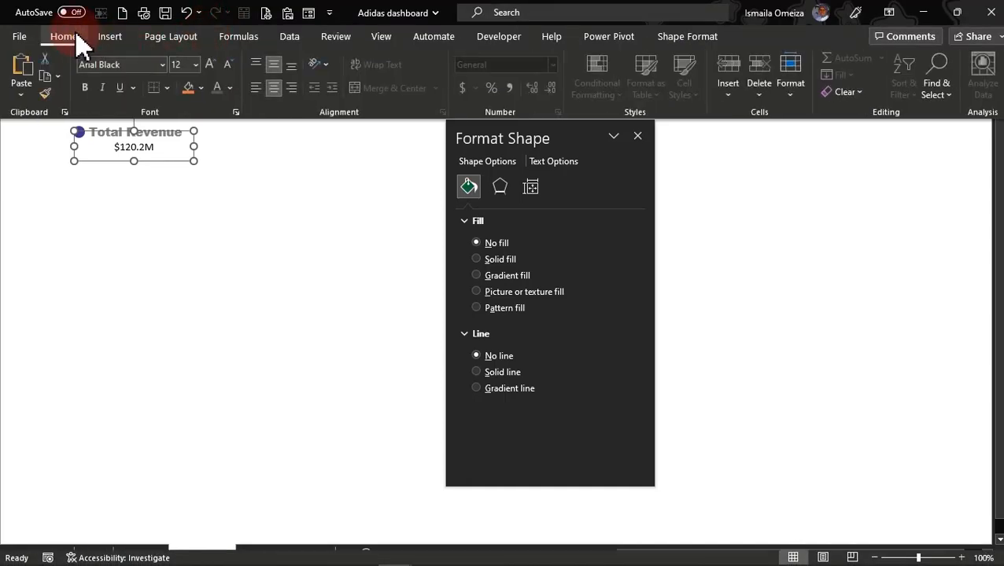
pyautogui.click(196, 65)
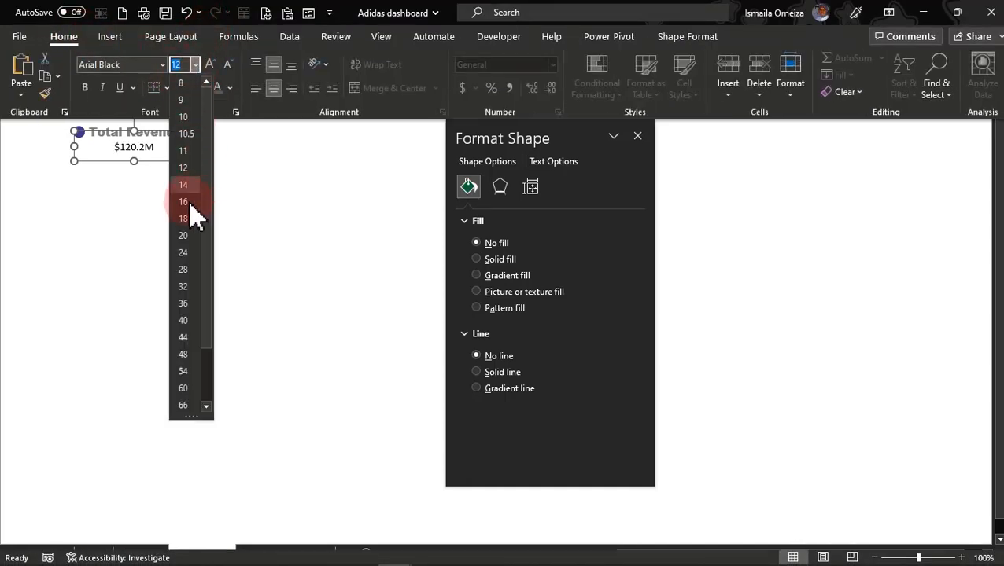
pyautogui.click(186, 269)
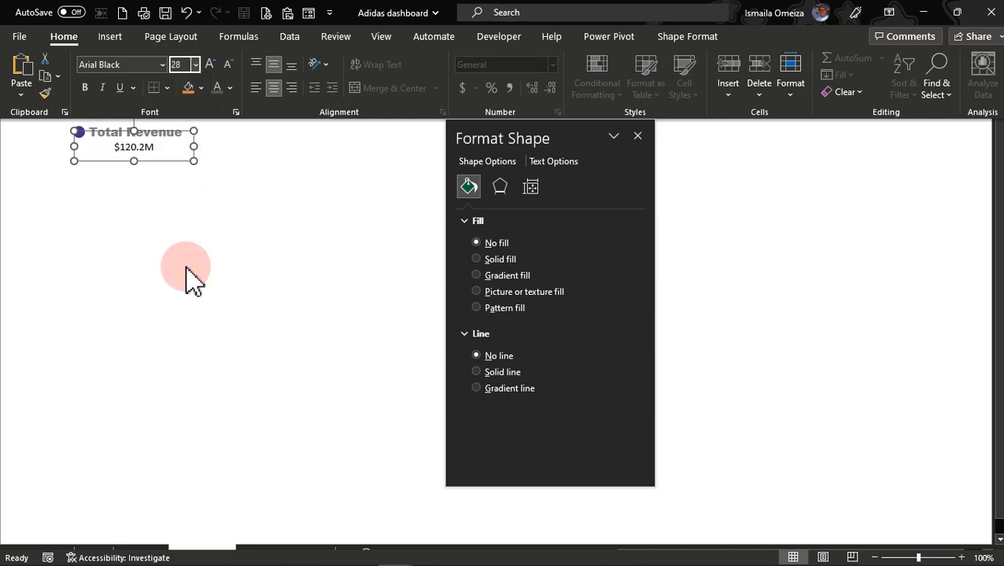
pyautogui.click(195, 66)
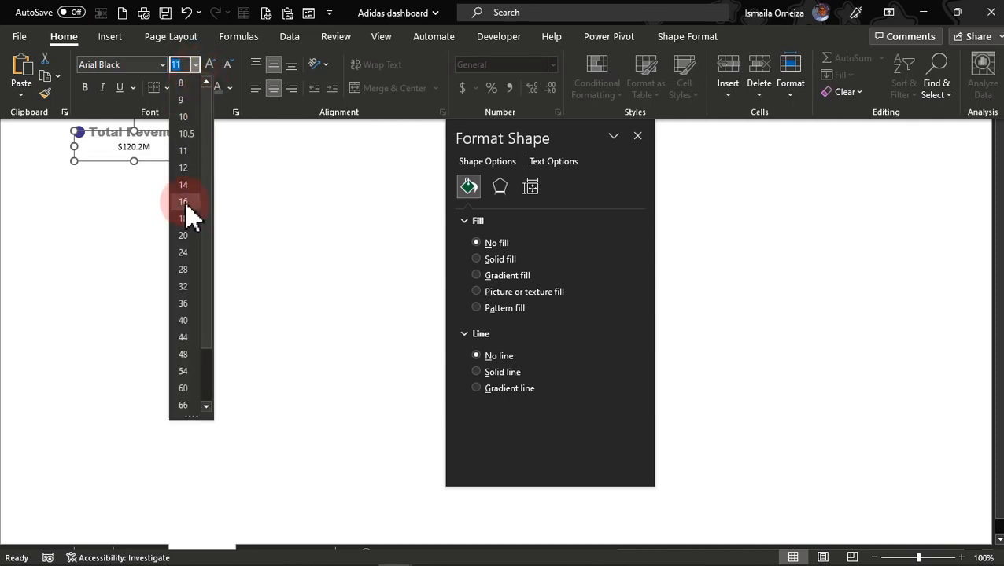
pyautogui.click(187, 270)
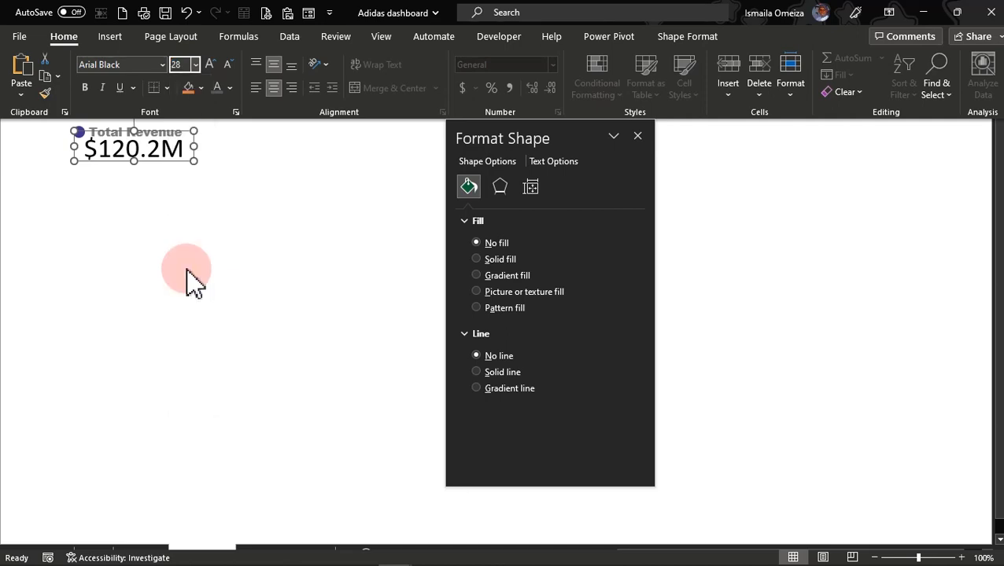
# Step: Increase the font size of the linked revenue value to 48
pyautogui.hotkey('ctrl', 'shift', 'F1')
pyautogui.click(166, 206)
pyautogui.click(167, 156)
pyautogui.click(199, 9)
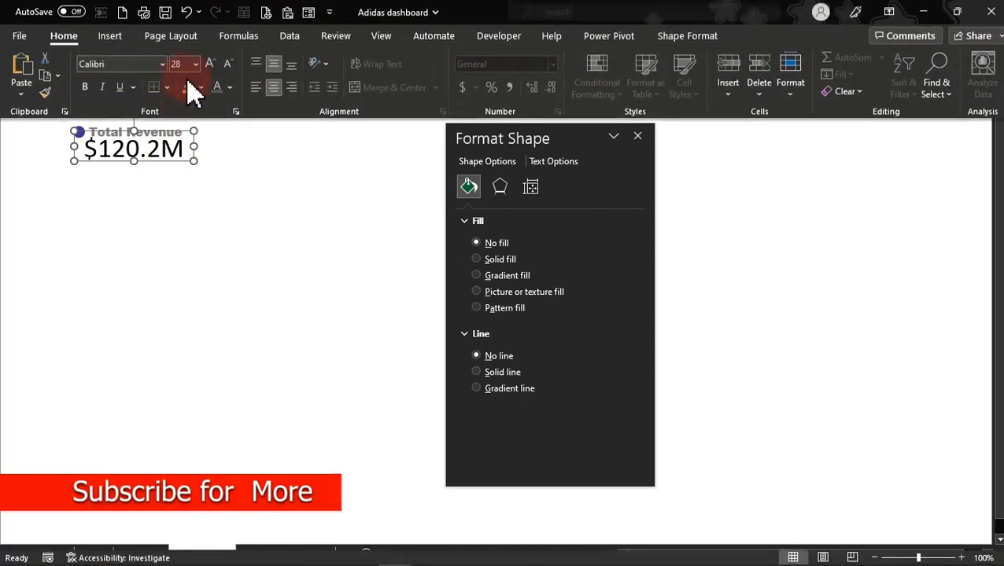
pyautogui.click(196, 63)
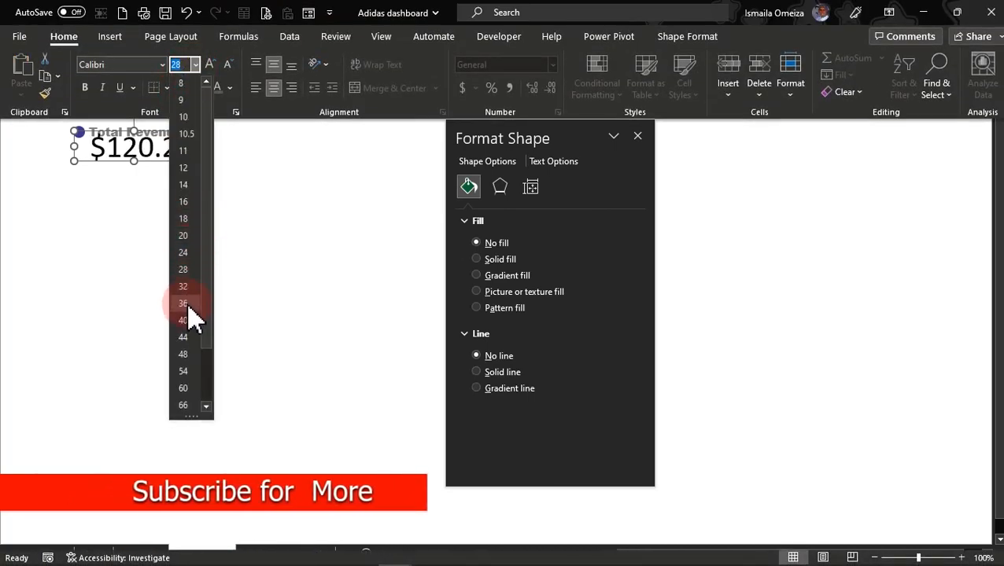
pyautogui.click(187, 354)
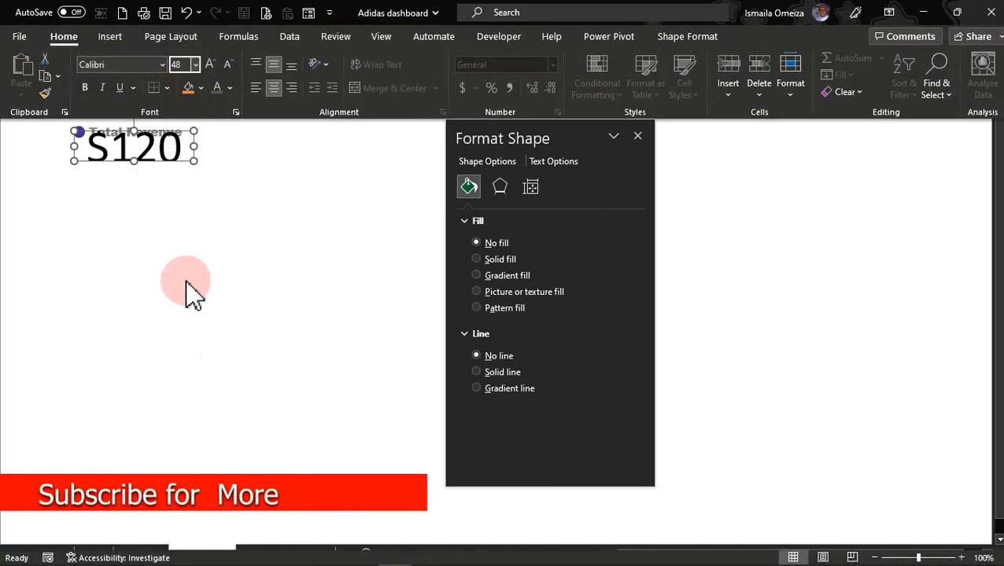
# Step: Colour the revenue value in the circle's dark purple and enlarge its text box to fit the whole value
pyautogui.click(229, 88)
pyautogui.click(216, 288)
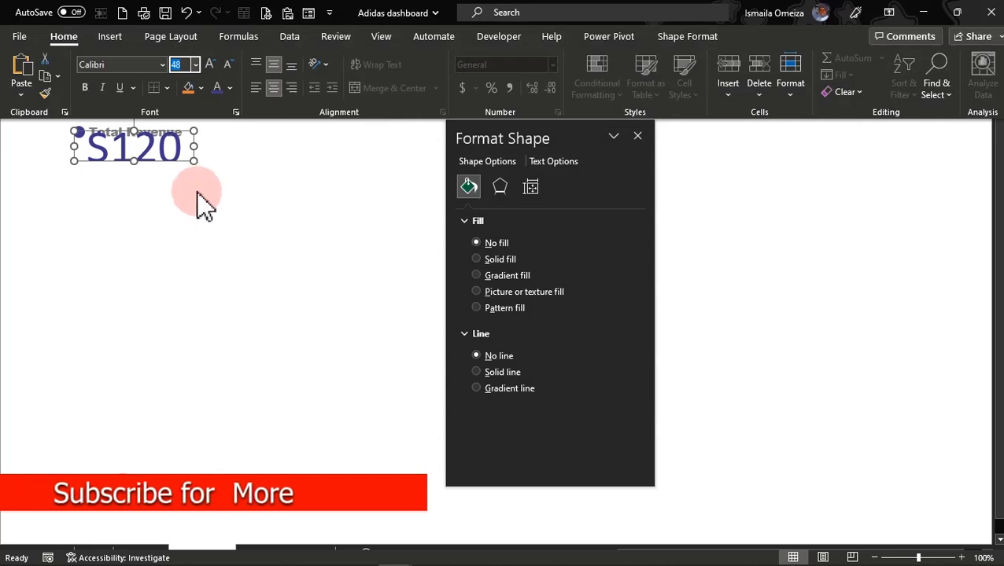
pyautogui.click(189, 160)
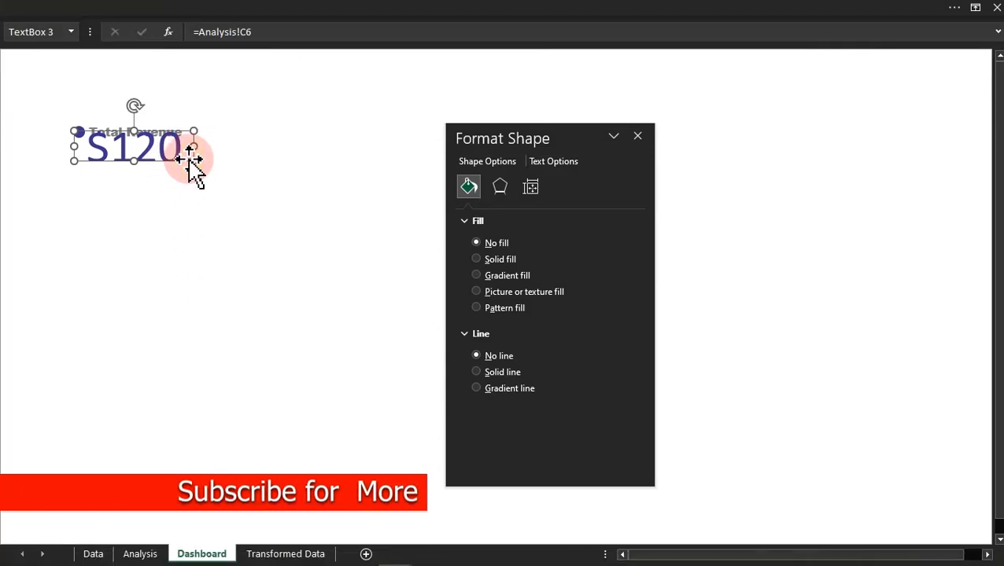
pyautogui.moveTo(193, 159); pyautogui.dragTo(221, 189)
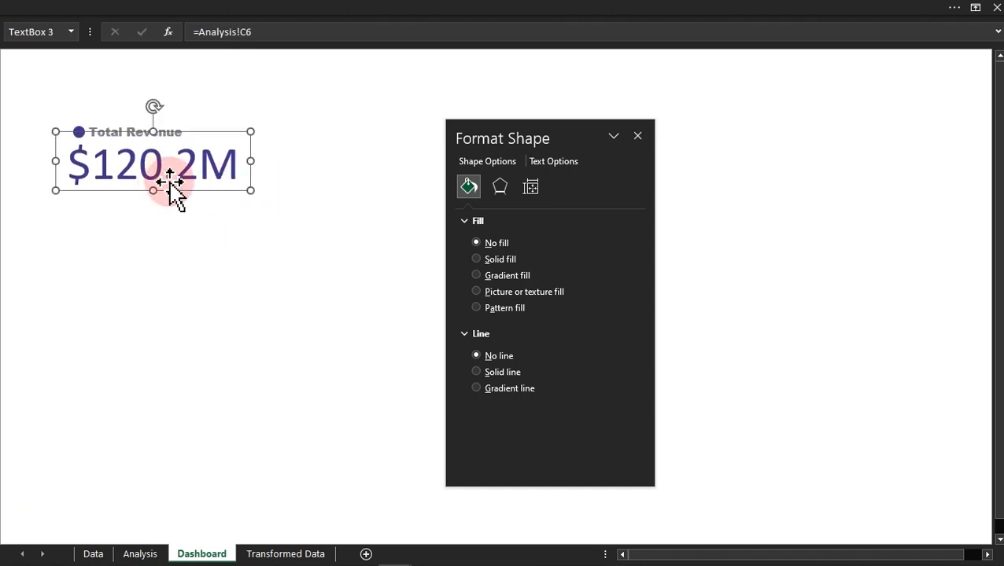
# Step: Change the revenue value's font to Arial Black and reduce its size to 40
pyautogui.click(231, 9)
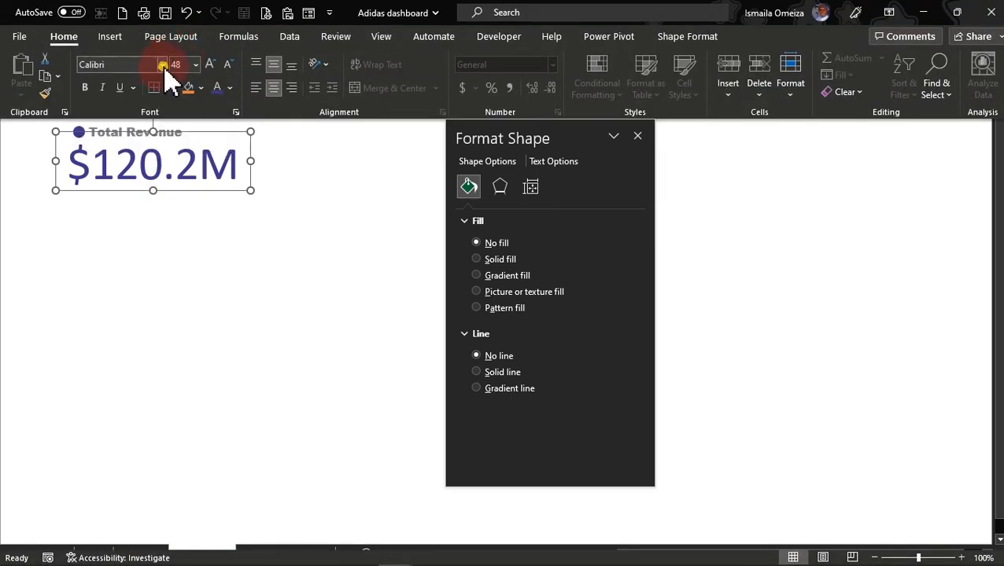
pyautogui.click(163, 66)
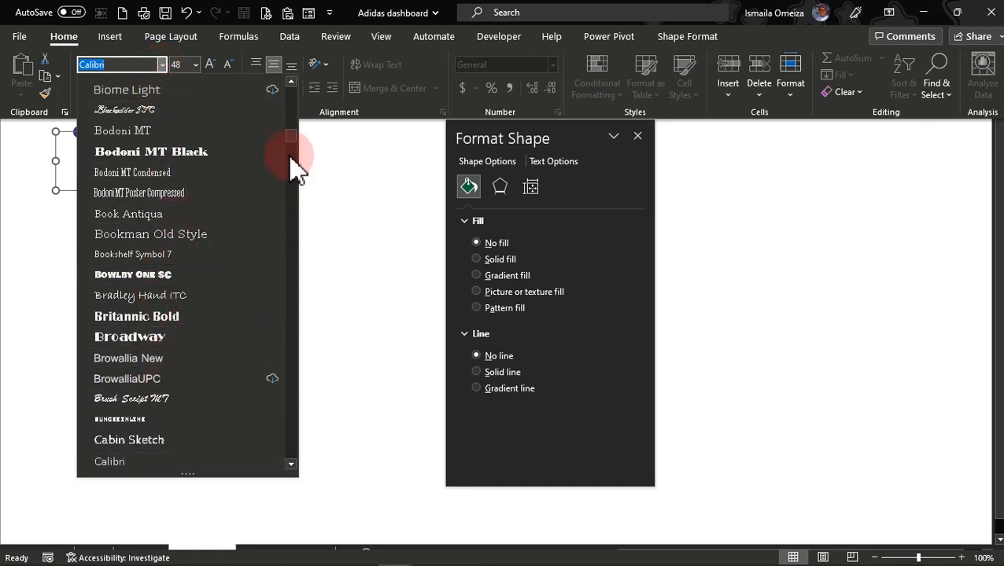
pyautogui.moveTo(290, 135); pyautogui.dragTo(303, 110)
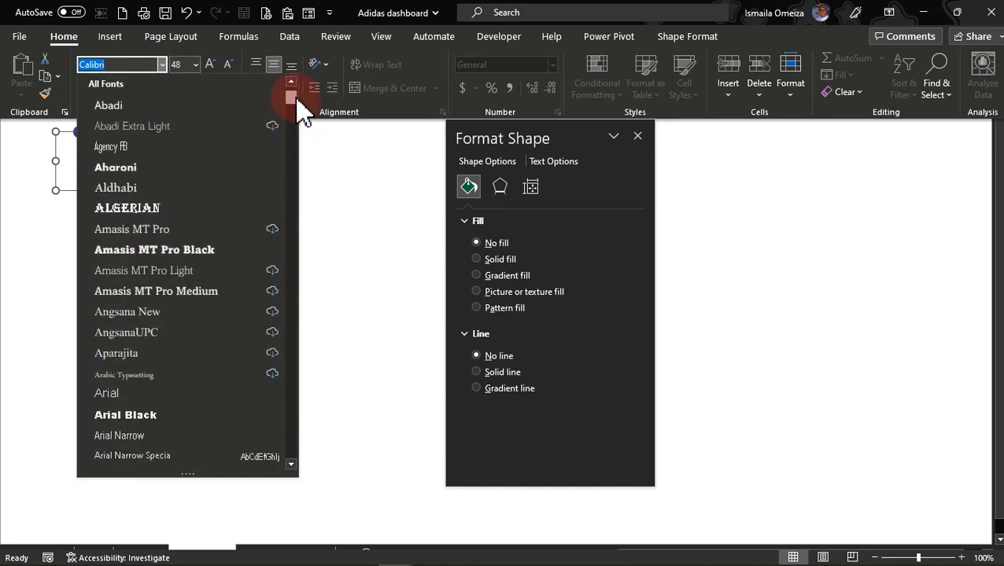
pyautogui.click(151, 417)
pyautogui.click(228, 67)
pyautogui.click(228, 68)
pyautogui.click(228, 67)
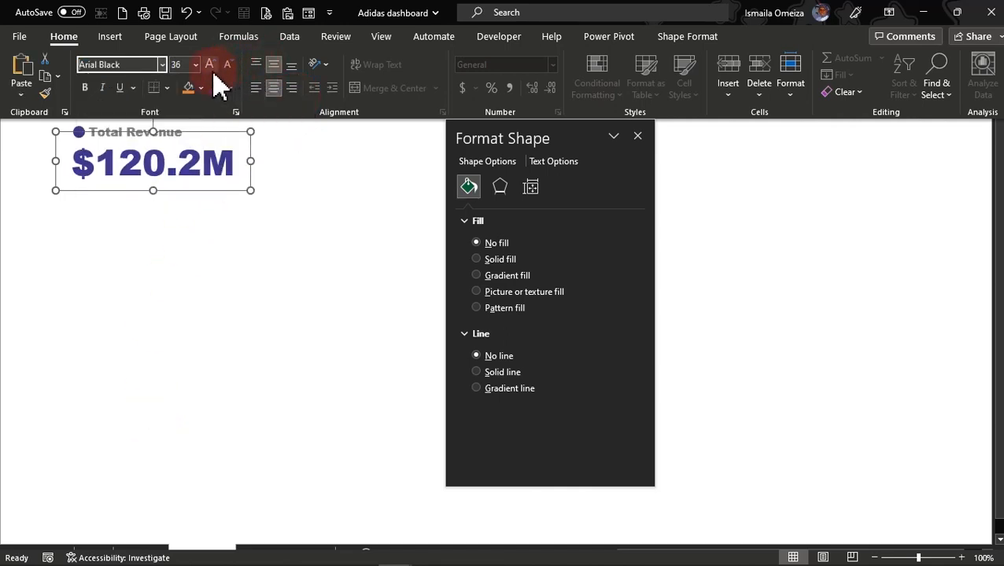
pyautogui.click(210, 66)
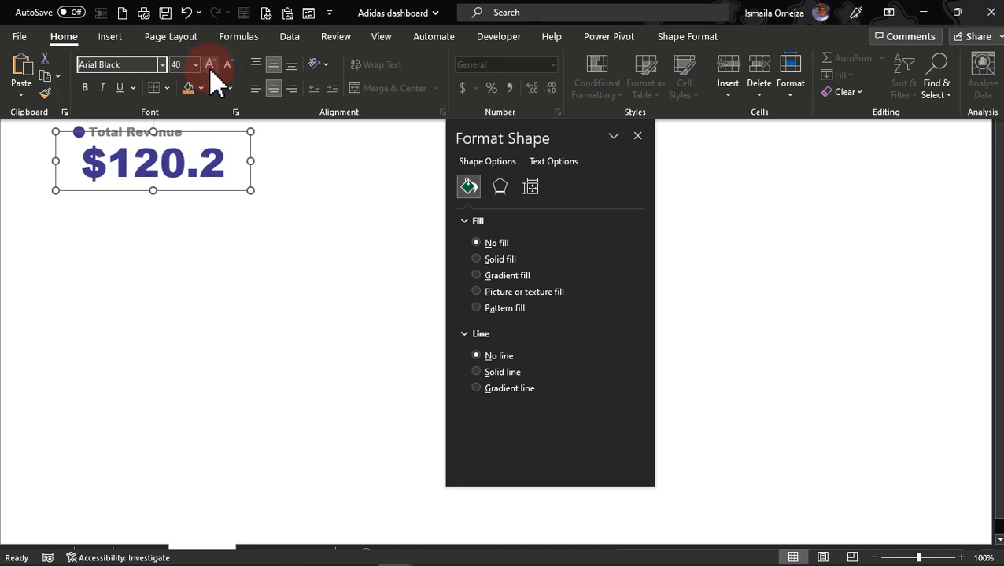
# Step: Widen the revenue value text box to fit the full value and shift it slightly to the right
pyautogui.moveTo(250, 161); pyautogui.dragTo(262, 155)
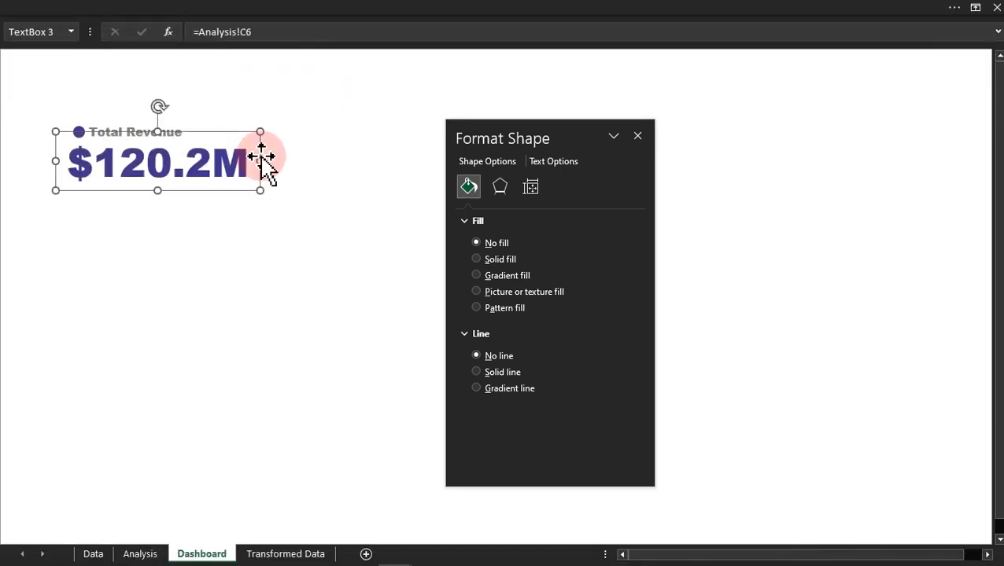
pyautogui.moveTo(225, 190)
pyautogui.mouseDown()
pyautogui.moveTo(199, 188)
pyautogui.moveTo(222, 181)
pyautogui.moveTo(237, 193)
pyautogui.mouseUp()
pyautogui.click(189, 273)
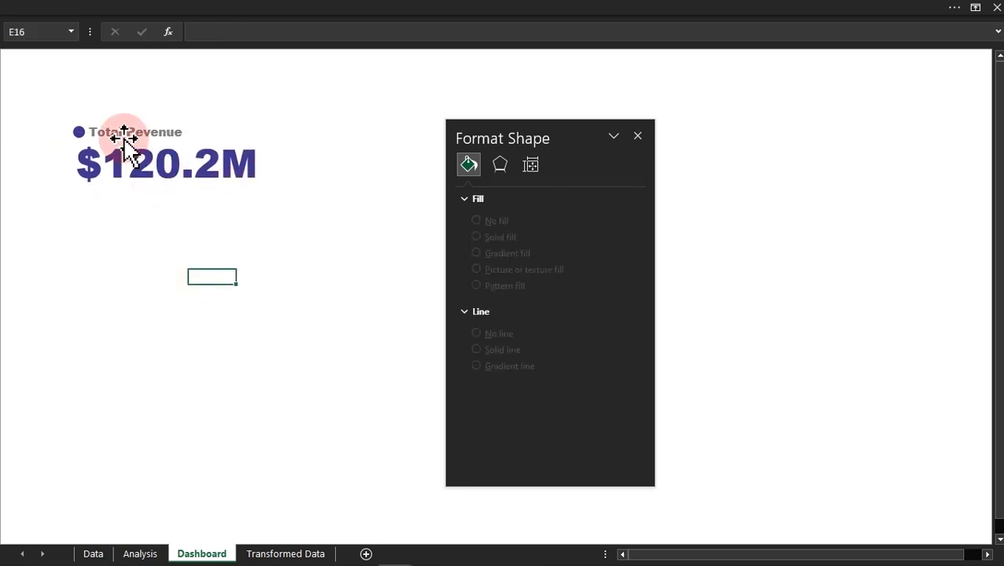
# Step: Move the purple circle and the Total Revenue label together so they sit centred just above the revenue value
pyautogui.click(78, 131)
pyautogui.keyDown('shift'); pyautogui.click(138, 132); pyautogui.keyUp('shift')
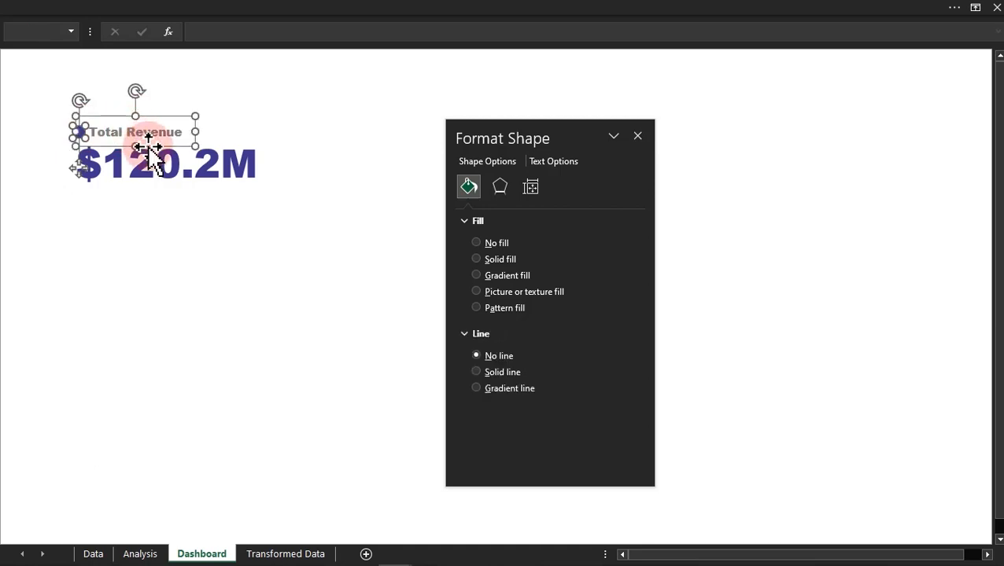
pyautogui.moveTo(149, 146); pyautogui.dragTo(156, 145)
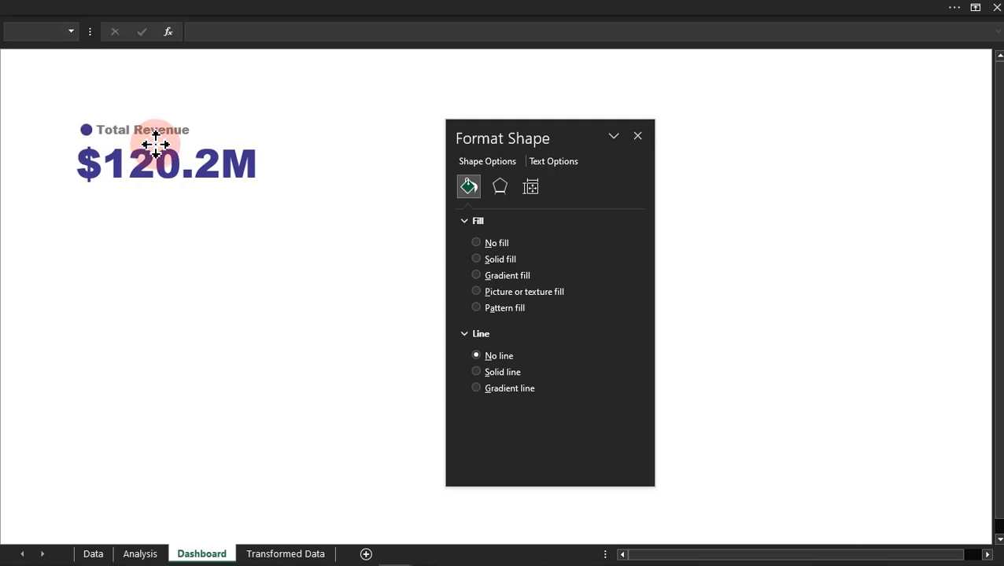
pyautogui.moveTo(156, 145); pyautogui.dragTo(155, 145)
pyautogui.click(193, 254)
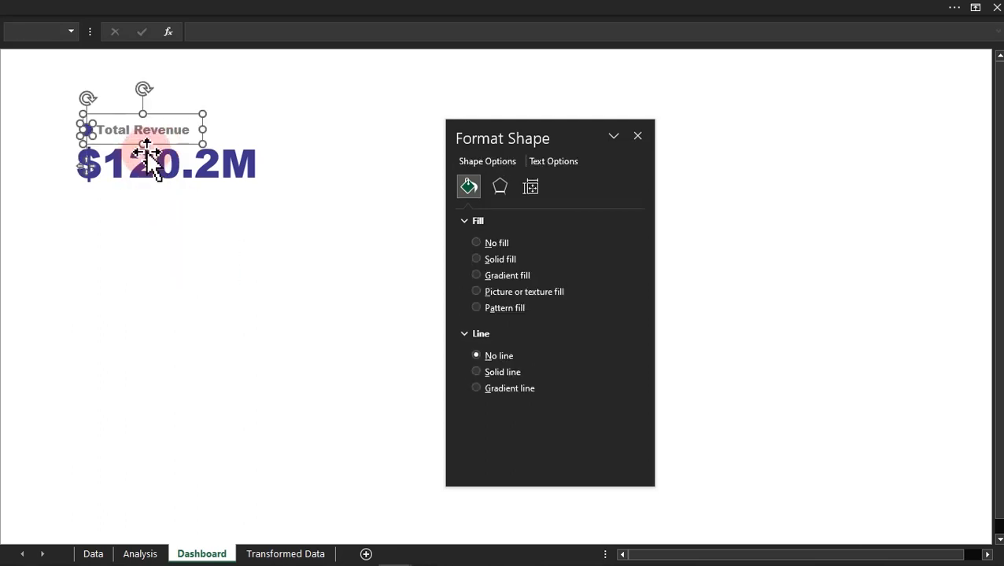
pyautogui.moveTo(143, 146); pyautogui.dragTo(197, 155)
pyautogui.click(197, 244)
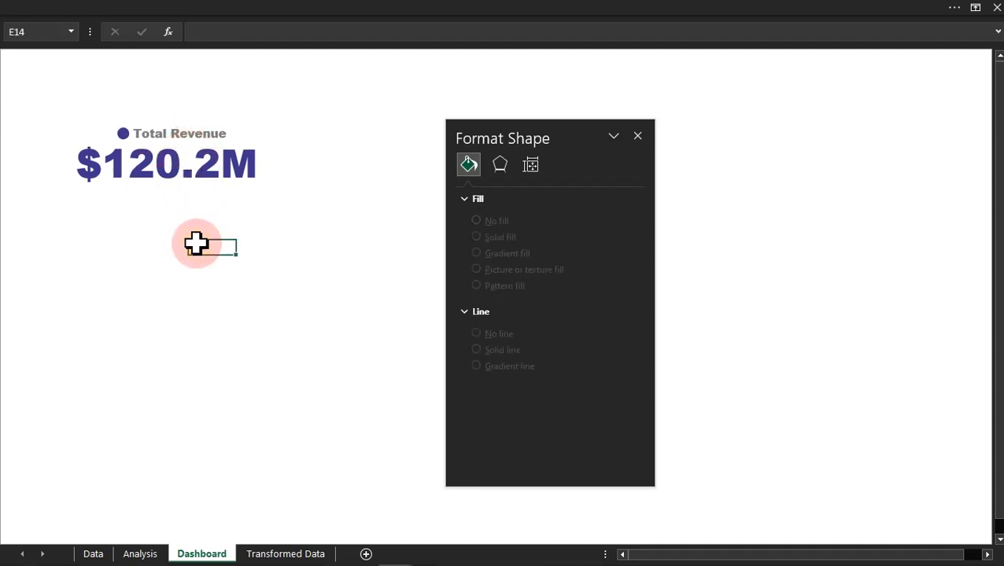
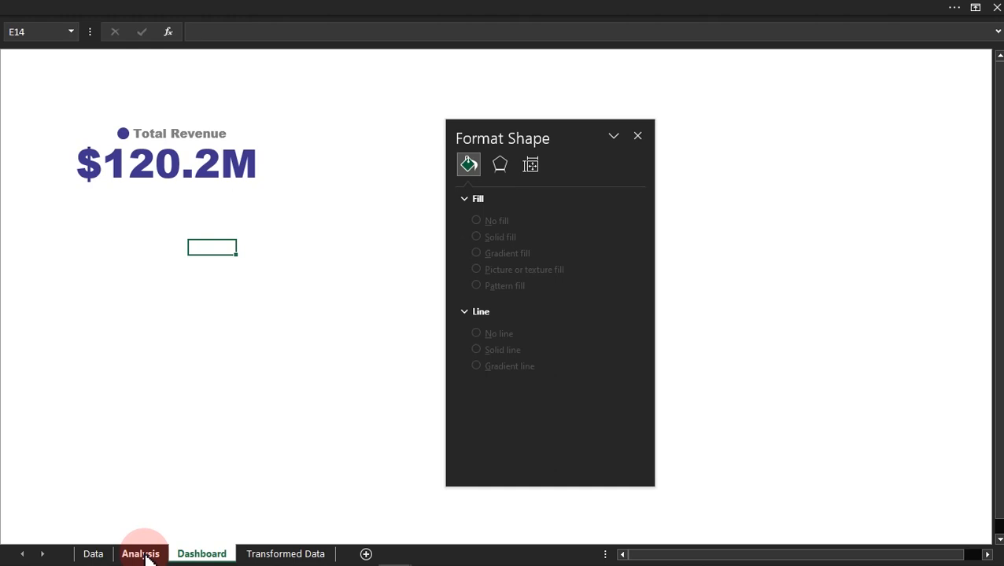
# Step: Duplicate the Total Revenue, Units Sold and #Transactions PivotTable on the Analysis sheet, placing the copy at C12
pyautogui.click(138, 554)
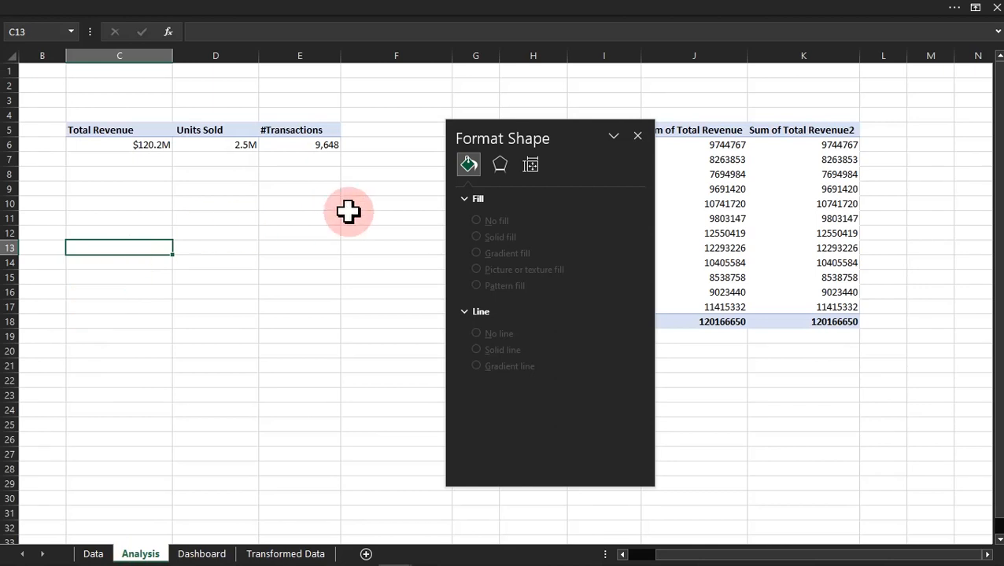
pyautogui.click(636, 135)
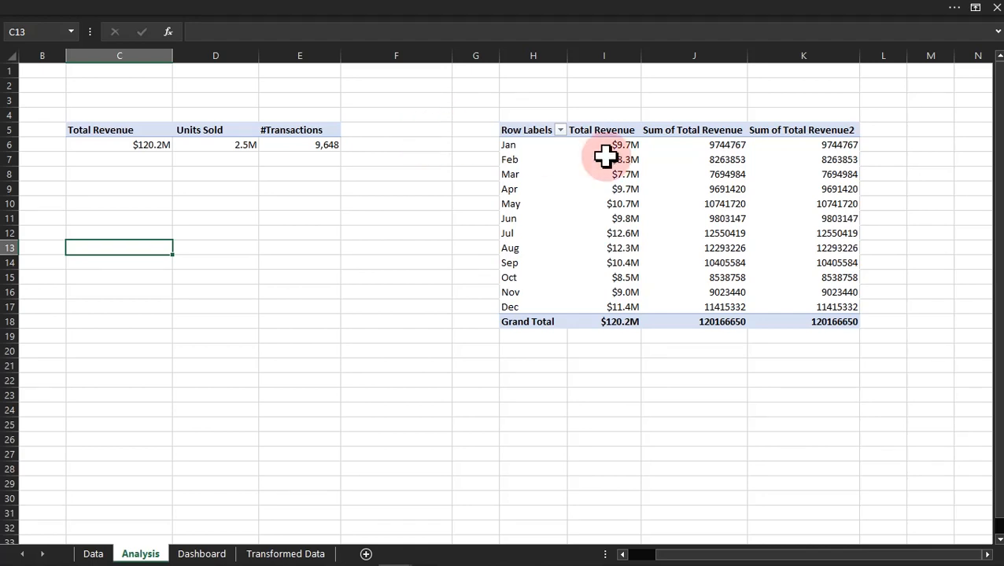
pyautogui.moveTo(101, 132); pyautogui.dragTo(337, 157)
pyautogui.hotkey('ctrl', 'c')
pyautogui.click(103, 235)
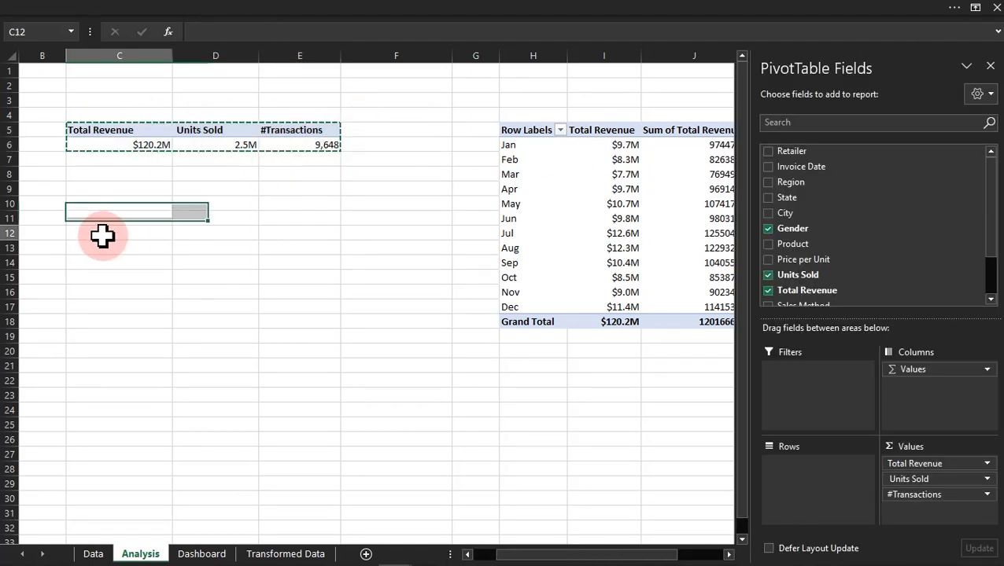
pyautogui.hotkey('ctrl', 'v')
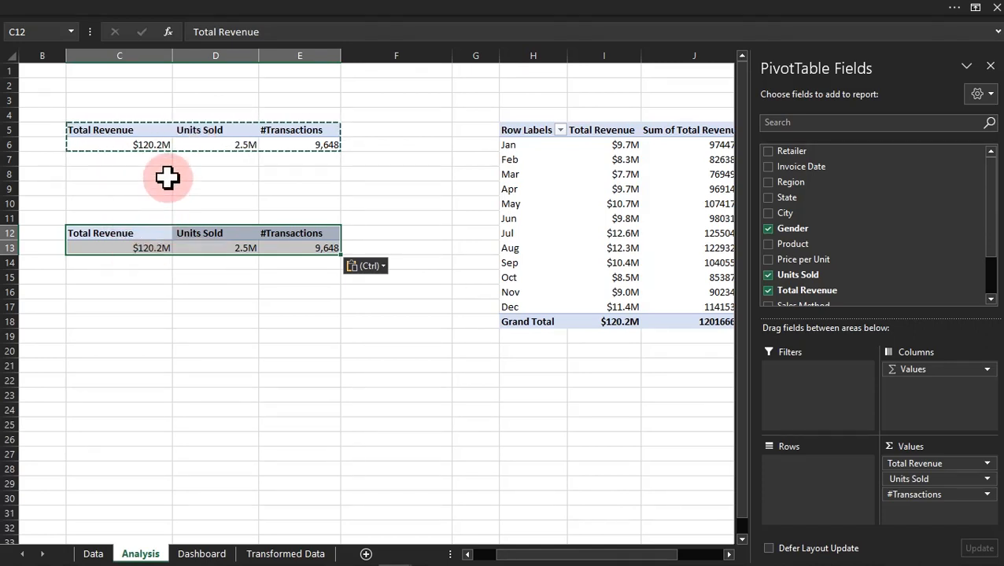
pyautogui.click(163, 140)
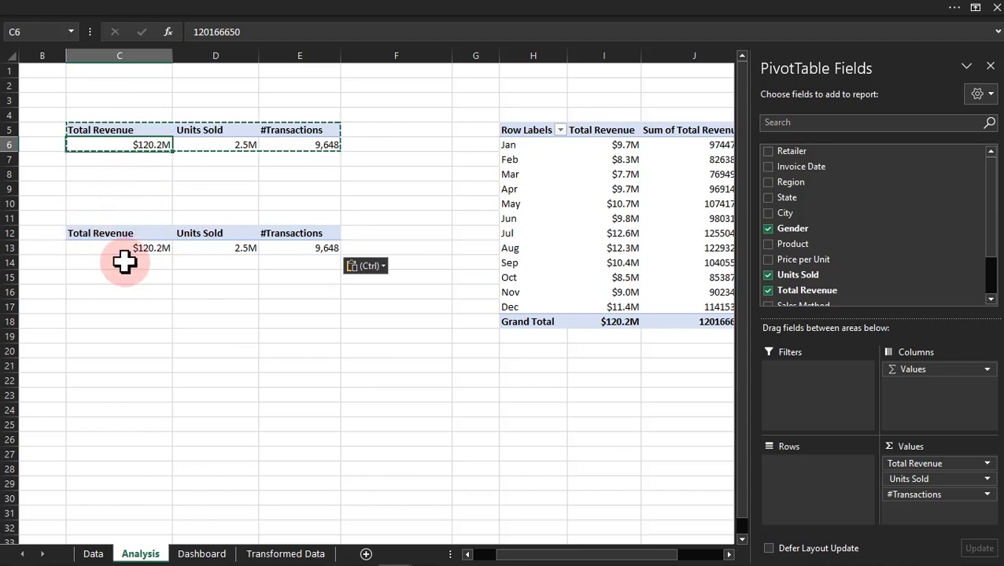
# Step: Remove all value fields from the copied PivotTable at C12 and add Month Name to its rows
pyautogui.click(169, 228)
pyautogui.moveTo(951, 460); pyautogui.dragTo(582, 519)
pyautogui.moveTo(901, 492); pyautogui.dragTo(739, 527)
pyautogui.moveTo(913, 468); pyautogui.dragTo(602, 449)
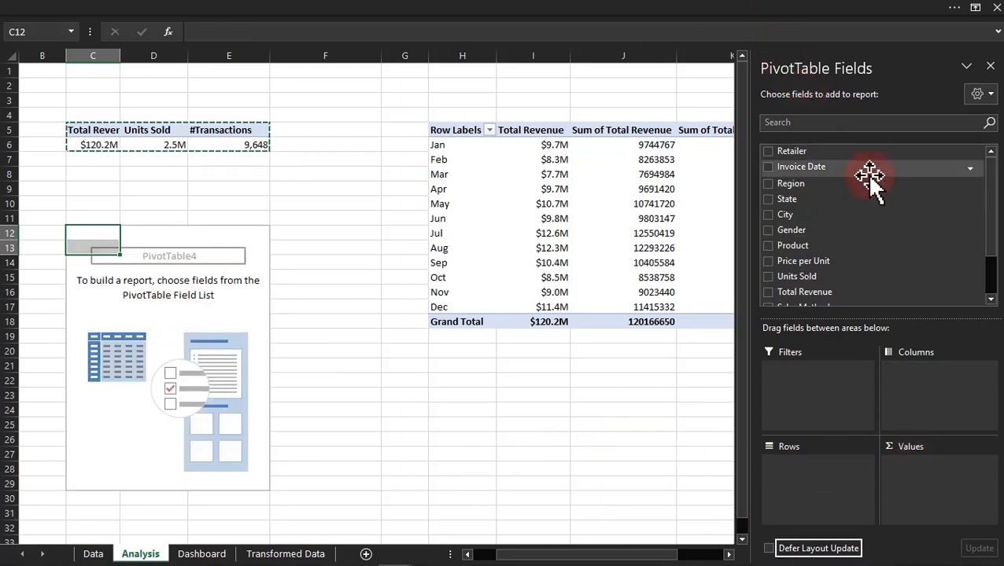
pyautogui.moveTo(985, 186); pyautogui.dragTo(988, 246)
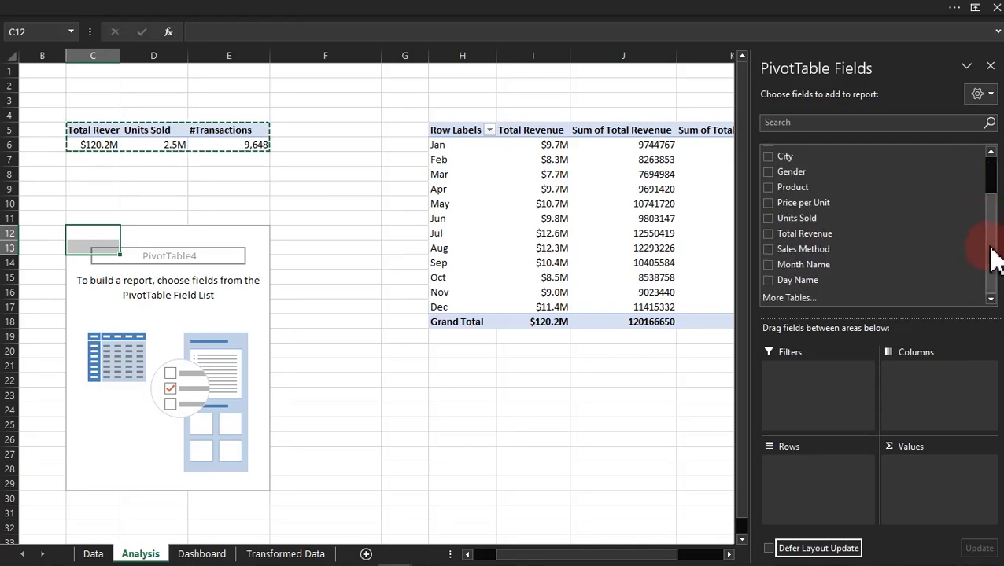
pyautogui.click(768, 265)
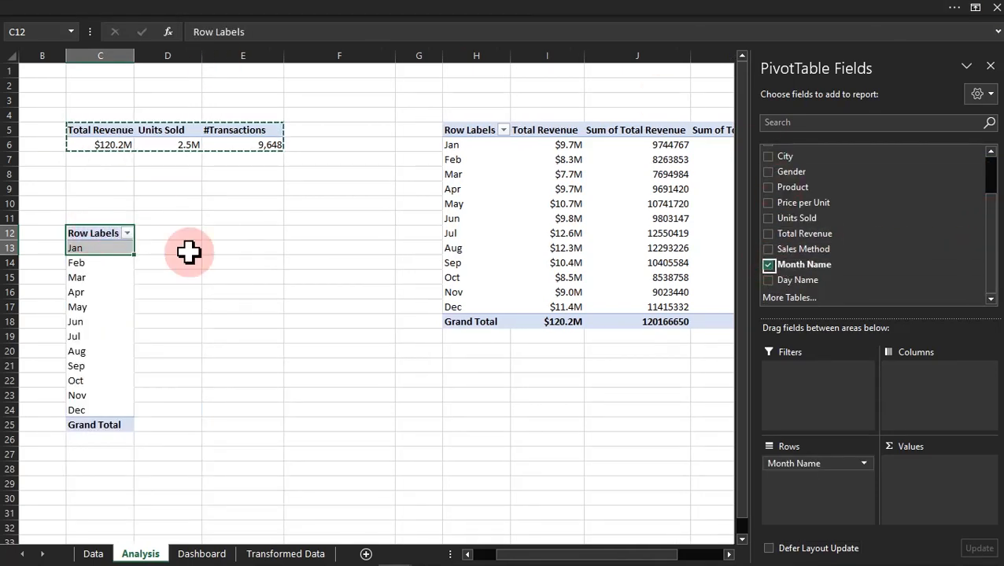
# Step: Add a Month Name slicer for the copied PivotTable and place it just below the #Transactions value
pyautogui.rightClick(800, 267)
pyautogui.click(834, 342)
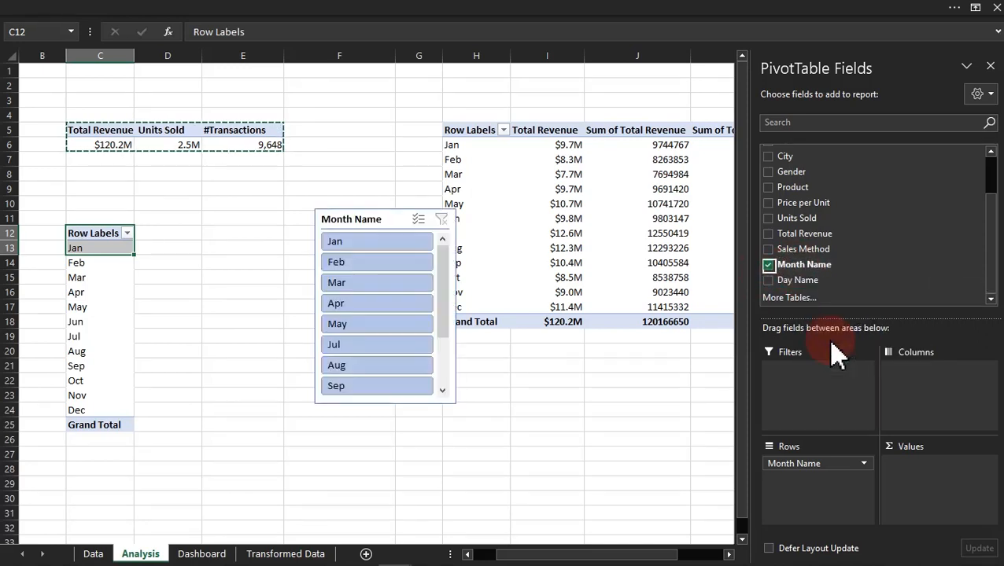
pyautogui.moveTo(381, 219); pyautogui.dragTo(293, 170)
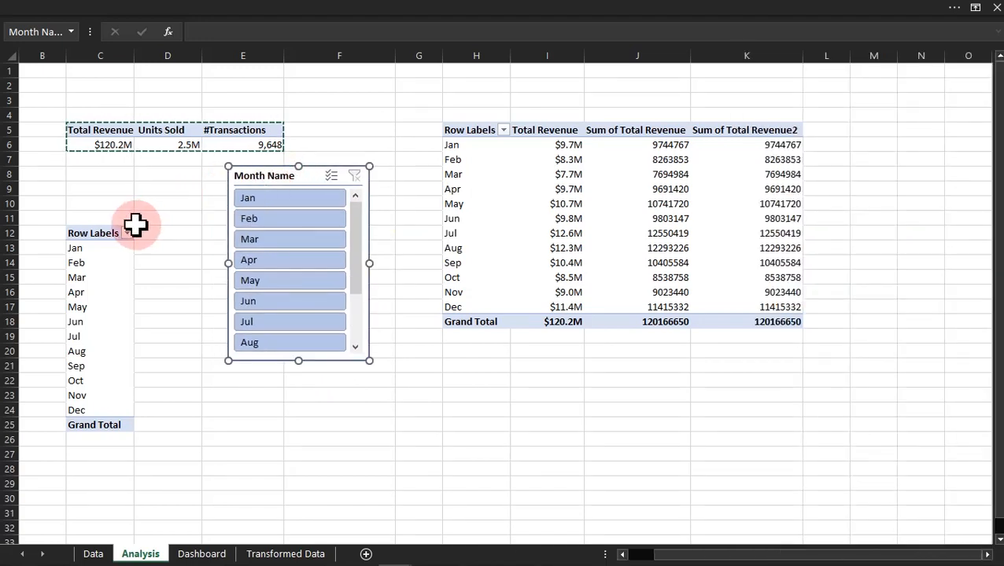
# Step: Turn off grand totals for rows and columns in the month PivotTable and show it in tabular form
pyautogui.click(116, 249)
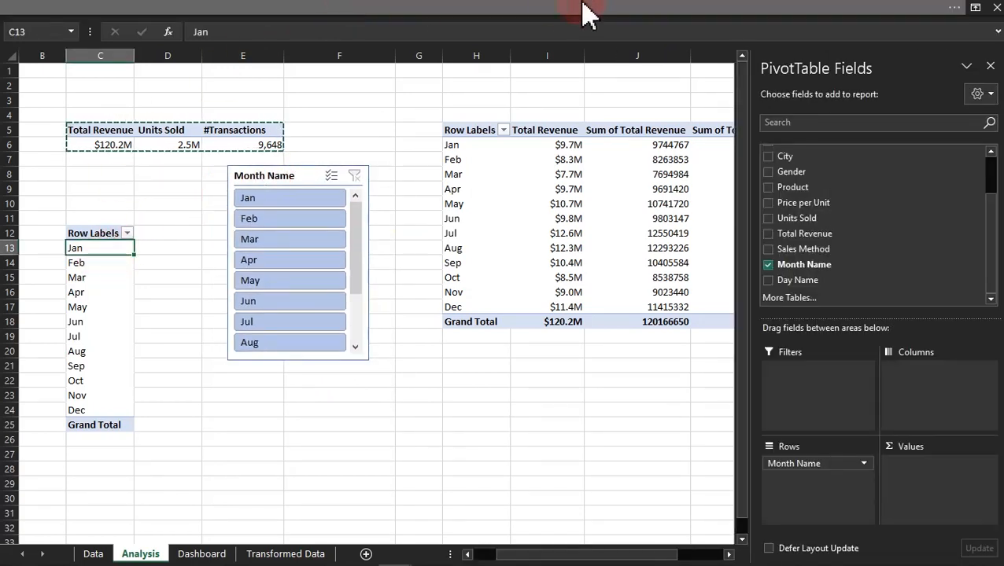
pyautogui.click(589, 15)
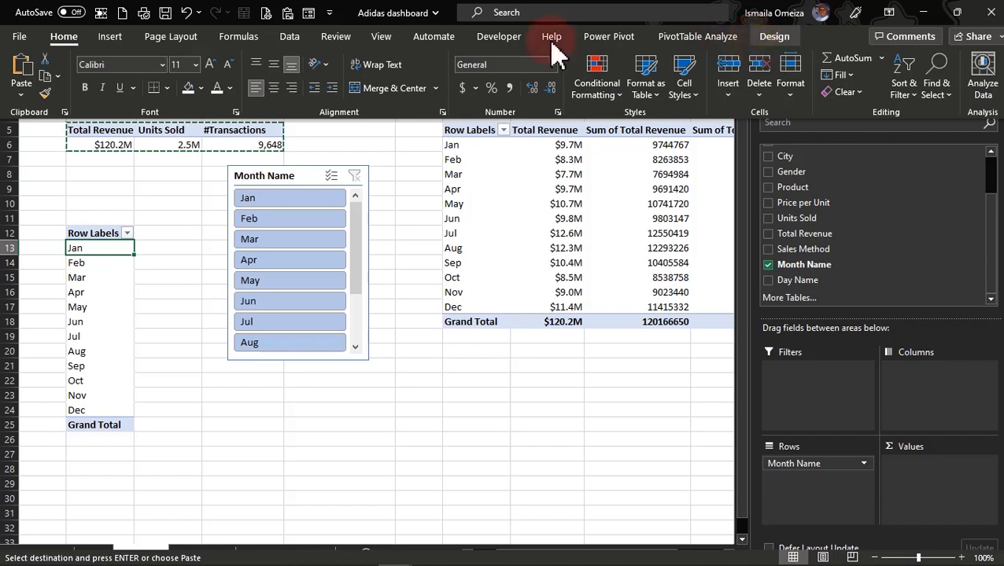
pyautogui.click(71, 100)
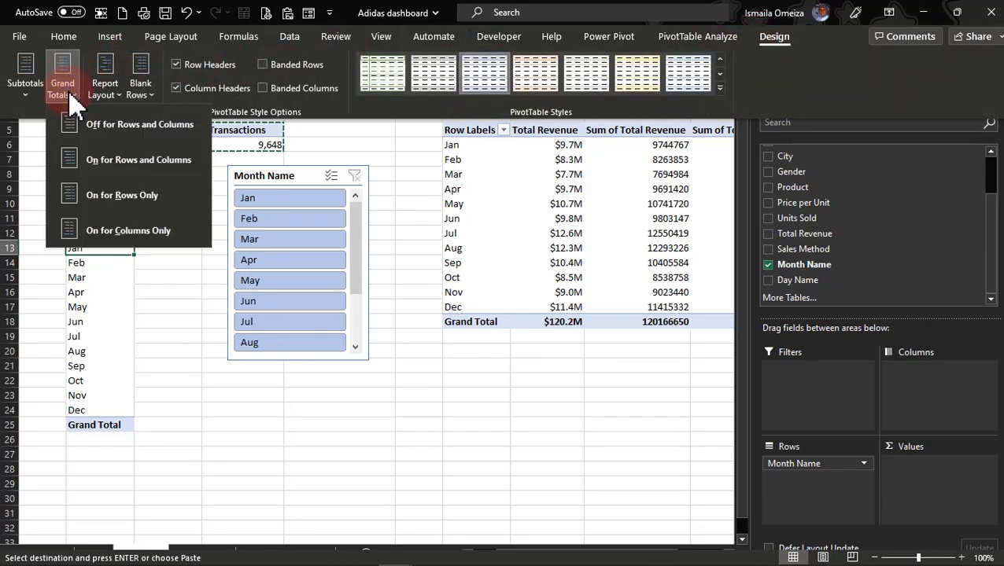
pyautogui.click(143, 131)
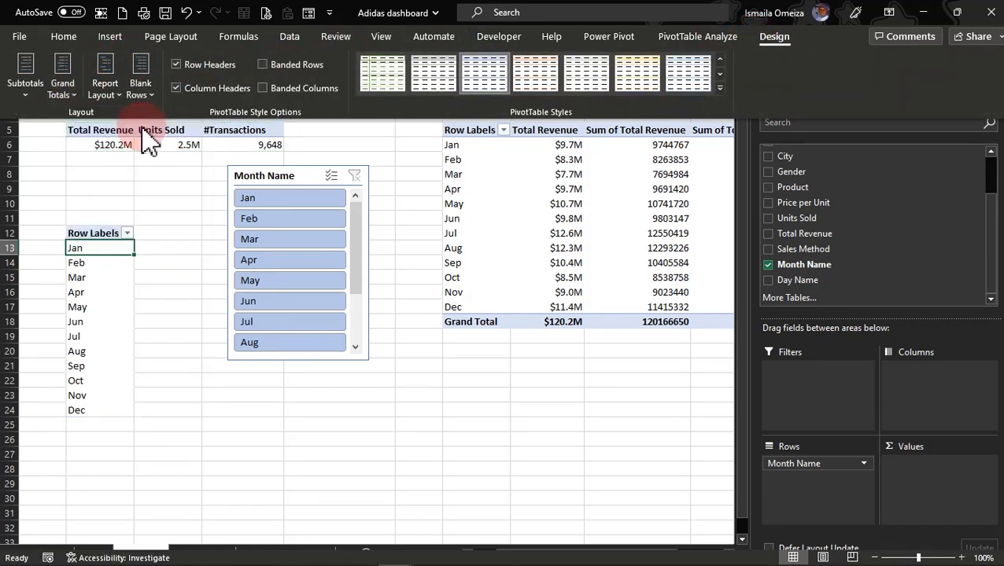
pyautogui.click(116, 98)
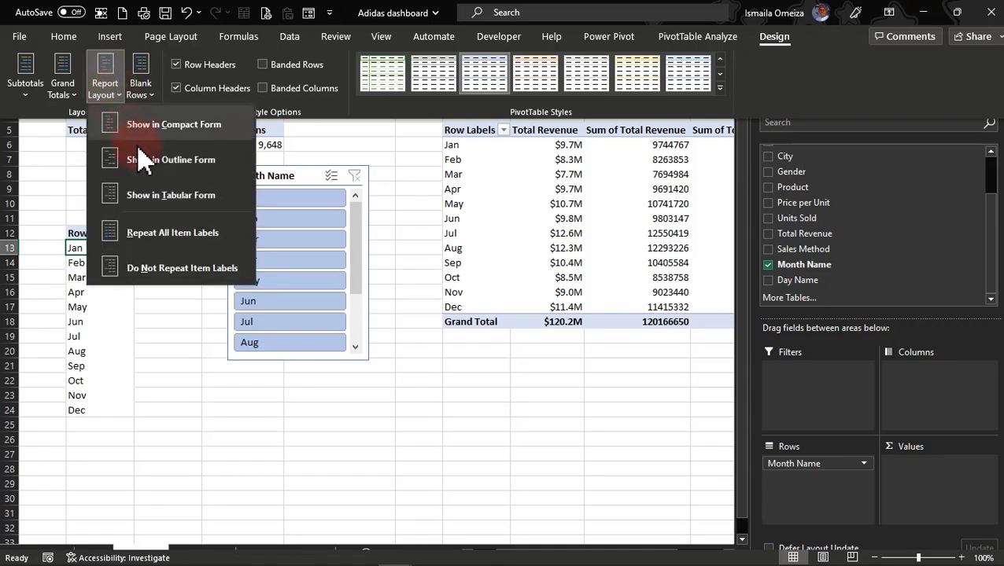
pyautogui.click(147, 202)
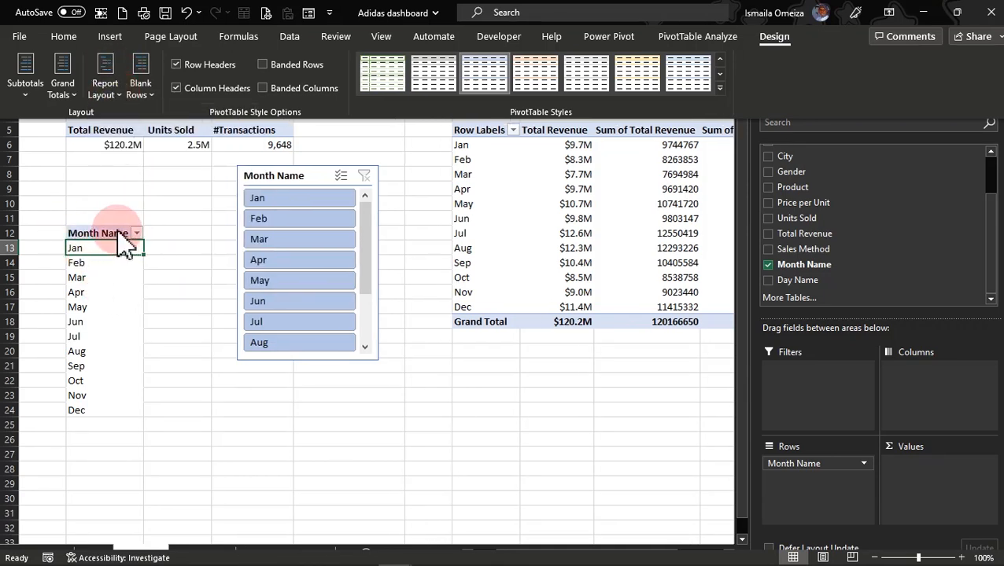
pyautogui.click(171, 291)
pyautogui.click(117, 286)
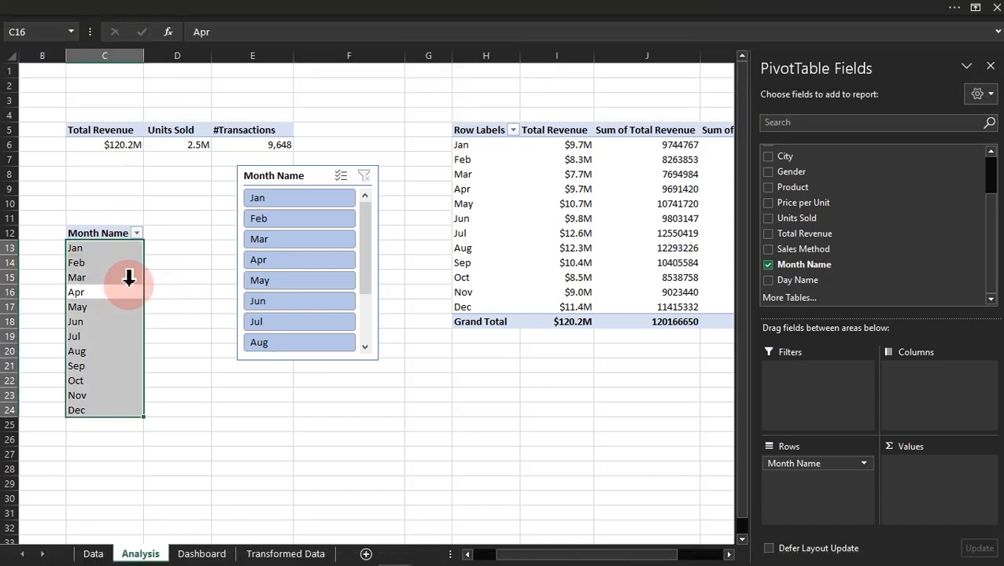
# Step: Test the Month Name slicer by filtering to single months such as Mar, Feb, Jan and May, and clear the filter
pyautogui.click(291, 239)
pyautogui.click(287, 220)
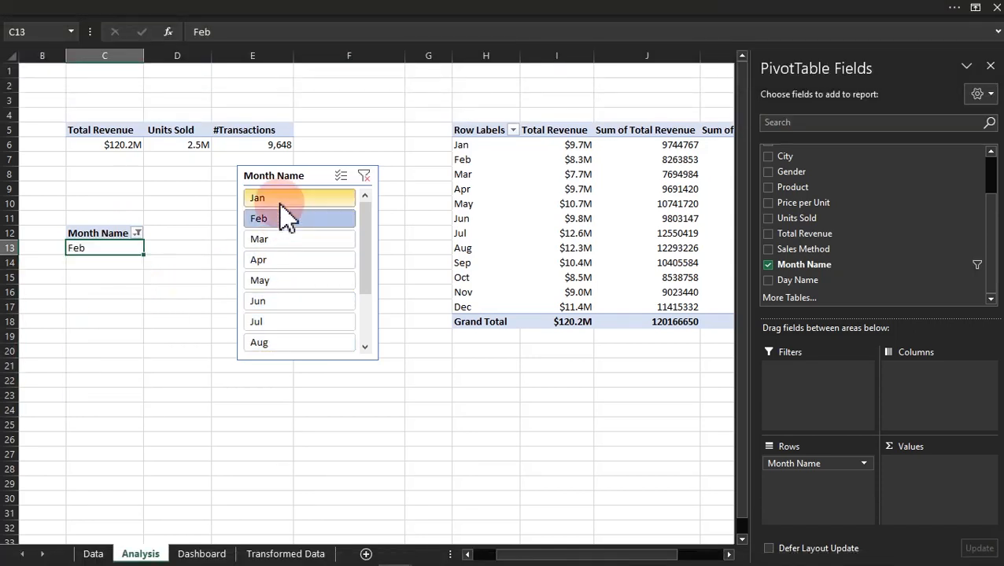
pyautogui.click(285, 199)
pyautogui.click(291, 281)
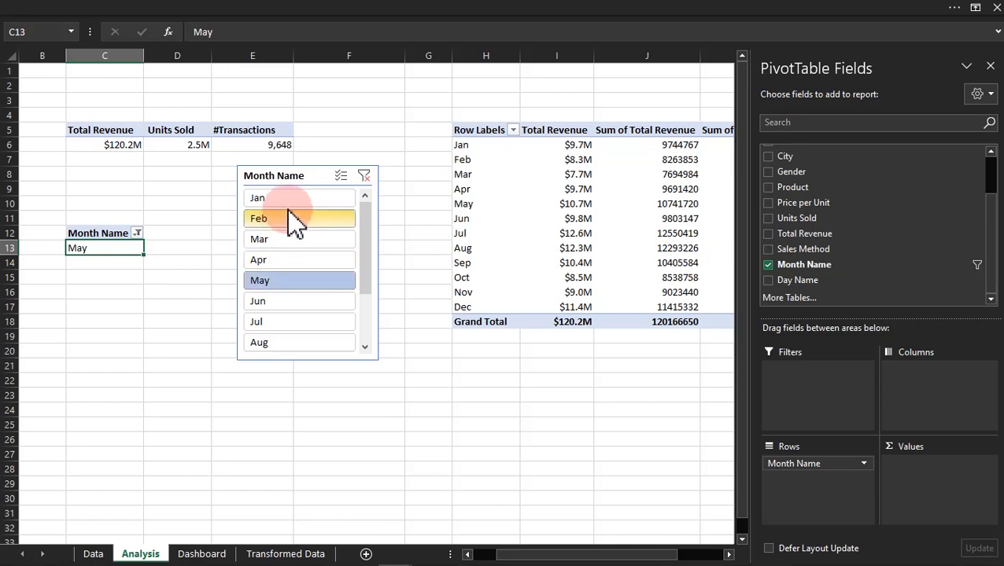
pyautogui.click(288, 221)
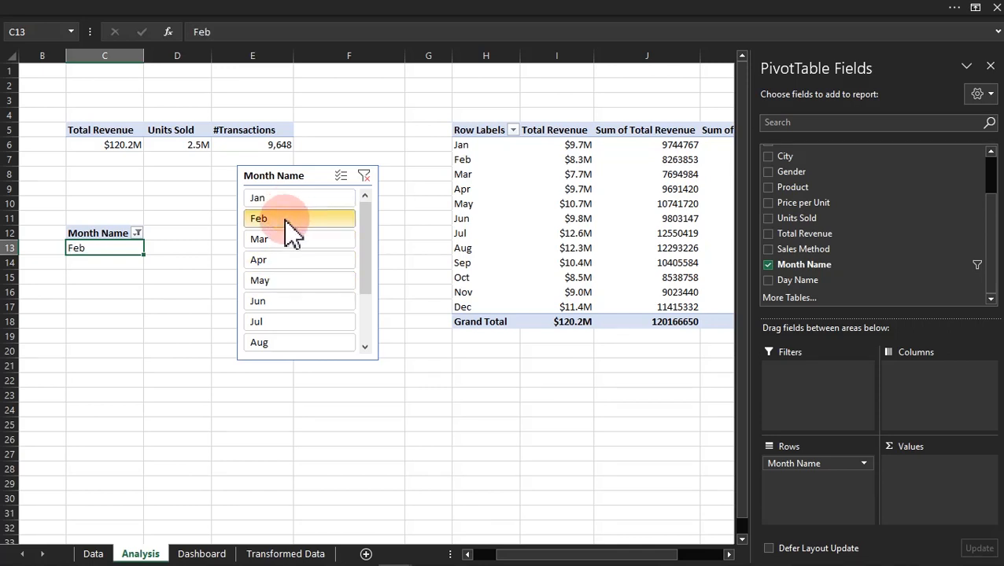
pyautogui.click(364, 176)
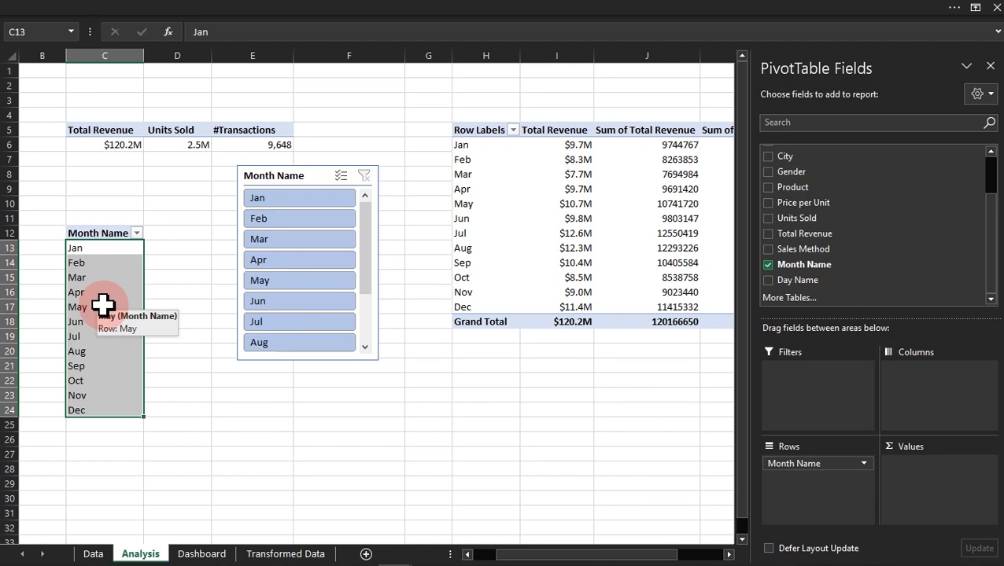
# Step: Open the Table1 query for editing in the Power Query Editor
pyautogui.click(392, 6)
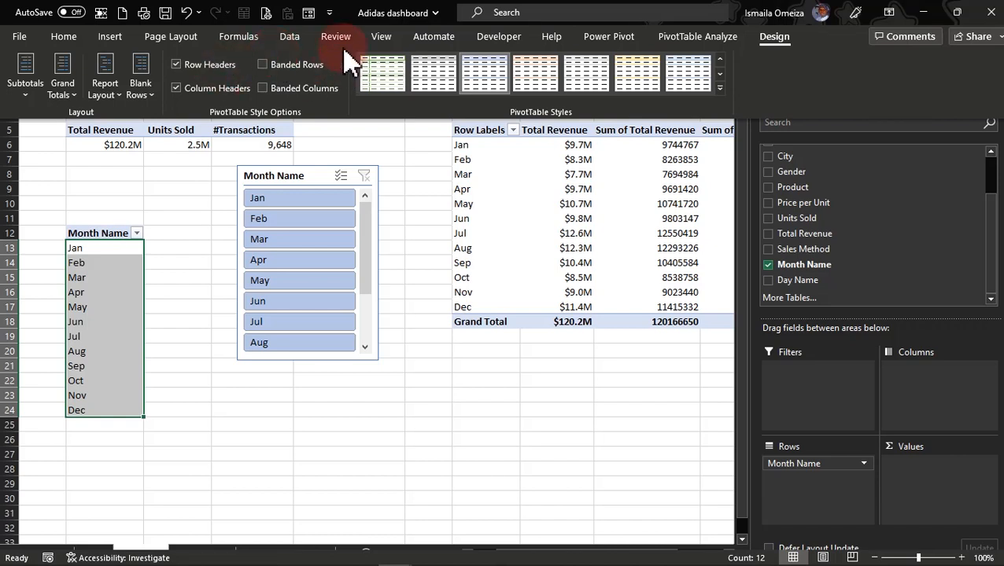
pyautogui.click(289, 37)
pyautogui.click(313, 71)
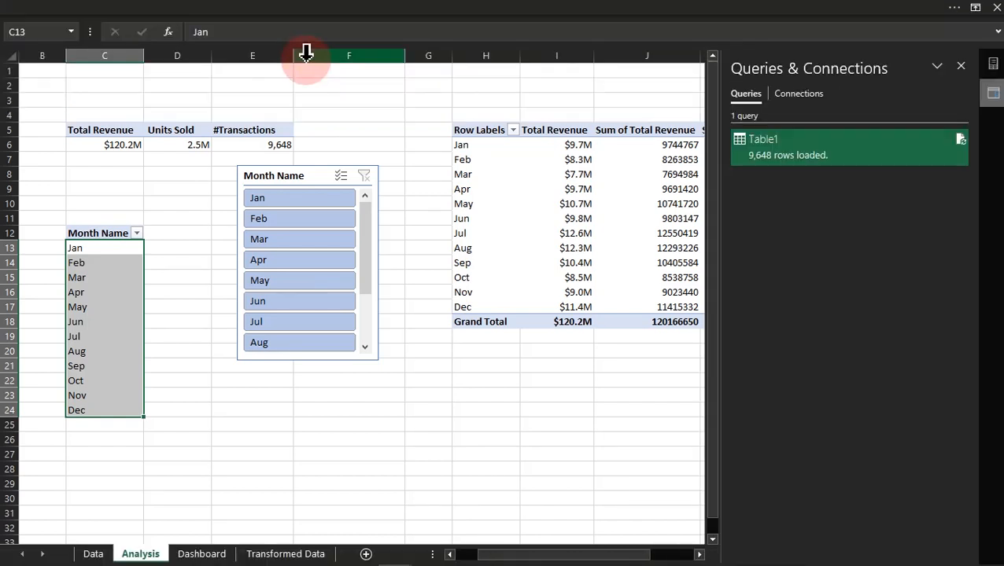
pyautogui.click(779, 164)
pyautogui.rightClick(777, 155)
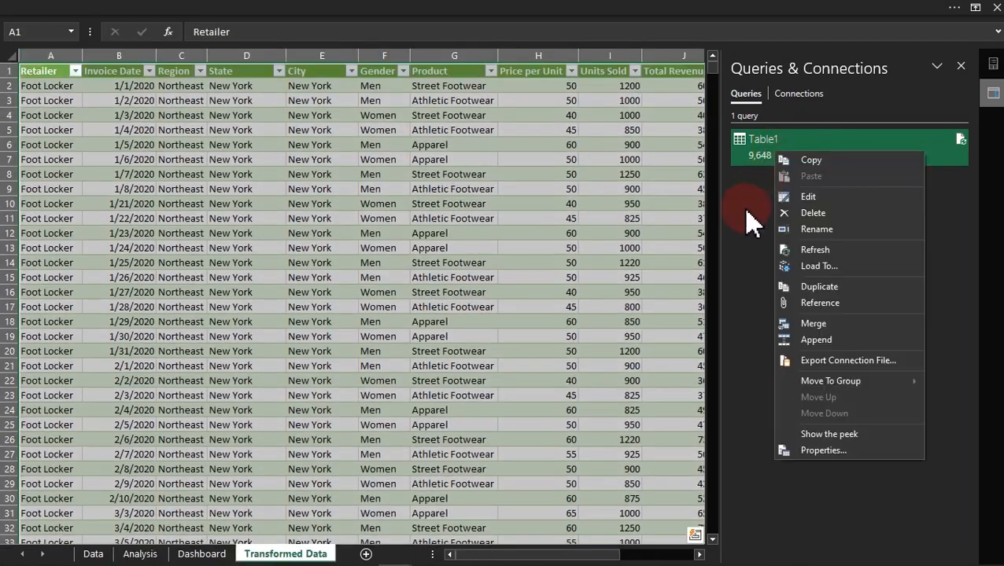
pyautogui.click(812, 200)
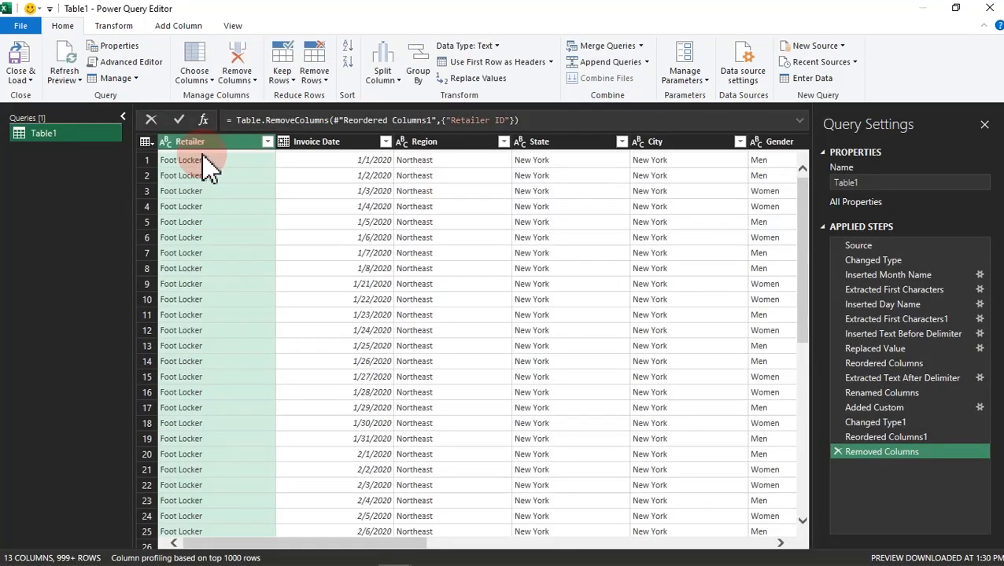
# Step: Add a month number column to Table1 based on the Invoice Date column
pyautogui.click(358, 141)
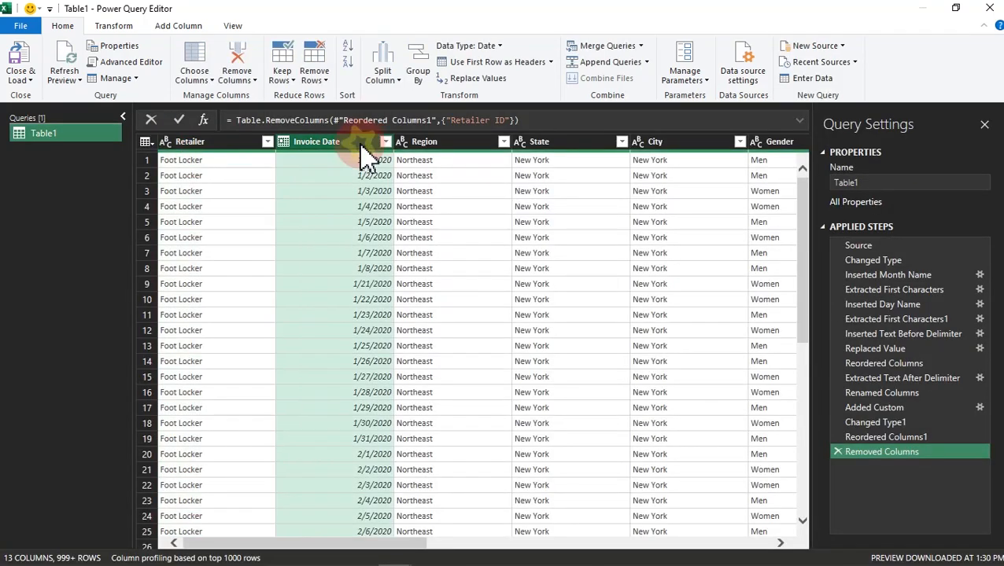
pyautogui.click(189, 27)
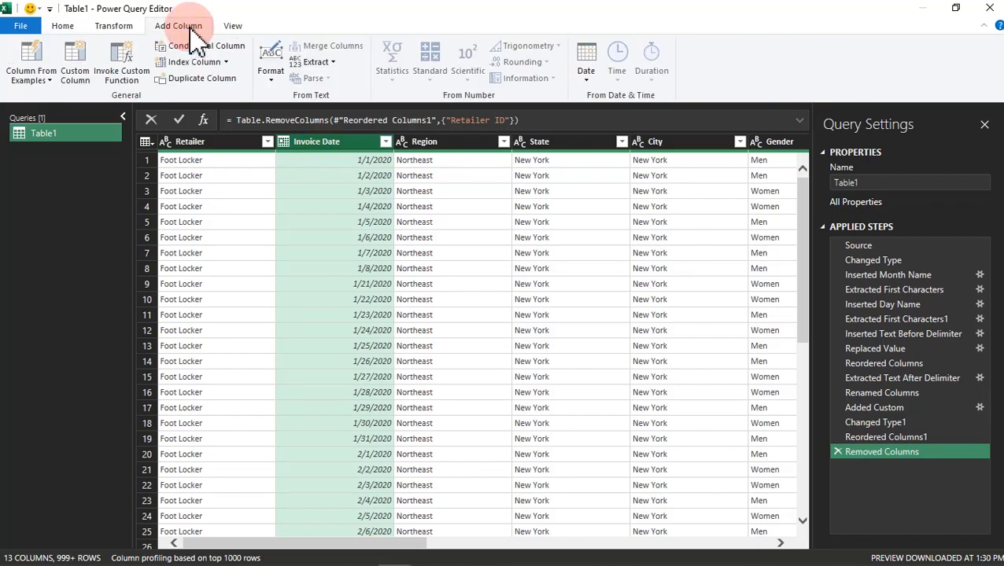
pyautogui.click(586, 75)
pyautogui.moveTo(677, 164)
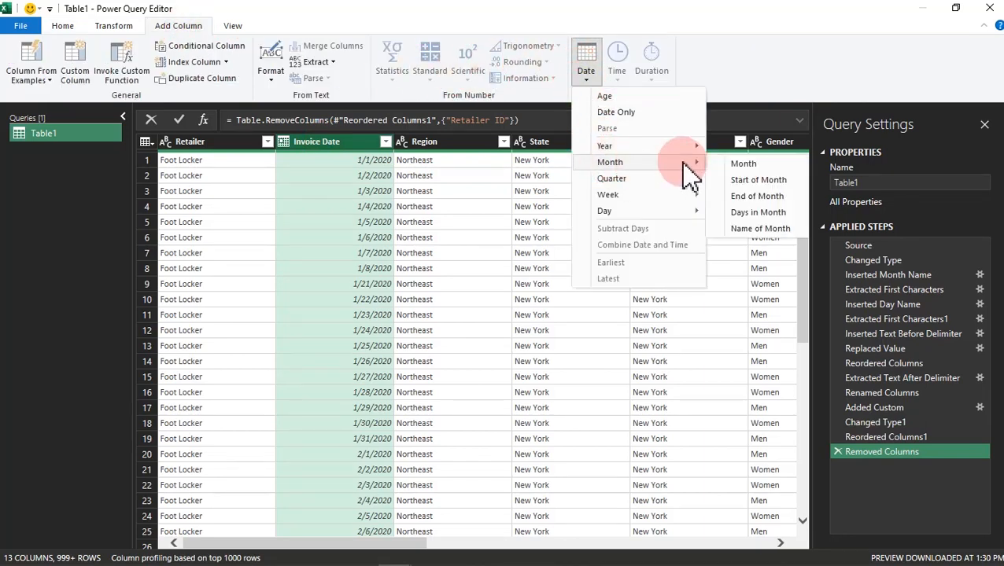
pyautogui.click(741, 165)
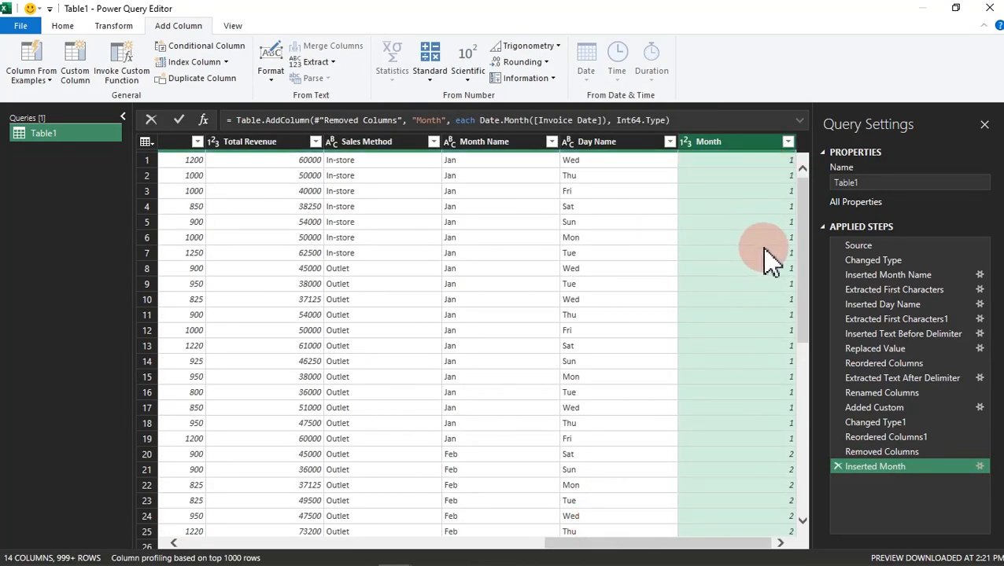
# Step: Add a Year column to Table1 extracted from the Invoice Date column
pyautogui.moveTo(678, 546); pyautogui.dragTo(334, 326)
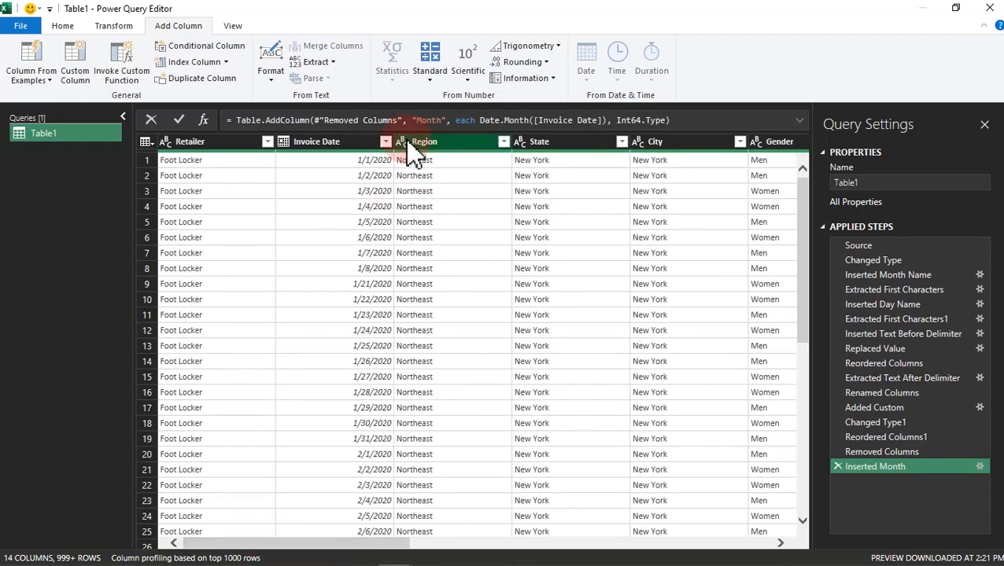
pyautogui.click(350, 142)
pyautogui.click(584, 72)
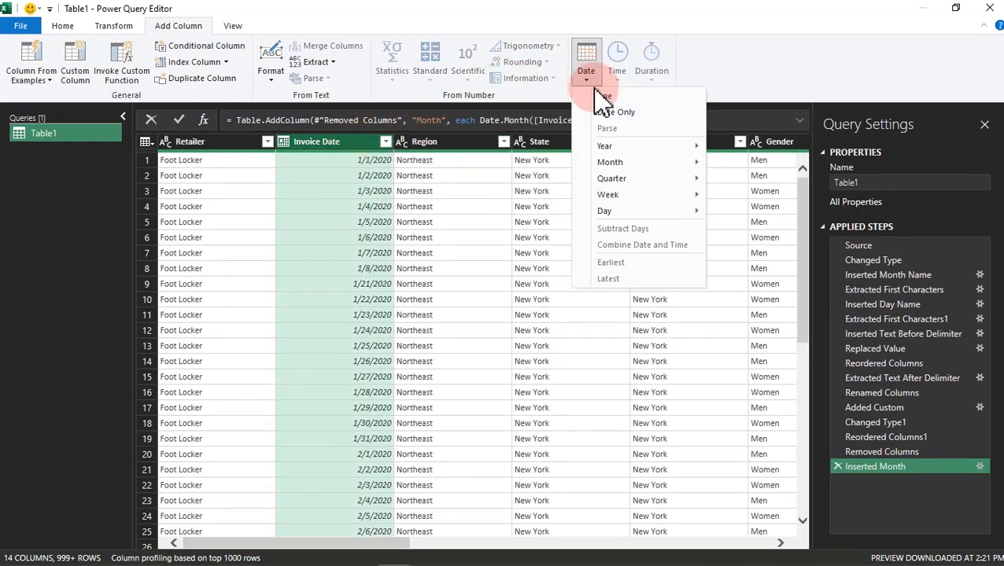
pyautogui.moveTo(641, 147)
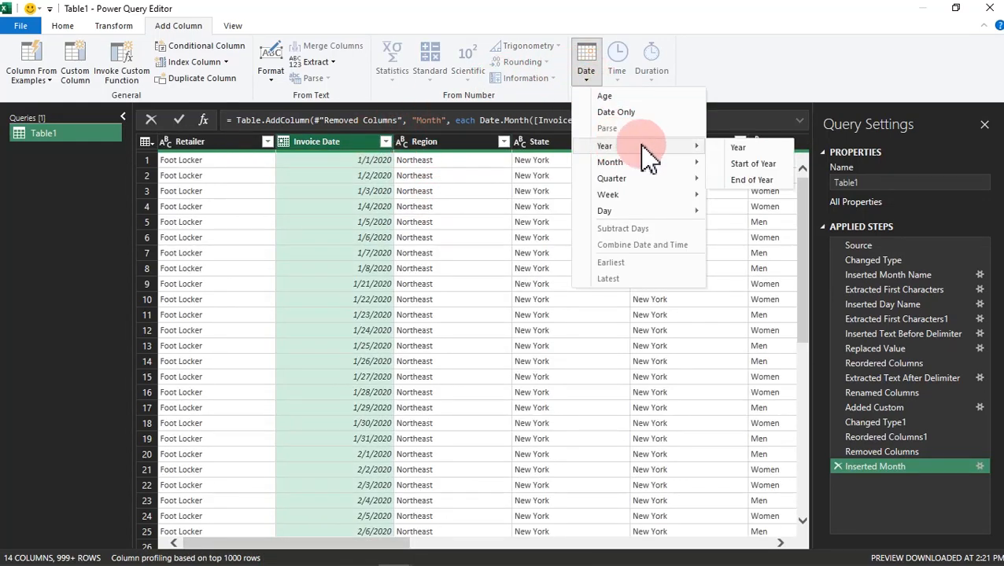
pyautogui.click(758, 151)
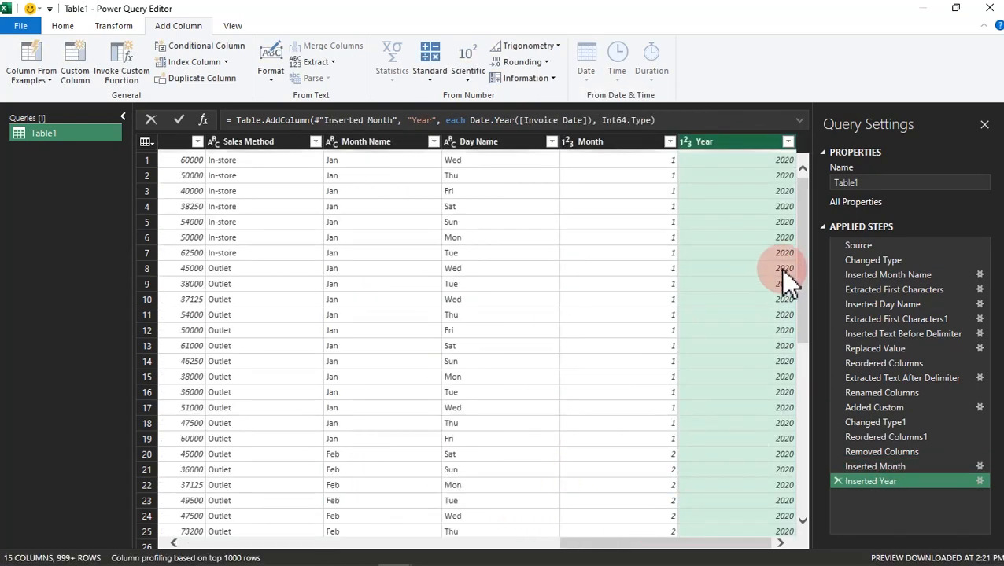
# Step: Check the full list of distinct years in the Year column's filter, leaving the column unfiltered
pyautogui.click(788, 141)
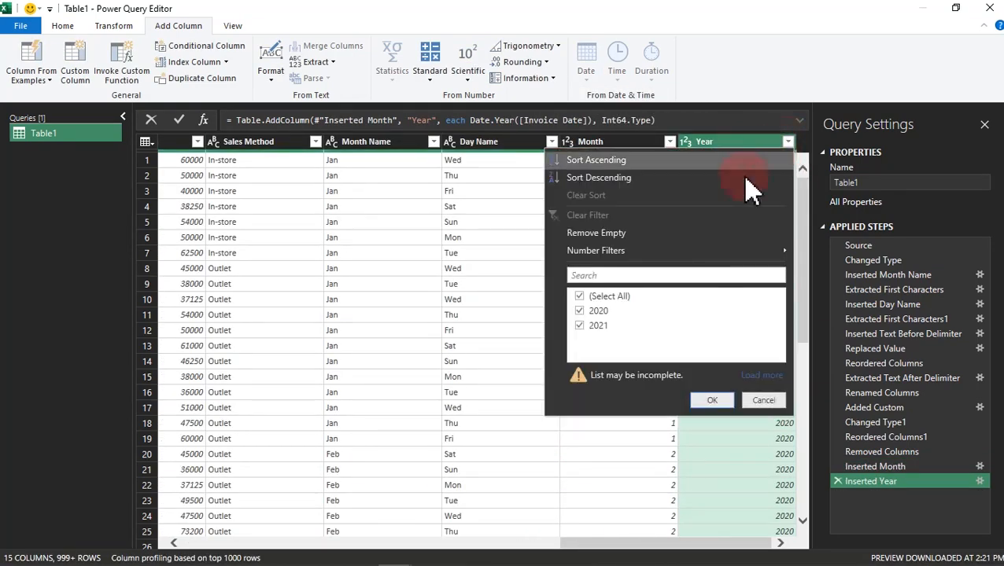
pyautogui.click(765, 376)
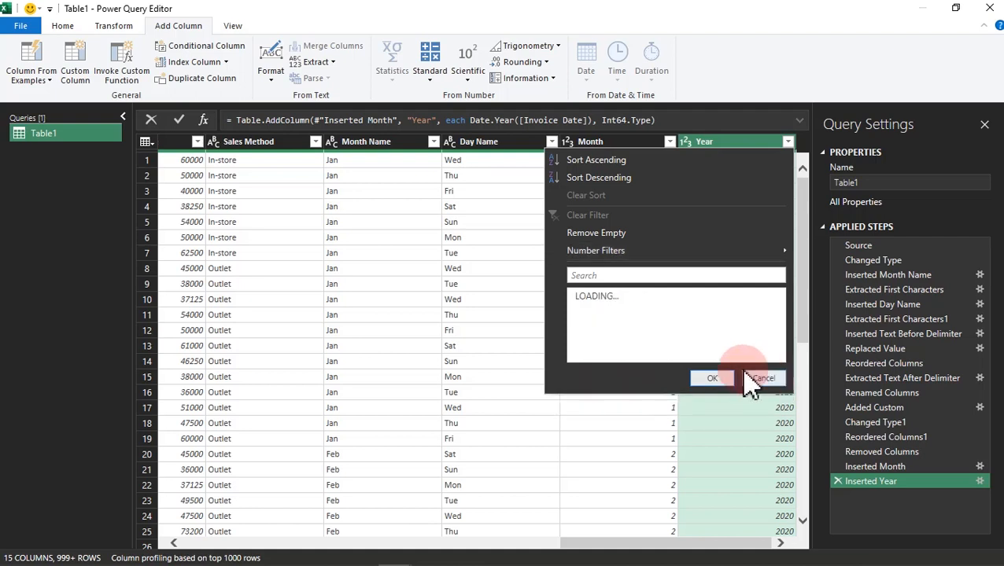
pyautogui.click(658, 405)
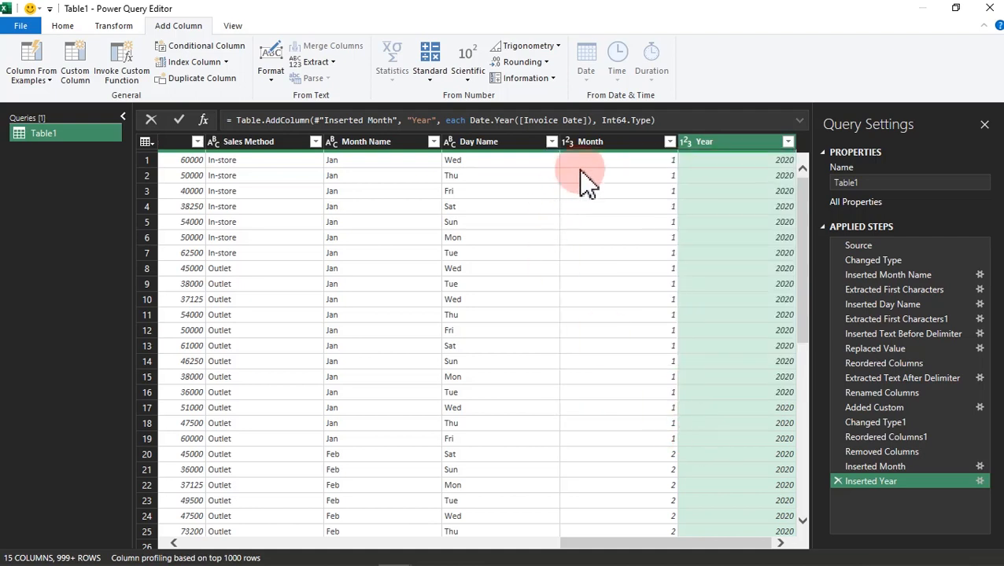
# Step: Rename the Month column as "Month number"
pyautogui.click(596, 144)
pyautogui.doubleClick(614, 145)
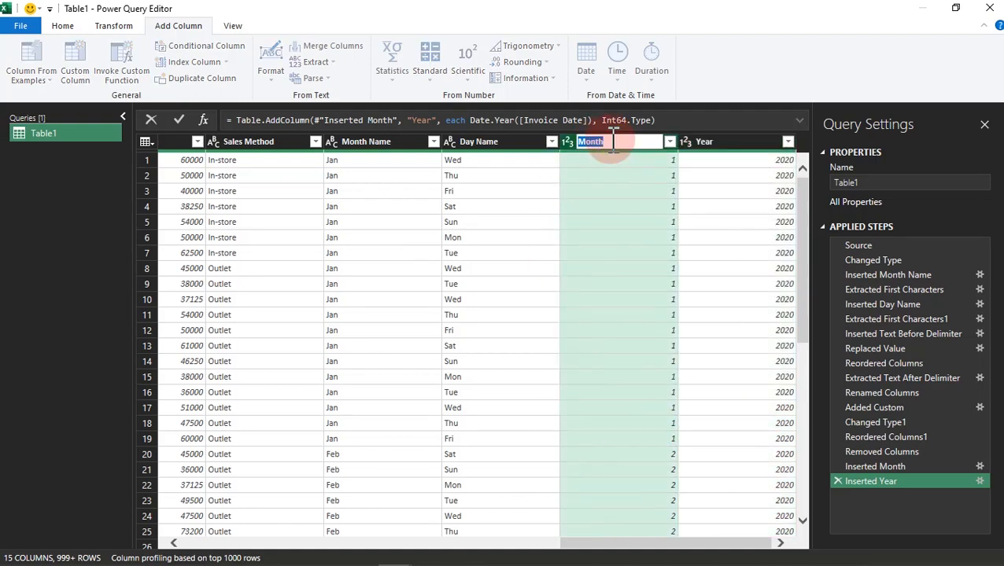
pyautogui.write('number')
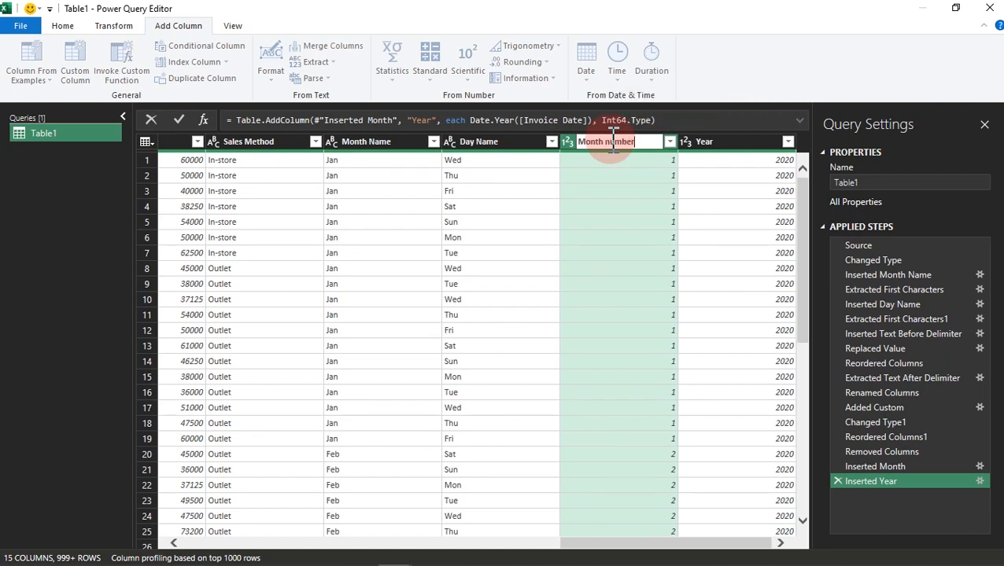
pyautogui.press('Return')
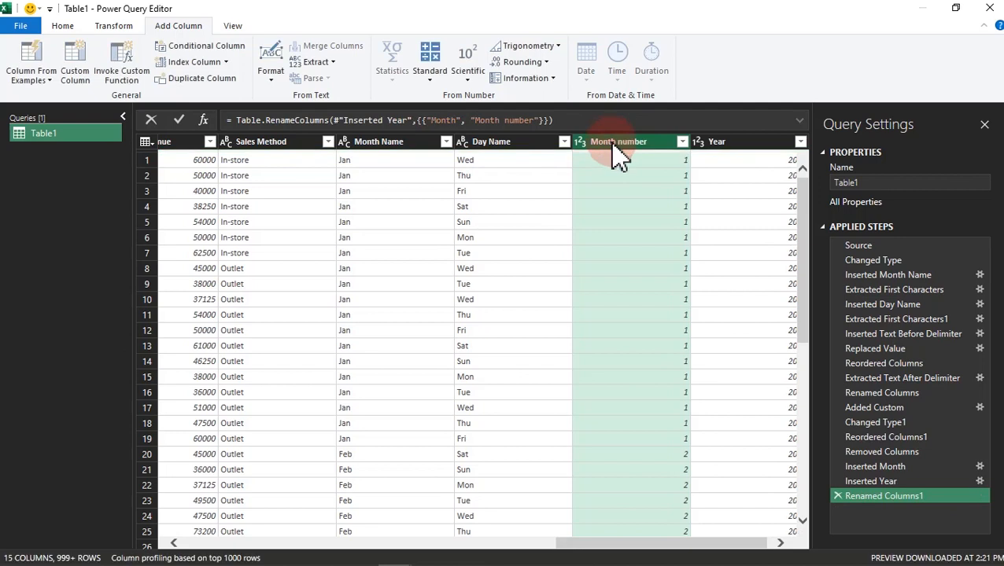
# Step: Close the Power Query Editor, load the updated Table1 query, and check the added columns in the Transformed Data sheet
pyautogui.click(62, 26)
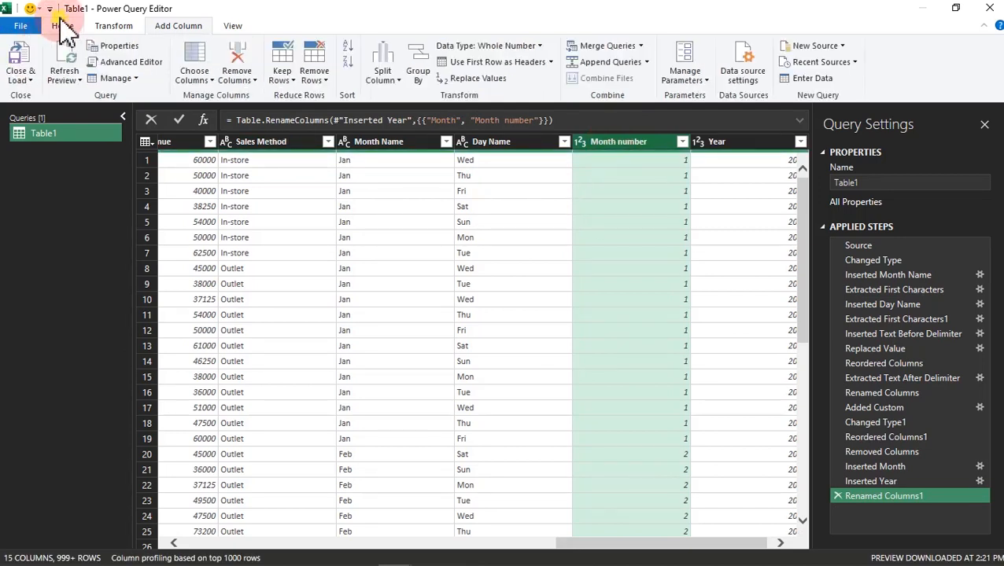
pyautogui.click(189, 237)
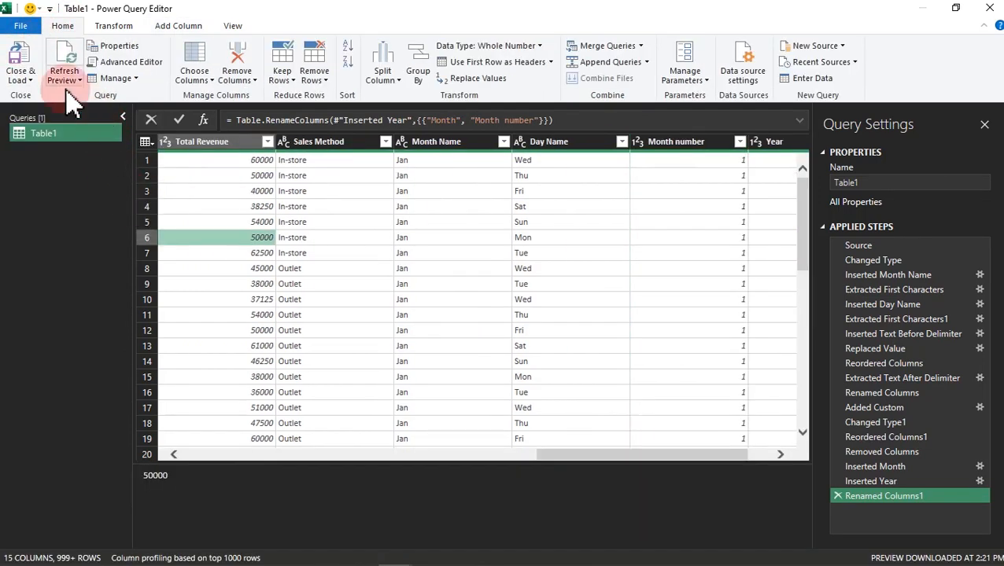
pyautogui.click(21, 65)
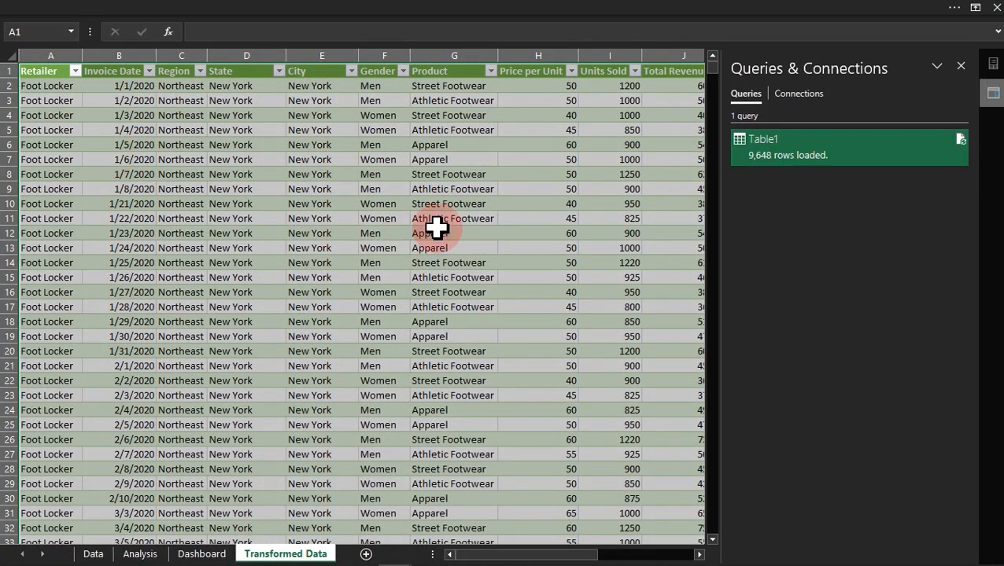
pyautogui.moveTo(516, 555); pyautogui.dragTo(639, 560)
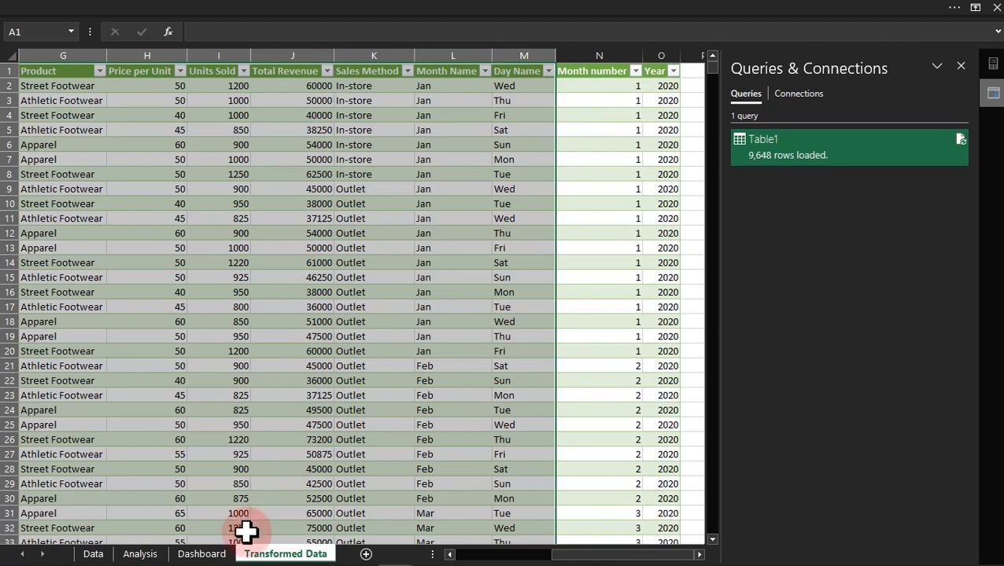
# Step: Remove the Month Name field from the rows of the month list PivotTable on the Analysis sheet
pyautogui.click(142, 554)
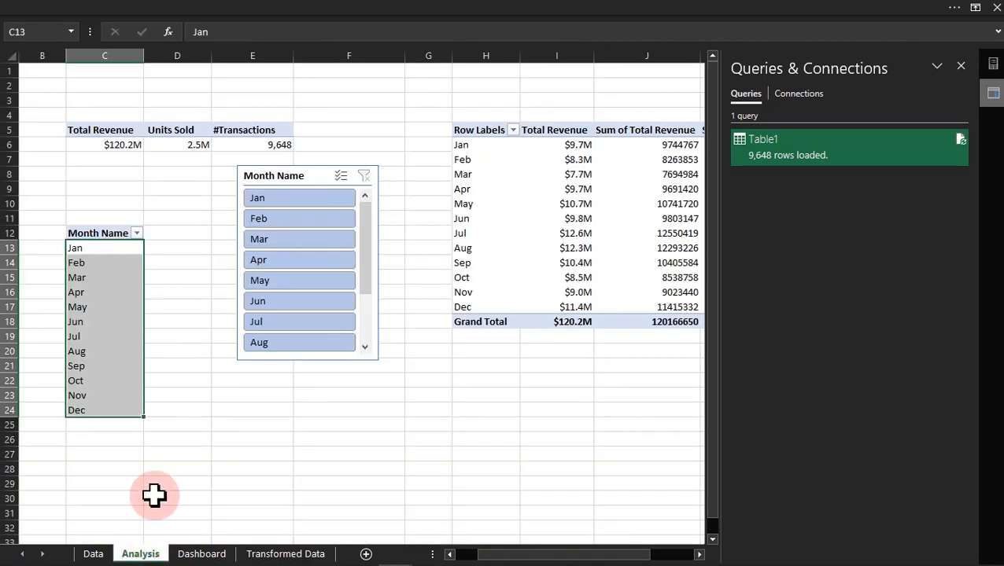
pyautogui.click(340, 437)
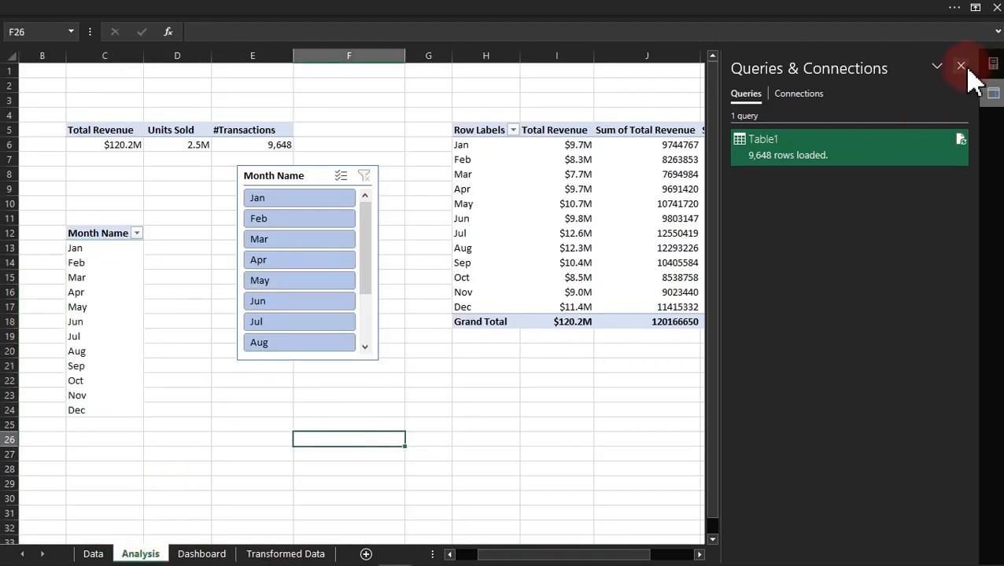
pyautogui.click(960, 66)
pyautogui.click(124, 293)
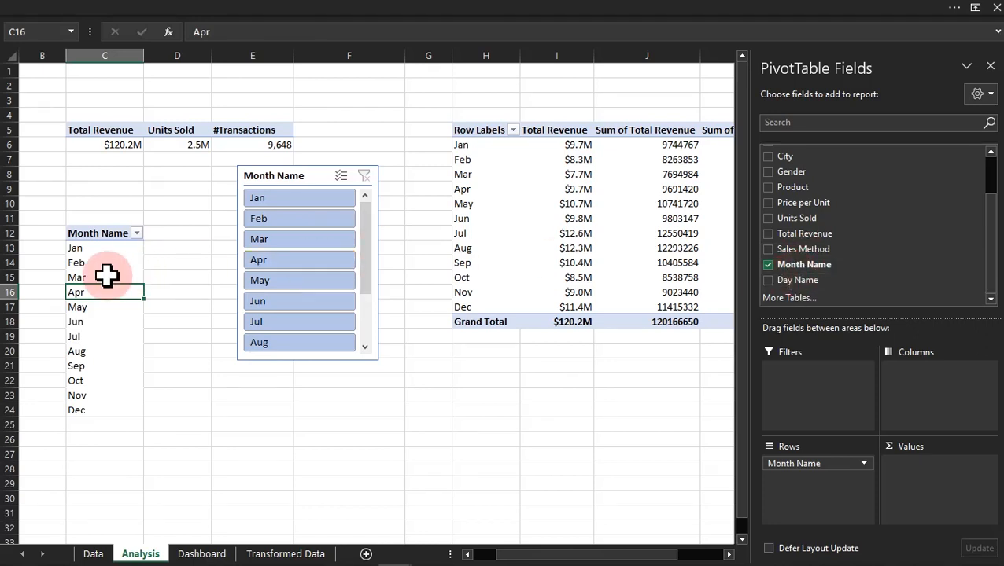
pyautogui.moveTo(859, 463); pyautogui.dragTo(543, 456)
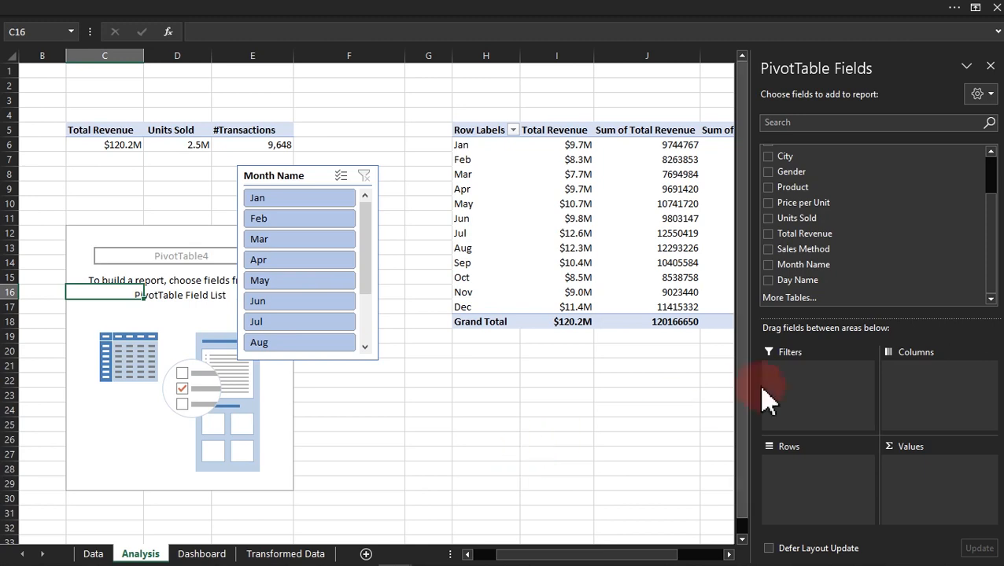
# Step: Refresh all the workbook's data and add the Month number field to the rows of the emptied PivotTable
pyautogui.click(792, 299)
pyautogui.click(638, 342)
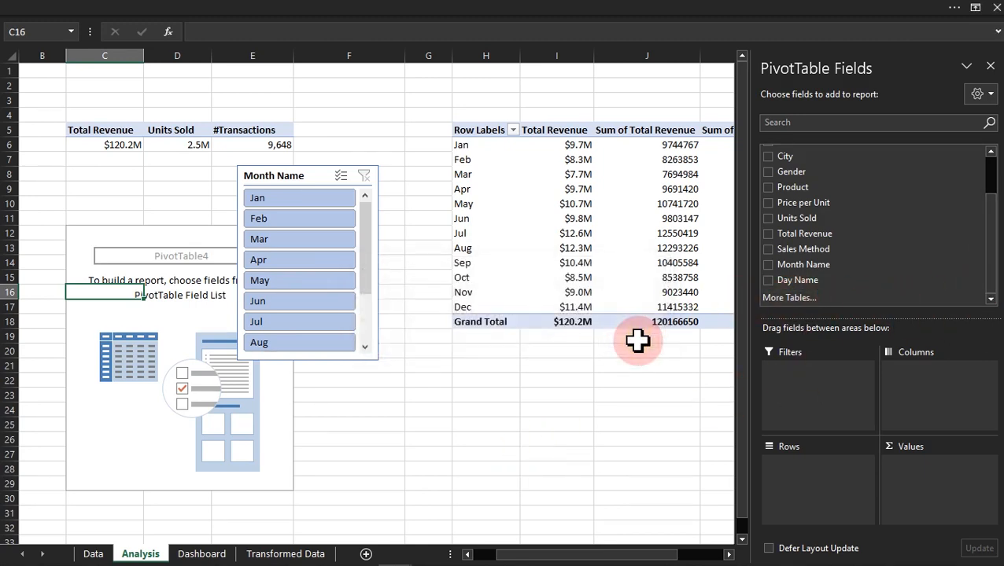
pyautogui.rightClick(850, 218)
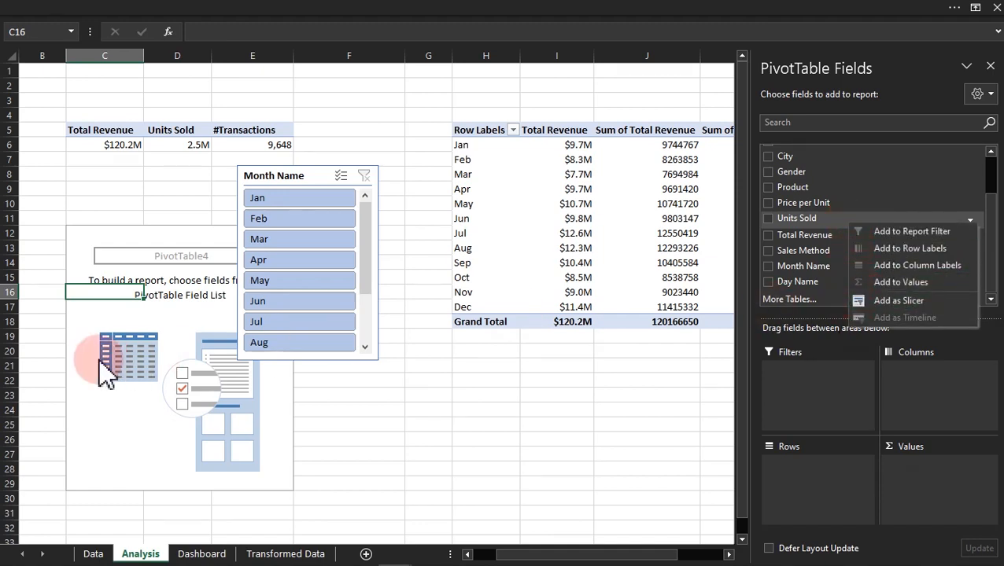
pyautogui.click(132, 330)
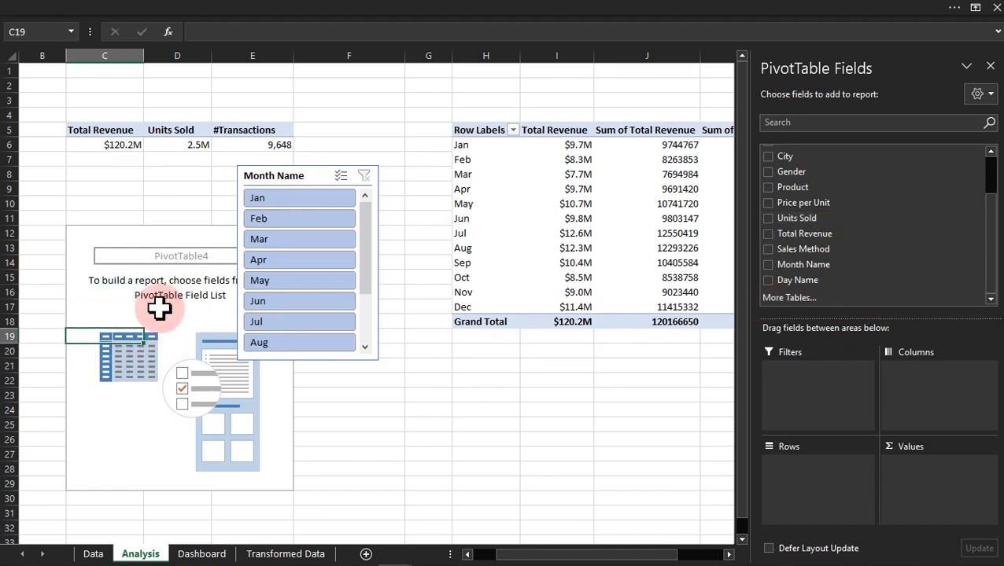
pyautogui.click(476, 9)
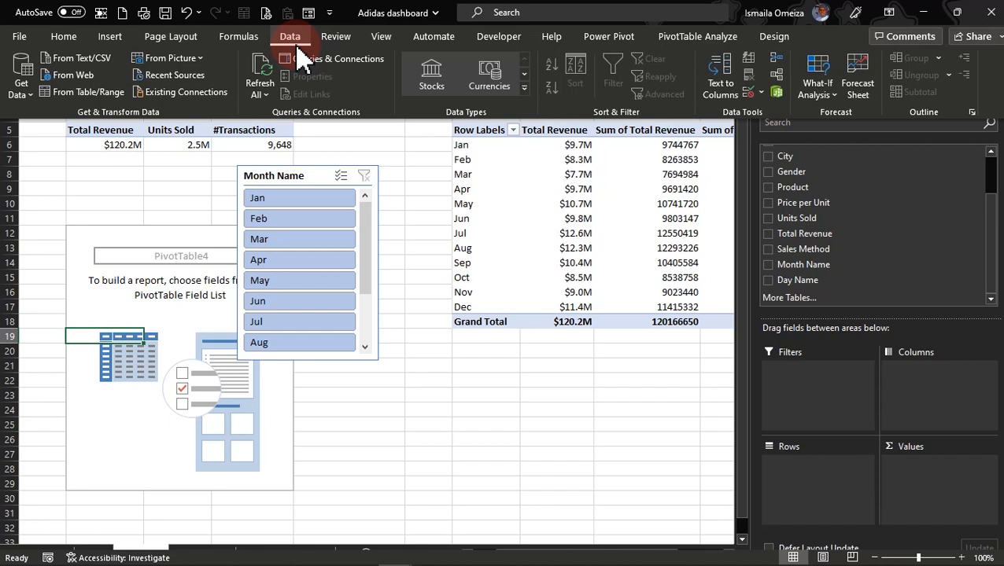
pyautogui.click(265, 65)
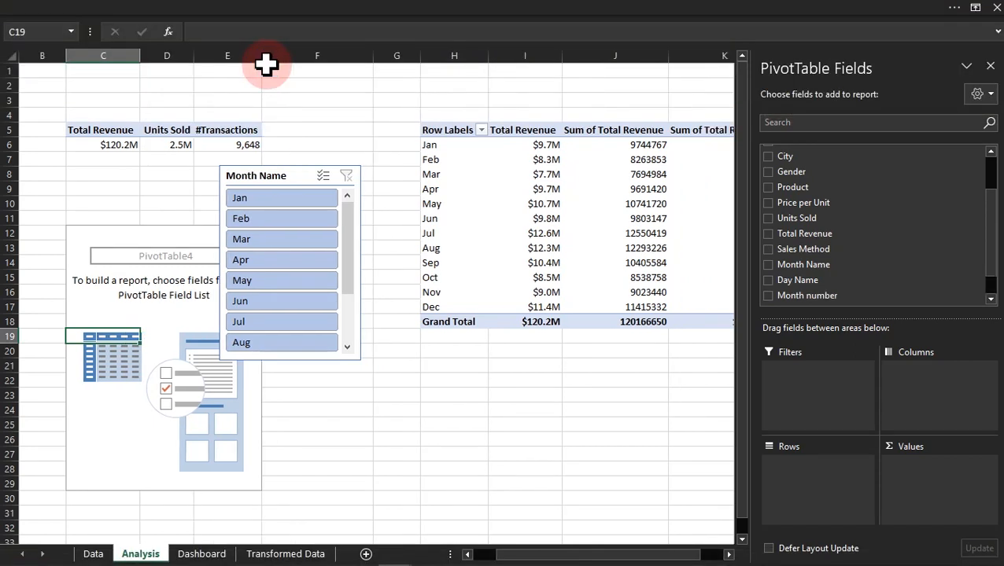
pyautogui.moveTo(990, 228); pyautogui.dragTo(988, 270)
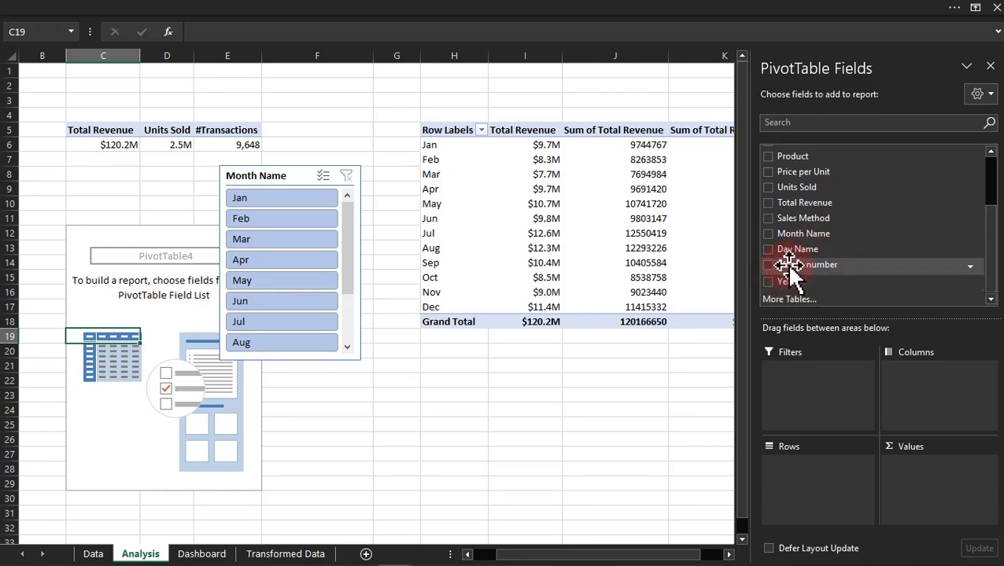
pyautogui.moveTo(787, 265); pyautogui.dragTo(820, 476)
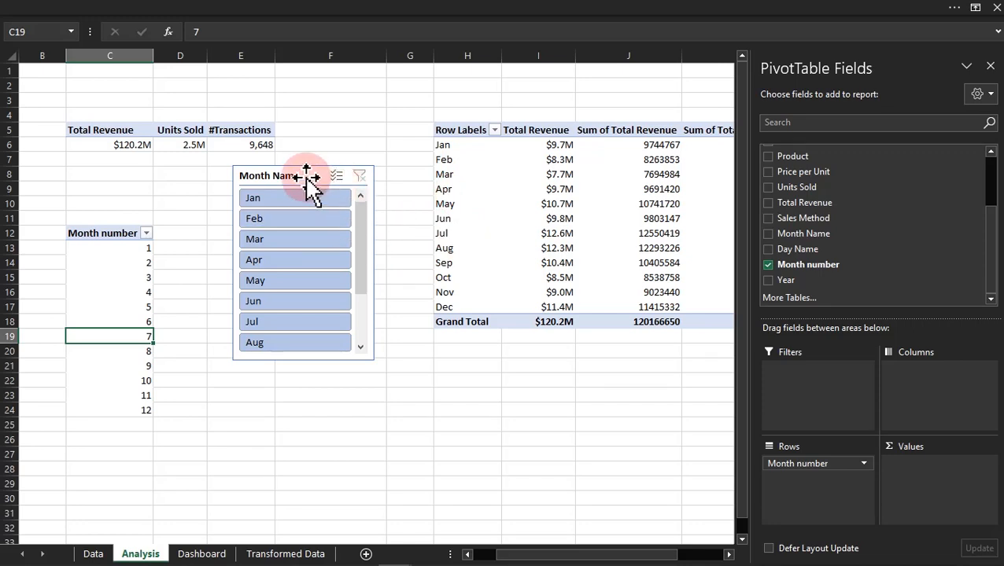
# Step: Filter the Month Name slicer to Jan, Feb and Mar in turn, and move the slicer over the Month number PivotTable
pyautogui.click(296, 200)
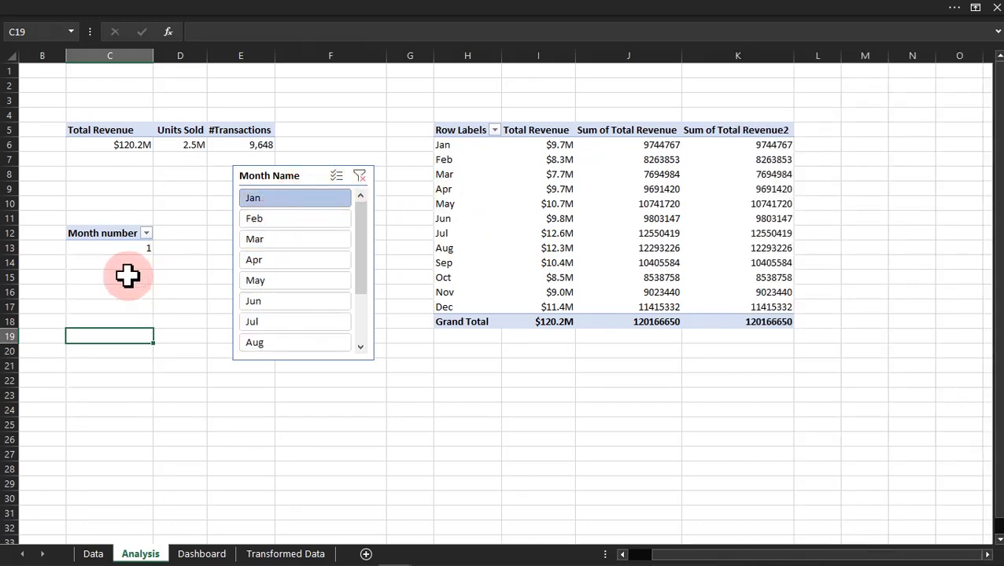
pyautogui.click(279, 220)
pyautogui.click(269, 237)
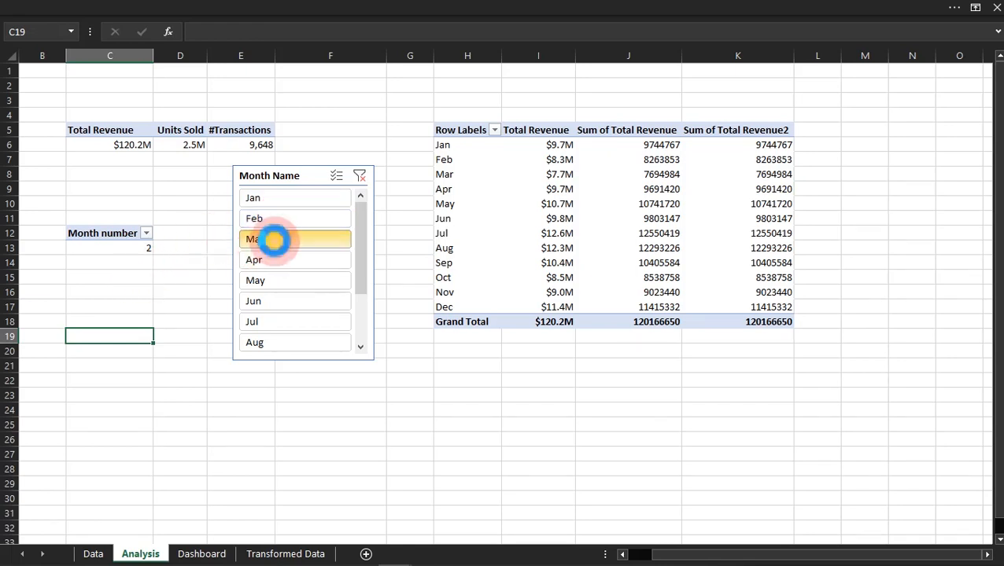
pyautogui.moveTo(314, 179); pyautogui.dragTo(219, 231)
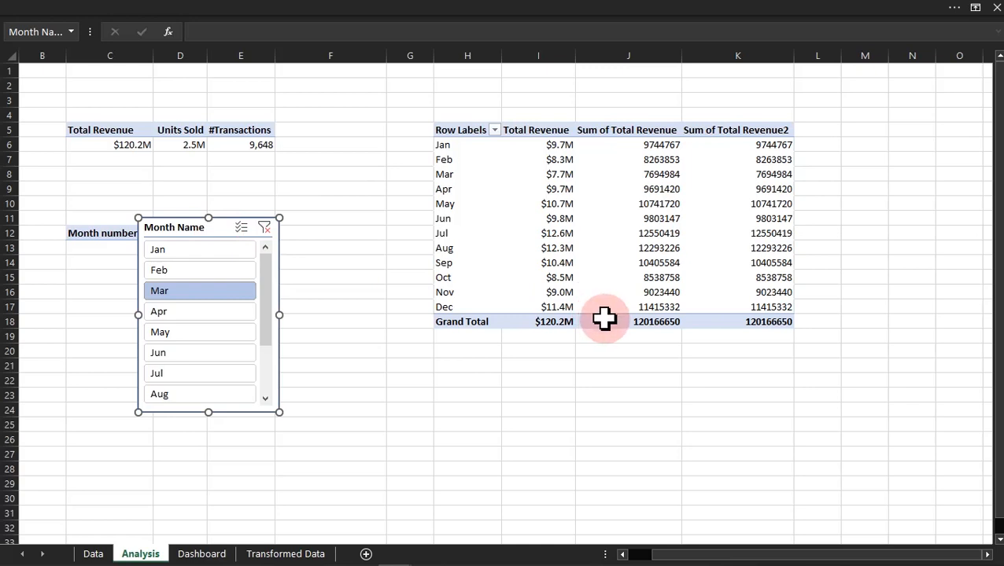
# Step: Show the Sum of Total Revenue column as % Difference From, with Month Name as base field and (previous) as base item
pyautogui.click(641, 263)
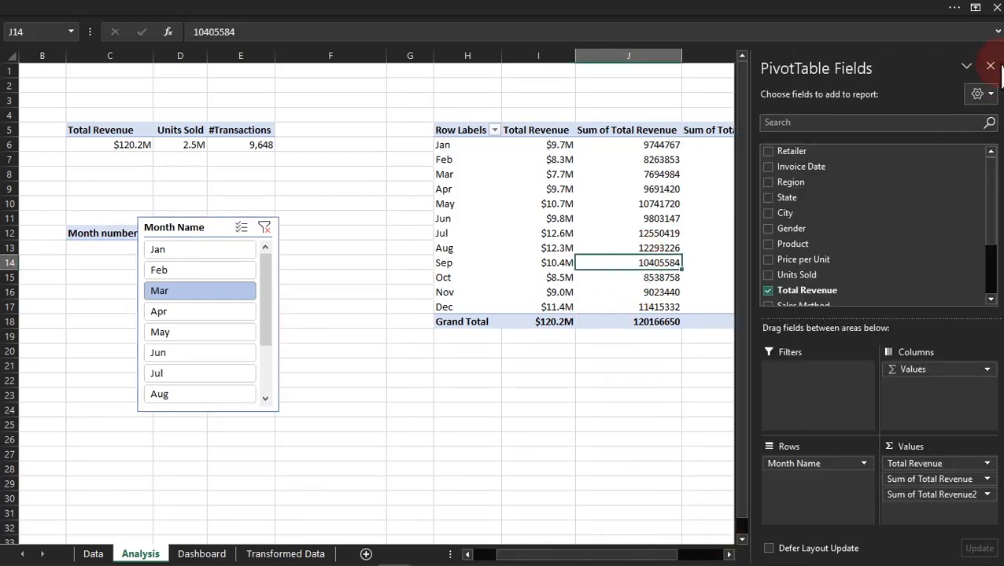
pyautogui.click(988, 68)
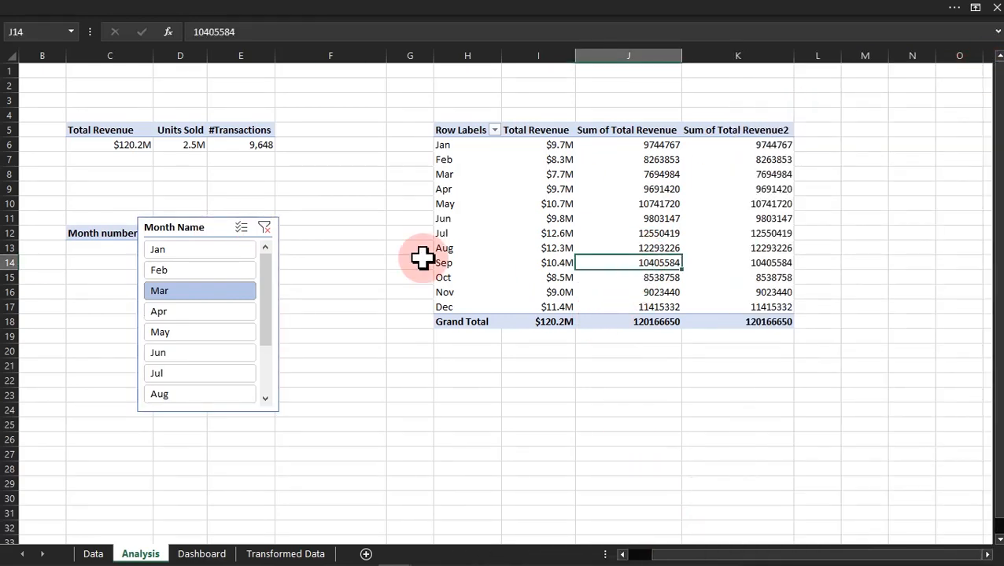
pyautogui.click(650, 144)
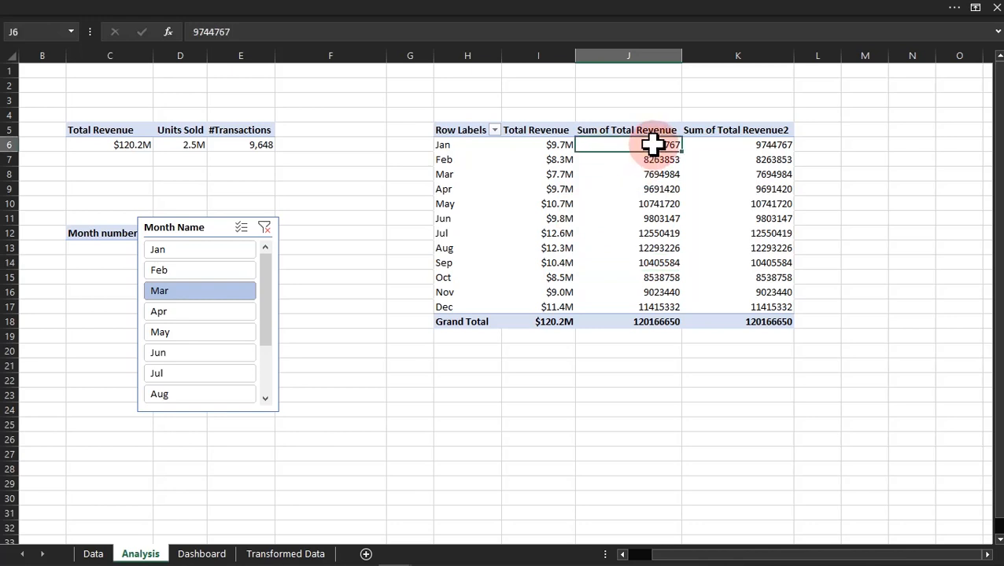
pyautogui.rightClick(655, 147)
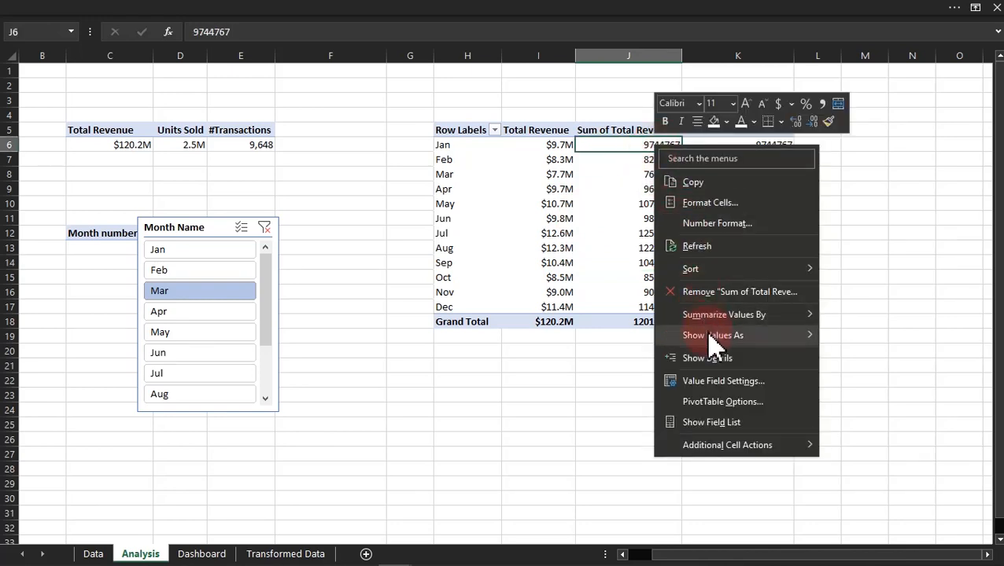
pyautogui.moveTo(713, 336)
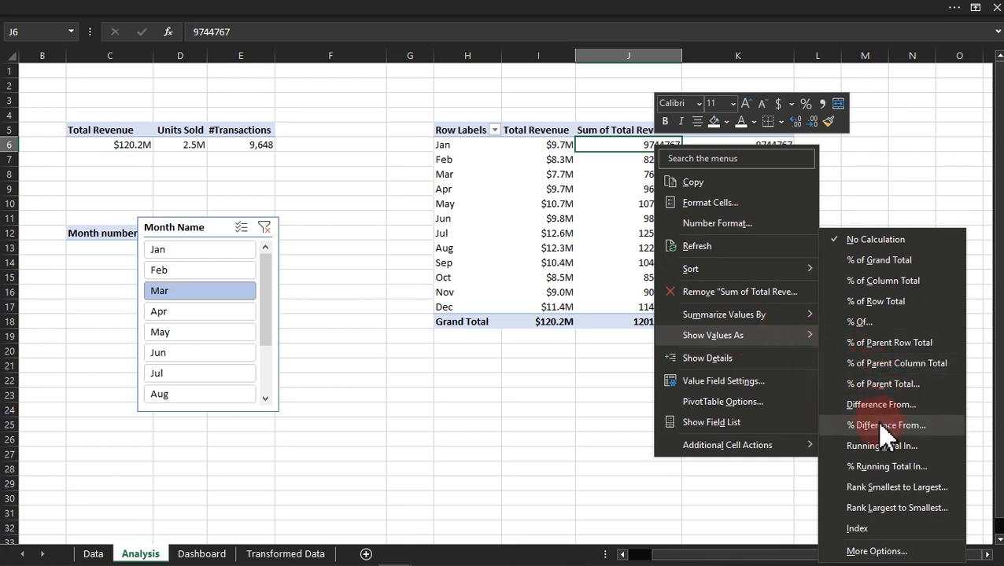
pyautogui.click(936, 425)
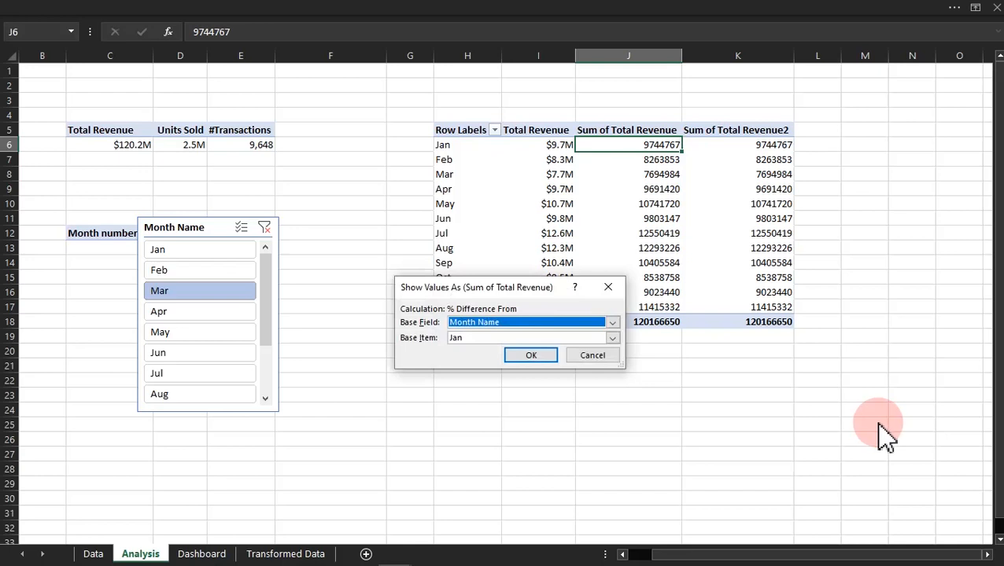
pyautogui.moveTo(488, 290); pyautogui.dragTo(386, 247)
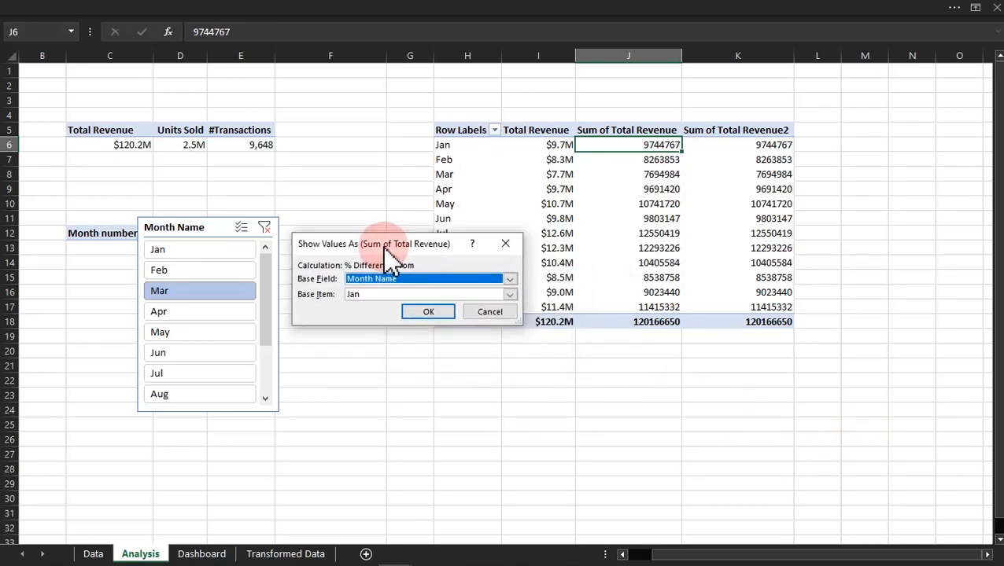
pyautogui.click(358, 295)
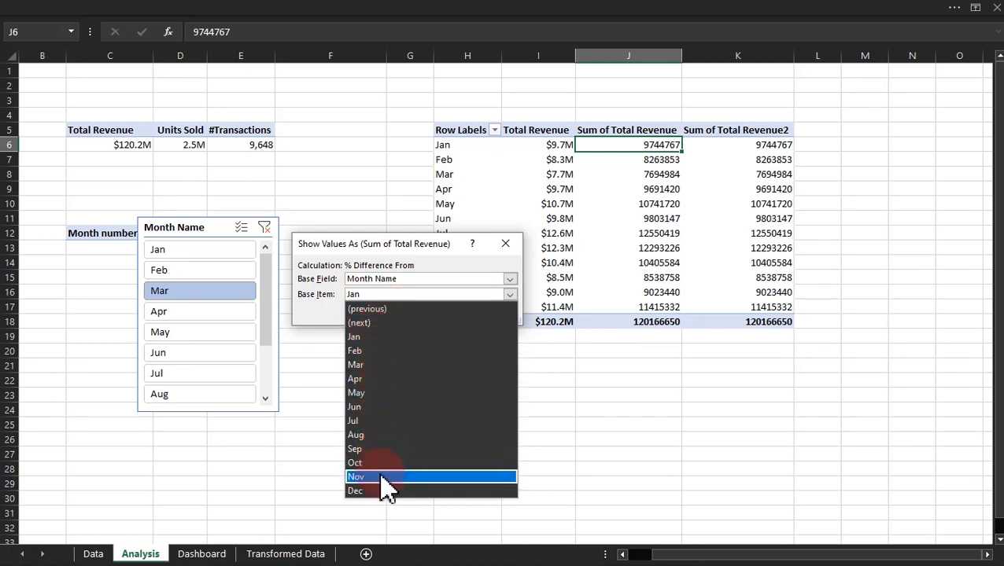
pyautogui.click(376, 312)
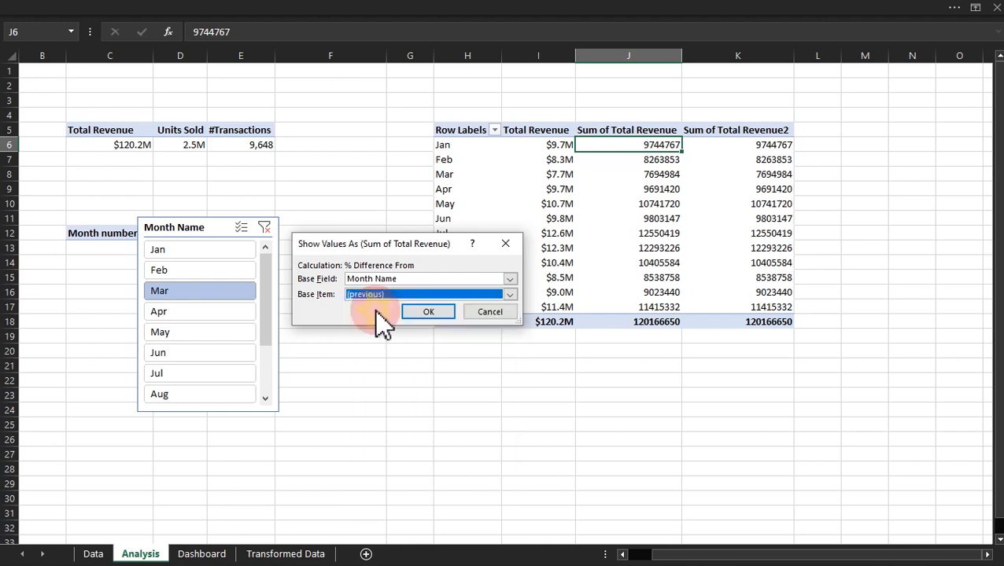
pyautogui.click(428, 313)
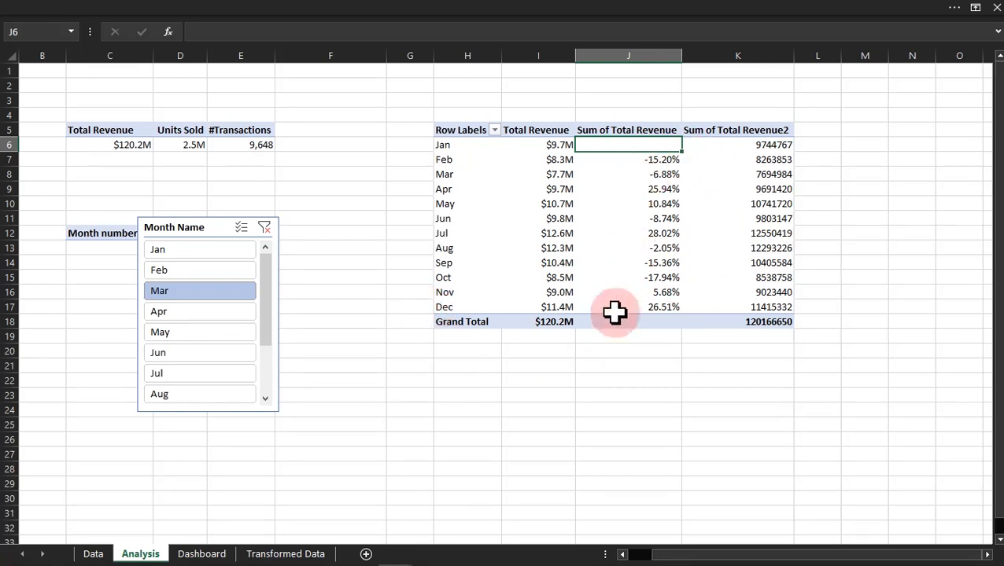
pyautogui.click(544, 380)
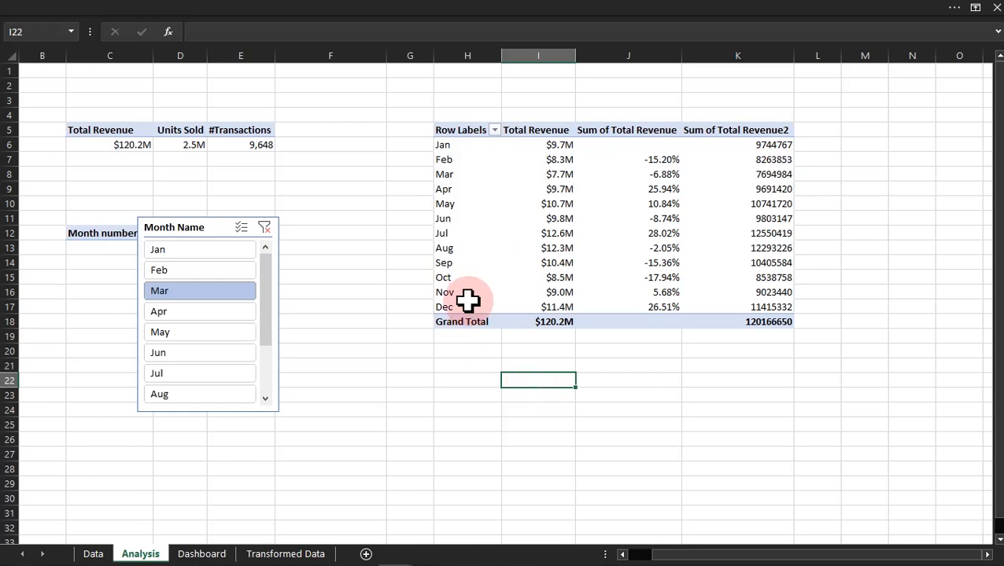
# Step: Enter the formula =(I7-I6)/I6 in cell H23 to calculate February's revenue change from January
pyautogui.click(557, 146)
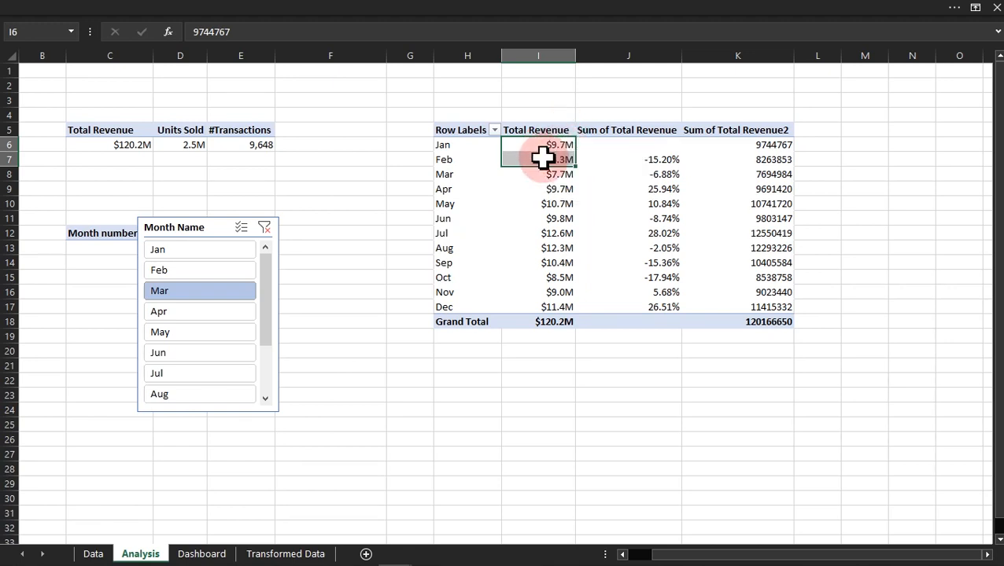
pyautogui.click(488, 395)
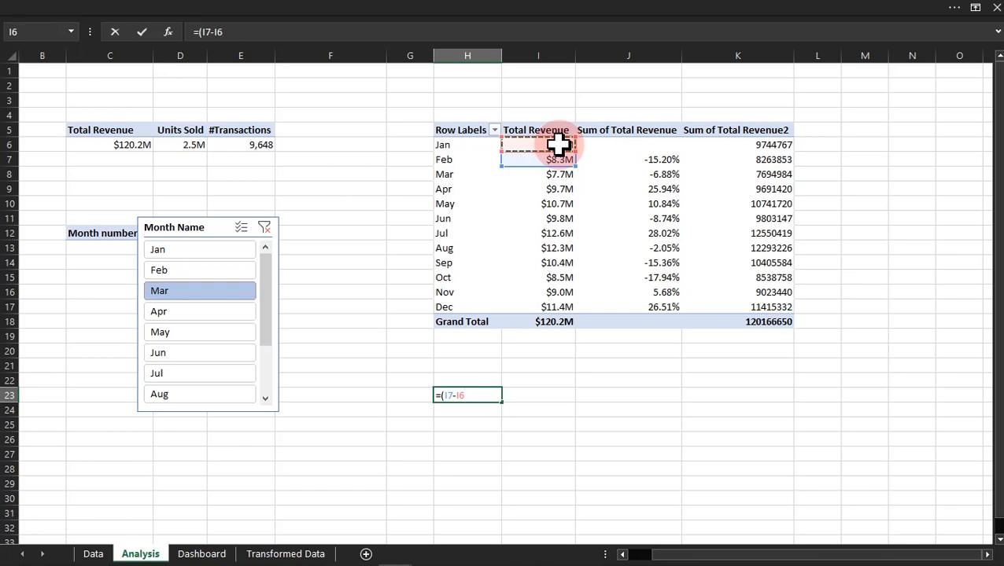
pyautogui.write(')/')
pyautogui.click(558, 144)
pyautogui.hotkey('ctrl', 'Return')
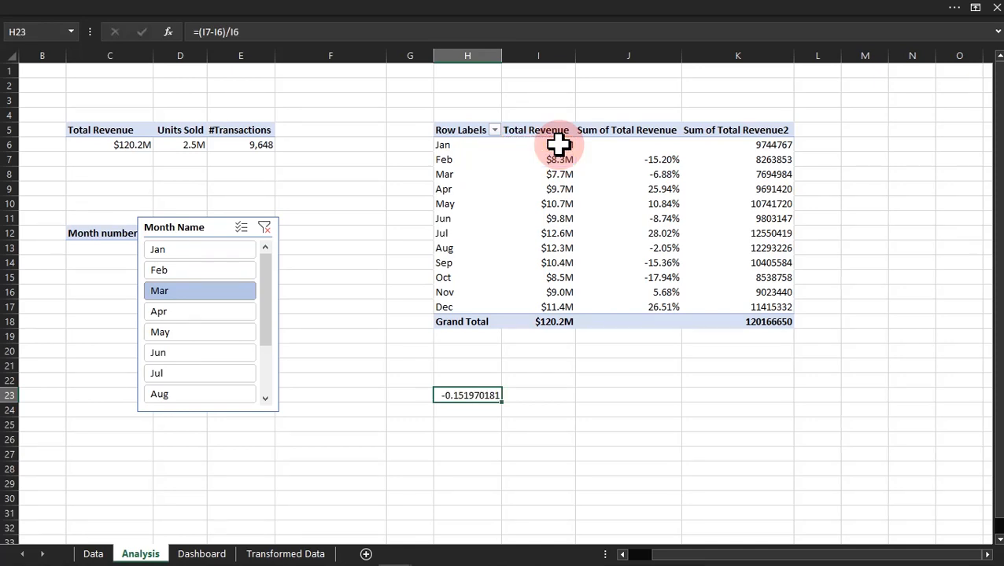
# Step: Format cell H23 as Percentage with 2 decimal places
pyautogui.hotkey('ctrl', '1')
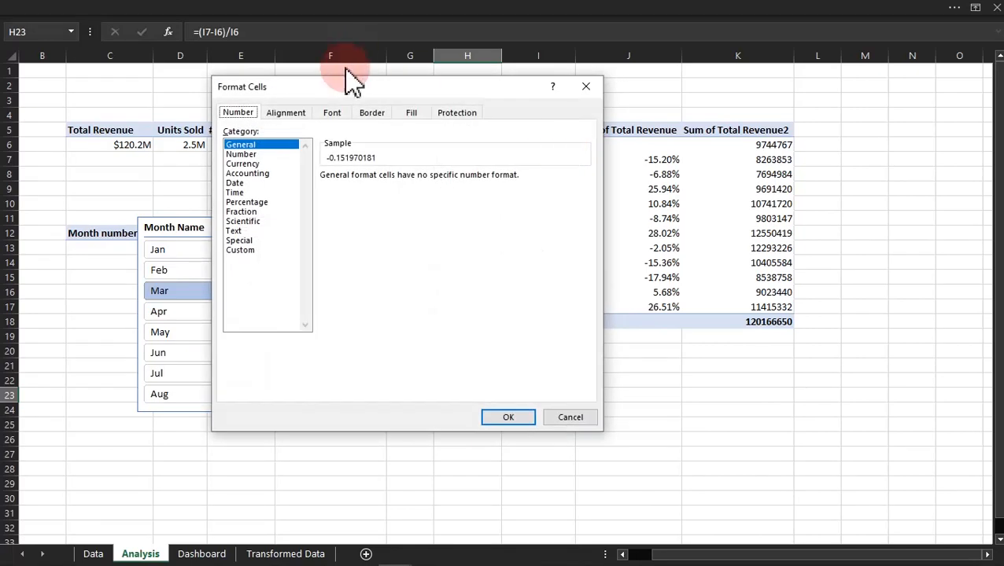
pyautogui.click(244, 154)
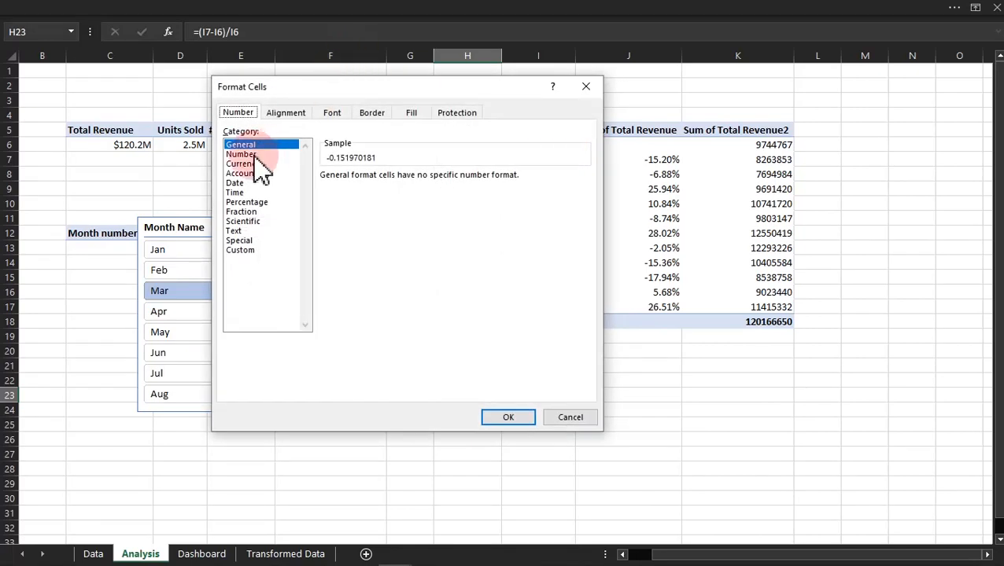
pyautogui.click(250, 203)
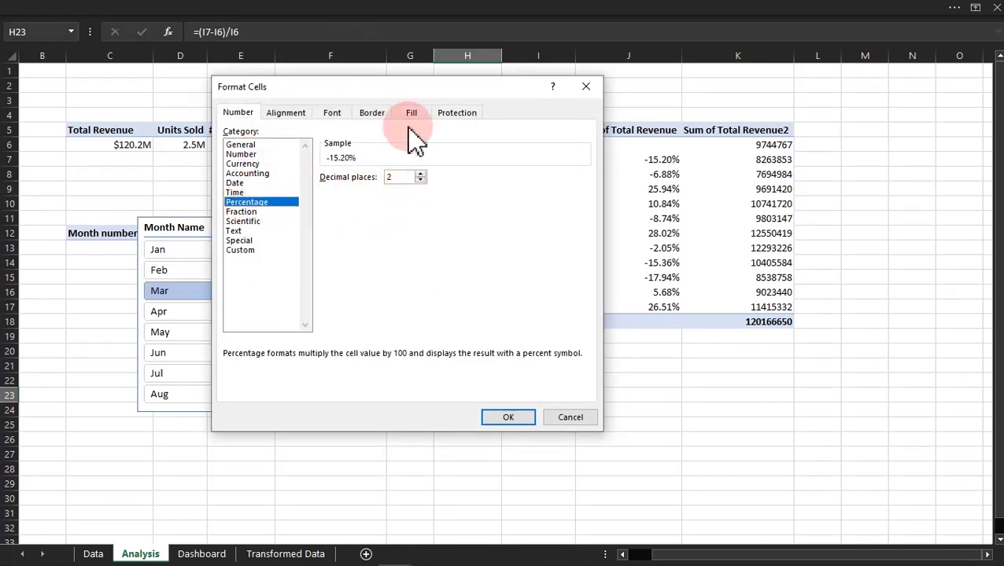
pyautogui.moveTo(407, 96); pyautogui.dragTo(309, 100)
pyautogui.click(406, 419)
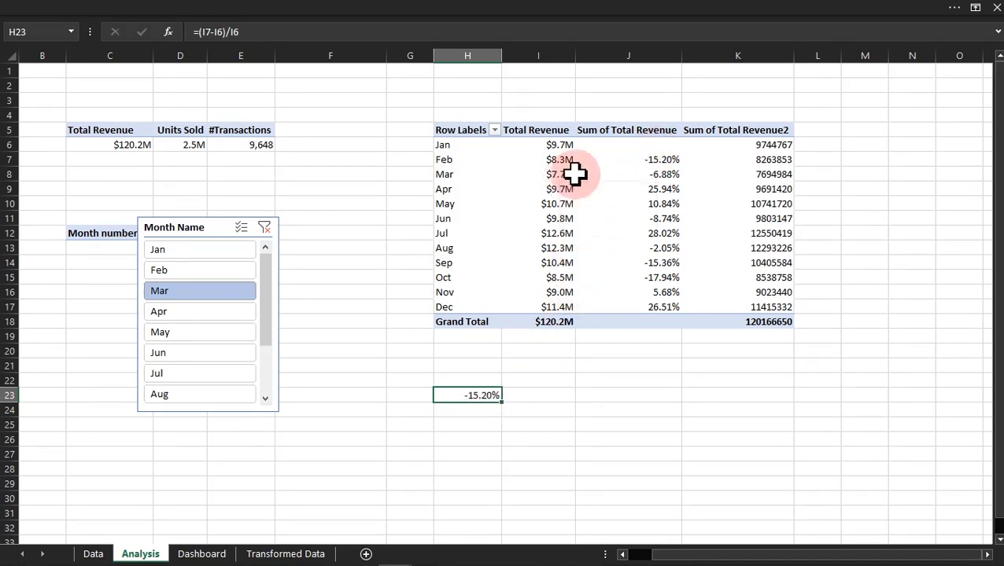
# Step: Enter the formula =(I8-I7)/I7 in cell H24 to calculate March's revenue change from February
pyautogui.moveTo(561, 172)
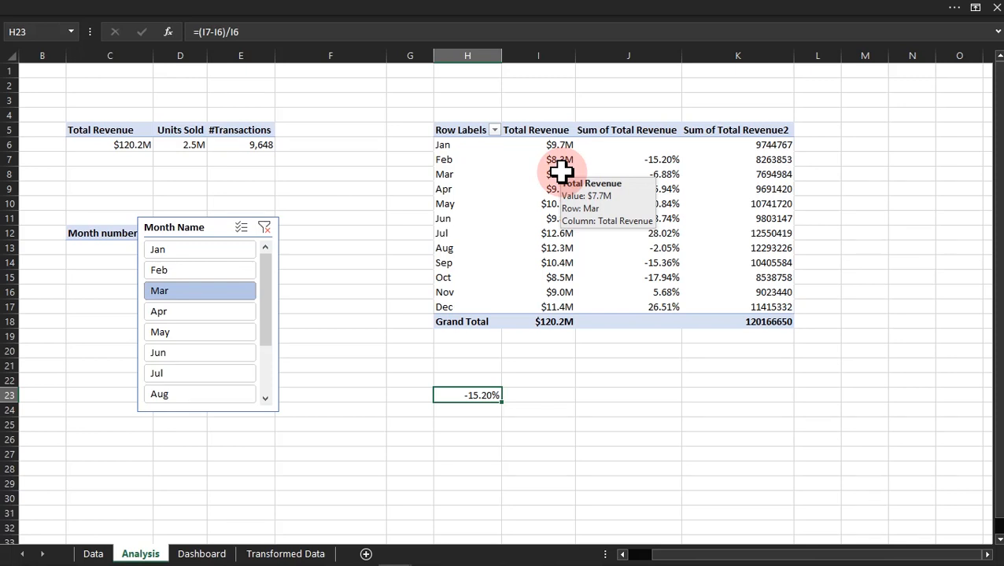
pyautogui.click(561, 171)
pyautogui.click(558, 160)
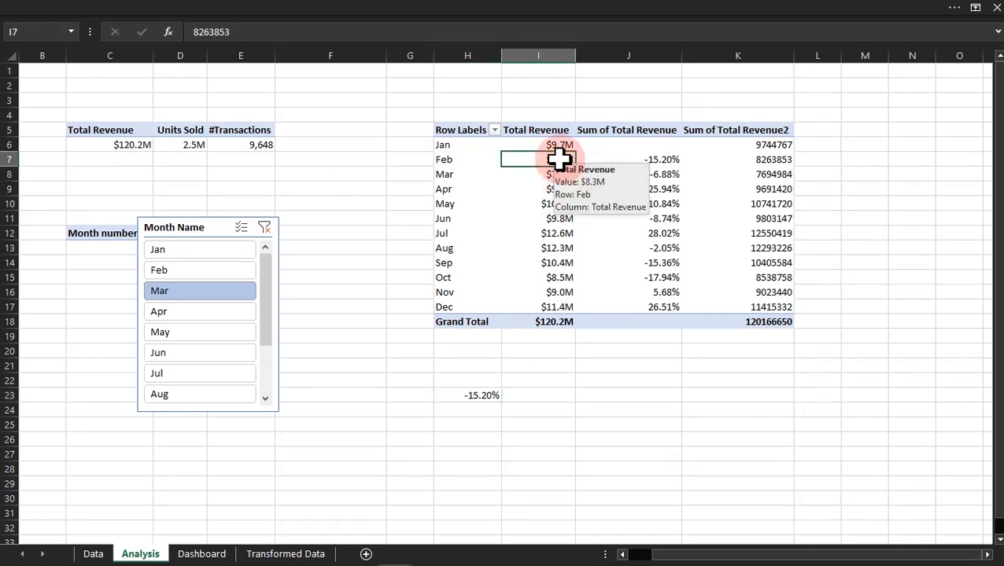
pyautogui.click(481, 410)
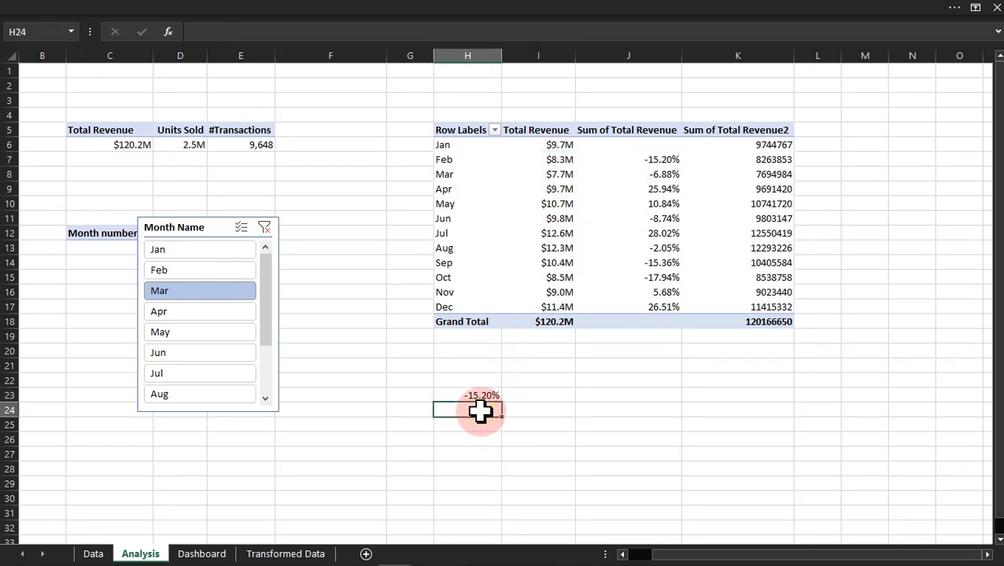
pyautogui.doubleClick(480, 411)
pyautogui.write('=(')
pyautogui.click(556, 173)
pyautogui.write('-')
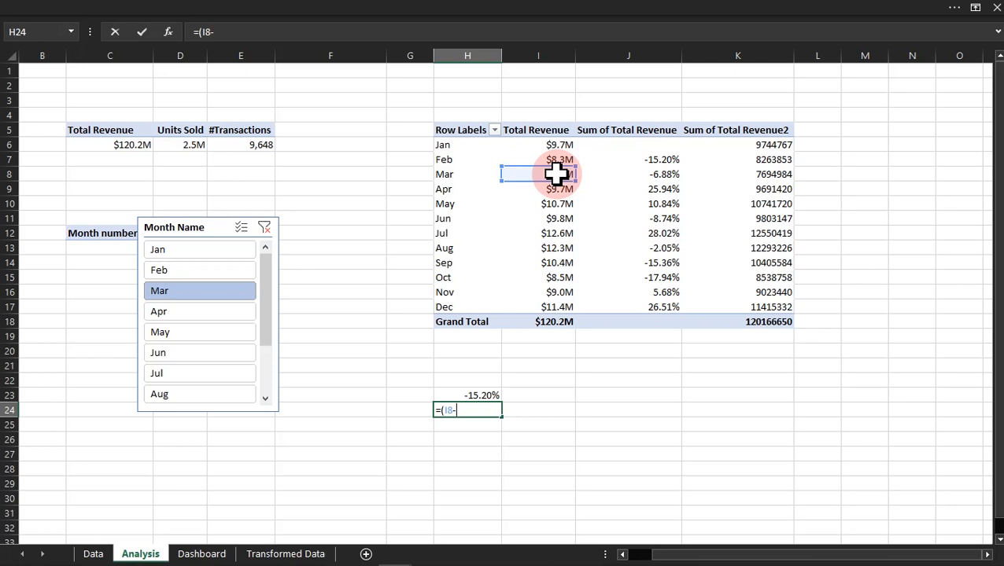
pyautogui.click(559, 160)
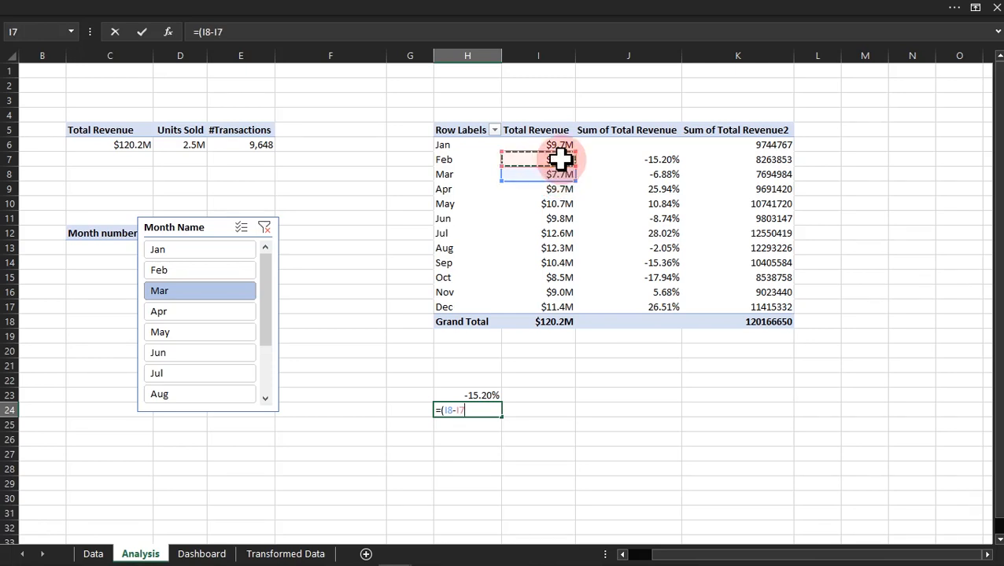
pyautogui.write(')/')
pyautogui.click(559, 159)
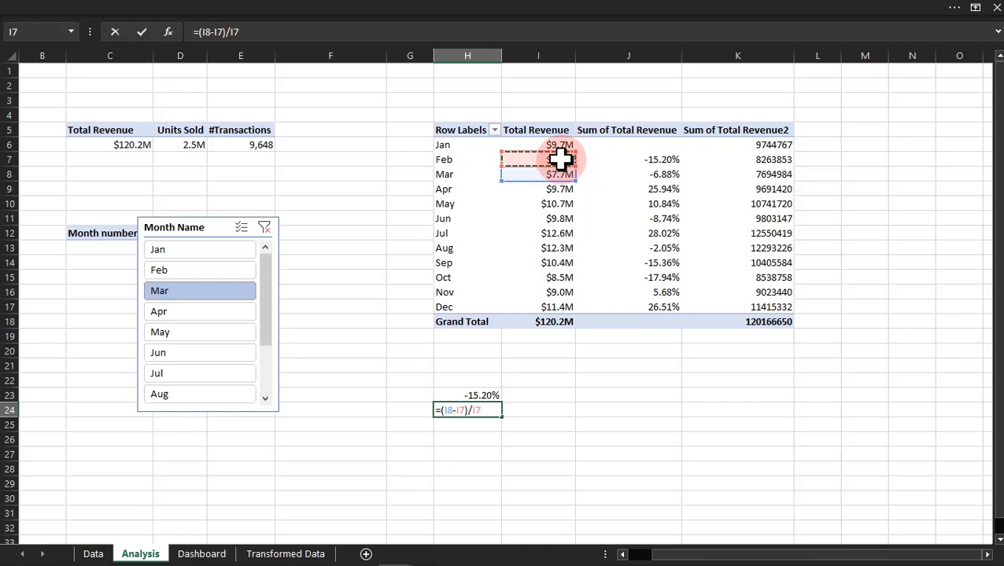
pyautogui.hotkey('ctrl', 'Return')
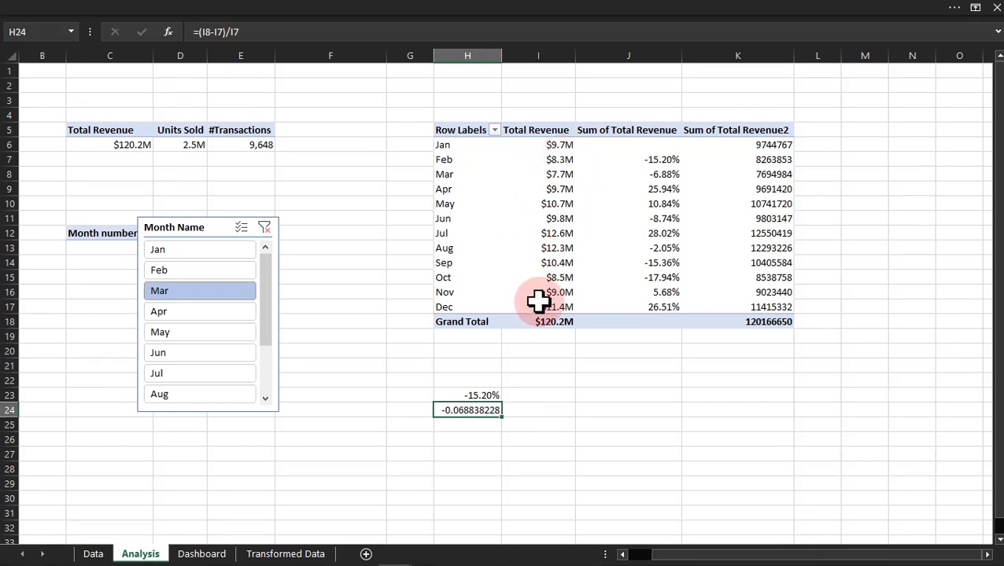
# Step: Copy the percentage formatting of cell H23 onto cell H24
pyautogui.click(486, 393)
pyautogui.click(155, 6)
pyautogui.click(59, 37)
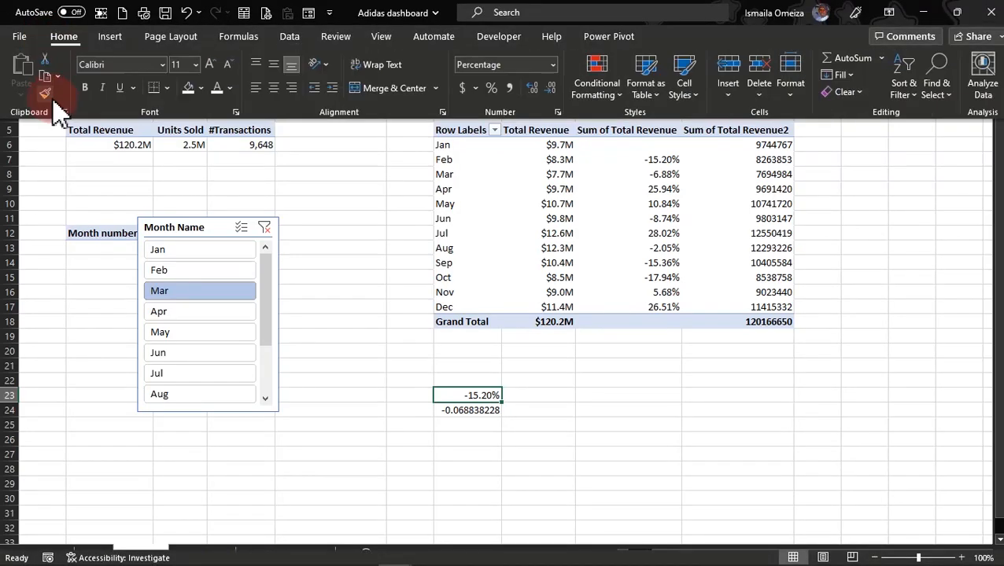
pyautogui.click(44, 93)
pyautogui.click(471, 411)
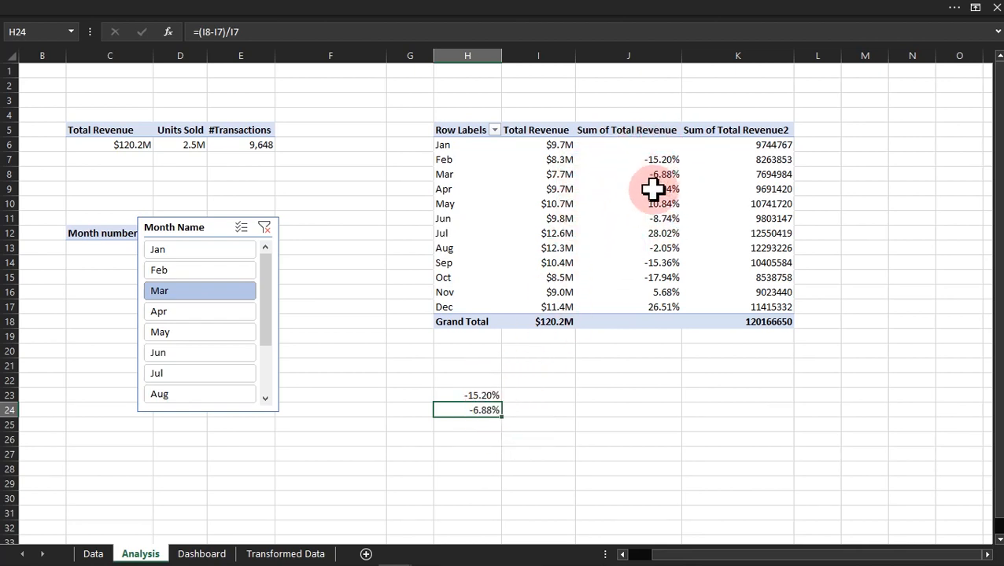
# Step: Format the Sum of Total Revenue2 values in K6:K18 as Currency with the $ symbol and 0 decimal places
pyautogui.moveTo(652, 189)
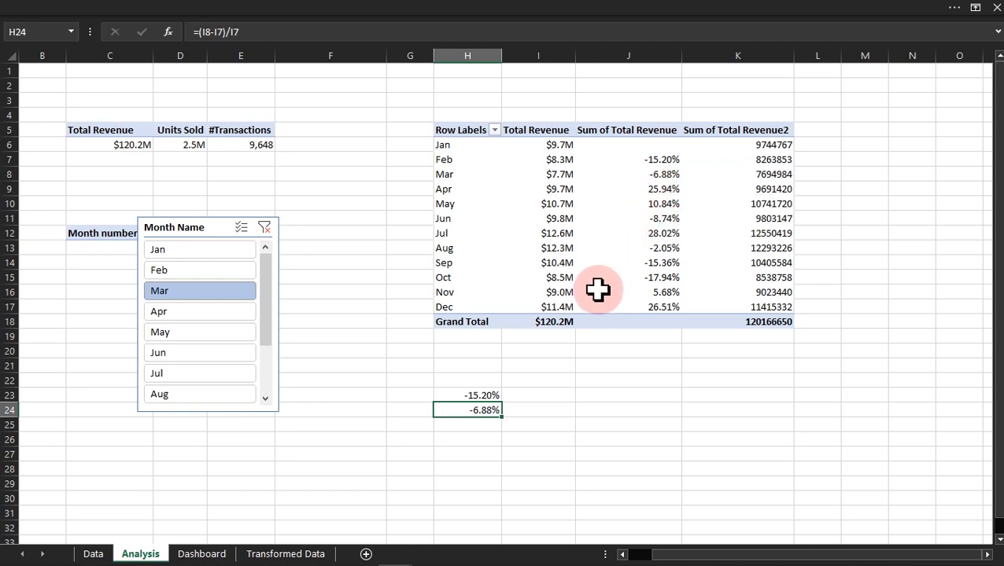
pyautogui.moveTo(598, 290)
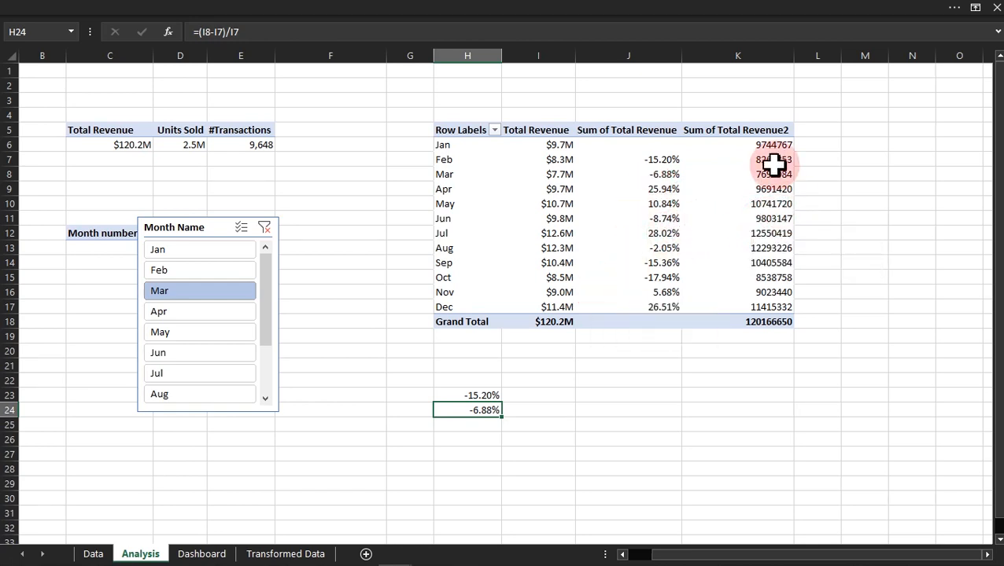
pyautogui.moveTo(773, 142); pyautogui.dragTo(775, 323)
pyautogui.hotkey('ctrl', '1')
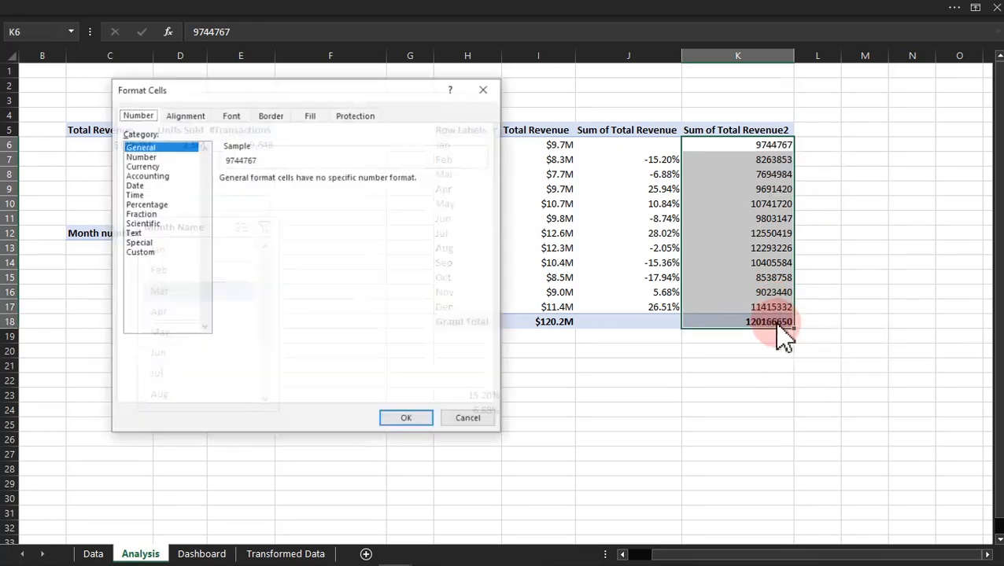
pyautogui.click(142, 166)
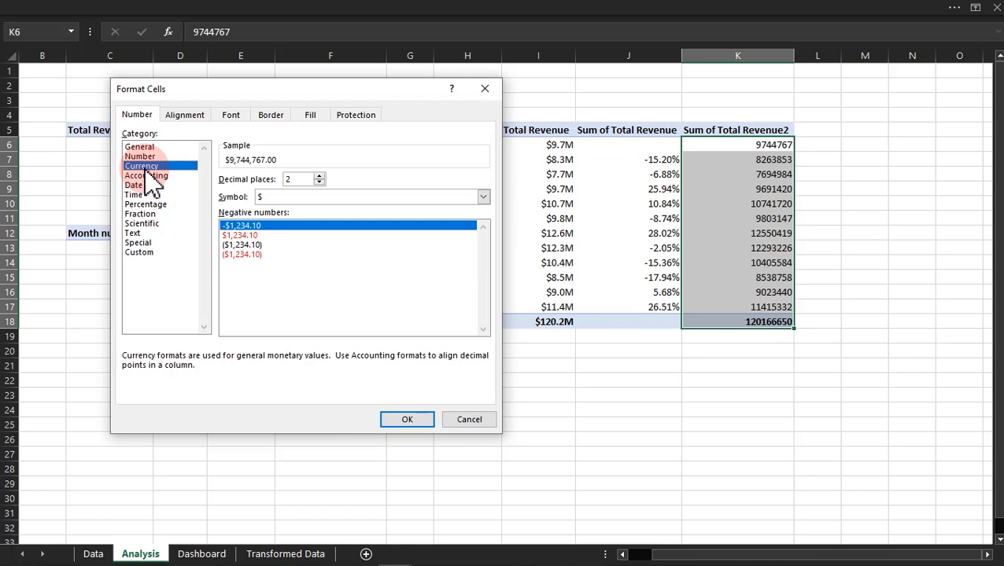
pyautogui.click(318, 182)
pyautogui.click(318, 182)
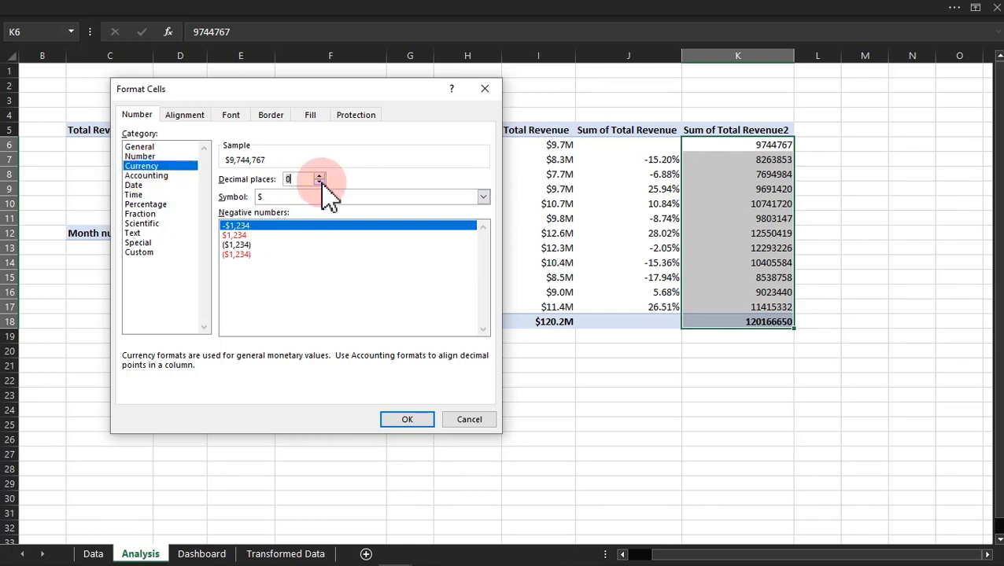
pyautogui.click(409, 419)
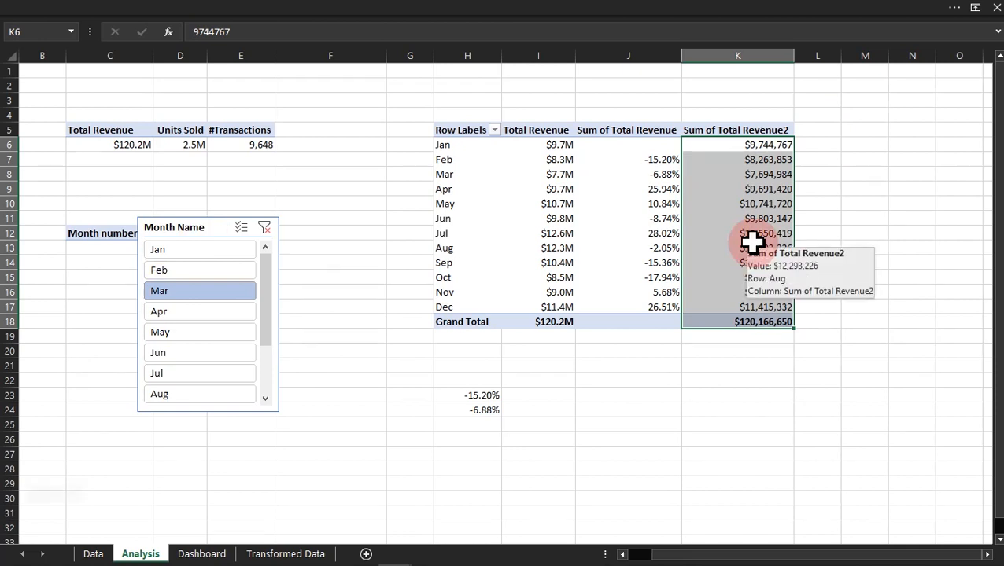
# Step: Move the Month Name slicer off the Month number PivotTable, beside the monthly revenue PivotTable, and clear its filter
pyautogui.moveTo(197, 230); pyautogui.dragTo(323, 118)
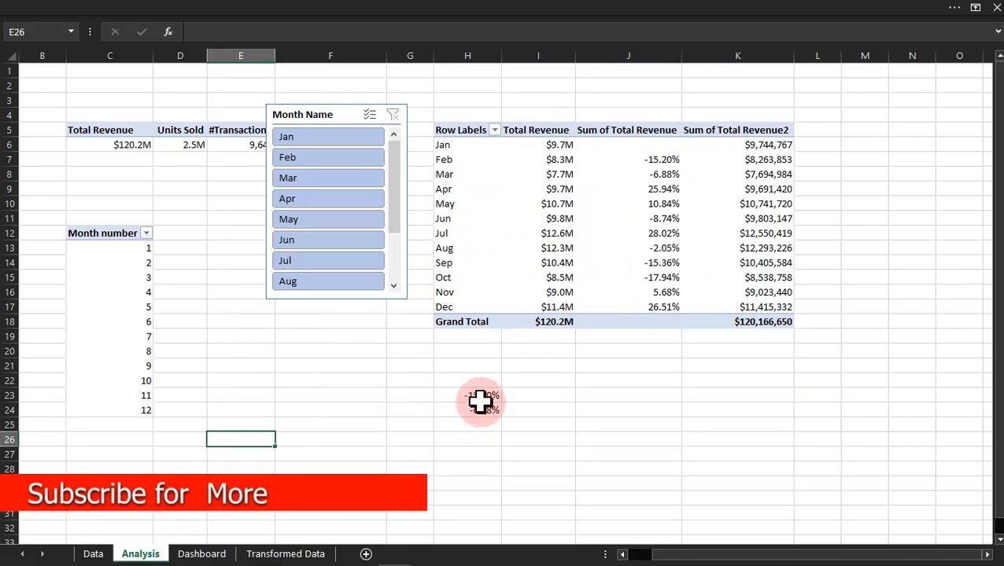
# Step: Delete the two manual percentage-change formulas in H23:H24
pyautogui.click(480, 400)
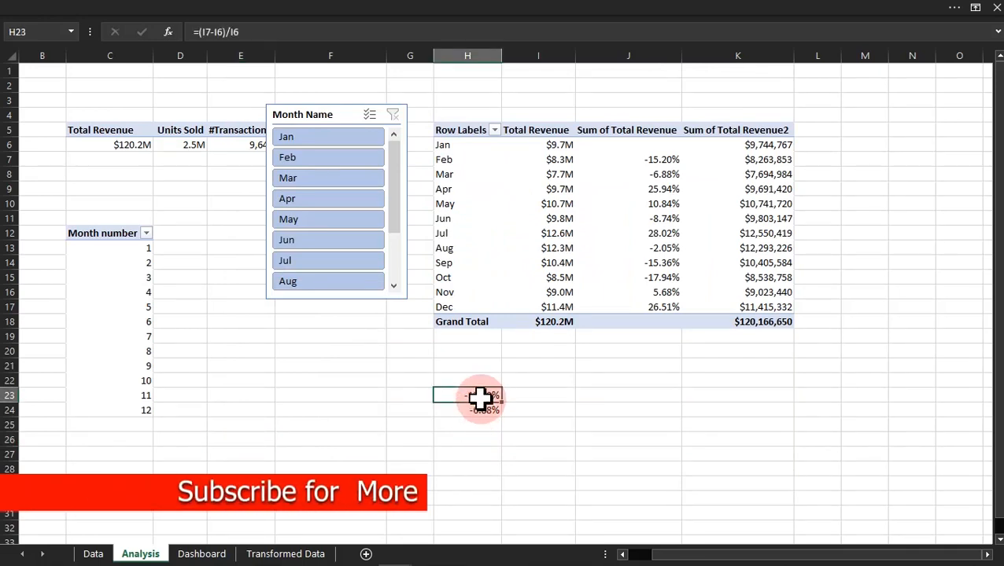
pyautogui.moveTo(479, 399); pyautogui.dragTo(479, 409)
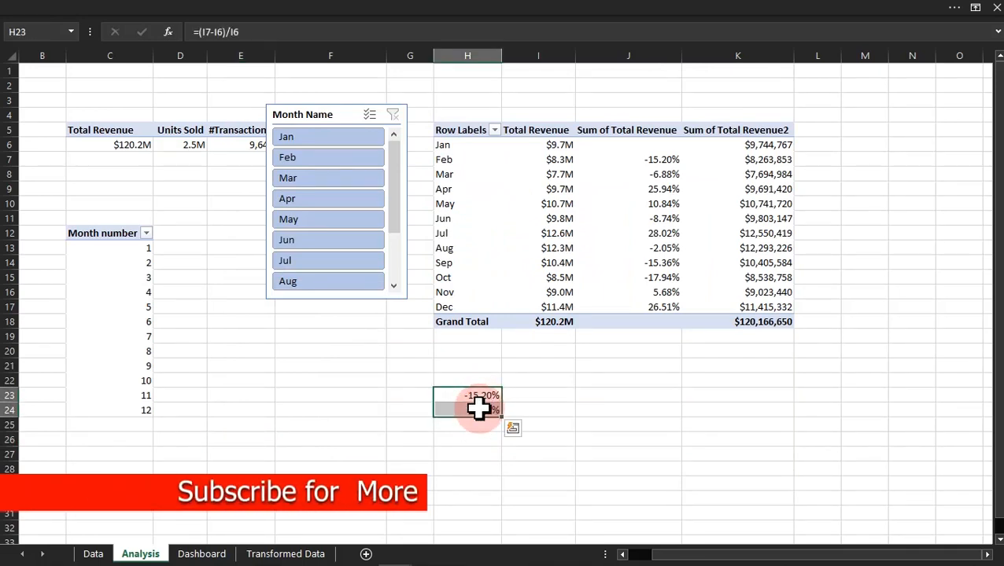
pyautogui.press('Delete')
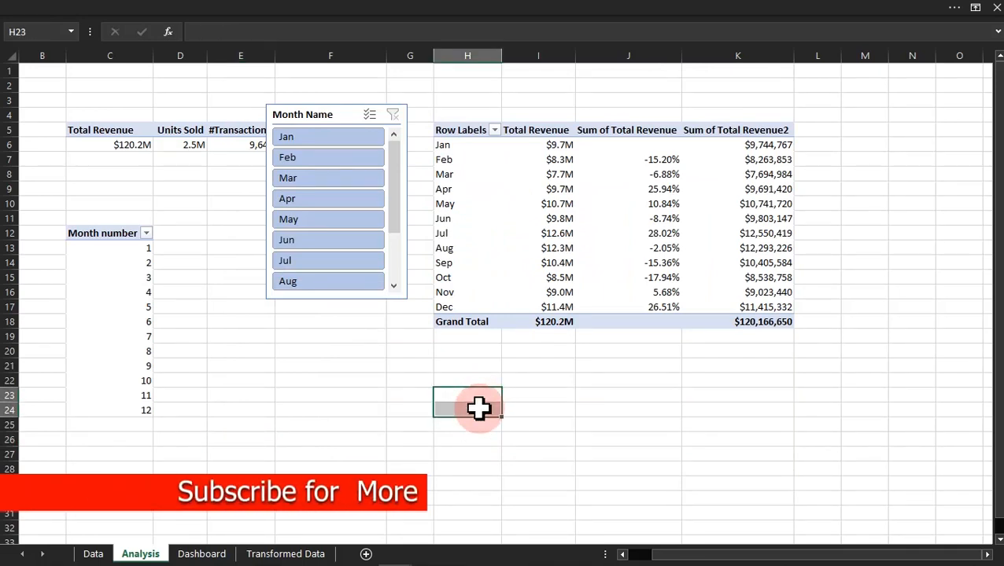
# Step: Check the January entries in the Sum of Total Revenue and Total Revenue columns of the monthly PivotTable
pyautogui.click(650, 147)
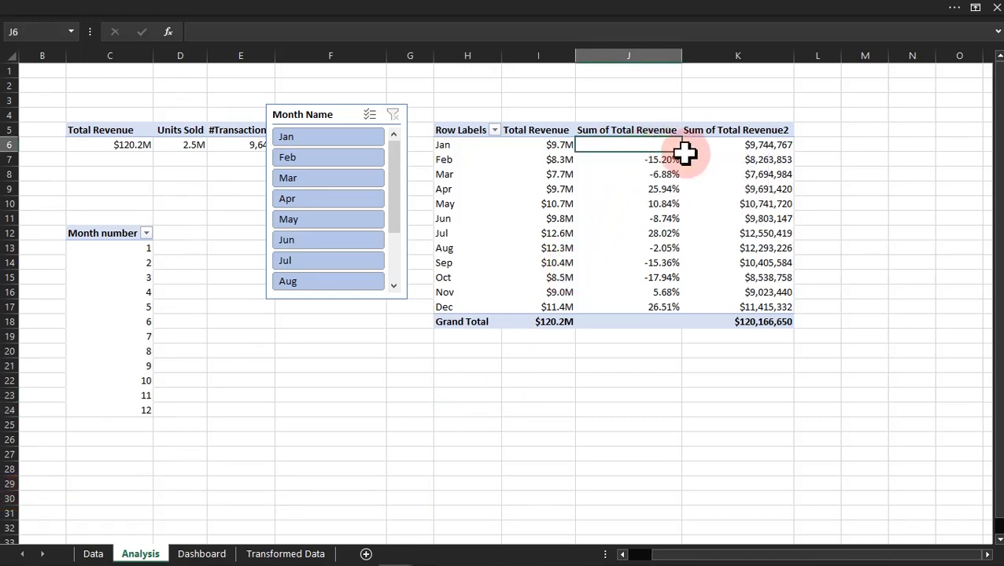
pyautogui.click(549, 142)
pyautogui.press('Return')
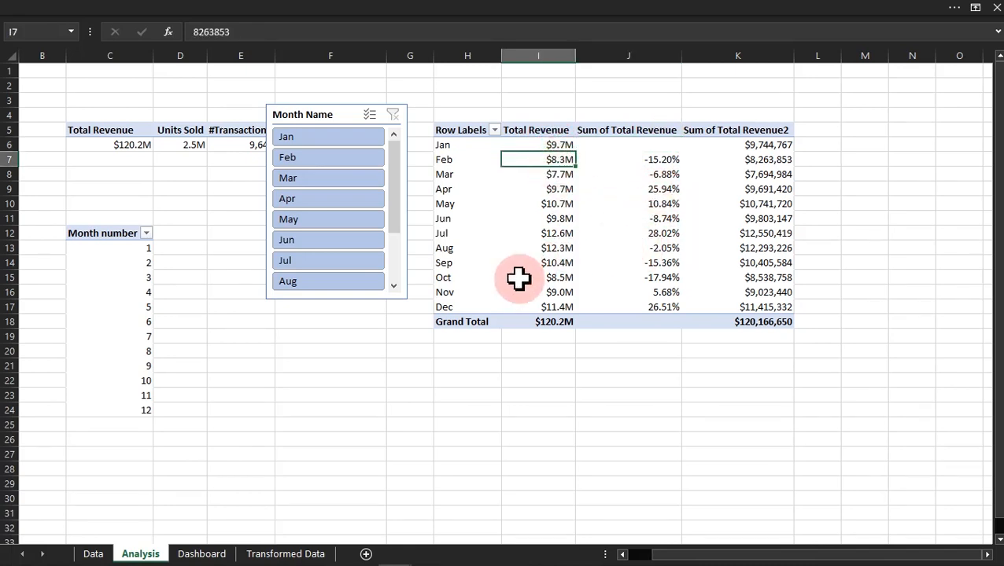
pyautogui.click(361, 392)
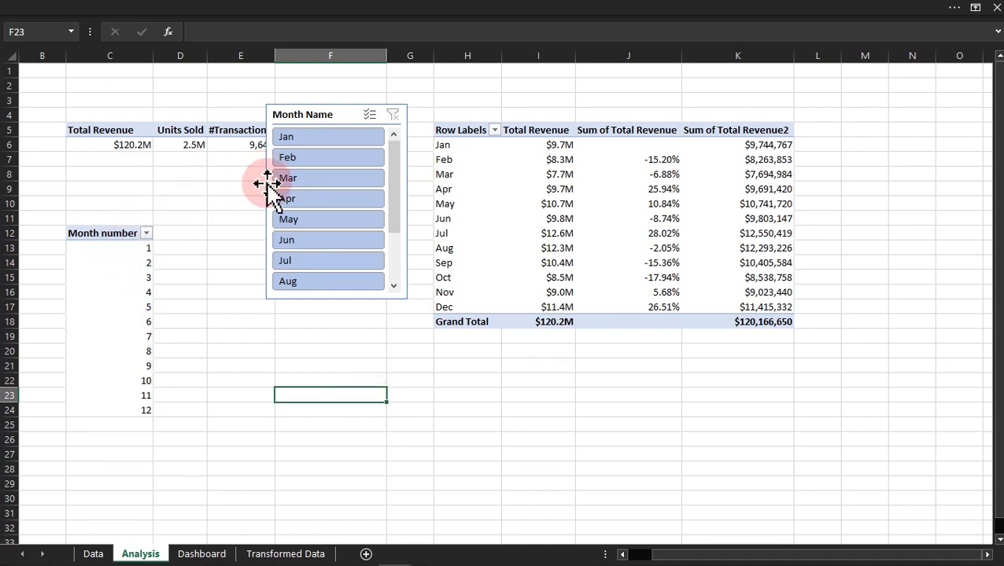
# Step: Filter the Month Name slicer to Feb and check the Feb row's percentage change in the monthly revenue PivotTable
pyautogui.click(295, 162)
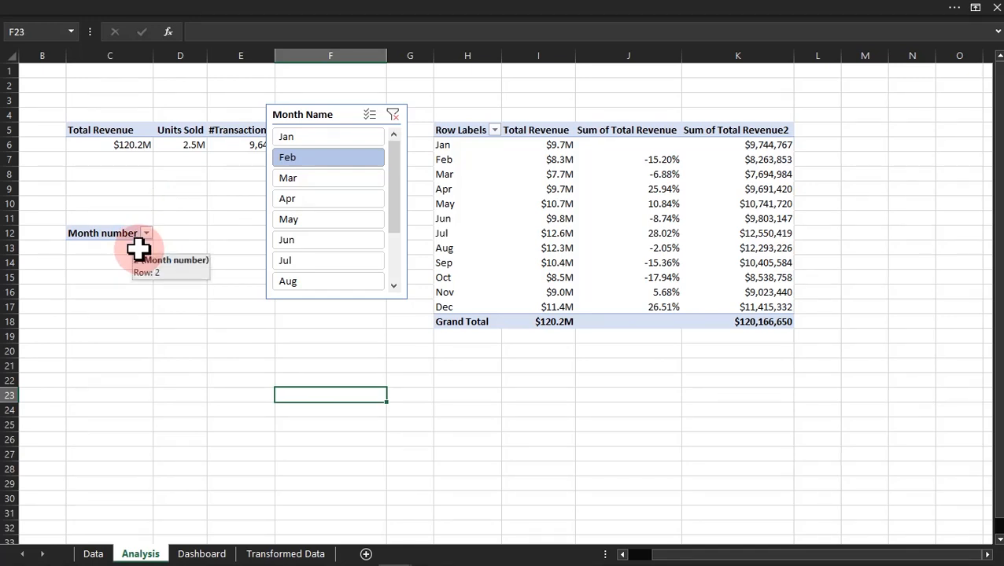
pyautogui.click(435, 158)
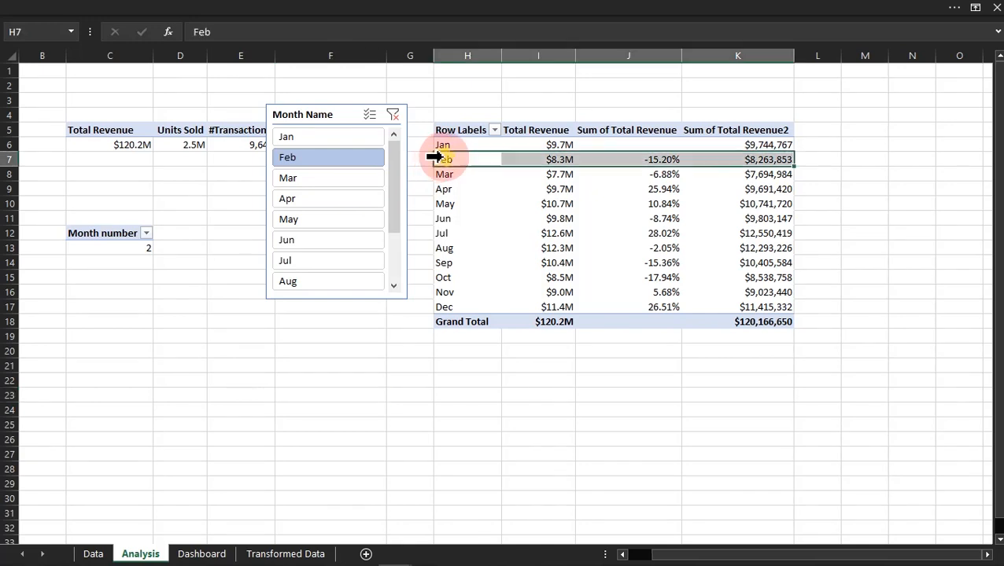
pyautogui.click(667, 160)
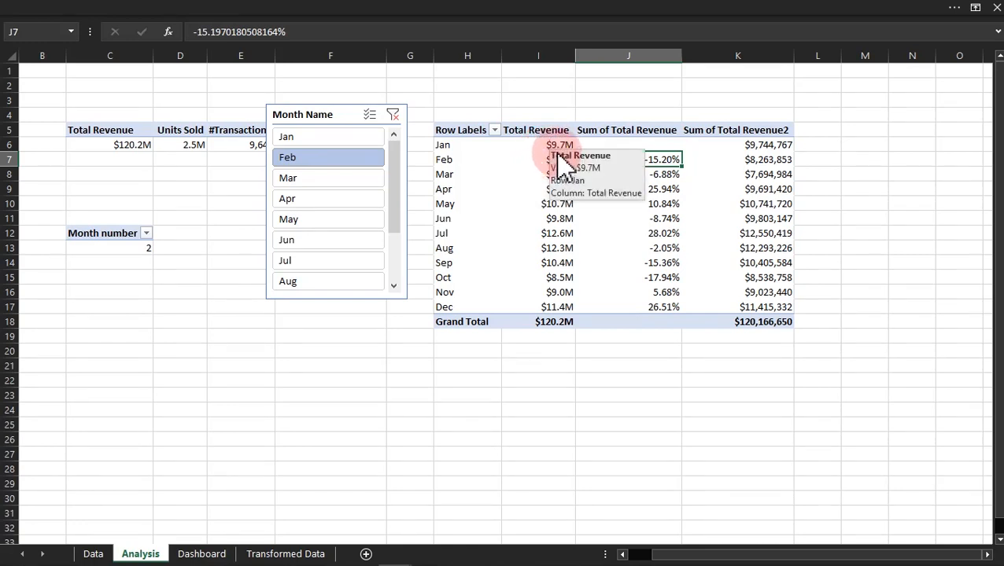
# Step: Start an IFS formula in F23 that returns 0 when the Month number in C13 equals 1
pyautogui.click(299, 383)
pyautogui.click(295, 400)
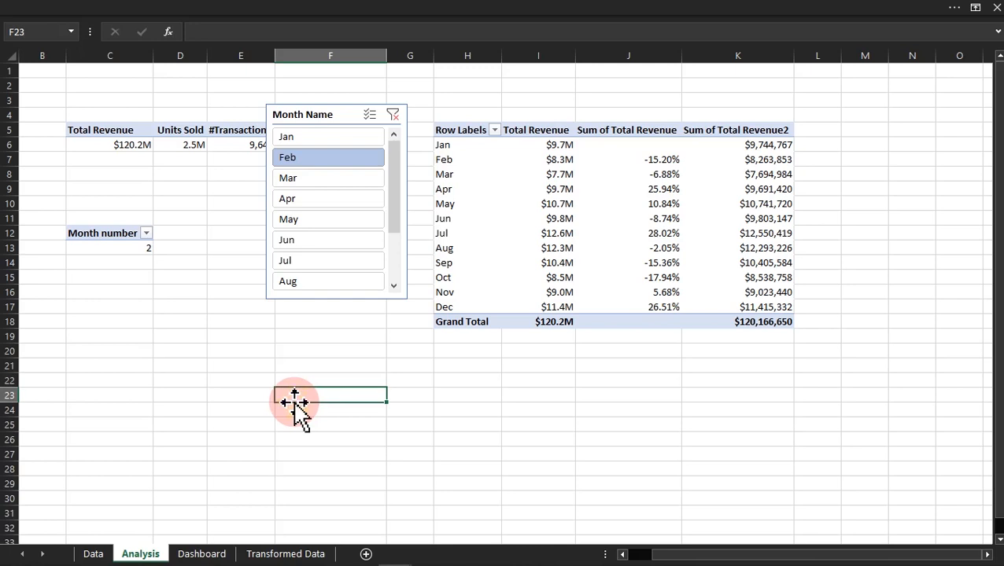
pyautogui.write('=')
pyautogui.write('fs')
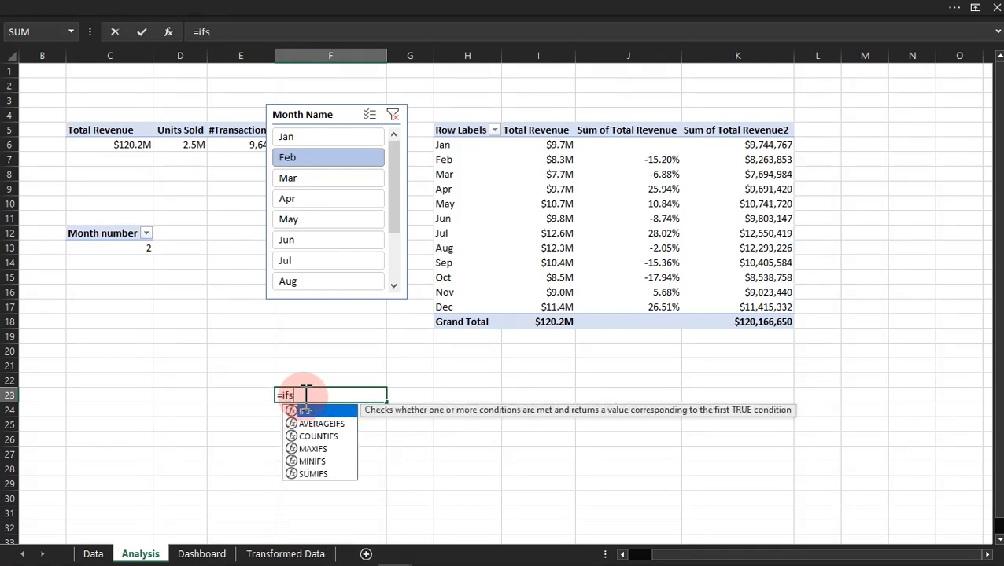
pyautogui.press('Tab')
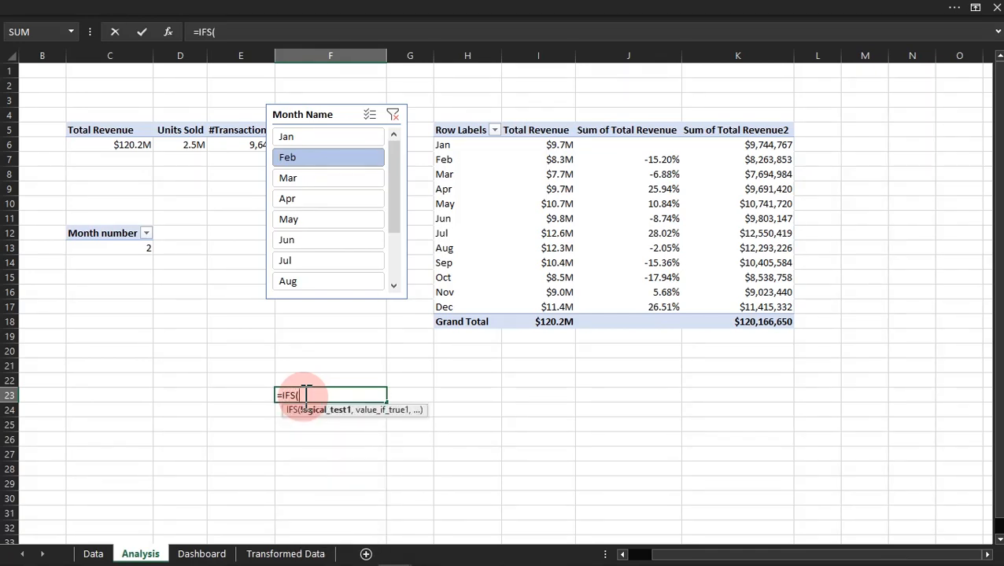
pyautogui.click(126, 249)
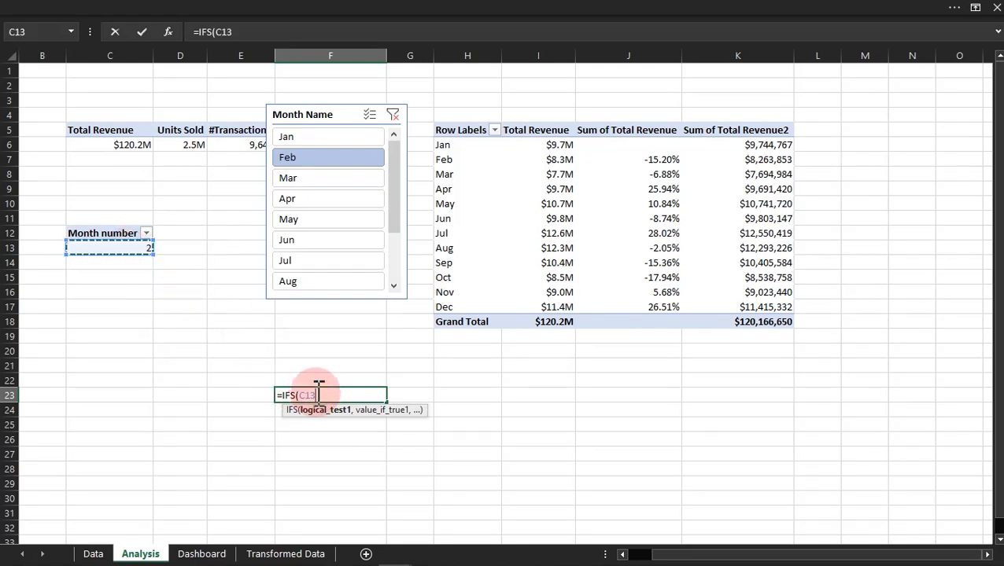
pyautogui.moveTo(312, 393); pyautogui.dragTo(303, 395)
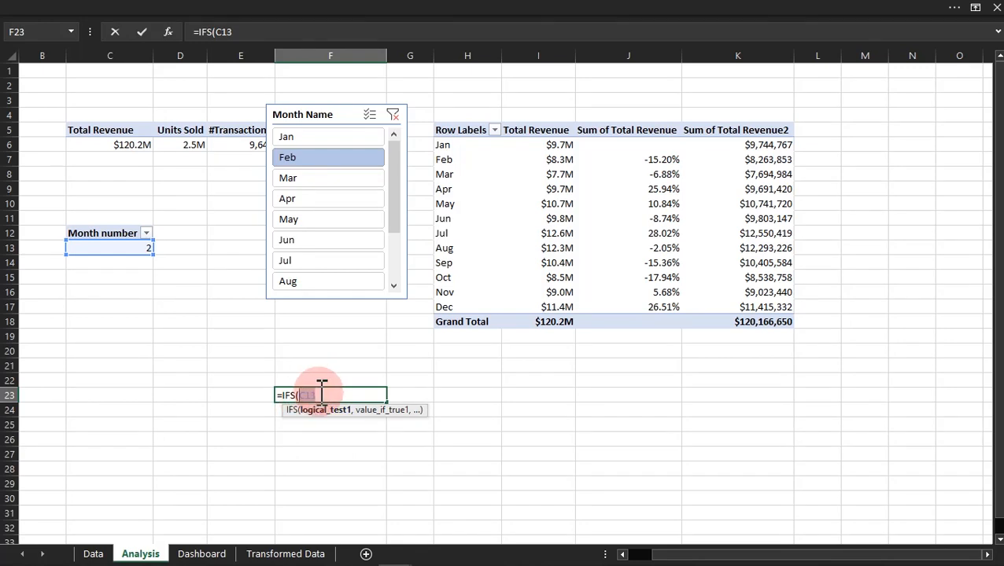
pyautogui.click(322, 393)
pyautogui.write('=1,0')
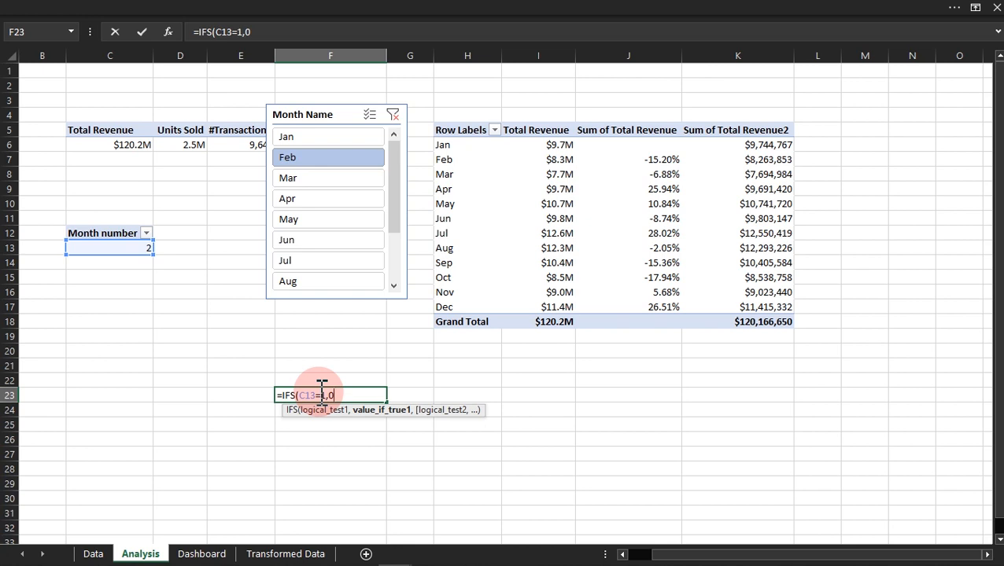
pyautogui.write(',')
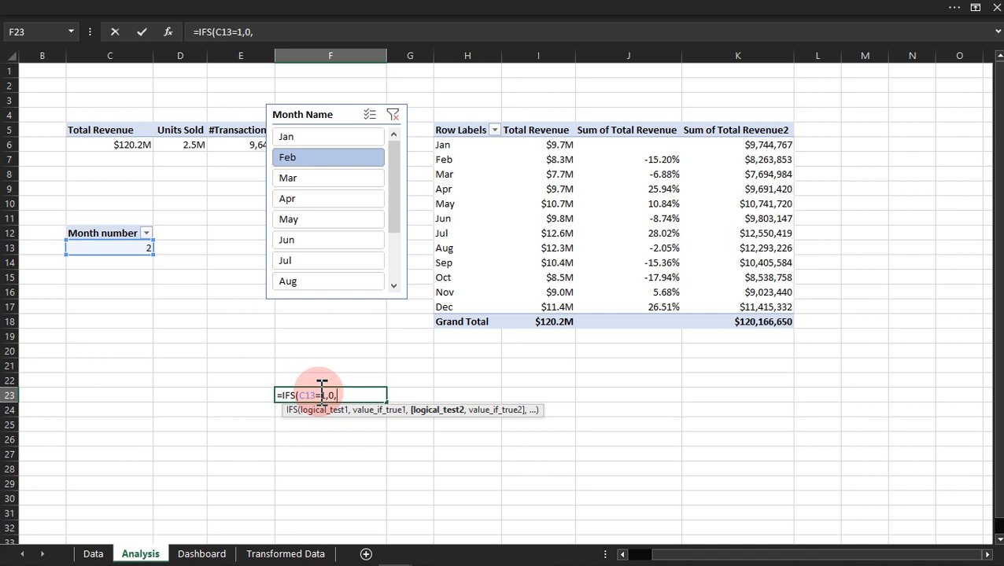
pyautogui.write('C13')
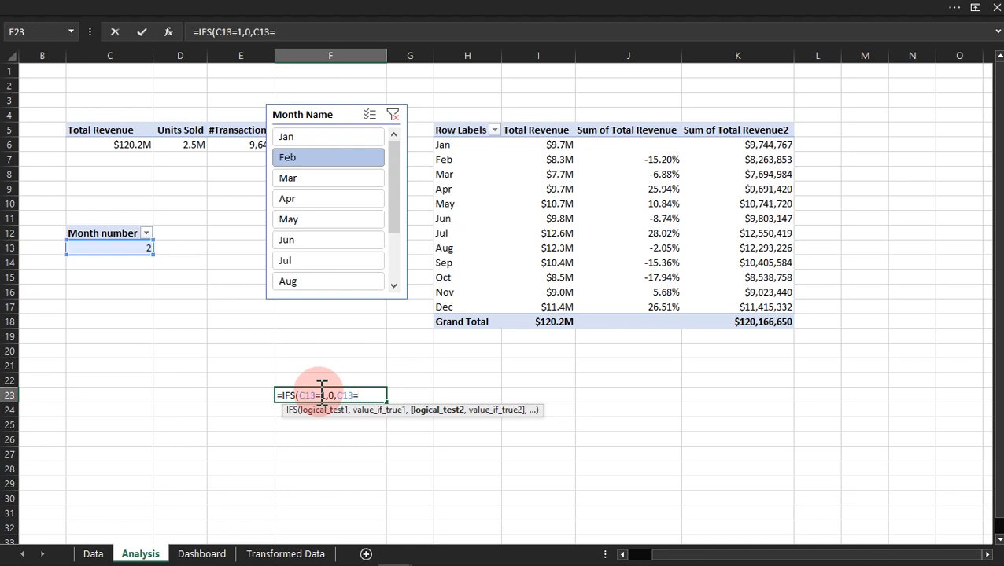
# Step: Extend the IFS formula to return J7 when C13=2 and J8 when C13=3
pyautogui.write('=2,')
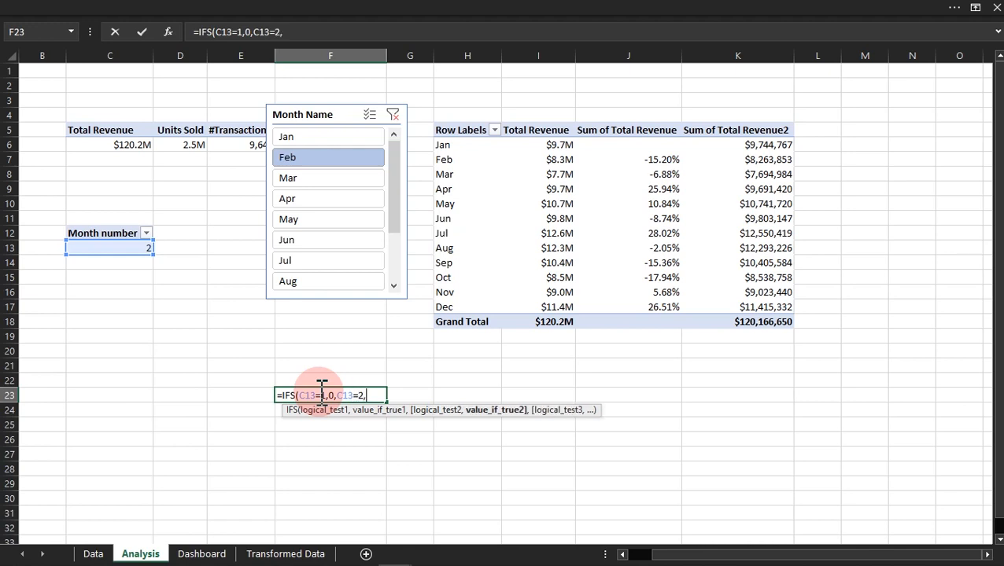
pyautogui.click(648, 161)
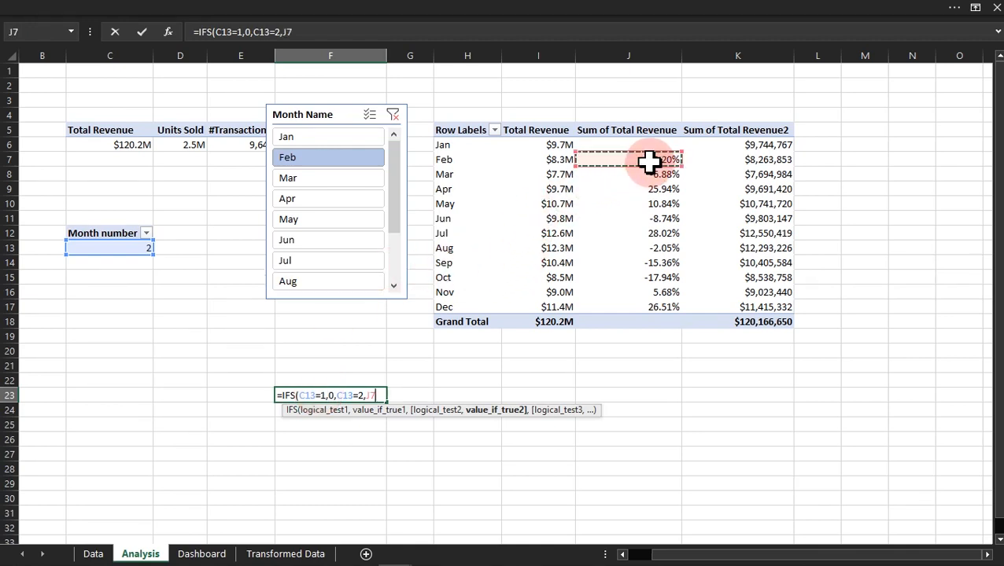
pyautogui.write(',C13')
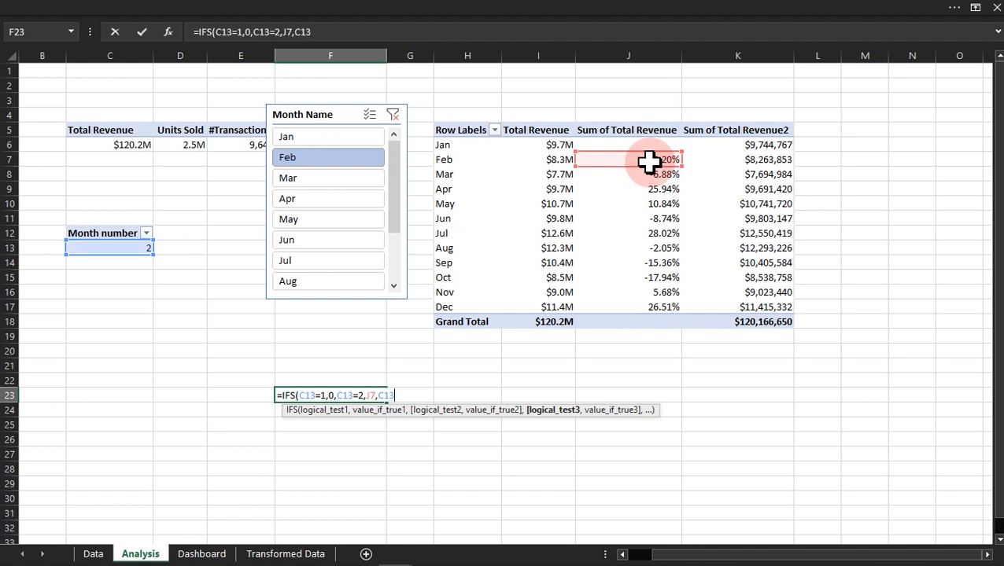
pyautogui.write('=3,')
pyautogui.click(650, 172)
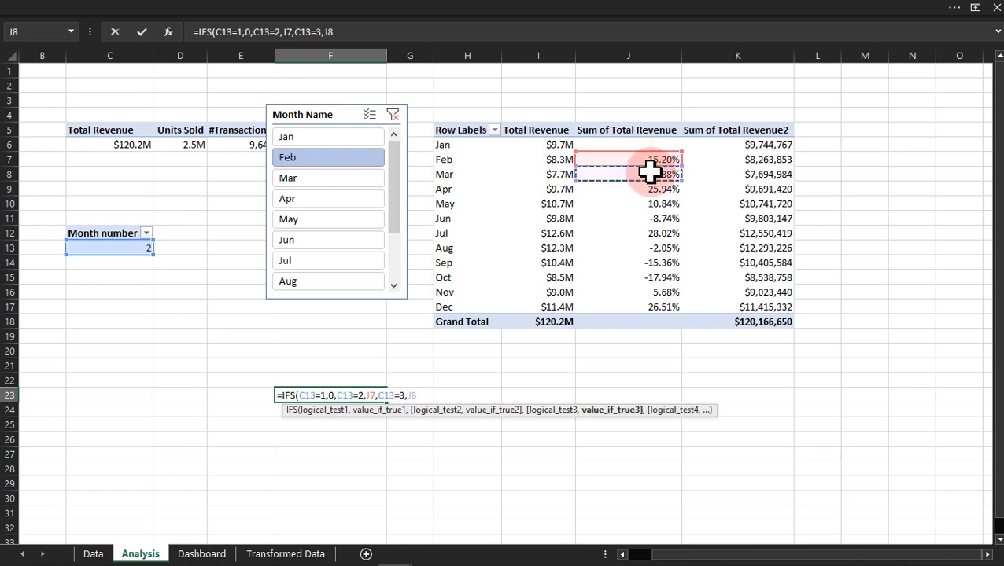
# Step: Add the April and May conditions to the IFS formula: C13=4 returns J9 and C13=5 returns J10
pyautogui.write(',')
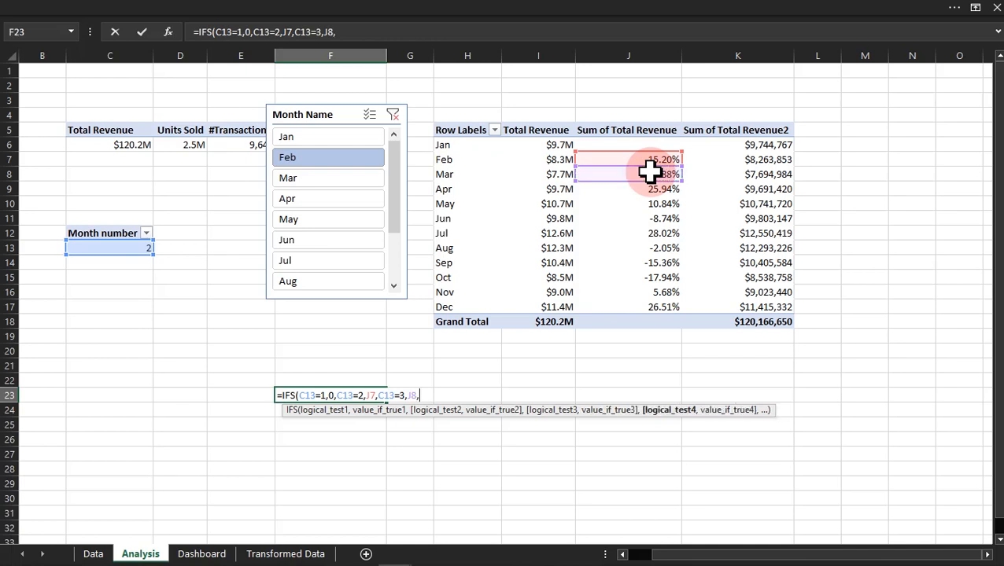
pyautogui.write('C13=')
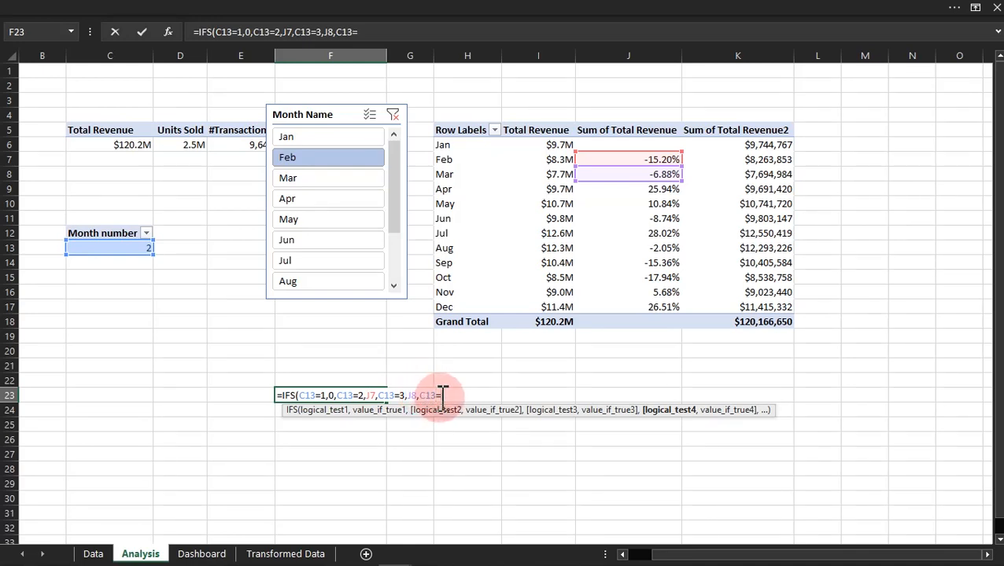
pyautogui.write(',')
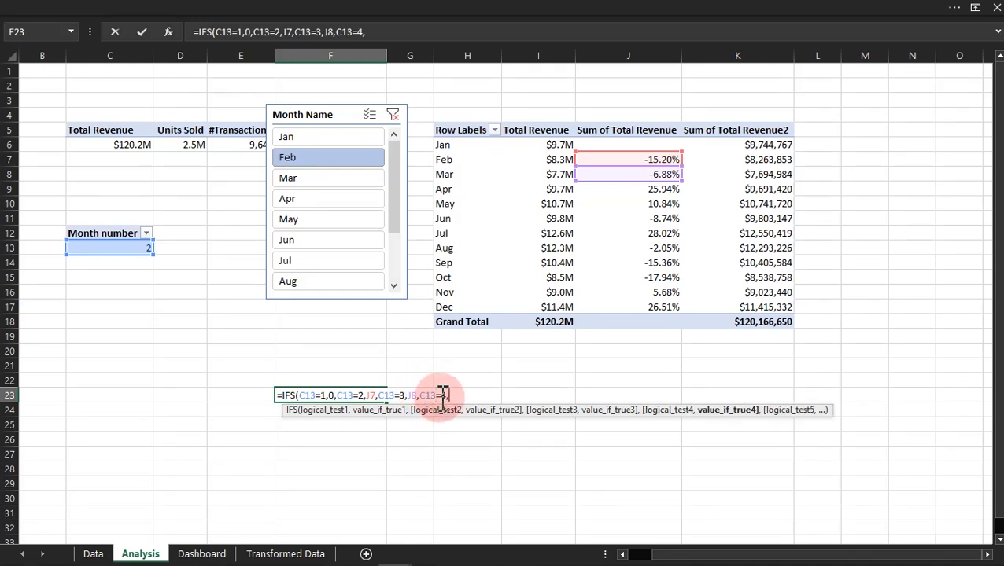
pyautogui.click(651, 189)
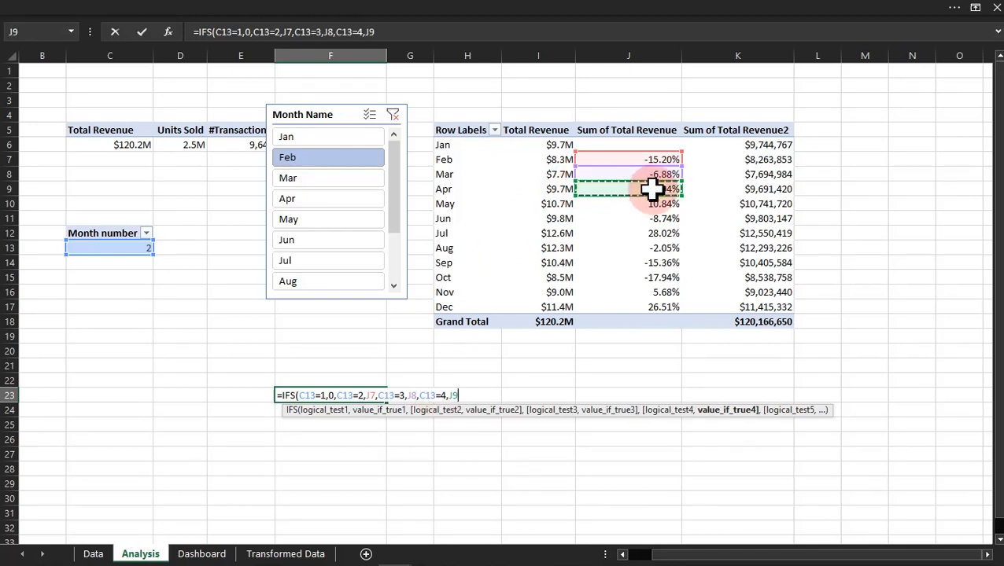
pyautogui.write(',C13')
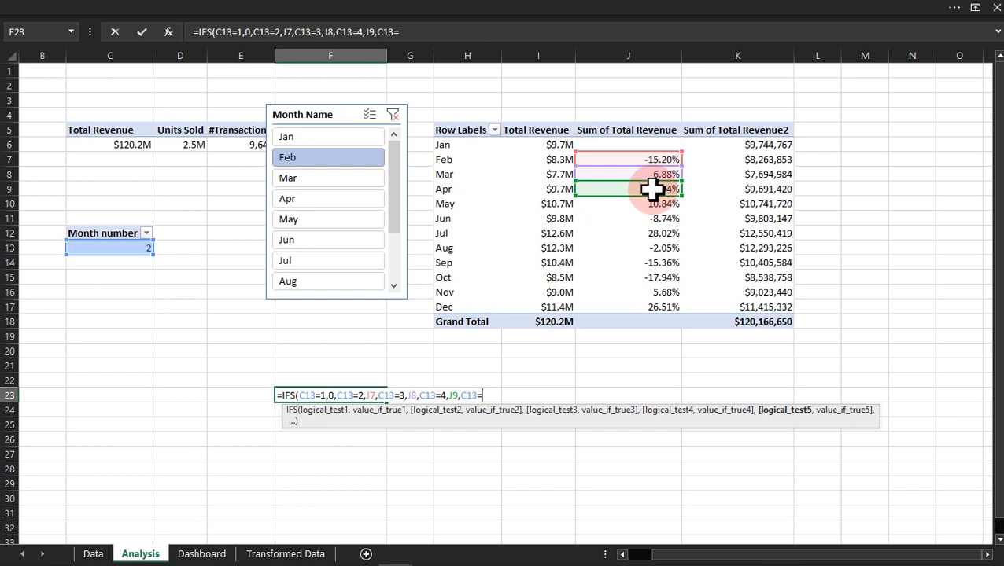
pyautogui.write('=5,')
pyautogui.click(651, 204)
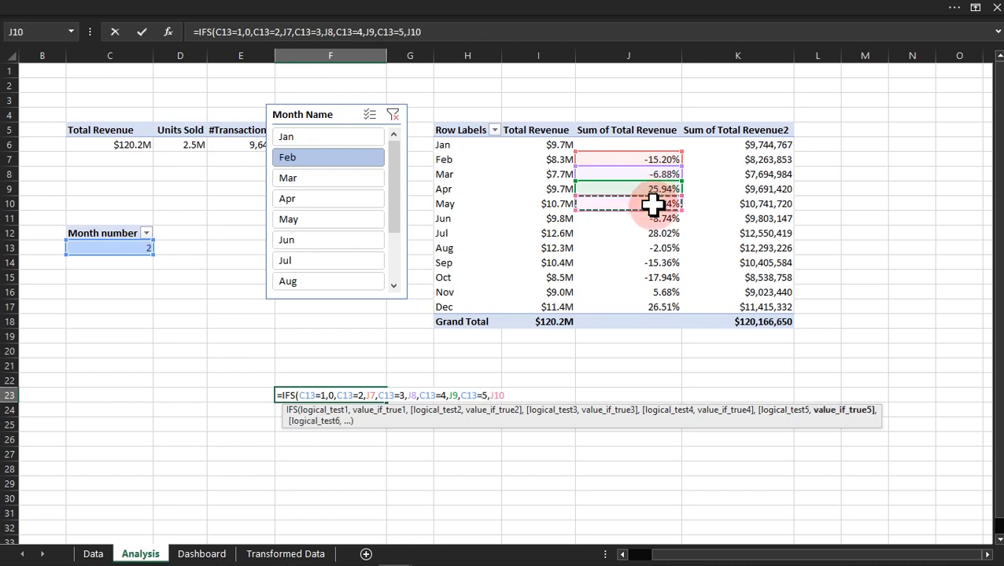
# Step: Add the June and July conditions to the IFS formula: C13=6 returns J11 and C13=7 returns J12
pyautogui.write(',C13')
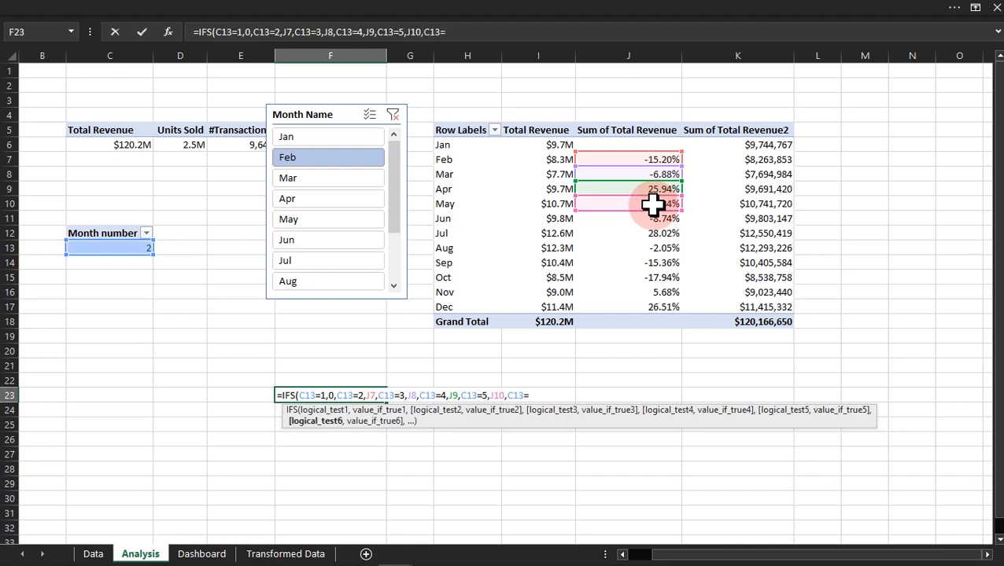
pyautogui.write('=6,')
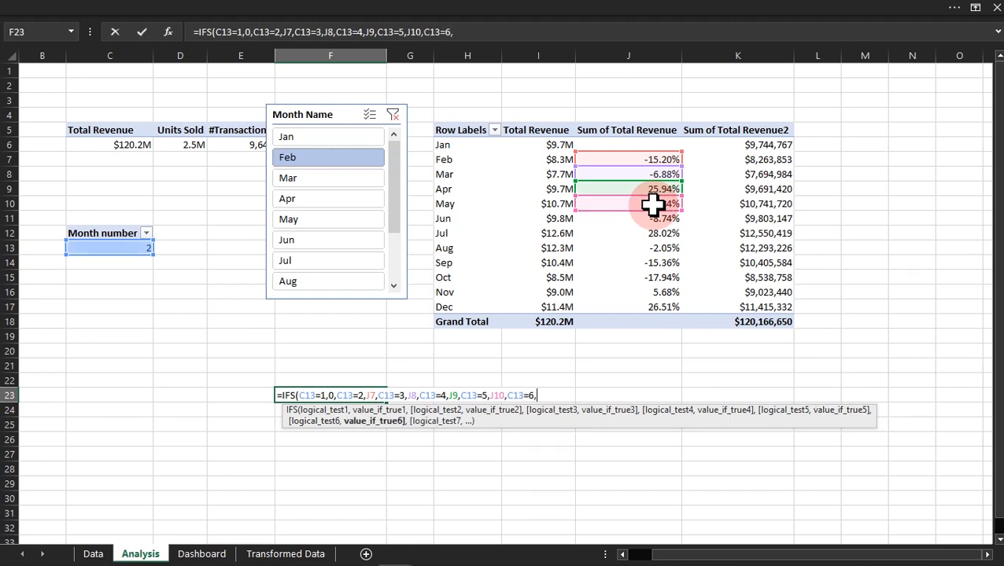
pyautogui.click(655, 218)
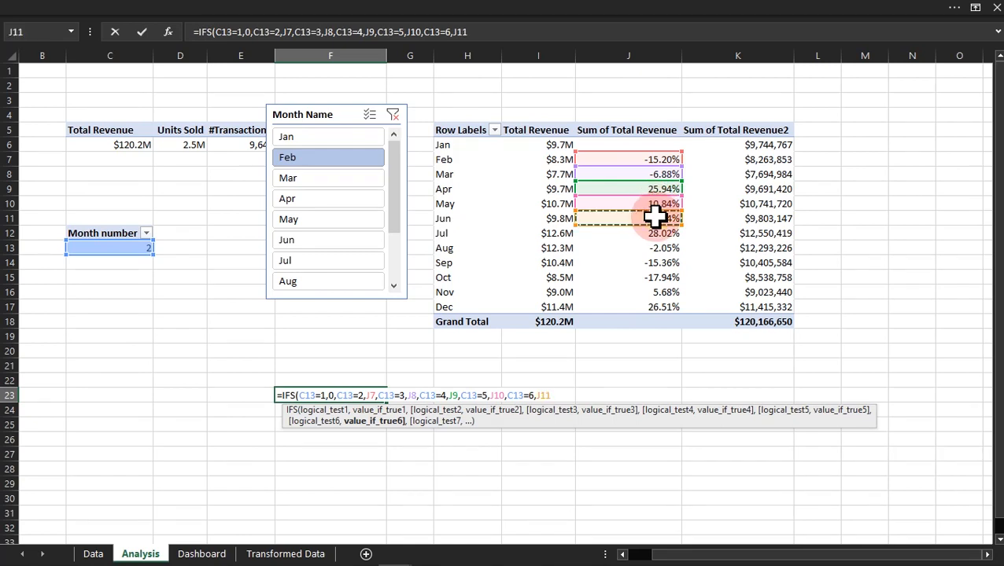
pyautogui.write(',')
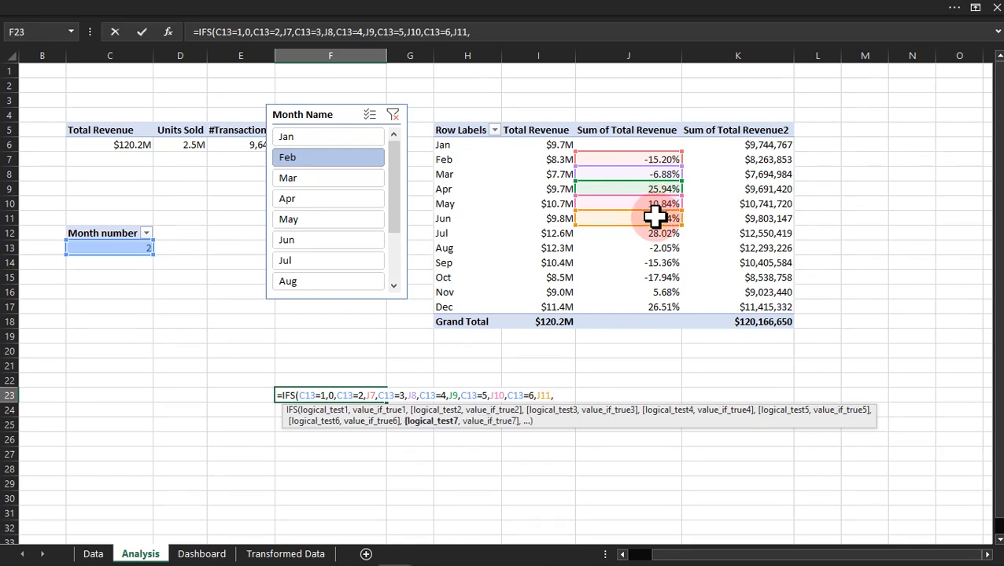
pyautogui.write('C13=7,')
pyautogui.click(657, 236)
# Step: Add the August and September conditions to the IFS formula: C13=8 returns J13 and C13=9 returns J14
pyautogui.write(',C13=8,')
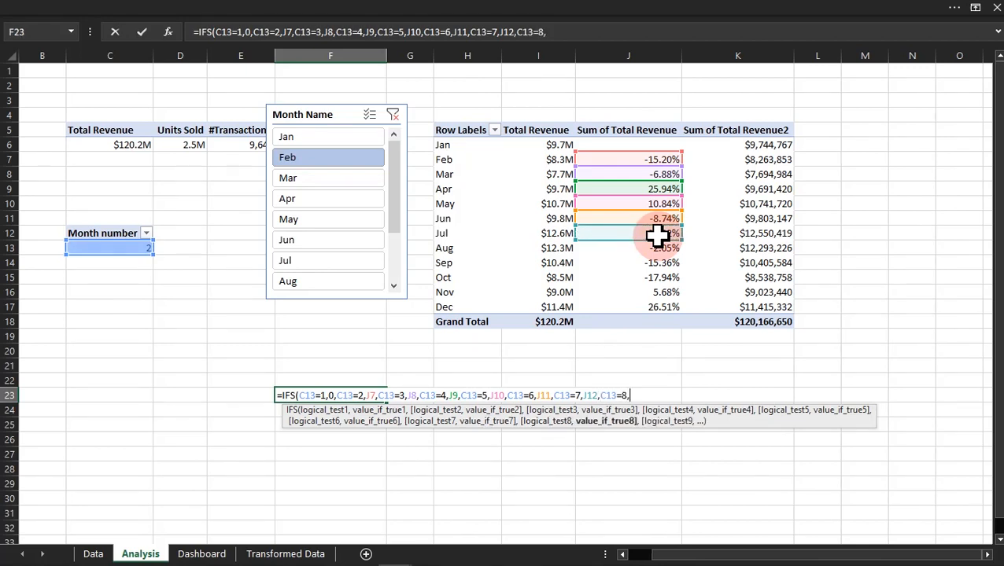
pyautogui.click(652, 248)
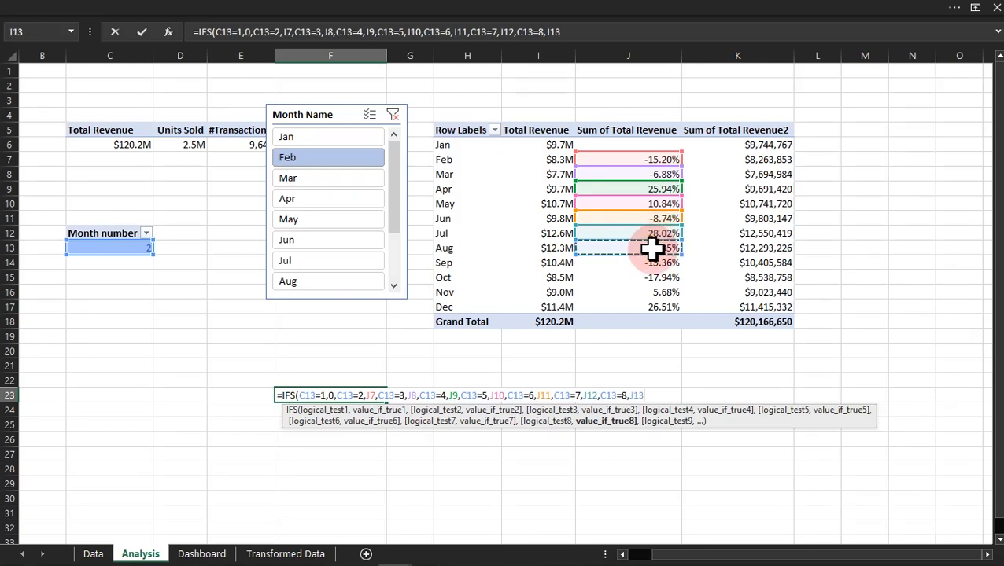
pyautogui.write(',C13')
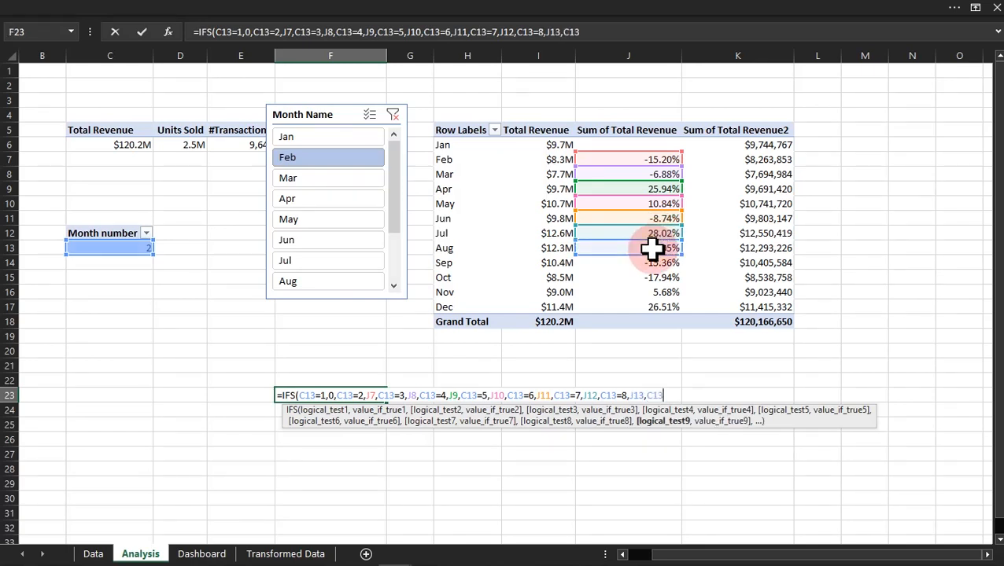
pyautogui.write('=9,')
pyautogui.click(649, 263)
# Step: Continue the IFS formula with the October pair C13=10,J15 and the November pair entered as C1311,J16
pyautogui.write(',C13')
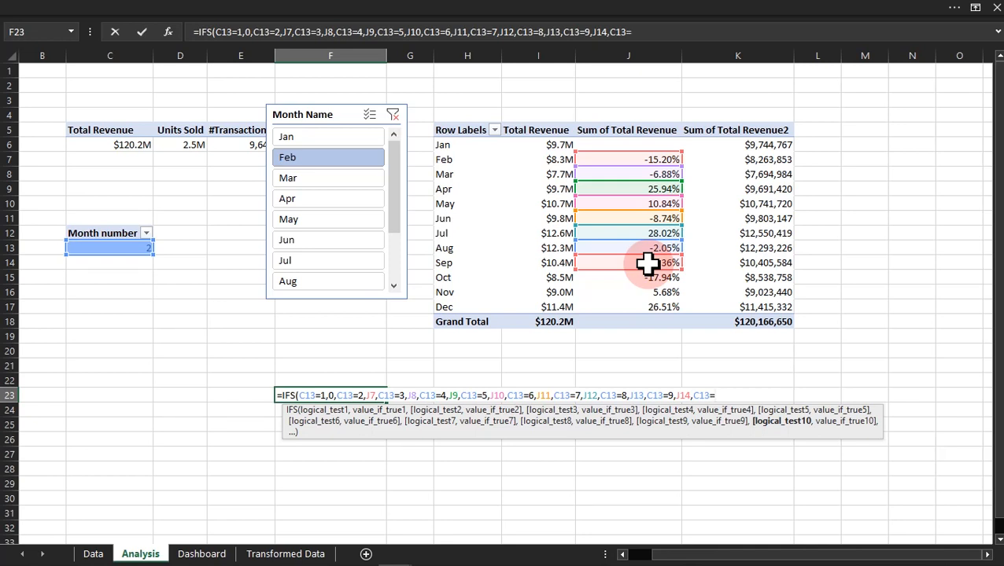
pyautogui.write('=10,')
pyautogui.click(648, 276)
pyautogui.write(',')
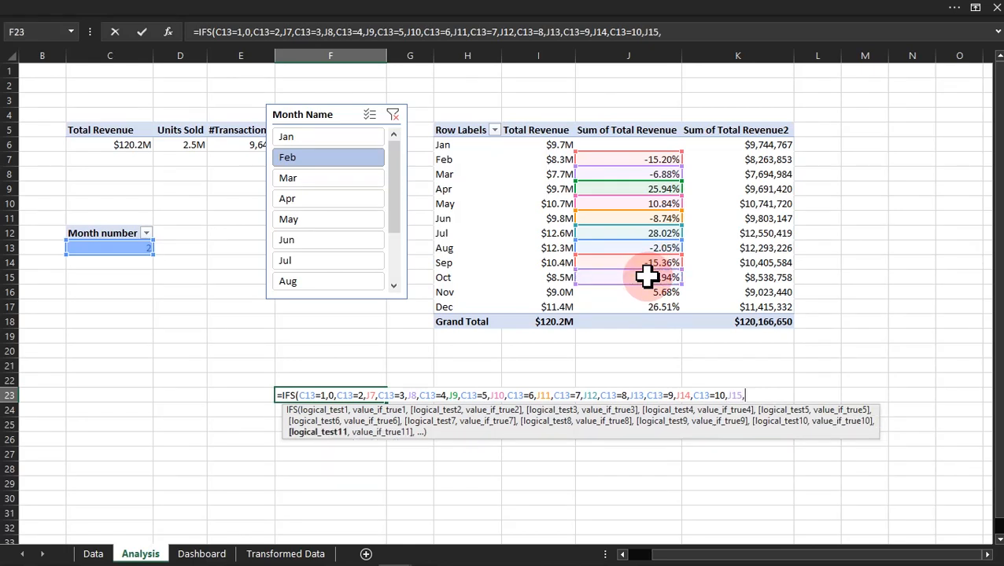
pyautogui.write('C1311,')
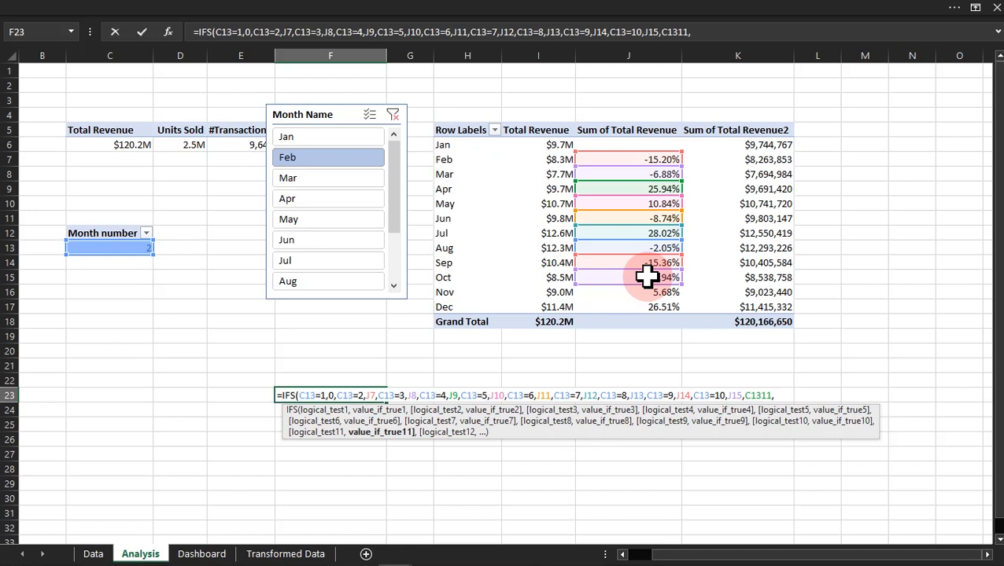
pyautogui.click(644, 292)
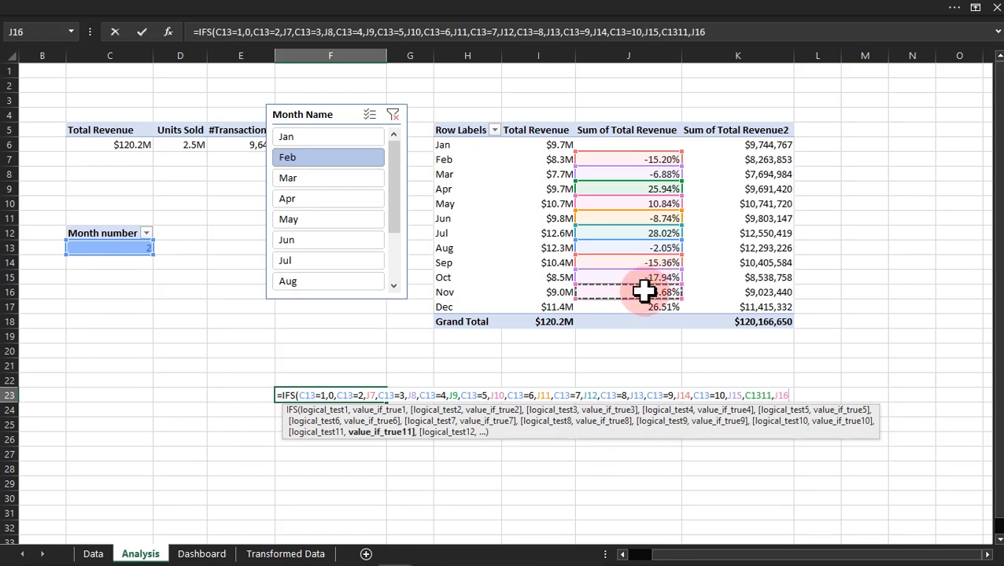
# Step: Finish the IFS formula with C13=12 returning J17, enter it in F23 and reselect that cell
pyautogui.write(',')
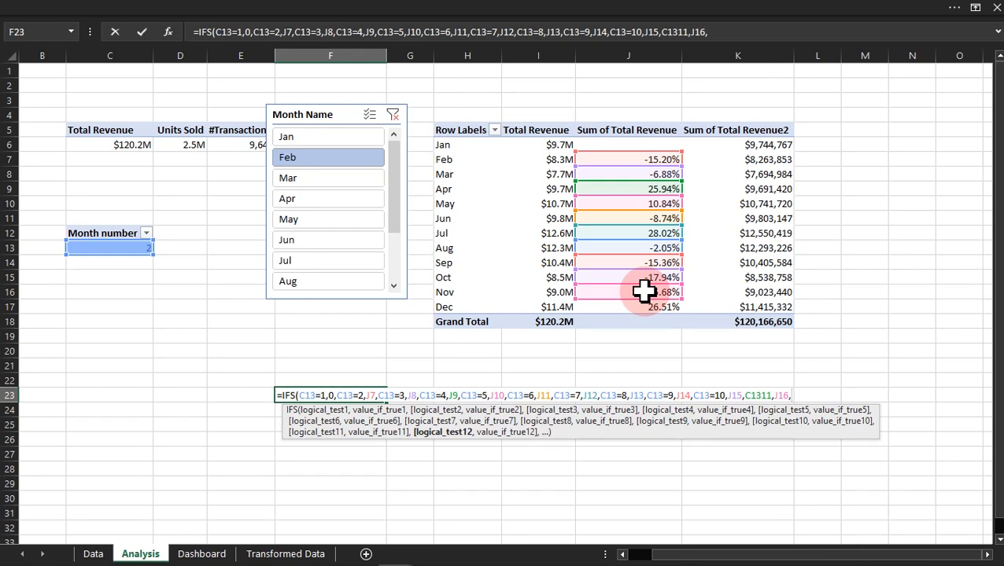
pyautogui.write('C13=12,')
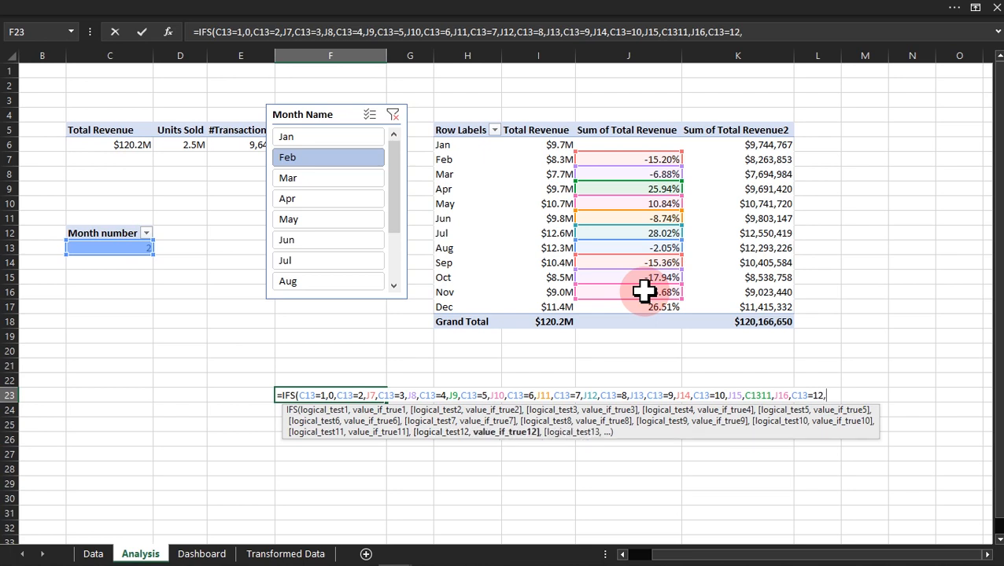
pyautogui.click(641, 309)
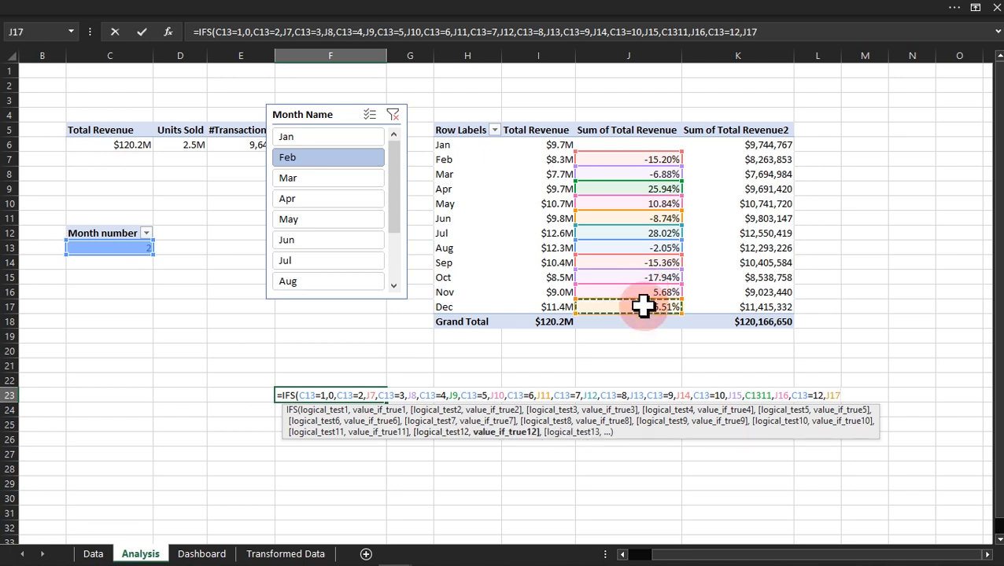
pyautogui.write(')')
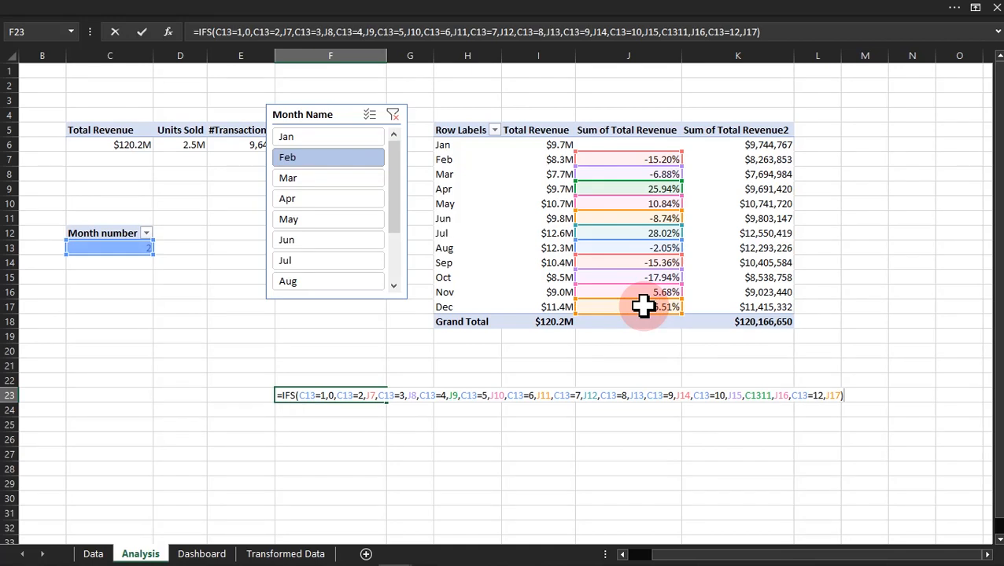
pyautogui.press('Return')
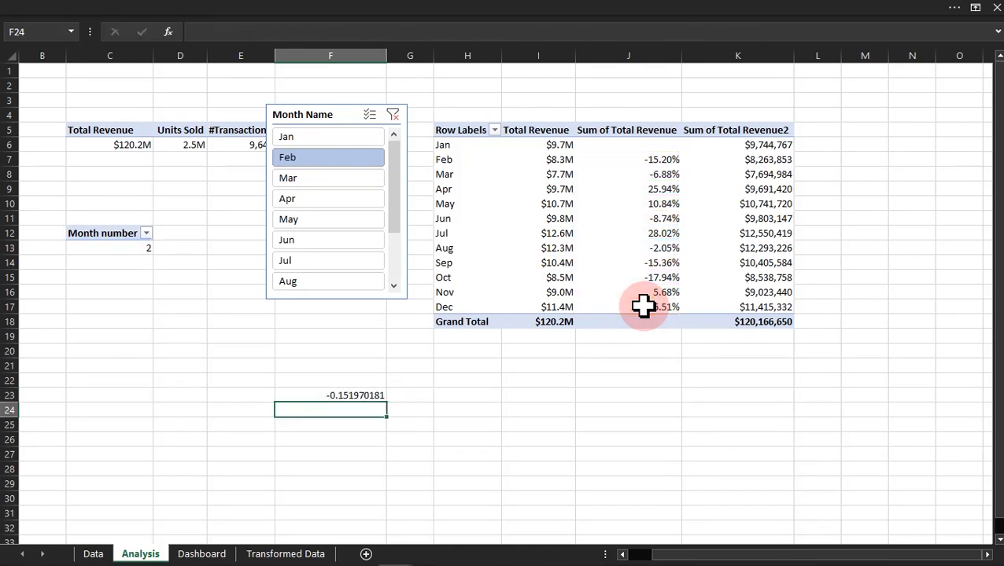
pyautogui.click(380, 393)
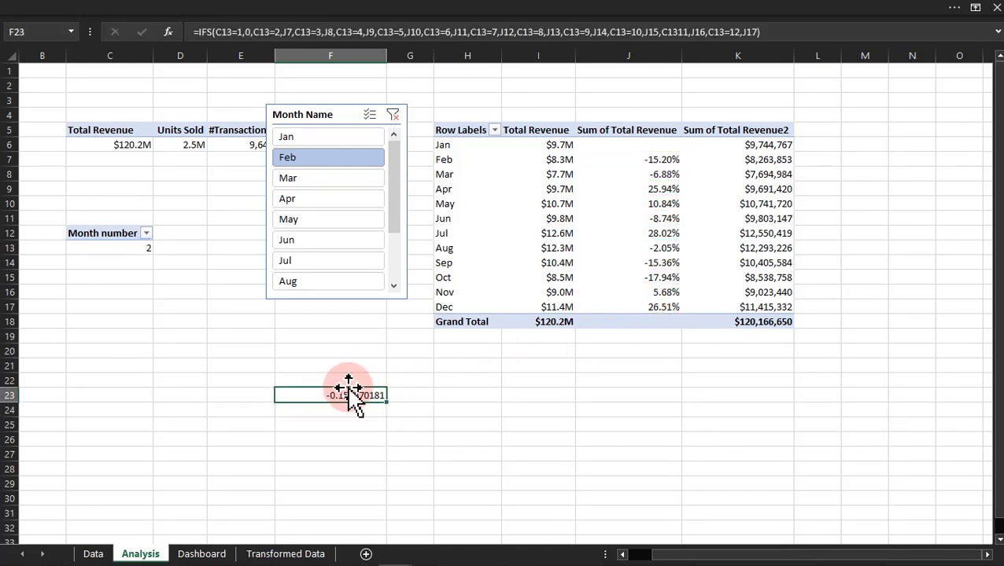
# Step: Format the % change result in F23 as Percentage with 2 decimal places
pyautogui.hotkey('ctrl', '1')
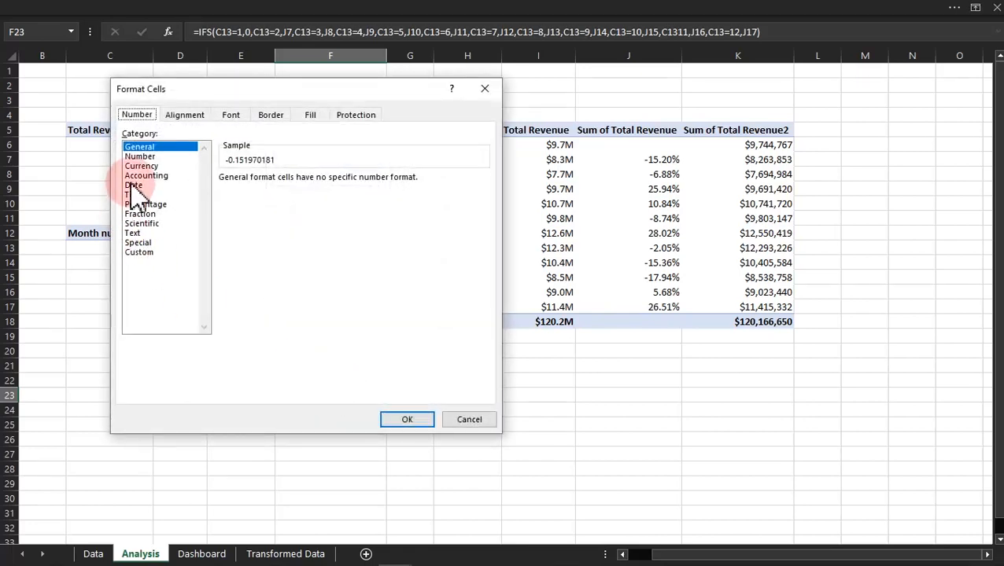
pyautogui.click(137, 176)
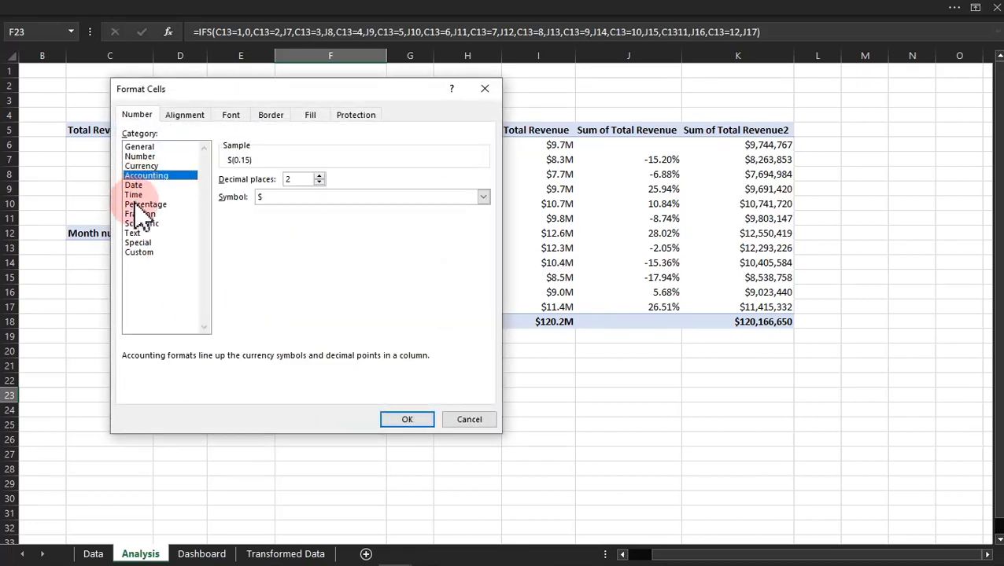
pyautogui.click(140, 205)
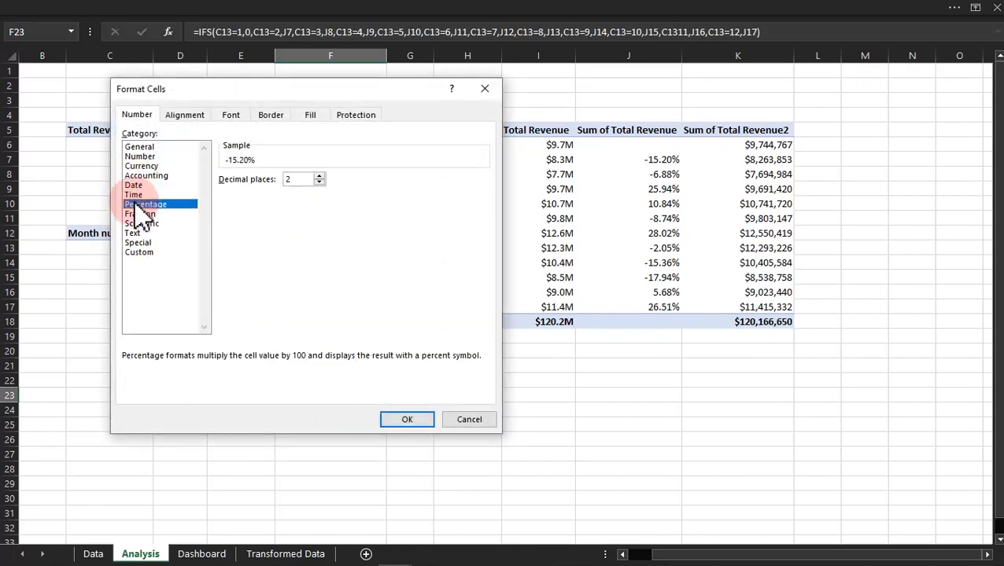
pyautogui.click(403, 421)
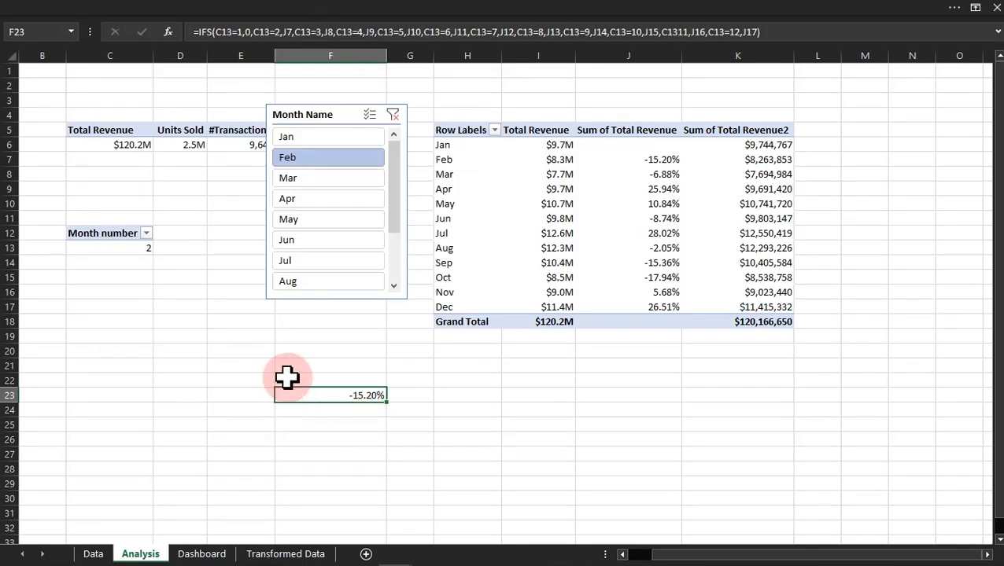
# Step: Compare the month number in C13 with February's change in J7, and filter the Month Name slicer to Dec to test the formula
pyautogui.click(134, 248)
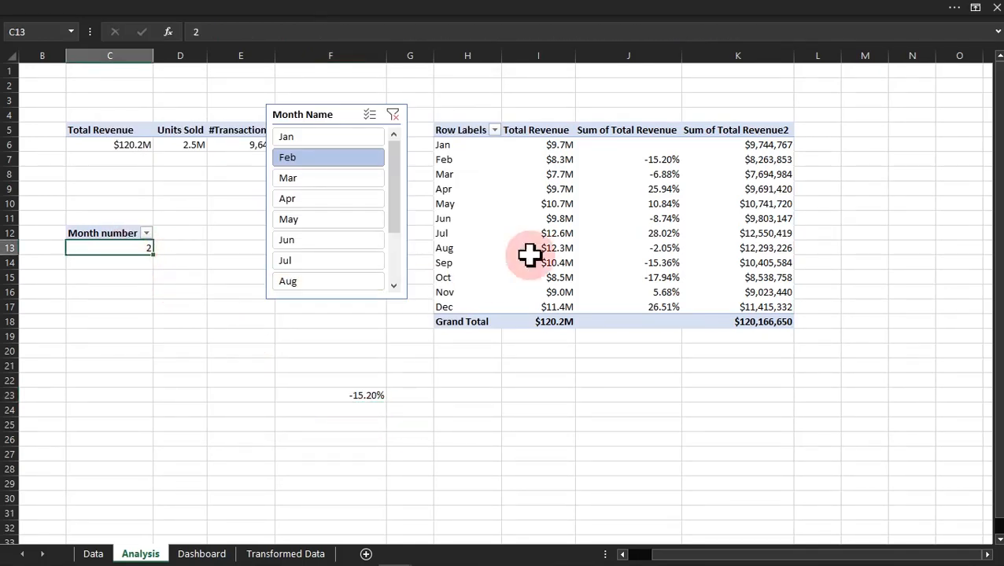
pyautogui.click(670, 159)
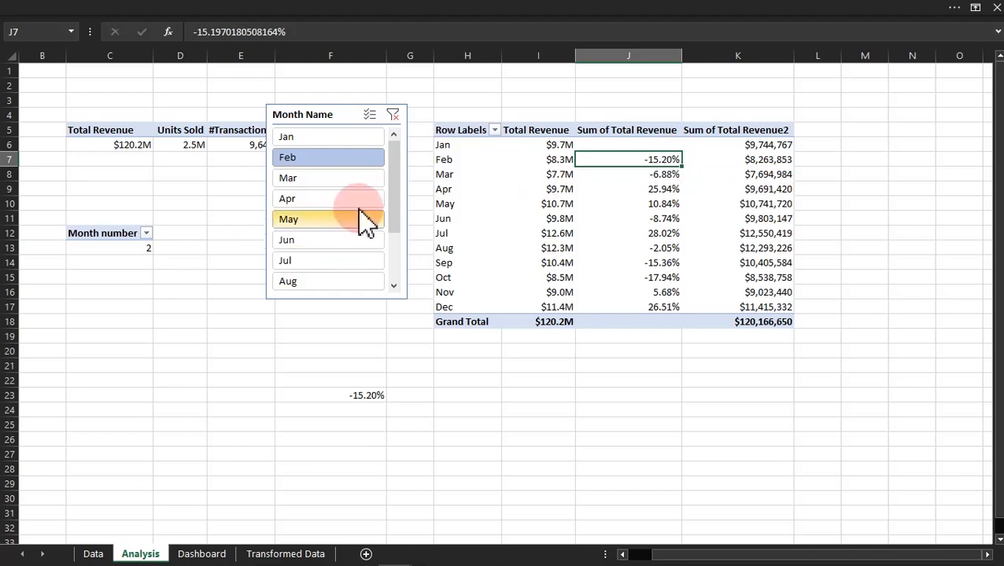
pyautogui.moveTo(405, 188); pyautogui.dragTo(388, 273)
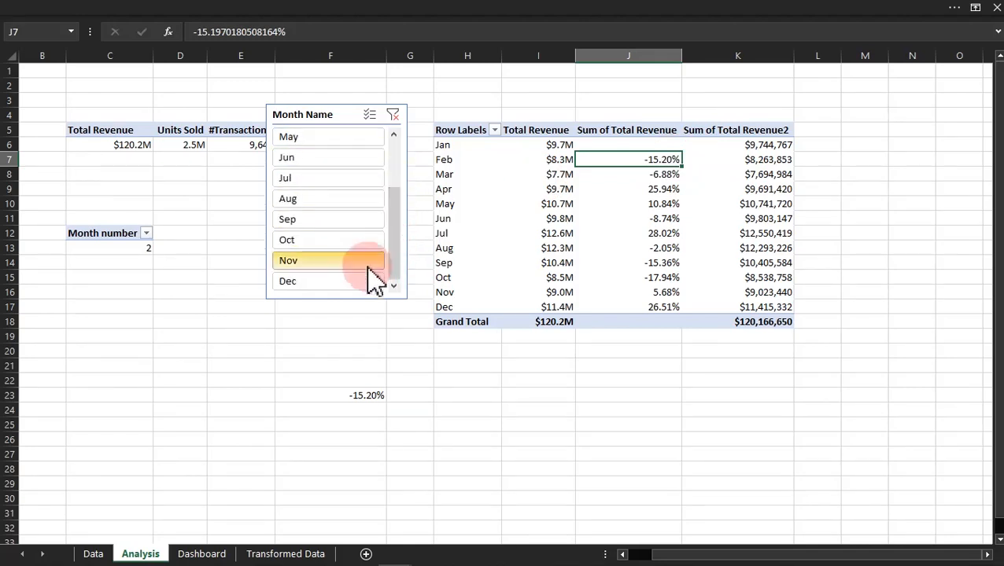
pyautogui.click(338, 286)
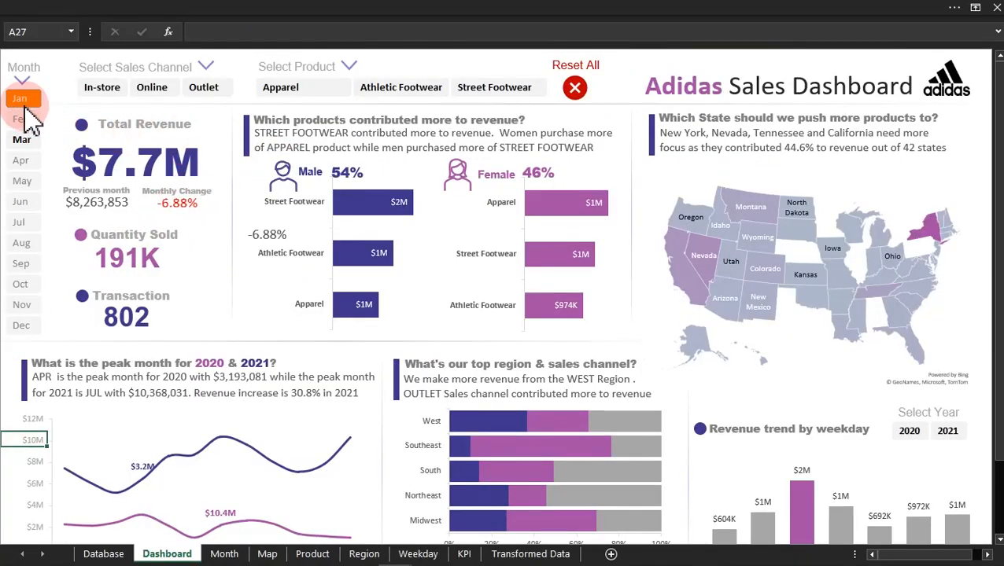
# Step: Compare the January and February KPI cards on the finished example dashboard, and return to the workbook with the Analysis sheet
pyautogui.click(21, 99)
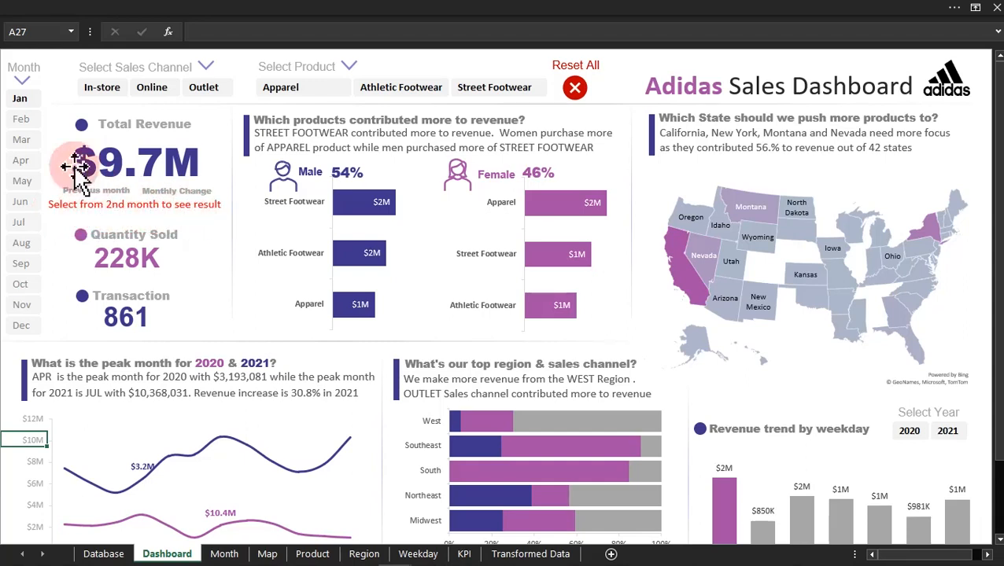
pyautogui.click(20, 119)
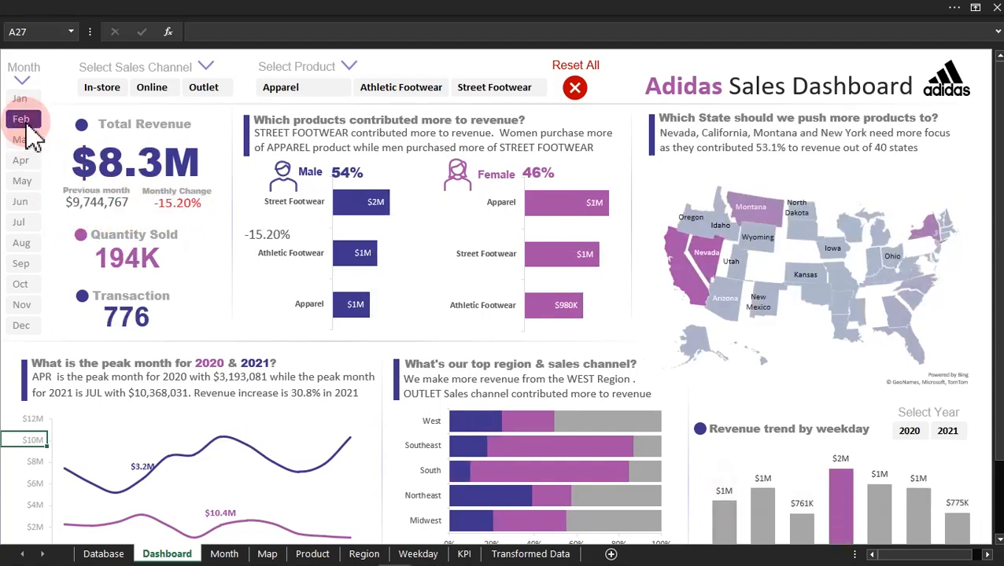
pyautogui.click(22, 100)
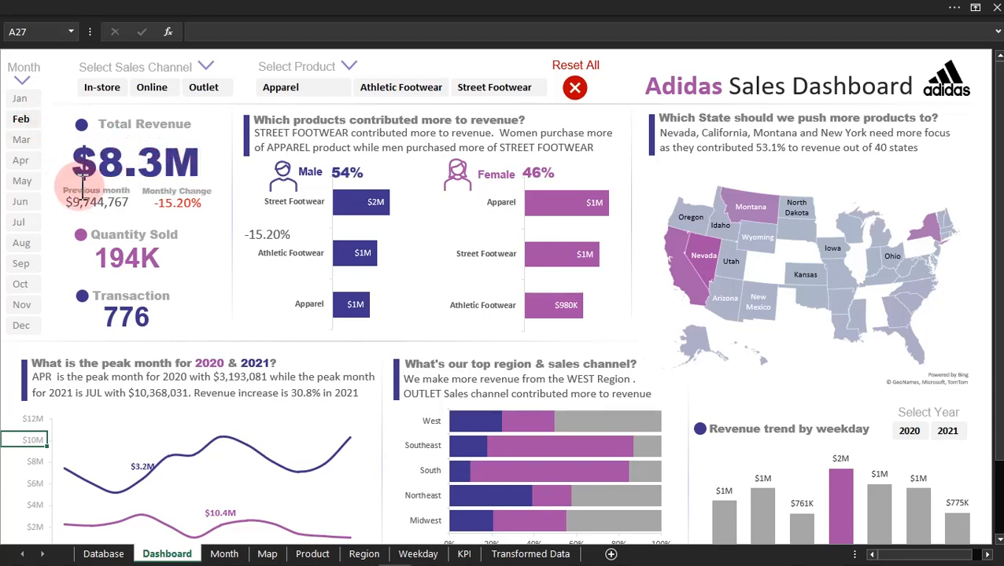
pyautogui.click(29, 116)
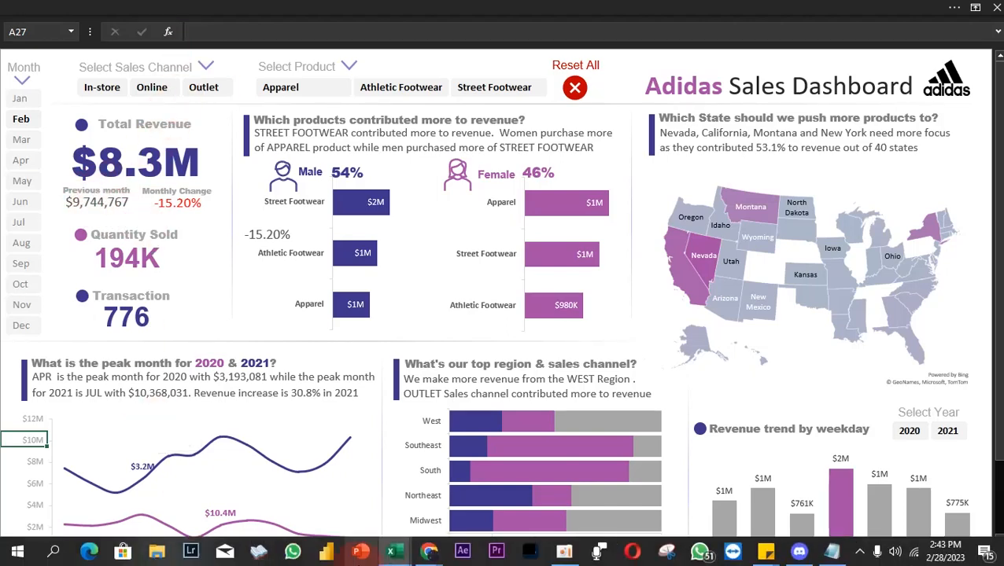
pyautogui.moveTo(392, 551)
pyautogui.click(464, 494)
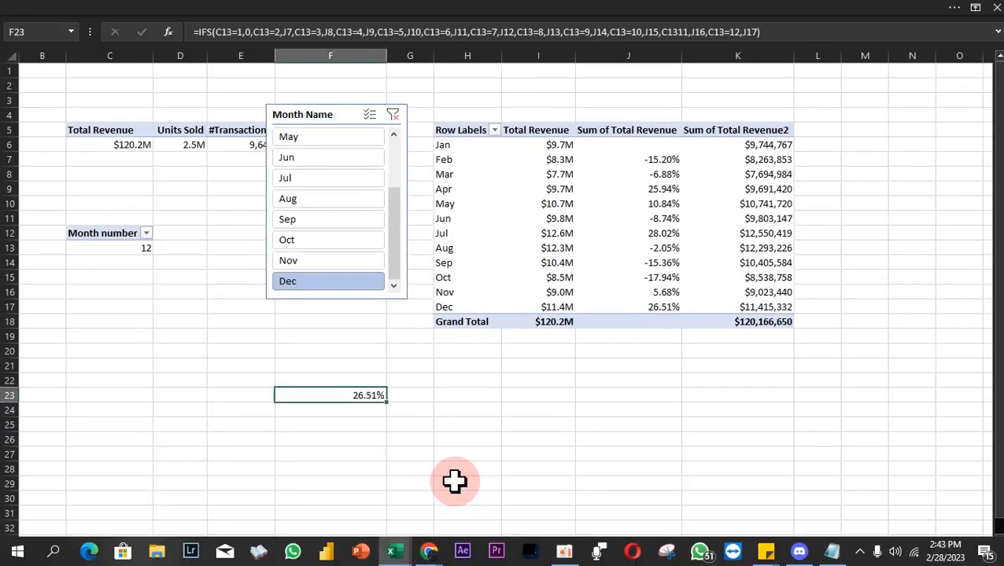
# Step: Enter the label "% Change" in F22 and the label "Previous Month" in F25
pyautogui.click(338, 381)
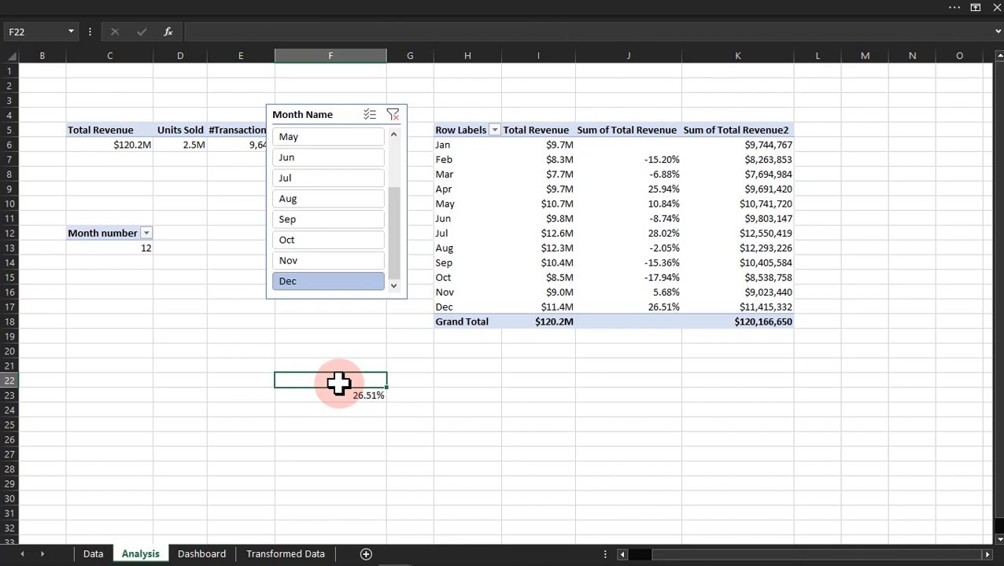
pyautogui.write('% Change')
pyautogui.press('Return')
pyautogui.press('Return')
pyautogui.press('Return')
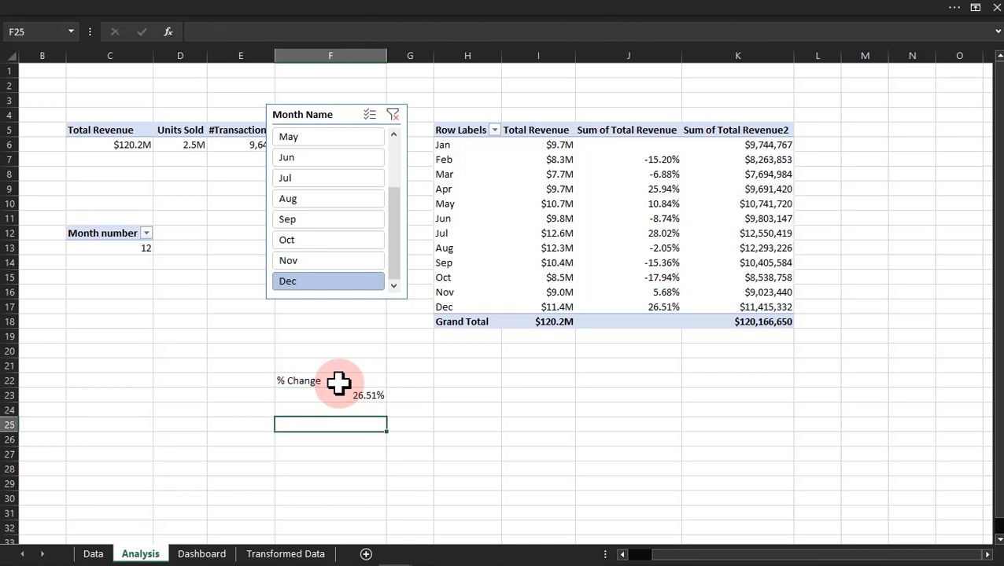
pyautogui.write('Previous Month')
pyautogui.press('Return')
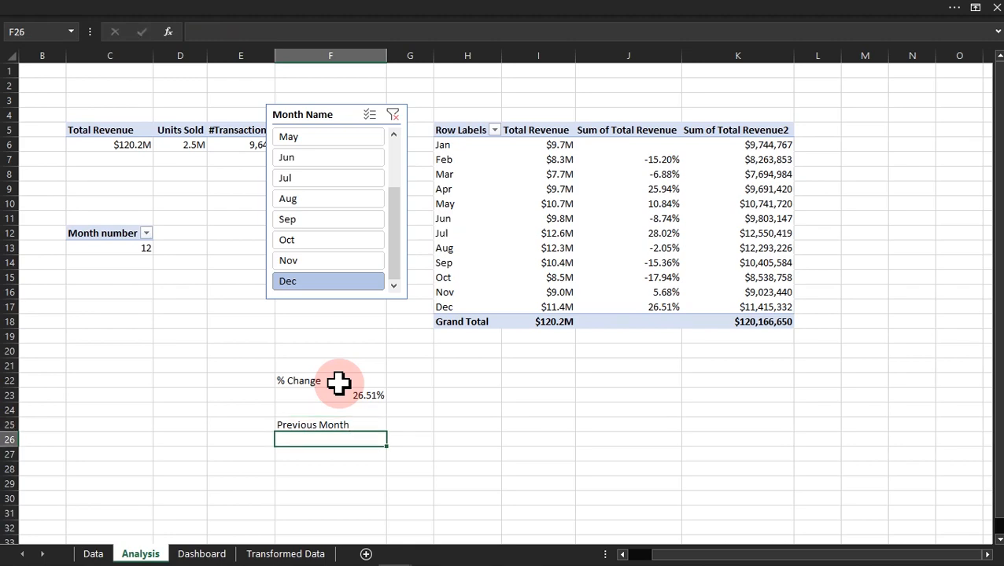
# Step: Copy the full IFS formula text from F23 into F26 under the Previous Month label, keeping its cell references unchanged
pyautogui.click(587, 13)
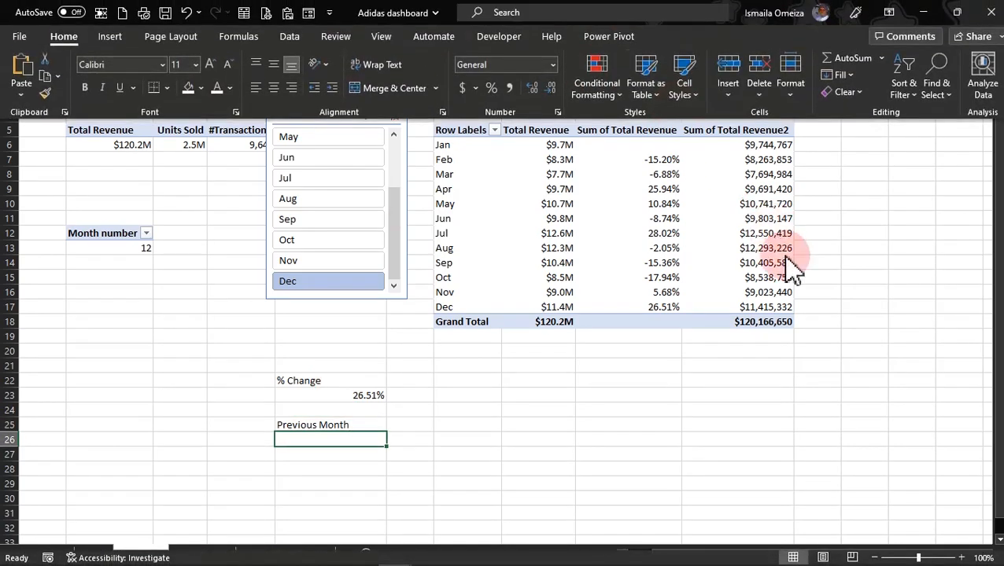
pyautogui.click(960, 558)
pyautogui.click(515, 431)
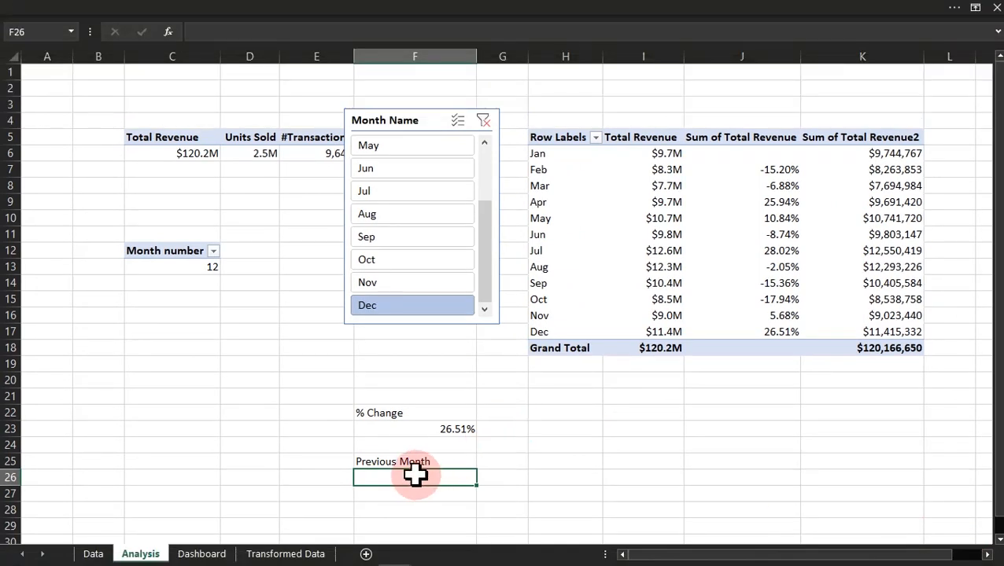
pyautogui.doubleClick(454, 431)
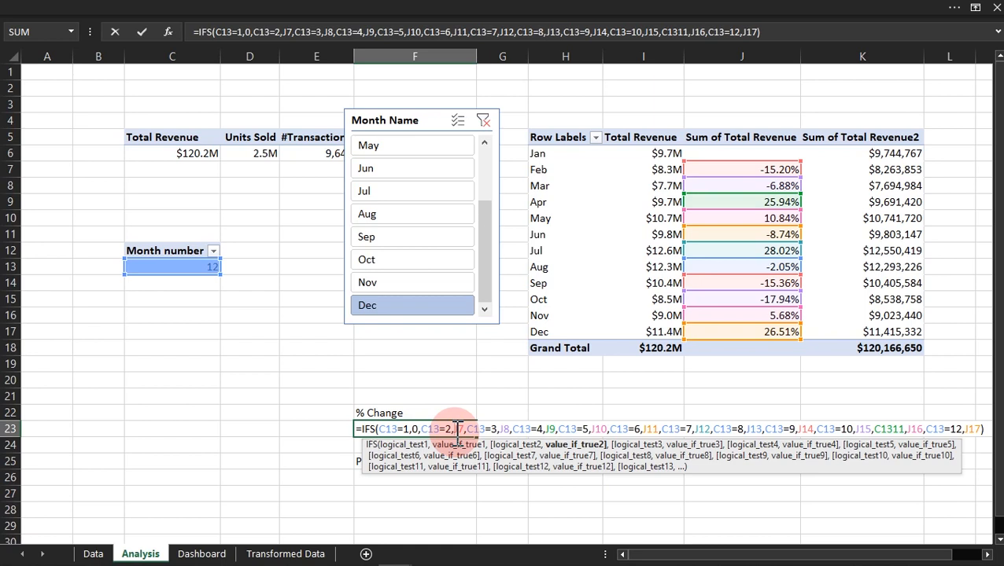
pyautogui.click(791, 34)
pyautogui.click(584, 32)
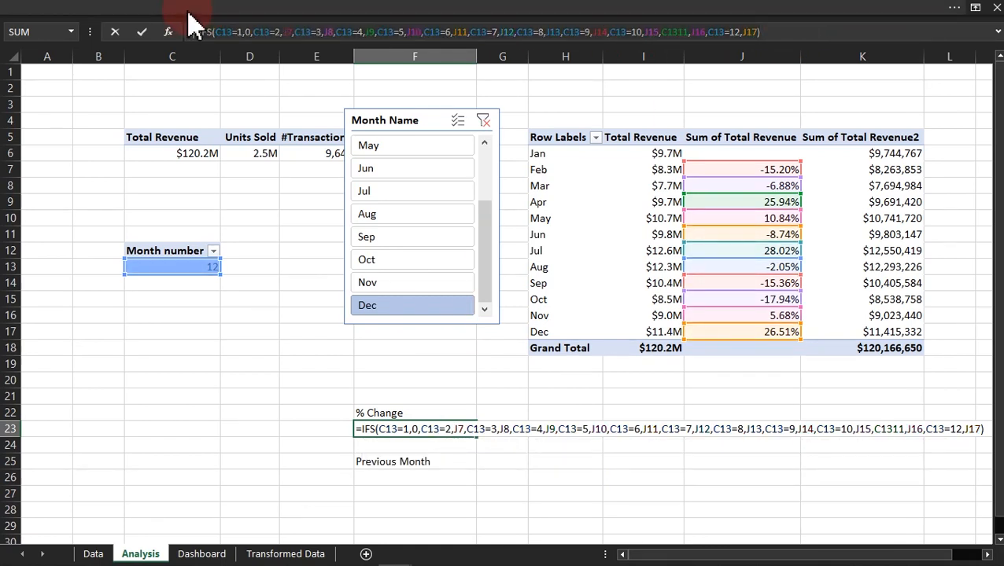
pyautogui.press('Return')
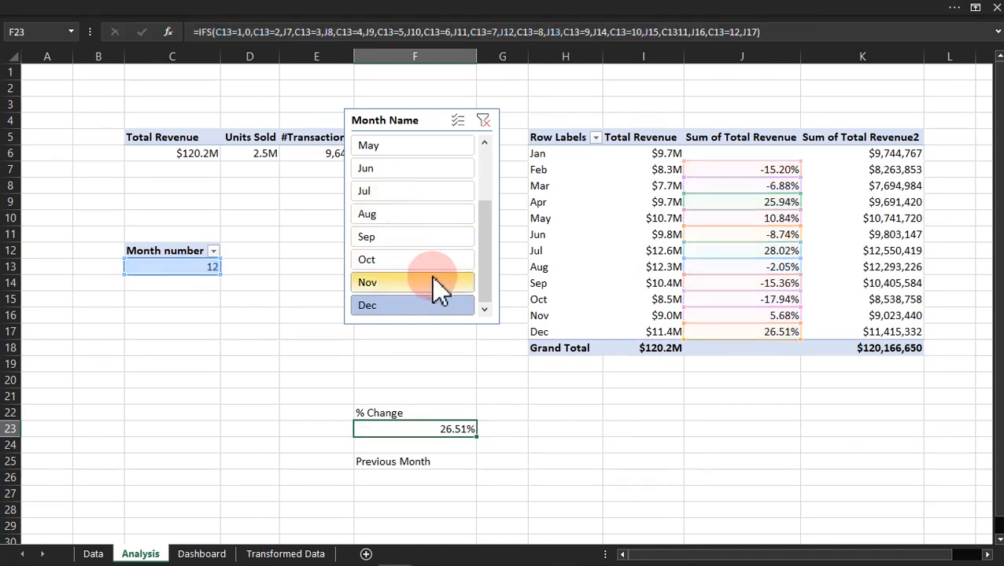
pyautogui.click(417, 476)
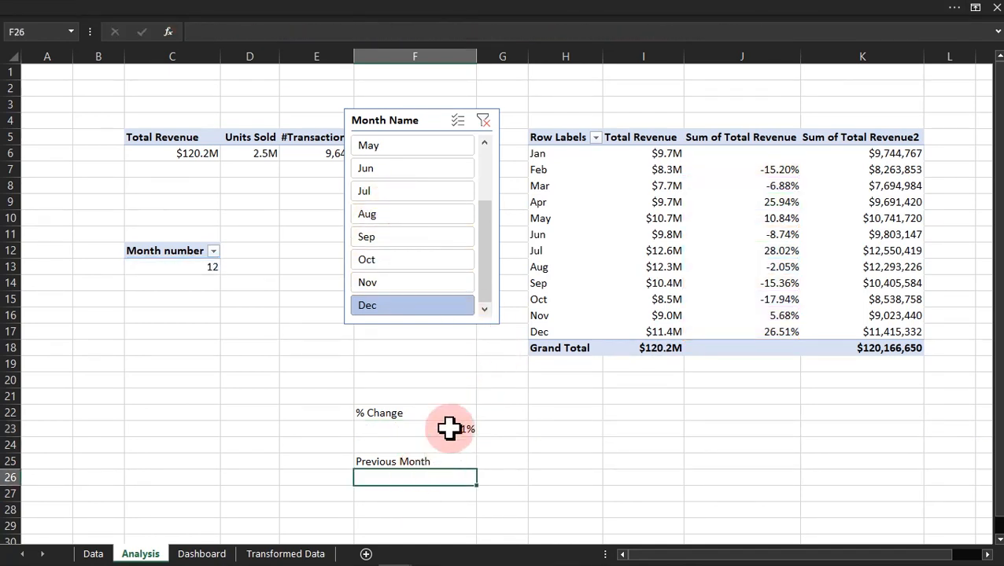
pyautogui.write('=IFS(C13=1,0,C13=2,J7,C13=3,J8,C13=4,J9,C13=5,J10,C13=6,J11,C13=7,J12,C13=8,J13,C13=9,J14,C13=10,J15,C13=11,J16,C13=12,J17)')
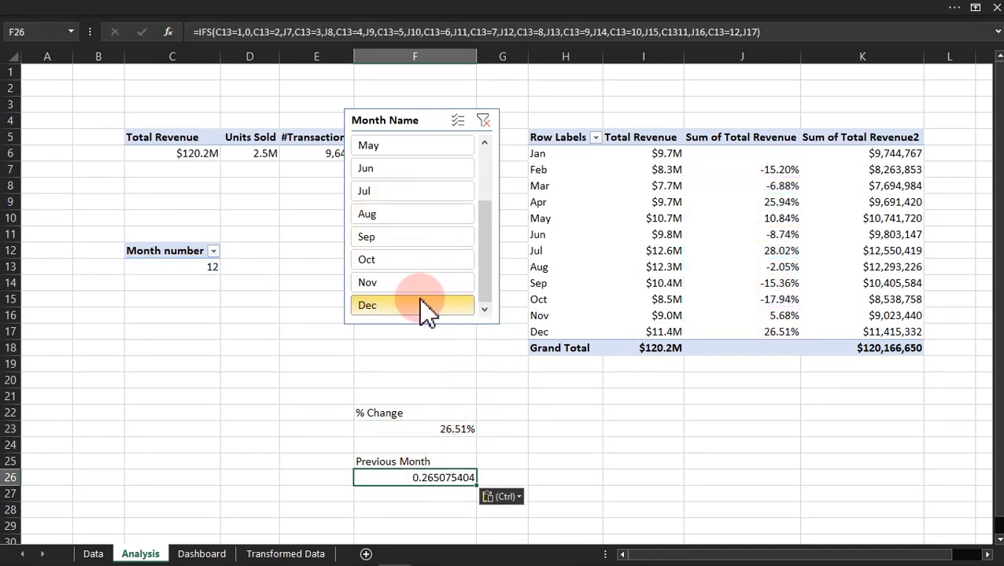
# Step: In the F26 formula, repoint the results for C13=2 through C13=6 to the previous months' Total Revenue cells I6 through I10
pyautogui.doubleClick(430, 477)
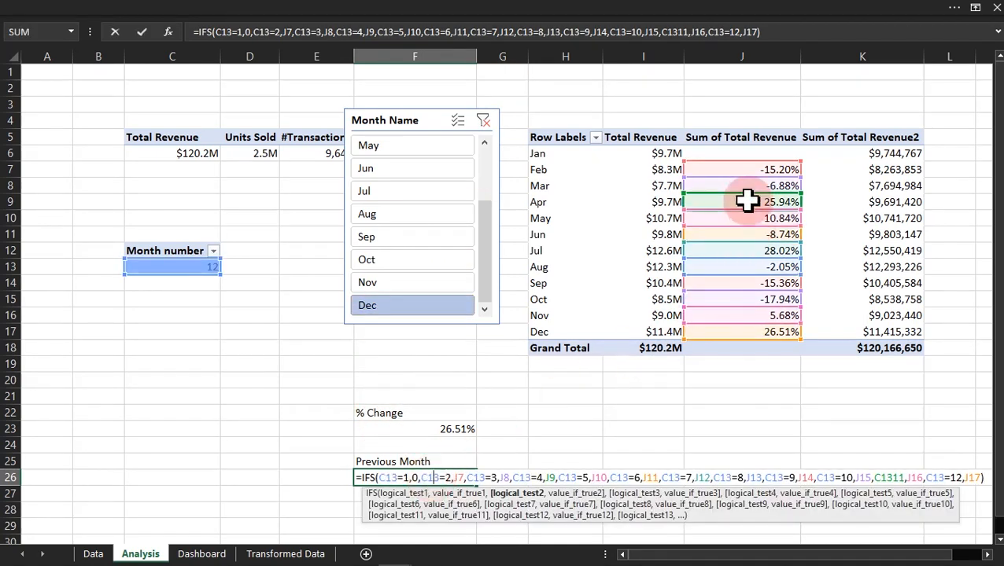
pyautogui.moveTo(757, 175); pyautogui.dragTo(682, 161)
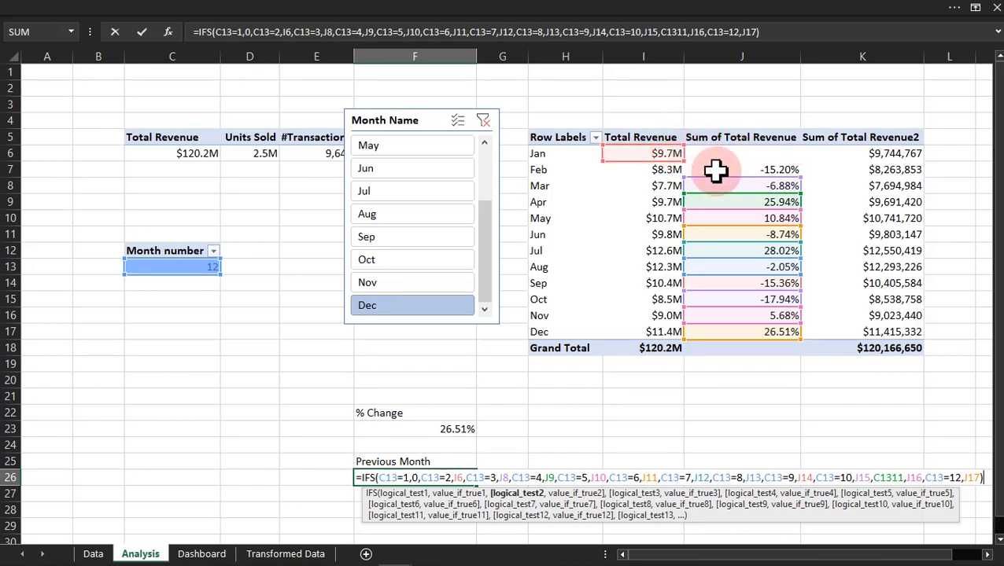
pyautogui.moveTo(701, 193); pyautogui.dragTo(667, 188)
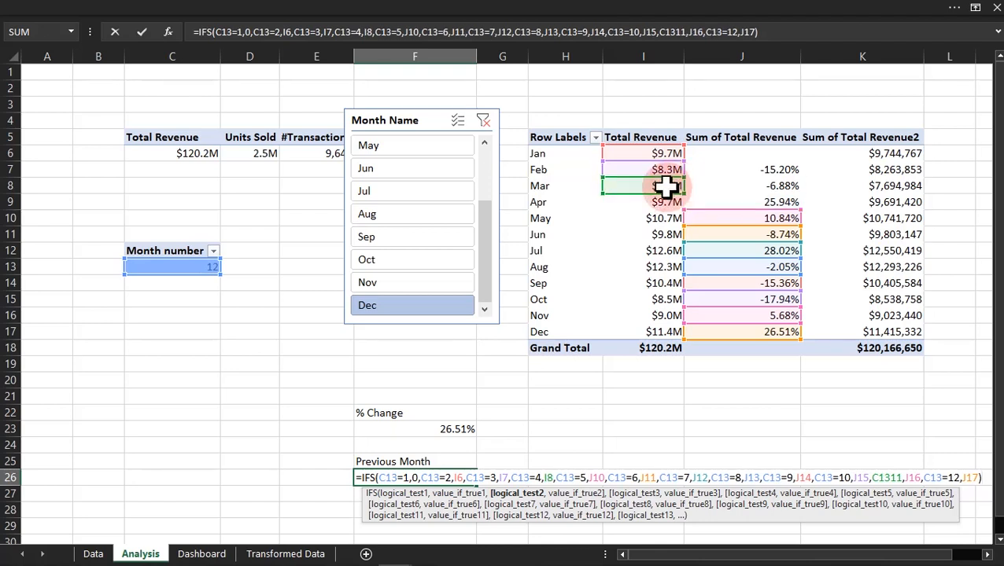
pyautogui.moveTo(712, 220); pyautogui.dragTo(661, 201)
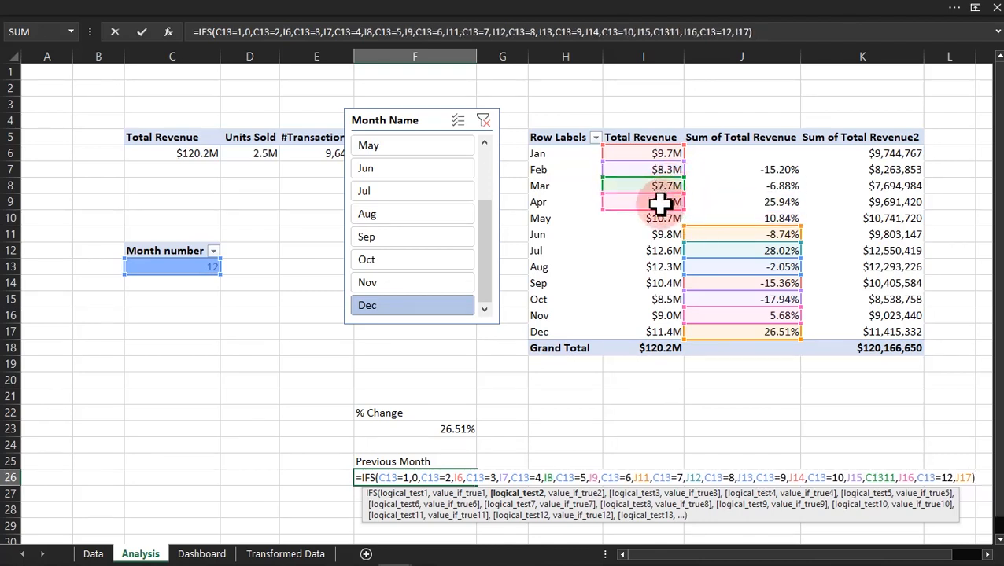
pyautogui.moveTo(706, 229); pyautogui.dragTo(672, 223)
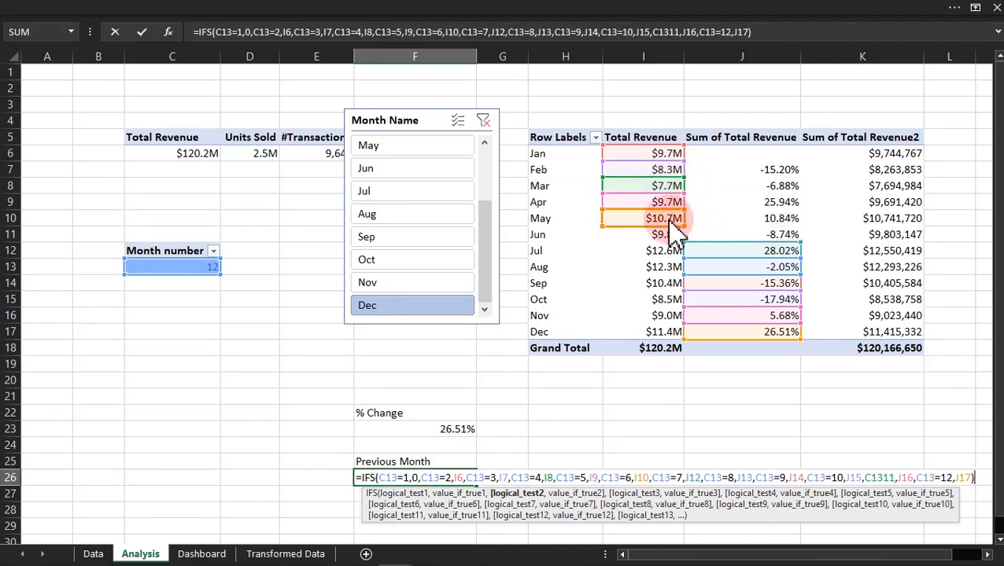
# Step: Repoint the F26 formula's results for C13=7, C13=8 and C13=9 to I11, I12 and I13
pyautogui.moveTo(712, 254); pyautogui.dragTo(670, 237)
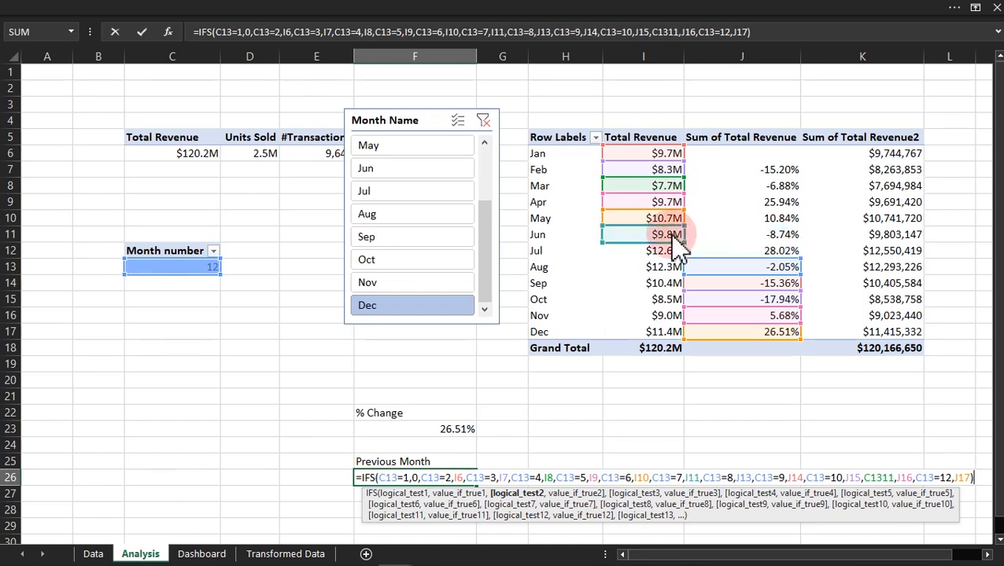
pyautogui.moveTo(724, 261); pyautogui.dragTo(683, 265)
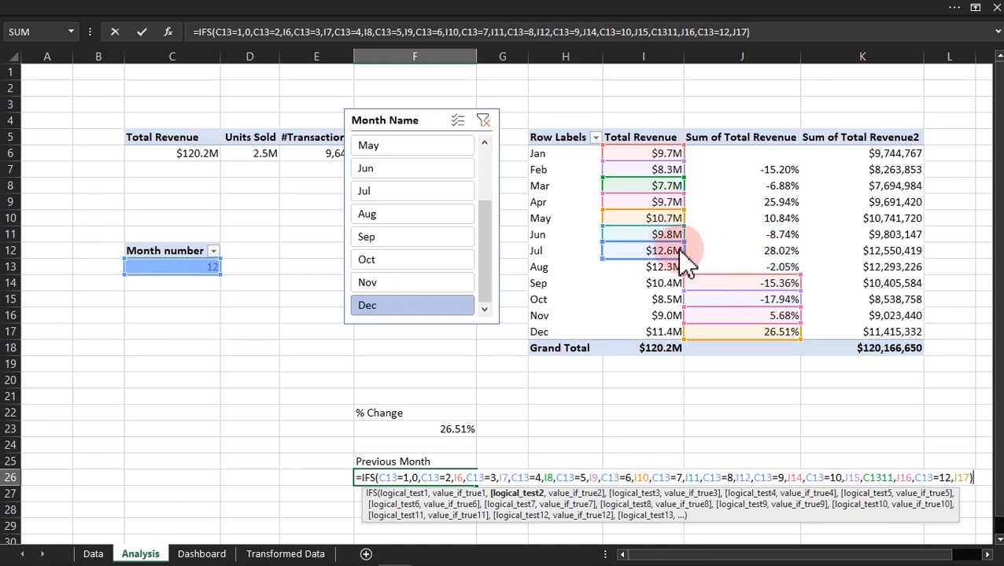
pyautogui.moveTo(712, 283); pyautogui.dragTo(668, 264)
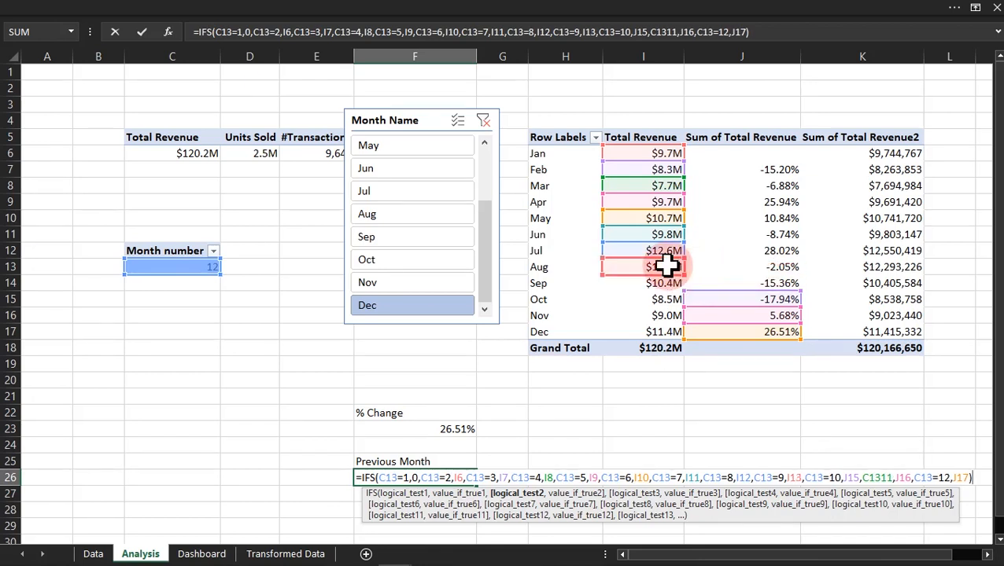
pyautogui.click(714, 287)
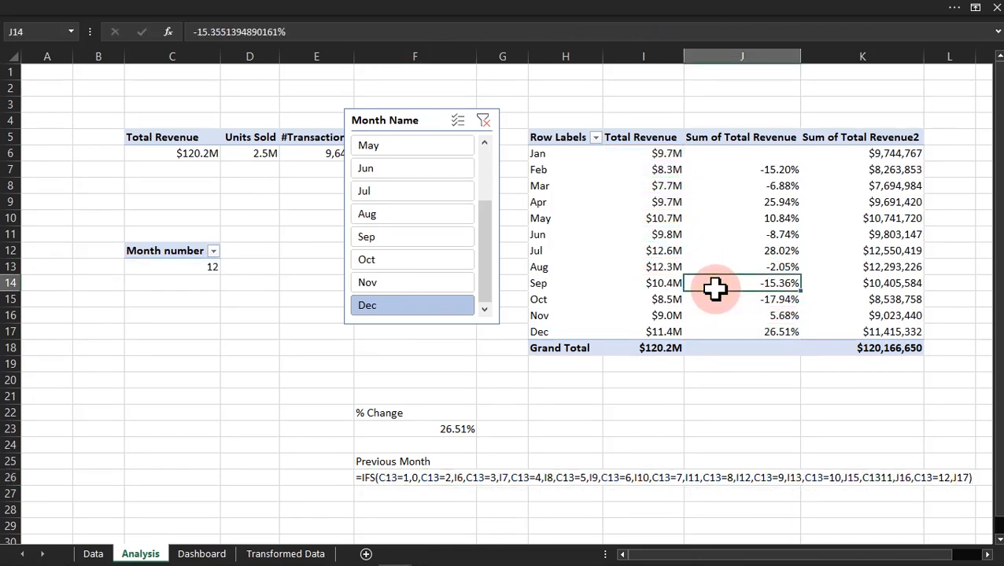
# Step: Repoint the October, November and December results in the F26 formula to I14, I15 and I16, and enter the formula
pyautogui.doubleClick(433, 480)
pyautogui.moveTo(773, 295); pyautogui.dragTo(679, 287)
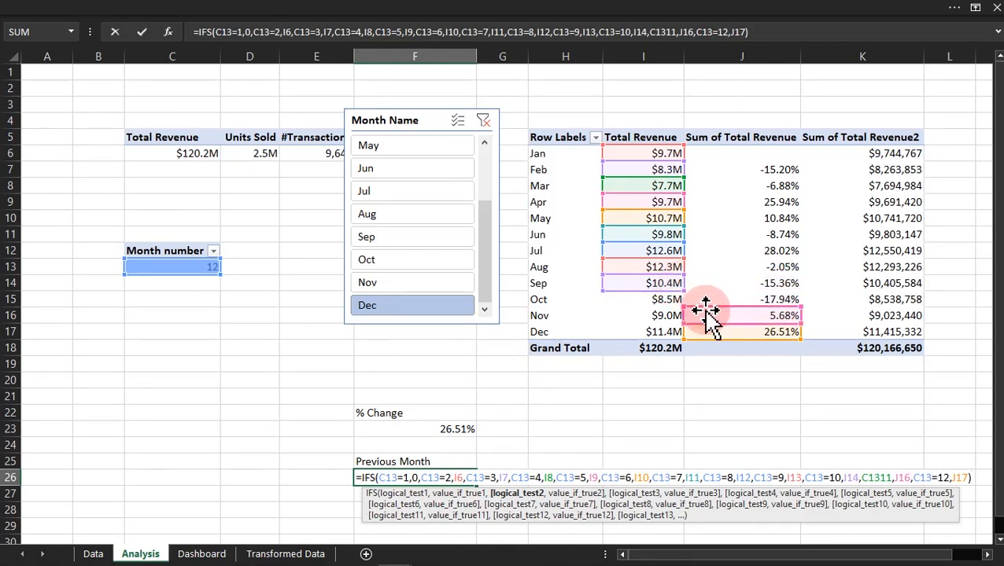
pyautogui.moveTo(712, 323); pyautogui.dragTo(672, 326)
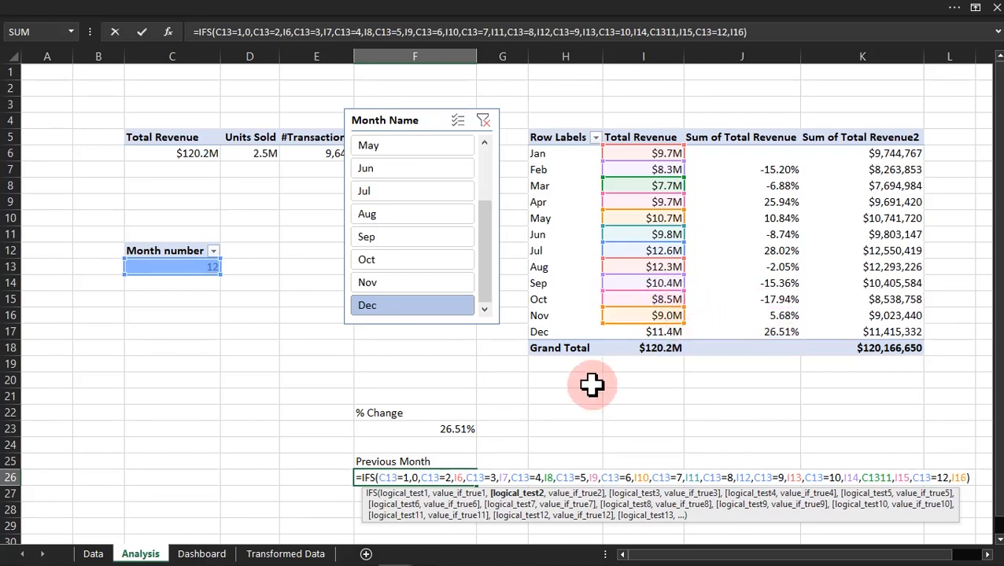
pyautogui.press('Return')
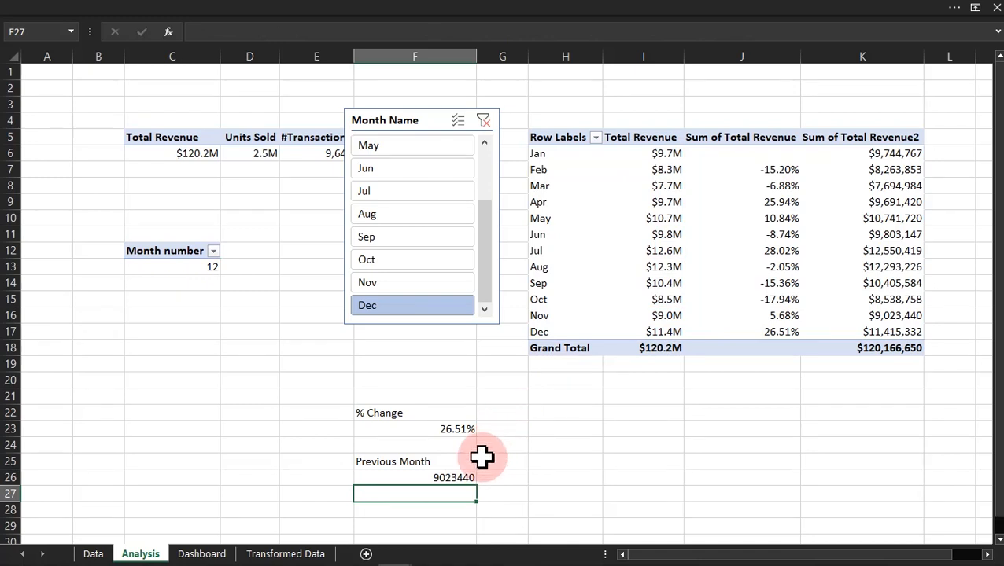
# Step: Format the Previous Month result in F26 as Currency with the $ symbol and 0 decimal places
pyautogui.click(459, 478)
pyautogui.hotkey('ctrl', '1')
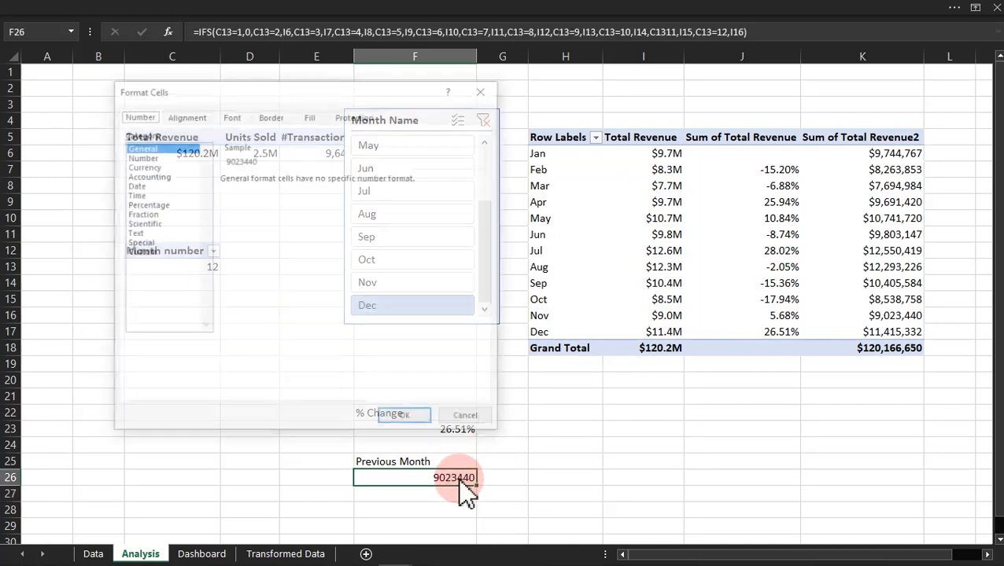
pyautogui.click(141, 166)
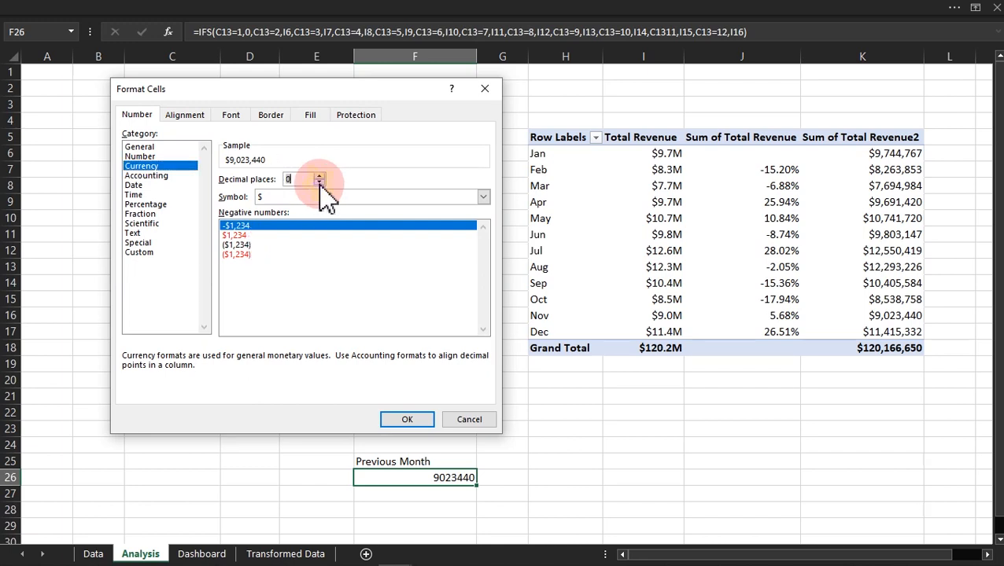
pyautogui.click(407, 419)
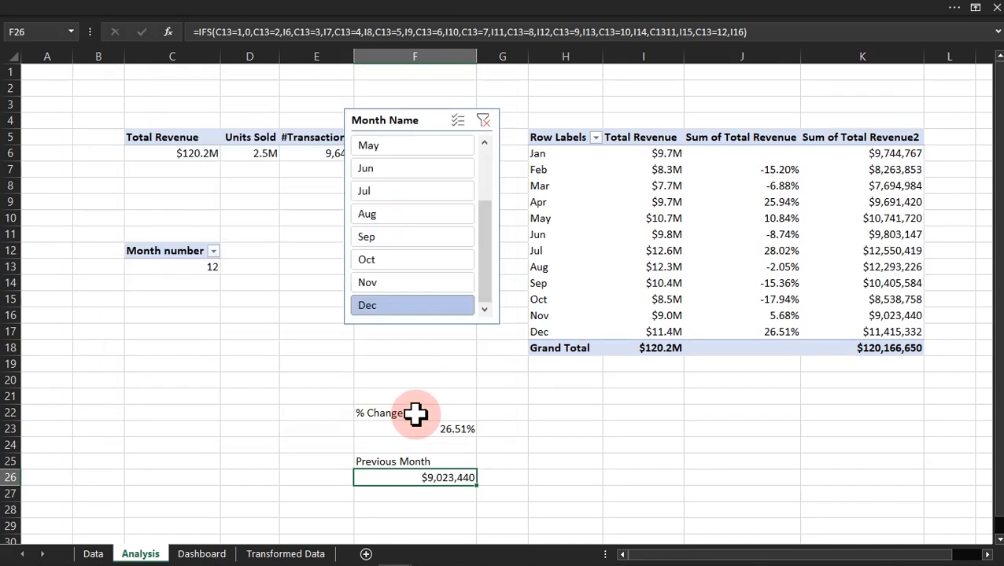
pyautogui.click(663, 460)
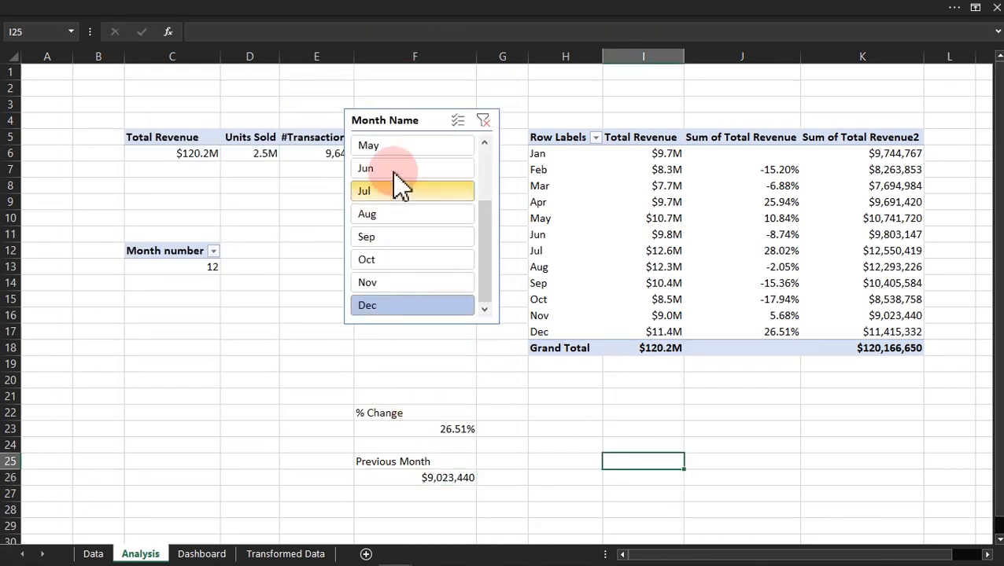
# Step: Clear the Month Name filter, select Jan and Feb in turn, and compare % Change and Previous Month with the monthly revenue table
pyautogui.click(483, 121)
pyautogui.moveTo(485, 224); pyautogui.dragTo(481, 168)
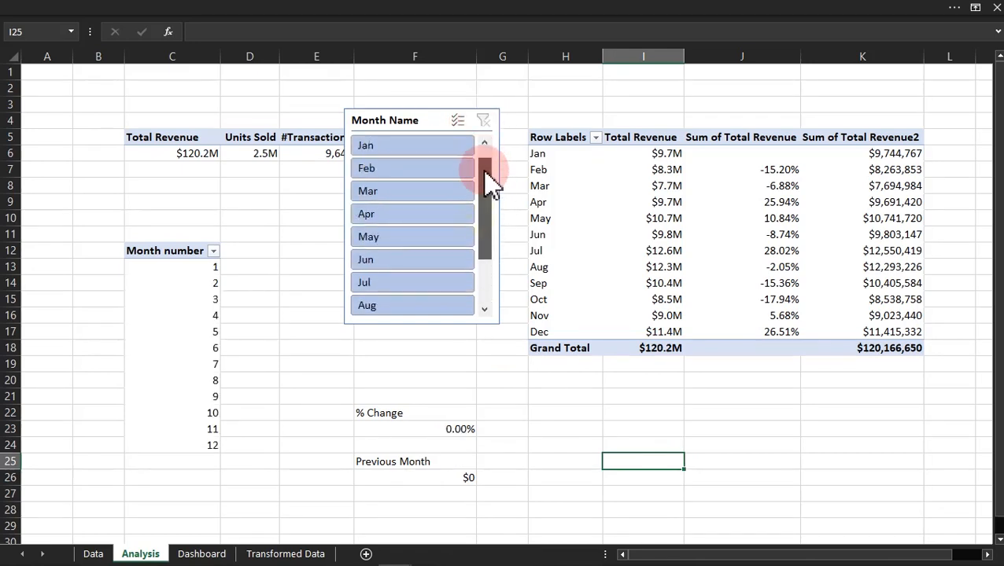
pyautogui.click(405, 150)
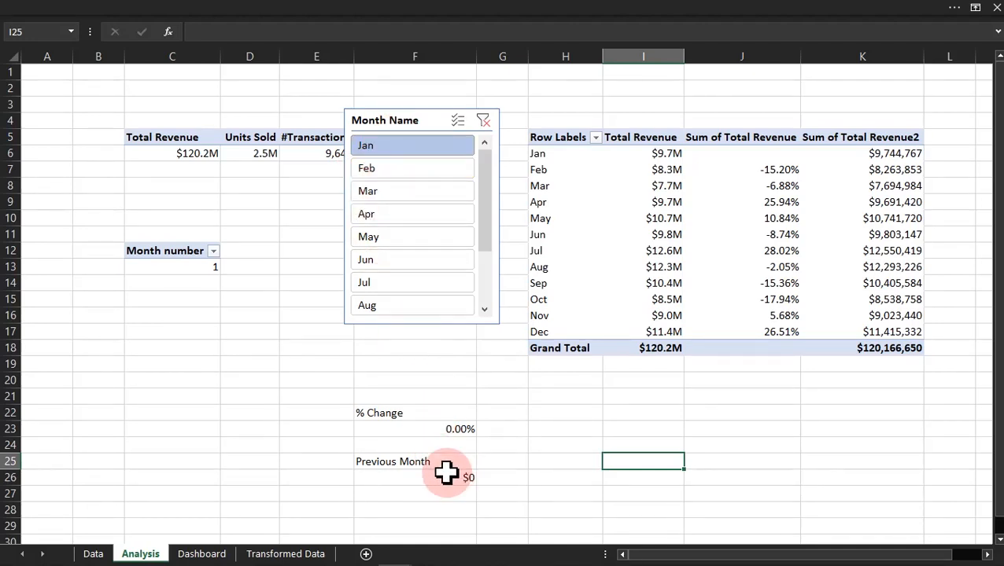
pyautogui.click(393, 168)
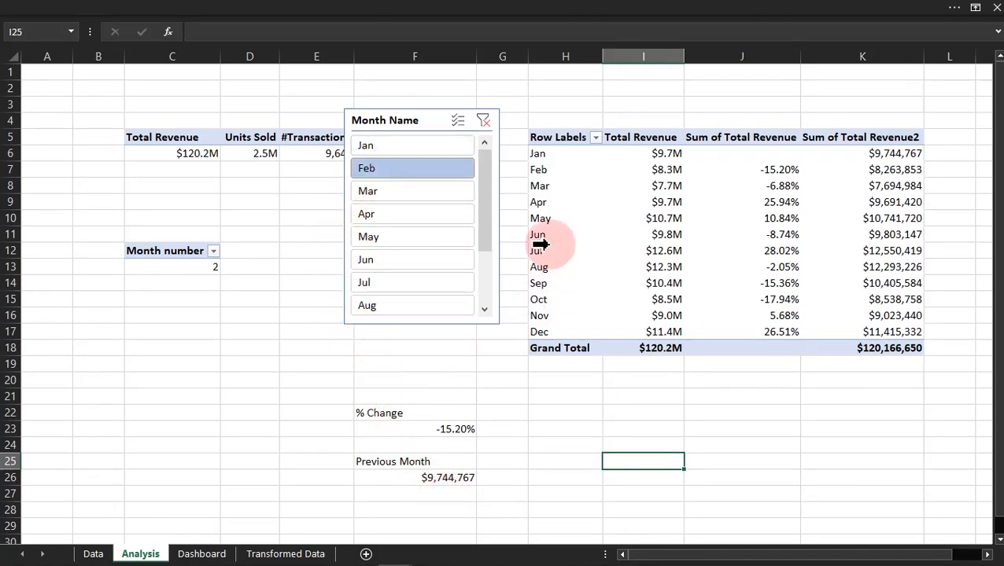
pyautogui.click(526, 151)
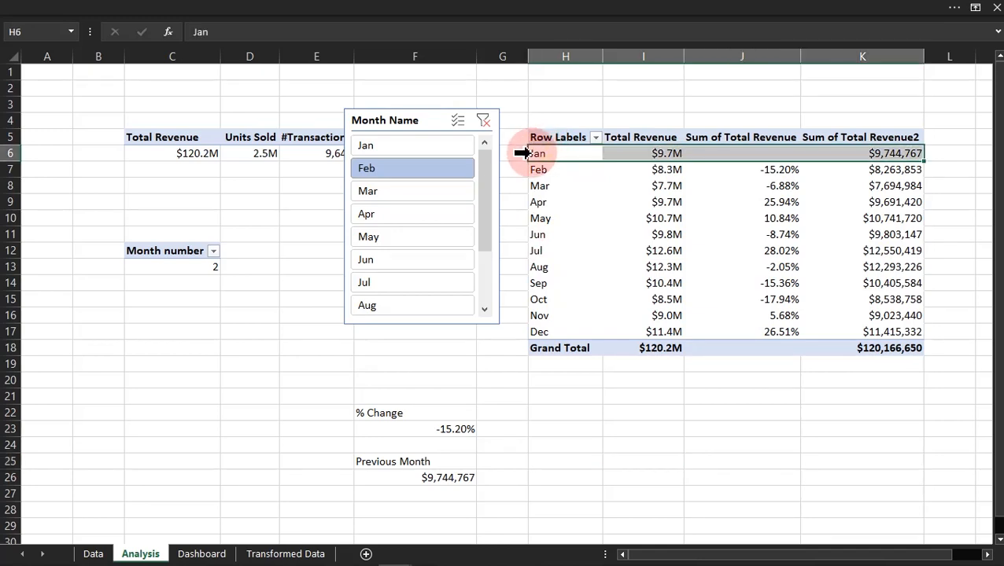
pyautogui.click(398, 170)
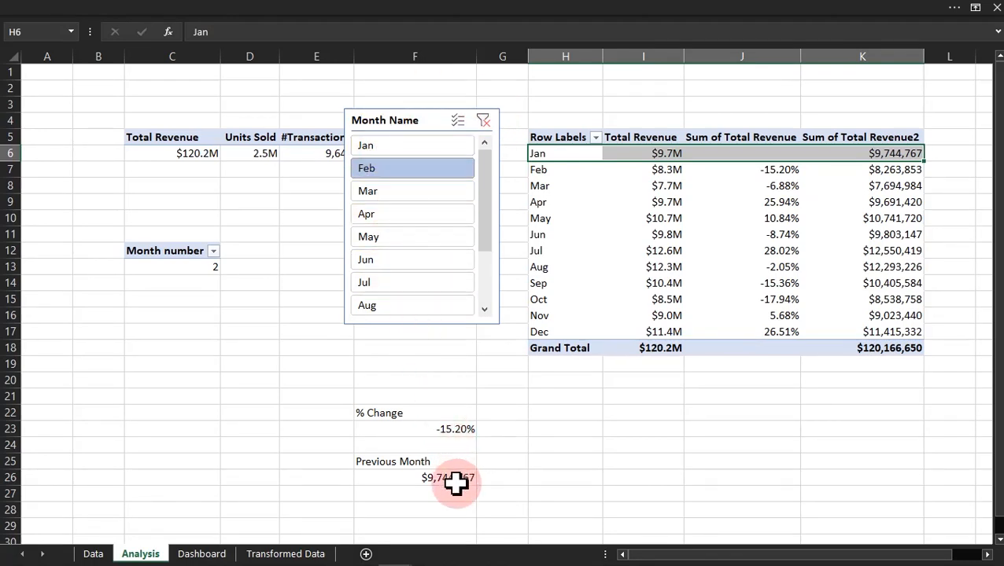
pyautogui.moveTo(857, 165); pyautogui.dragTo(678, 153)
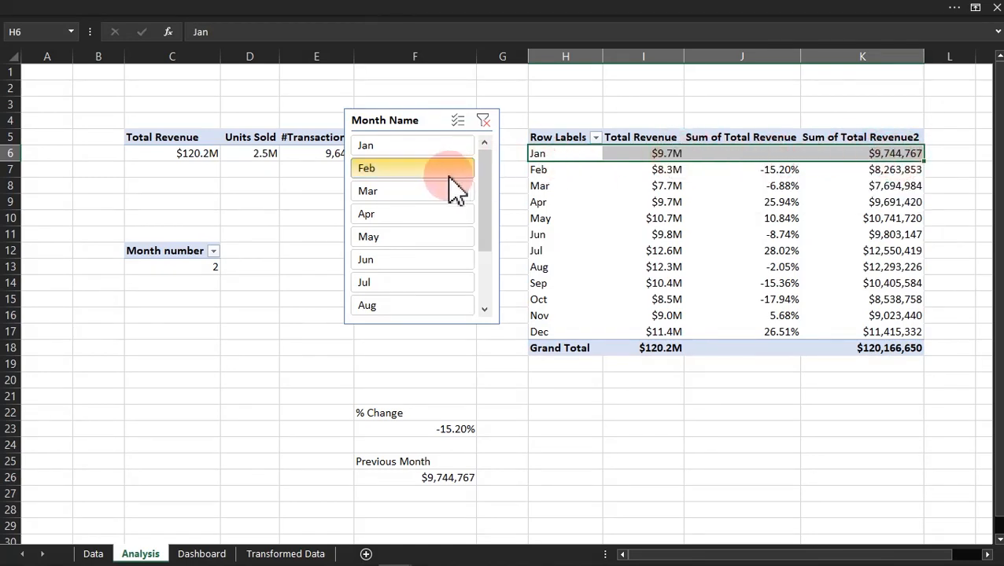
# Step: Filter Month Name to Mar and then Apr, checking the % Change and Previous Month results against the corresponding table rows
pyautogui.click(422, 191)
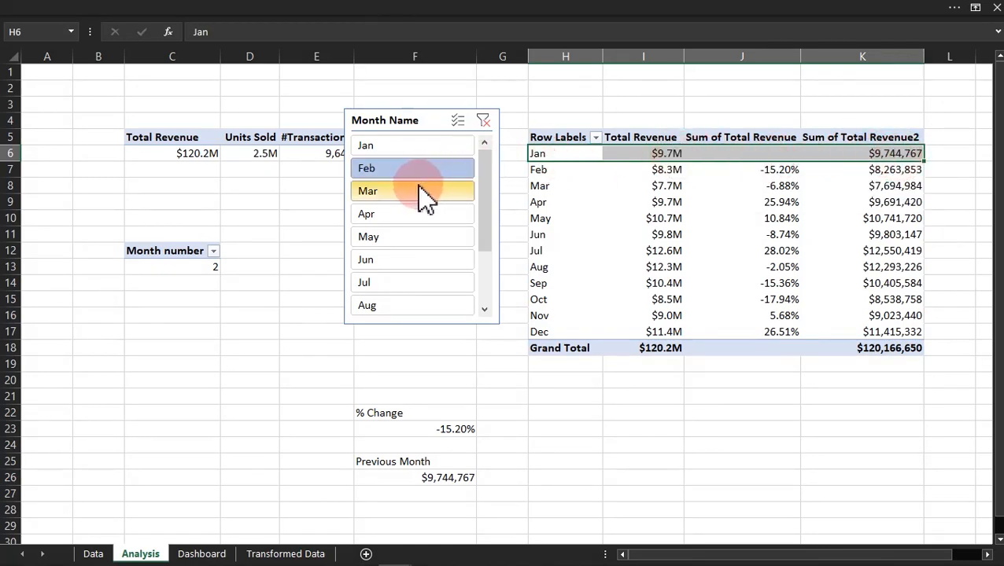
pyautogui.click(525, 186)
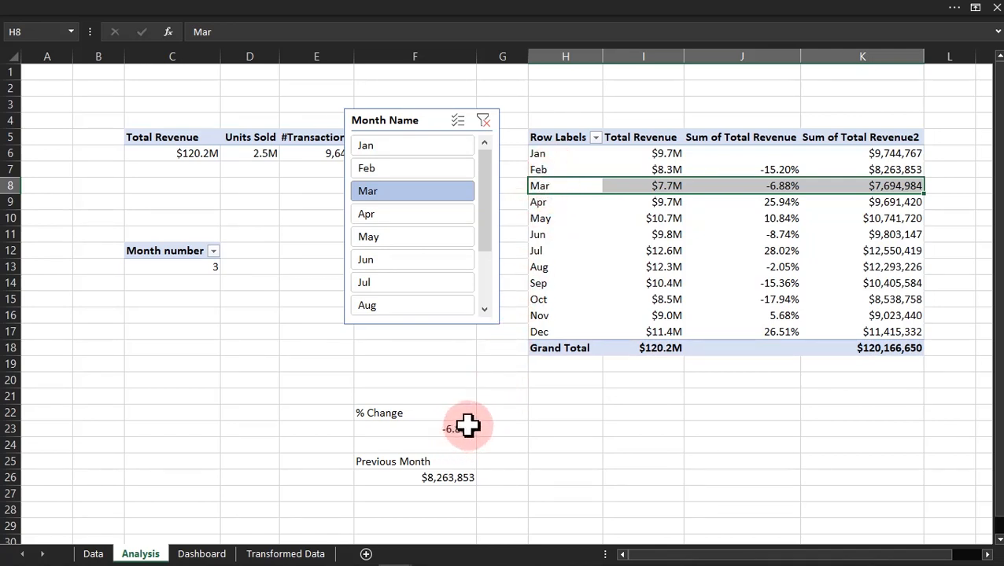
pyautogui.click(412, 213)
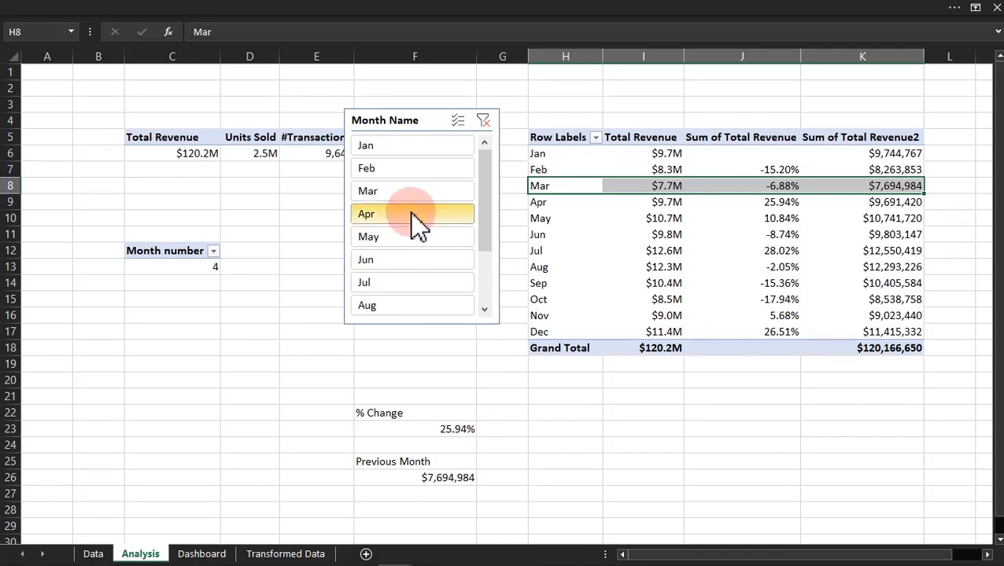
pyautogui.click(529, 201)
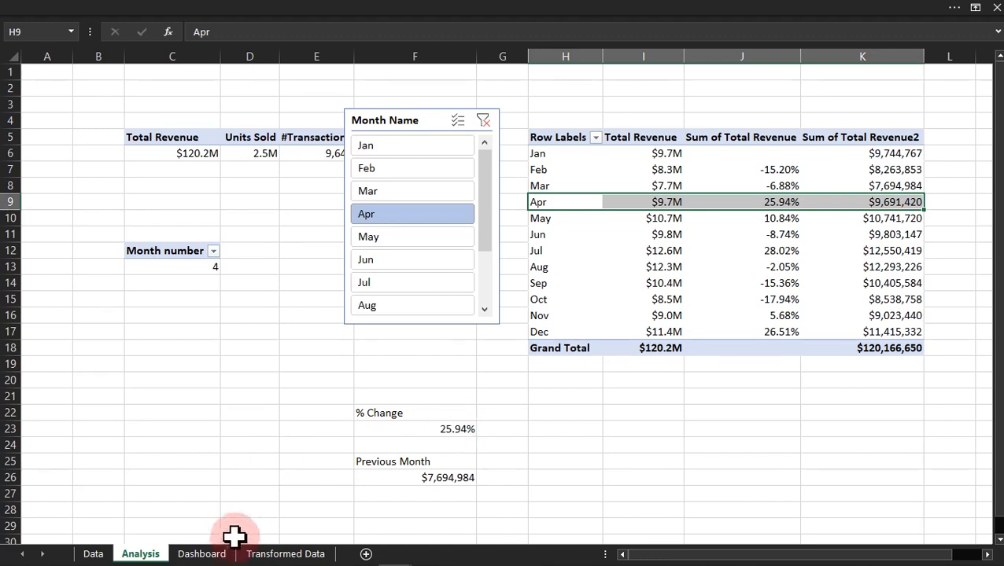
# Step: On the Dashboard sheet, duplicate the Total Revenue label below the KPI, widen the copy and change its text to "Previous Month"
pyautogui.click(219, 556)
pyautogui.click(193, 279)
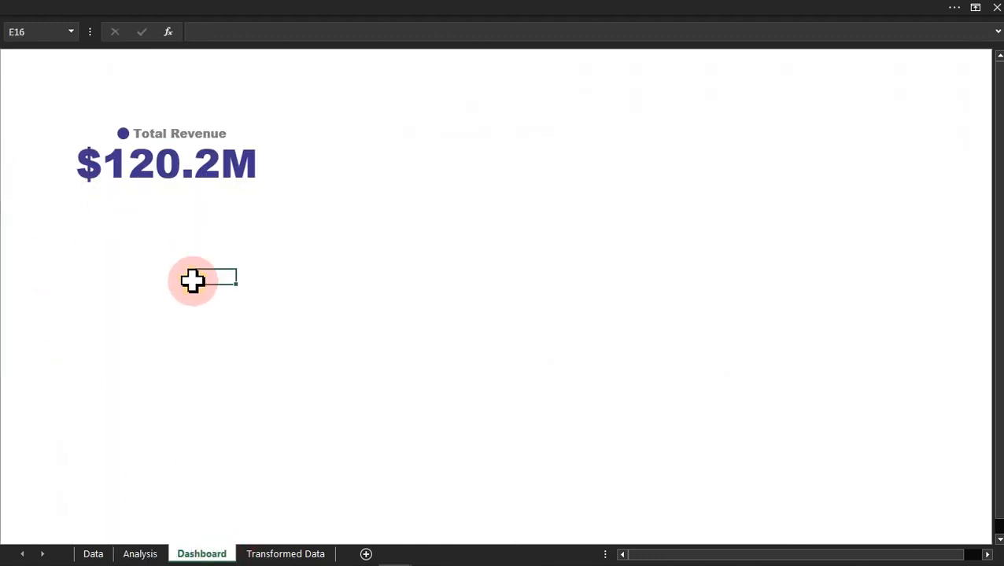
pyautogui.click(171, 126)
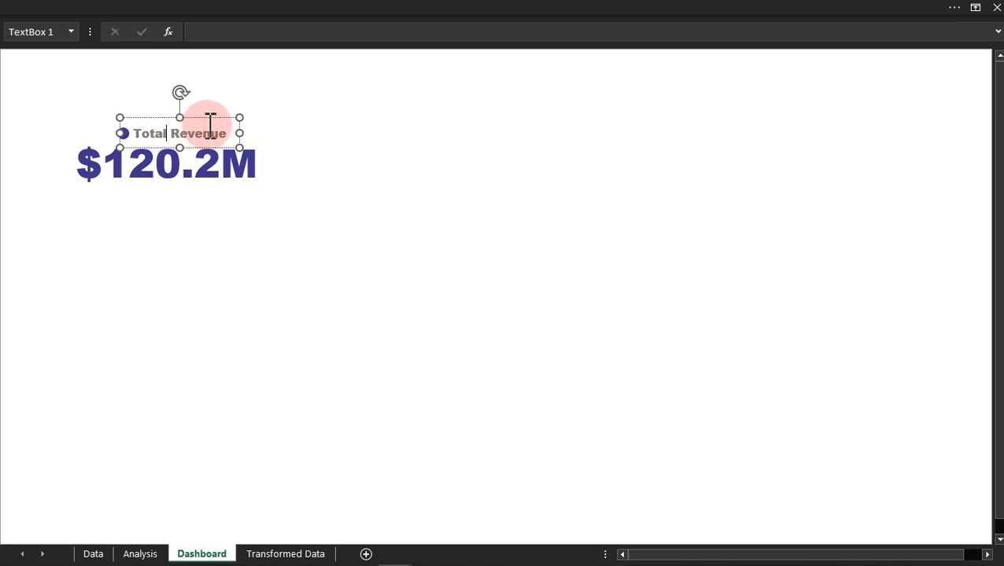
pyautogui.moveTo(220, 130); pyautogui.dragTo(224, 131)
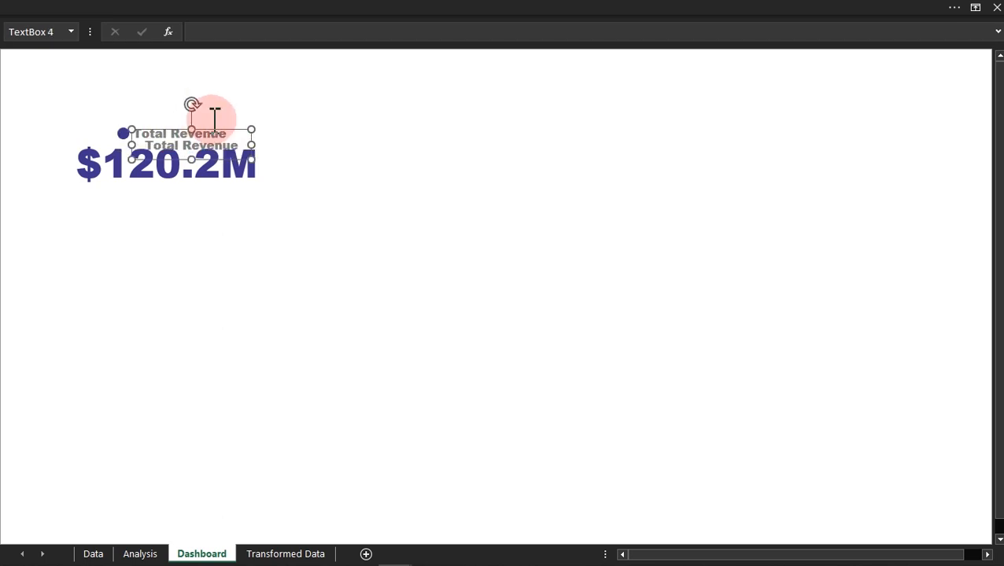
pyautogui.moveTo(228, 134); pyautogui.dragTo(184, 299)
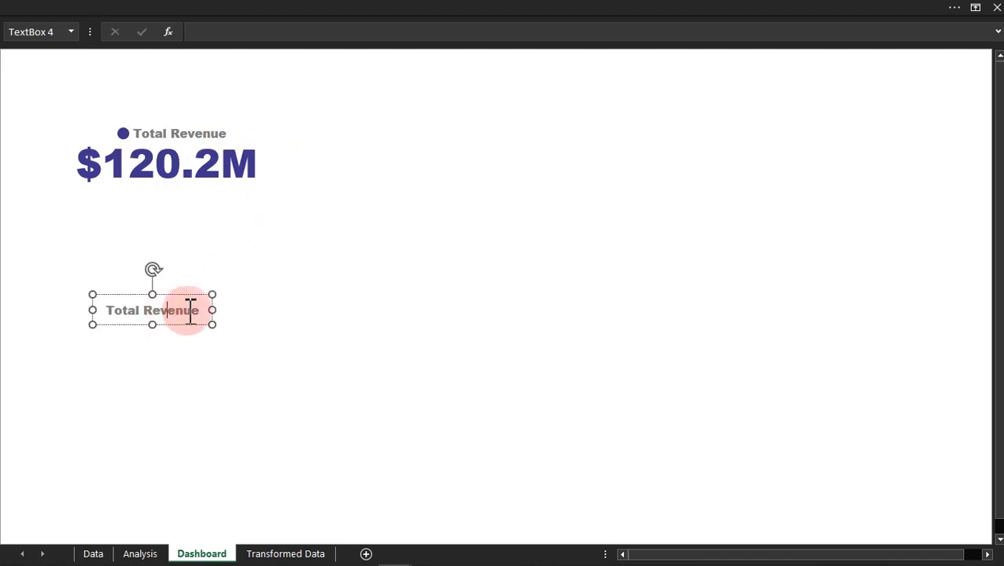
pyautogui.moveTo(211, 310); pyautogui.dragTo(236, 310)
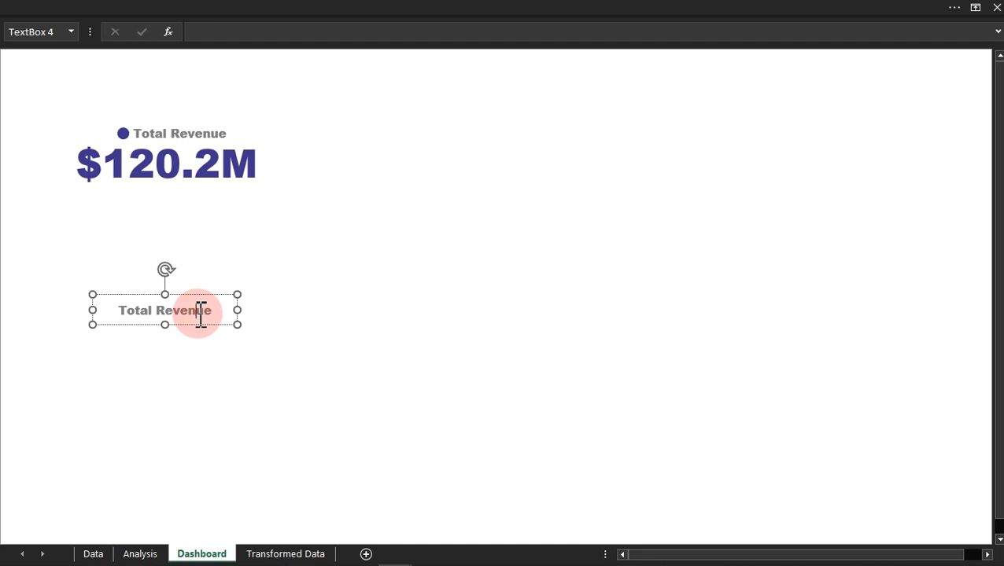
pyautogui.tripleClick(200, 313)
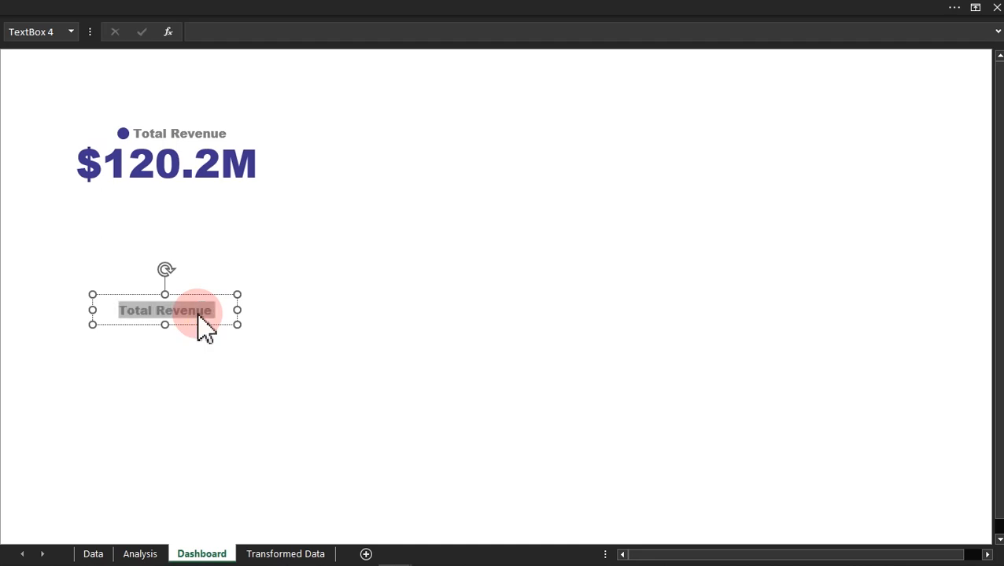
pyautogui.write('Previous Month')
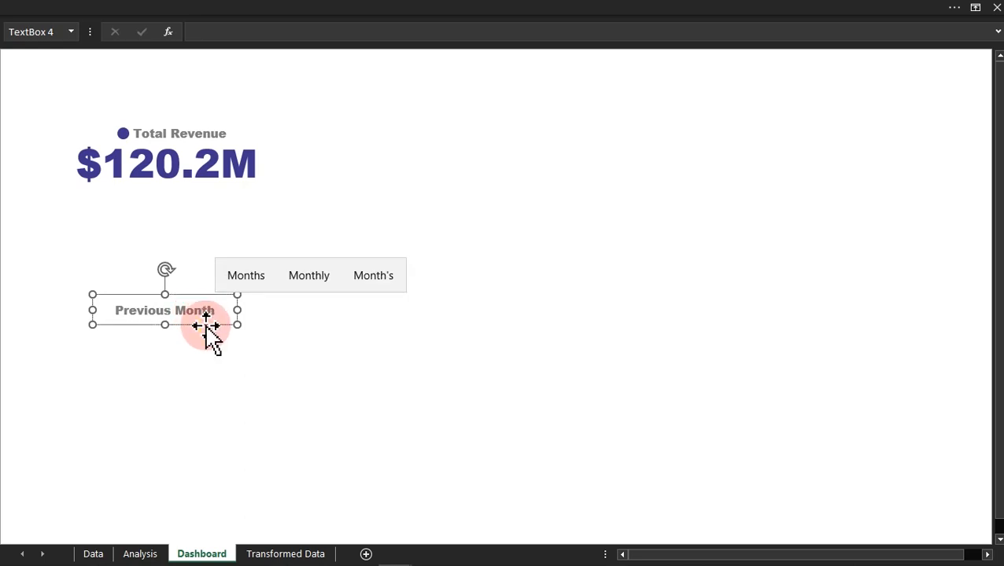
# Step: Format the Previous Month label in bold 11-point Calibri (Body), shrink its box and place it under the left half of the revenue figure
pyautogui.click(227, 9)
pyautogui.click(226, 65)
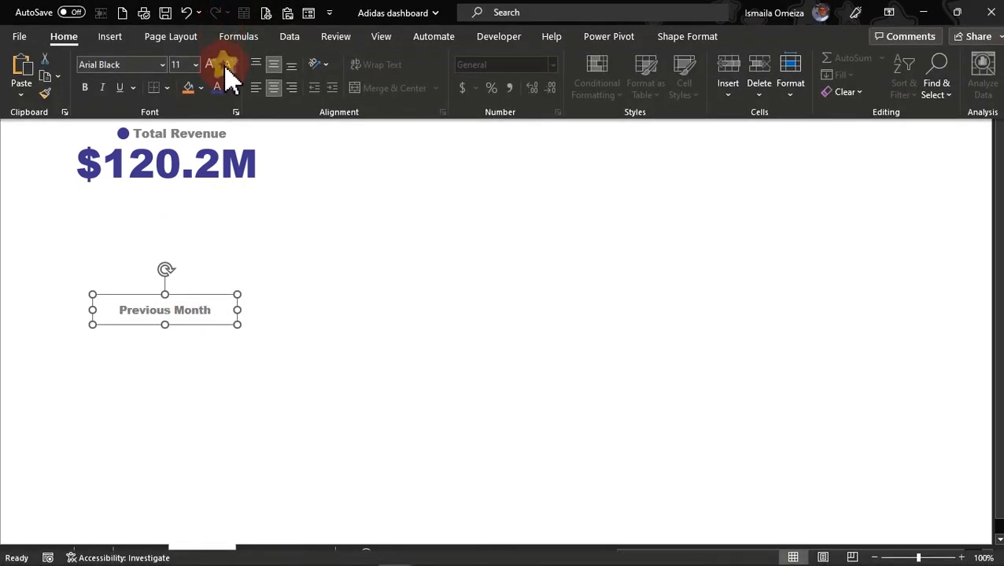
pyautogui.click(162, 64)
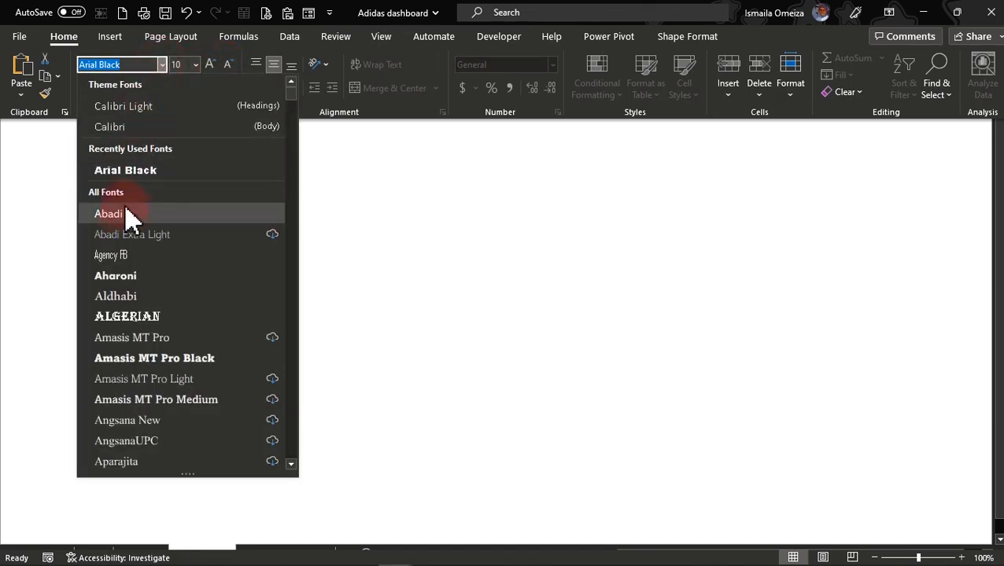
pyautogui.click(126, 130)
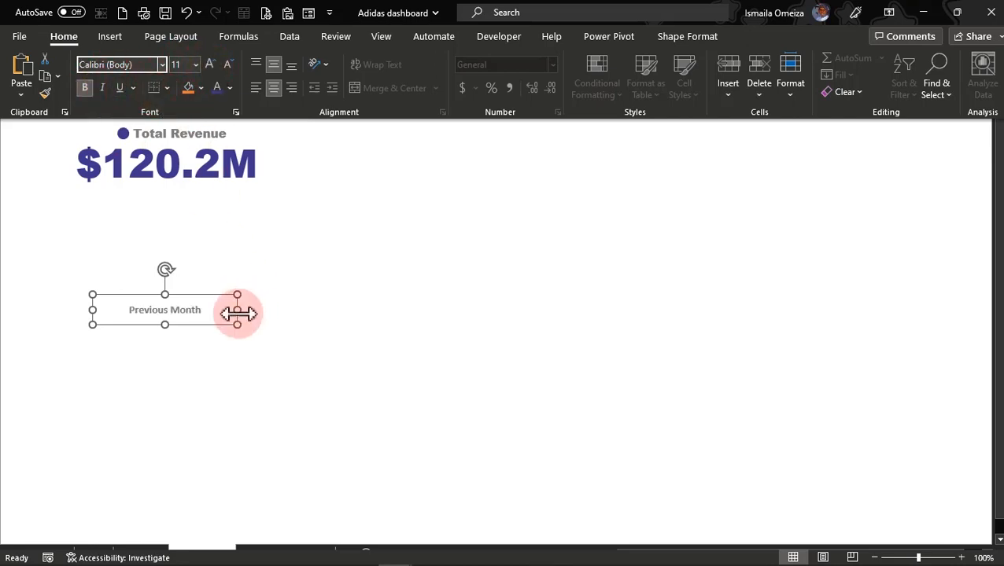
pyautogui.hotkey('ctrl', 'shift', 'F1')
pyautogui.moveTo(238, 310); pyautogui.dragTo(138, 200)
pyautogui.moveTo(134, 201); pyautogui.dragTo(129, 200)
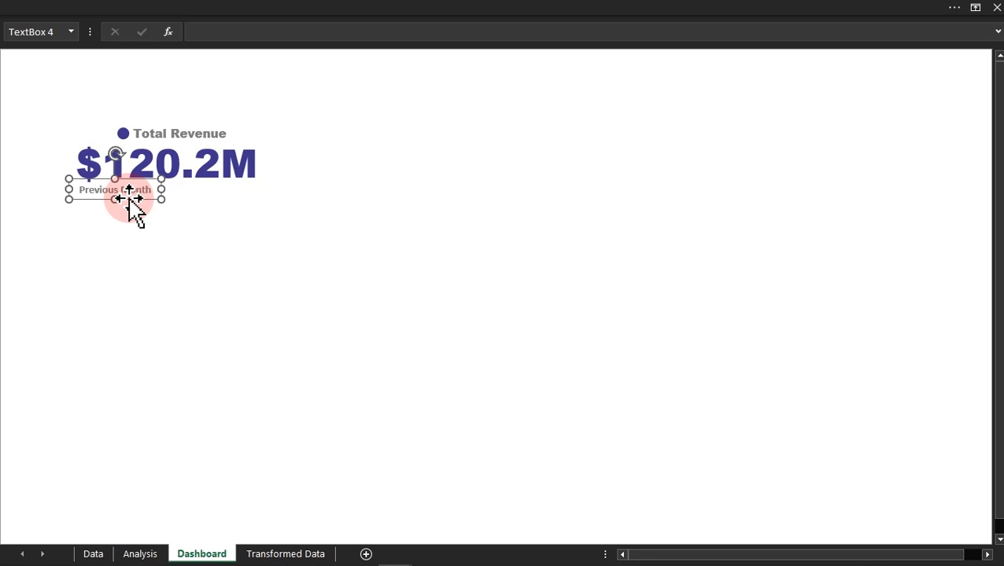
# Step: Duplicate the Previous Month label, change the copy's text to "% Change", narrow it and place it under the right end of the revenue figure
pyautogui.hotkey('ctrl', 'v')
pyautogui.moveTo(98, 266); pyautogui.dragTo(278, 273)
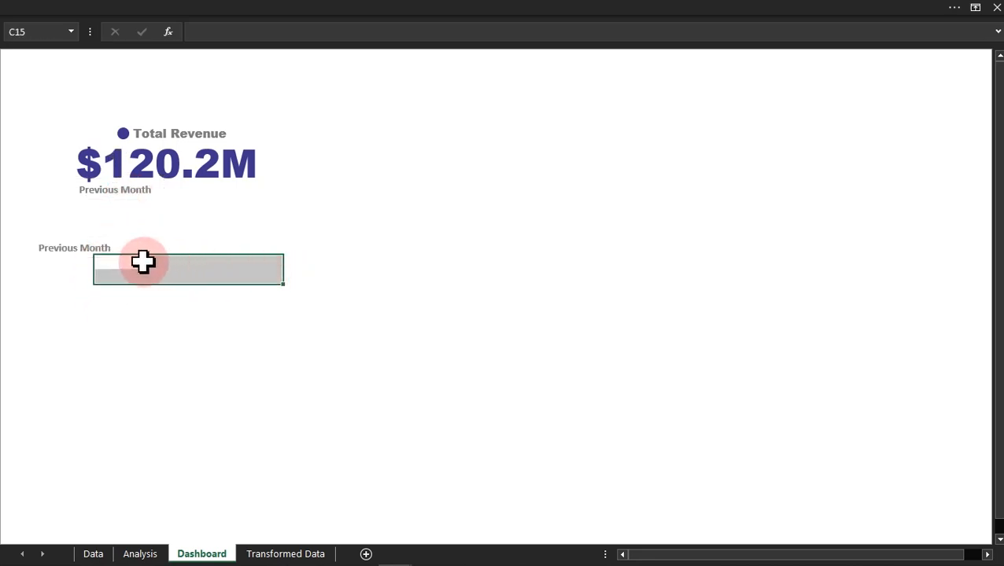
pyautogui.click(84, 248)
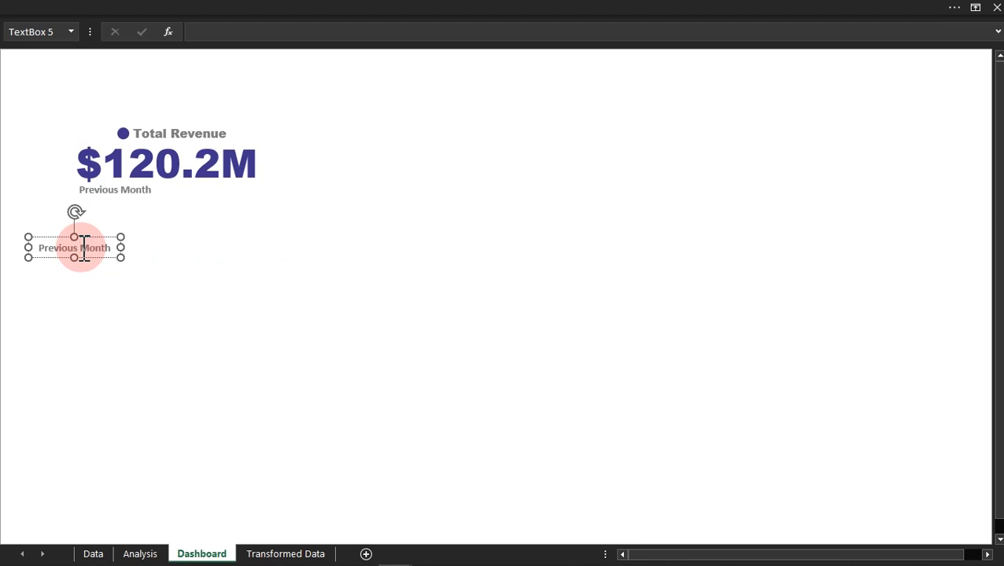
pyautogui.tripleClick(84, 248)
pyautogui.write('% Change')
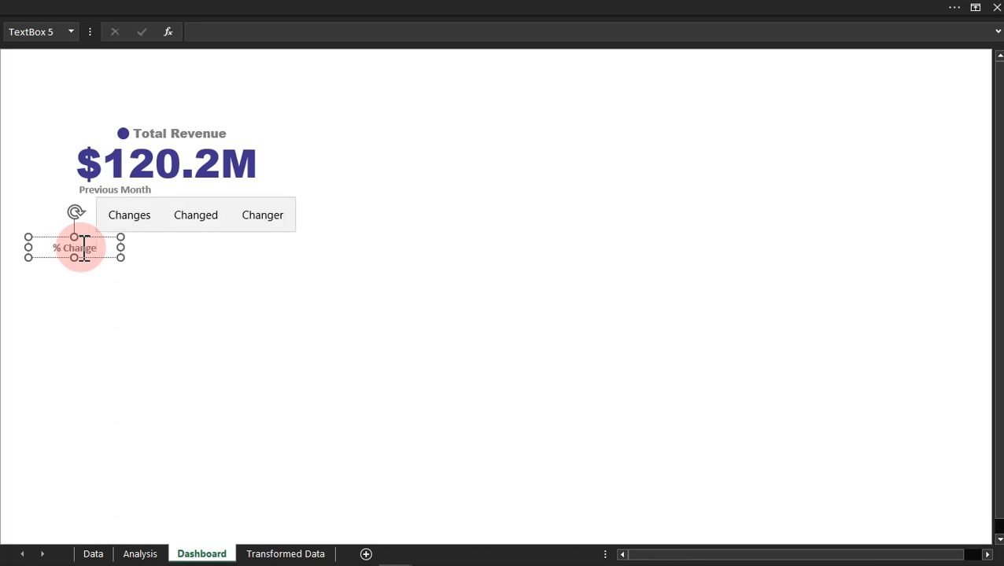
pyautogui.moveTo(121, 247); pyautogui.dragTo(248, 202)
pyautogui.click(212, 276)
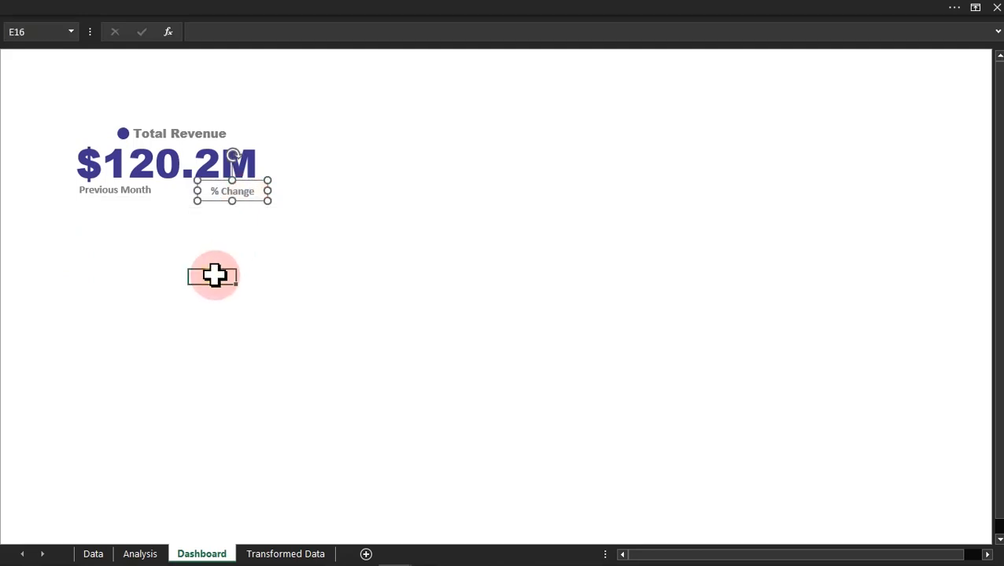
# Step: Duplicate the Previous Month and % Change labels together and place the copies directly beneath the originals
pyautogui.click(235, 192)
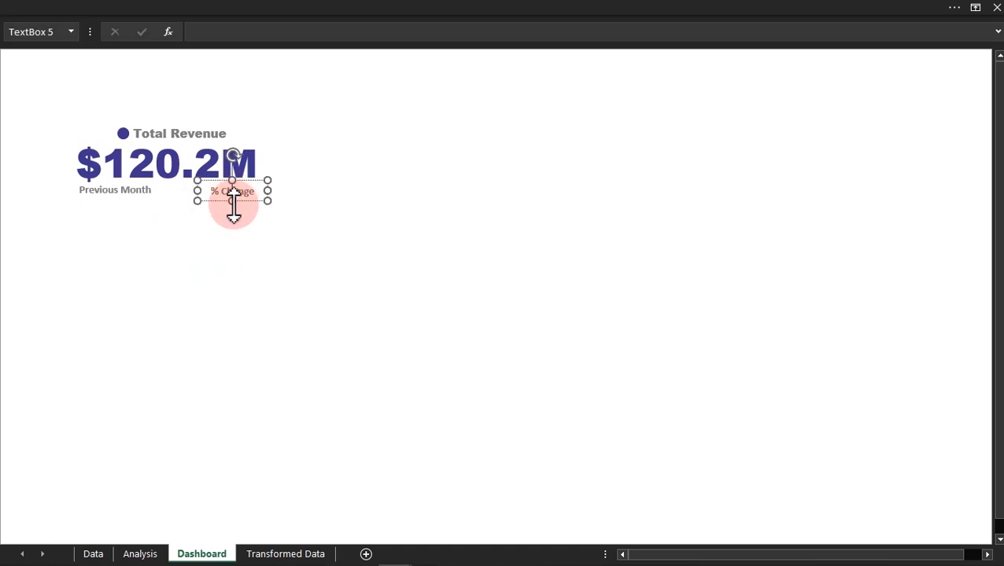
pyautogui.keyDown('ctrl'); pyautogui.click(147, 197); pyautogui.keyUp('ctrl')
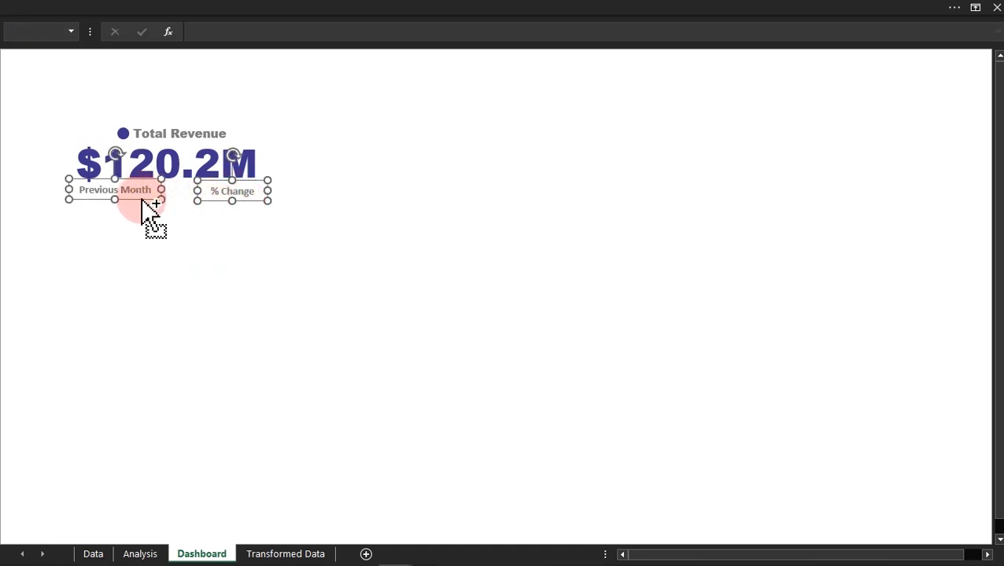
pyautogui.moveTo(142, 201); pyautogui.dragTo(146, 219)
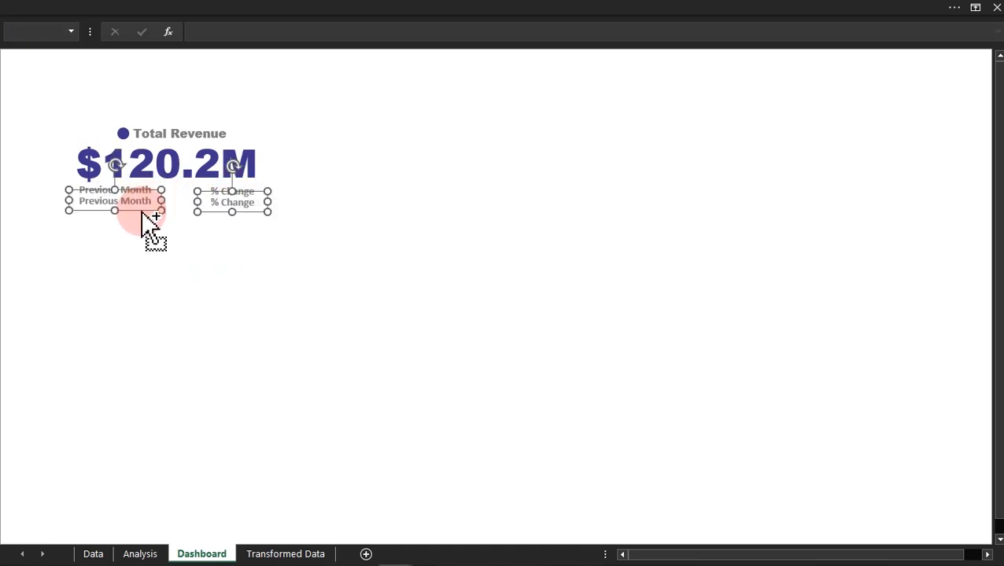
pyautogui.click(144, 251)
# Step: Link the lower Previous Month text box on the Dashboard to cell F26 of the Analysis sheet
pyautogui.click(124, 207)
pyautogui.click(235, 33)
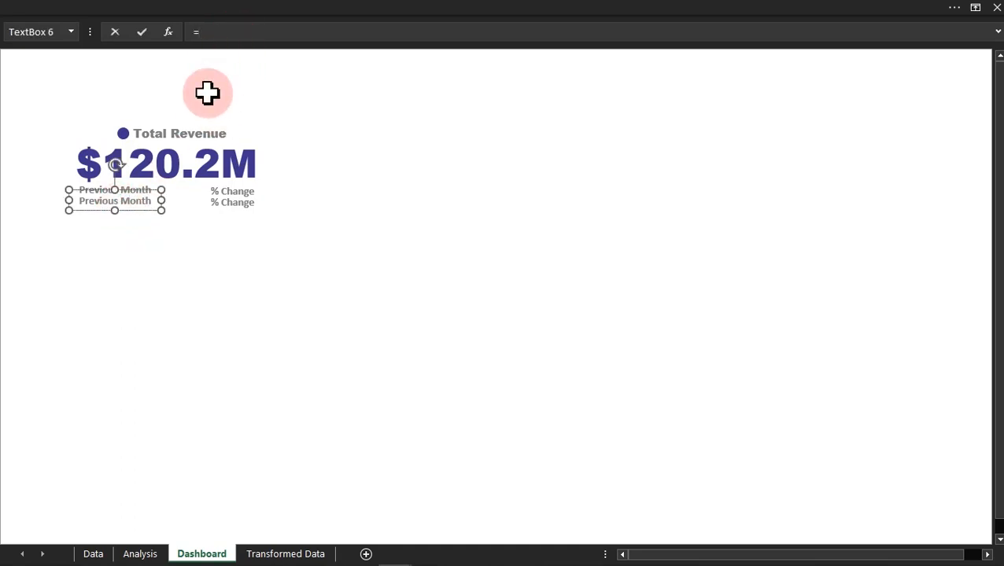
pyautogui.write('=')
pyautogui.click(141, 554)
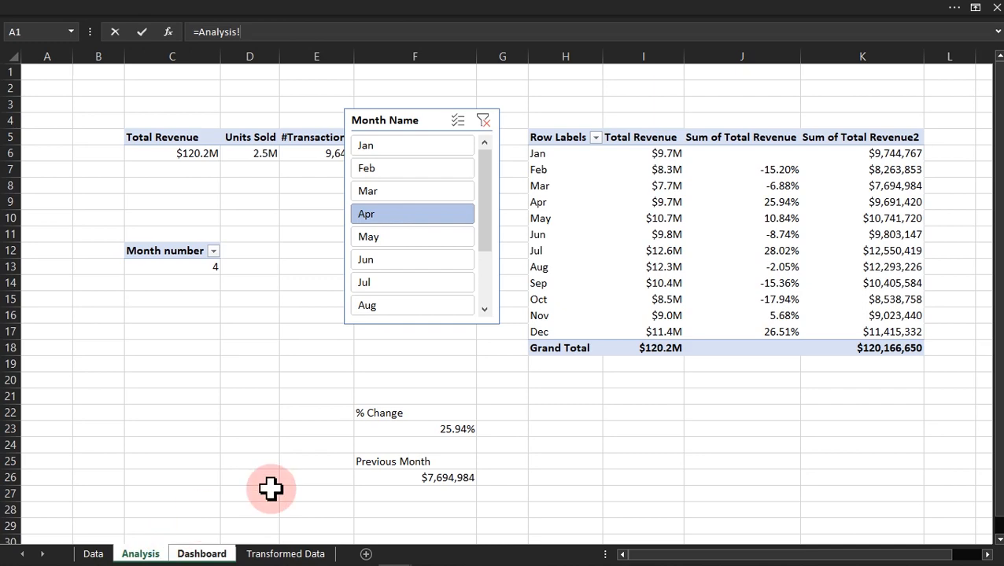
pyautogui.click(419, 477)
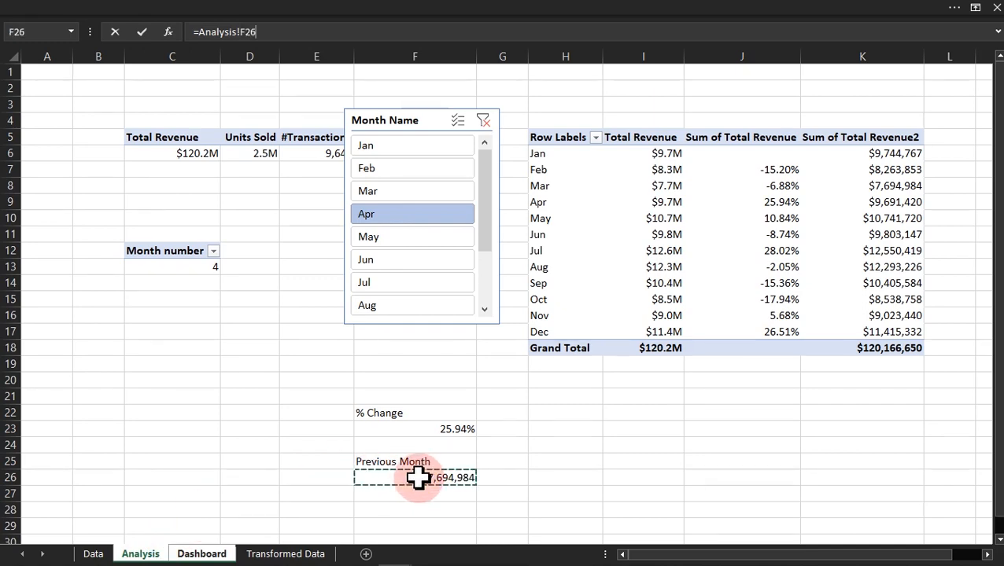
pyautogui.press('Return')
# Step: Link the lower % Change text box on the Dashboard to cell F23 of the Analysis sheet
pyautogui.click(233, 202)
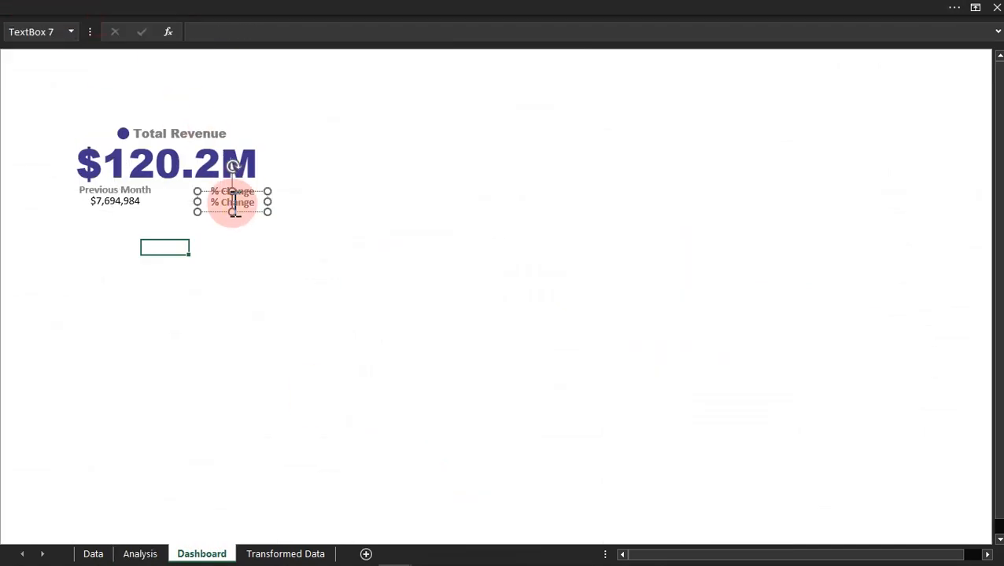
pyautogui.click(198, 31)
pyautogui.write('=')
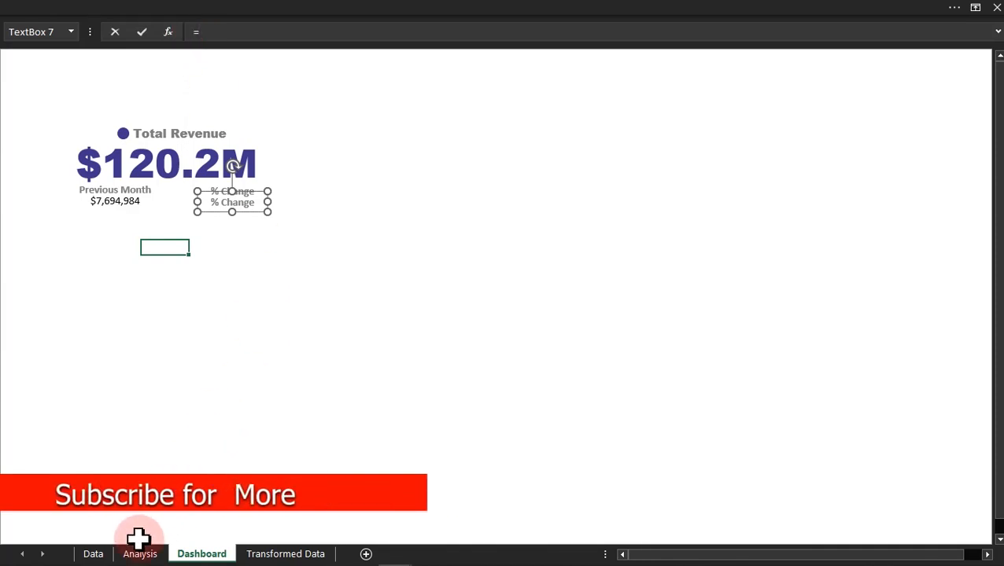
pyautogui.click(193, 551)
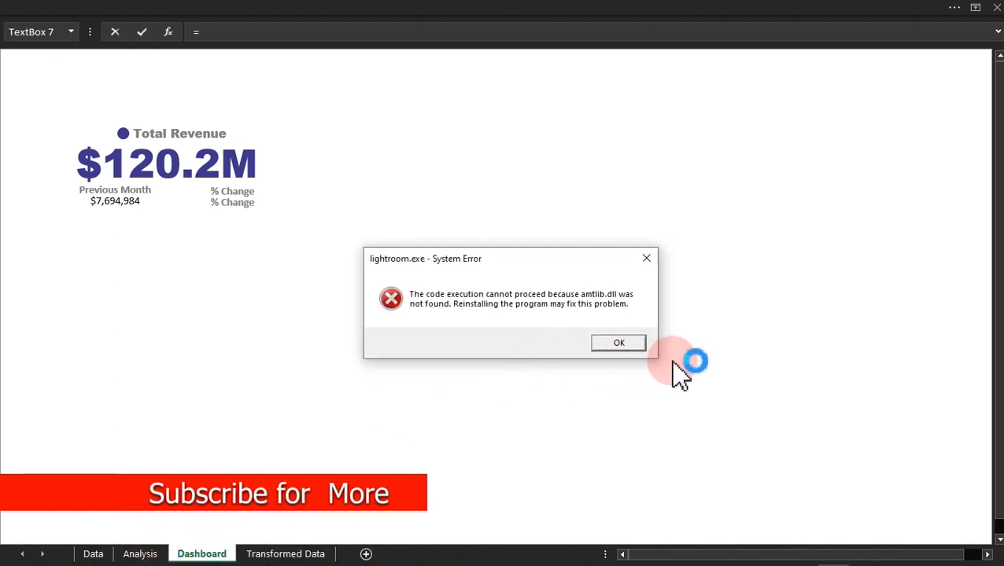
pyautogui.click(629, 343)
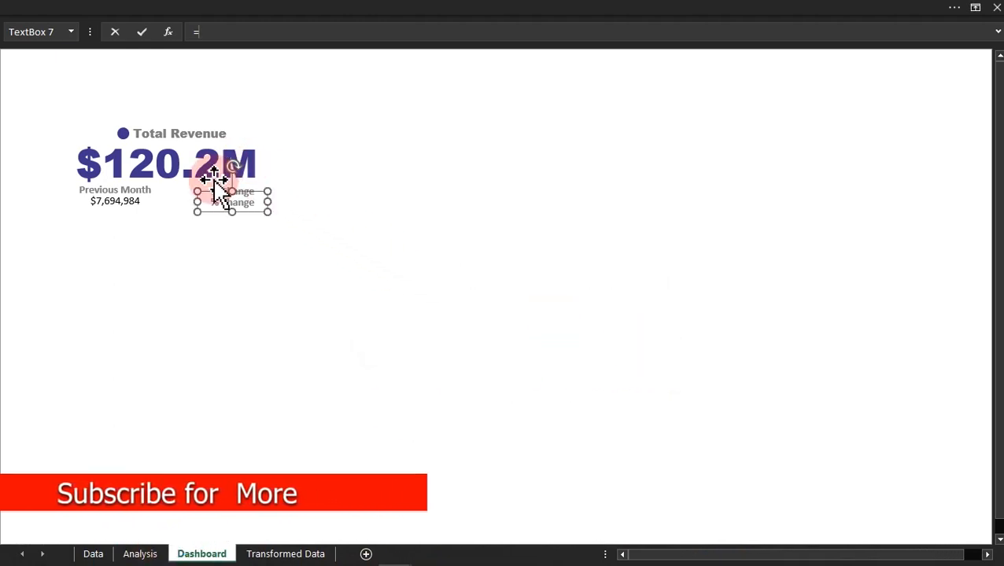
pyautogui.click(140, 554)
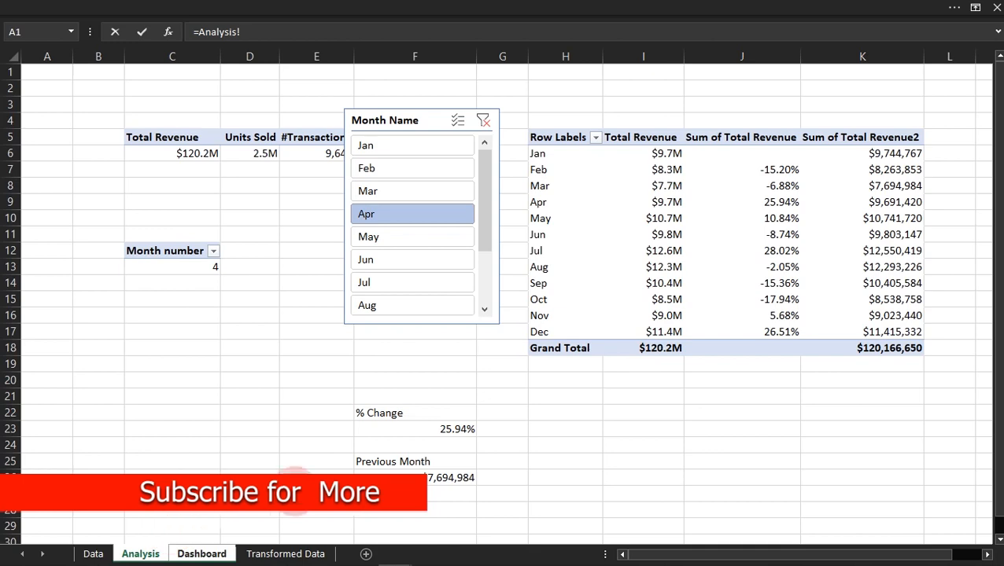
pyautogui.click(460, 428)
pyautogui.press('Return')
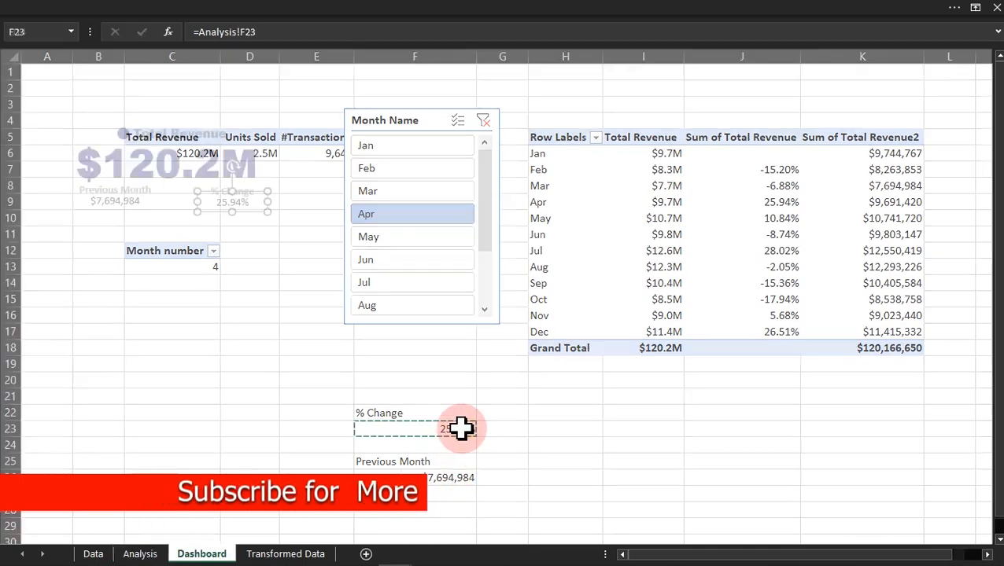
# Step: Move the Month Name slicer from the Analysis sheet to the Dashboard and place it to the right of the Total Revenue card
pyautogui.click(141, 554)
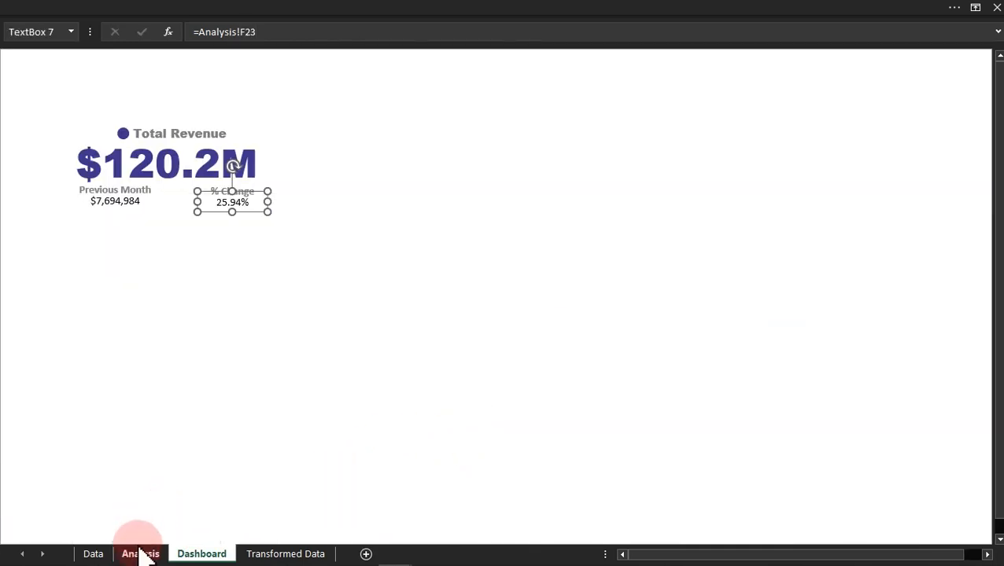
pyautogui.moveTo(392, 114); pyautogui.dragTo(328, 118)
pyautogui.press('Delete')
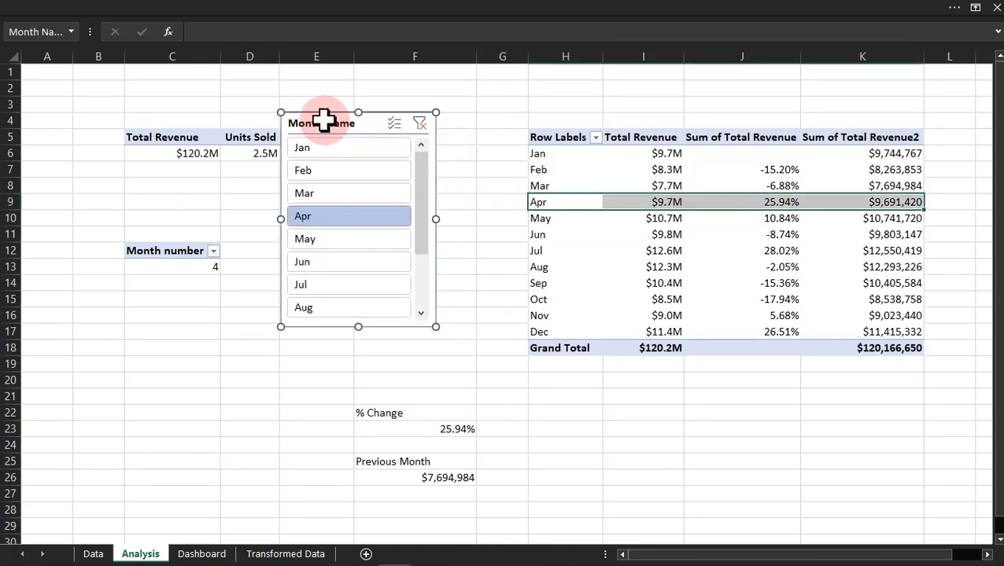
pyautogui.click(94, 554)
pyautogui.click(199, 554)
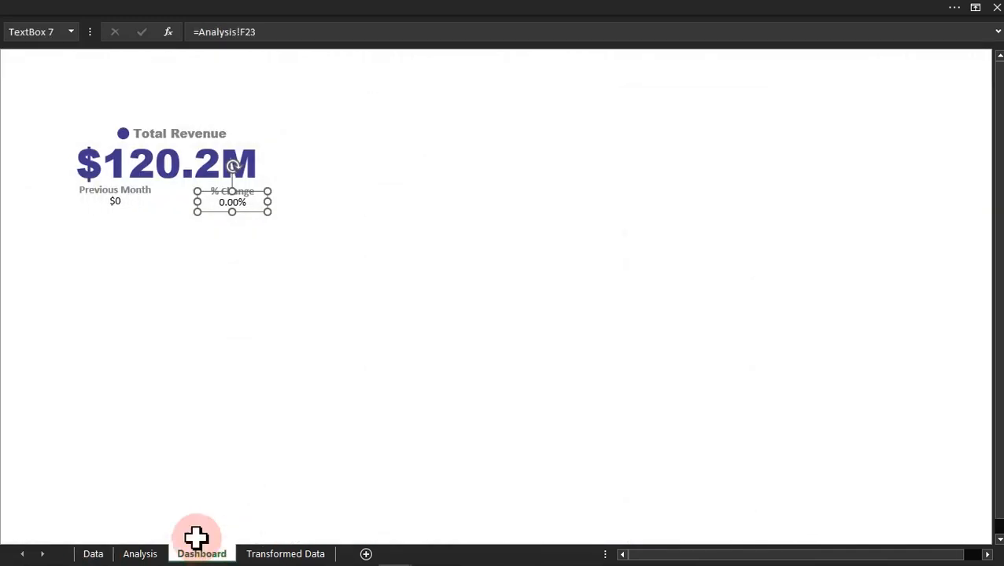
pyautogui.click(126, 332)
pyautogui.hotkey('ctrl', 'v')
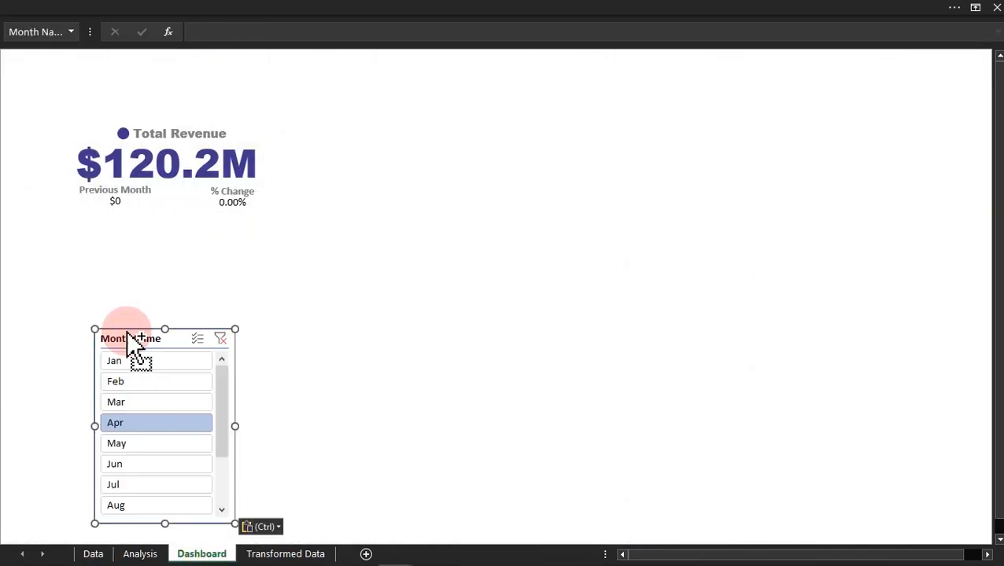
pyautogui.moveTo(127, 332); pyautogui.dragTo(491, 105)
# Step: Clear the Month Name slicer's filter and check the % Change and Previous Month cells on the Analysis sheet against the Dashboard
pyautogui.click(585, 113)
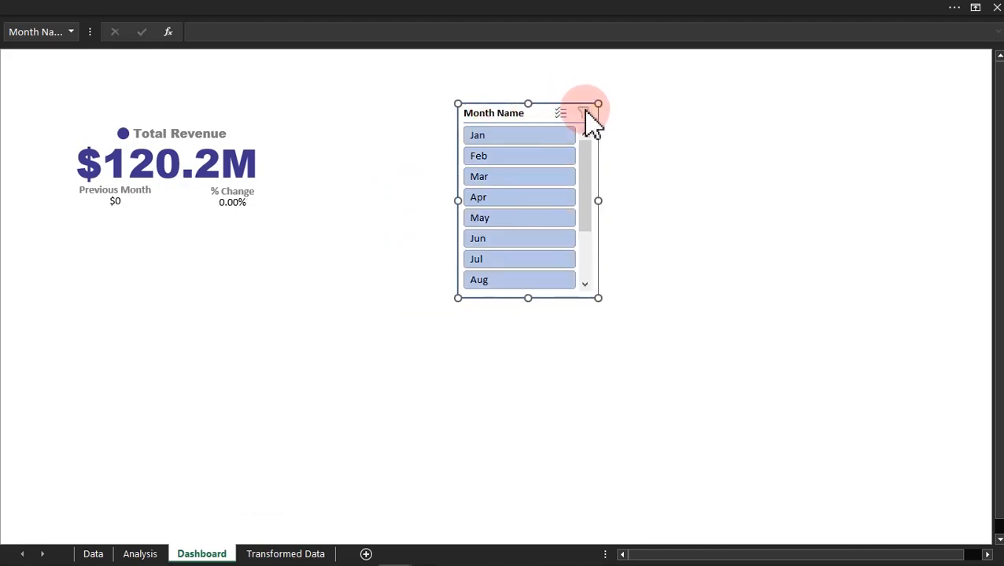
pyautogui.moveTo(589, 179); pyautogui.dragTo(594, 157)
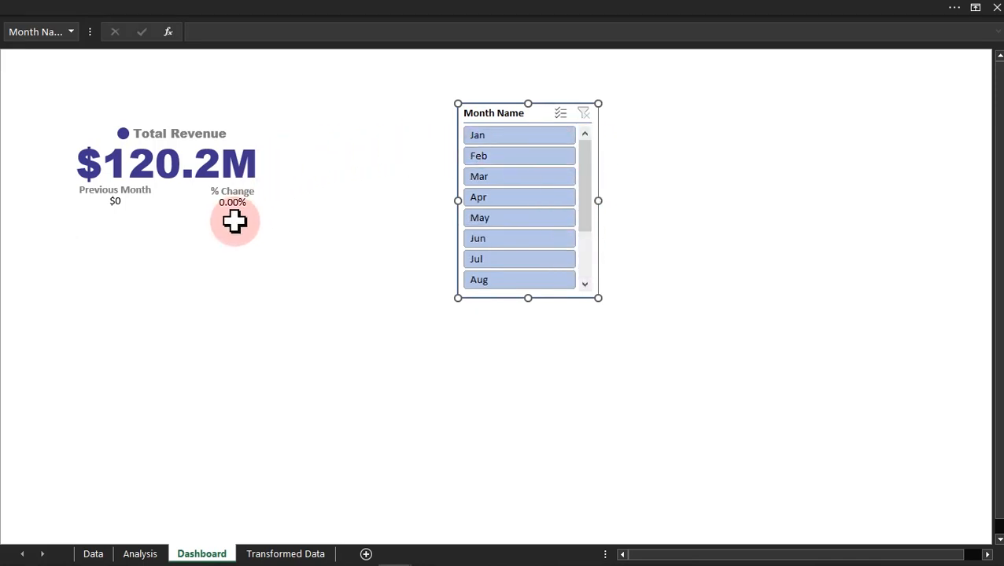
pyautogui.click(140, 554)
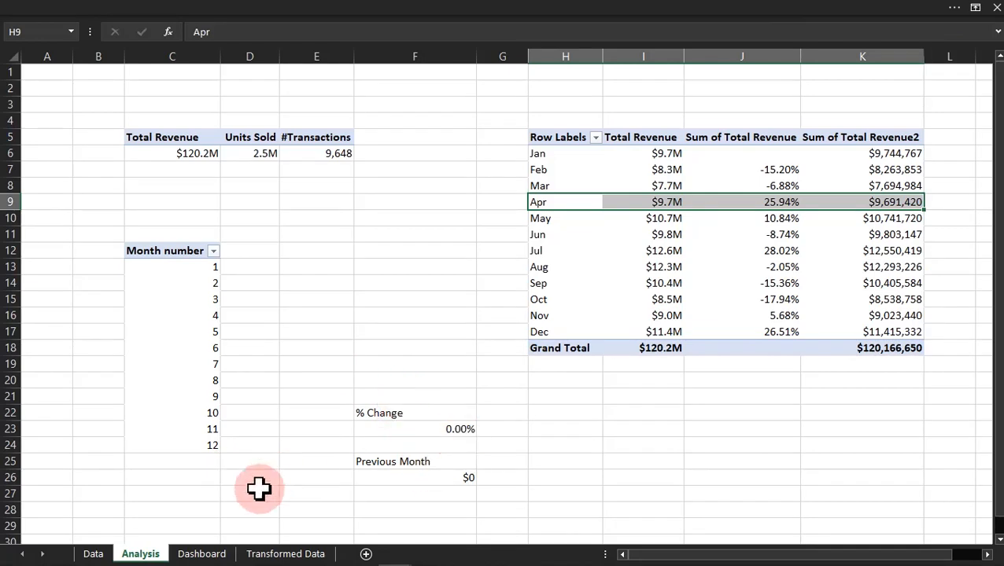
pyautogui.click(224, 555)
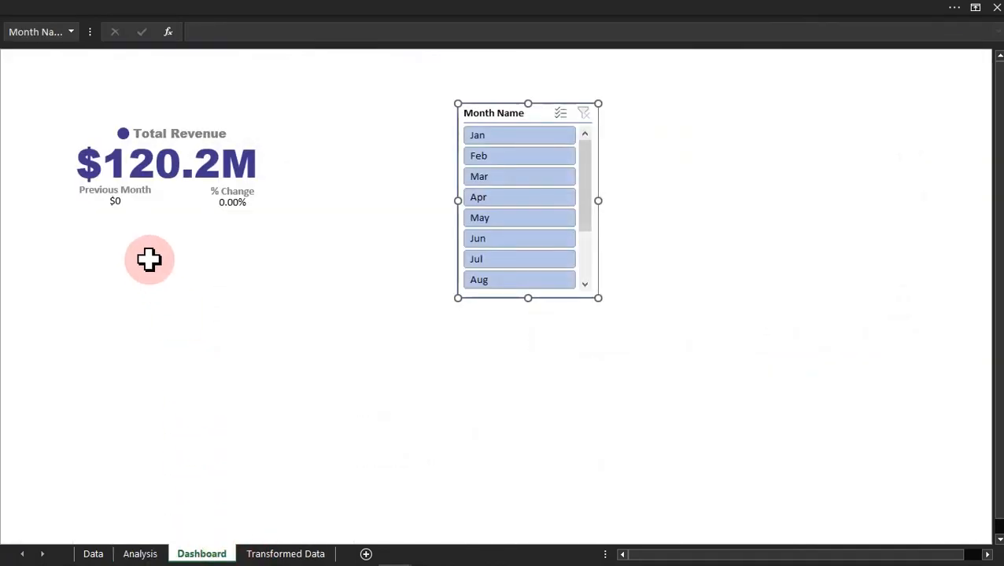
# Step: On the Analysis sheet, wrap the % Change formula in F23 as =IF(C13=1,"",IFS(…)), keeping the existing IFS as the false value
pyautogui.click(140, 554)
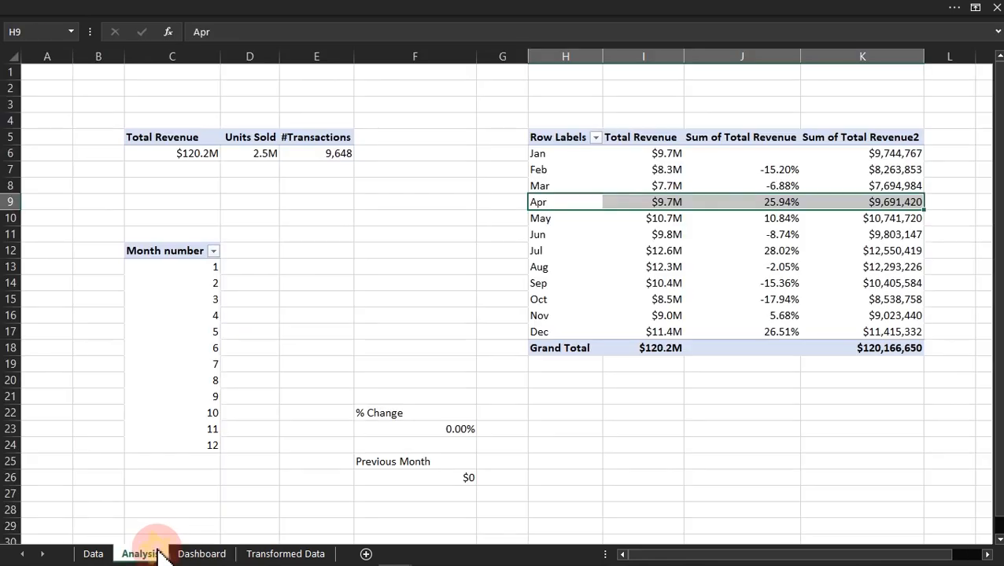
pyautogui.doubleClick(391, 429)
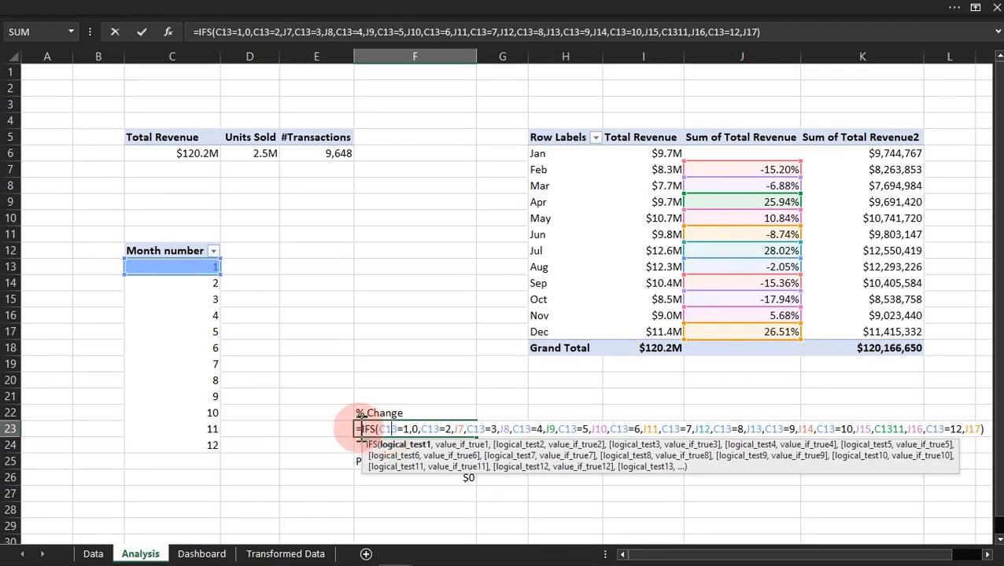
pyautogui.click(362, 429)
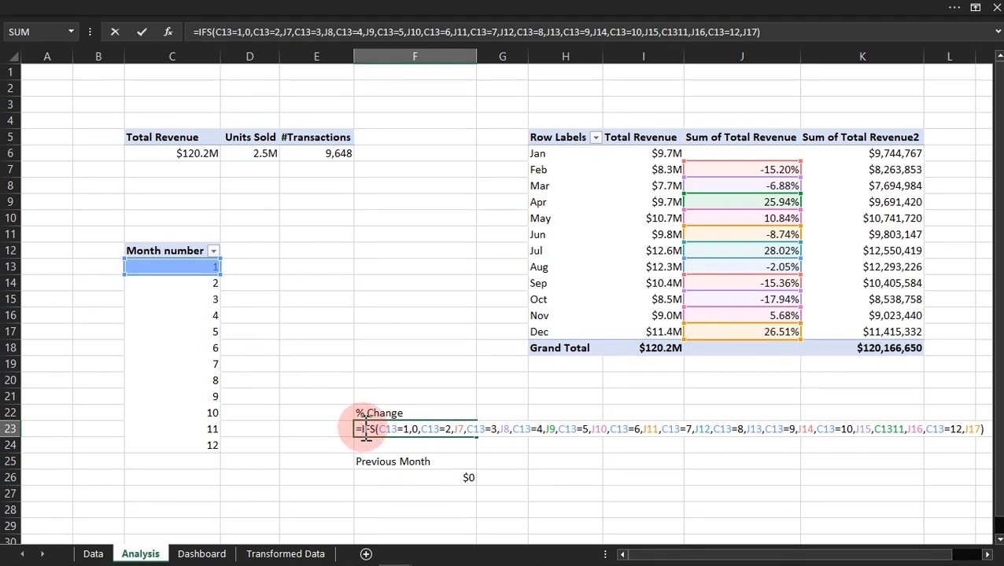
pyautogui.write('IF(')
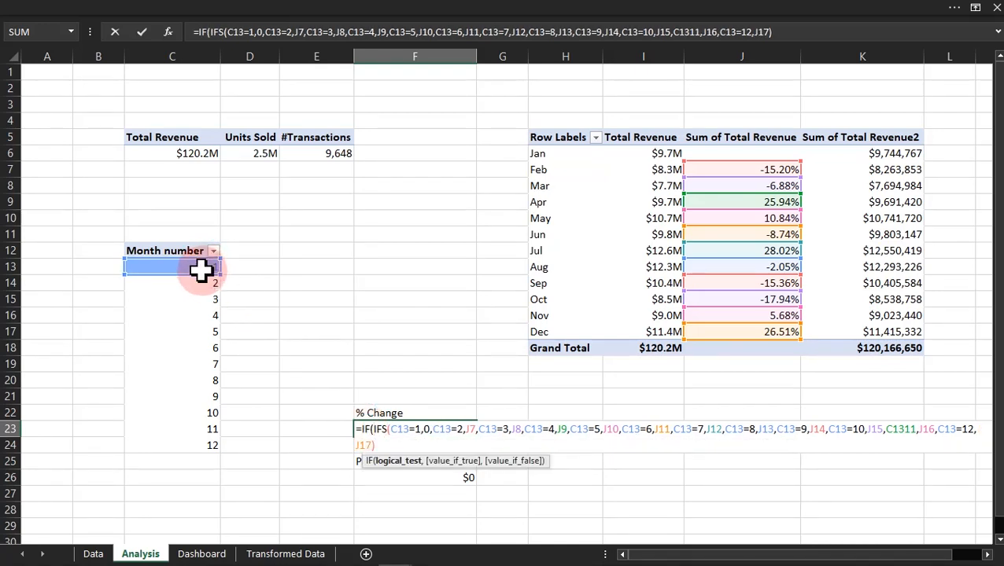
pyautogui.click(201, 268)
pyautogui.write('=')
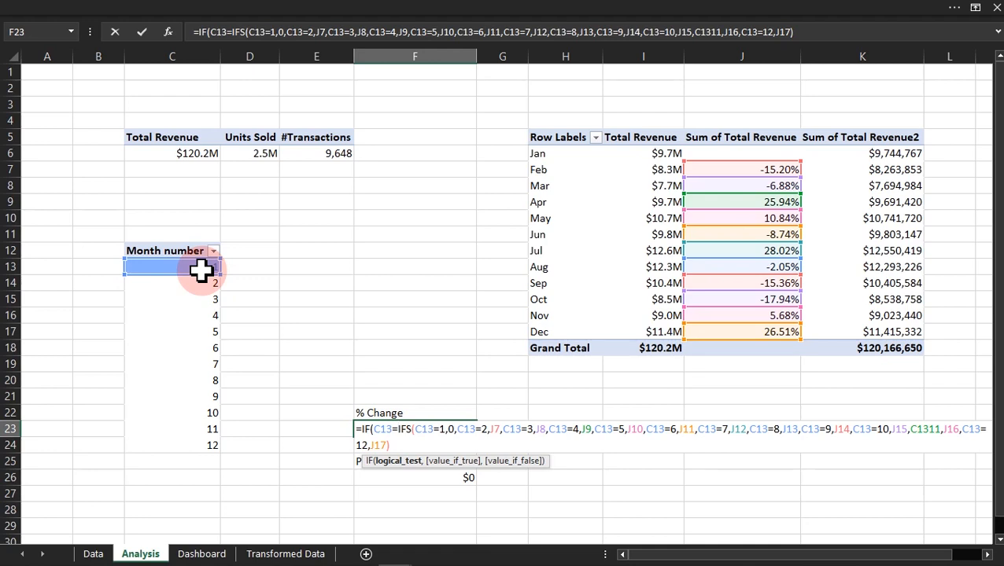
pyautogui.write('1,')
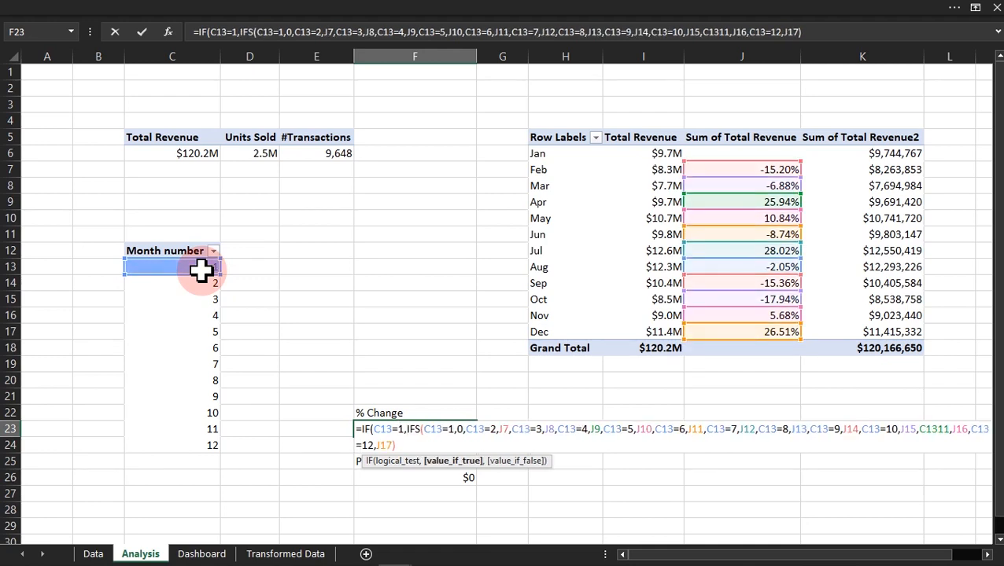
pyautogui.write('""')
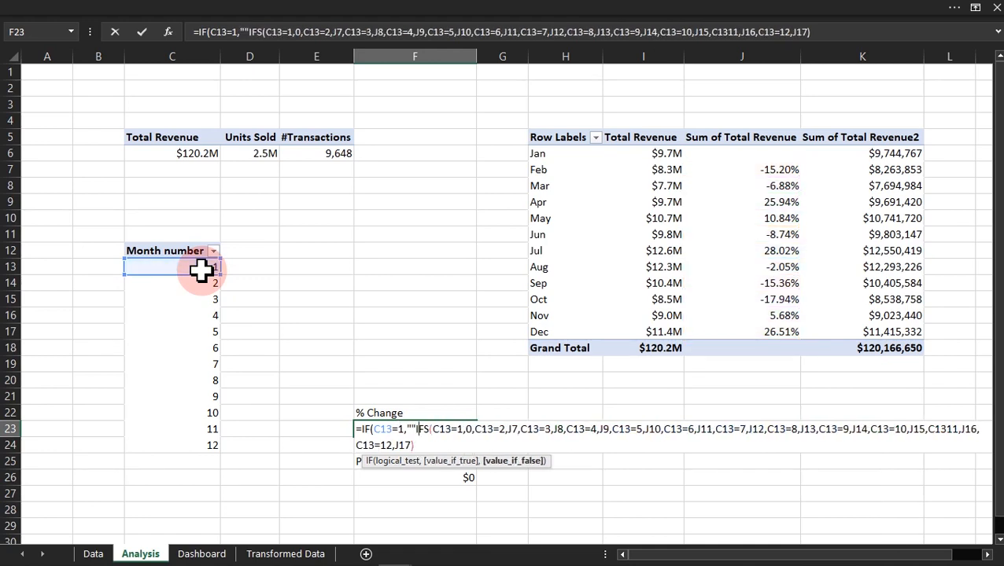
pyautogui.write(',')
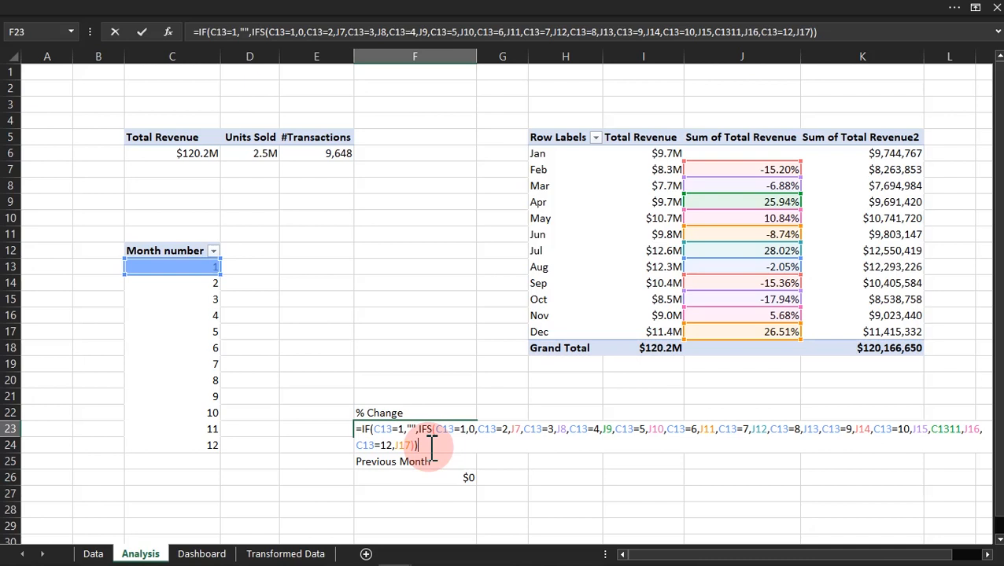
pyautogui.press('Return')
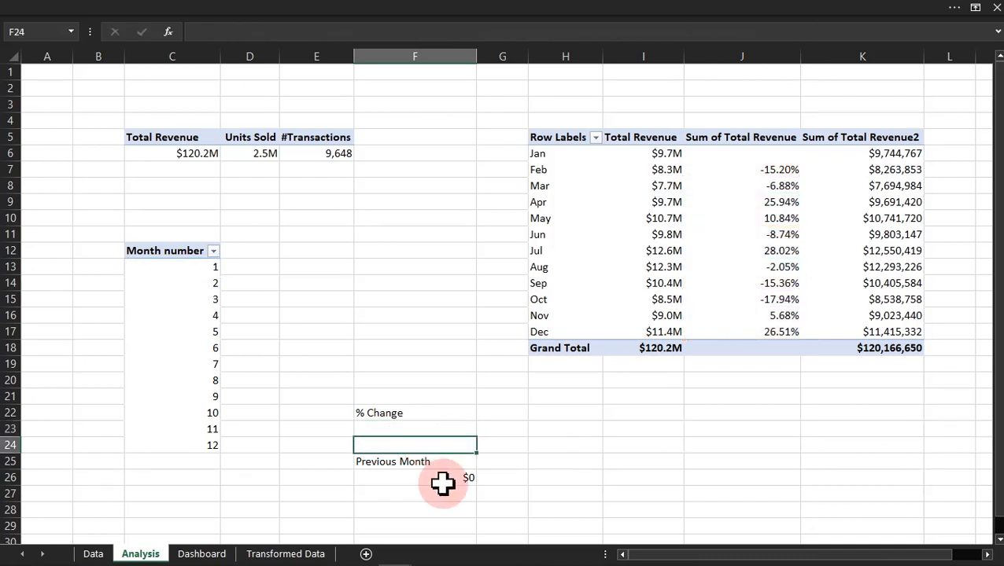
# Step: Wrap the Previous Month formula in F26 as =IF(C13=1,"",IFS(…)), keeping its existing IFS, and return to the Dashboard sheet
pyautogui.click(443, 480)
pyautogui.doubleClick(421, 480)
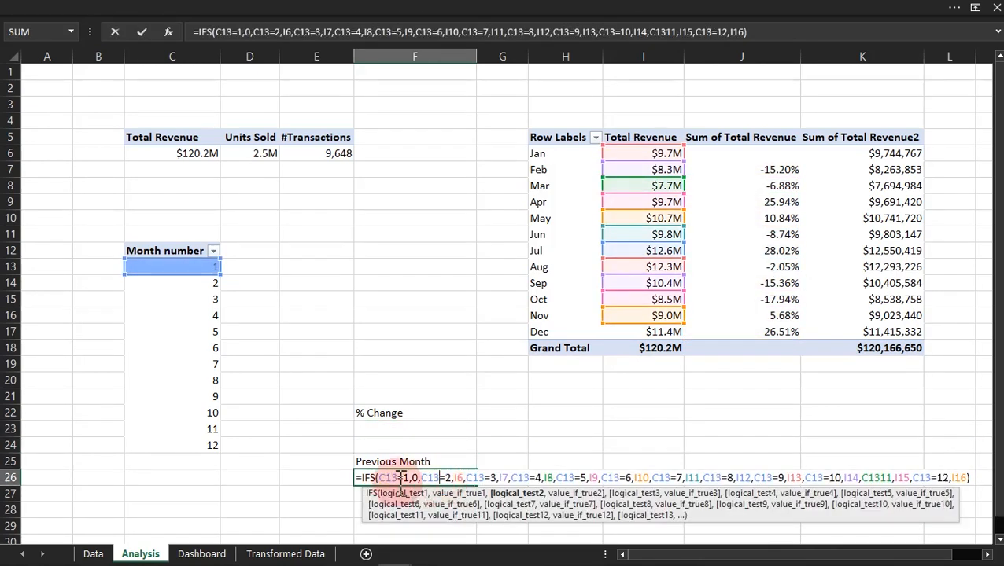
pyautogui.click(363, 481)
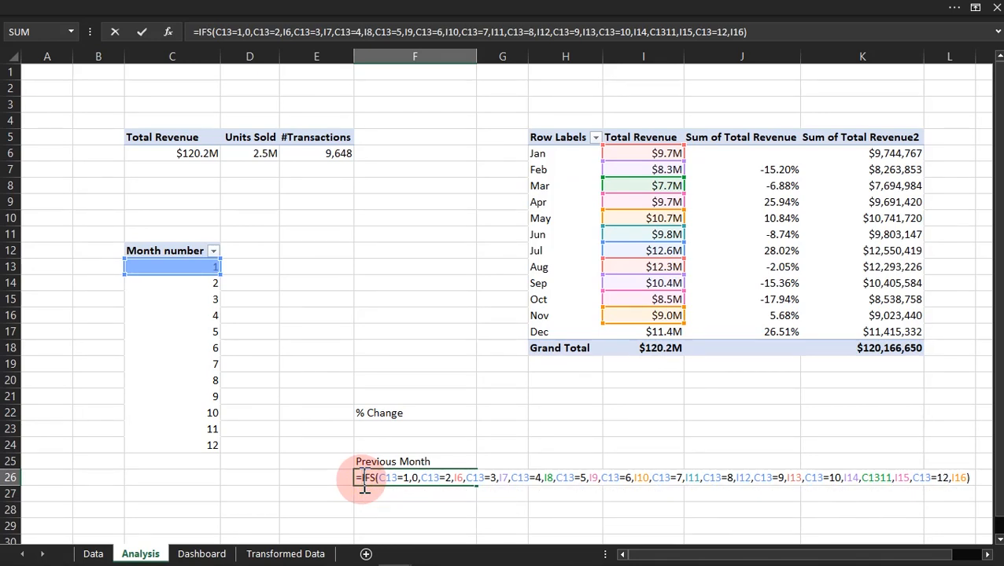
pyautogui.write('IF(')
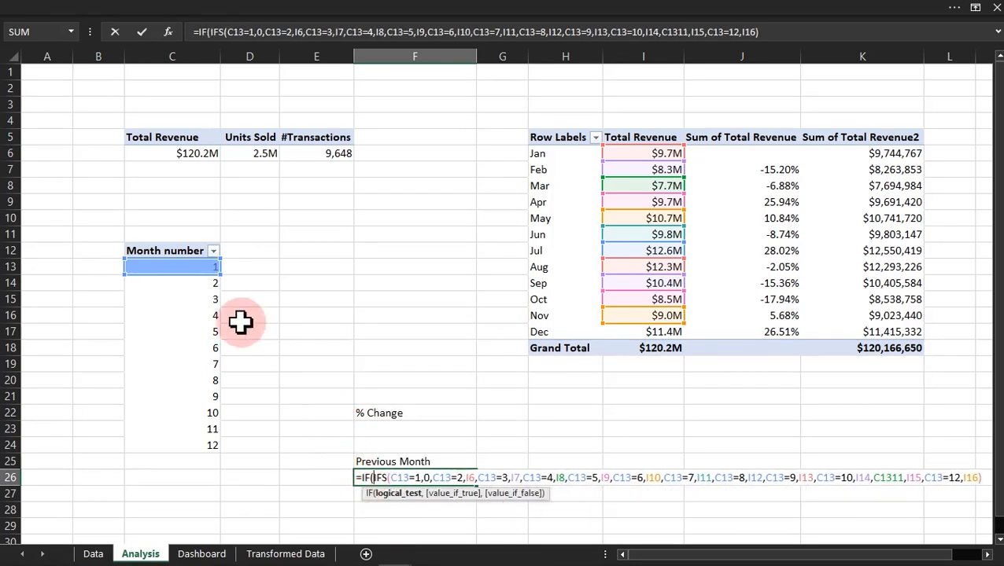
pyautogui.click(180, 267)
pyautogui.write('=1')
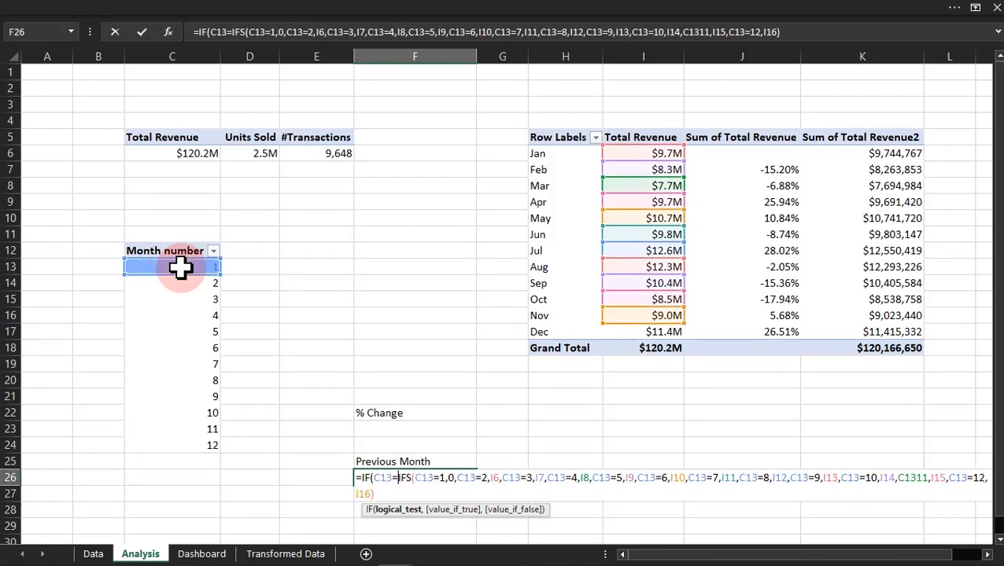
pyautogui.write(',')
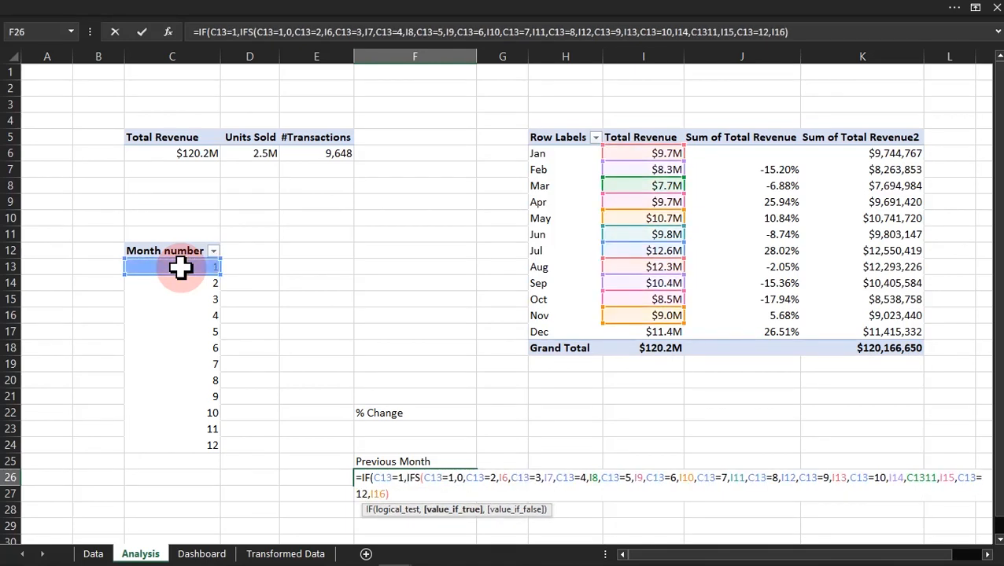
pyautogui.write('""')
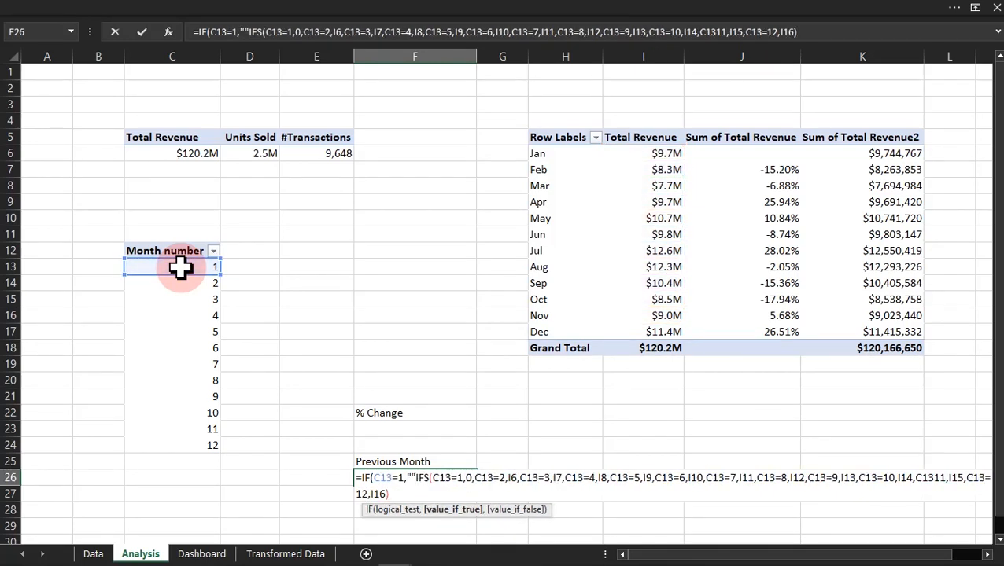
pyautogui.write(',')
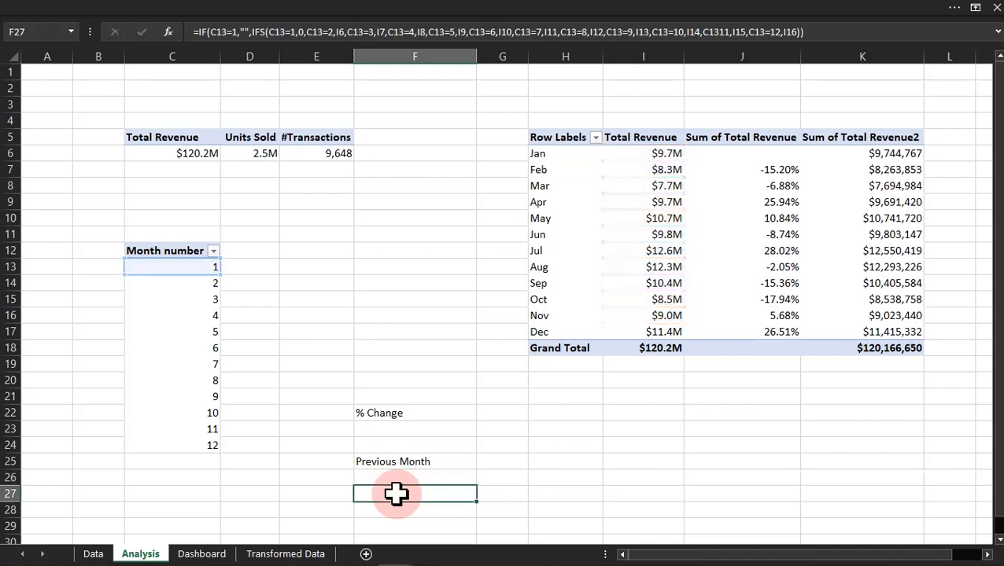
pyautogui.press('Return')
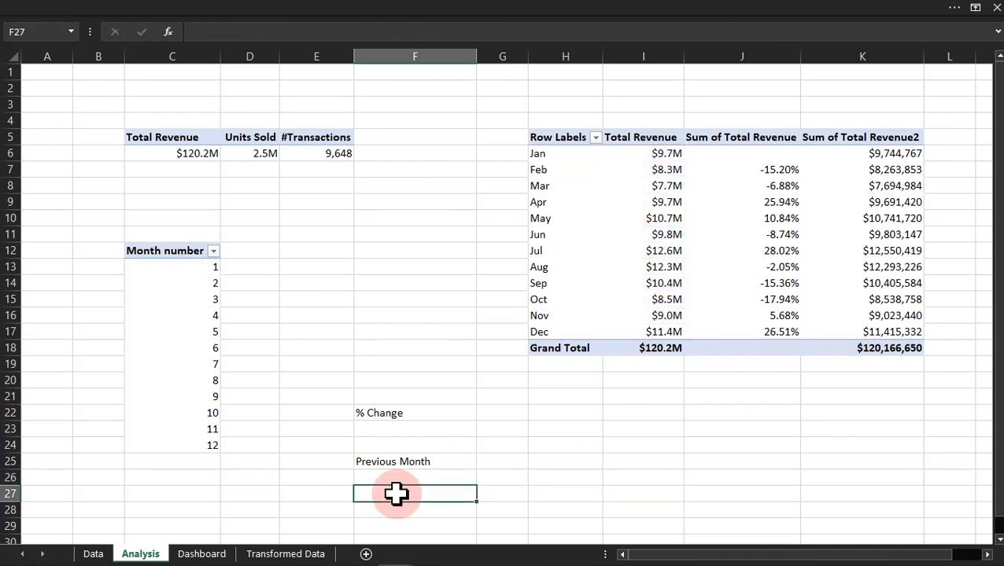
pyautogui.click(209, 554)
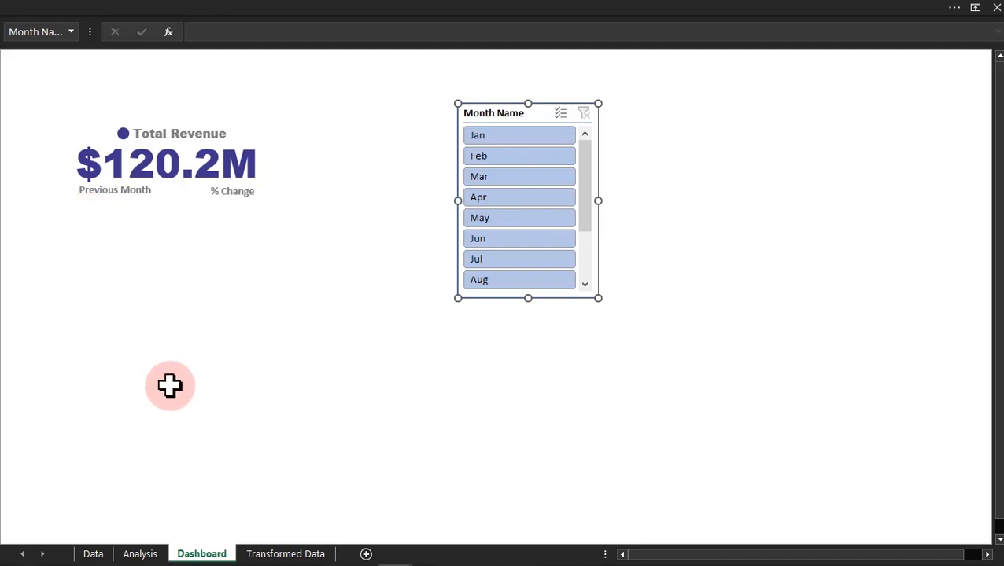
# Step: On the Analysis sheet, enter the bold label Message in F27, below the Previous Month cells
pyautogui.click(148, 554)
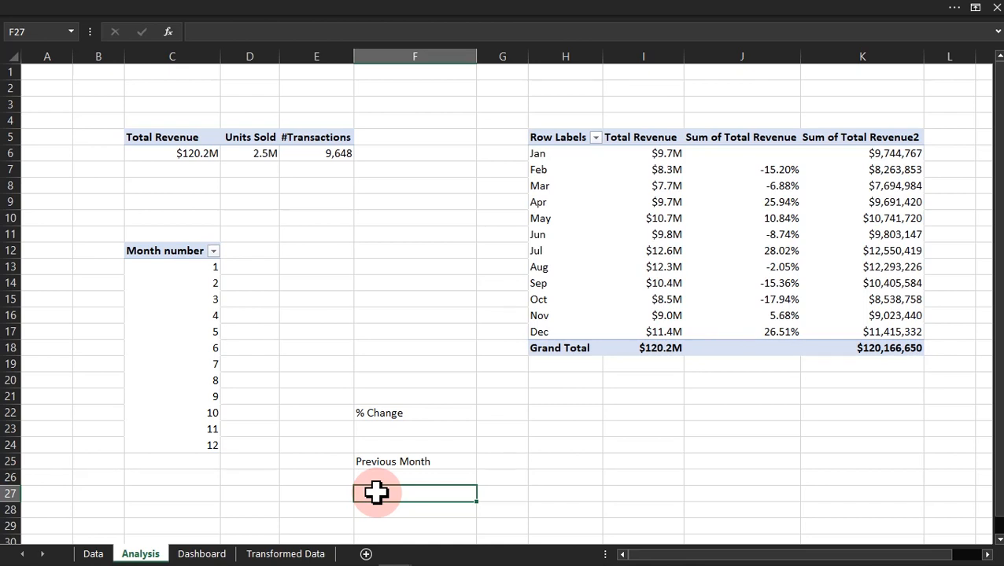
pyautogui.write('Message')
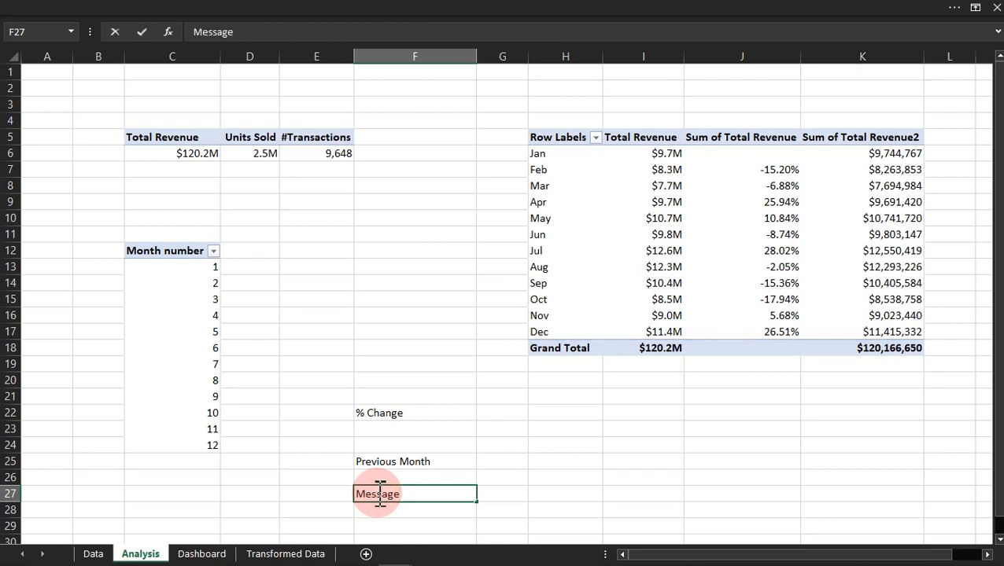
pyautogui.hotkey('ctrl', 'Return')
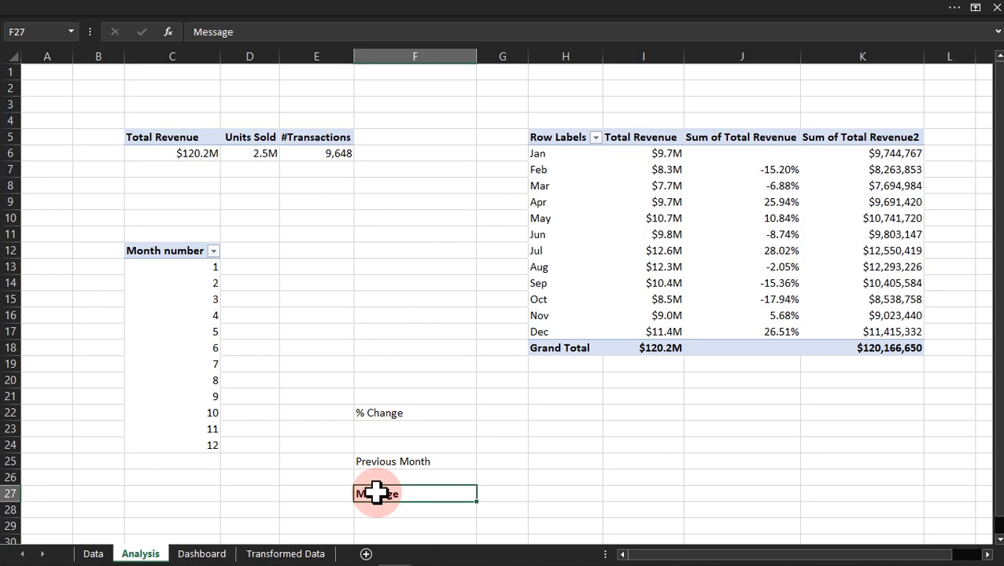
# Step: Make the Previous Month label in F25 and the % Change label in F22 bold
pyautogui.press('Return')
pyautogui.press('Up')
pyautogui.press('Up')
pyautogui.press('Up')
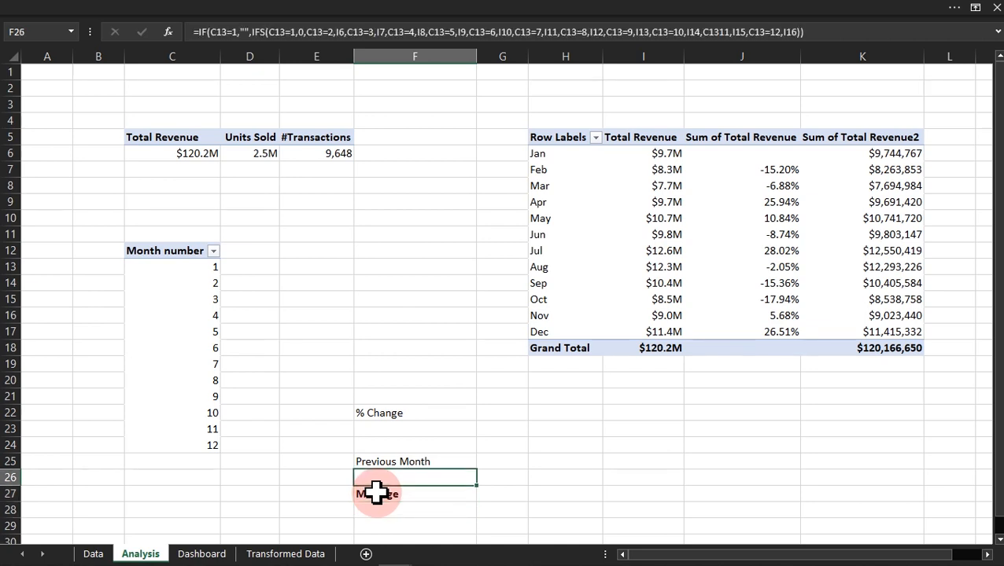
pyautogui.hotkey('ctrl', 'b')
pyautogui.press('Up')
pyautogui.press('Up')
pyautogui.press('Up')
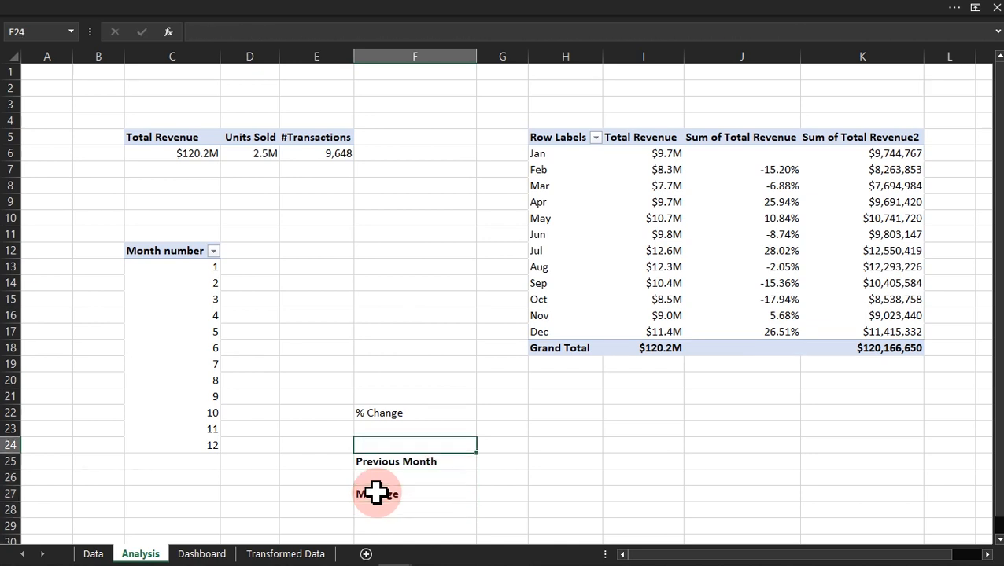
pyautogui.hotkey('ctrl', 'b')
# Step: Start an IF formula in F28 under the Message label with the logical test C13=1
pyautogui.press('Down')
pyautogui.press('Down')
pyautogui.press('Down')
pyautogui.press('Down')
pyautogui.press('Down')
pyautogui.press('Down')
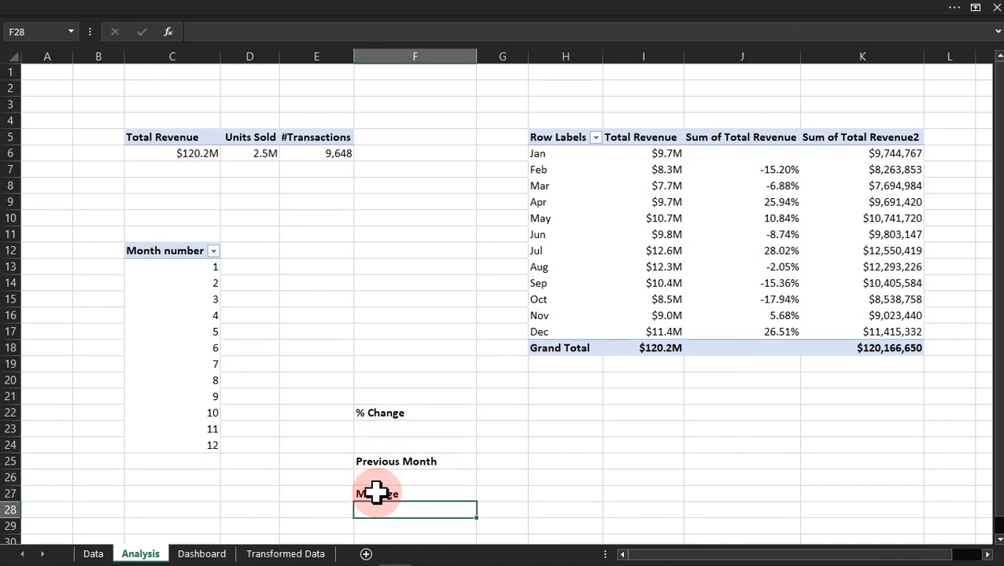
pyautogui.write('=if')
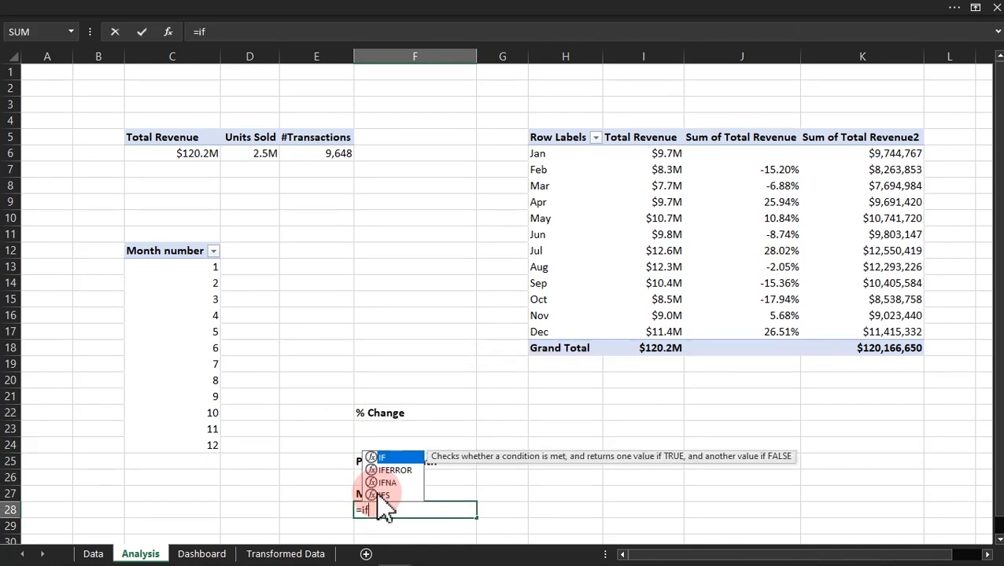
pyautogui.press('Tab')
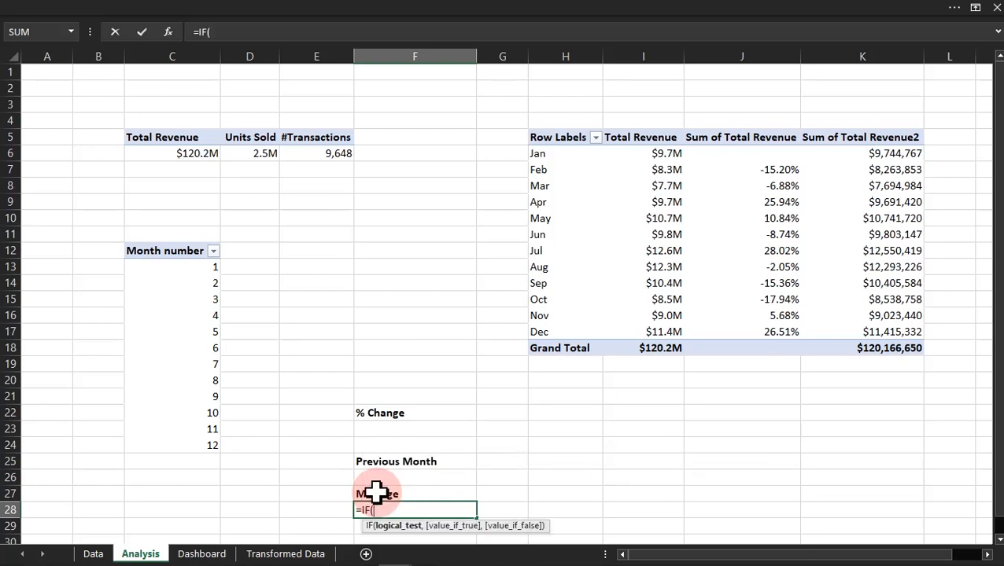
pyautogui.click(212, 270)
pyautogui.write('=')
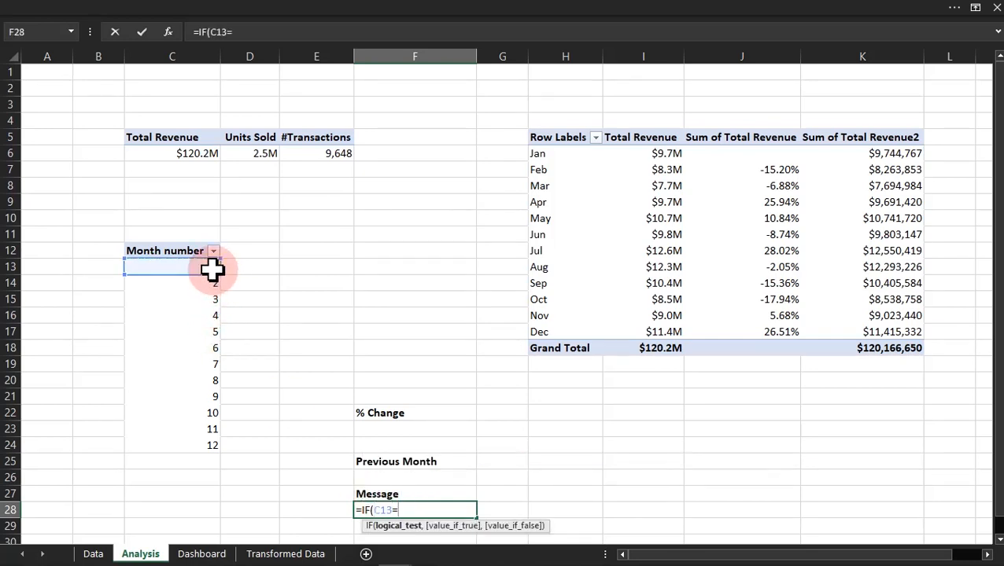
pyautogui.write('1,')
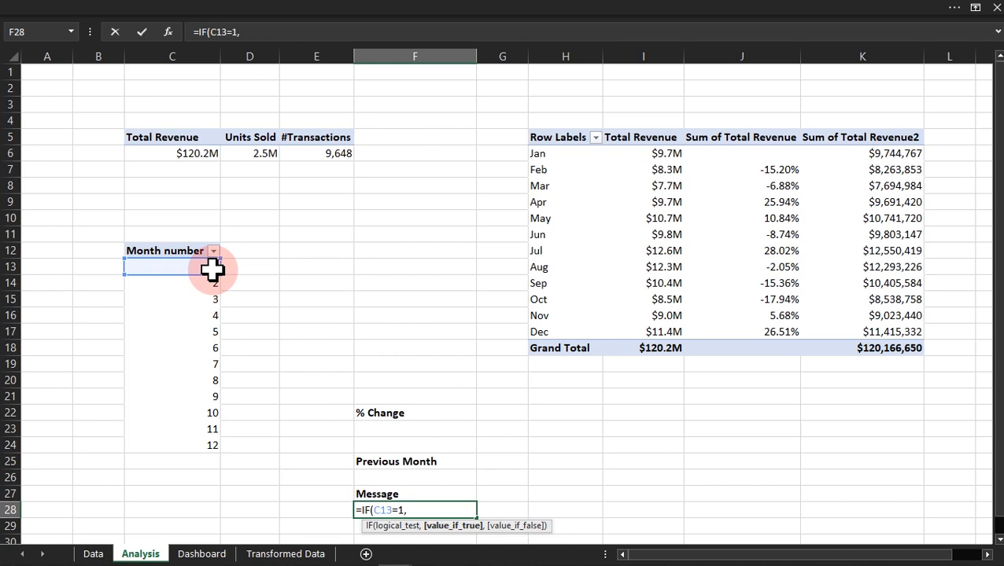
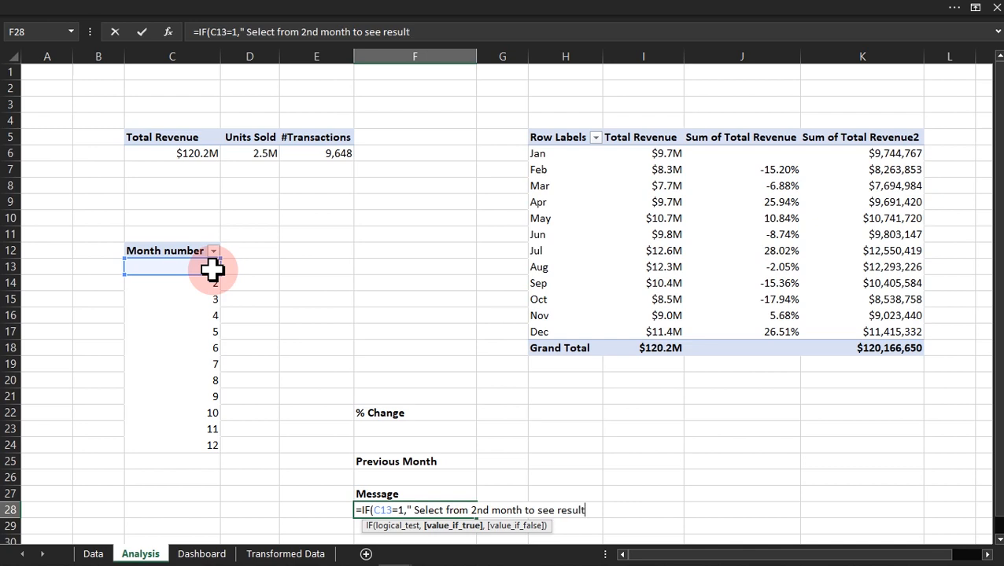
# Step: Complete the IF formula in F28 with " Select from 2nd month to see result" if true and "" if false
pyautogui.write(',')
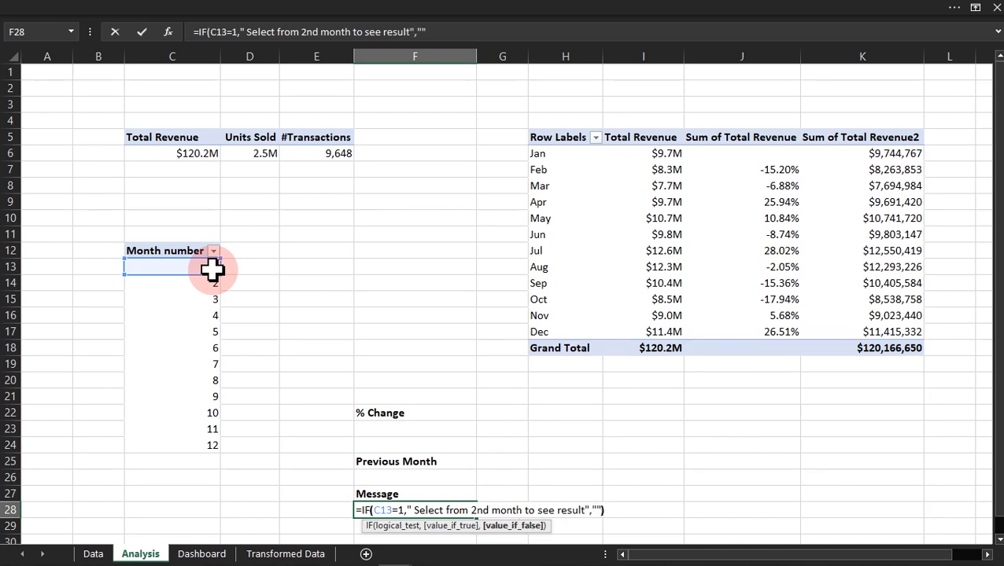
pyautogui.write(')')
pyautogui.press('Return')
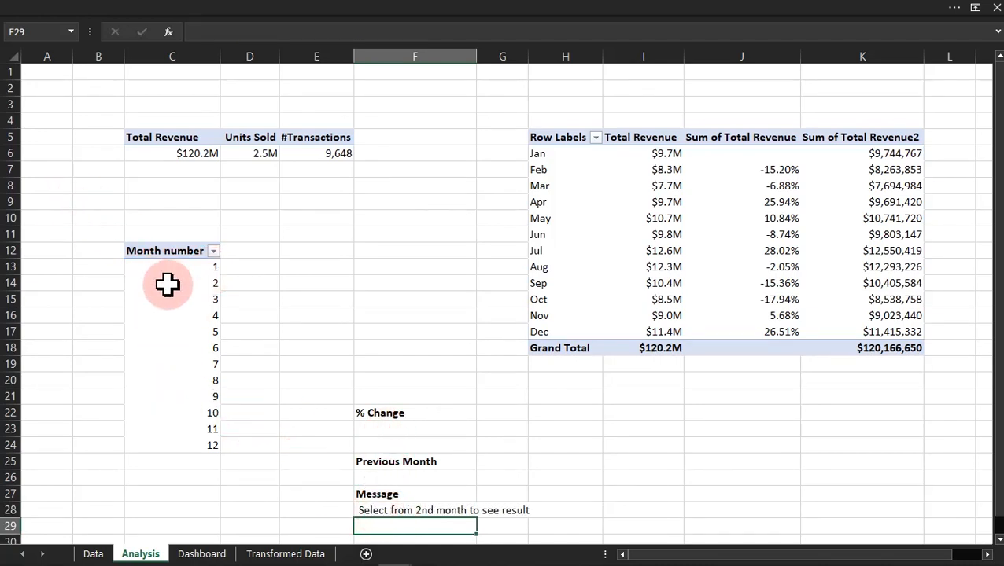
# Step: On the Dashboard sheet, duplicate the Previous Month label's text box below the Total Revenue card and widen the copy to about the card's width
pyautogui.click(193, 556)
pyautogui.click(160, 199)
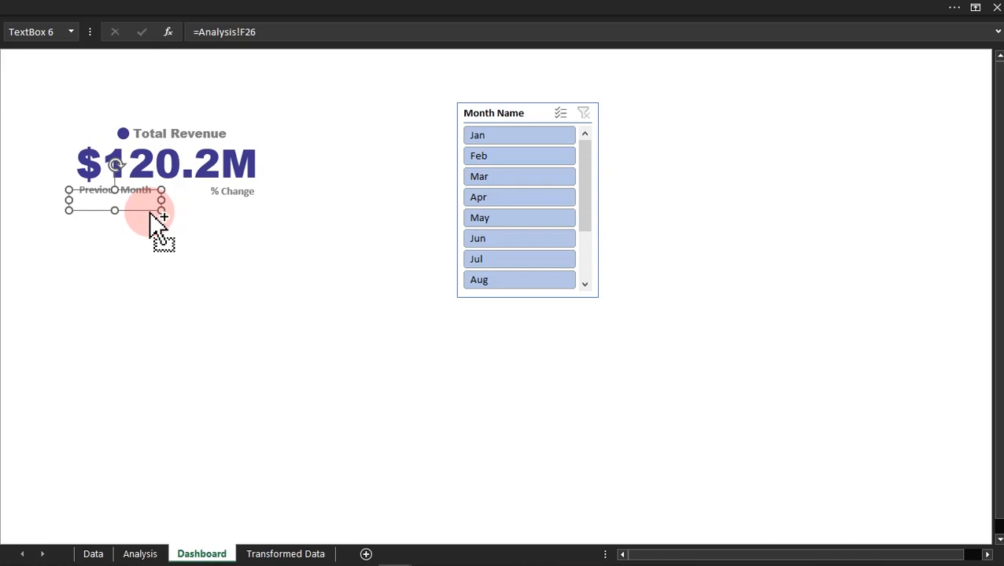
pyautogui.click(225, 199)
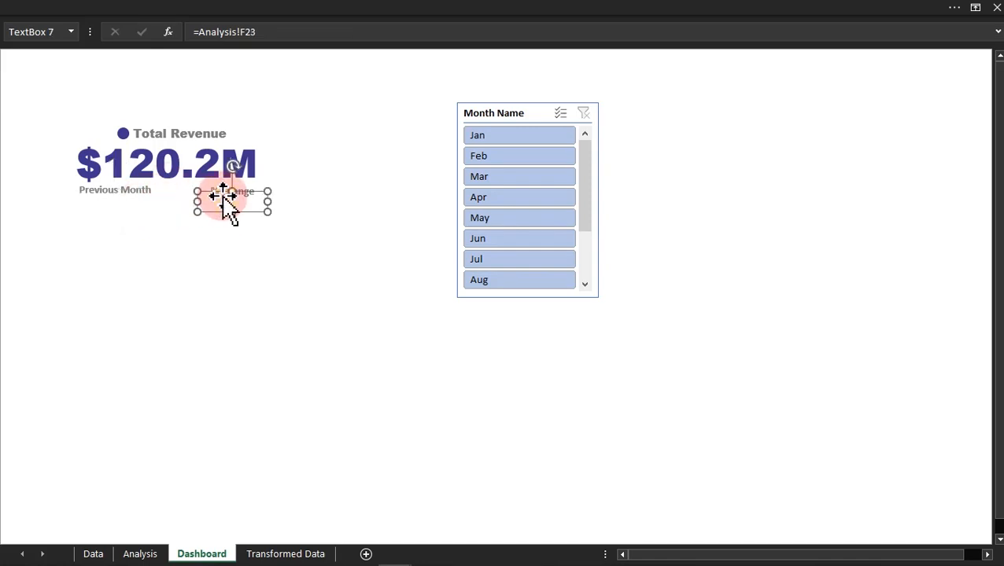
pyautogui.click(155, 187)
pyautogui.click(201, 315)
pyautogui.click(124, 195)
pyautogui.click(140, 188)
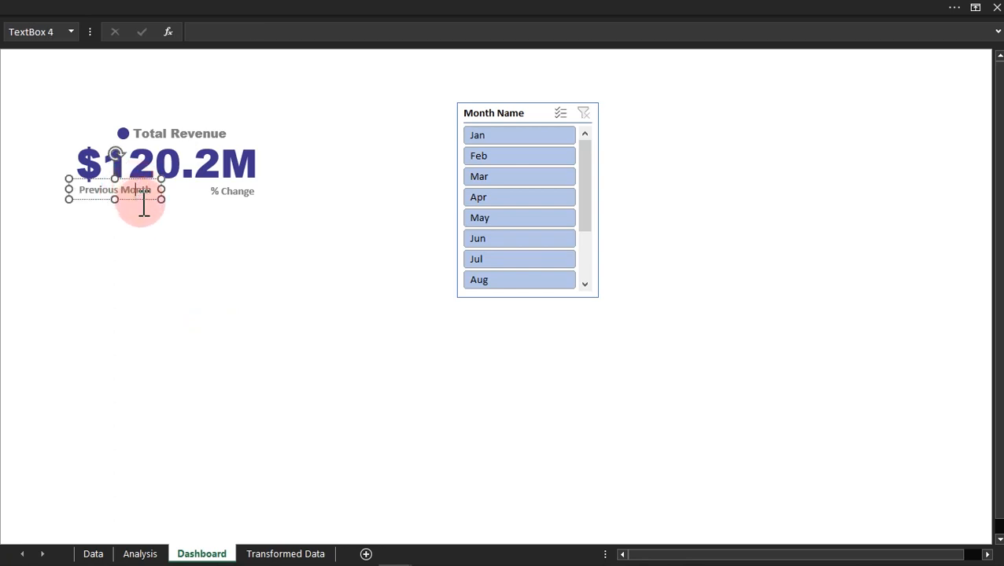
pyautogui.moveTo(144, 203); pyautogui.dragTo(274, 299)
# Step: Link the copied text box to =Analysis!F28 and place it directly under the Previous Month and % Change labels
pyautogui.click(227, 30)
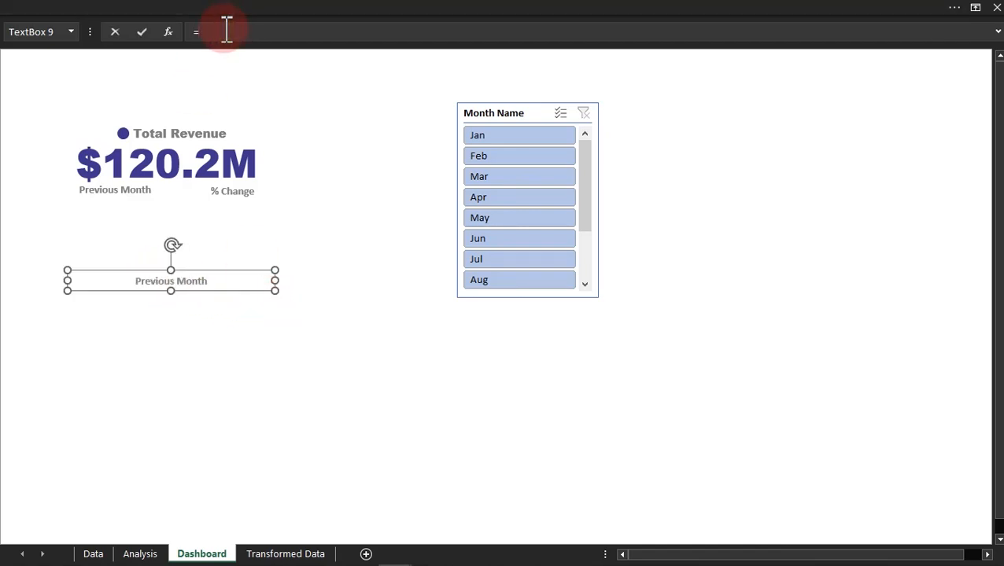
pyautogui.click(140, 554)
pyautogui.click(376, 511)
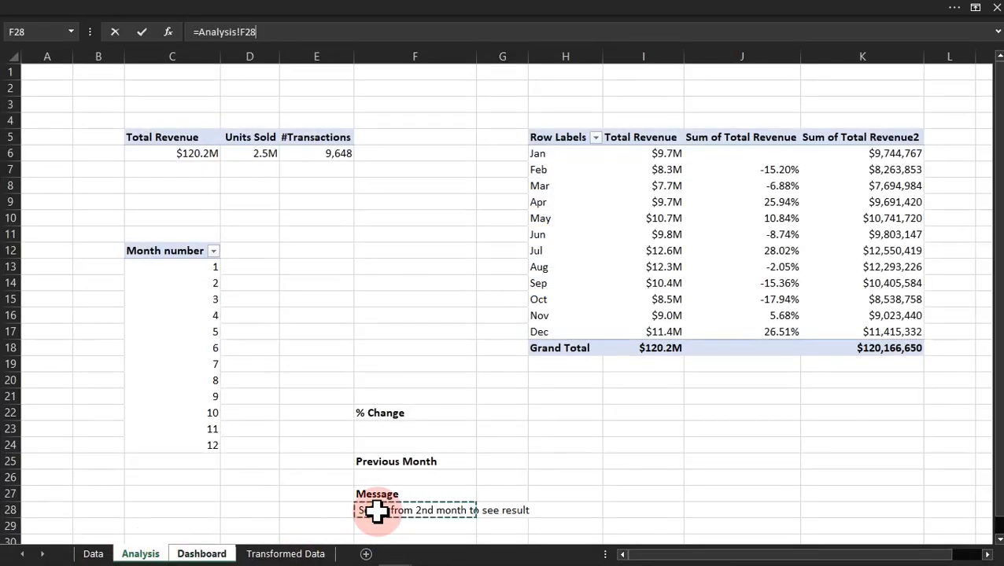
pyautogui.press('Return')
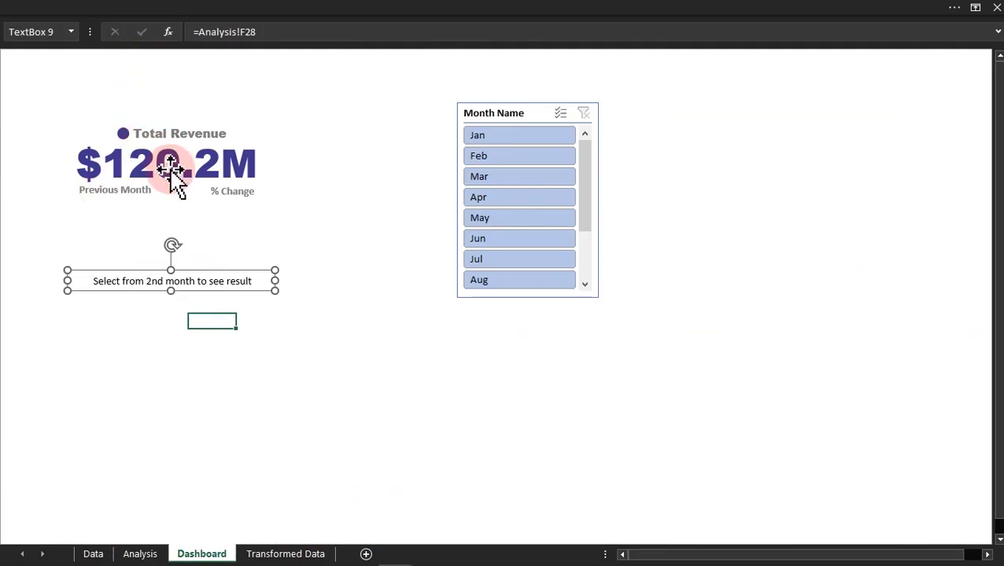
pyautogui.moveTo(224, 290); pyautogui.dragTo(214, 214)
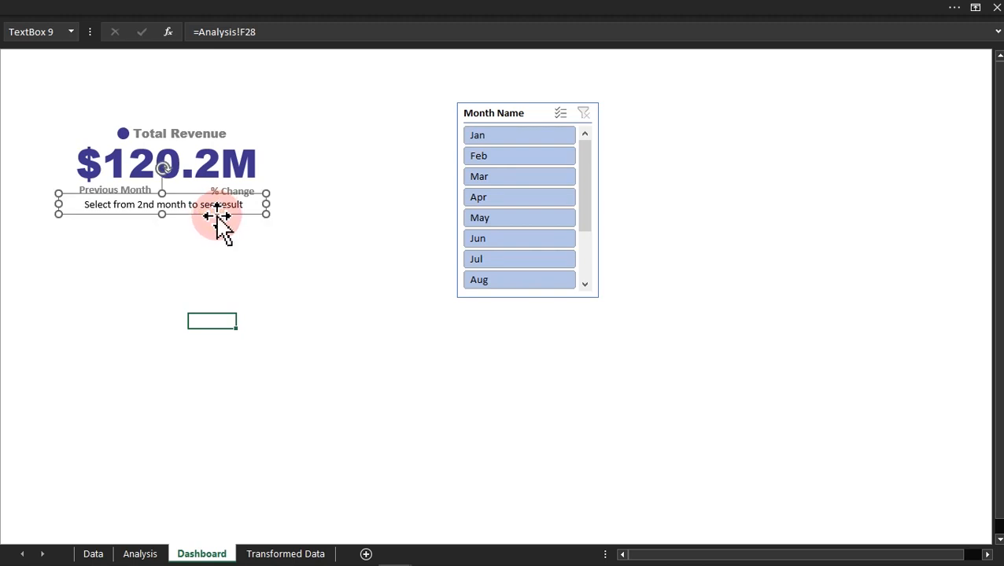
# Step: Format the message text box with the standard dark red font colour and font size 12
pyautogui.click(133, 5)
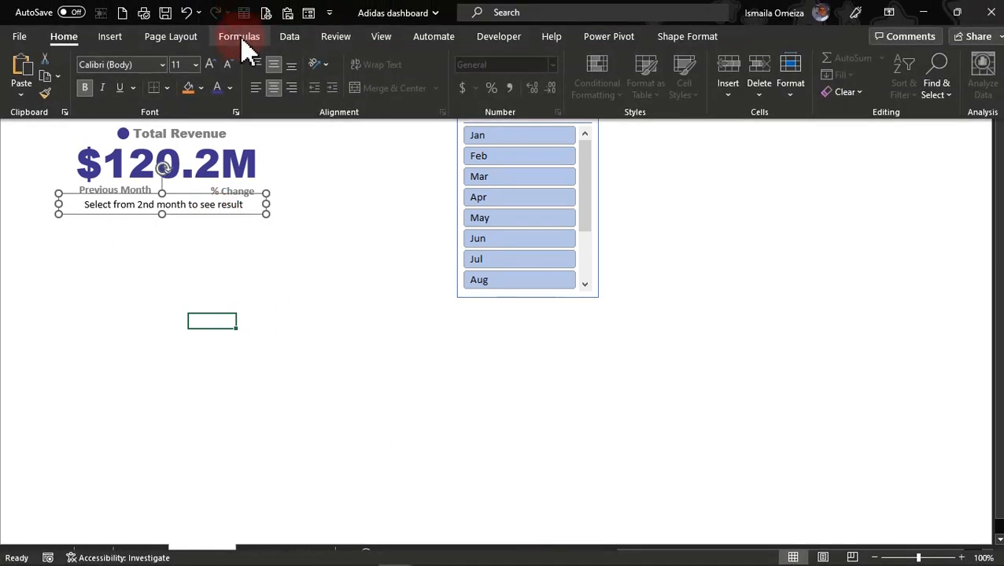
pyautogui.click(229, 87)
pyautogui.click(217, 249)
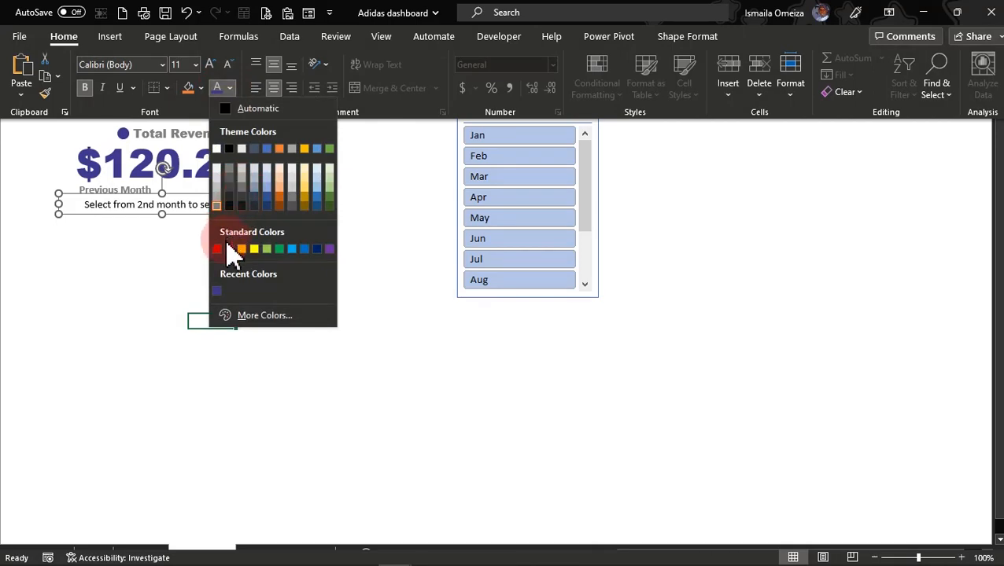
pyautogui.click(219, 250)
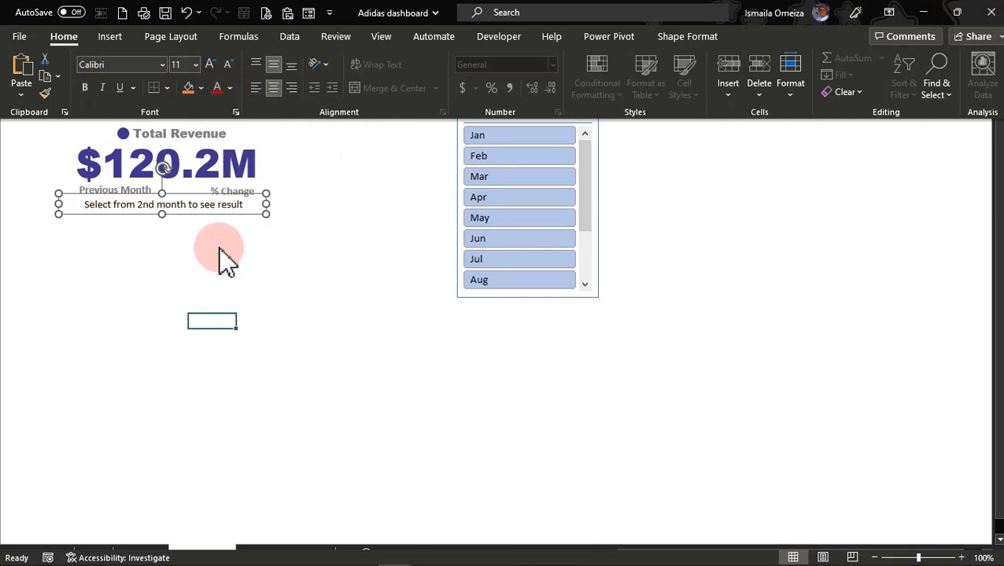
pyautogui.click(218, 88)
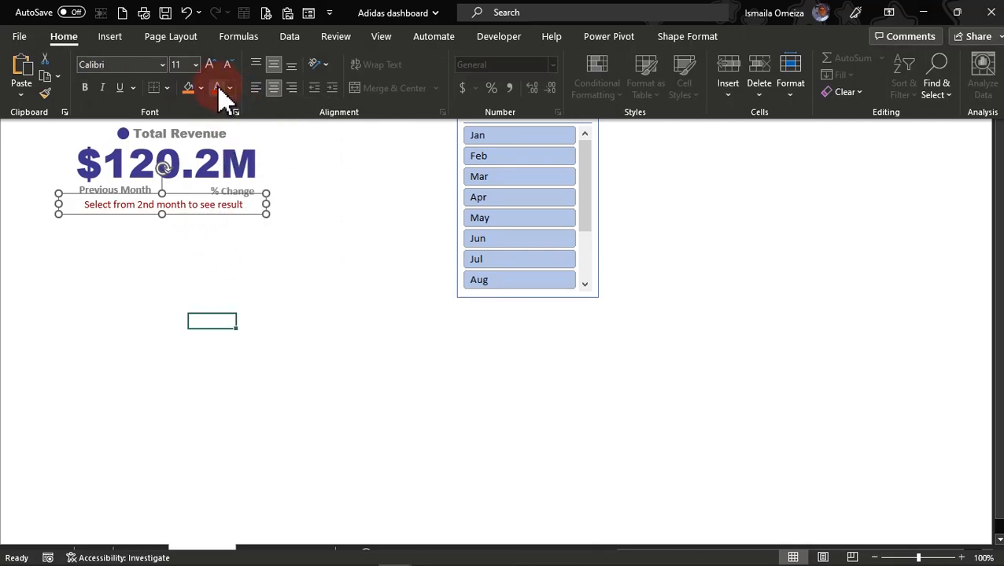
pyautogui.click(211, 65)
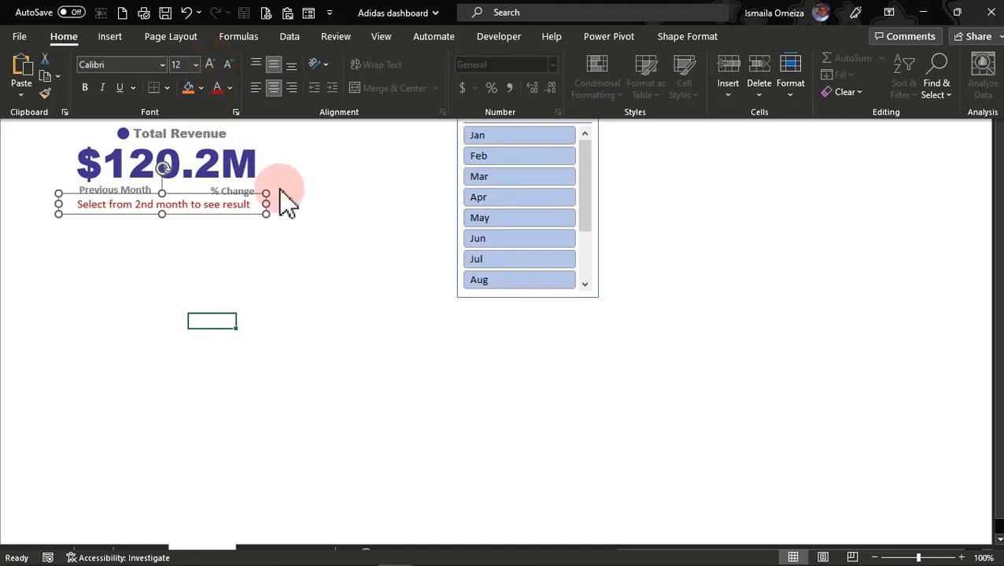
pyautogui.hotkey('ctrl', 'shift', 'F1')
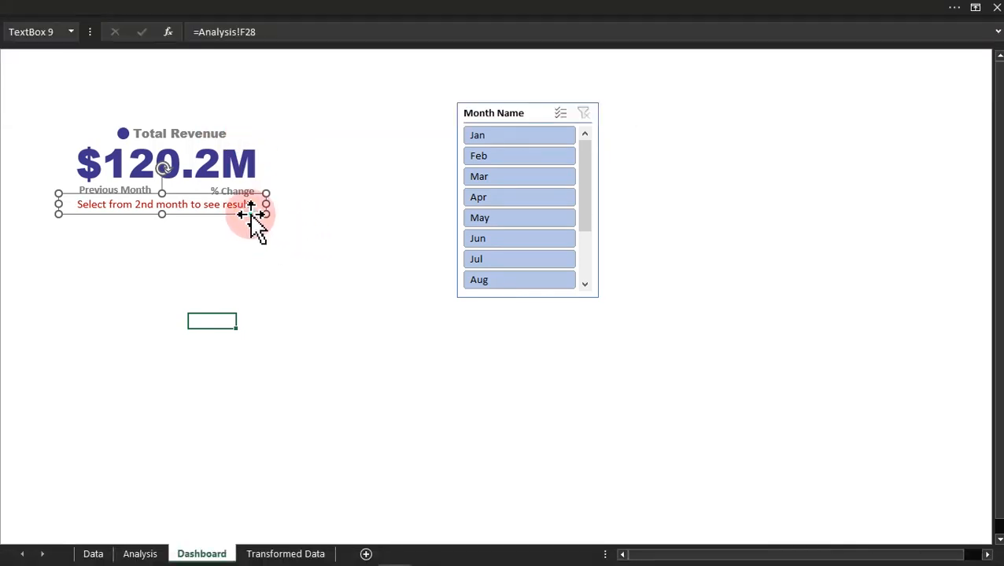
# Step: Send the message text box to the back, behind the Previous Month and % Change value boxes, and check that those can be selected
pyautogui.rightClick(250, 214)
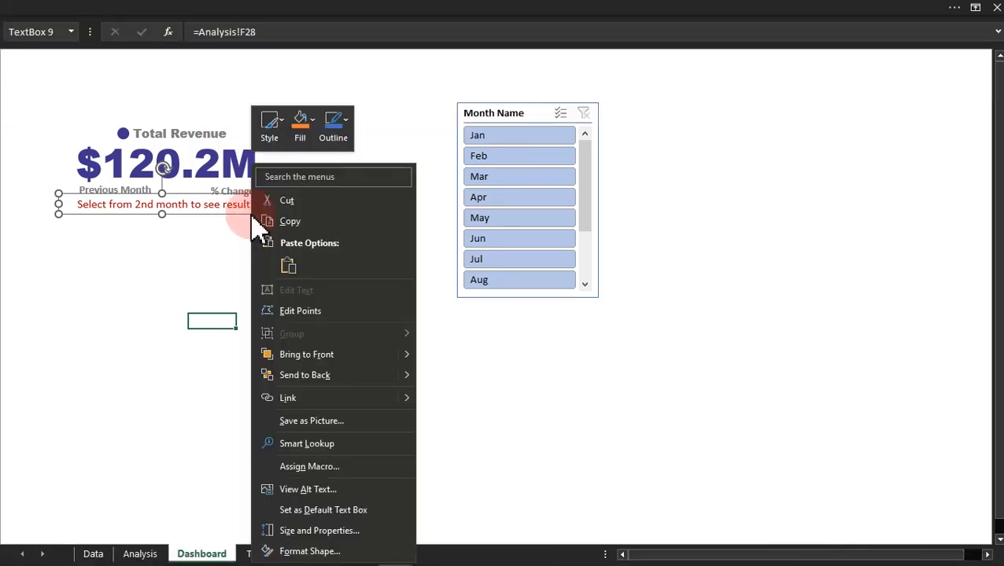
pyautogui.click(296, 375)
pyautogui.click(163, 334)
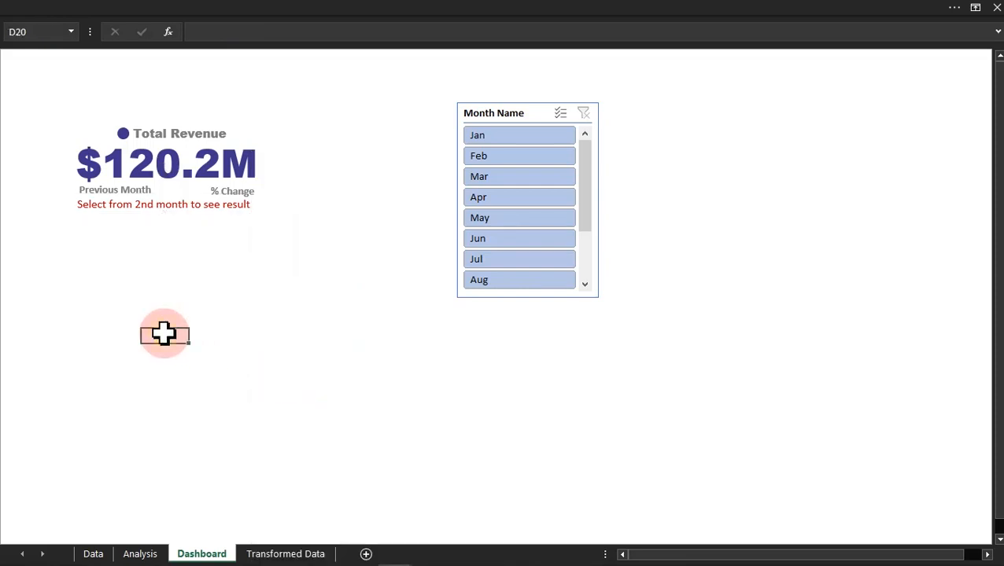
pyautogui.click(161, 213)
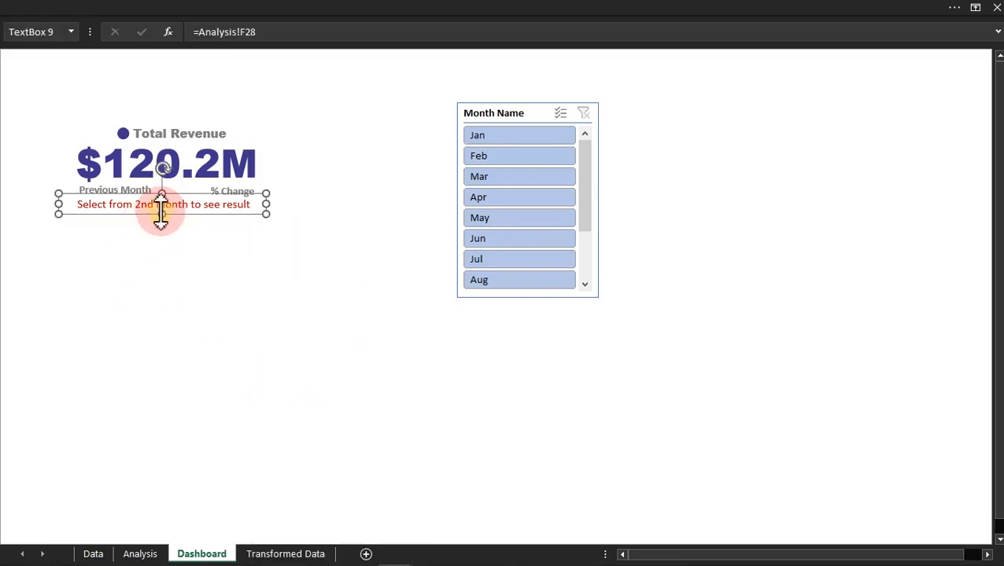
pyautogui.click(102, 229)
pyautogui.click(106, 214)
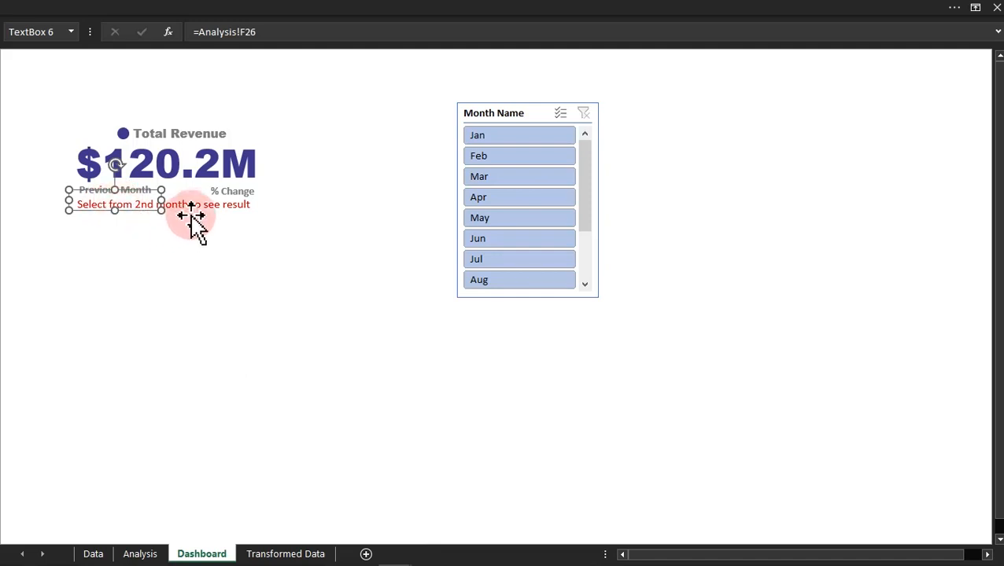
pyautogui.click(200, 209)
pyautogui.click(223, 336)
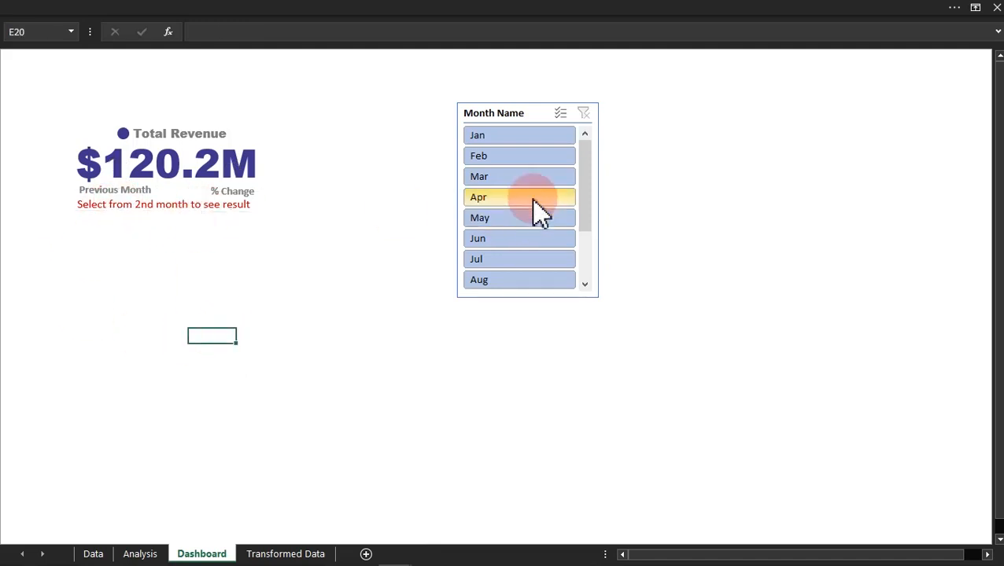
# Step: Test the card and message by filtering the Month Name slicer to Feb and Jul, and clear the filter
pyautogui.click(509, 157)
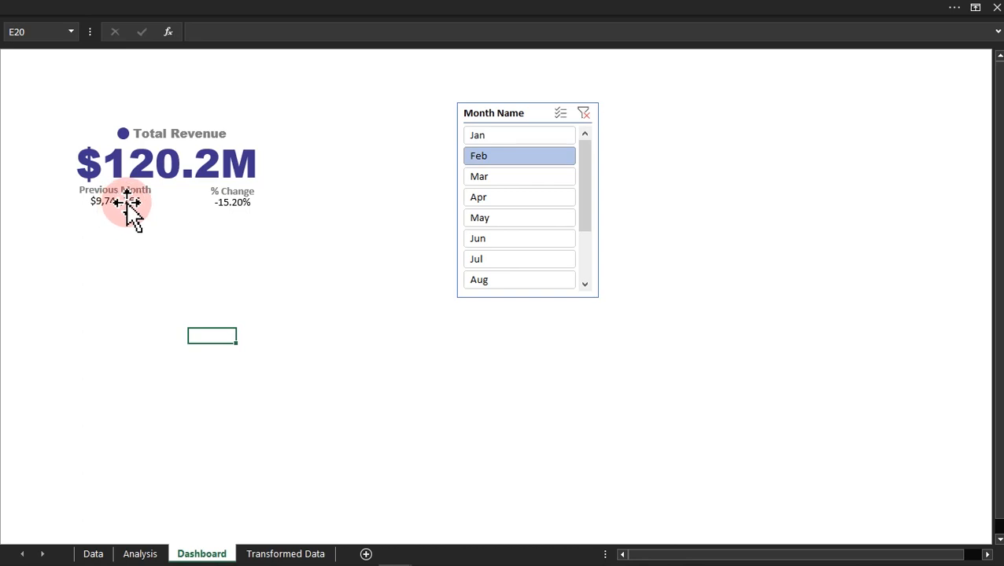
pyautogui.click(464, 352)
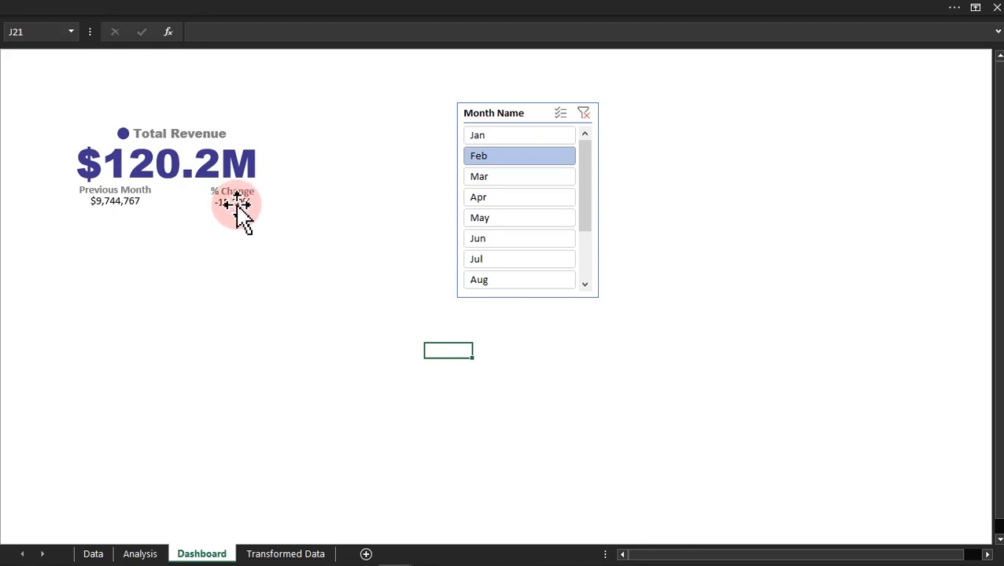
pyautogui.click(488, 262)
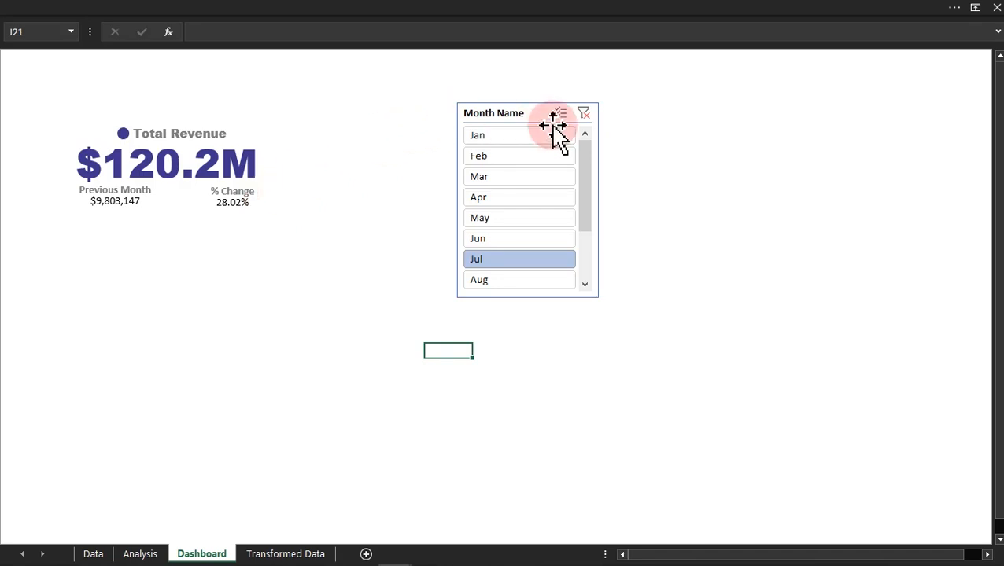
pyautogui.click(583, 114)
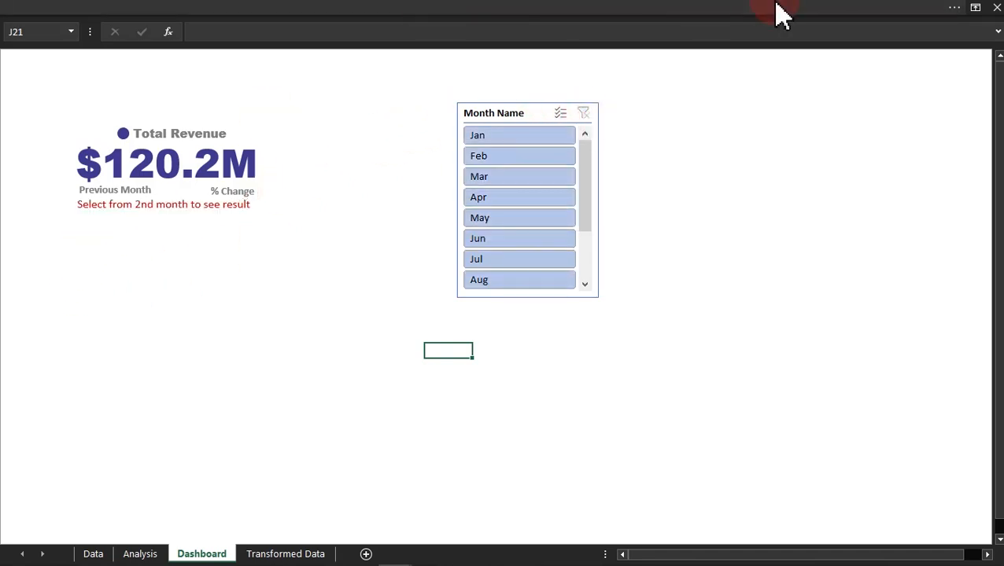
# Step: Filter the dashboard's Month Name slicer to Feb and return to the Analysis sheet
pyautogui.click(146, 553)
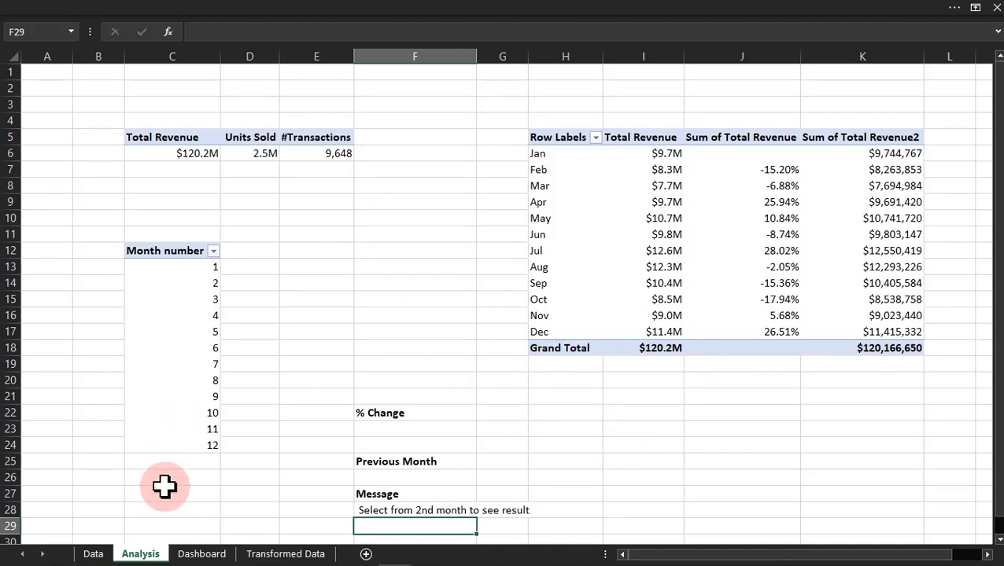
pyautogui.click(203, 551)
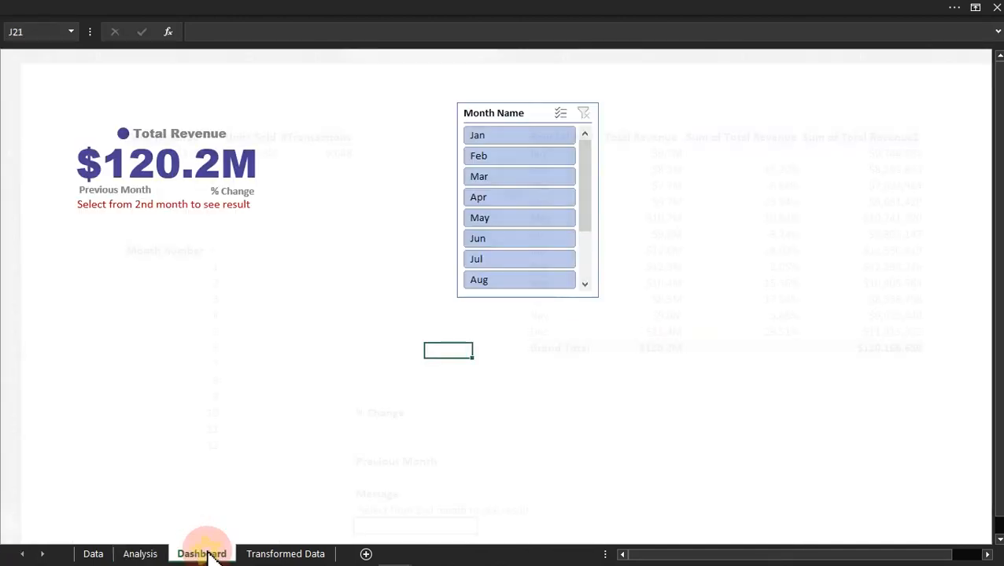
pyautogui.click(541, 156)
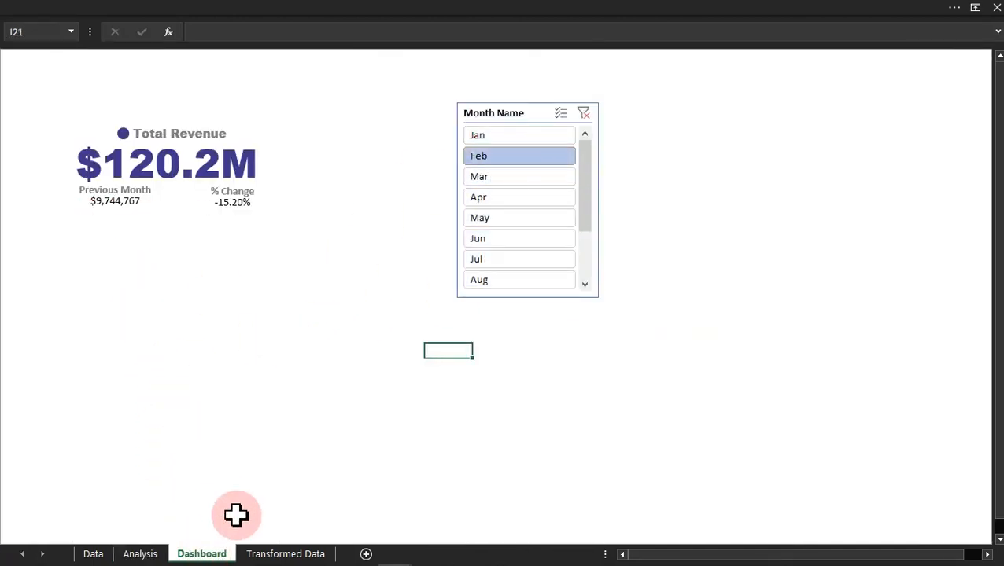
pyautogui.click(140, 553)
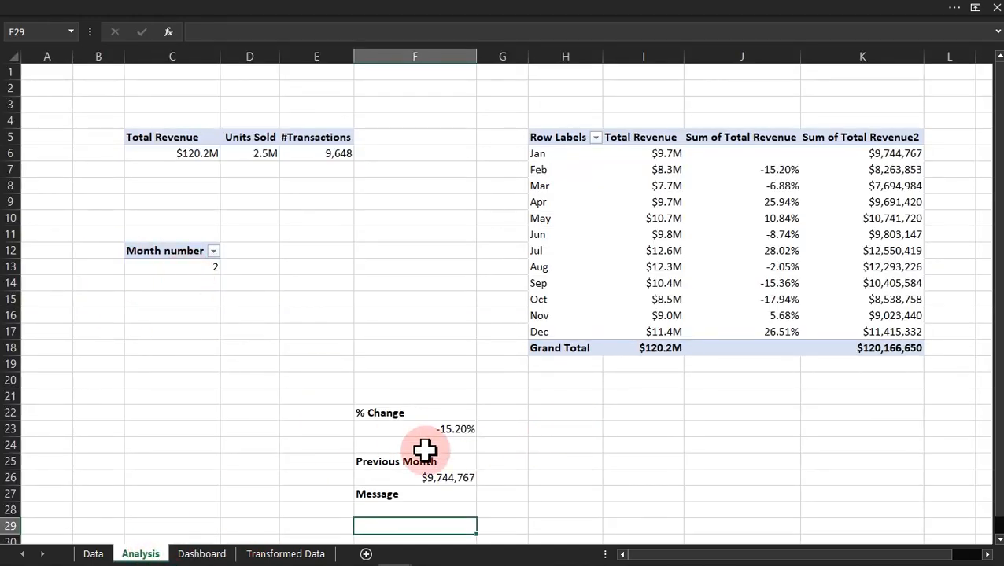
# Step: Enter the bold label Check in F20 above % Change, with the value 1% in F21
pyautogui.click(414, 393)
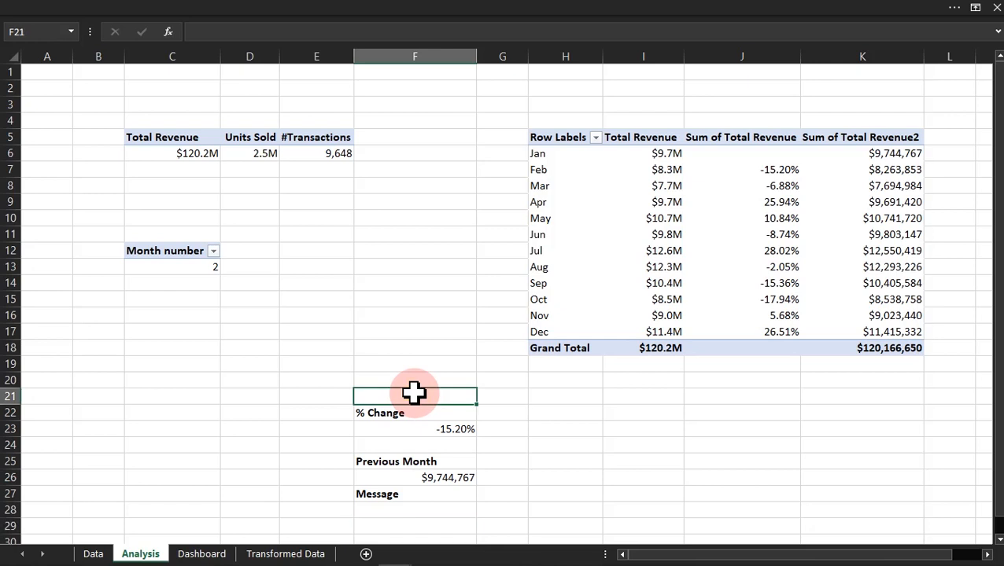
pyautogui.click(375, 378)
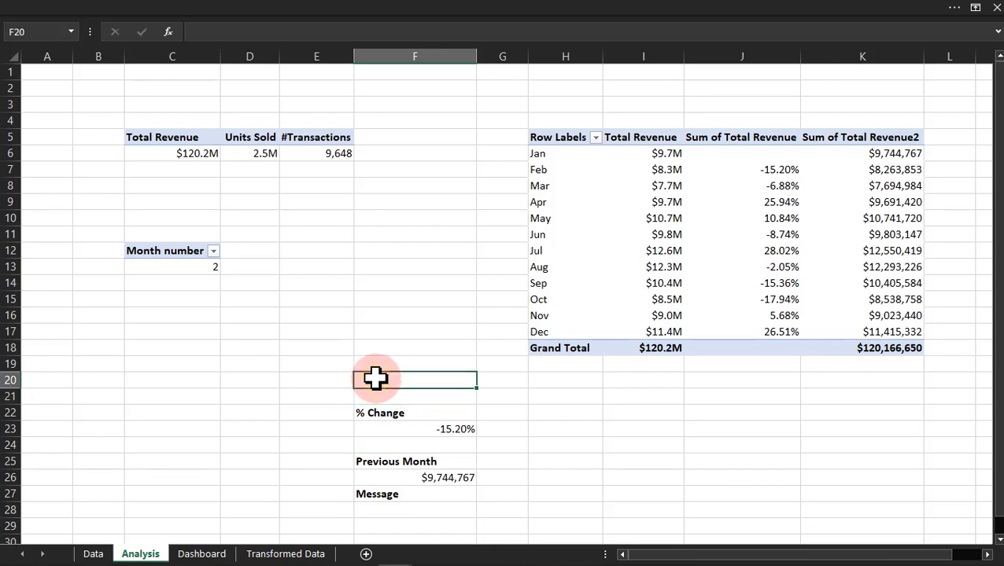
pyautogui.write('Check')
pyautogui.hotkey('ctrl', 'Return')
pyautogui.press('Down')
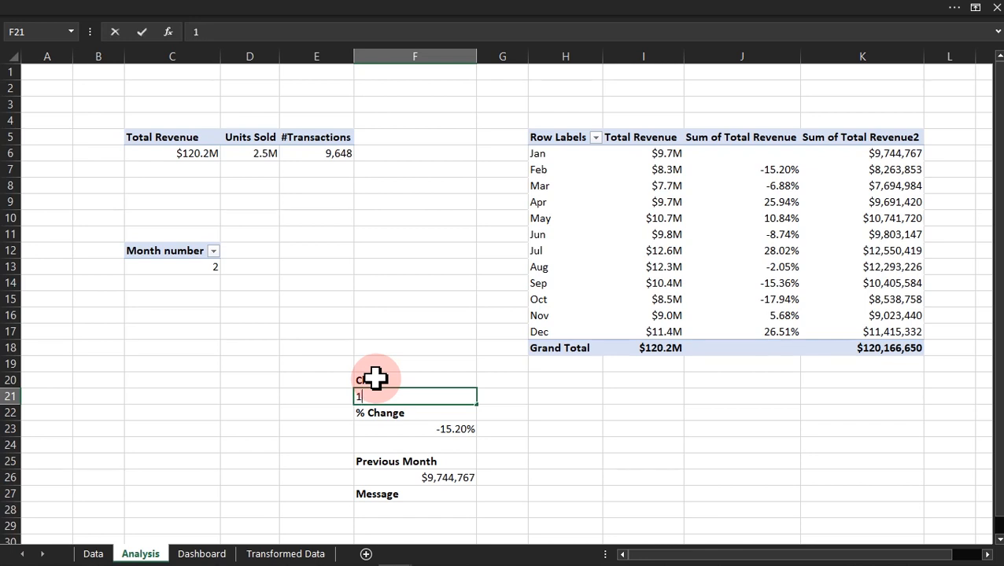
pyautogui.press('Return')
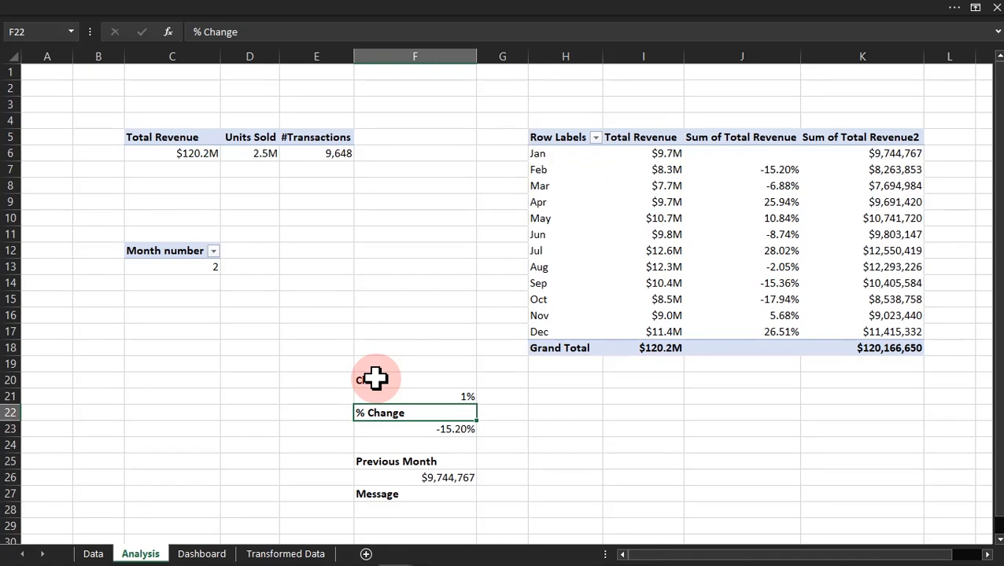
pyautogui.click(574, 446)
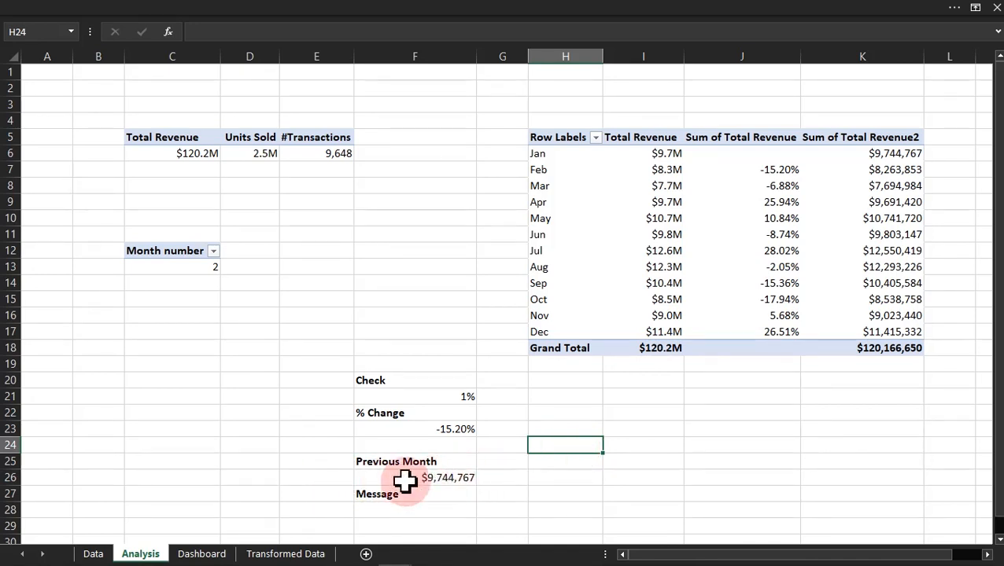
pyautogui.click(206, 498)
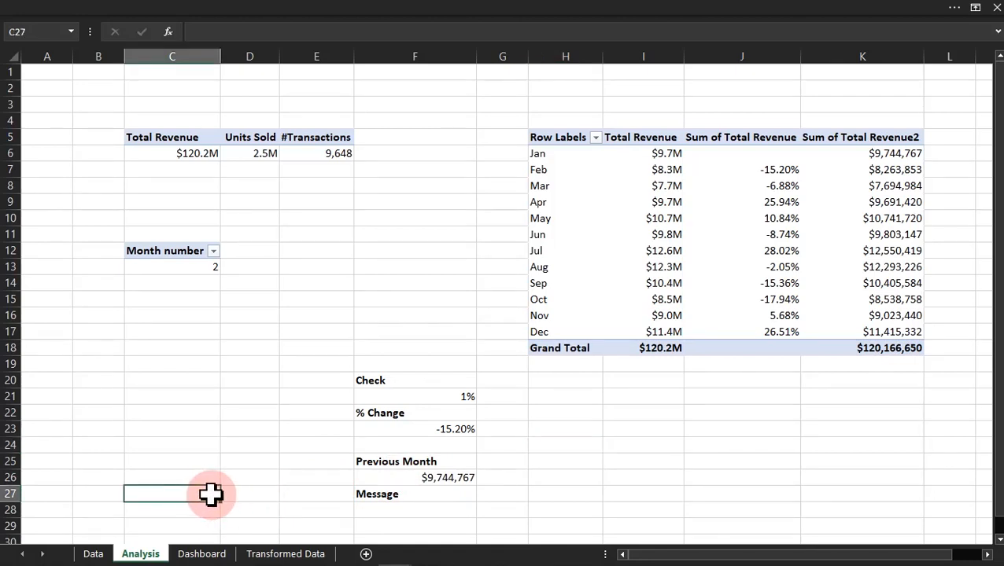
pyautogui.click(91, 464)
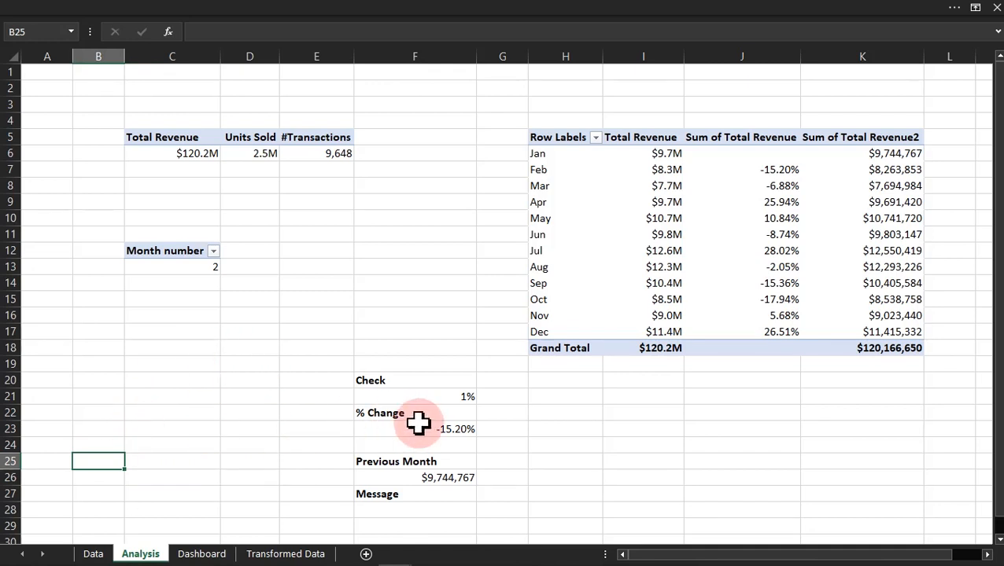
# Step: Link cell B25 to the % Change value with the formula =F23
pyautogui.click(450, 429)
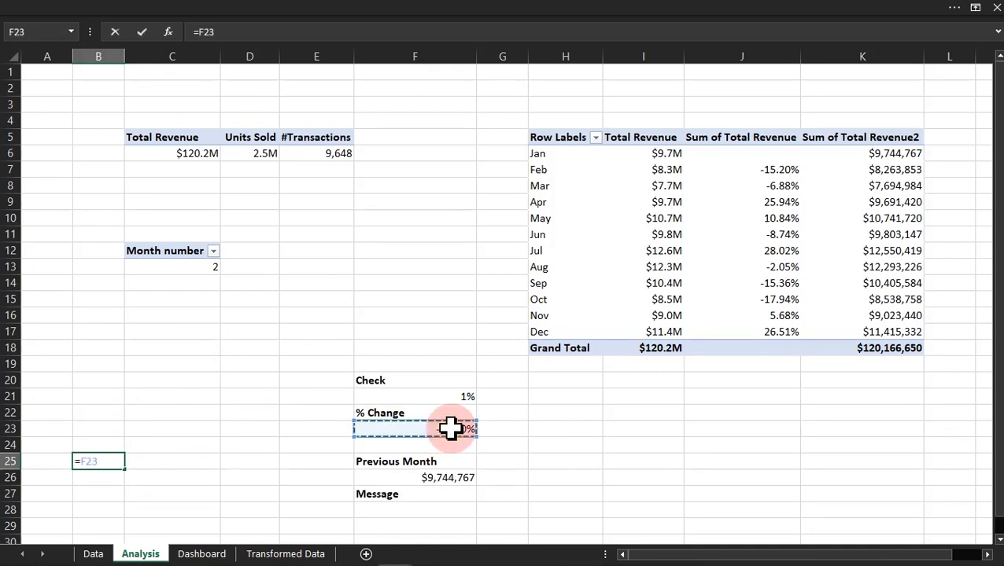
pyautogui.press('Return')
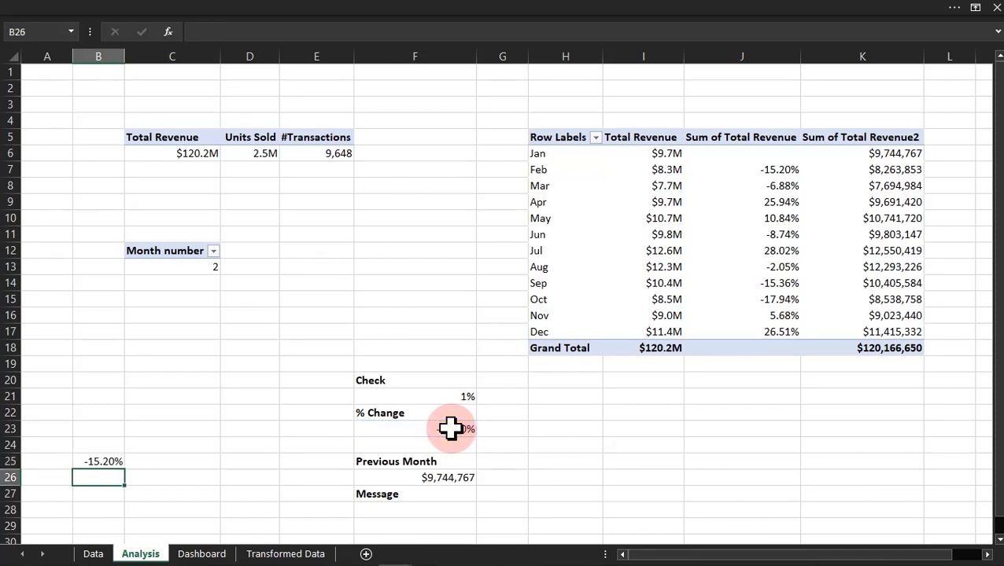
pyautogui.click(101, 462)
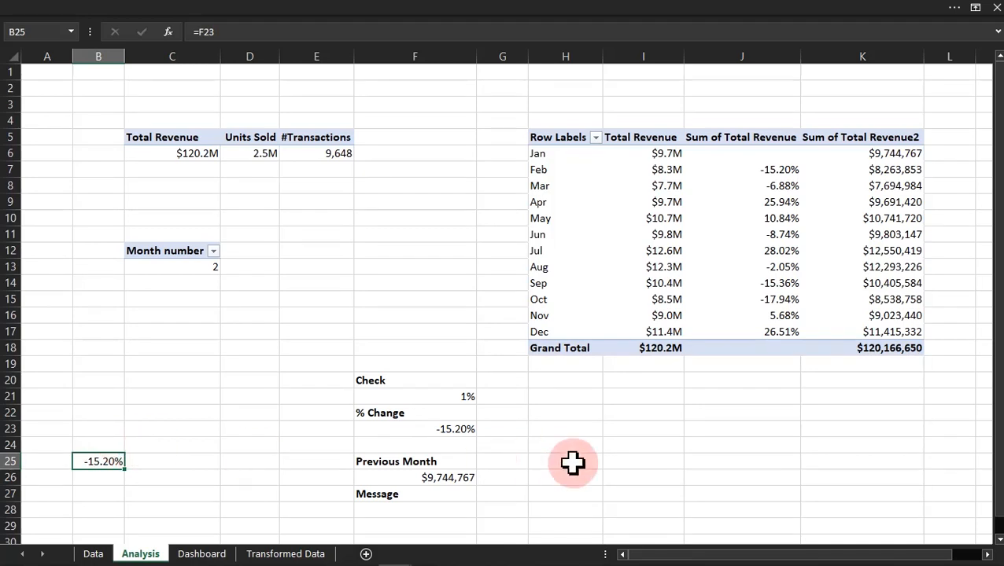
# Step: Enter the labels "Less -" in I23 and "Up +" in I24
pyautogui.click(625, 426)
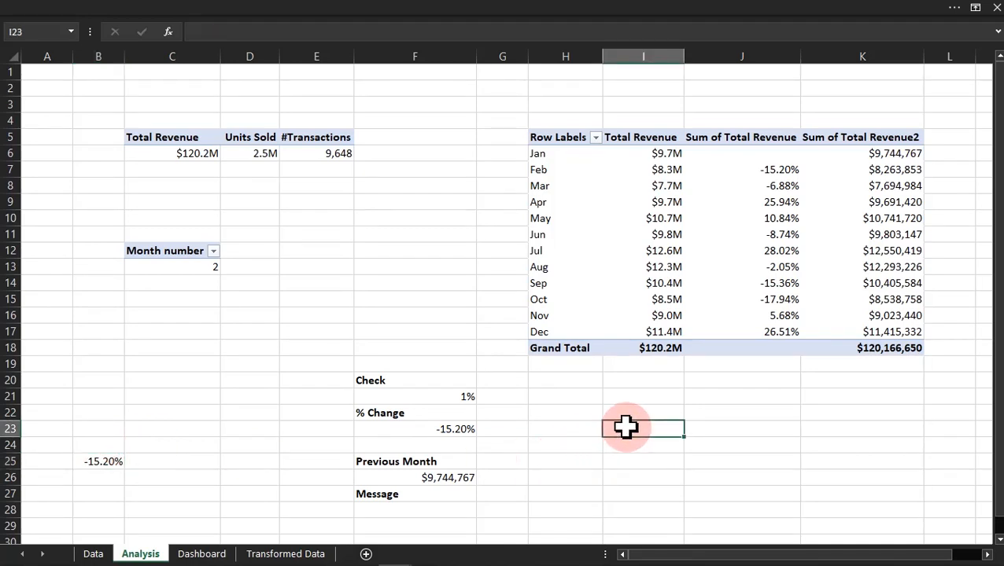
pyautogui.write('Le')
pyautogui.press('Return')
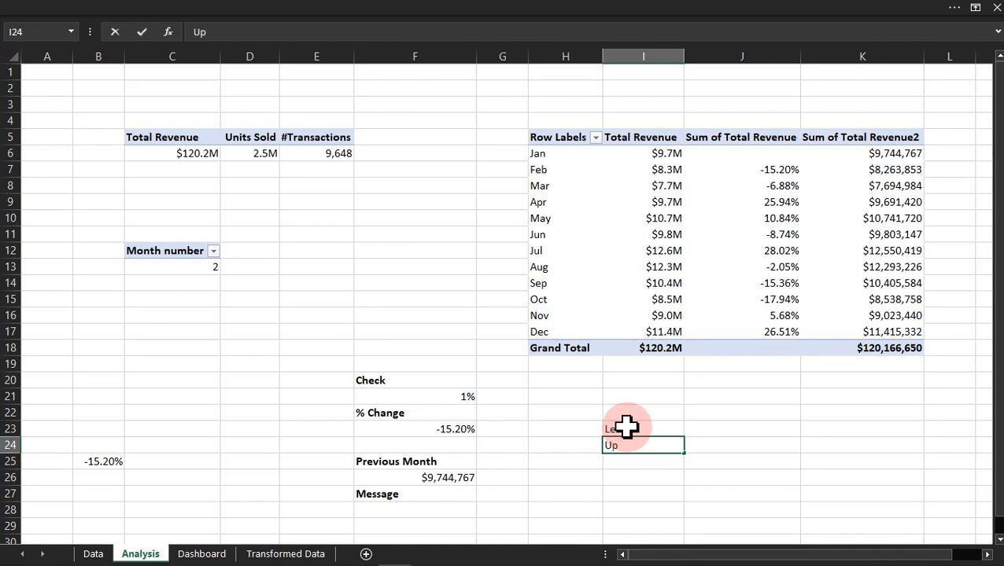
pyautogui.press('Return')
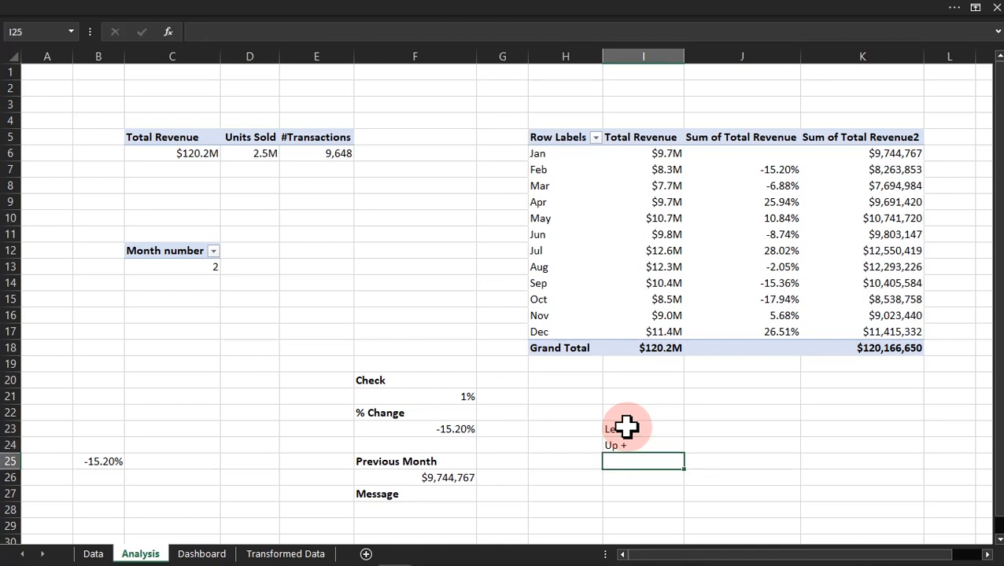
# Step: Enter the formula =F23<F21 in J23 to test whether % Change is below the Check value
pyautogui.click(708, 428)
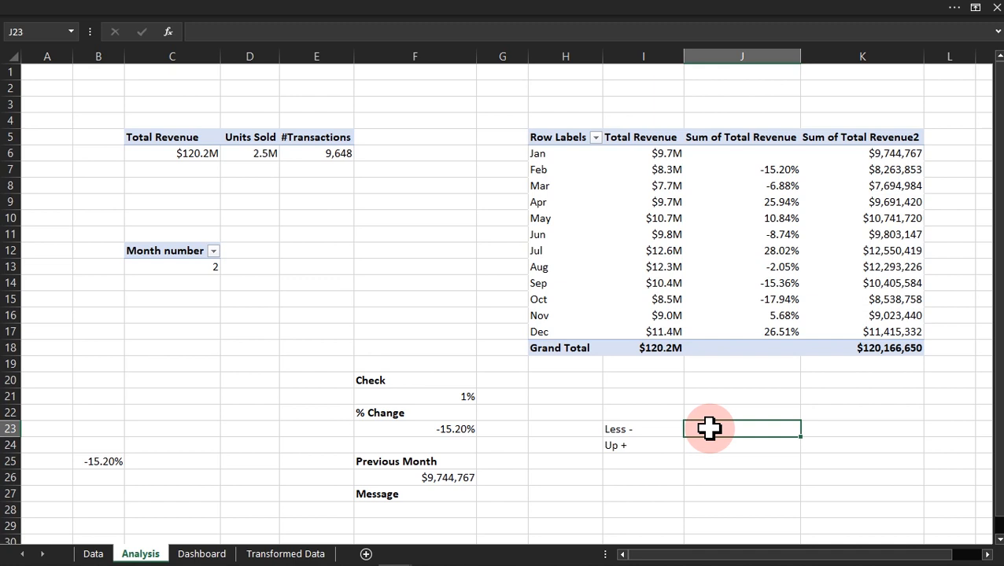
pyautogui.write('=')
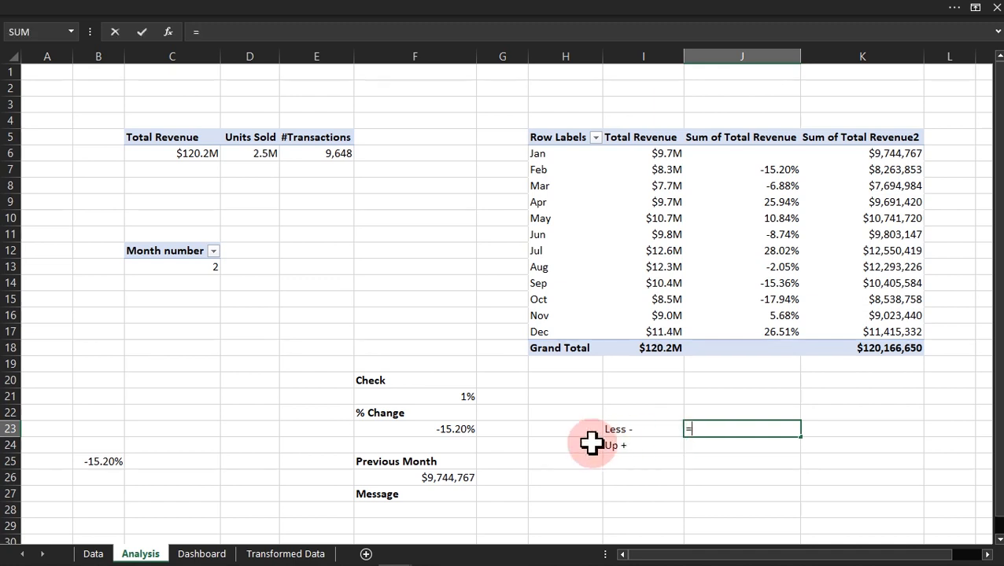
pyautogui.click(457, 427)
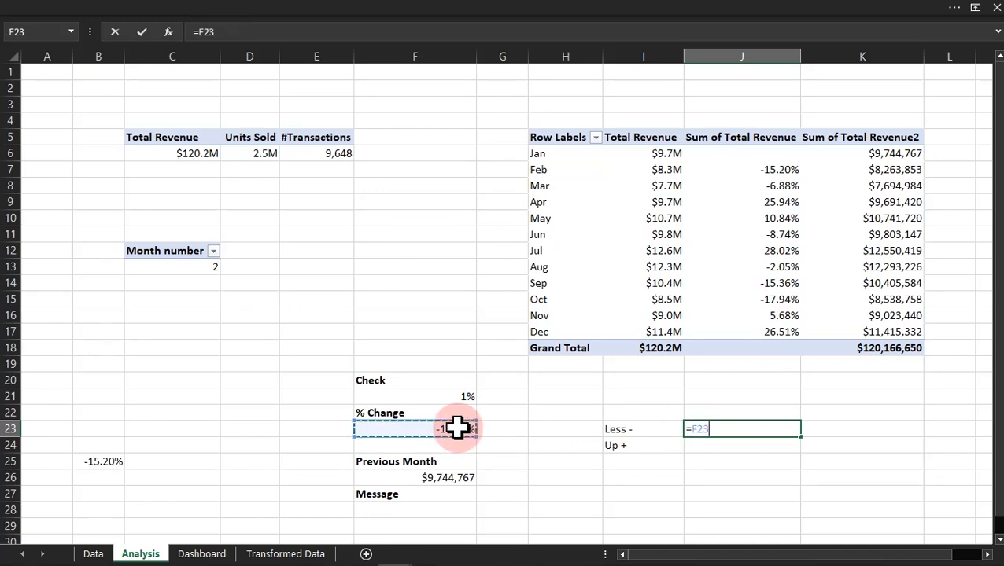
pyautogui.write('<')
pyautogui.click(435, 393)
pyautogui.press('Return')
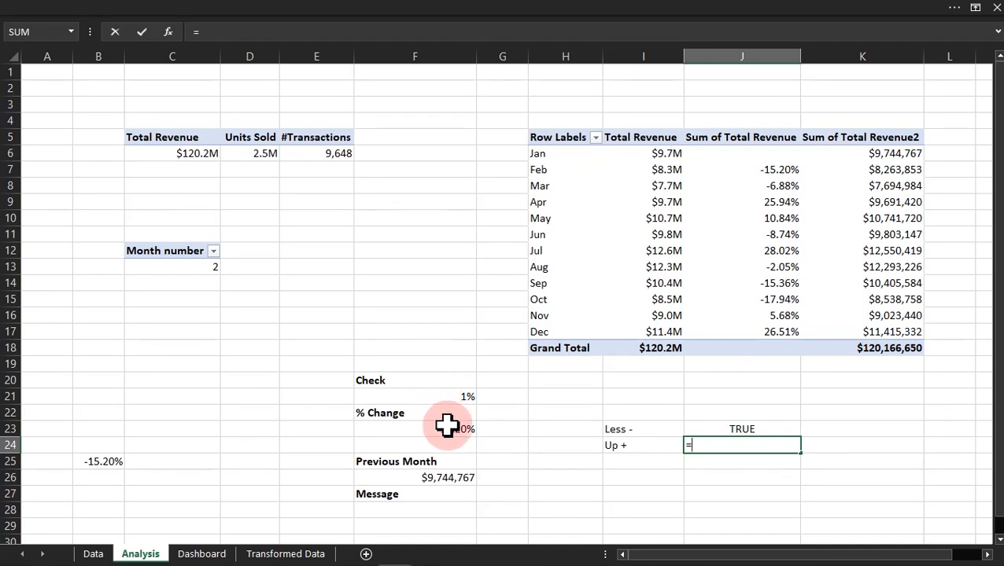
# Step: Enter the formula =F23>F21 in J24 to test whether % Change is above the Check value
pyautogui.click(446, 430)
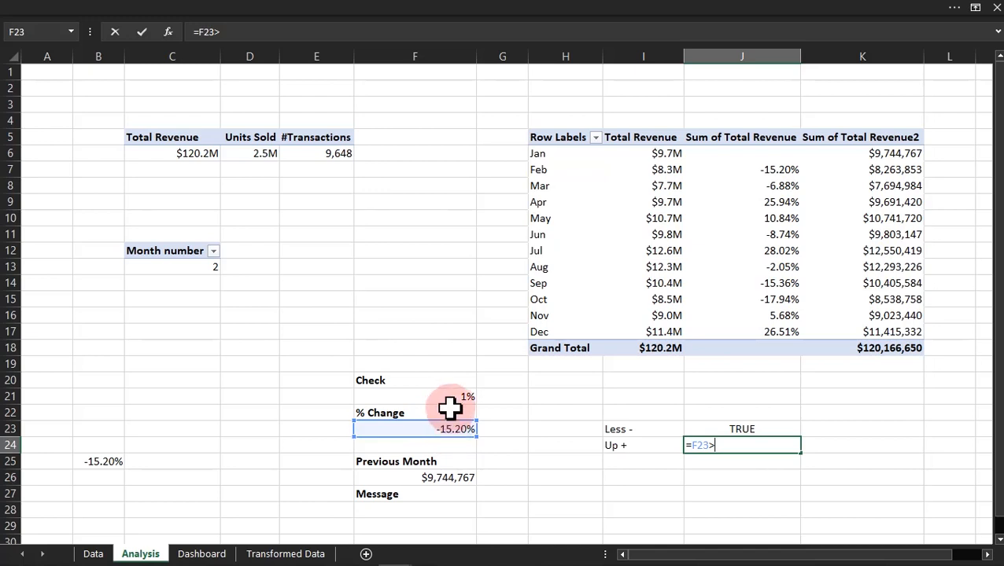
pyautogui.click(451, 398)
pyautogui.press('Return')
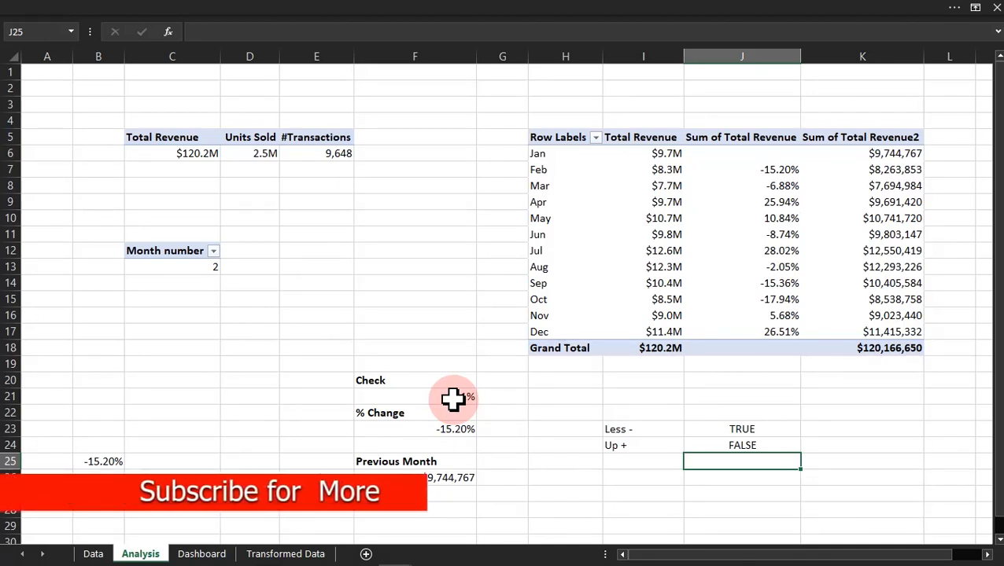
# Step: Start a formula-based conditional formatting rule for B25 with the condition =$J$24=false
pyautogui.click(104, 462)
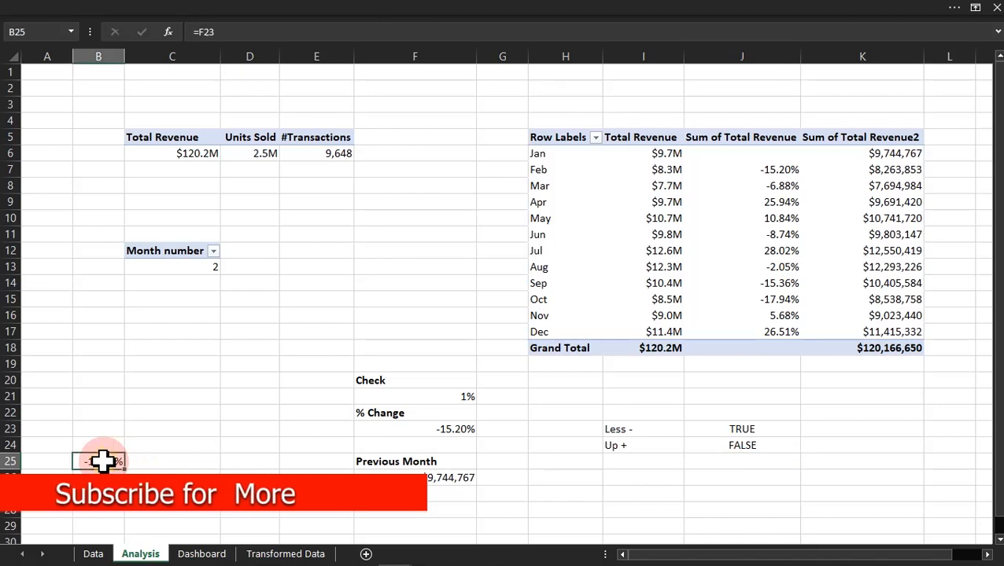
pyautogui.click(539, 11)
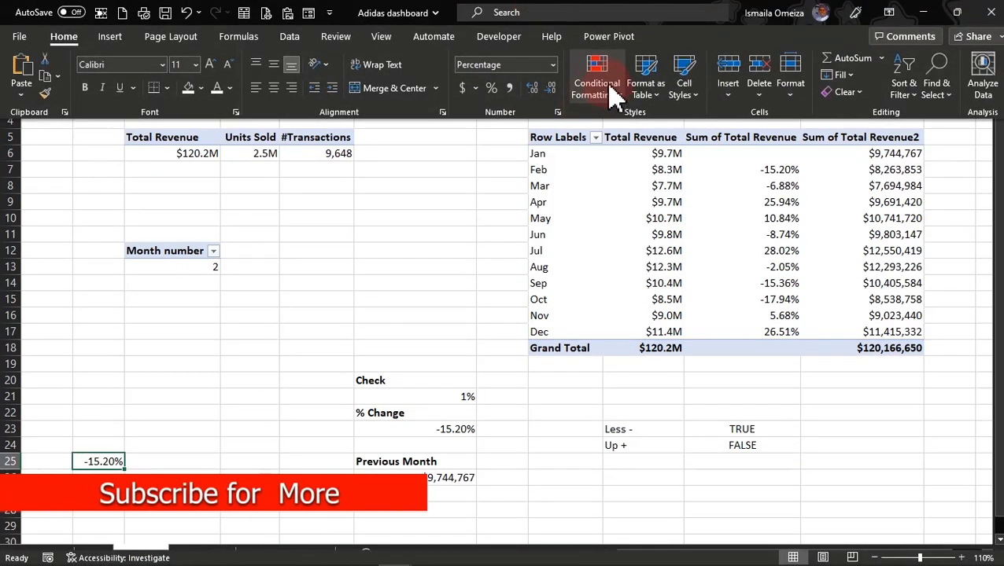
pyautogui.click(622, 107)
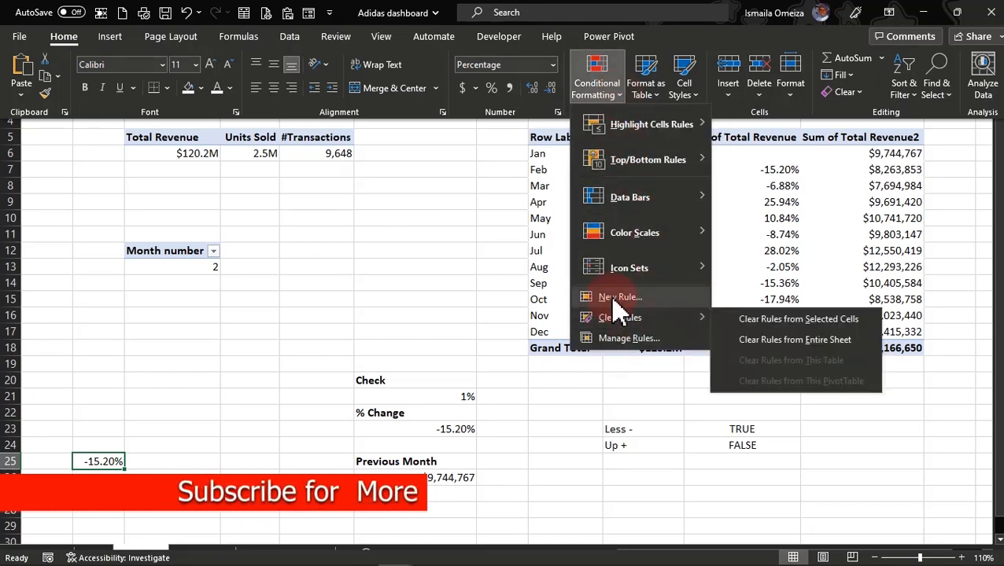
pyautogui.click(618, 298)
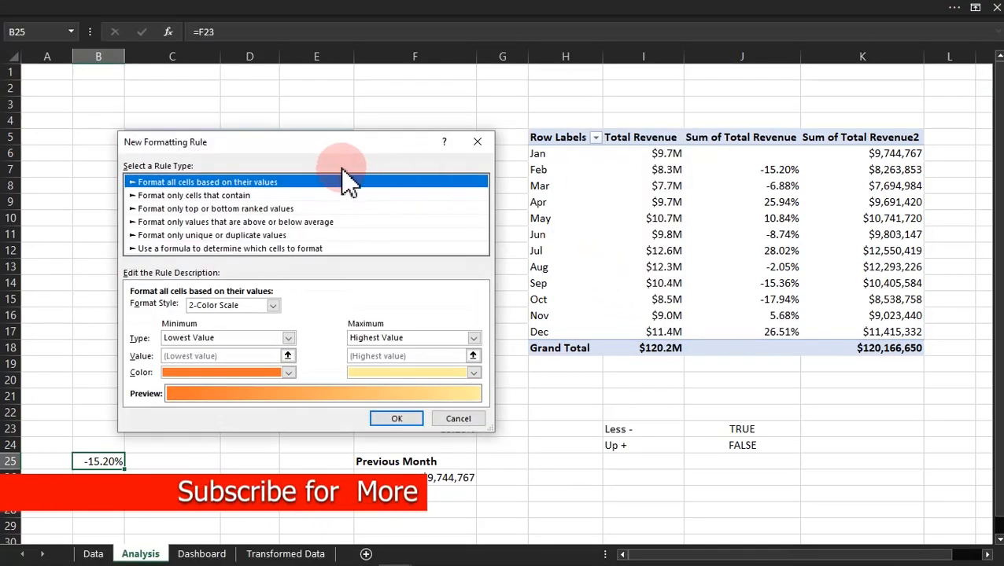
pyautogui.moveTo(311, 146); pyautogui.dragTo(444, 113)
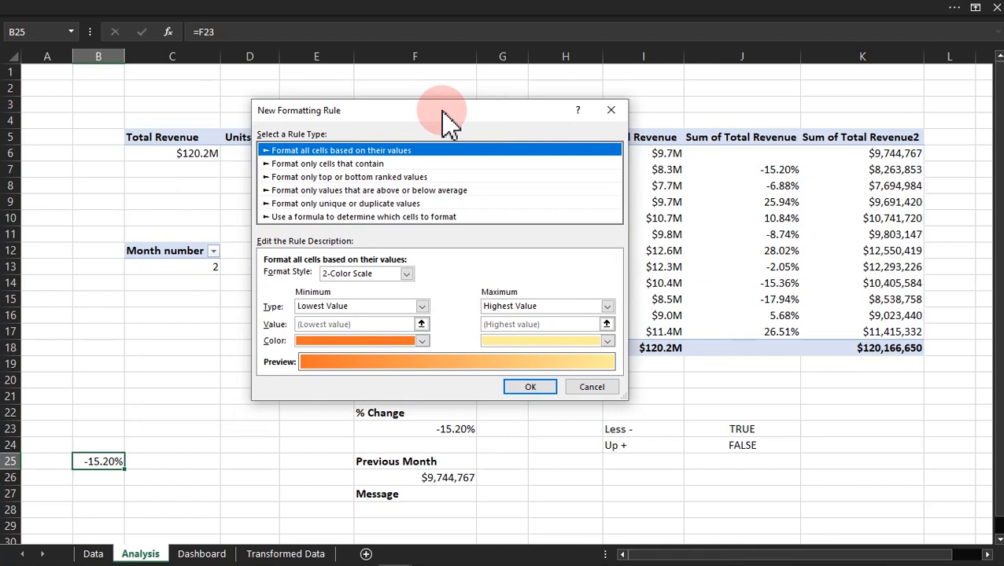
pyautogui.click(330, 216)
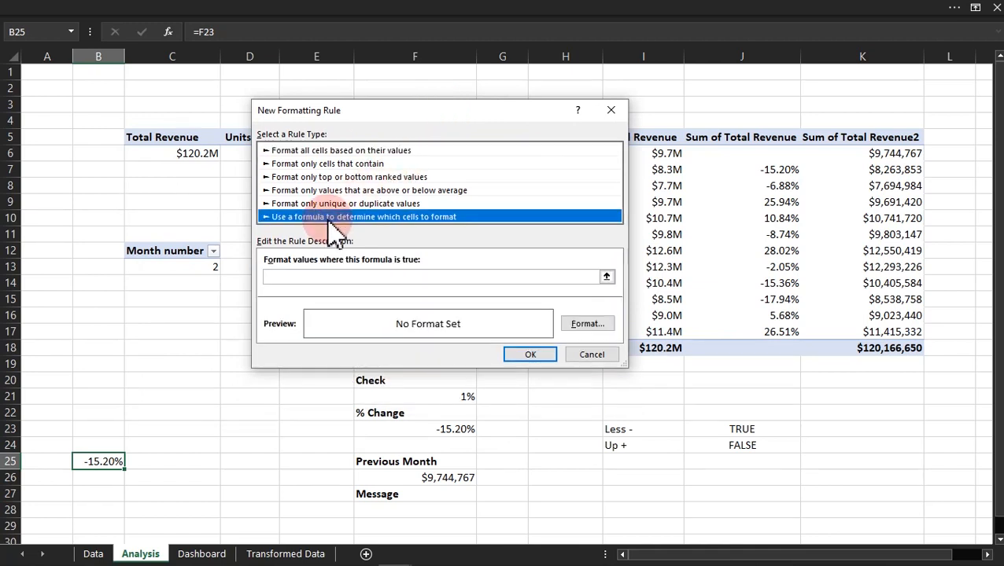
pyautogui.click(371, 276)
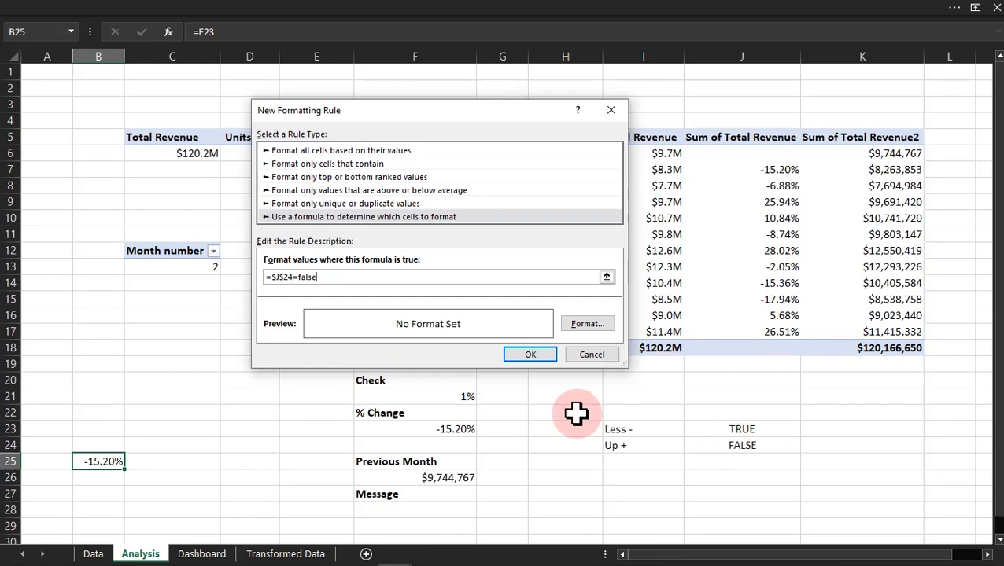
# Step: Give the rule a red font colour and apply it to B25
pyautogui.click(580, 326)
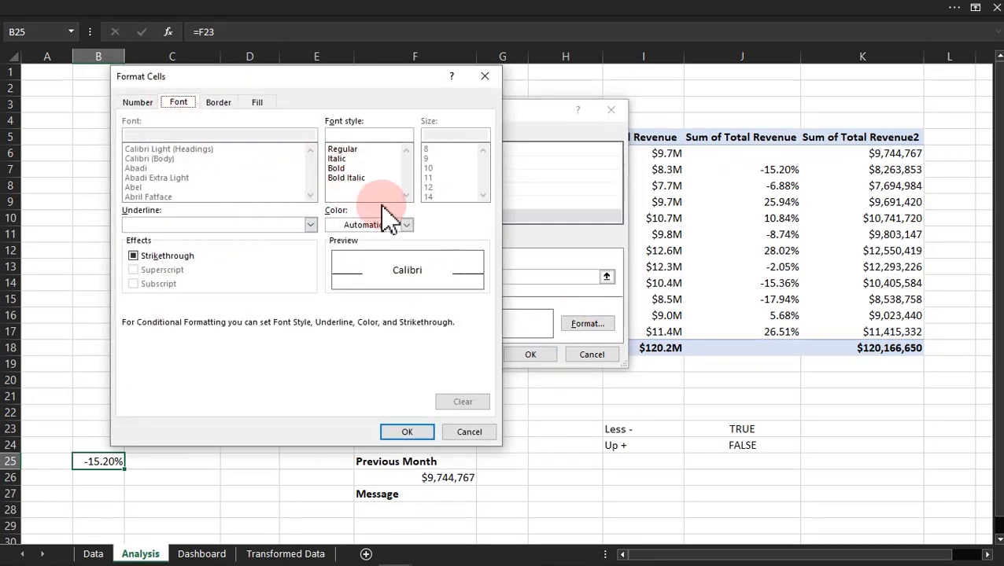
pyautogui.click(406, 225)
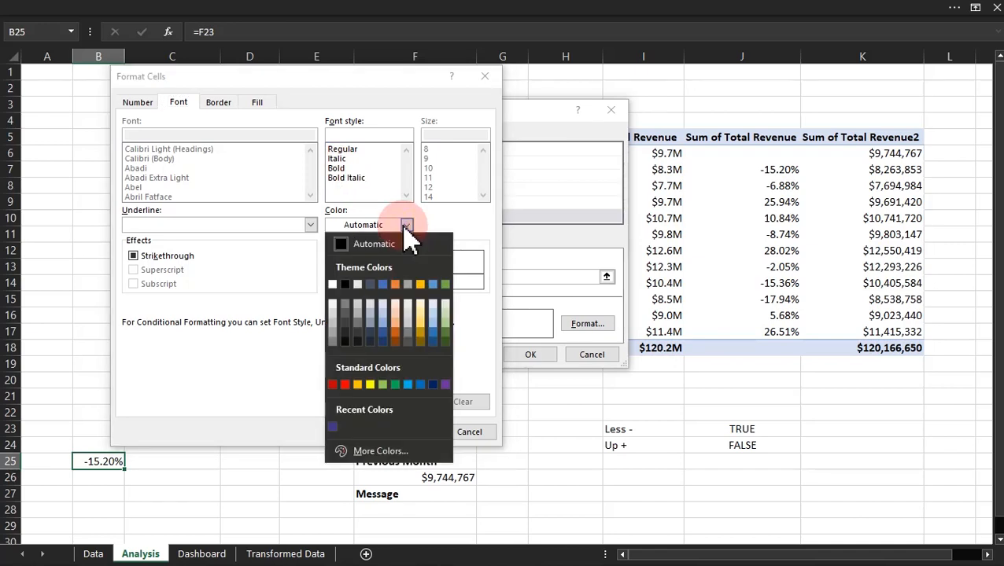
pyautogui.click(345, 384)
pyautogui.click(409, 431)
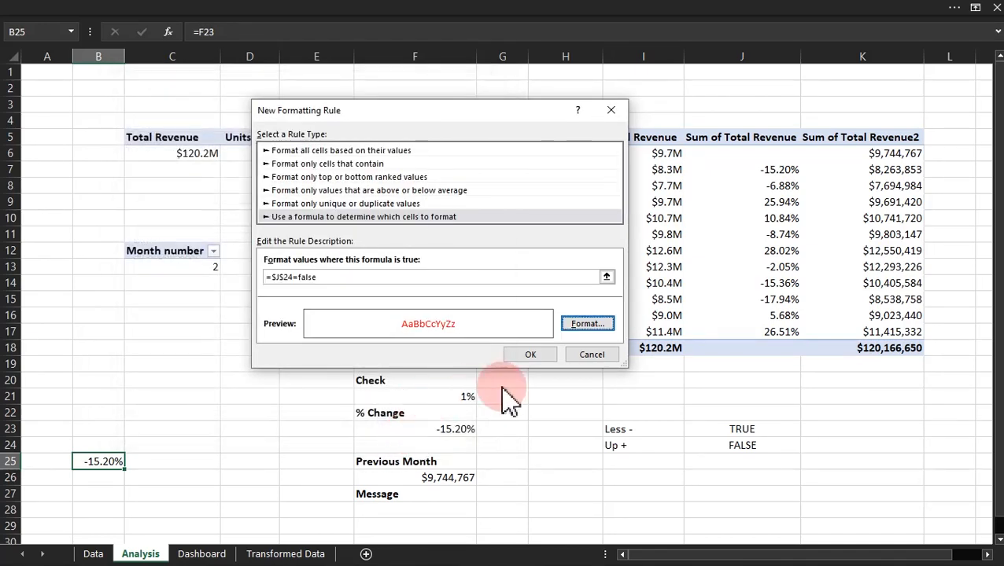
pyautogui.click(535, 354)
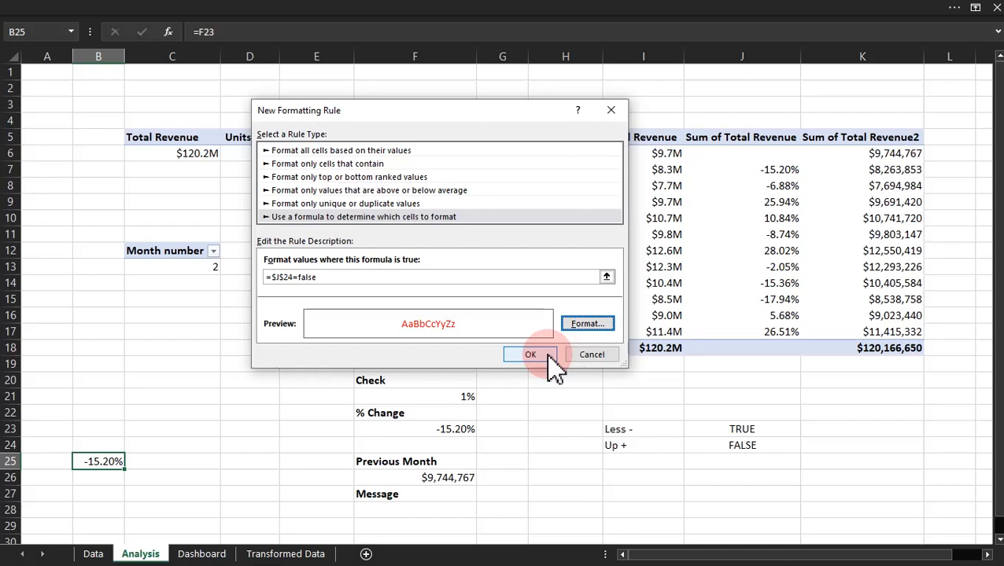
pyautogui.click(101, 466)
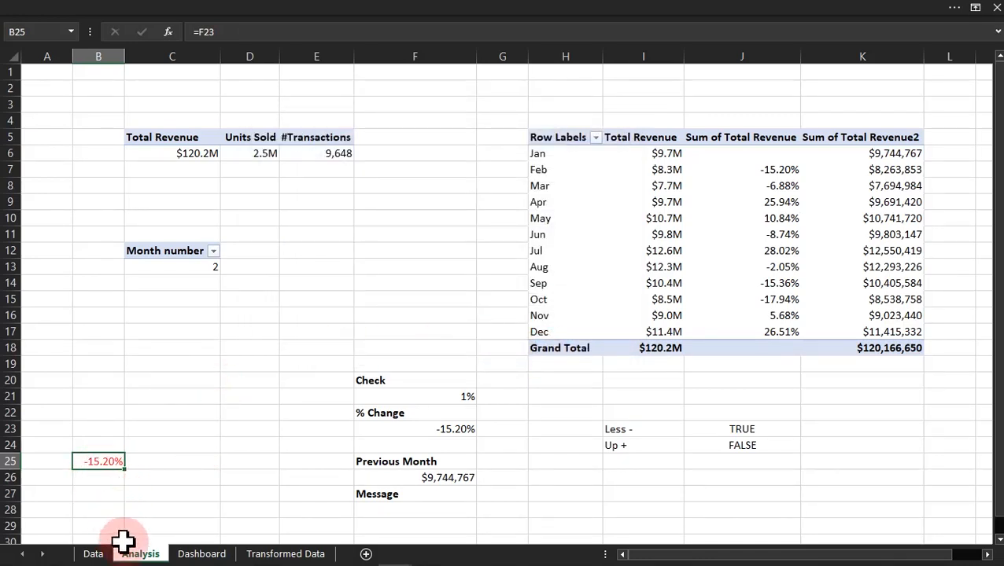
# Step: Test the B25 formatting by filtering the dashboard's Month Name slicer to Apr and back to Feb, checking B25 on the Analysis sheet each time
pyautogui.click(209, 554)
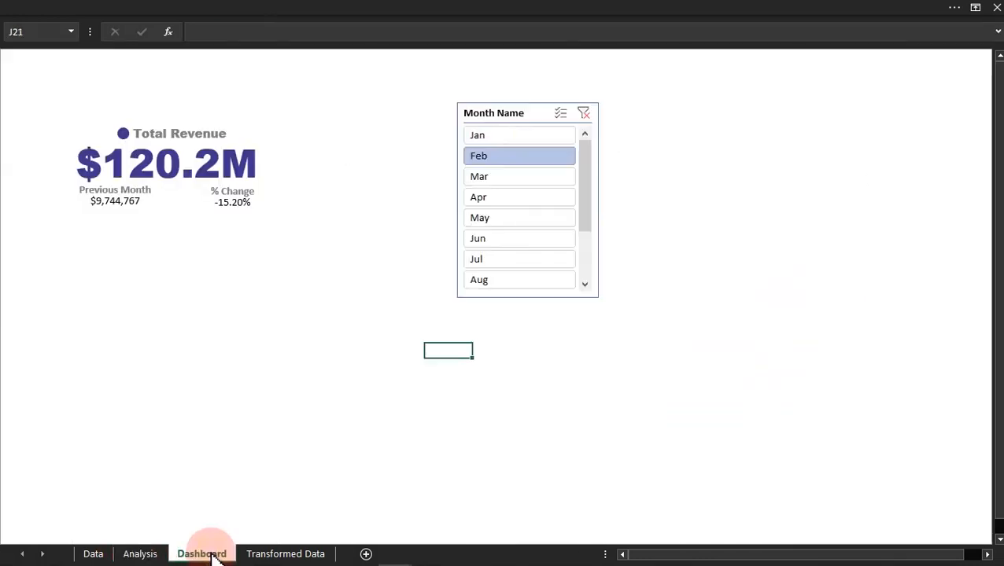
pyautogui.click(507, 198)
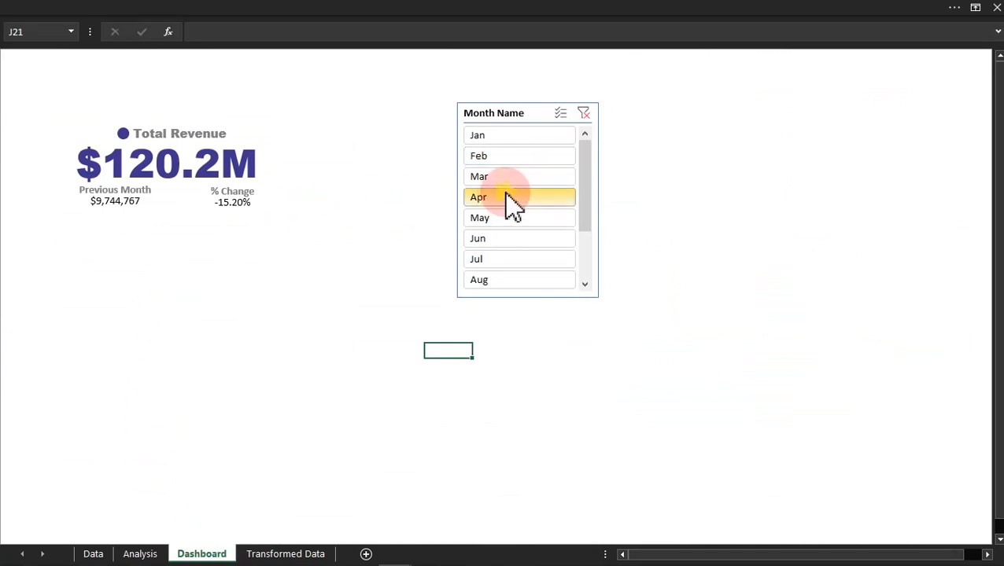
pyautogui.click(140, 554)
pyautogui.click(99, 468)
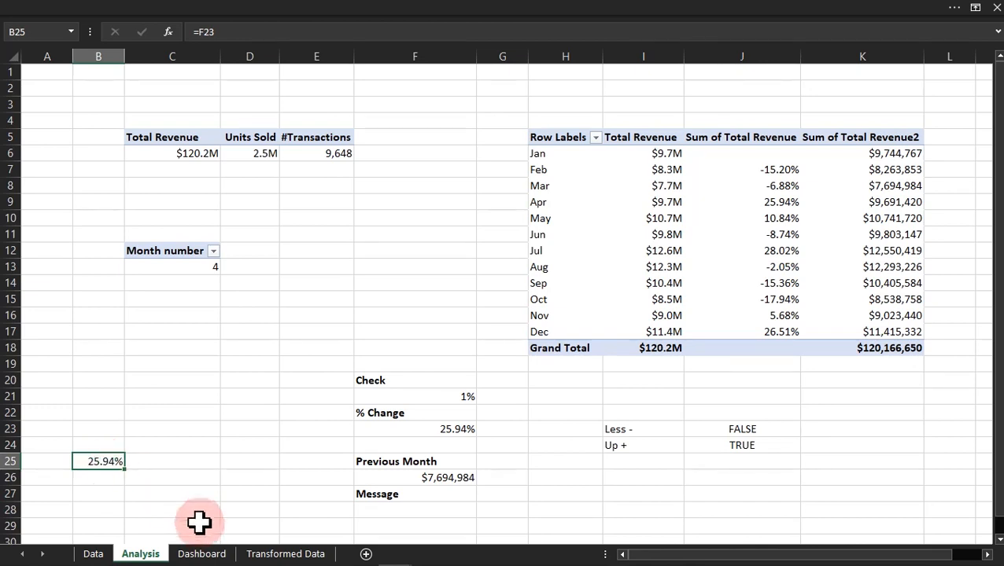
pyautogui.click(206, 554)
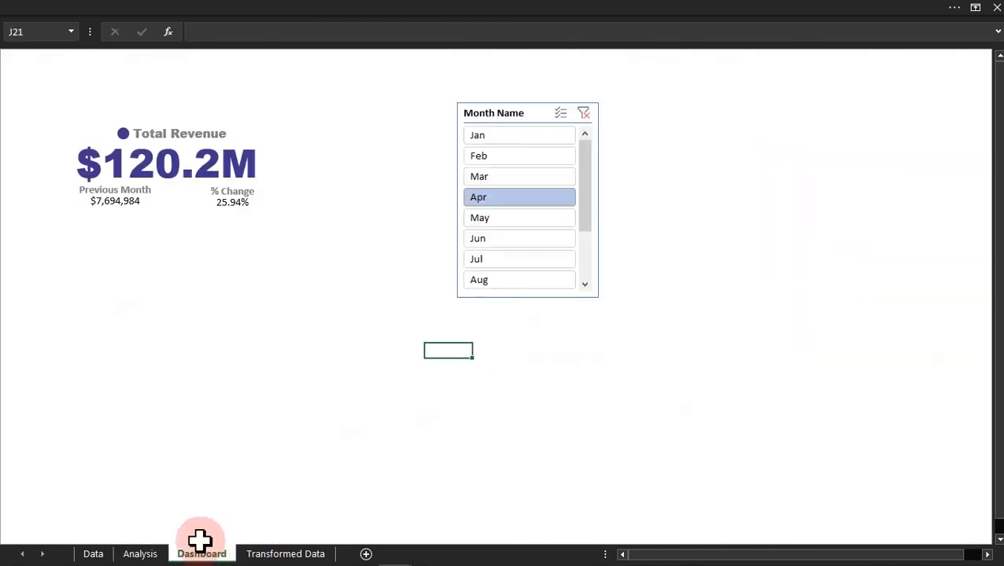
pyautogui.click(478, 162)
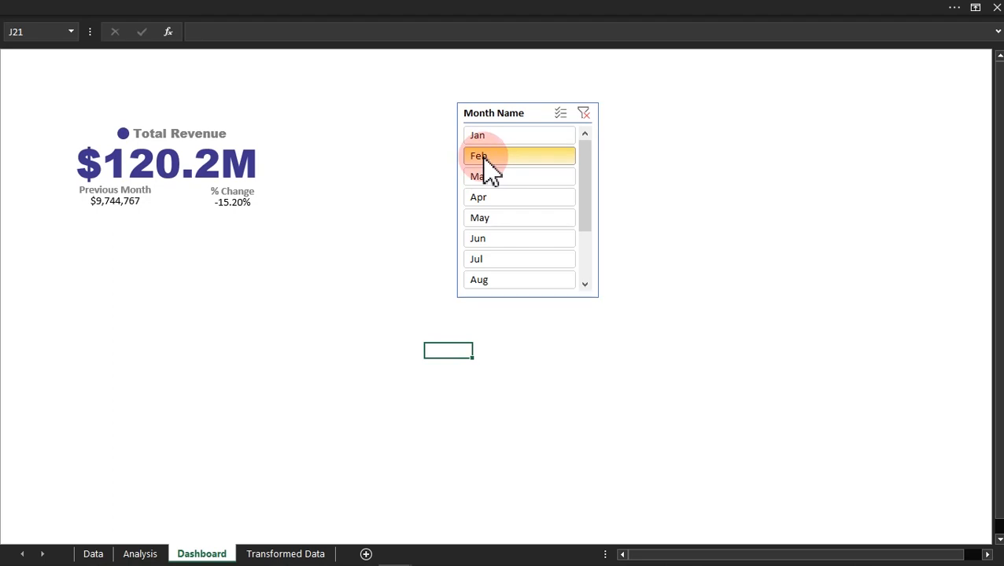
pyautogui.click(140, 554)
pyautogui.click(108, 466)
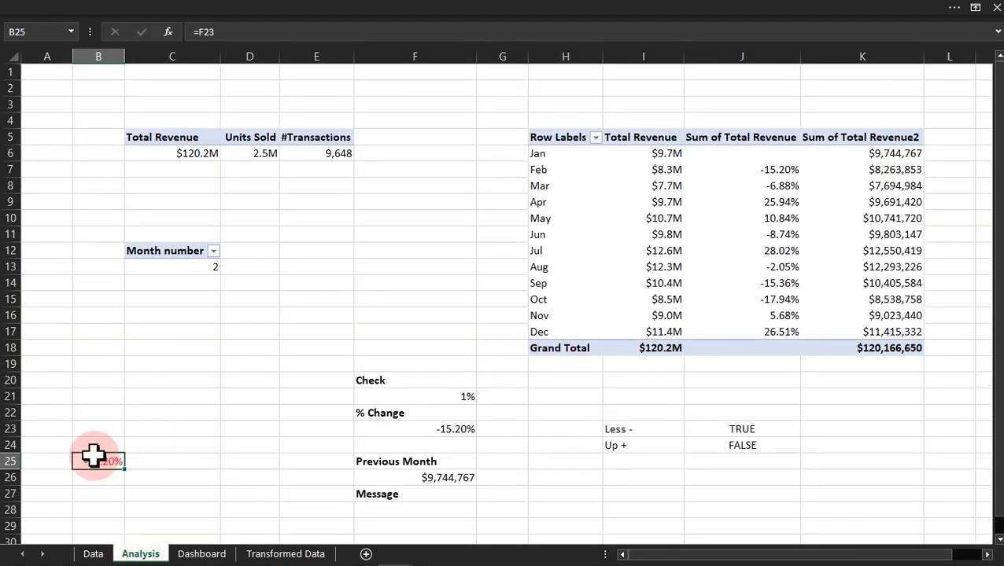
# Step: Start a formula-based conditional formatting rule for B25 with the condition =$J$23=True
pyautogui.click(347, 11)
pyautogui.click(586, 106)
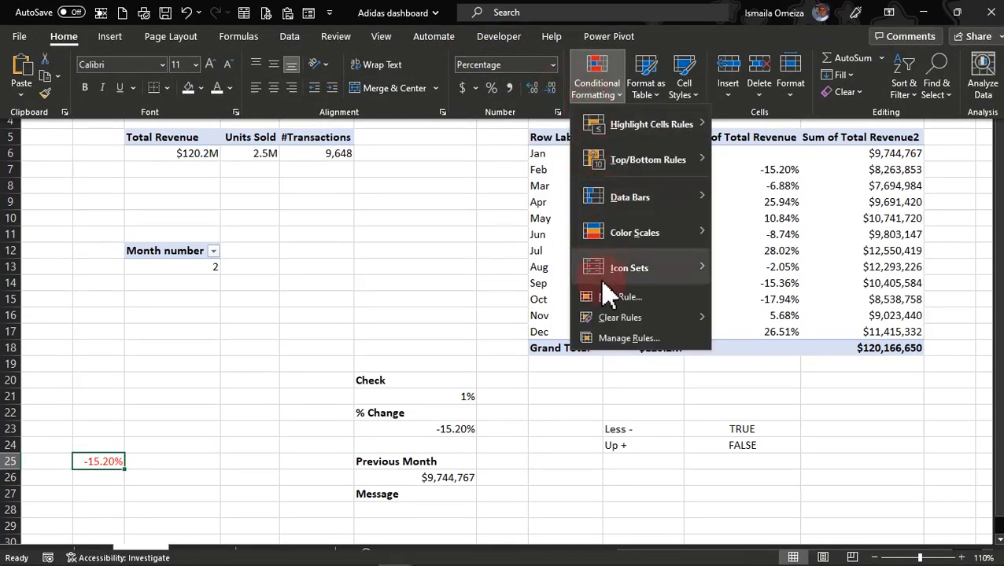
pyautogui.click(594, 295)
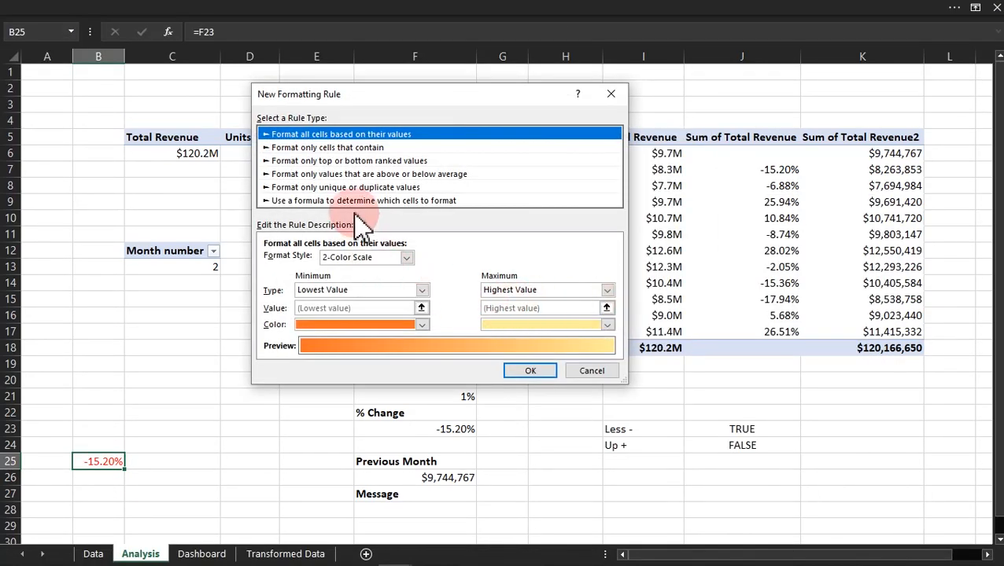
pyautogui.click(354, 201)
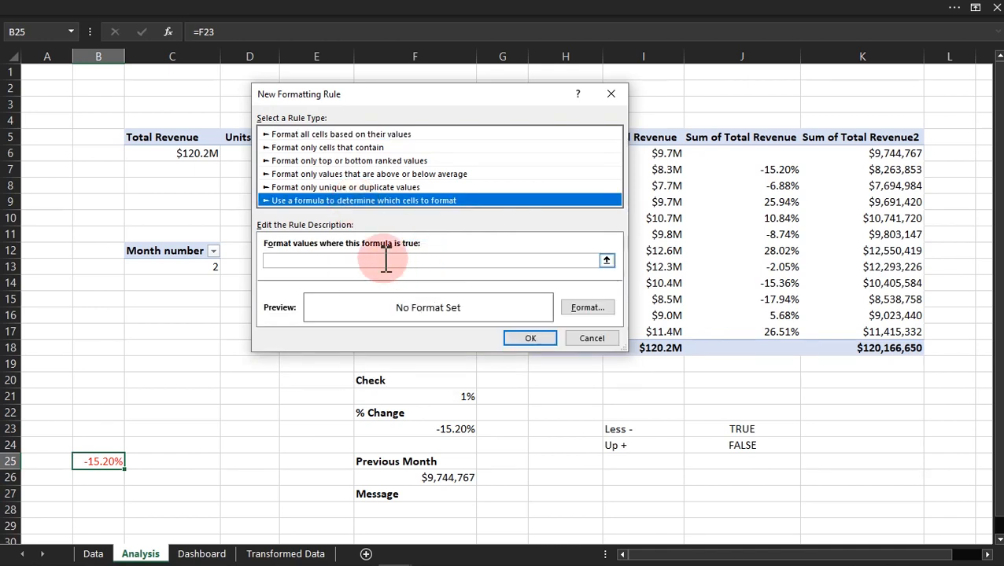
pyautogui.click(386, 260)
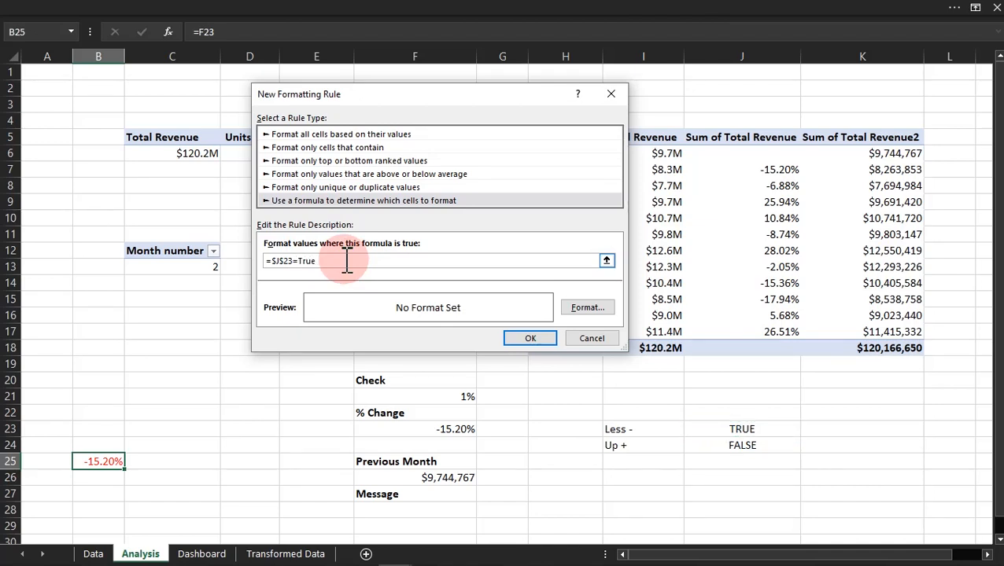
# Step: Give the =$J$23=True rule a green font colour and apply it to B25
pyautogui.click(588, 309)
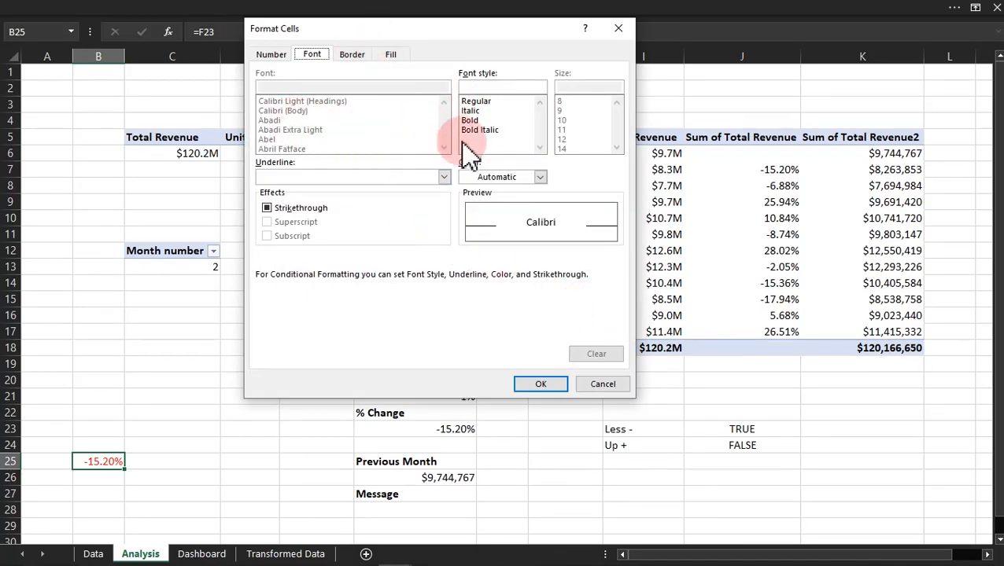
pyautogui.click(506, 185)
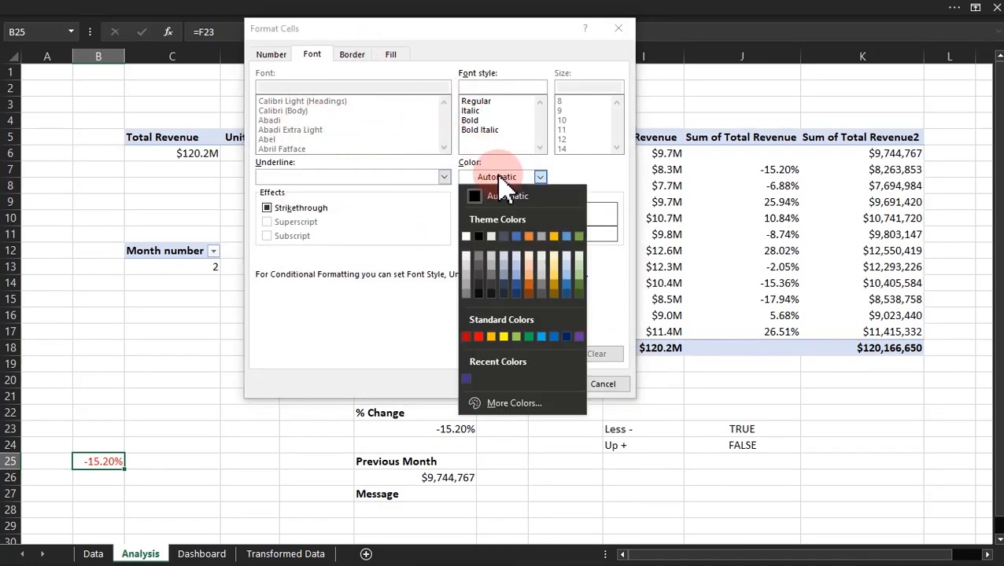
pyautogui.click(530, 338)
pyautogui.click(553, 386)
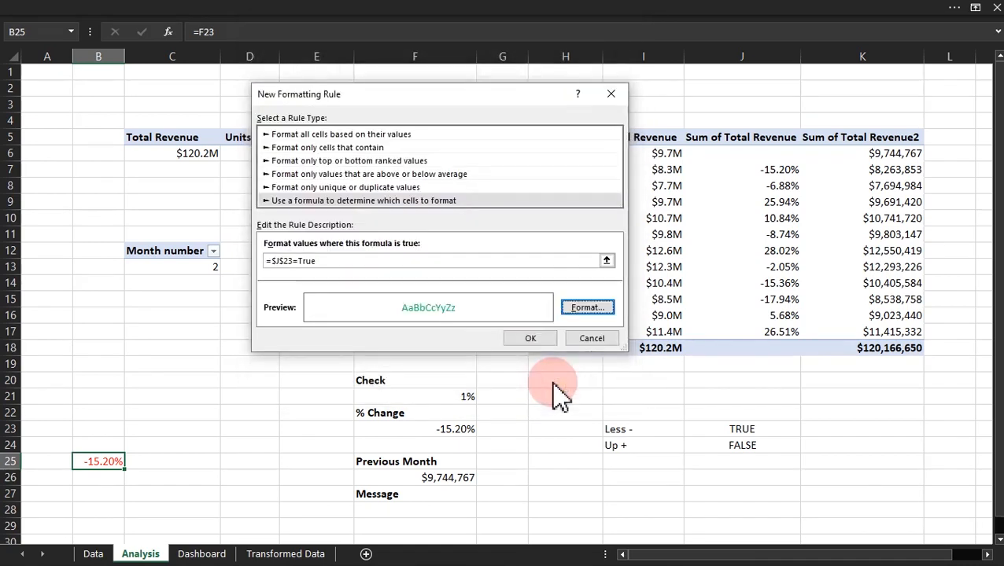
pyautogui.click(537, 351)
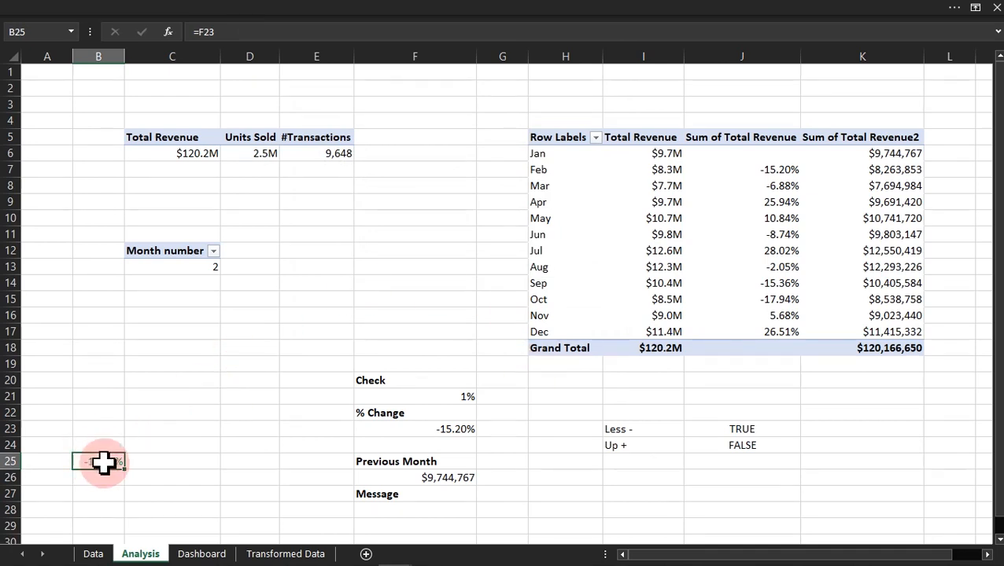
# Step: Check the TRUE/FALSE test cells J23:J24 for conditional formatting rules
pyautogui.moveTo(738, 429); pyautogui.dragTo(717, 448)
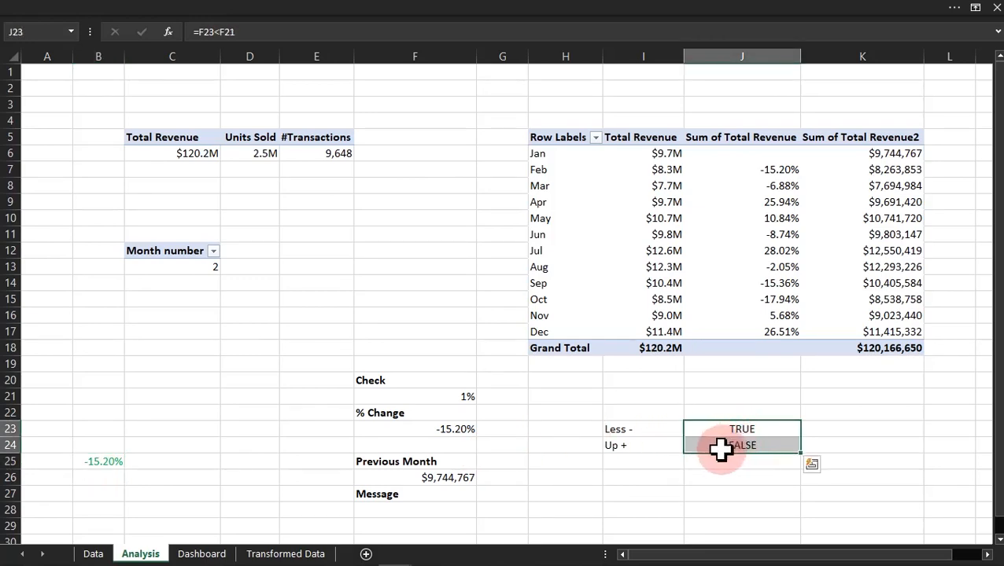
pyautogui.click(253, 11)
pyautogui.click(592, 89)
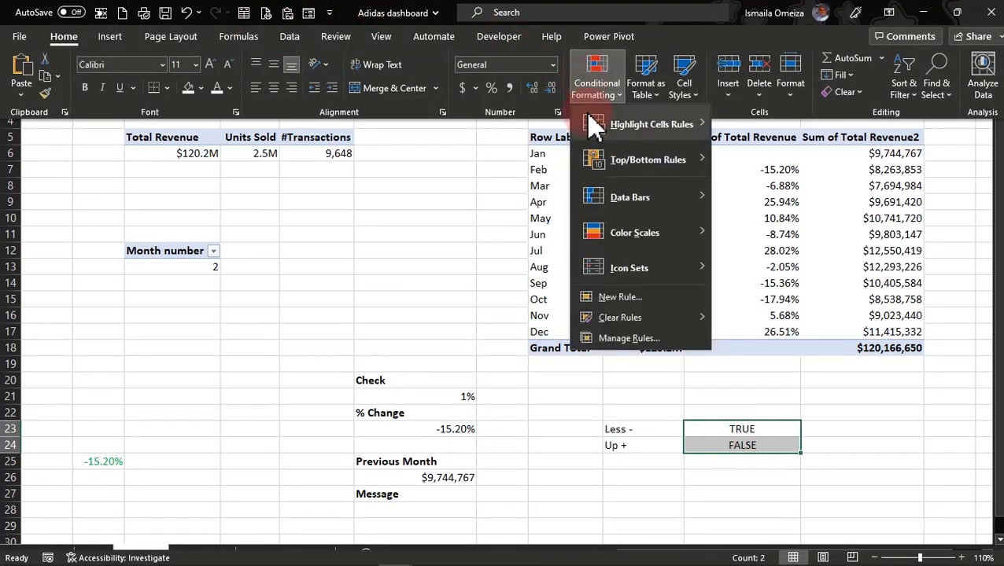
pyautogui.click(614, 339)
pyautogui.click(429, 262)
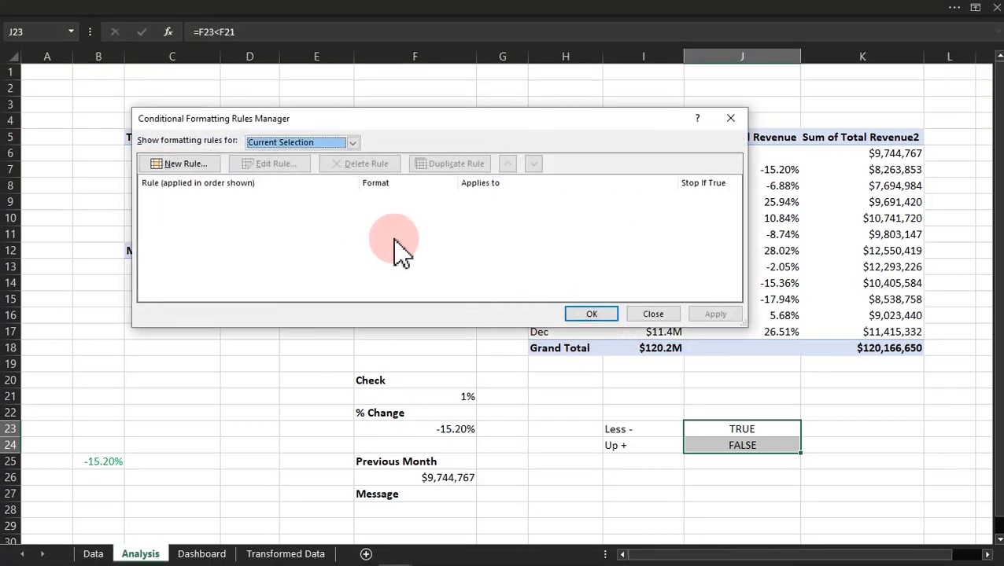
pyautogui.click(639, 314)
# Step: Review the formulas and font colours of the conditional formatting rules set on B25
pyautogui.click(97, 462)
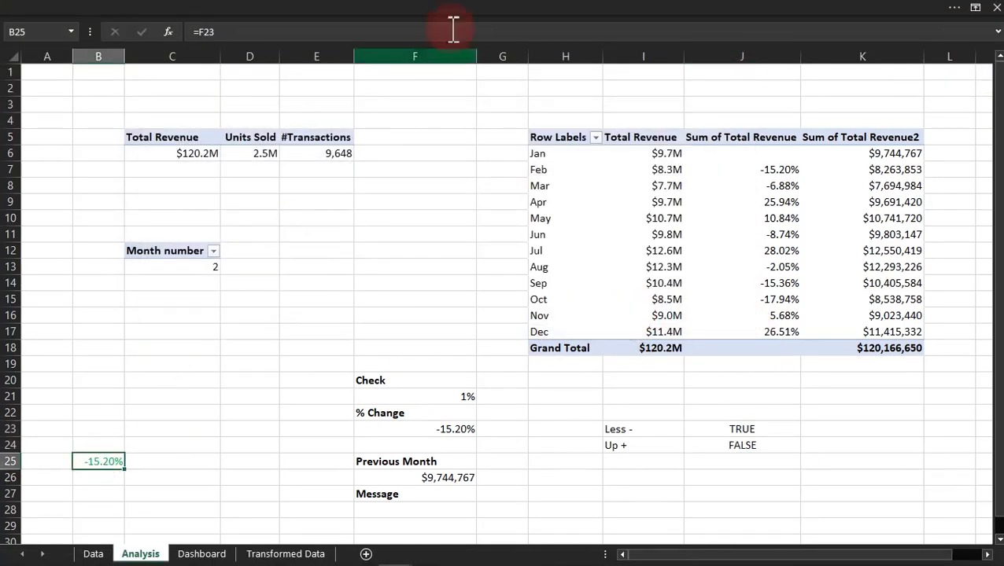
pyautogui.click(508, 27)
pyautogui.click(598, 87)
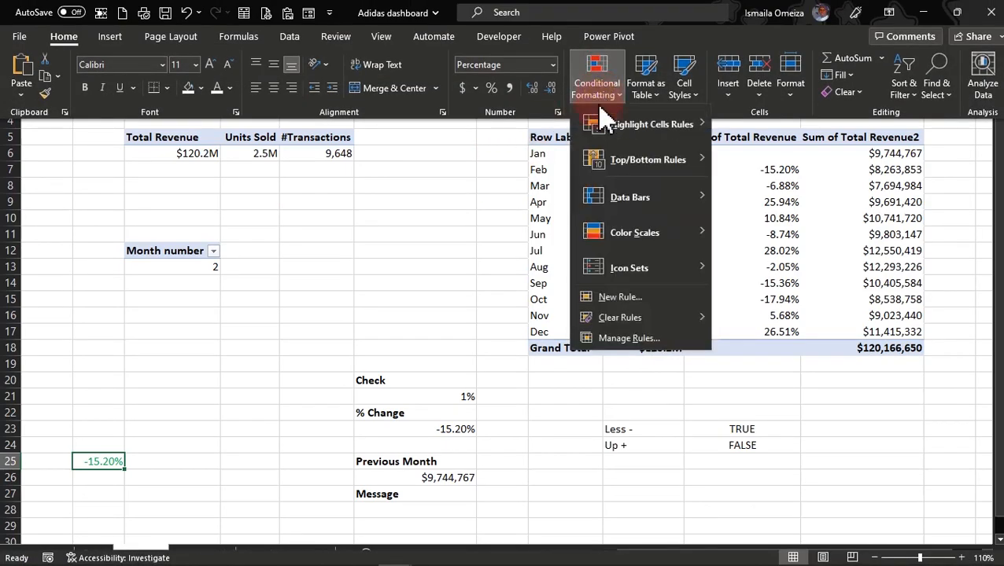
pyautogui.click(607, 342)
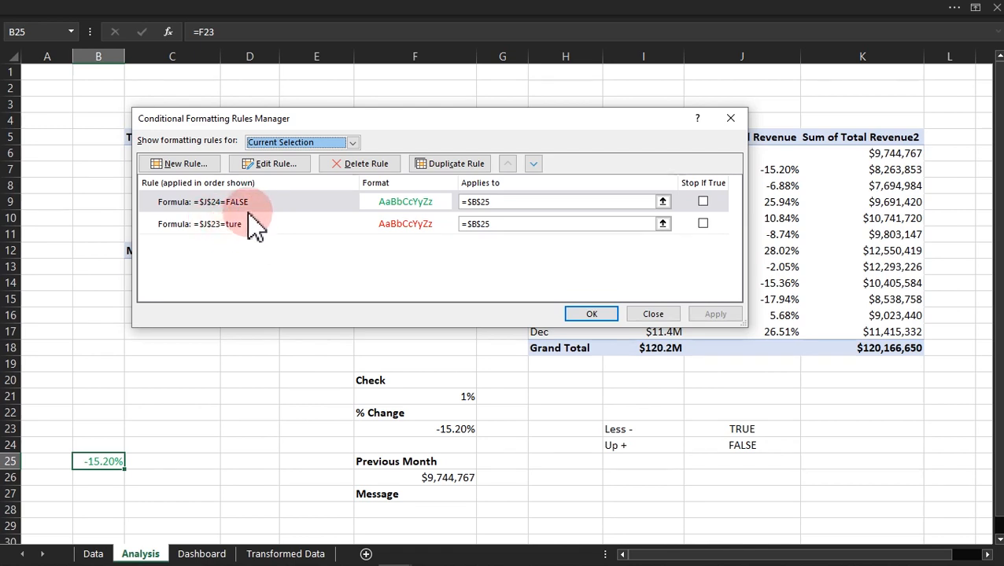
pyautogui.click(247, 206)
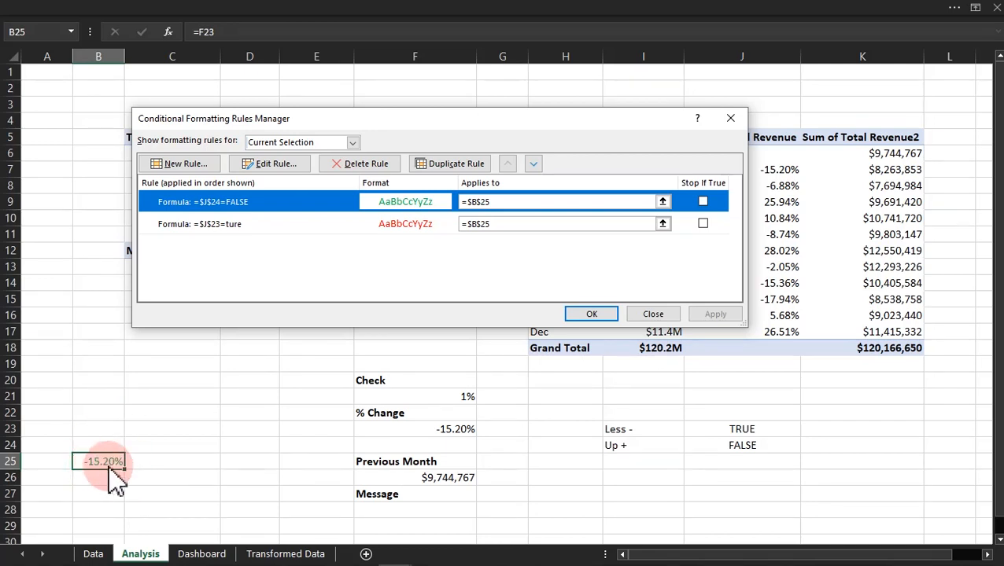
pyautogui.click(670, 313)
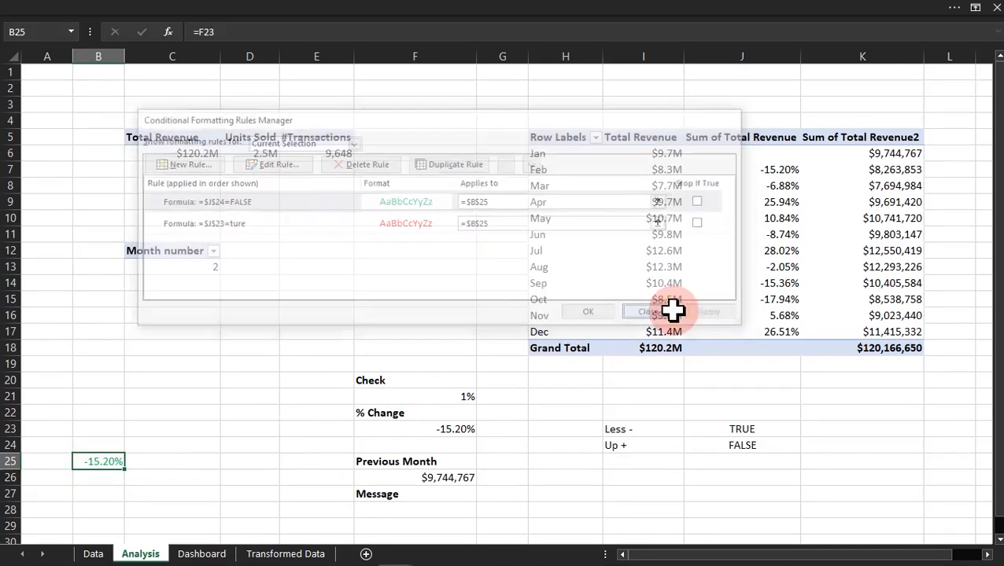
pyautogui.click(234, 407)
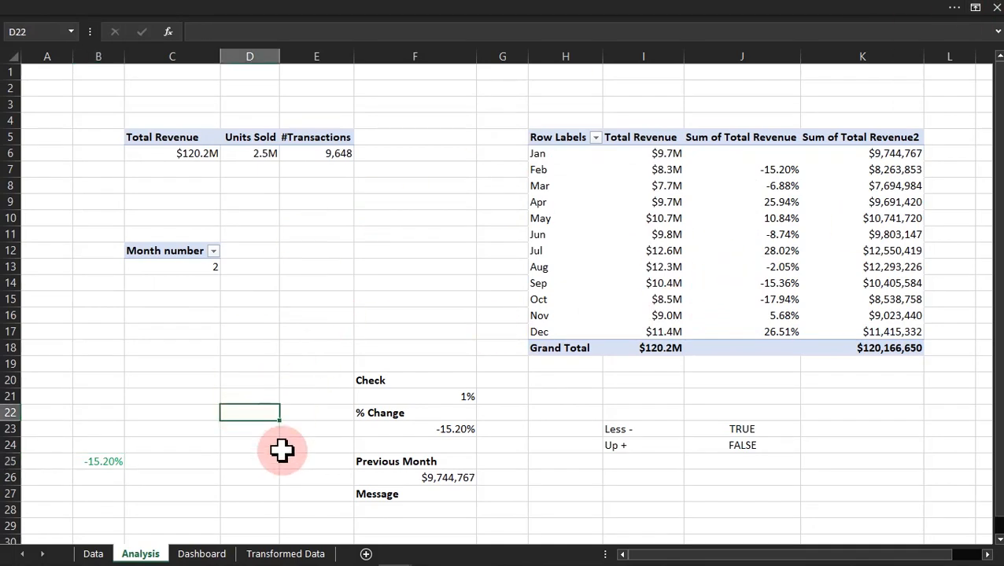
# Step: Filter the dashboard's Month Name slicer to May and back to Feb, checking B25's colour on the Analysis sheet each time
pyautogui.click(217, 555)
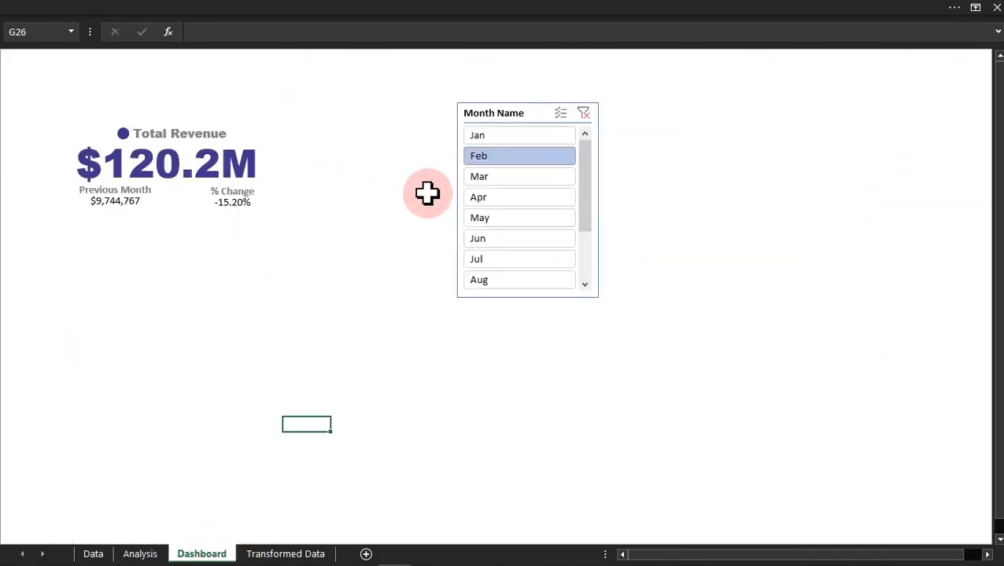
pyautogui.click(490, 222)
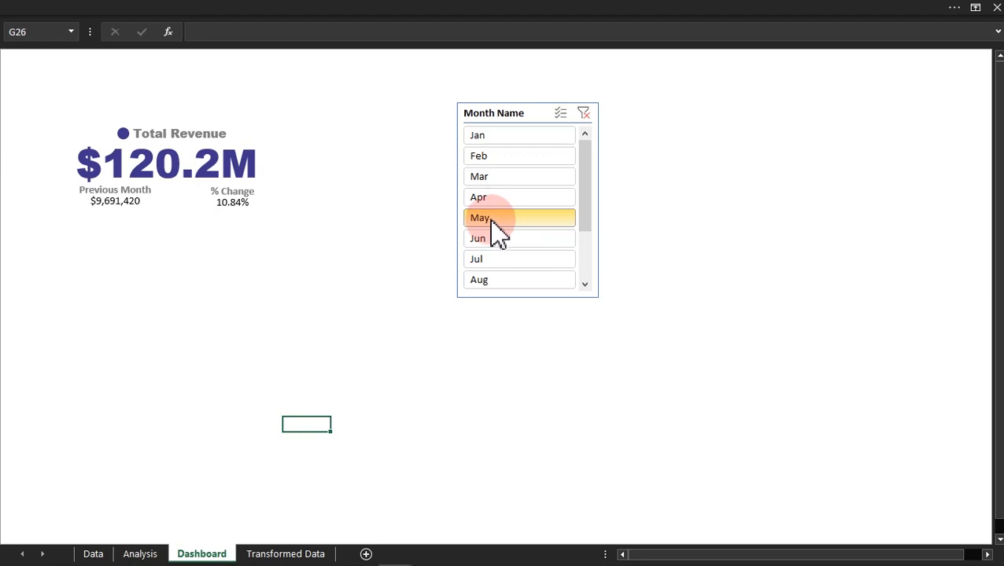
pyautogui.click(140, 554)
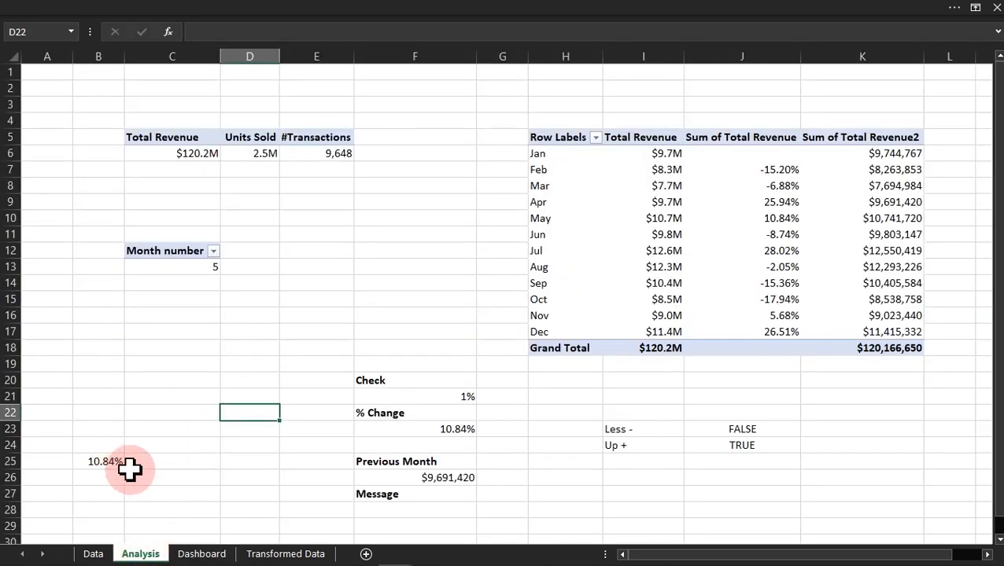
pyautogui.click(206, 555)
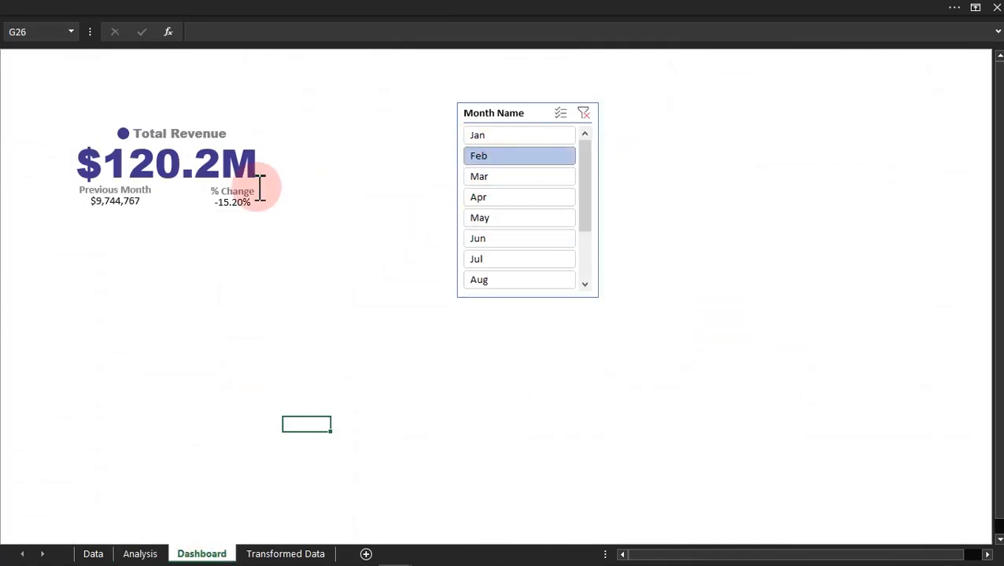
pyautogui.click(145, 554)
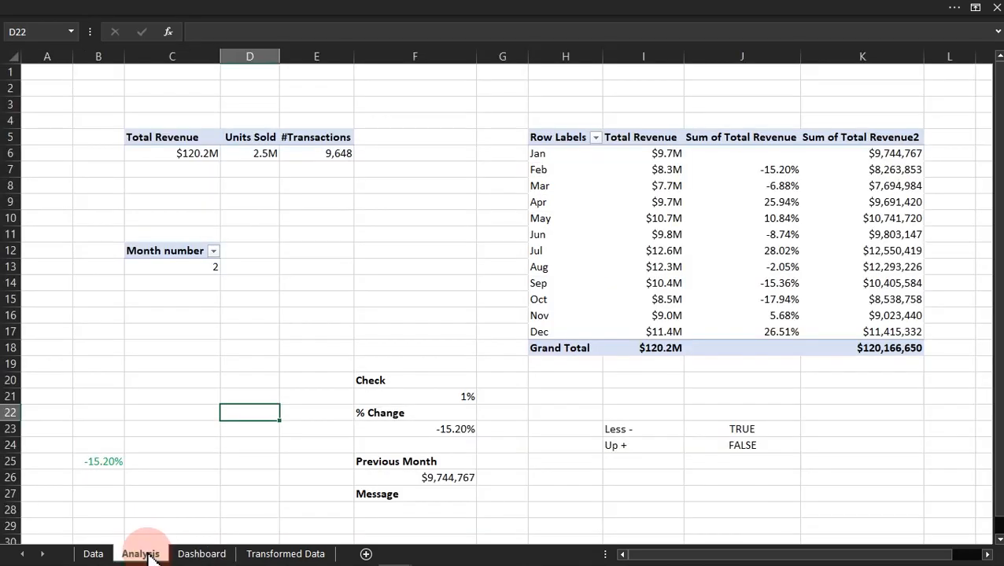
# Step: Delete both existing conditional formatting rules from B25 in the Rules Manager
pyautogui.click(100, 462)
pyautogui.click(471, 14)
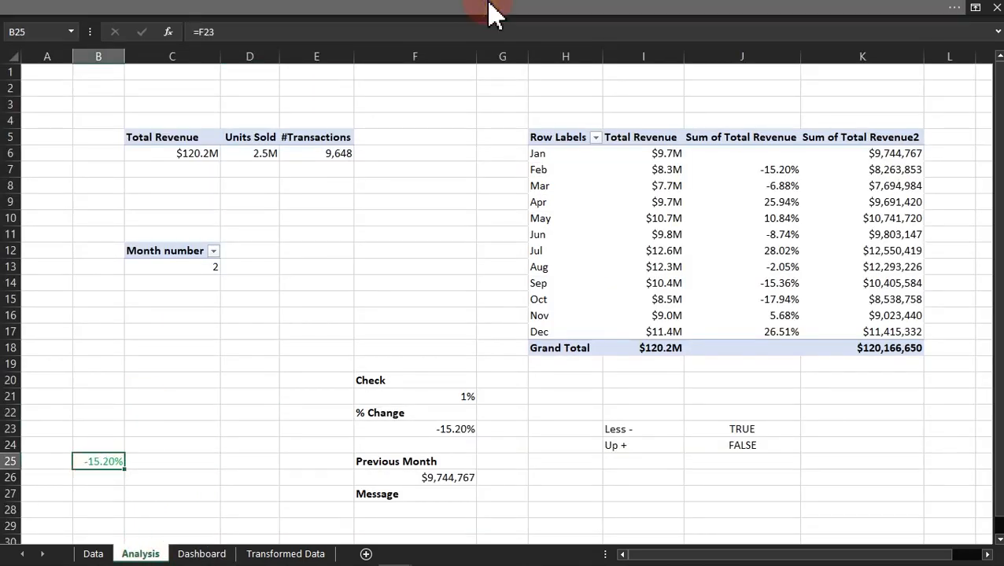
pyautogui.click(592, 91)
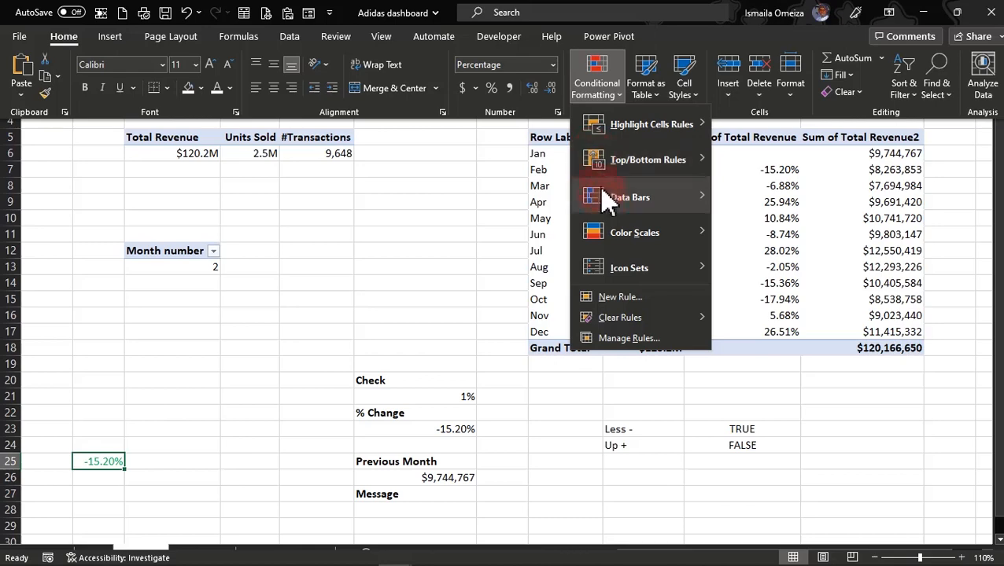
pyautogui.click(622, 340)
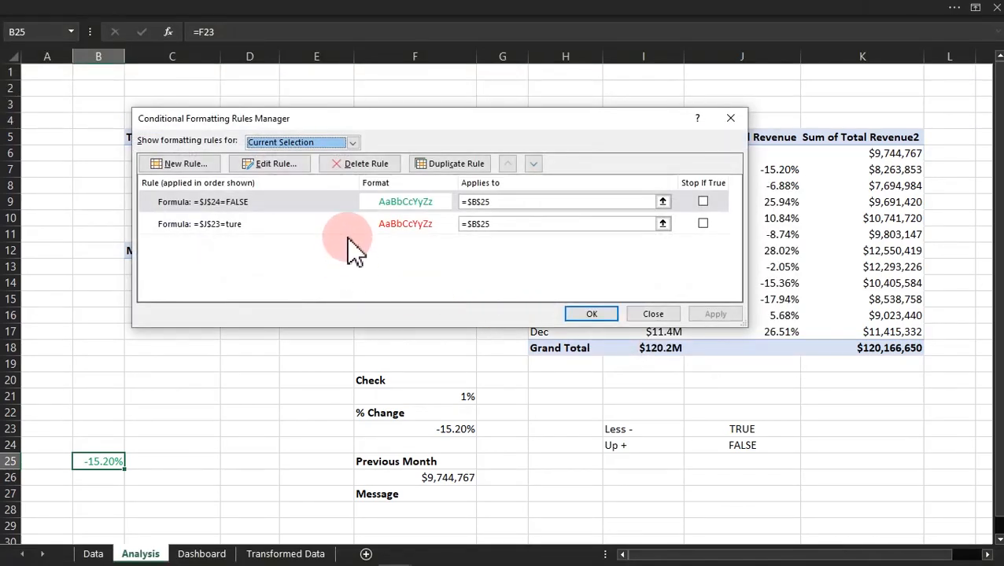
pyautogui.click(362, 166)
pyautogui.click(364, 167)
# Step: Create a formula-based rule for B25 from the Rules Manager with the condition =$J$24=false
pyautogui.click(201, 167)
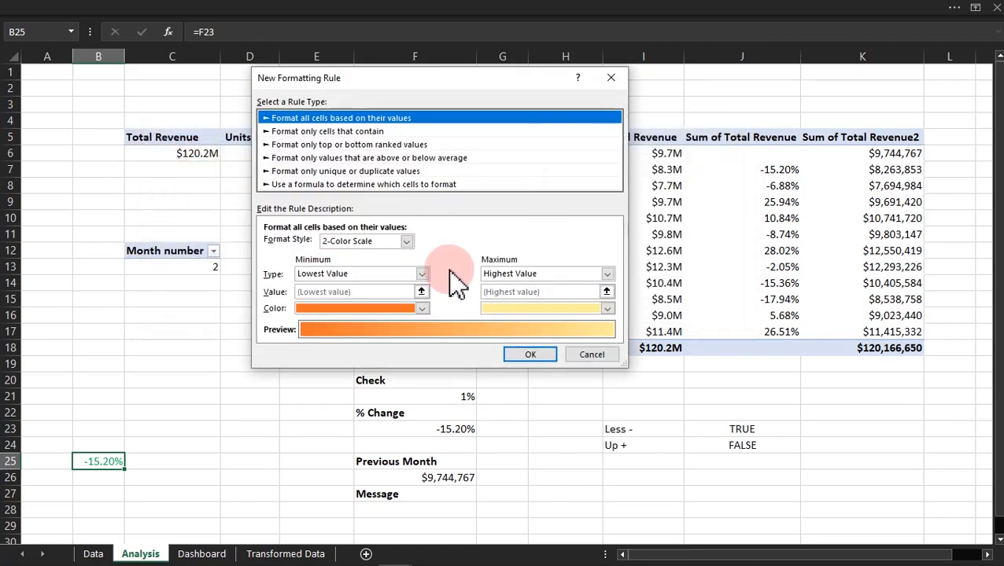
pyautogui.click(374, 186)
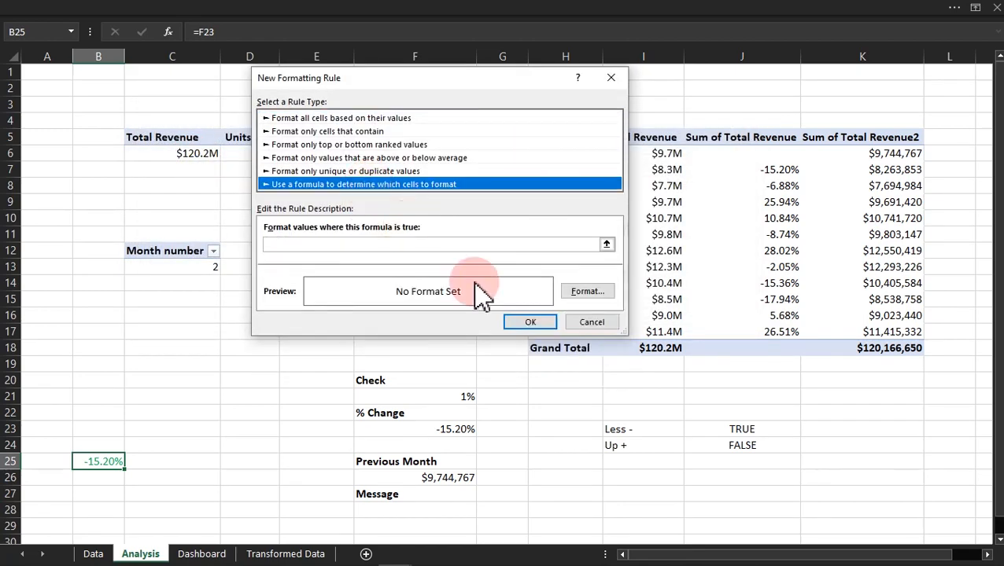
pyautogui.click(415, 243)
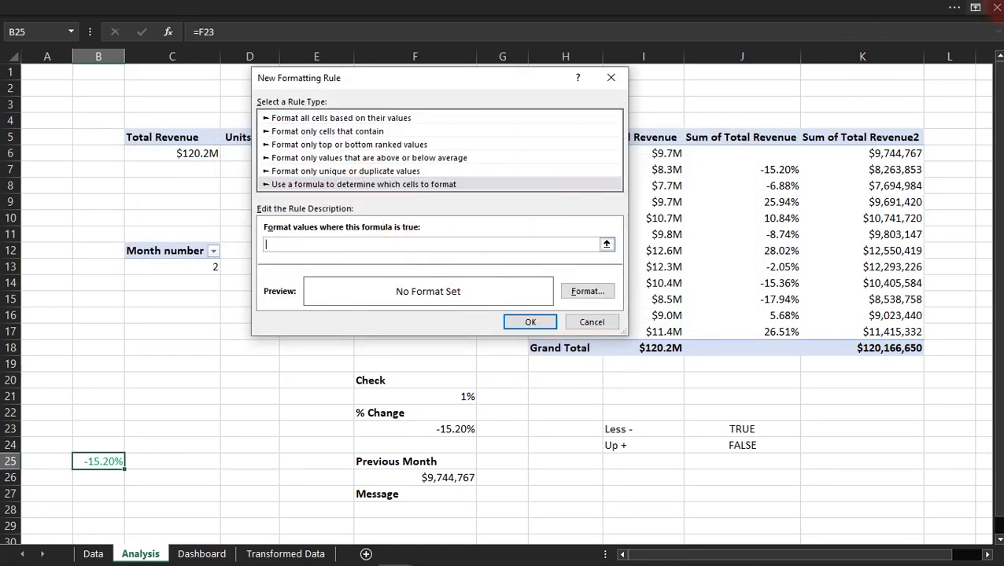
pyautogui.click(742, 444)
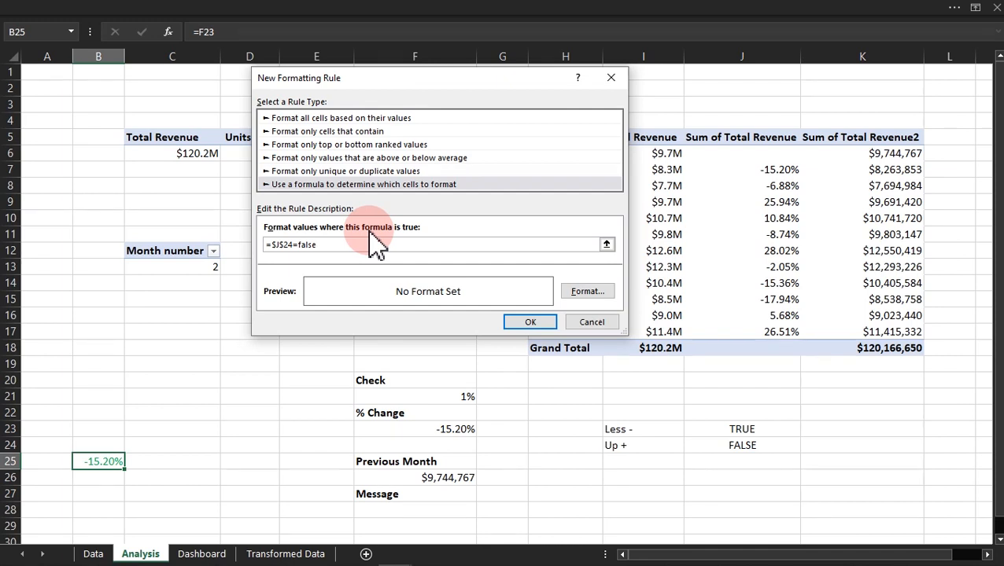
# Step: Set the font colour of the =$J$24=false rule to red and add it to B25's rules
pyautogui.click(588, 293)
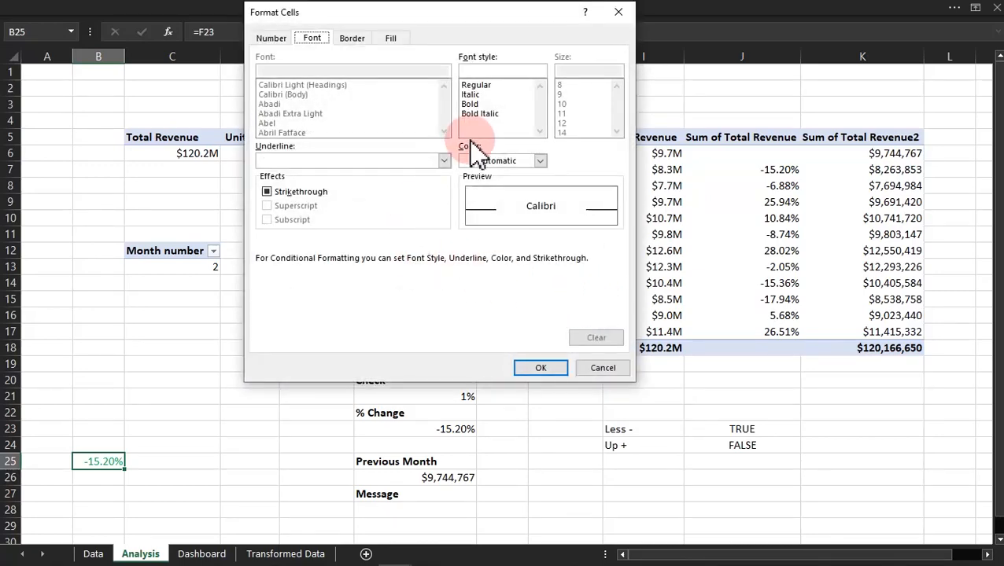
pyautogui.click(513, 165)
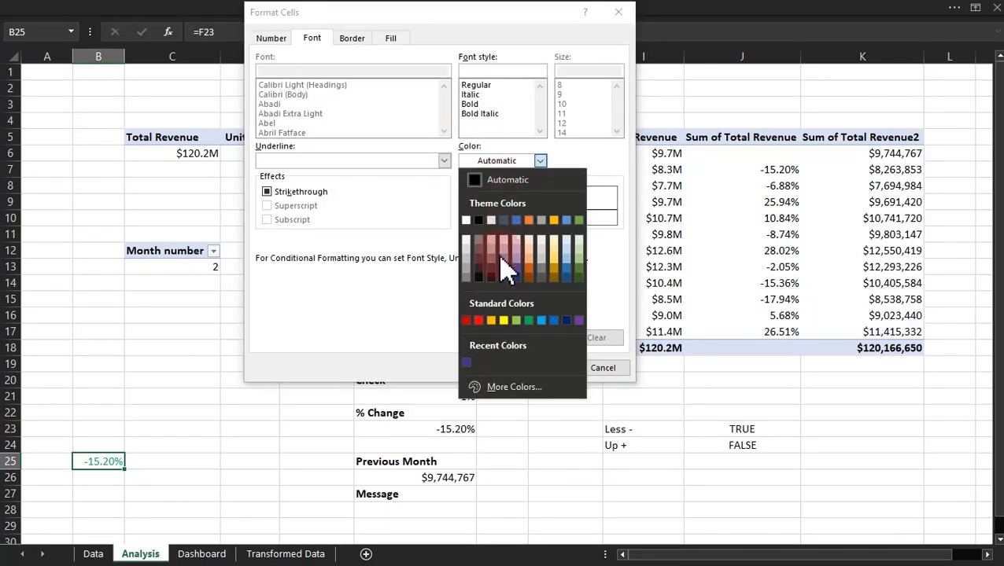
pyautogui.click(479, 321)
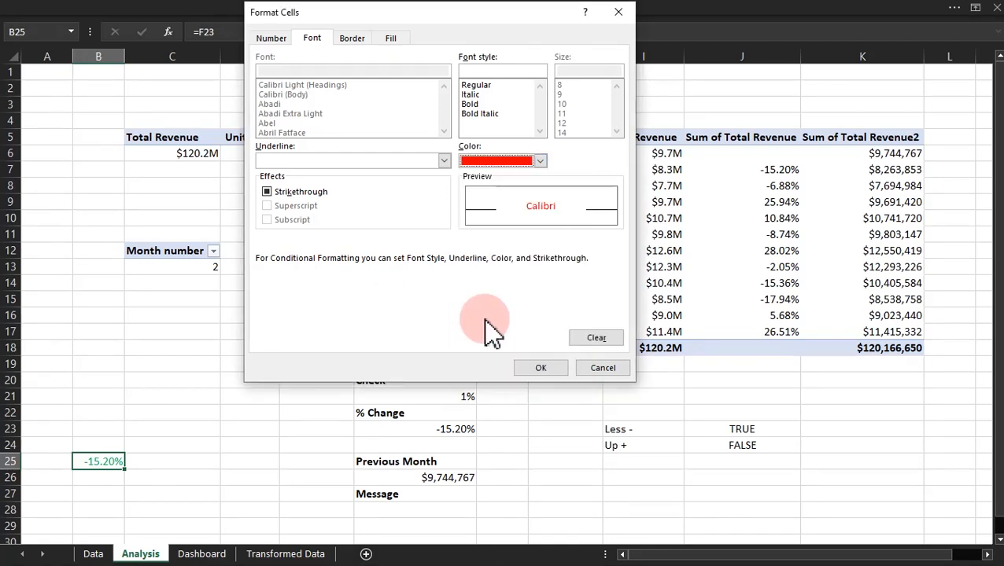
pyautogui.click(546, 367)
pyautogui.click(529, 322)
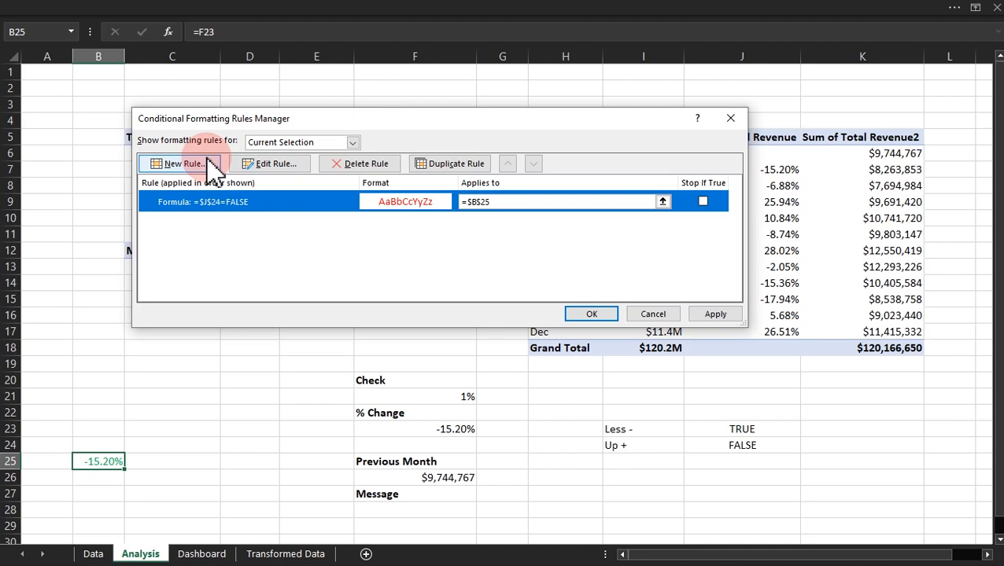
# Step: Create a second formula-based conditional formatting rule for B25 with the condition =$J$24=true
pyautogui.click(179, 167)
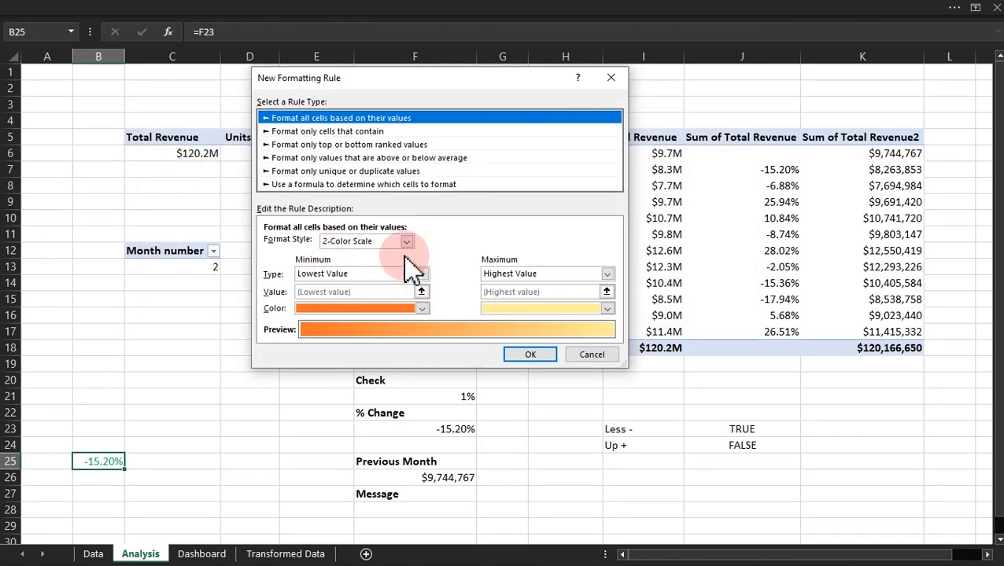
pyautogui.click(354, 184)
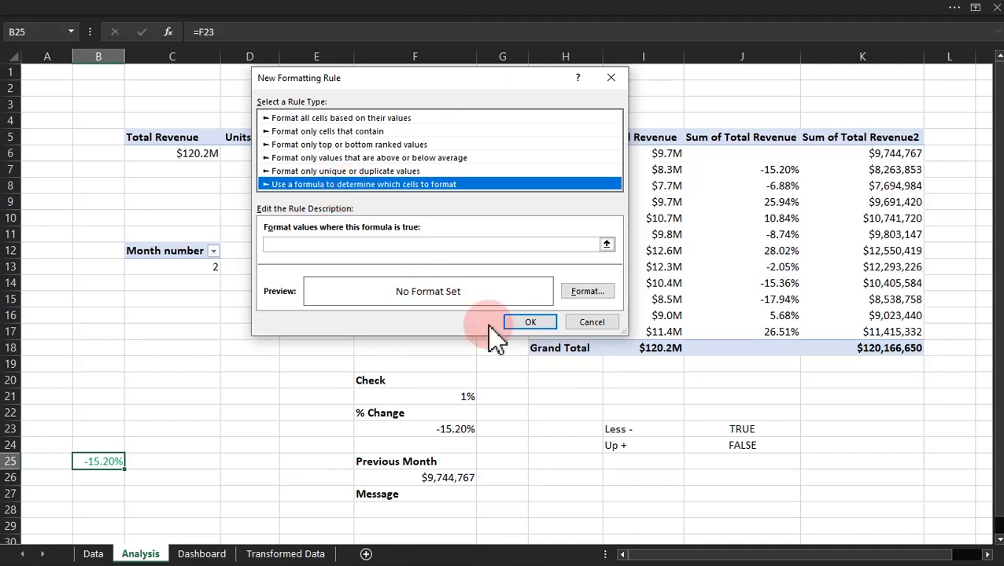
pyautogui.click(445, 244)
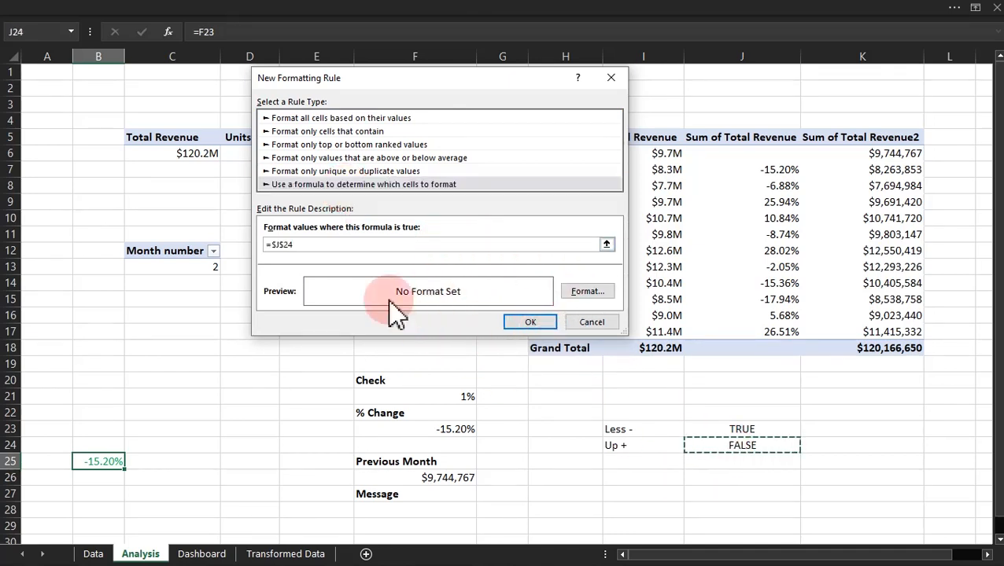
pyautogui.click(306, 246)
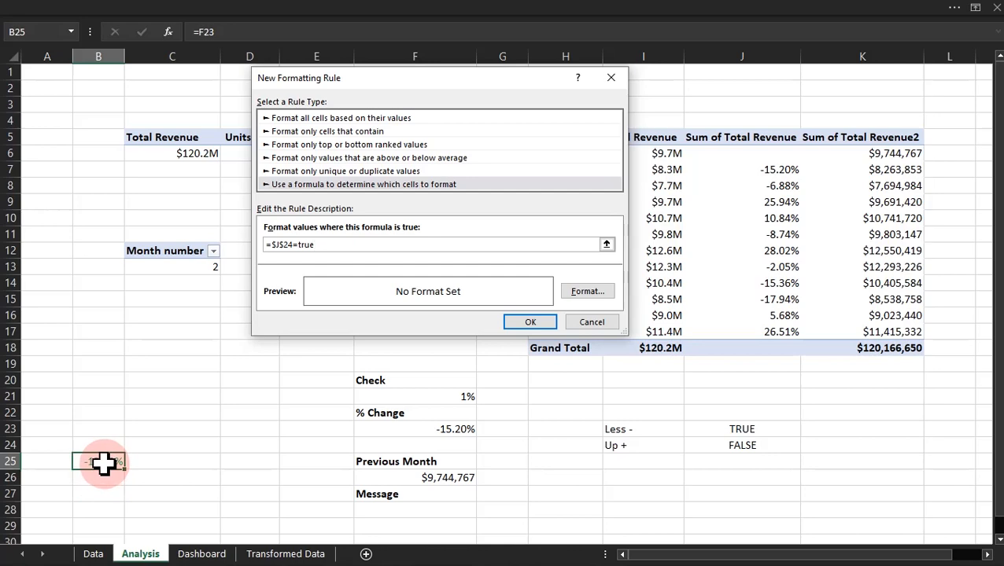
# Step: Set the font colour of the =$J$24=true rule to green and apply both rules to B25
pyautogui.click(587, 294)
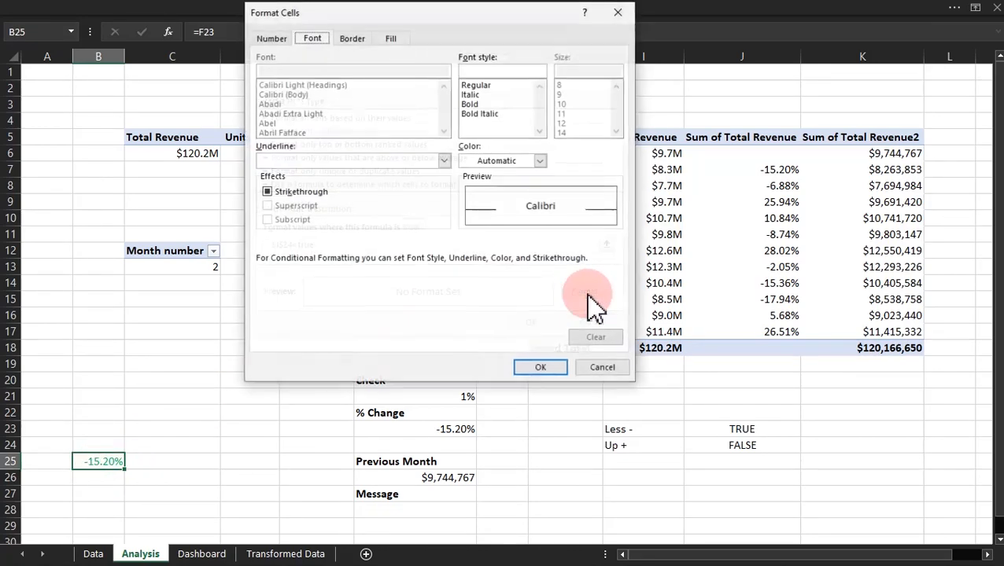
pyautogui.click(515, 162)
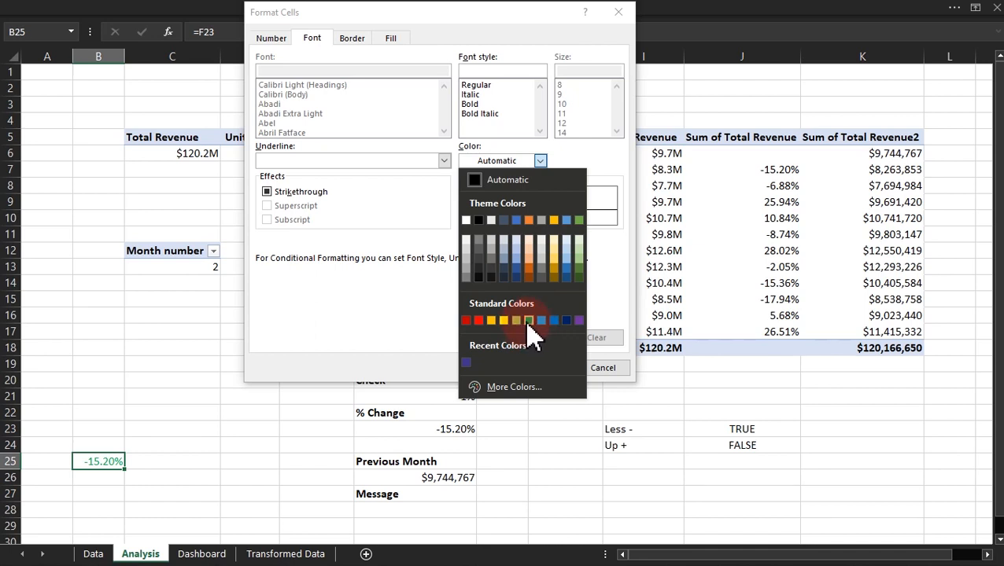
pyautogui.click(529, 321)
pyautogui.click(537, 367)
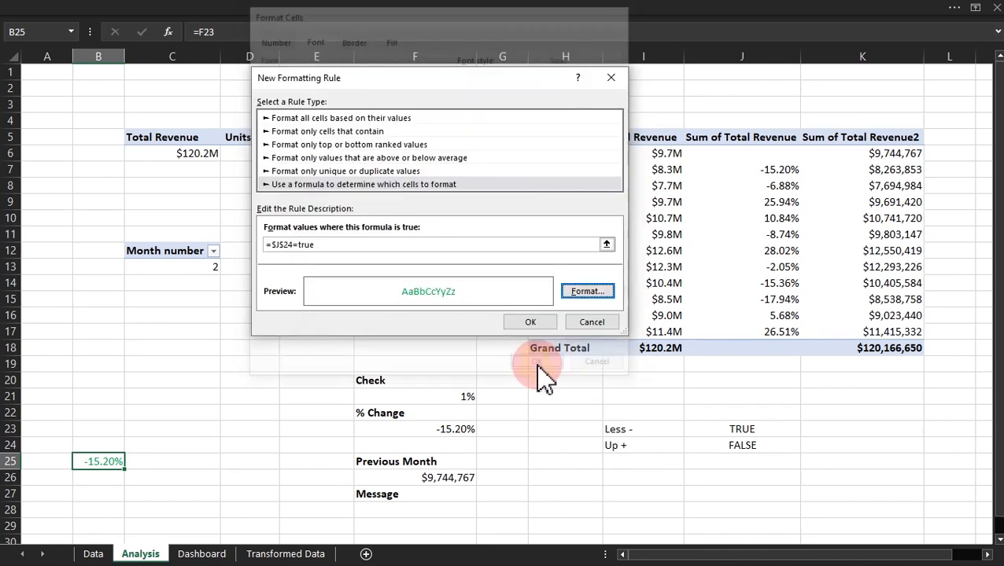
pyautogui.click(530, 322)
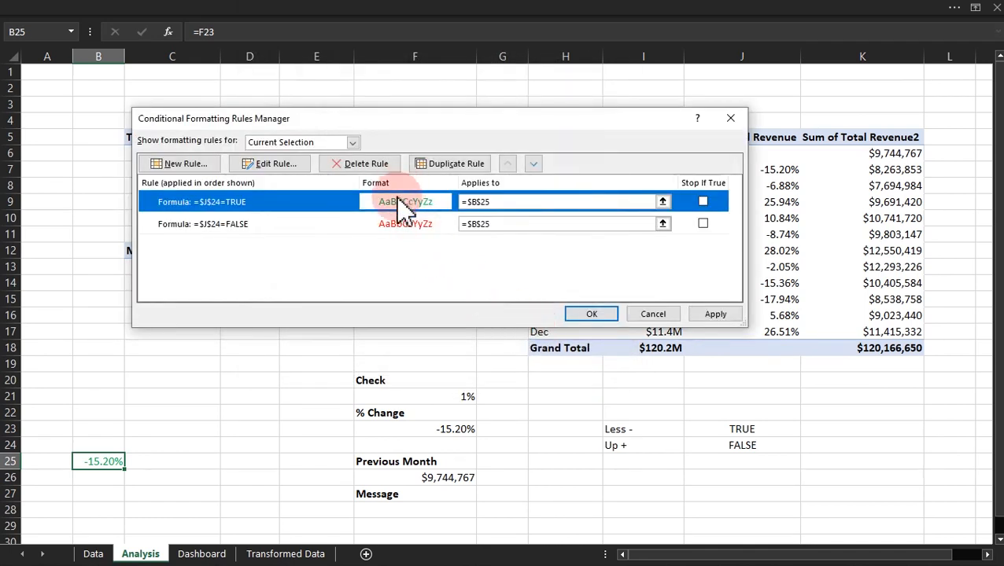
pyautogui.click(581, 315)
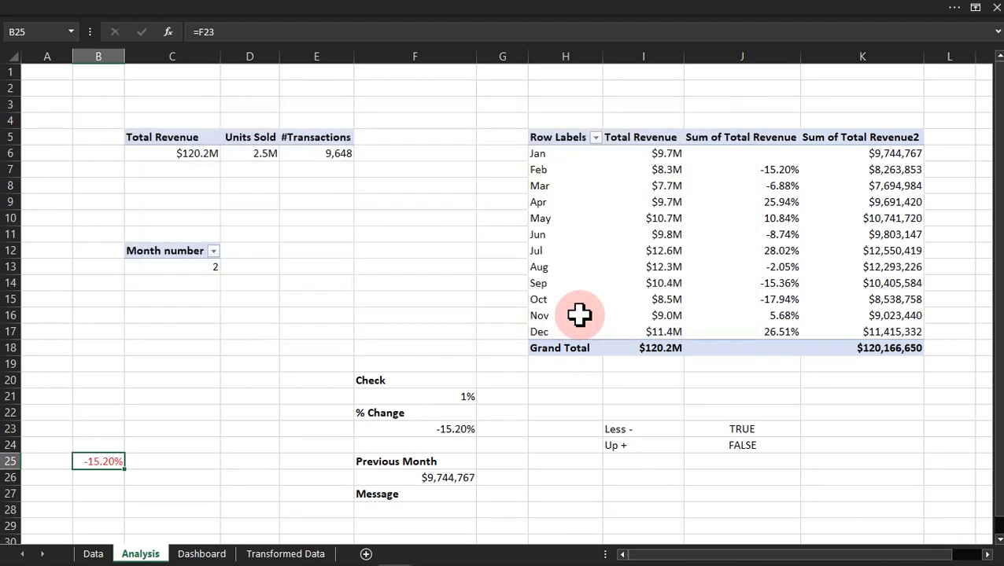
# Step: Switch the dashboard's Month Name slicer to Mar, May and back to Mar, checking B25's colour on the Analysis sheet for May and Mar
pyautogui.click(138, 469)
pyautogui.click(199, 555)
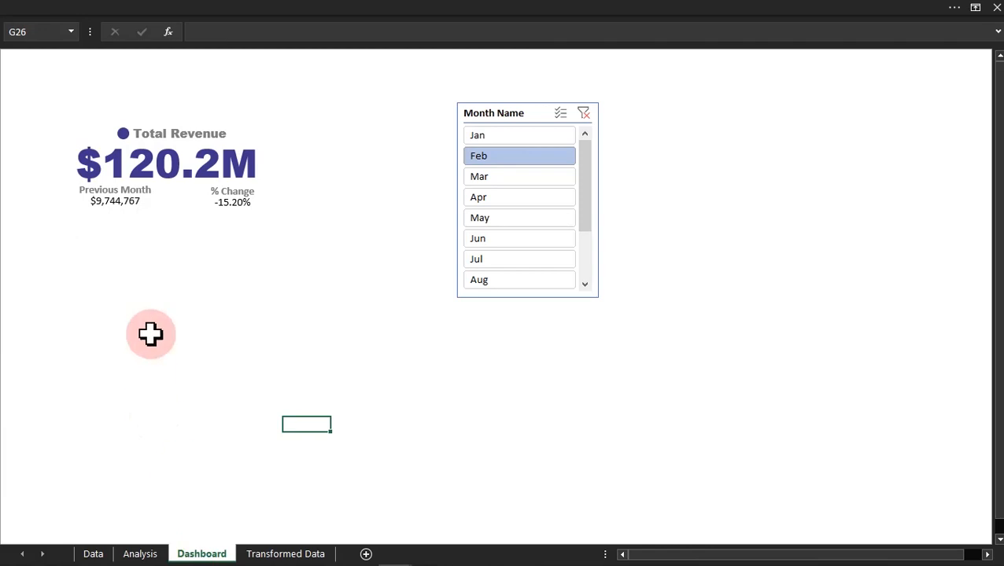
pyautogui.click(483, 181)
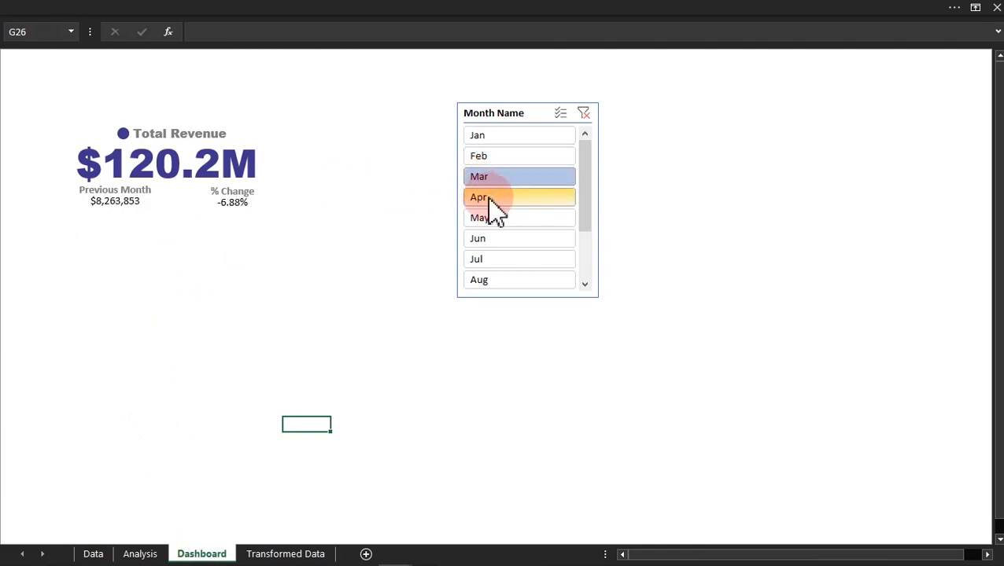
pyautogui.click(483, 218)
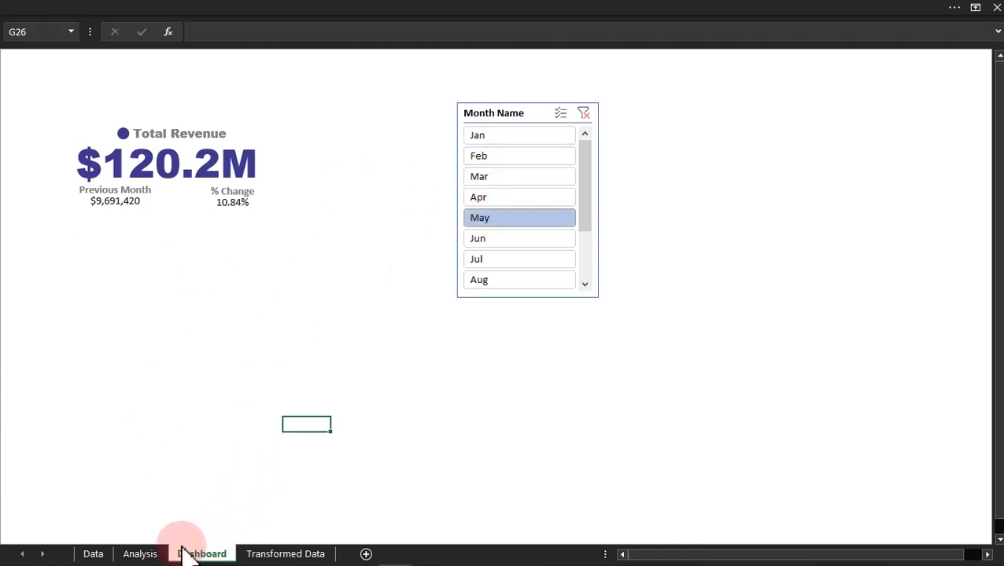
pyautogui.click(140, 554)
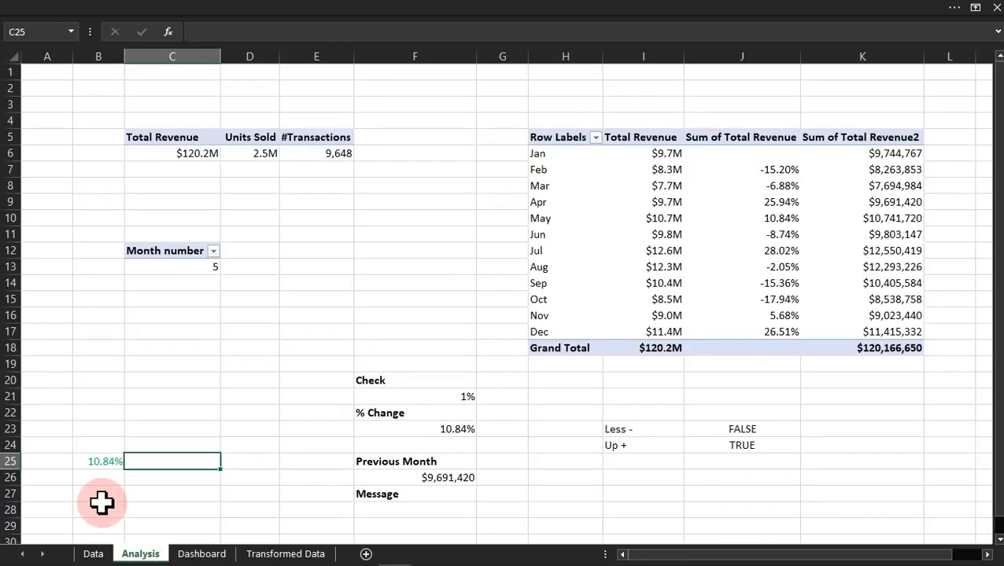
pyautogui.click(201, 554)
pyautogui.click(503, 178)
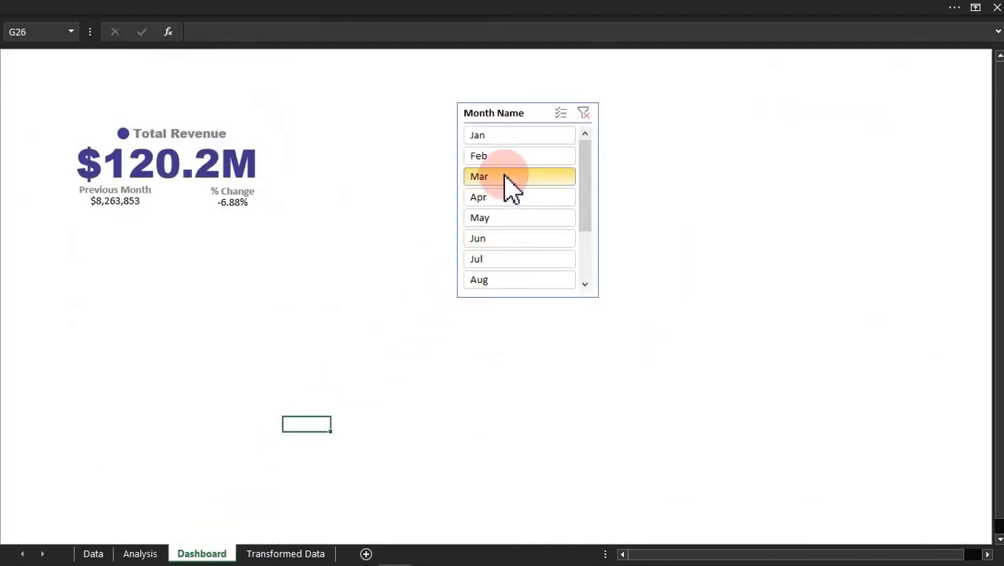
pyautogui.click(140, 554)
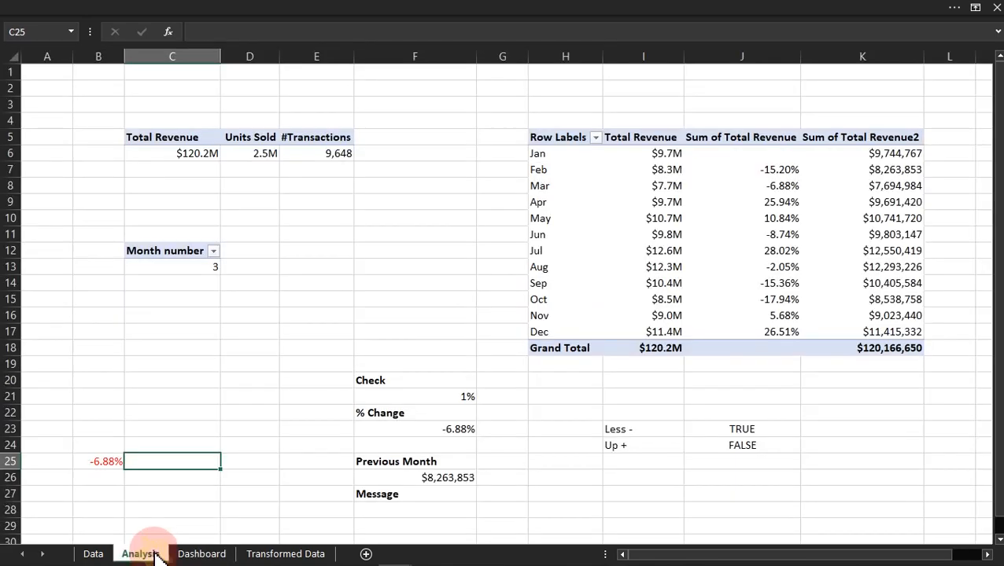
pyautogui.click(108, 464)
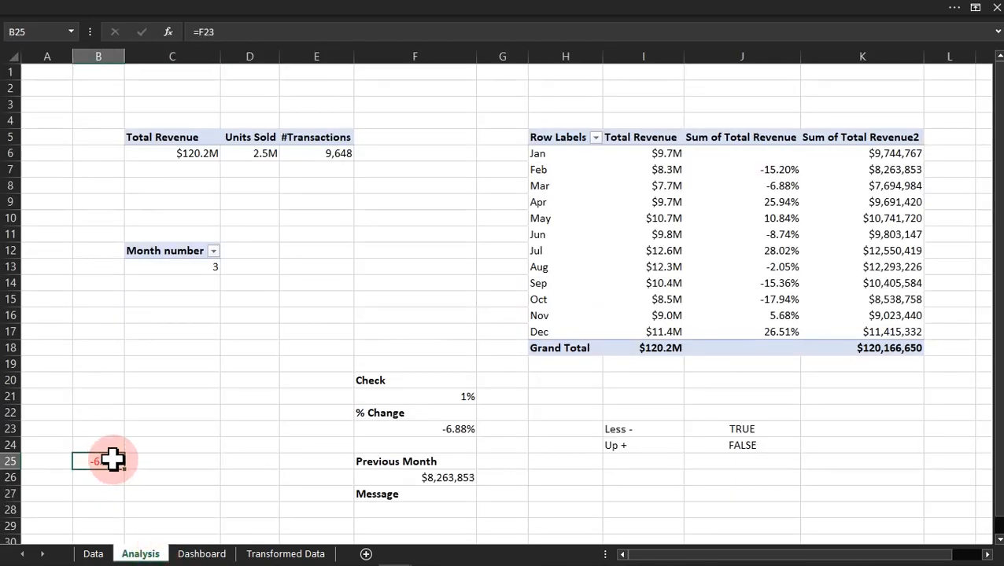
# Step: Hide the gridlines and headings on the Analysis sheet, and turn the headings back on
pyautogui.click(321, 10)
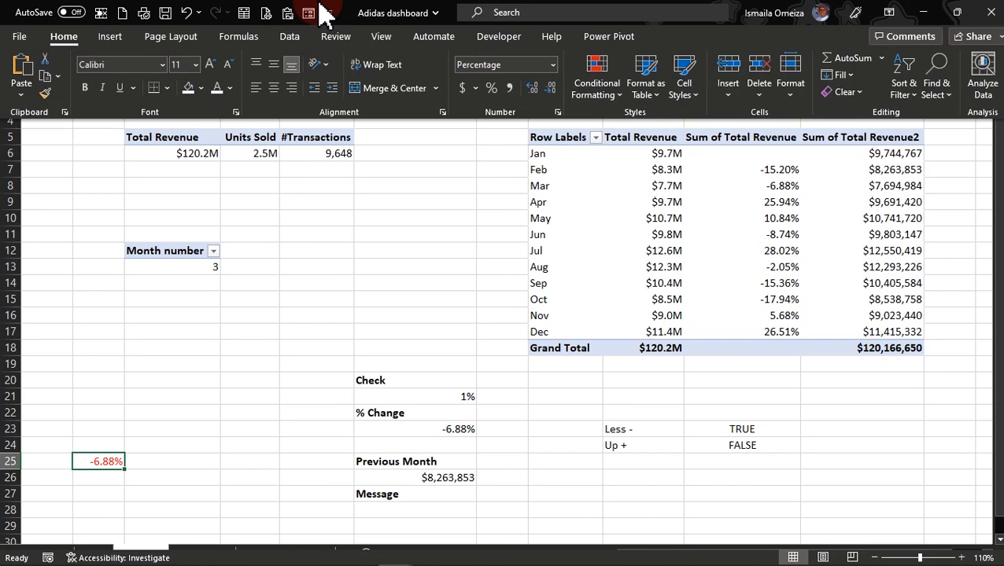
pyautogui.click(381, 38)
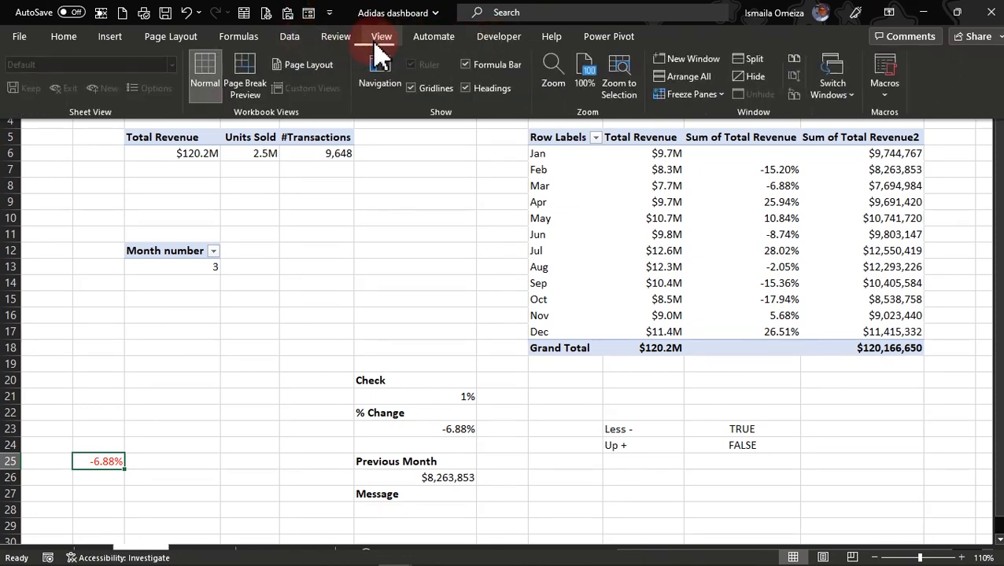
pyautogui.click(468, 88)
pyautogui.click(425, 91)
pyautogui.click(96, 442)
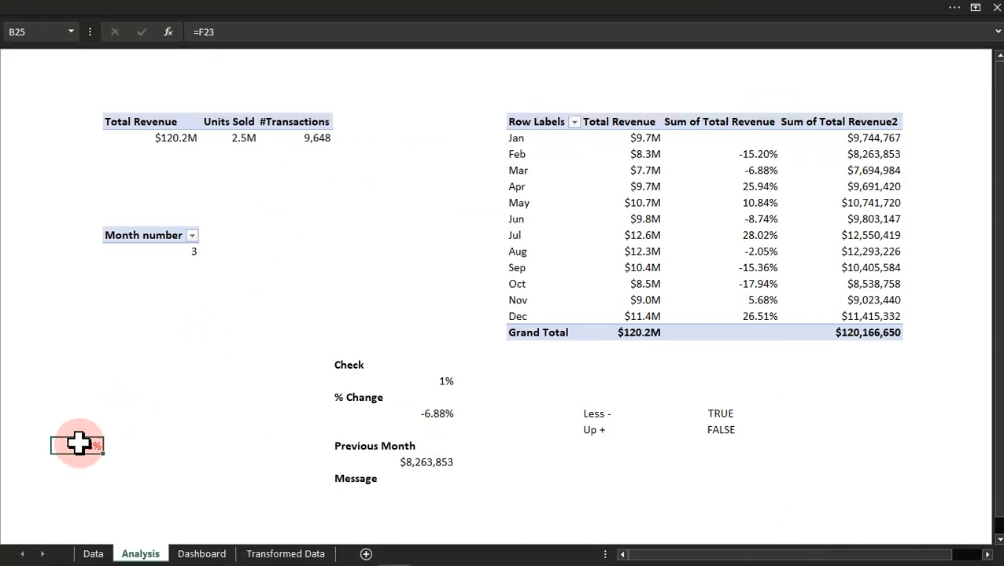
pyautogui.click(284, 4)
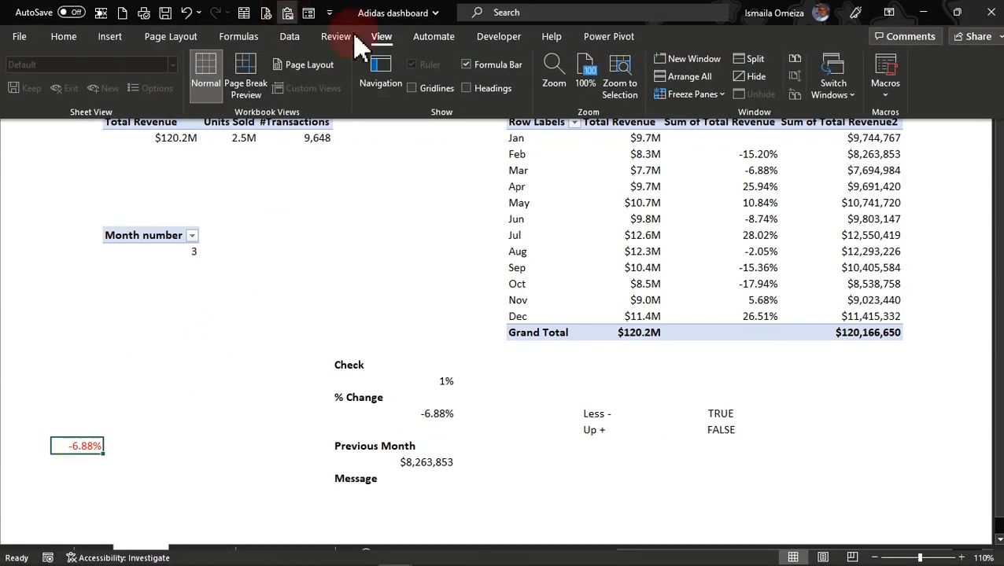
pyautogui.click(467, 88)
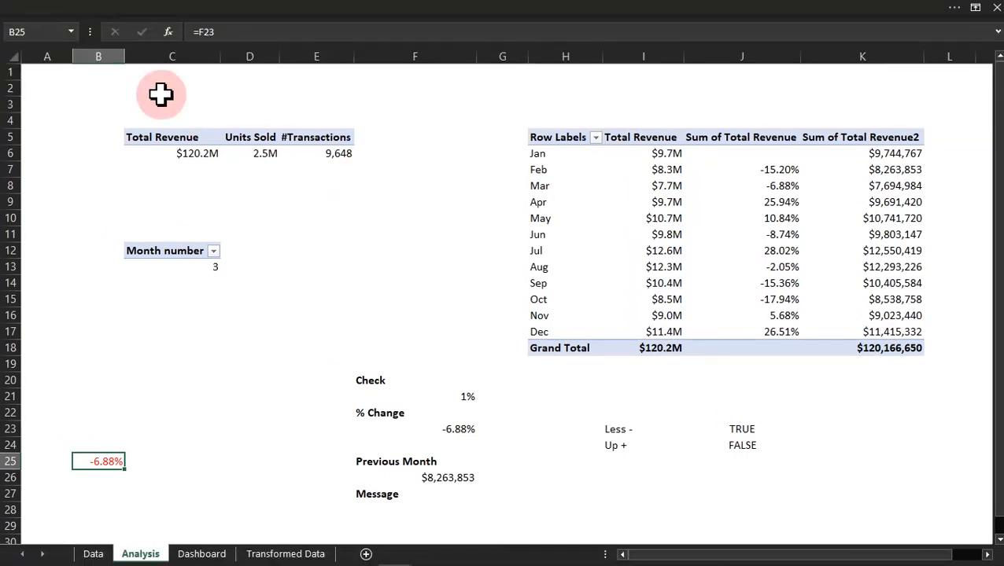
# Step: Slightly enlarge cell B25 through column B and row 25, and centre its value both ways at font size 14
pyautogui.moveTo(128, 55); pyautogui.dragTo(131, 54)
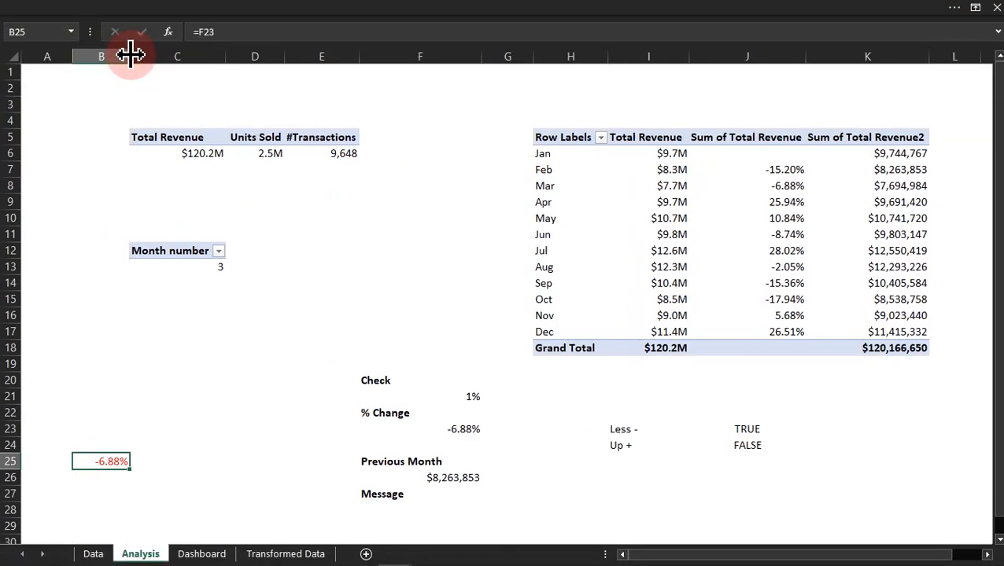
pyautogui.moveTo(8, 455)
pyautogui.mouseDown()
pyautogui.moveTo(8, 445)
pyautogui.moveTo(11, 467)
pyautogui.mouseUp()
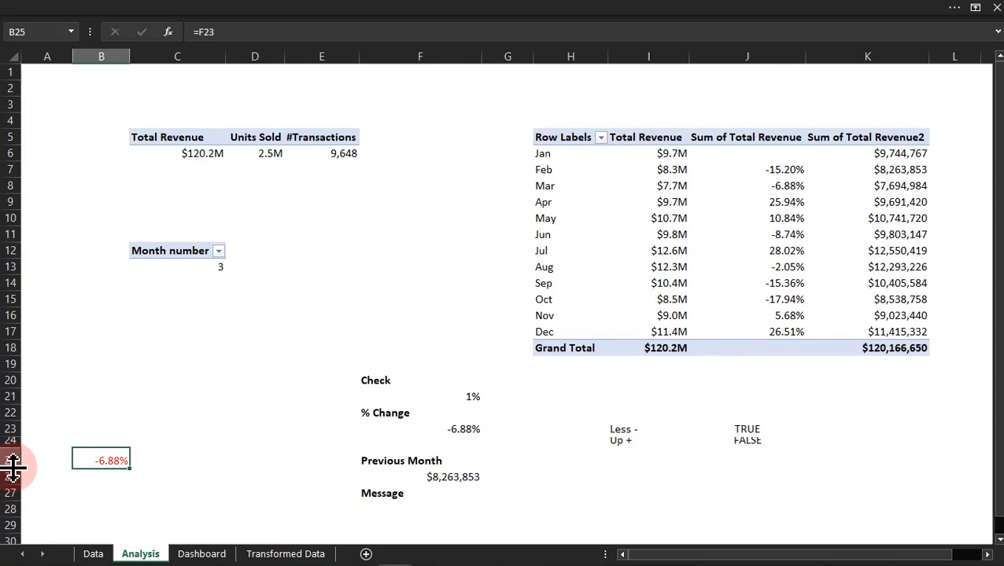
pyautogui.click(415, 15)
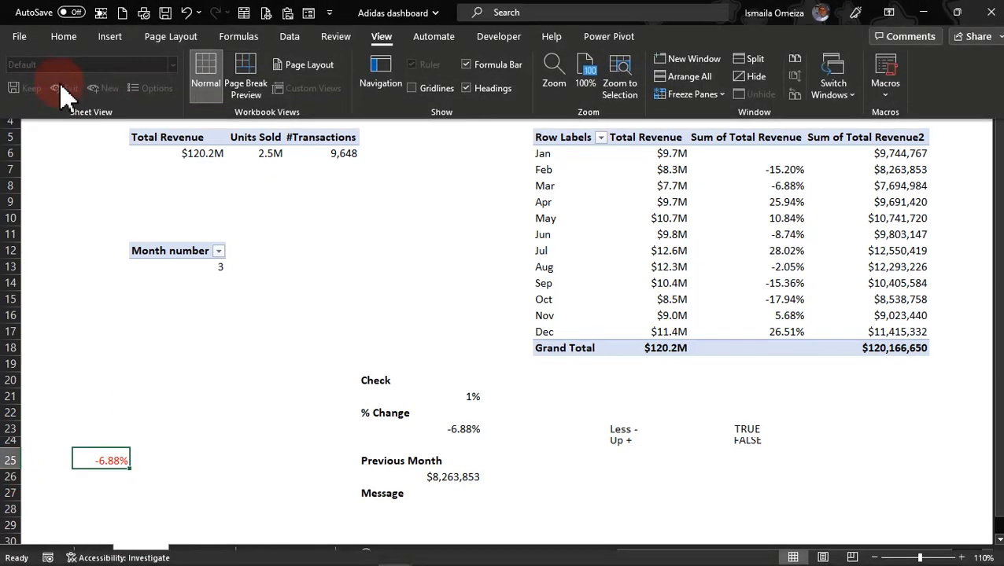
pyautogui.click(66, 37)
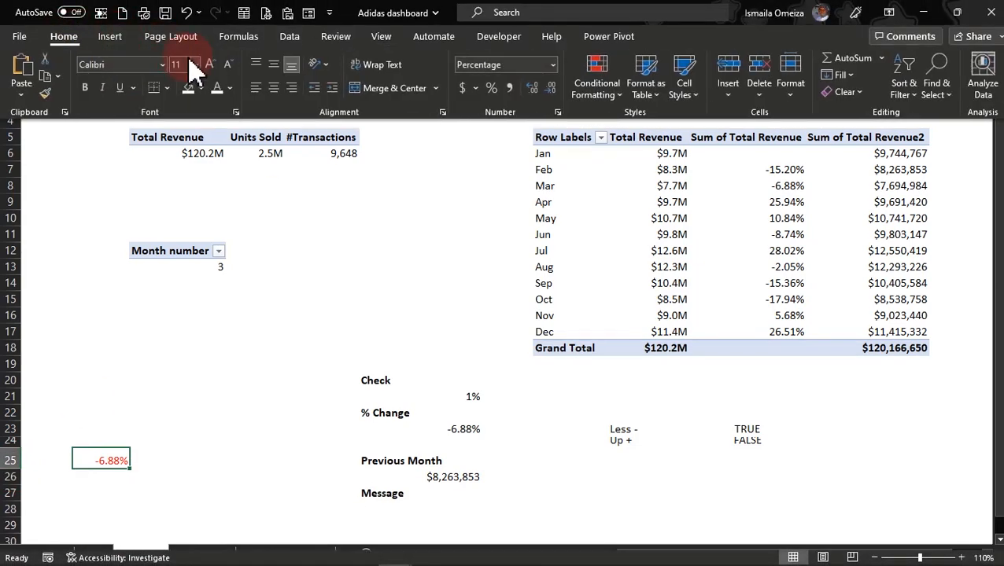
pyautogui.click(270, 64)
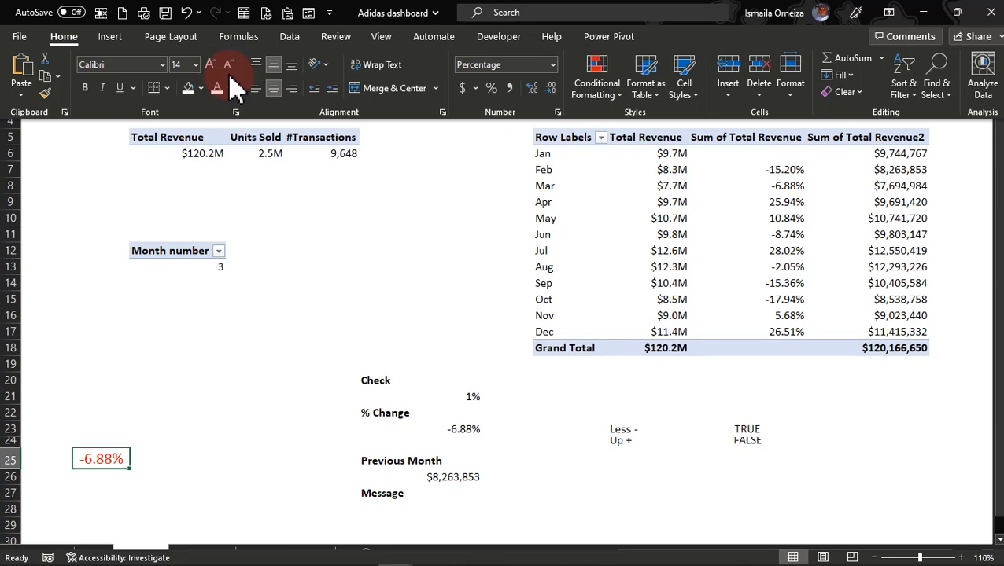
pyautogui.hotkey('ctrl', 'shift', 'F1')
pyautogui.click(167, 431)
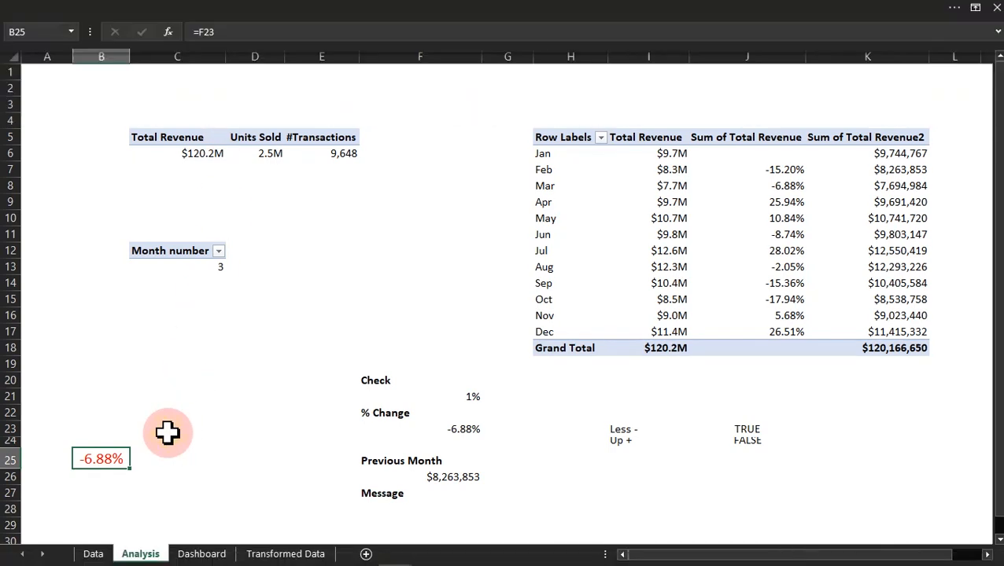
# Step: Copy B25 from the Analysis sheet and paste it onto the Dashboard sheet as a linked picture below the Total Revenue card
pyautogui.click(112, 460)
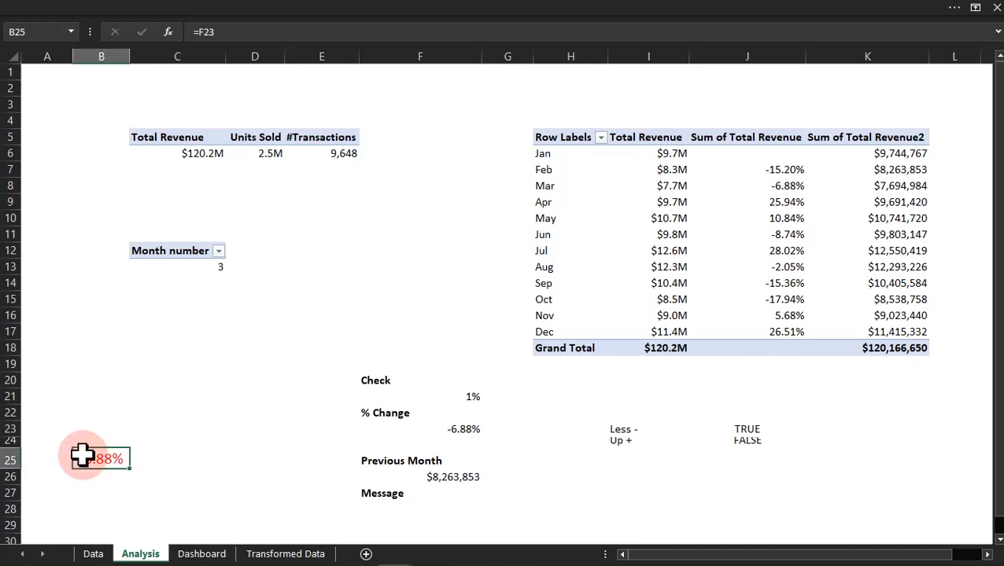
pyautogui.click(158, 4)
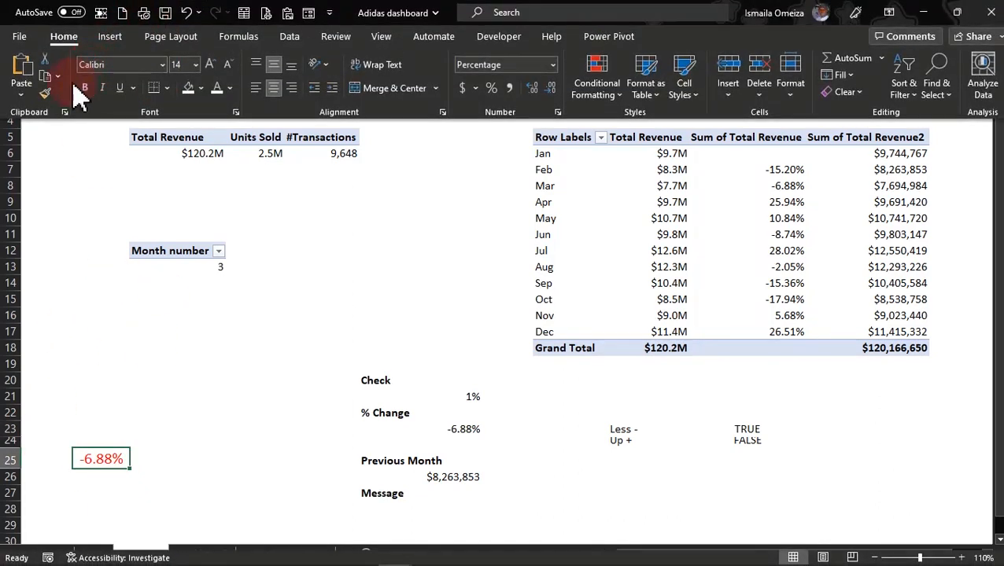
pyautogui.click(152, 355)
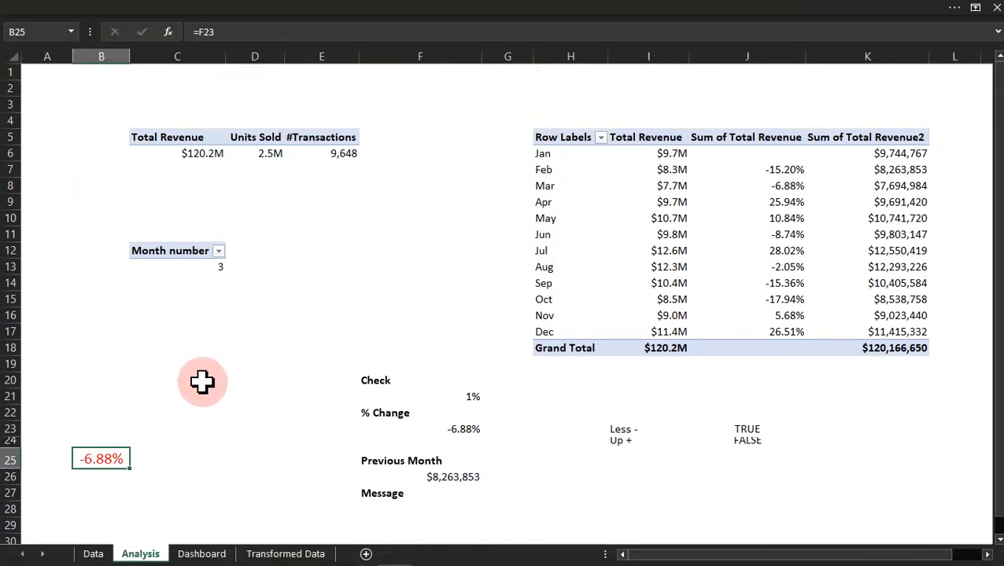
pyautogui.click(203, 553)
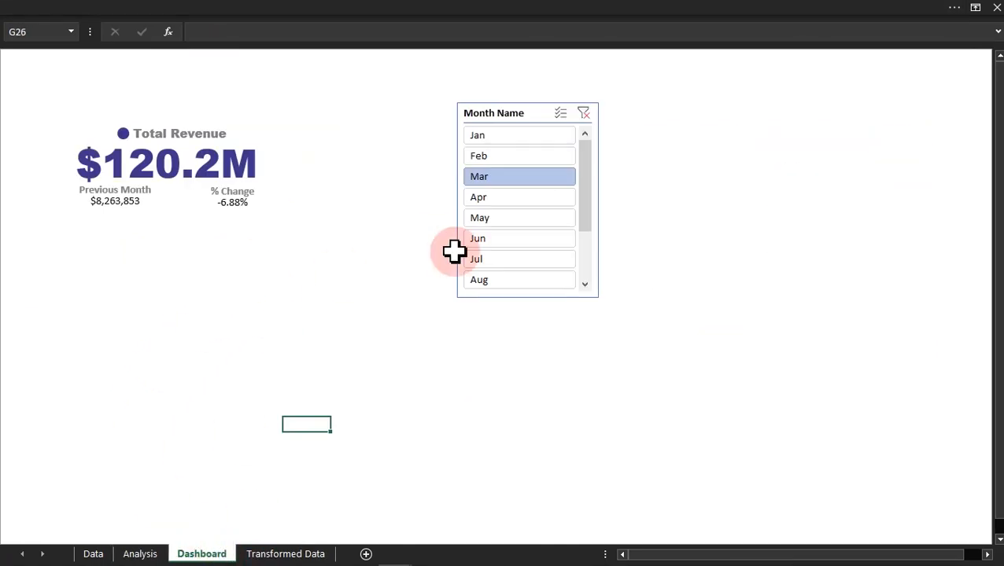
pyautogui.click(558, 14)
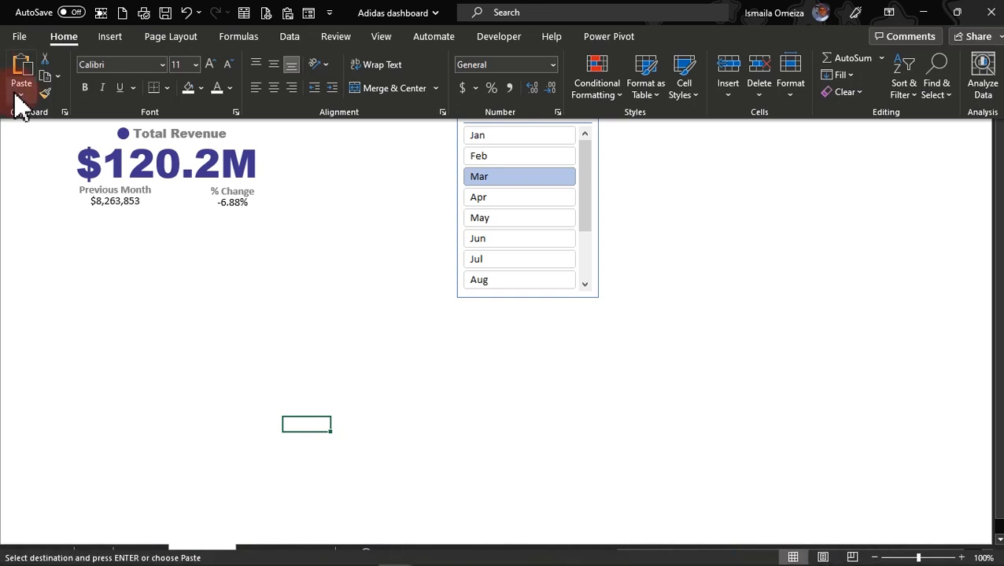
pyautogui.click(21, 98)
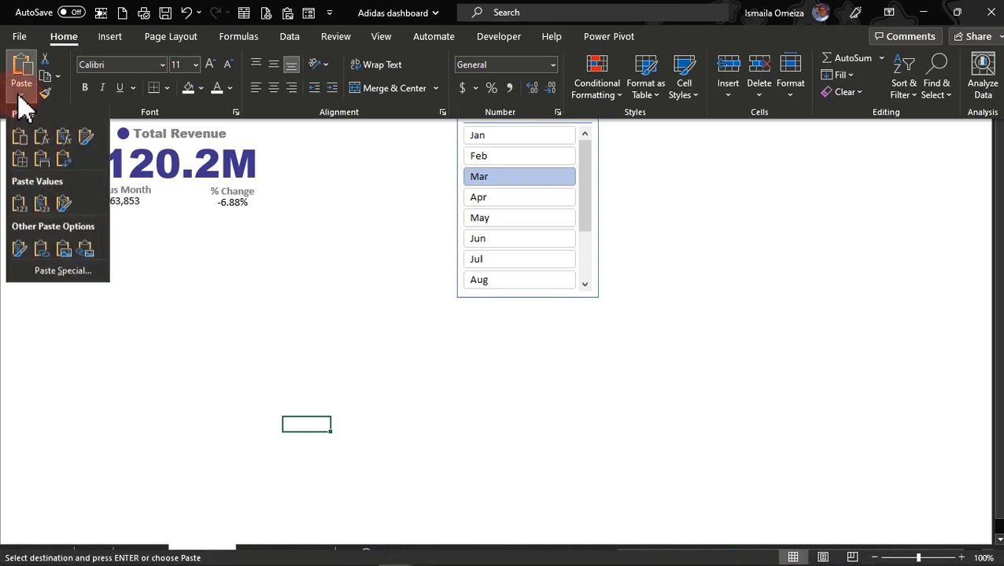
pyautogui.click(83, 253)
pyautogui.click(326, 467)
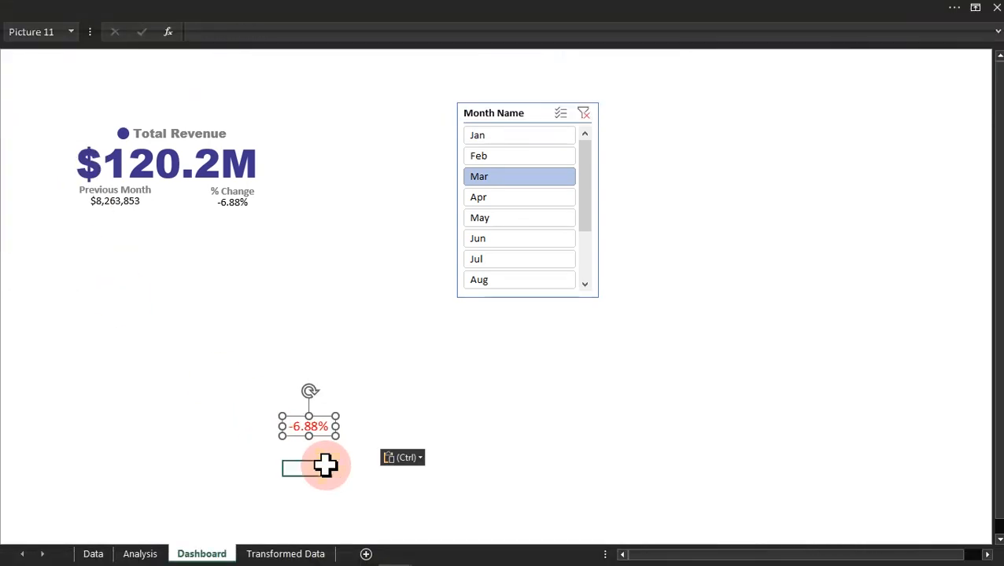
pyautogui.click(315, 426)
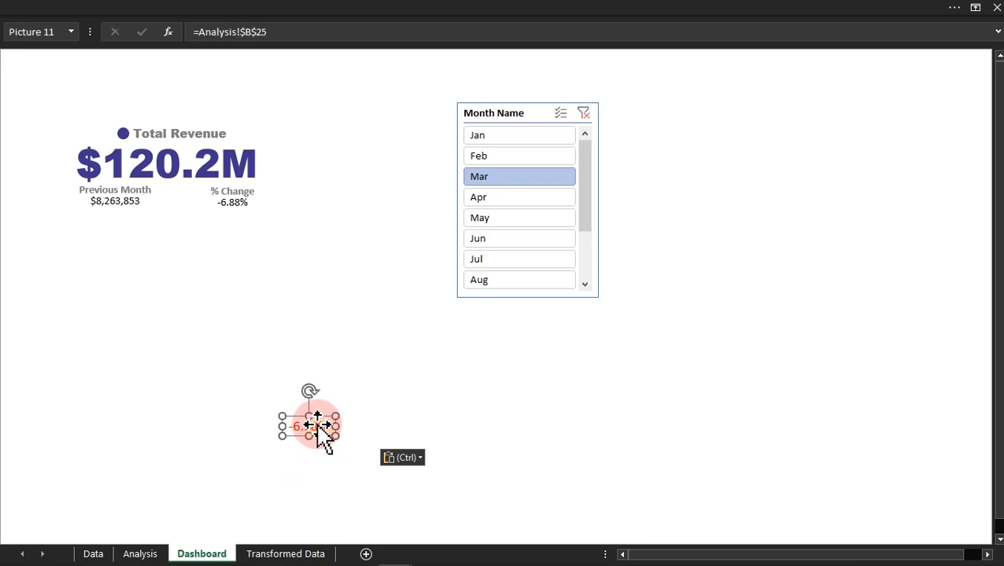
# Step: Move the black % Change text box off the Total Revenue card into the empty area below the slicer
pyautogui.click(334, 466)
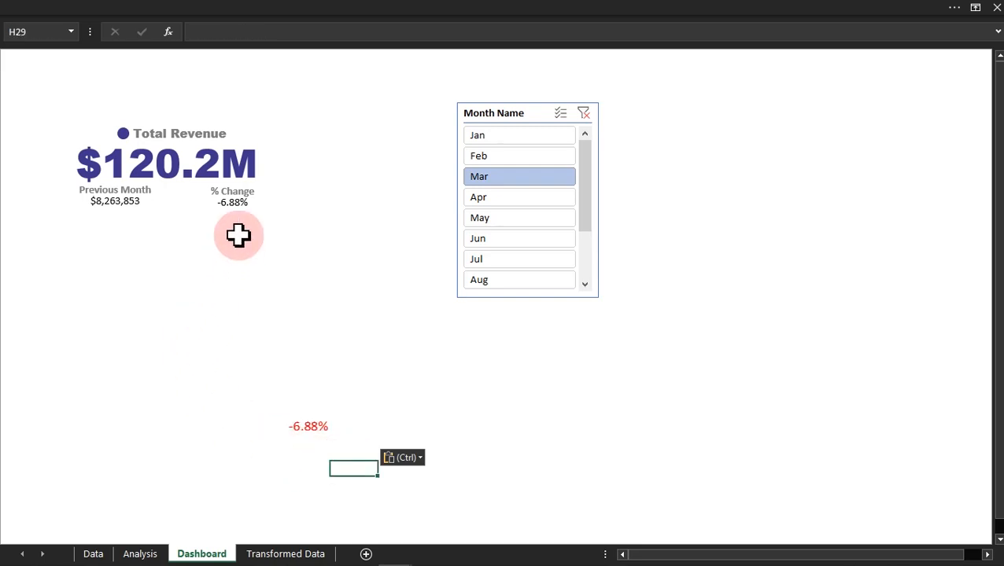
pyautogui.click(236, 205)
pyautogui.moveTo(236, 205); pyautogui.dragTo(423, 386)
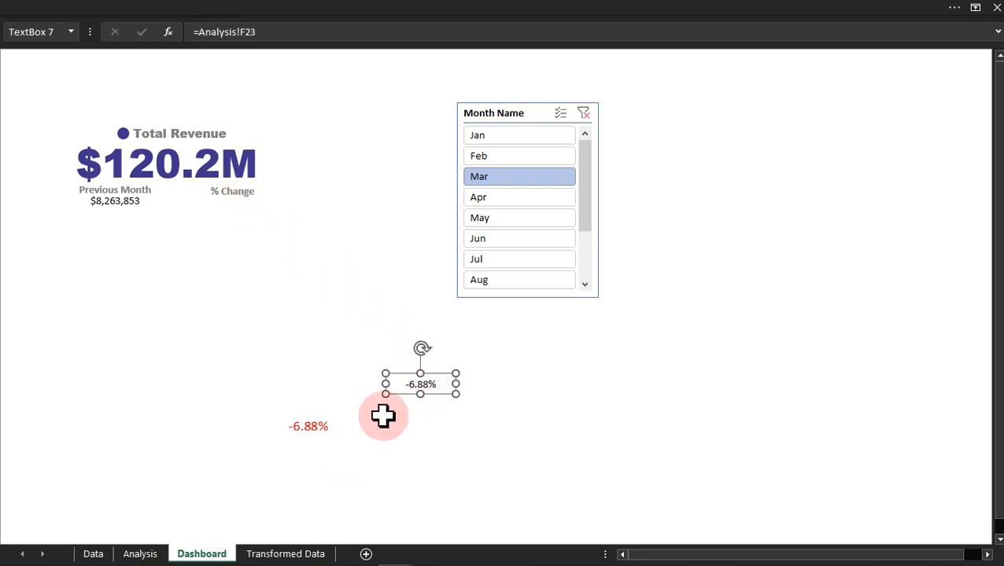
# Step: Follow the linked % change picture to its source cell B25 on the Analysis sheet and return to the Dashboard sheet
pyautogui.click(321, 431)
pyautogui.doubleClick(322, 433)
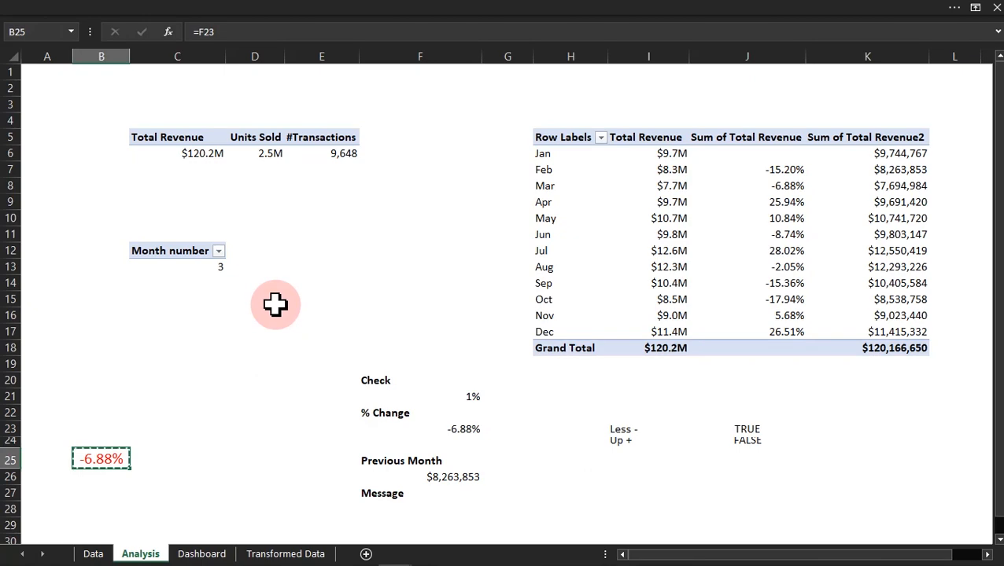
pyautogui.click(202, 553)
pyautogui.click(318, 431)
pyautogui.doubleClick(318, 430)
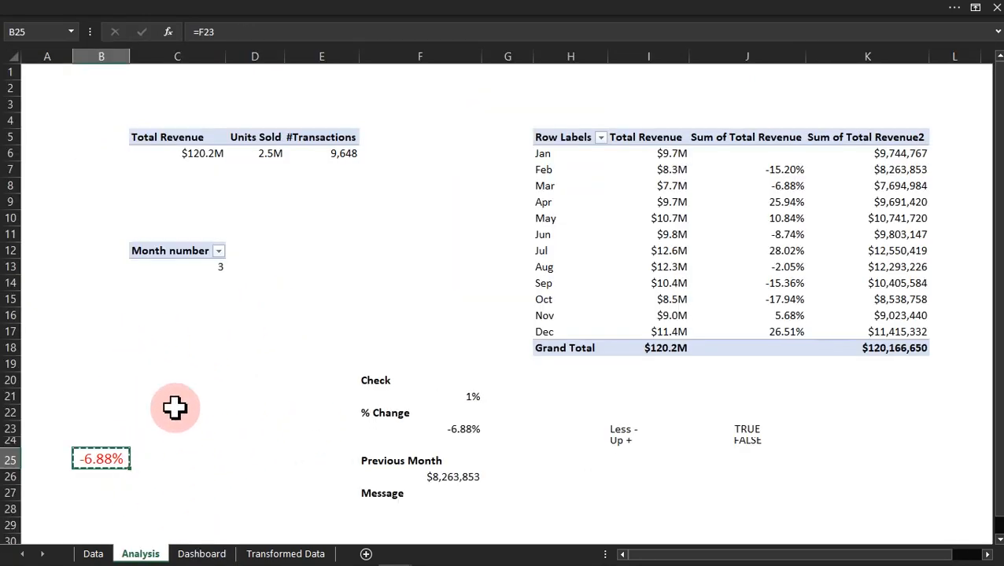
pyautogui.click(206, 554)
# Step: Place the linked % change picture directly beneath the % Change label on the Total Revenue card
pyautogui.click(258, 429)
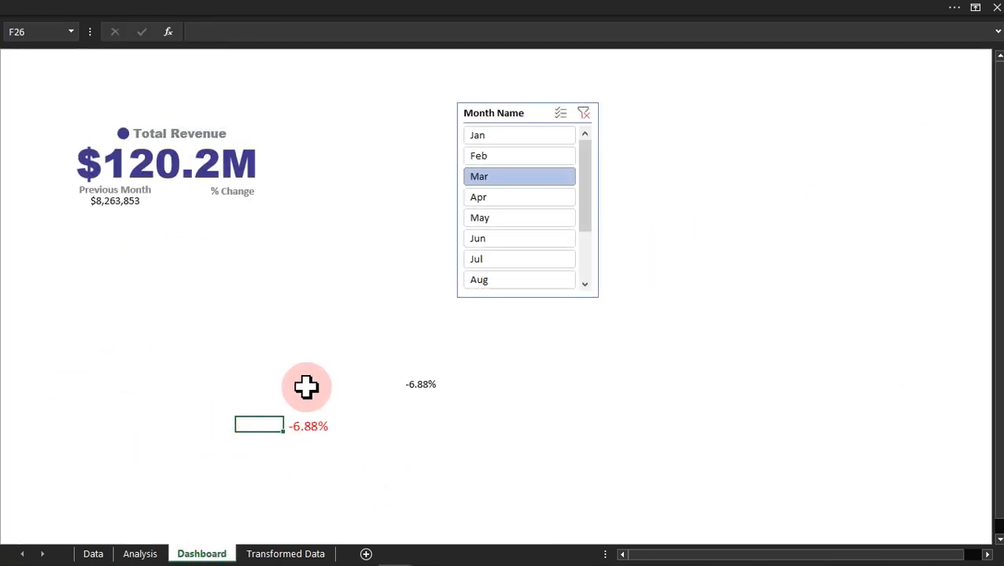
pyautogui.click(304, 425)
pyautogui.moveTo(305, 425); pyautogui.dragTo(232, 204)
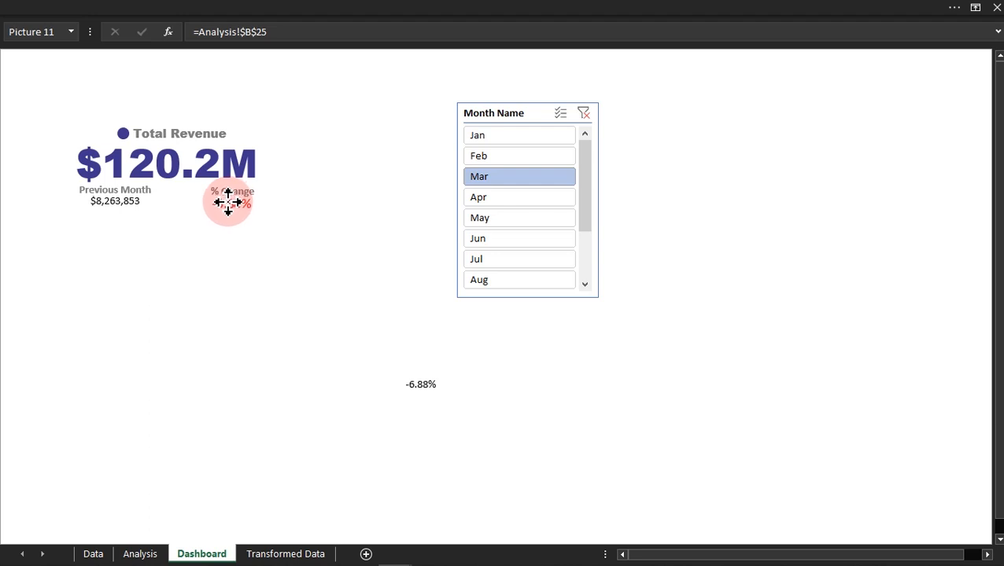
pyautogui.click(258, 469)
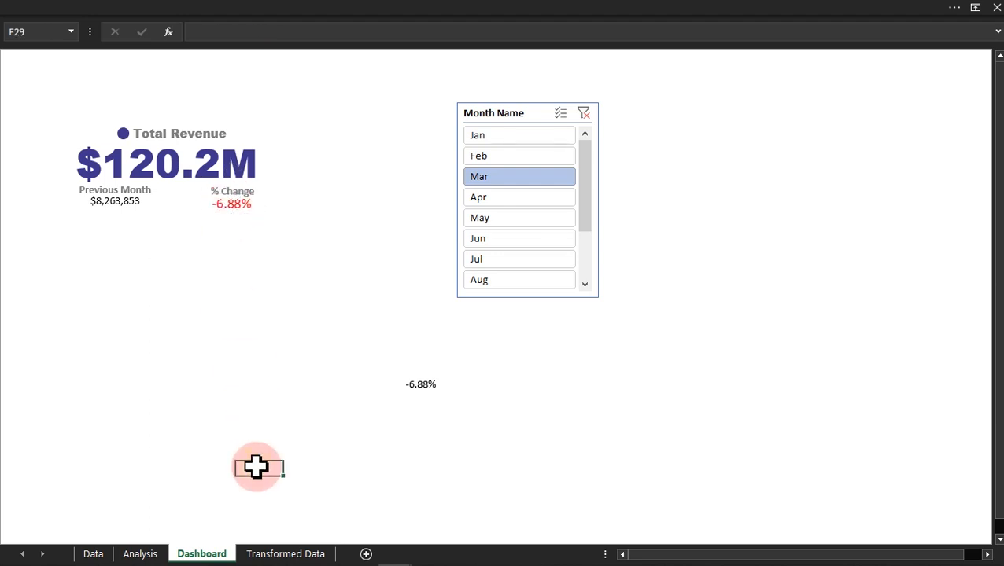
# Step: Switch the Month Name slicer through Apr, May, Jun and Jul and back to May, checking the linked picture's colour
pyautogui.click(511, 202)
pyautogui.click(512, 220)
pyautogui.click(511, 240)
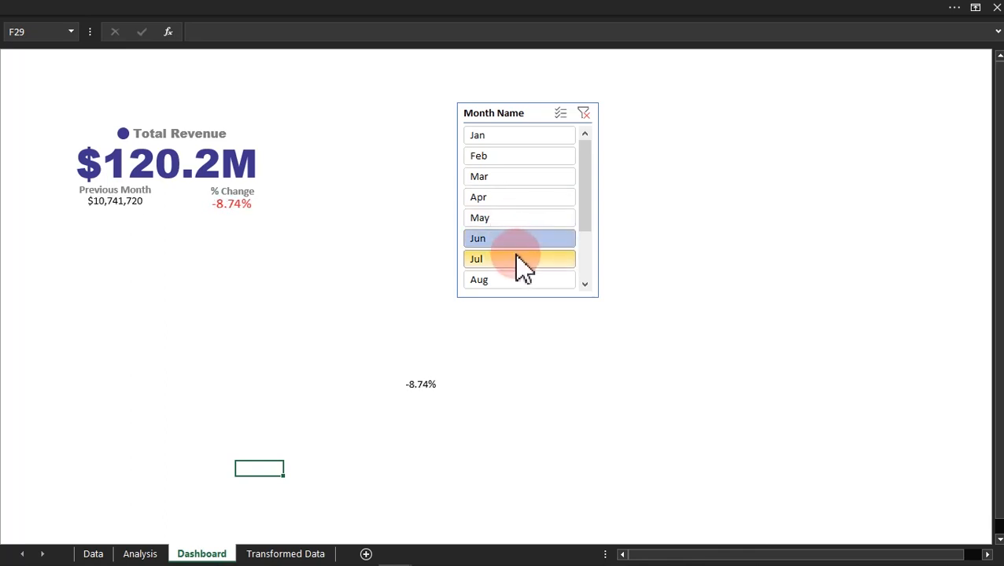
pyautogui.click(519, 261)
pyautogui.click(519, 240)
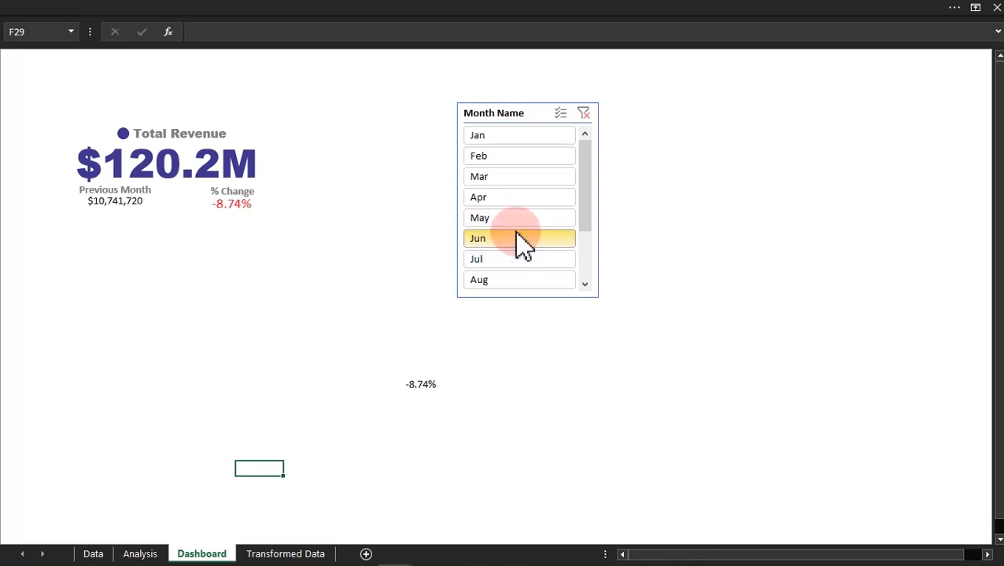
pyautogui.click(506, 214)
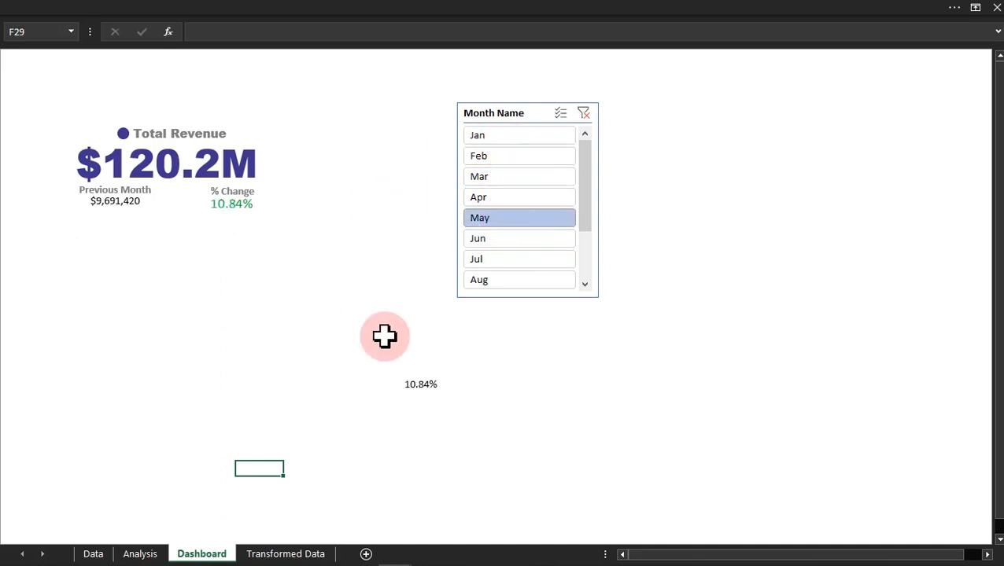
# Step: Move the leftover black % Change text box closer to the card and check B25's font size on the Analysis sheet
pyautogui.click(423, 393)
pyautogui.moveTo(425, 399); pyautogui.dragTo(245, 340)
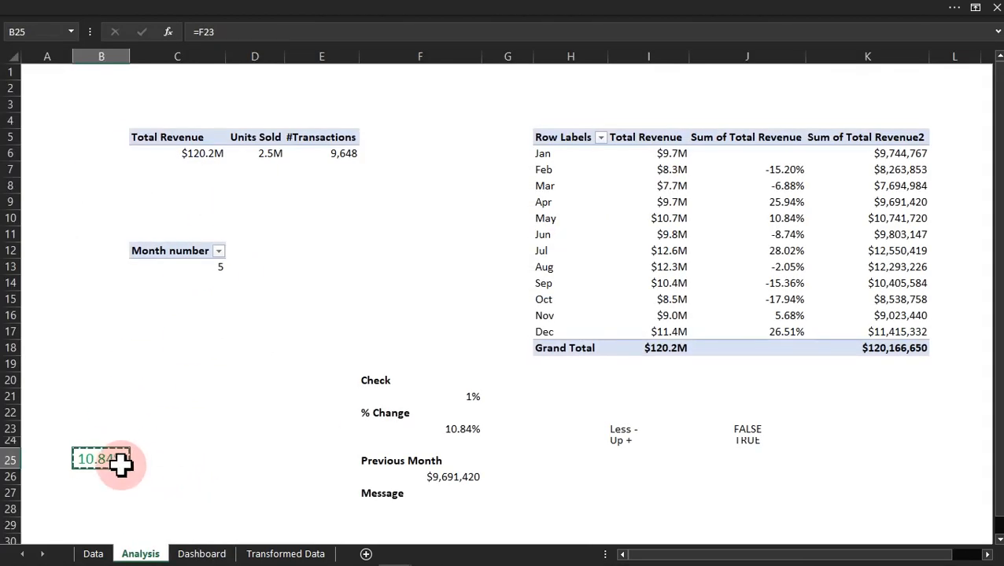
pyautogui.click(349, 11)
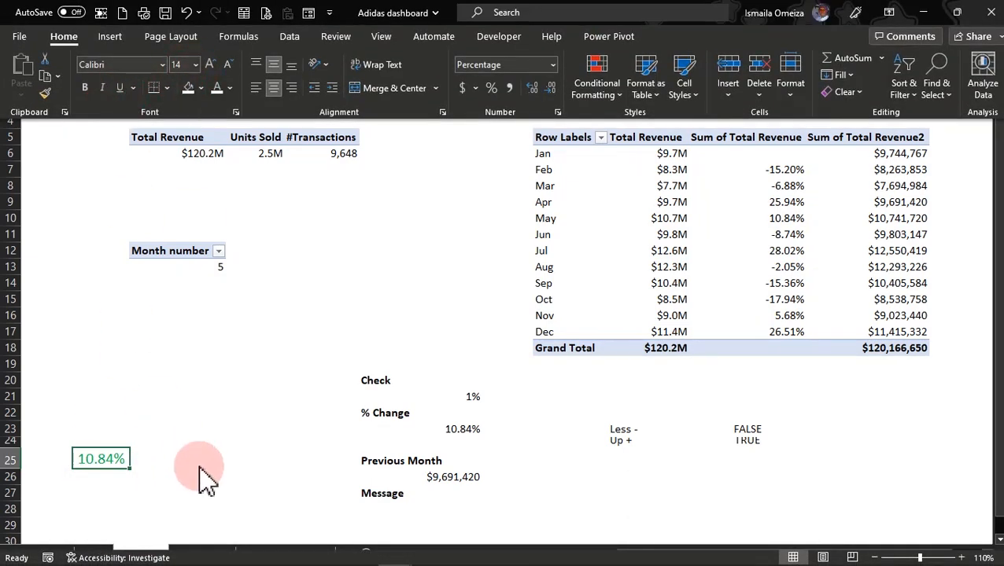
pyautogui.click(129, 514)
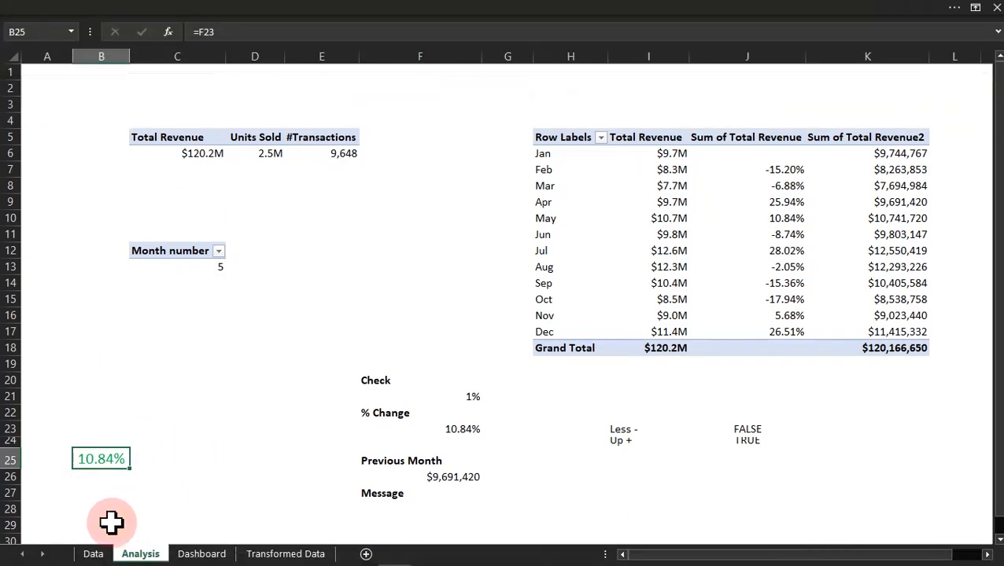
# Step: Set the Previous Month value on the Dashboard sheet to font size 14 and widen its text box slightly
pyautogui.click(192, 554)
pyautogui.click(115, 206)
pyautogui.click(126, 14)
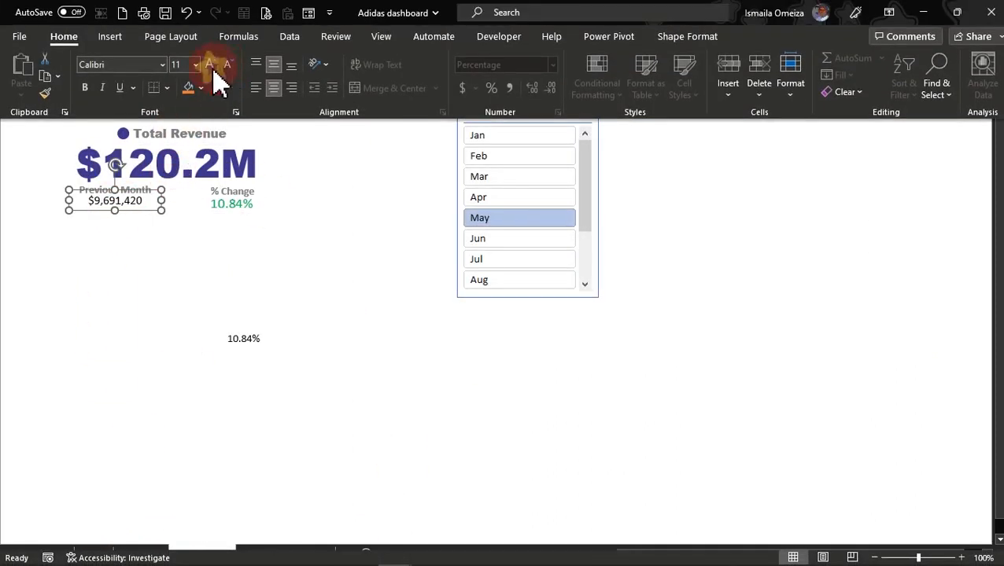
pyautogui.click(144, 208)
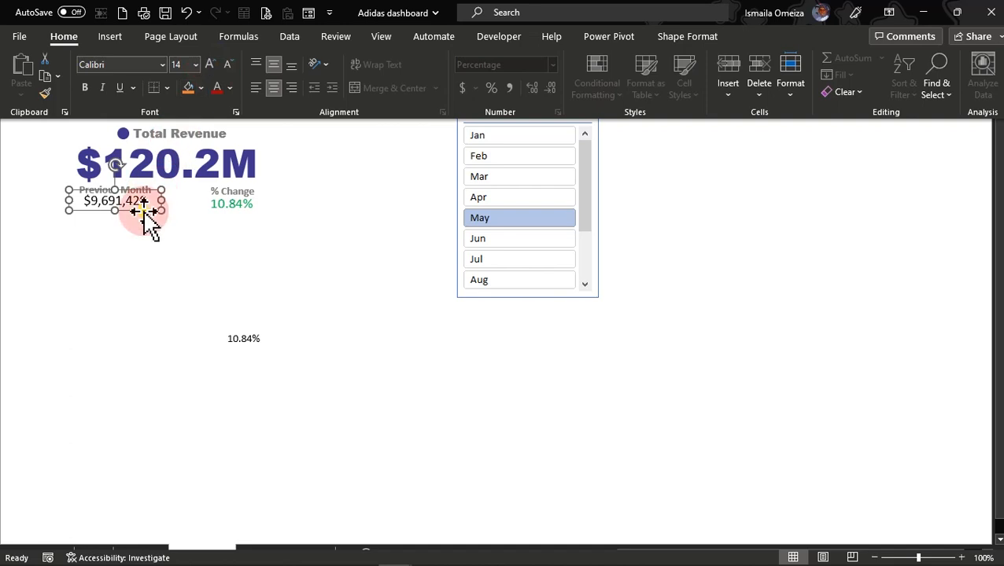
pyautogui.click(157, 207)
pyautogui.moveTo(161, 200); pyautogui.dragTo(165, 202)
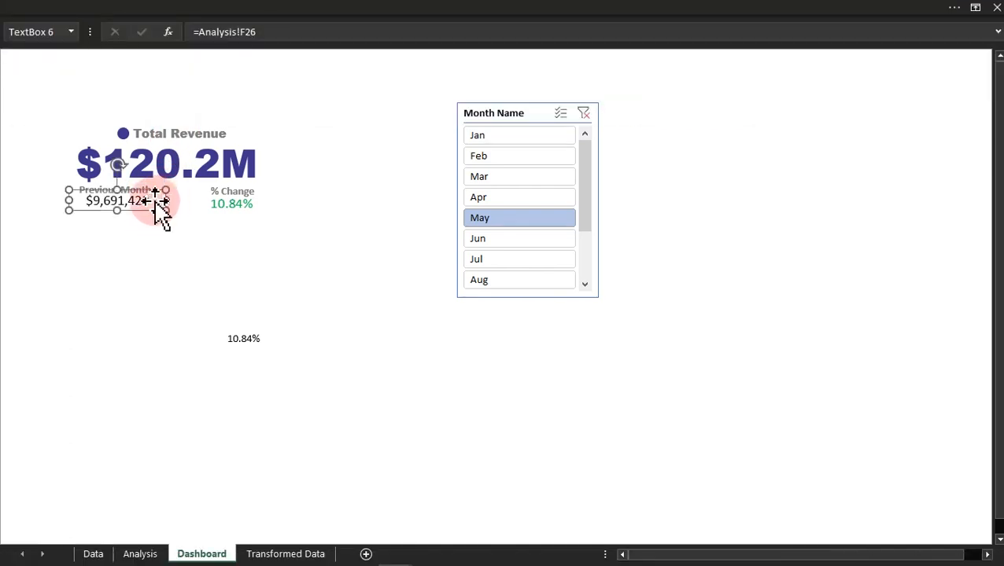
pyautogui.click(73, 201)
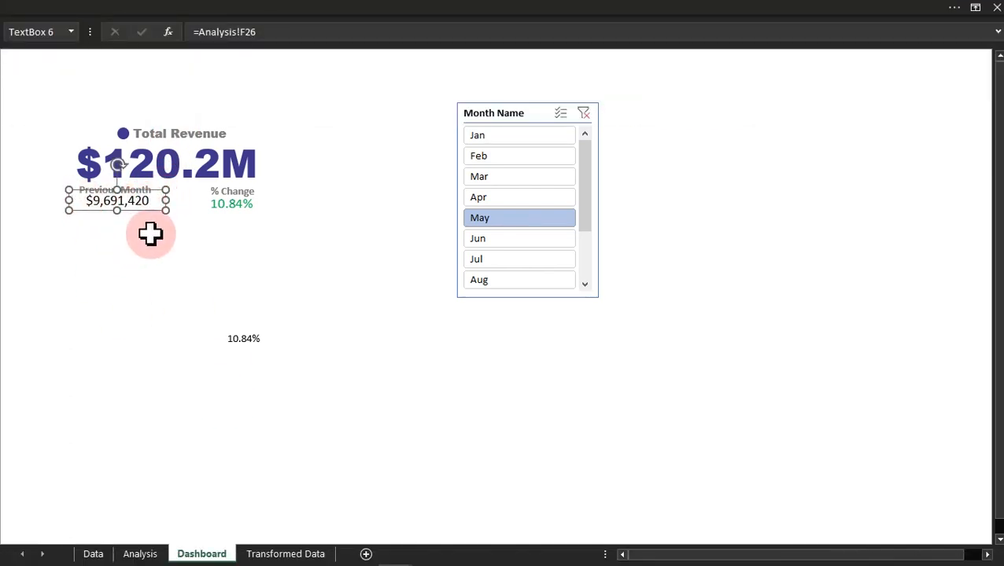
# Step: Colour the Previous Month value Black, Text 1, Lighter 25%, and delete the leftover black % Change text box
pyautogui.click(224, 9)
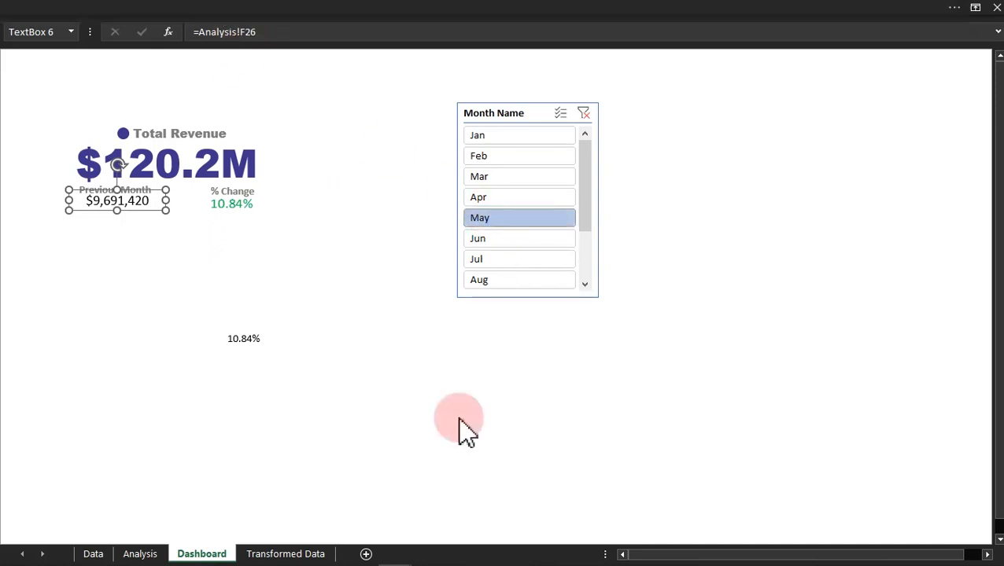
pyautogui.click(229, 87)
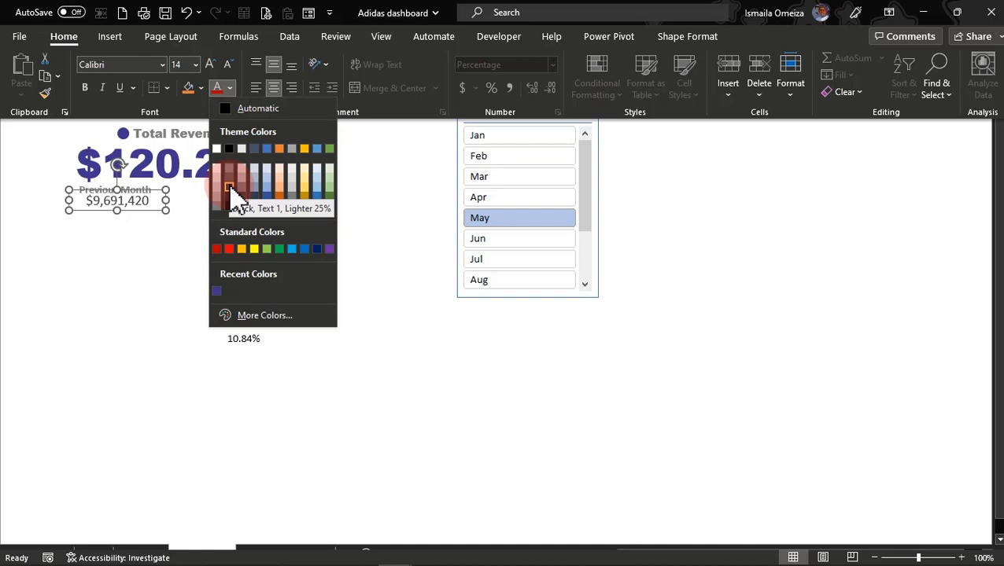
pyautogui.click(229, 190)
pyautogui.click(263, 290)
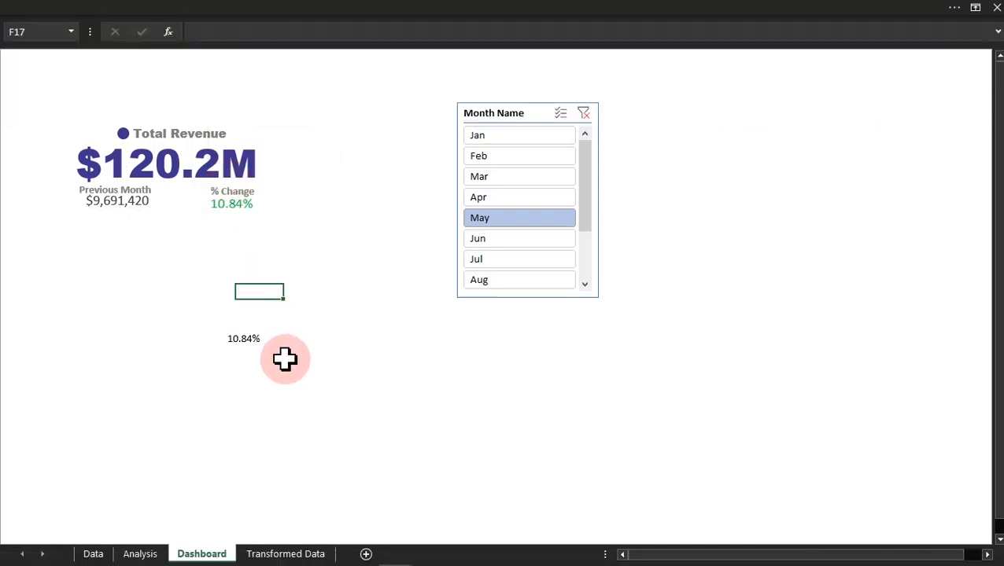
pyautogui.click(251, 343)
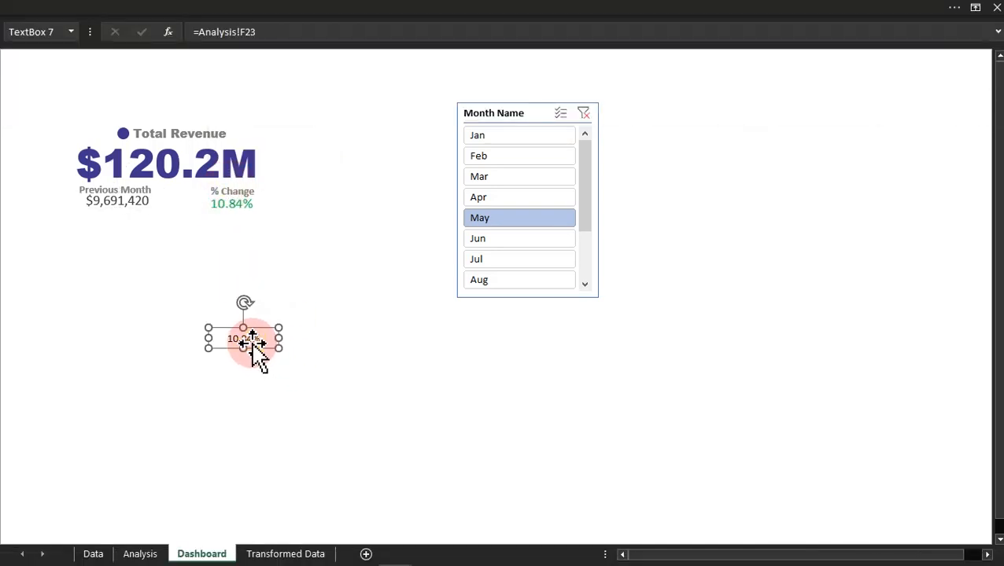
pyautogui.press('Escape')
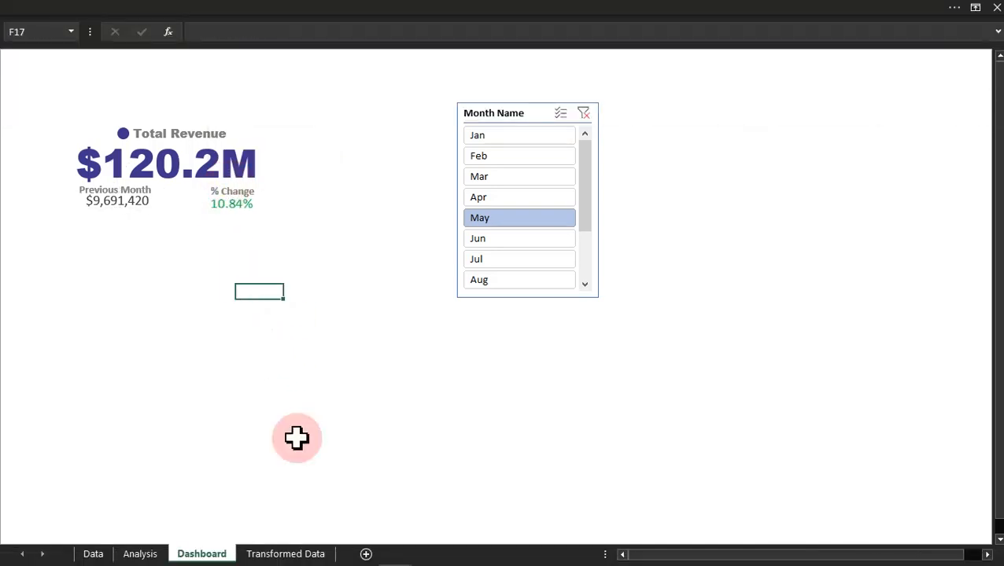
# Step: Switch the Month Name slicer to Jan and Feb, and compare the card's % change for Feb with B25 on the Analysis sheet
pyautogui.click(504, 136)
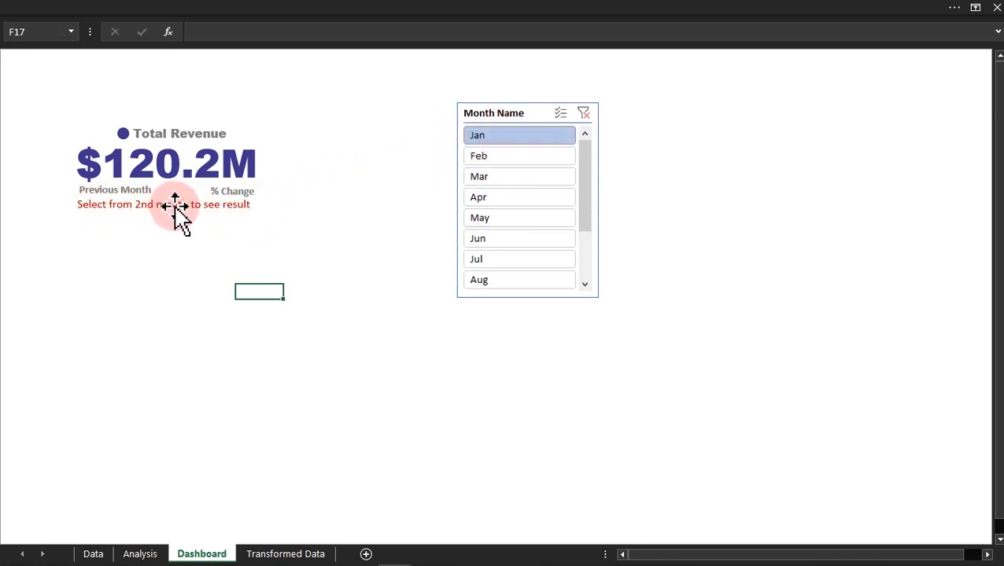
pyautogui.click(495, 157)
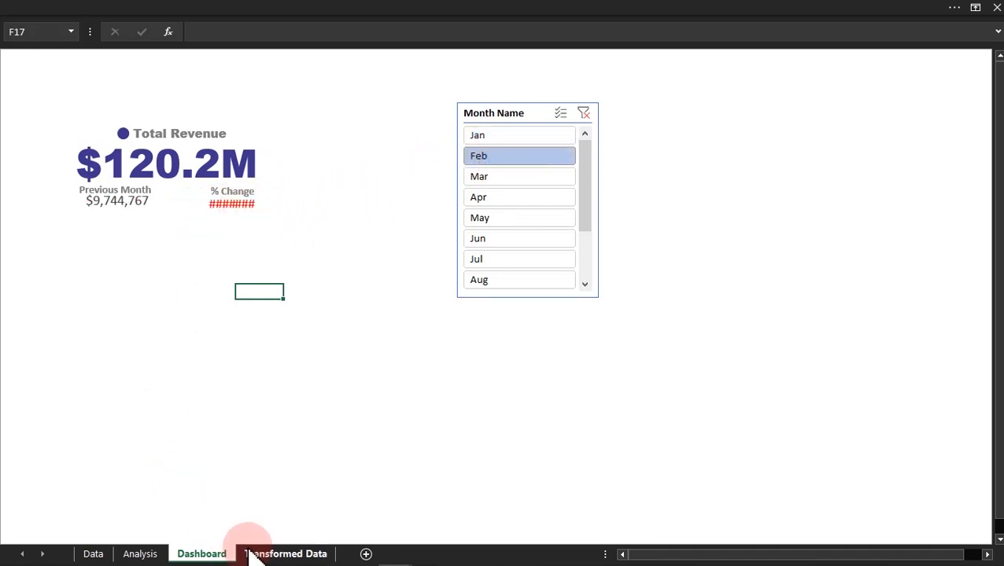
pyautogui.click(140, 554)
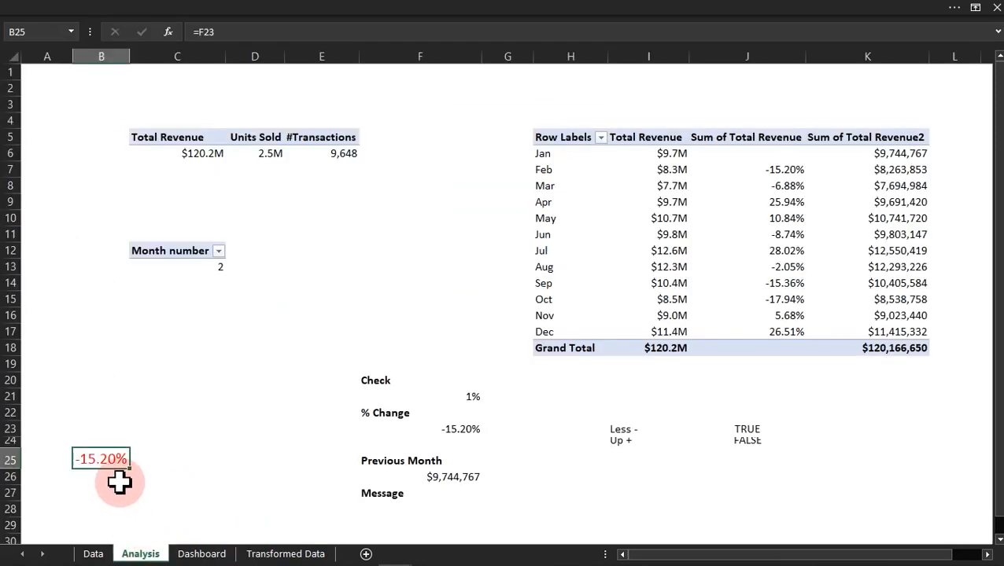
pyautogui.click(203, 554)
# Step: Widen column B slightly on the Analysis sheet, and realign the linked picture beneath the Dashboard card's % Change label
pyautogui.click(137, 554)
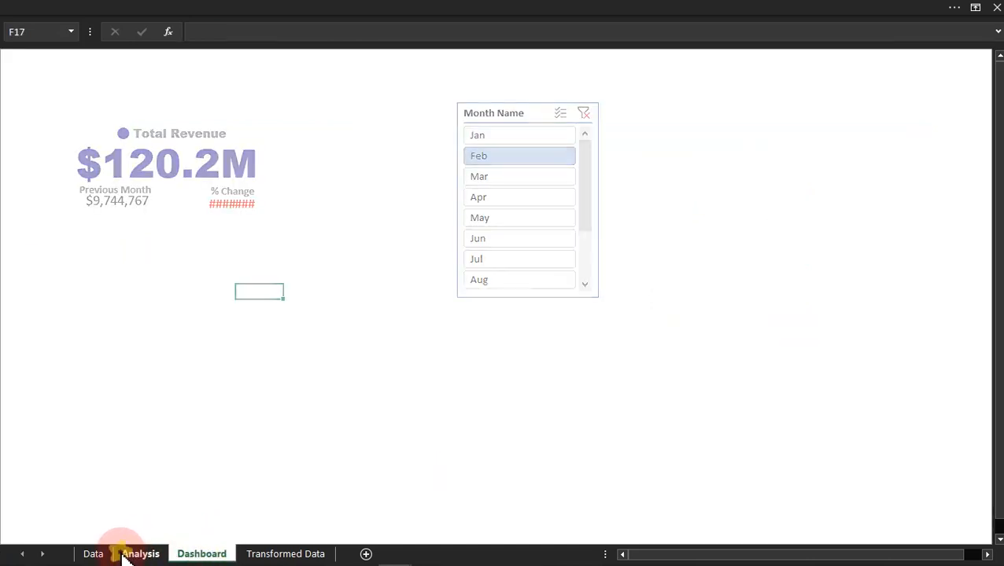
pyautogui.moveTo(130, 56); pyautogui.dragTo(70, 58)
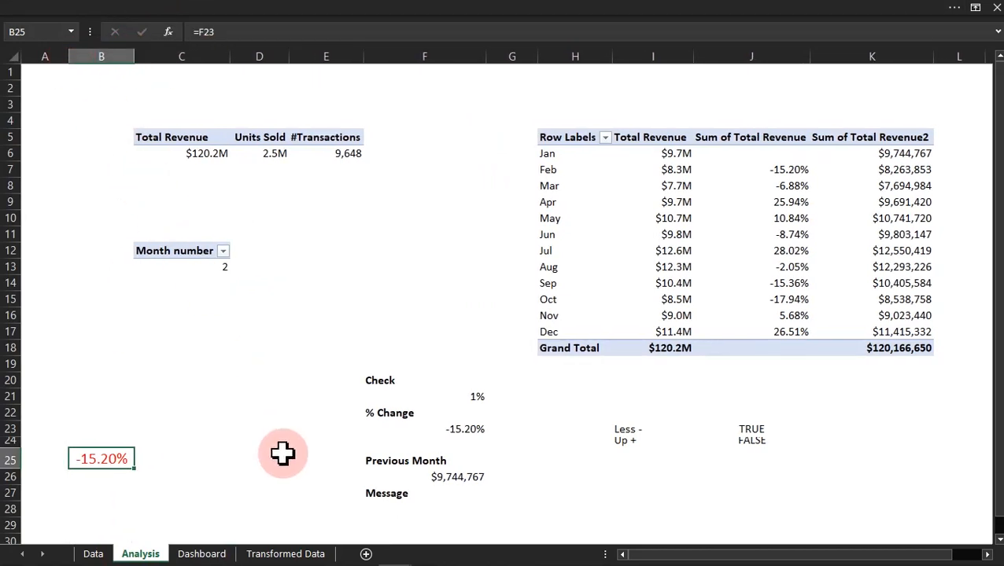
pyautogui.click(204, 554)
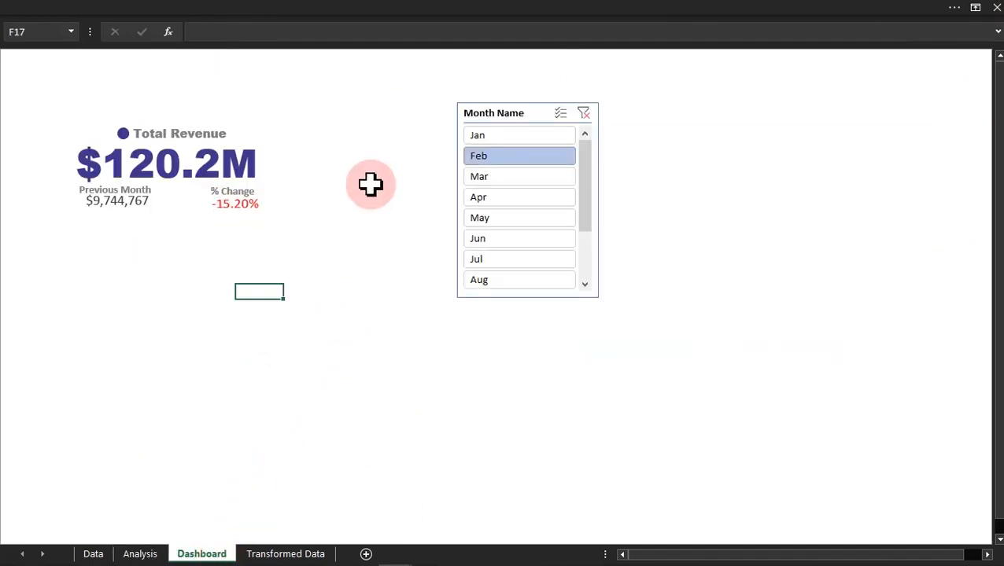
pyautogui.click(246, 202)
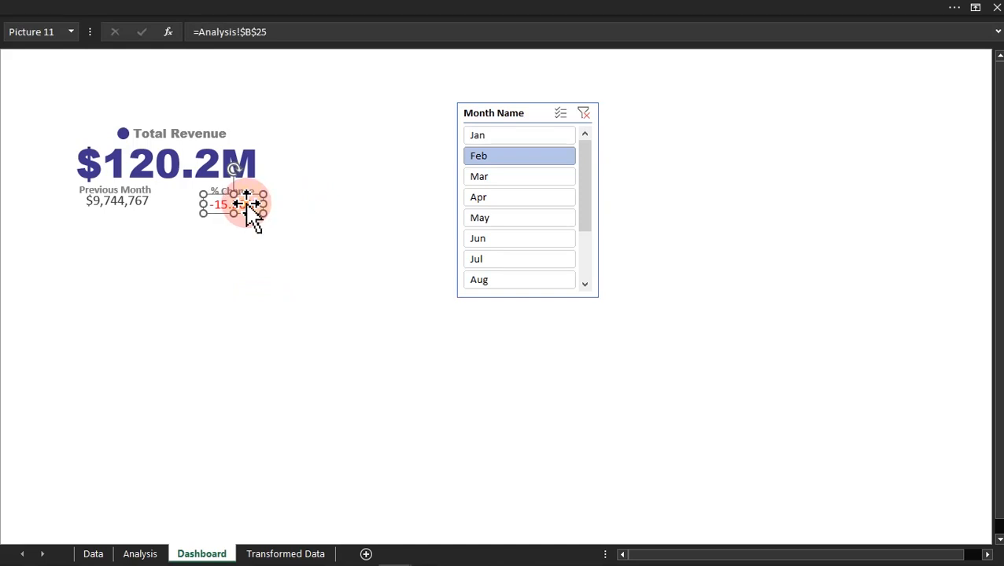
pyautogui.click(336, 380)
# Step: Test the card with the Month Name slicer on May, Jul and Aug, with its filter cleared, and on Jan, Feb and Mar
pyautogui.click(519, 218)
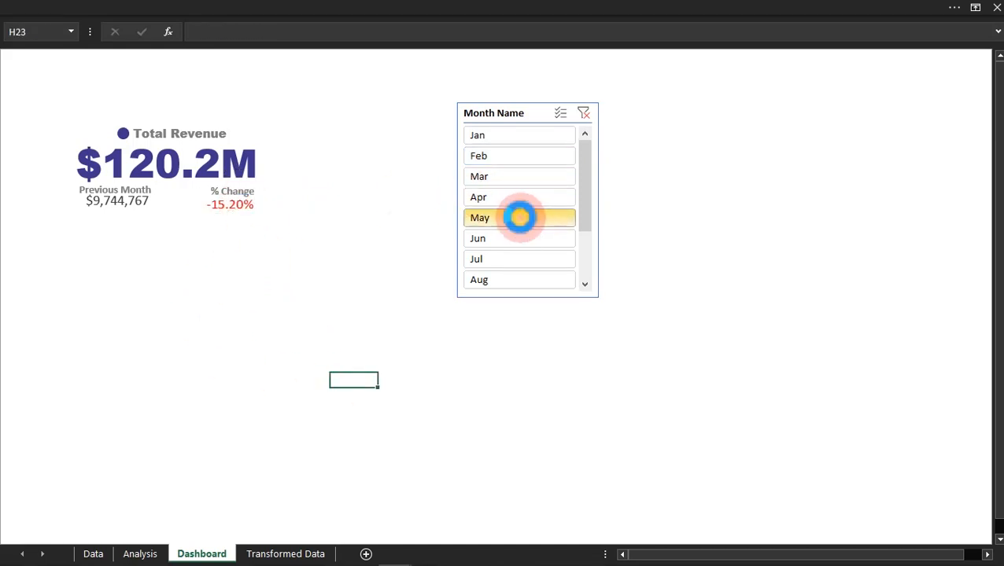
pyautogui.click(511, 260)
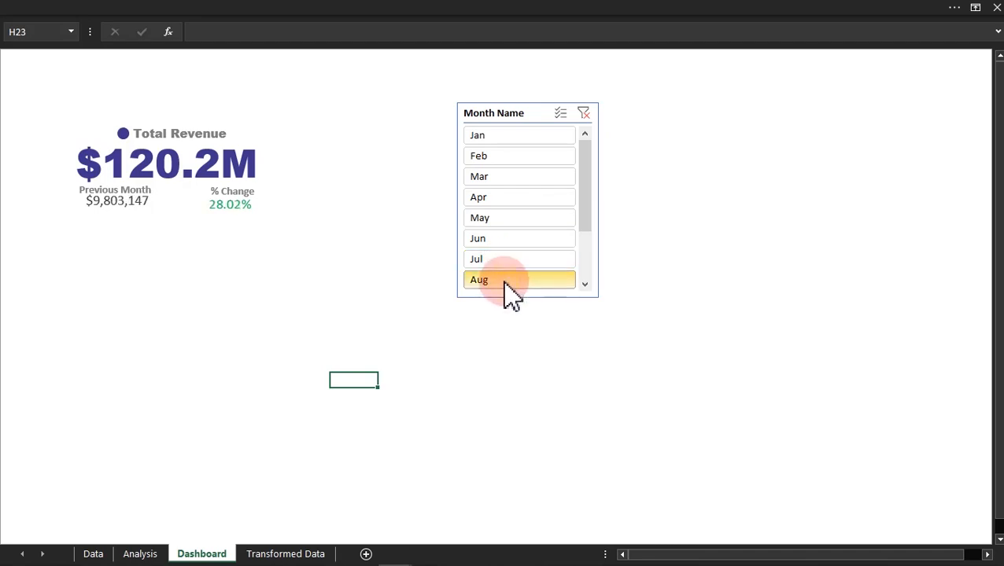
pyautogui.click(506, 282)
pyautogui.click(583, 114)
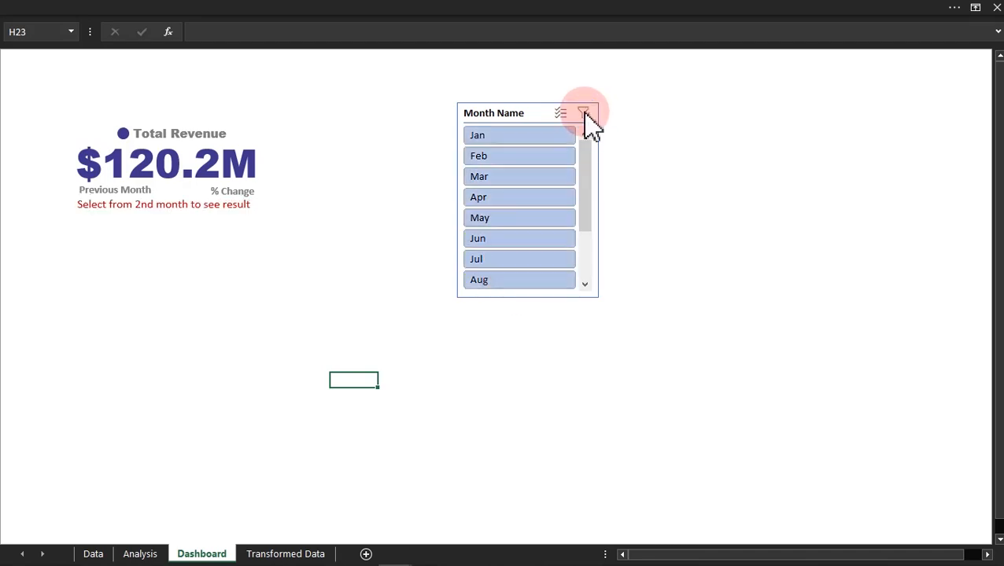
pyautogui.click(523, 137)
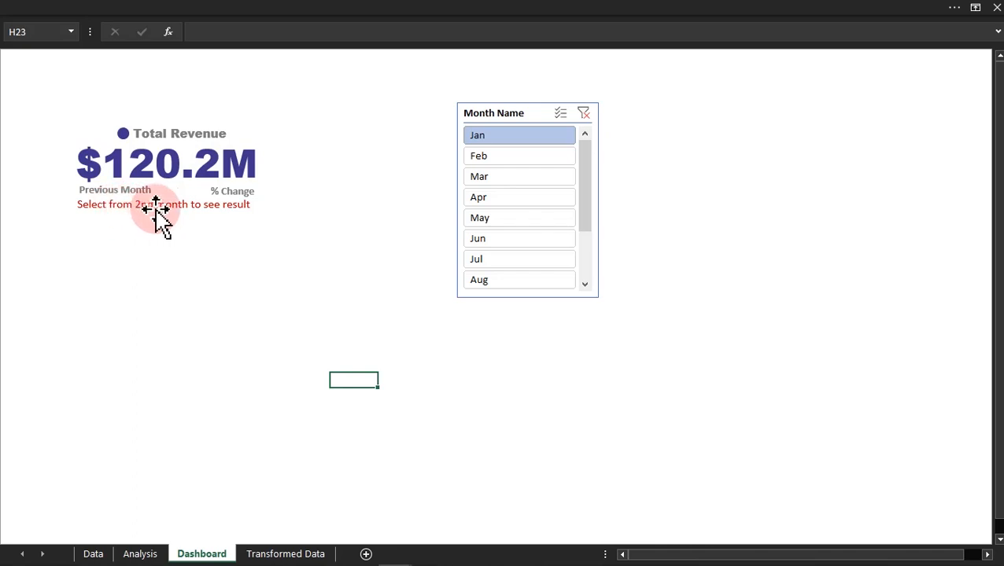
pyautogui.click(519, 158)
pyautogui.click(509, 178)
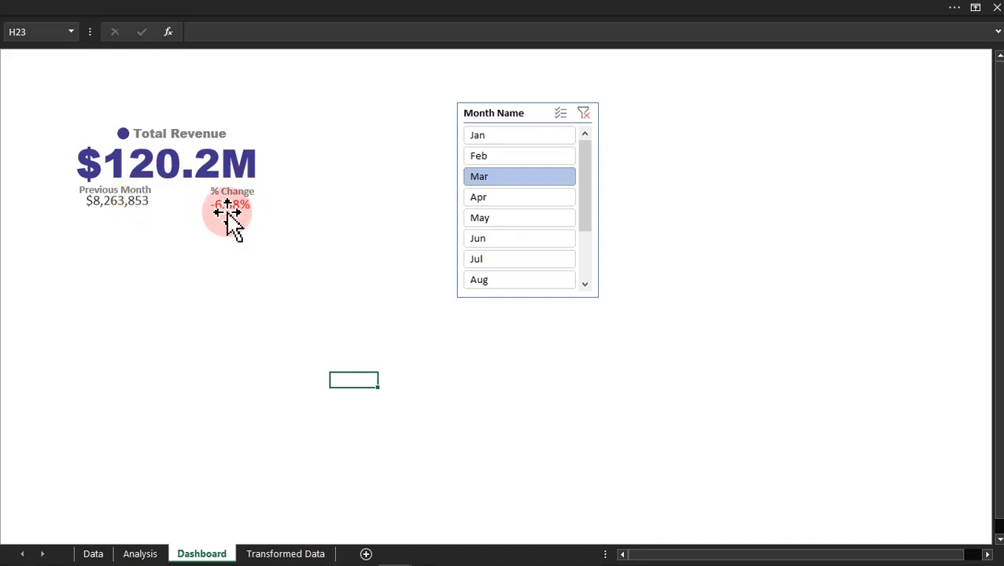
pyautogui.click(383, 349)
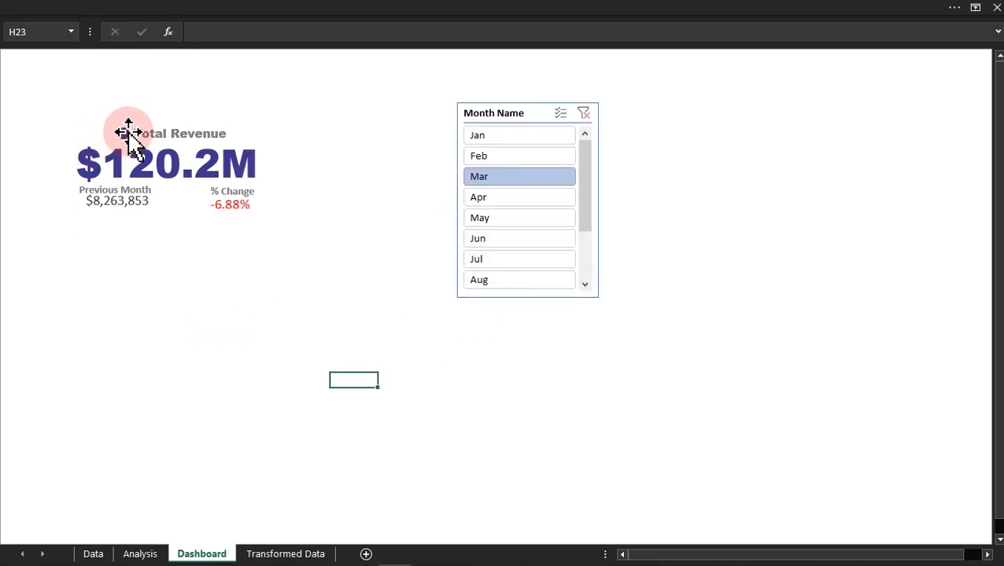
# Step: Duplicate the Total Revenue heading together with its purple dot, and place the copy below the revenue card
pyautogui.click(128, 134)
pyautogui.keyDown('ctrl'); pyautogui.click(163, 136); pyautogui.keyUp('ctrl')
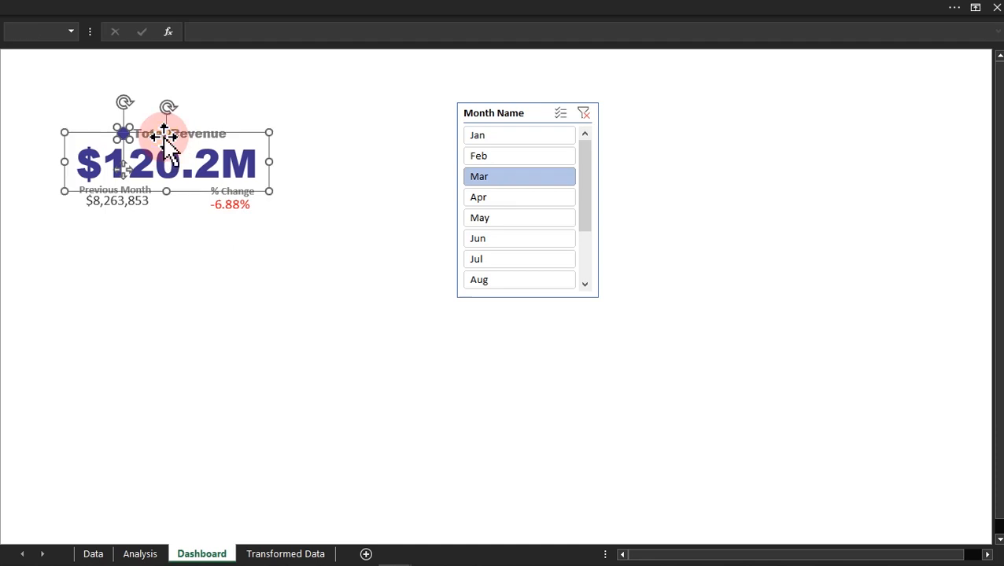
pyautogui.click(403, 264)
pyautogui.click(125, 131)
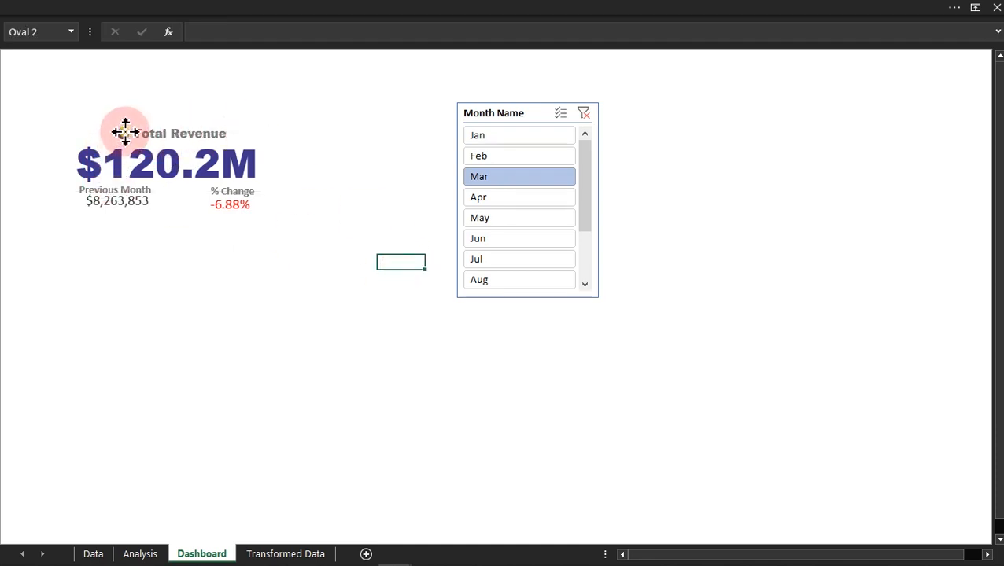
pyautogui.keyDown('ctrl'); pyautogui.click(192, 121); pyautogui.keyUp('ctrl')
pyautogui.moveTo(197, 116); pyautogui.dragTo(188, 229)
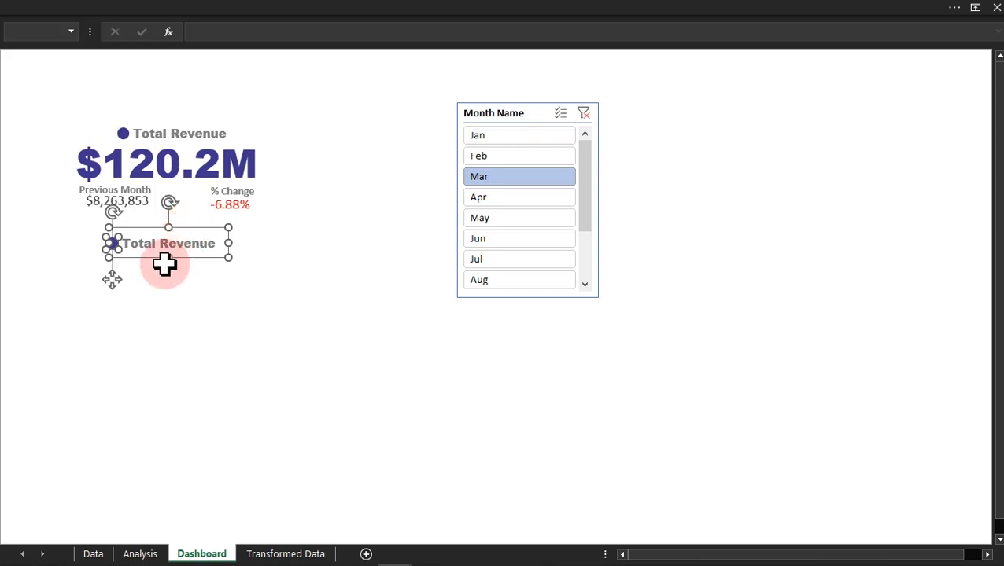
pyautogui.click(183, 319)
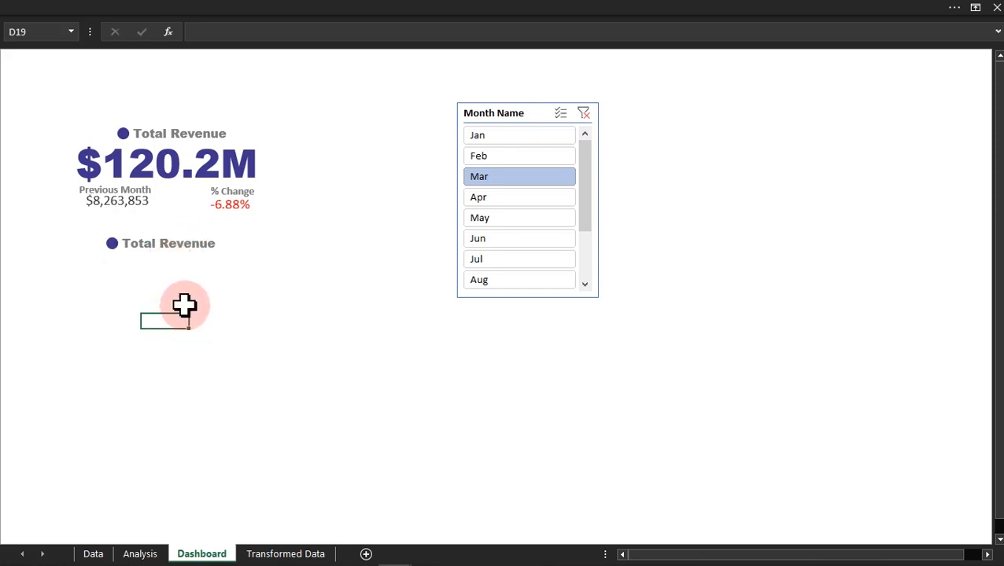
# Step: Change the text of the copied heading to Qty Ordered
pyautogui.click(164, 242)
pyautogui.tripleClick(163, 242)
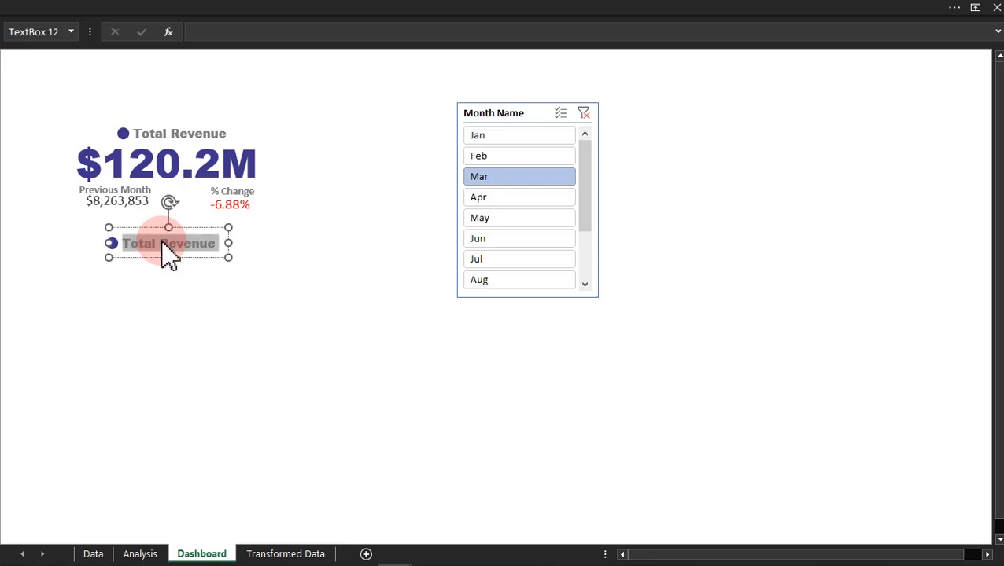
pyautogui.press('BackSpace')
pyautogui.write('Qty ')
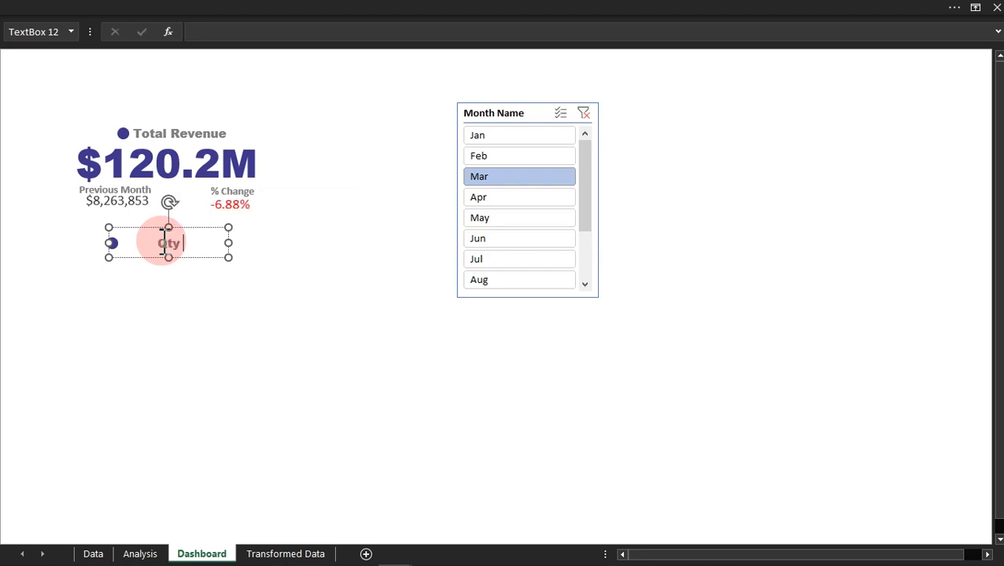
pyautogui.write('Ordered')
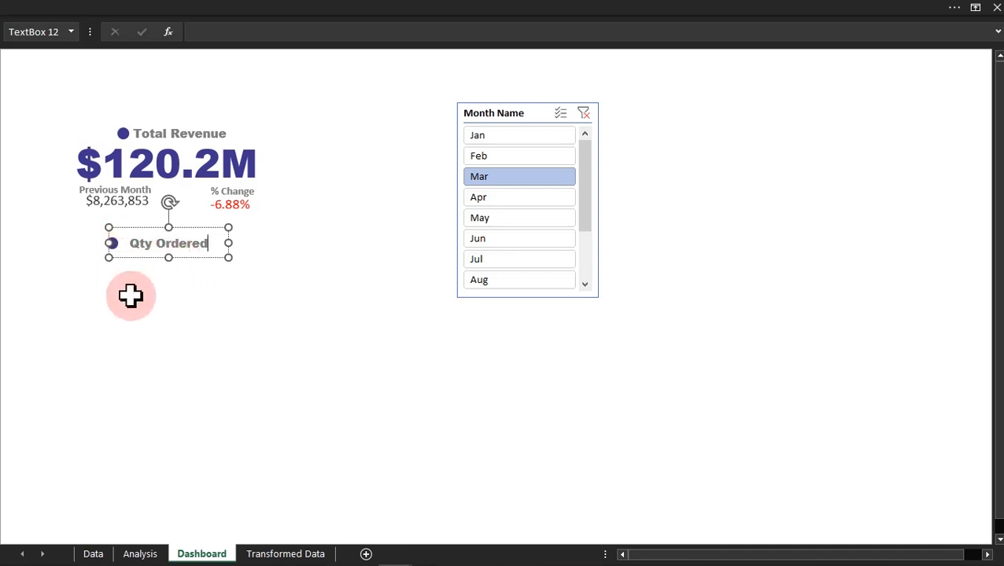
pyautogui.click(127, 294)
# Step: Duplicate the Qty Ordered heading with its dot below the original, and change the copy's text to Transaction
pyautogui.click(109, 244)
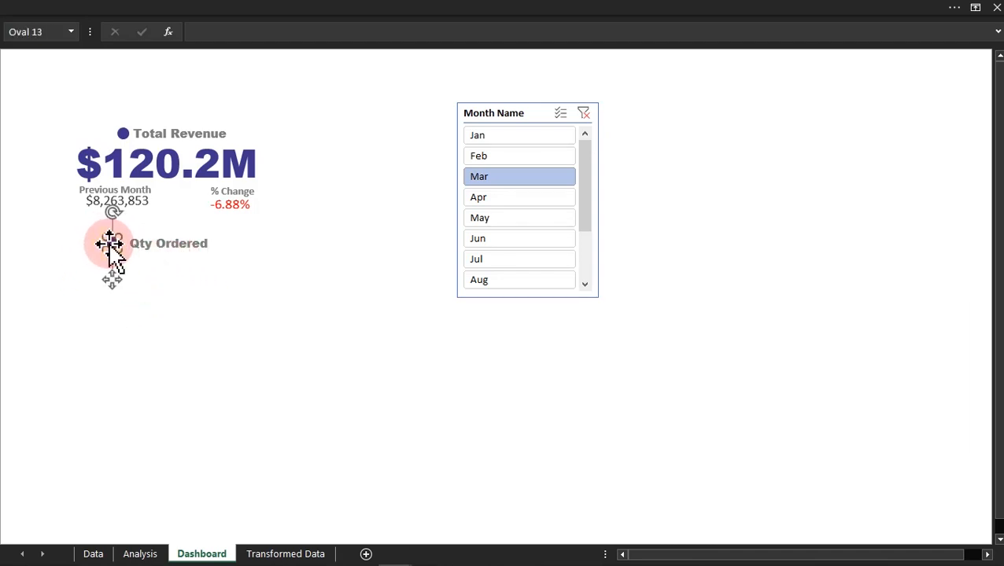
pyautogui.keyDown('shift'); pyautogui.click(150, 250); pyautogui.keyUp('shift')
pyautogui.moveTo(156, 260); pyautogui.dragTo(148, 326)
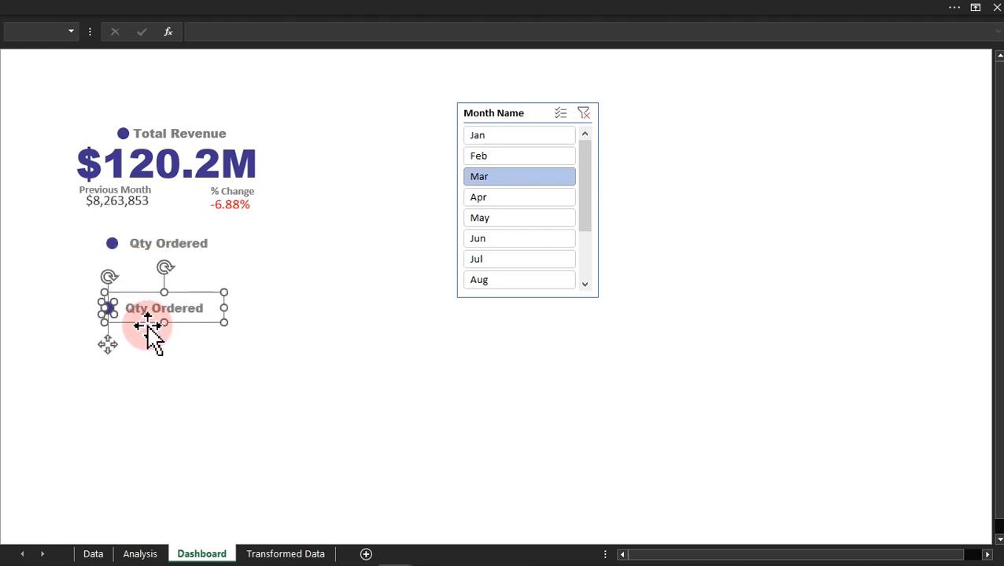
pyautogui.click(151, 309)
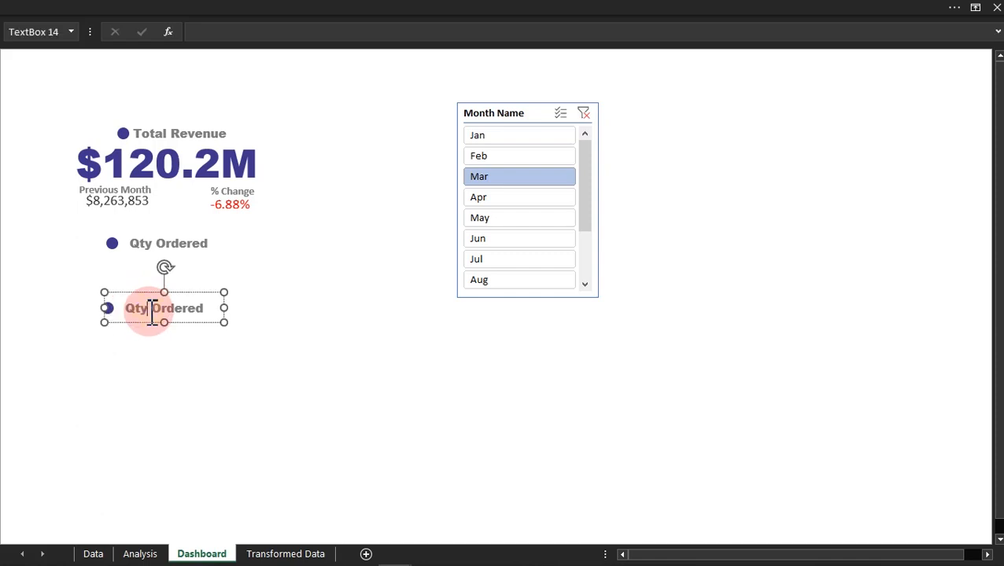
pyautogui.hotkey('ctrl', 'a')
pyautogui.write('T')
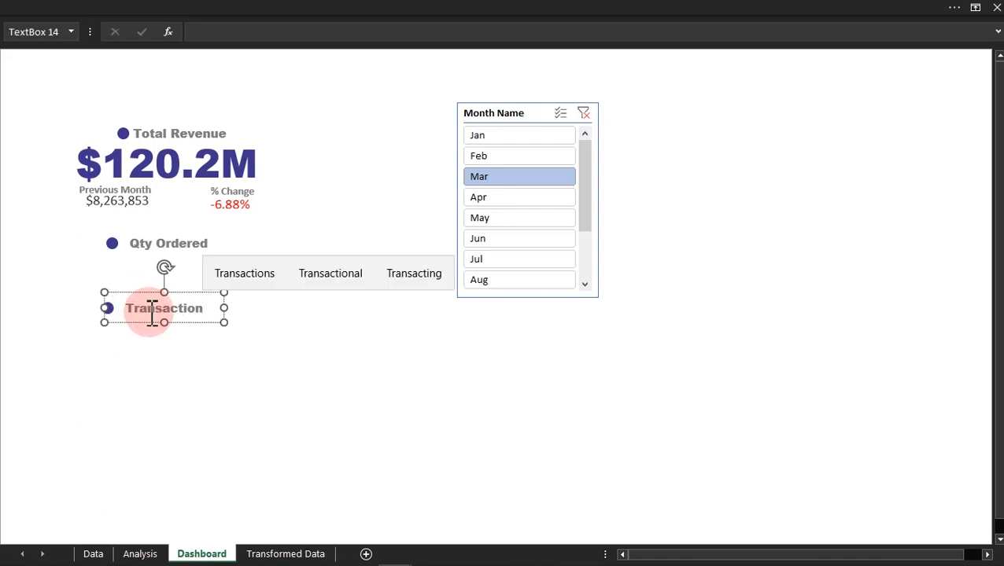
pyautogui.click(253, 376)
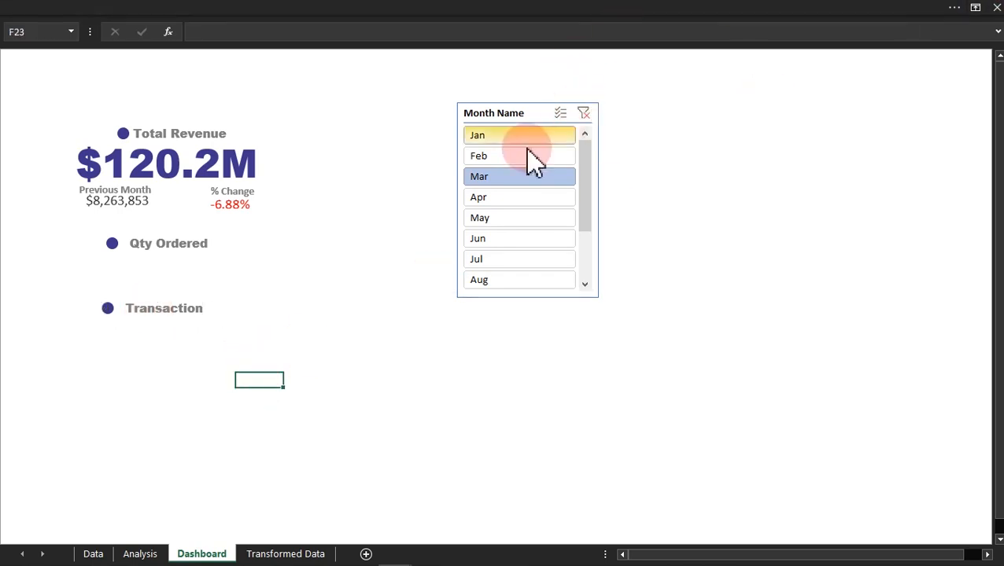
# Step: Duplicate the Qty Ordered and Transaction text boxes together, placing each copy directly beneath its heading
pyautogui.click(203, 246)
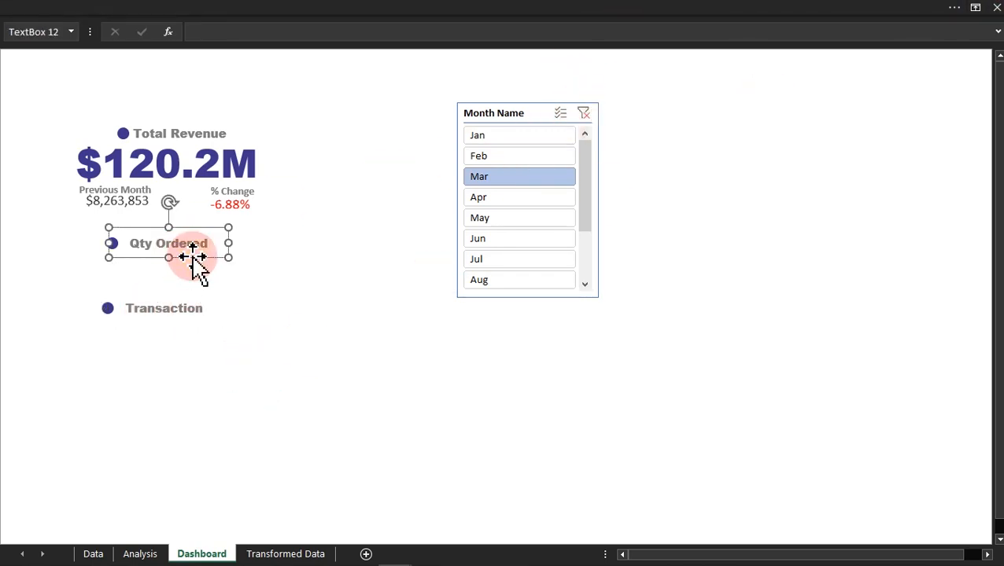
pyautogui.keyDown('ctrl'); pyautogui.click(188, 319); pyautogui.keyUp('ctrl')
pyautogui.moveTo(188, 319); pyautogui.dragTo(187, 337)
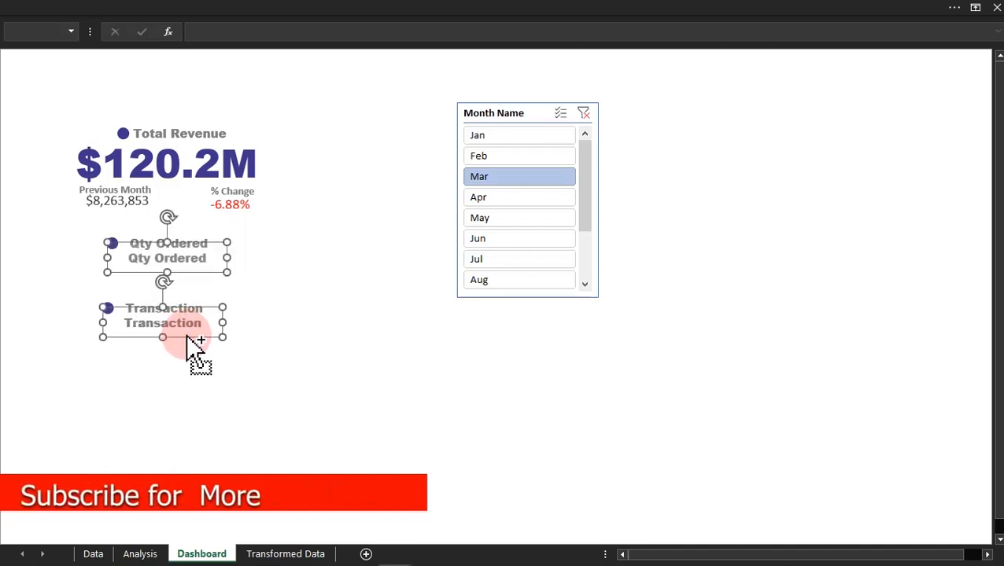
pyautogui.click(354, 364)
# Step: Link the text box beneath the Qty Ordered heading to the Units Sold value with =Analysis!D6
pyautogui.click(160, 261)
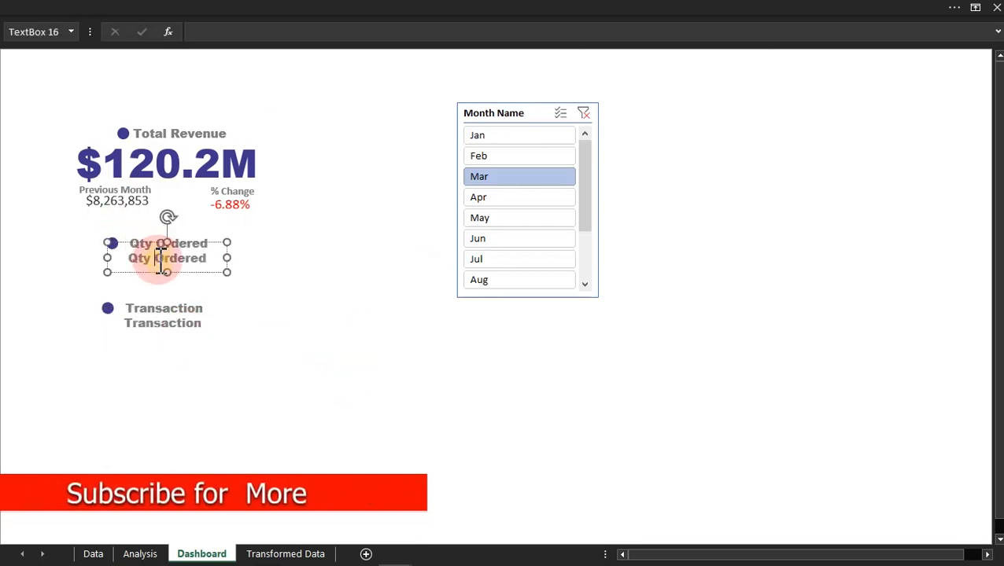
pyautogui.click(206, 30)
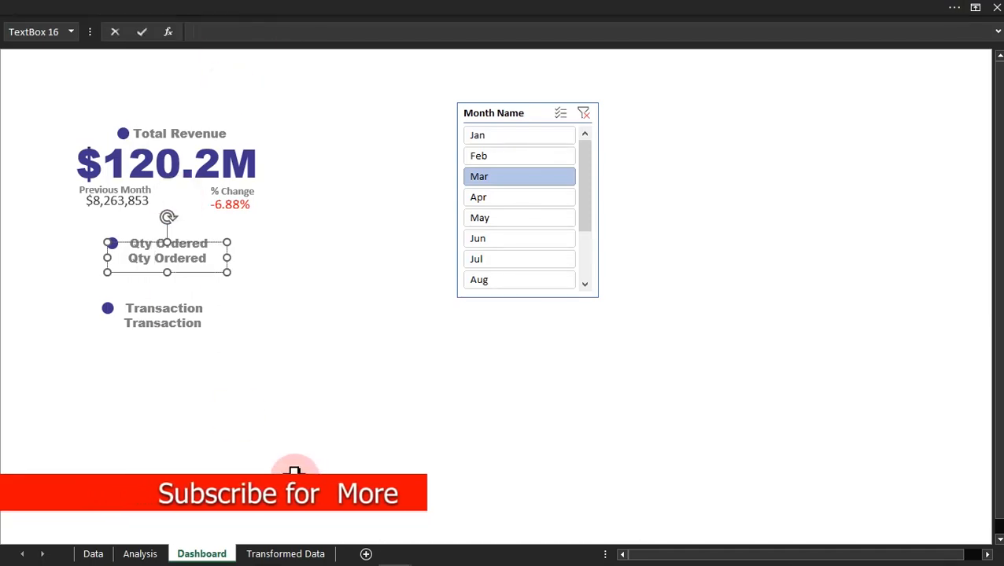
pyautogui.write('=')
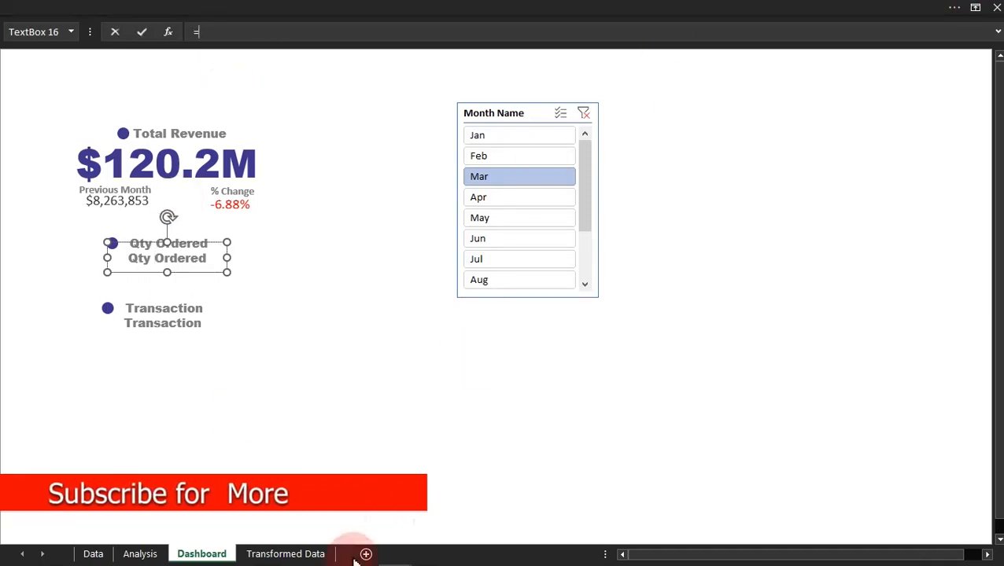
pyautogui.click(146, 554)
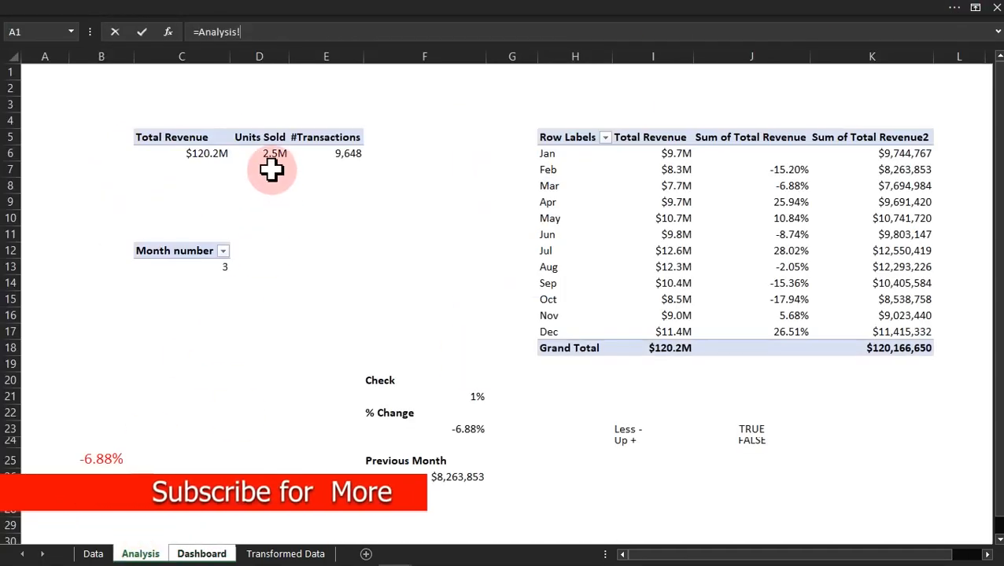
pyautogui.press('Return')
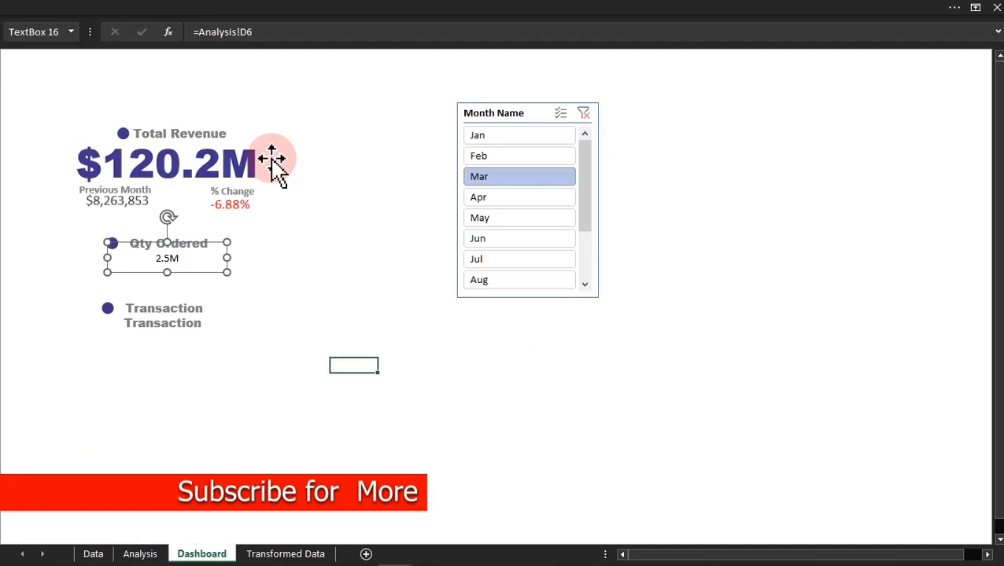
# Step: Link the text box beneath the Transaction heading to the #Transactions value with =Analysis!E6
pyautogui.click(175, 323)
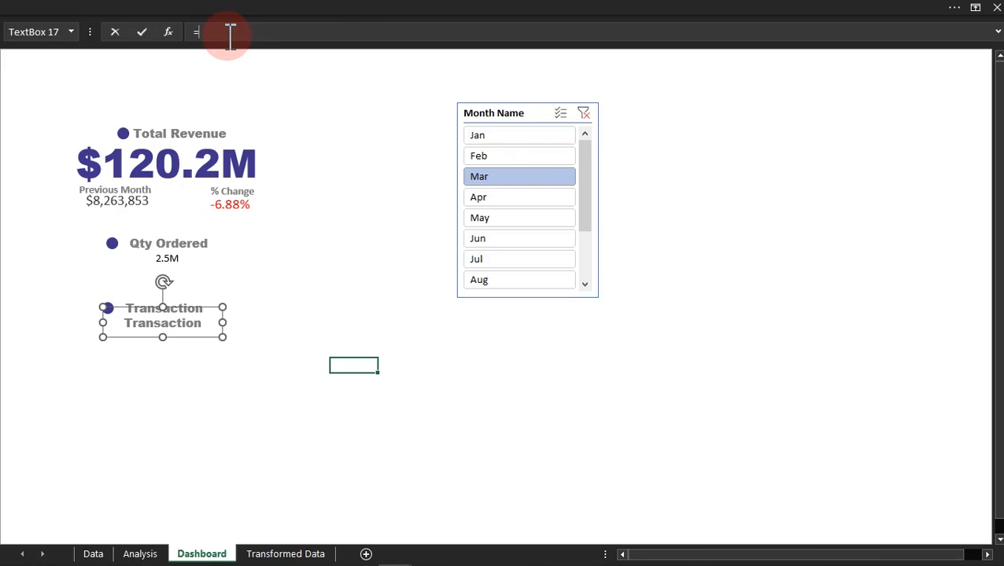
pyautogui.click(140, 553)
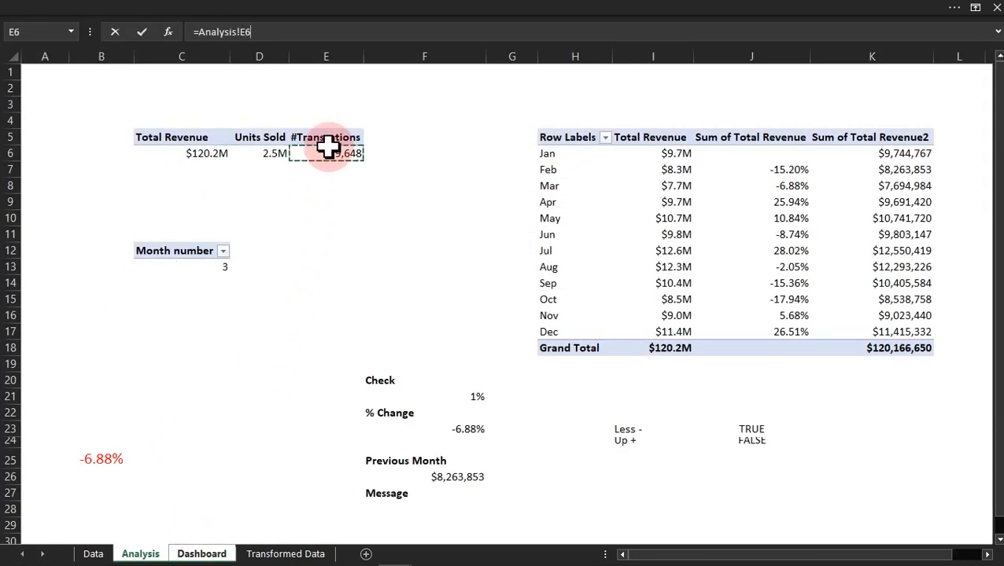
pyautogui.press('Return')
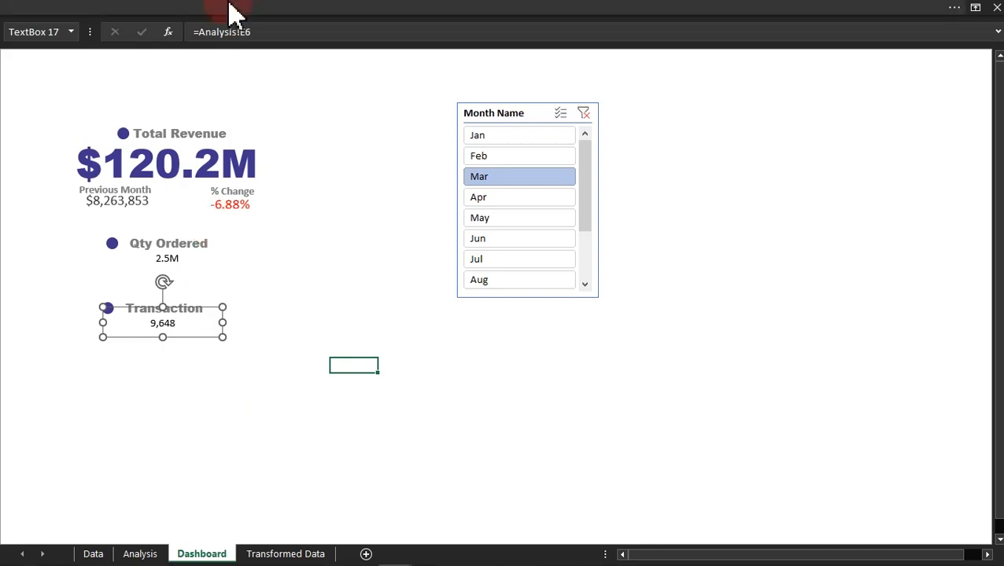
# Step: Copy the Total Revenue value's formatting onto the Qty Ordered and Transaction values with Format Painter
pyautogui.click(217, 164)
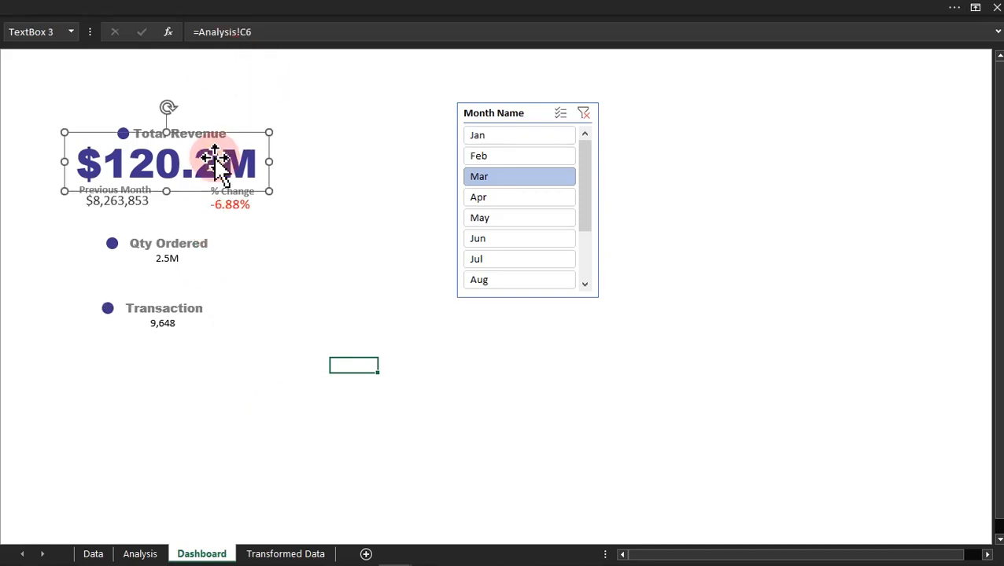
pyautogui.click(103, 12)
pyautogui.click(44, 93)
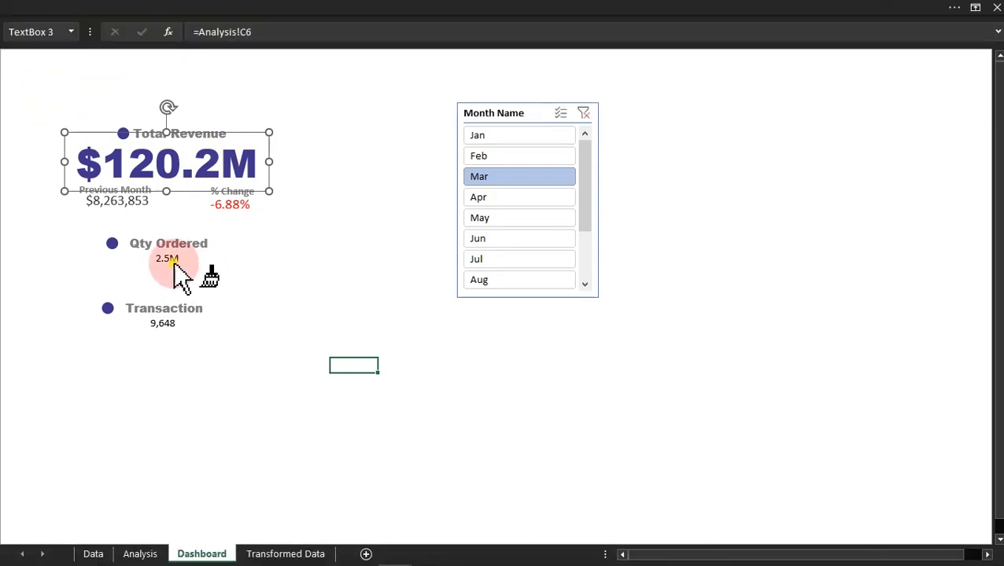
pyautogui.click(174, 264)
pyautogui.click(167, 324)
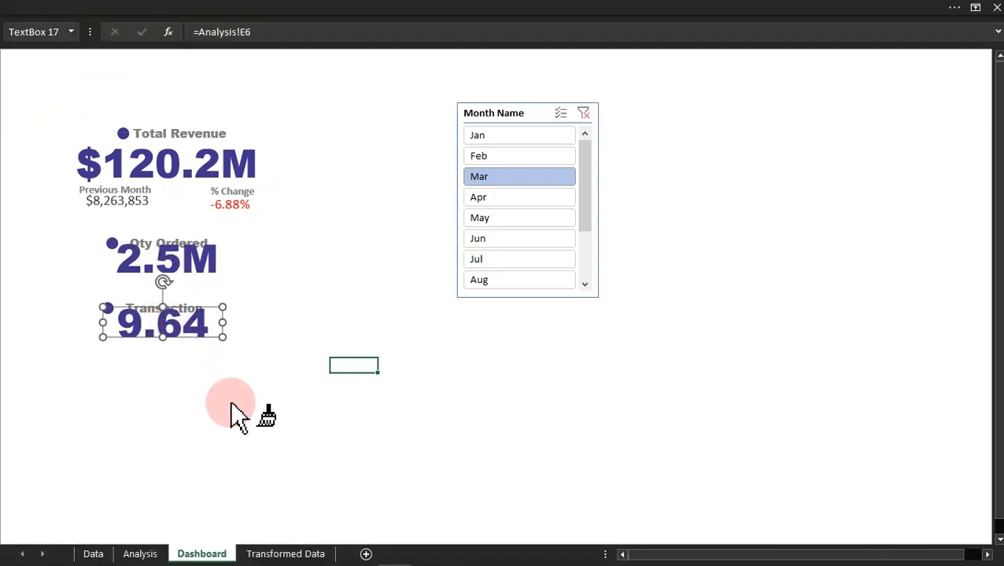
pyautogui.press('Escape')
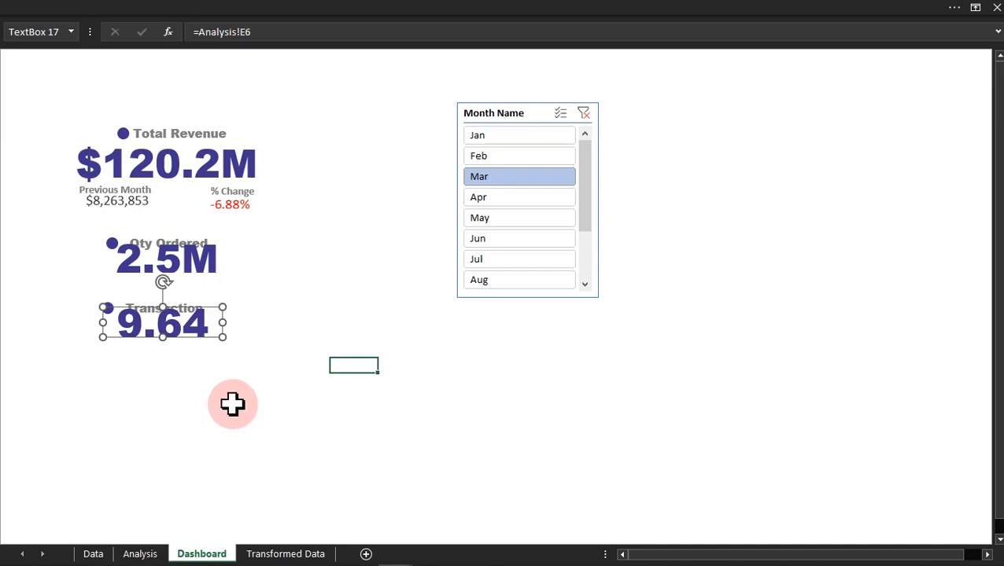
# Step: Reduce the font size of both the Qty Ordered and Transaction values to 24
pyautogui.keyDown('shift'); pyautogui.click(199, 267); pyautogui.keyUp('shift')
pyautogui.click(183, 11)
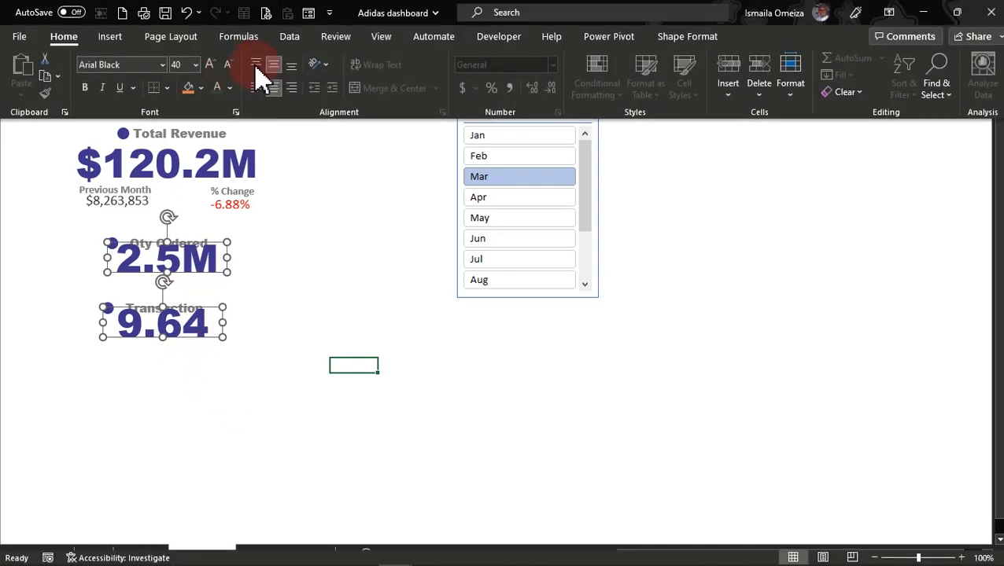
pyautogui.click(227, 66)
pyautogui.click(227, 66)
pyautogui.click(227, 66)
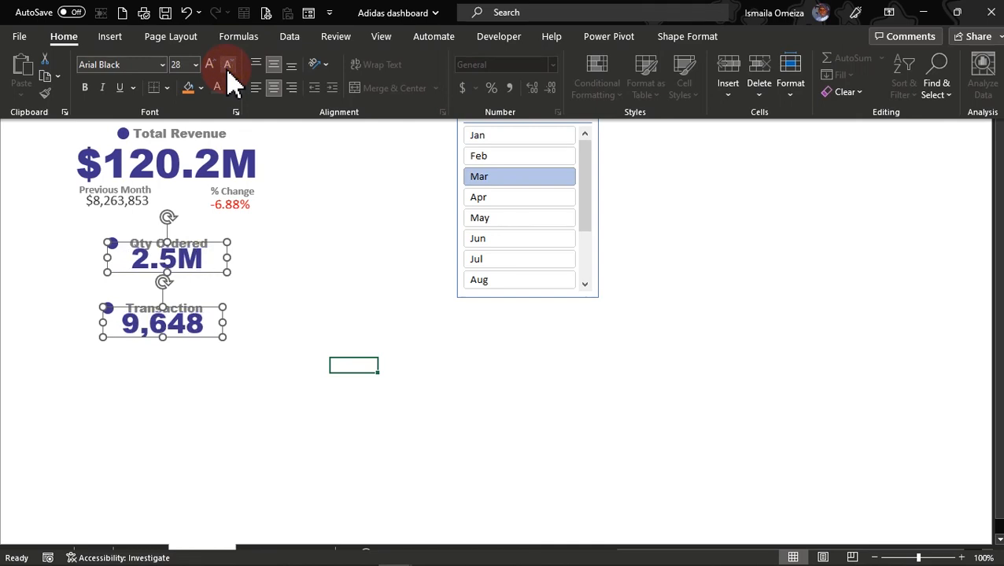
pyautogui.click(227, 66)
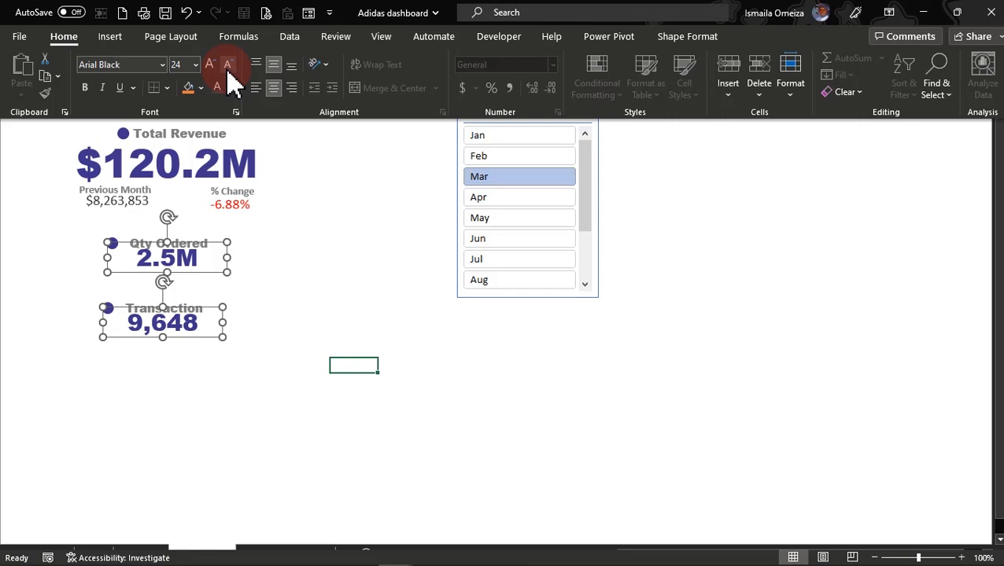
pyautogui.click(294, 280)
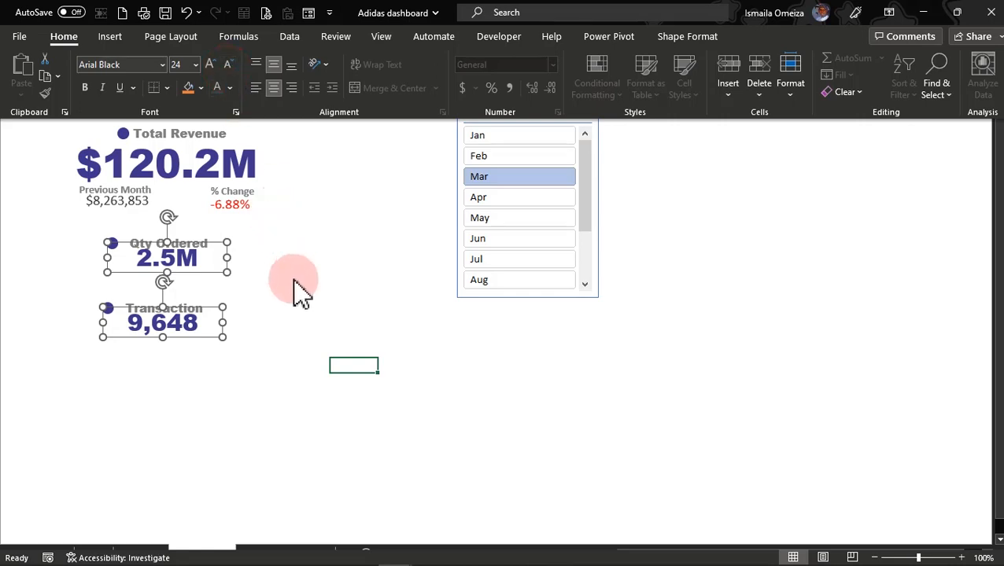
pyautogui.hotkey('ctrl', 'shift', 'F1')
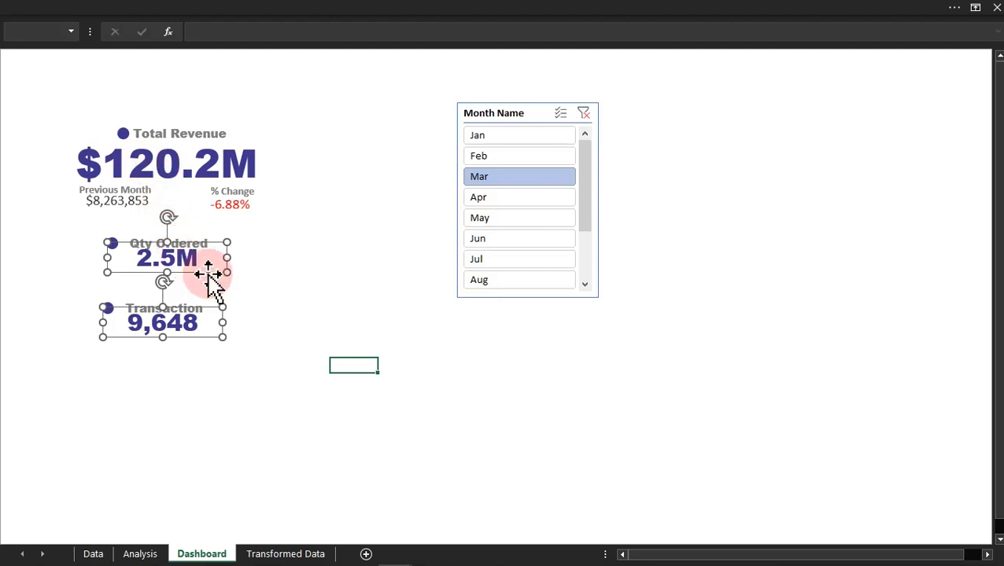
# Step: Set the font of the Qty Ordered and Transaction values to Arial and make them bold
pyautogui.click(254, 11)
pyautogui.click(128, 65)
pyautogui.click(134, 64)
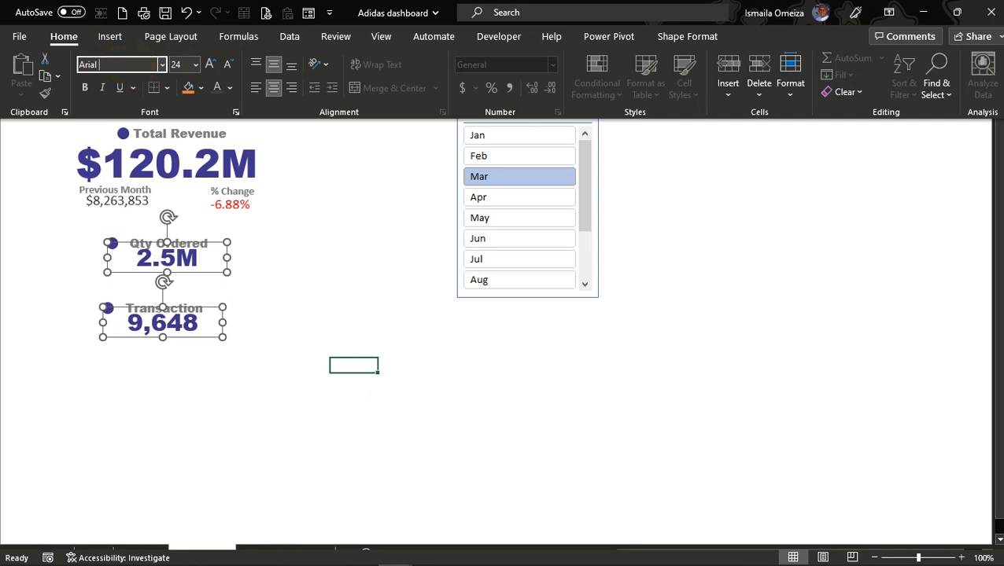
pyautogui.press('Return')
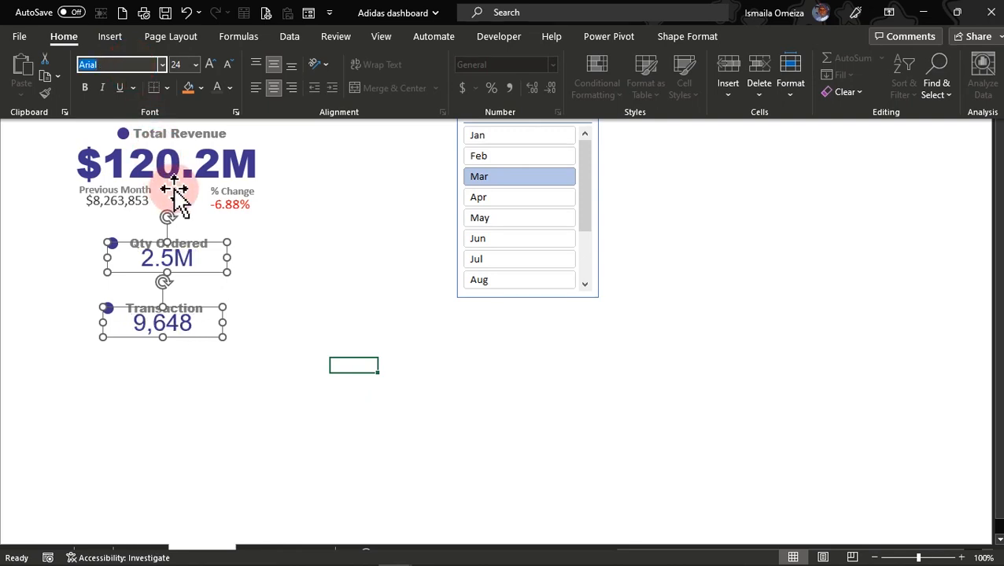
pyautogui.click(91, 95)
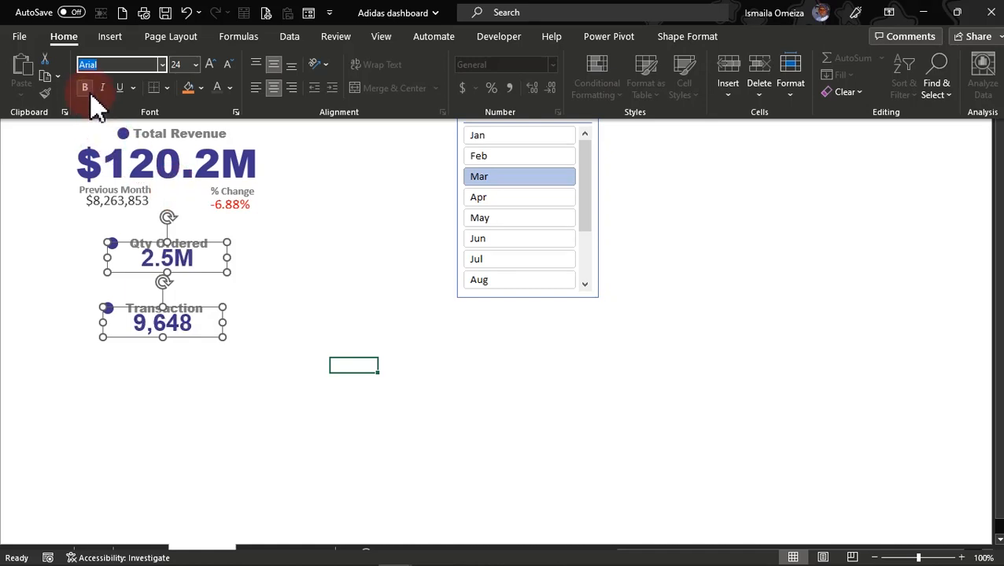
pyautogui.hotkey('ctrl', 'shift', 'F1')
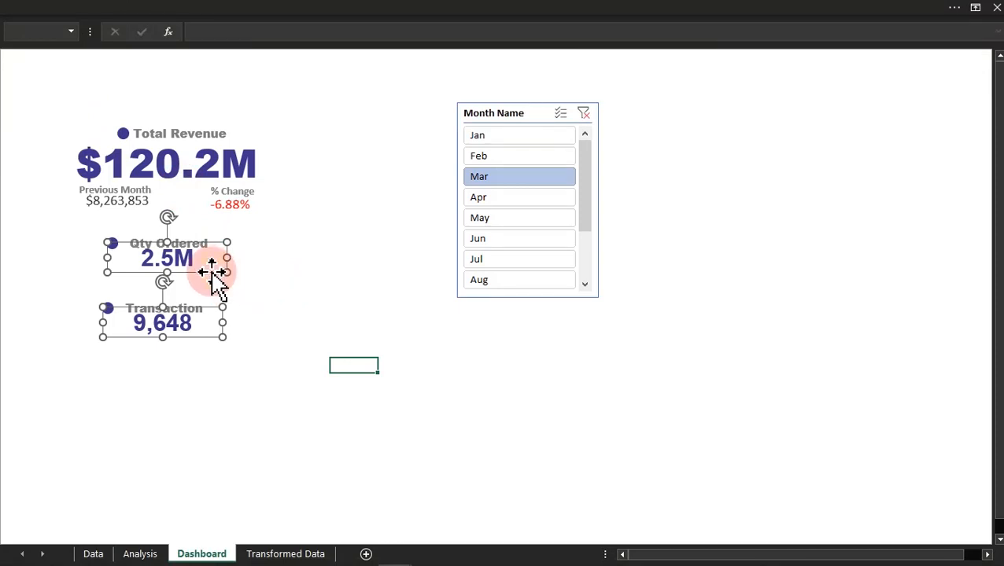
# Step: Nudge the Qty Ordered and Transaction values slightly downward beneath their headings
pyautogui.press('Down')
pyautogui.press('Down')
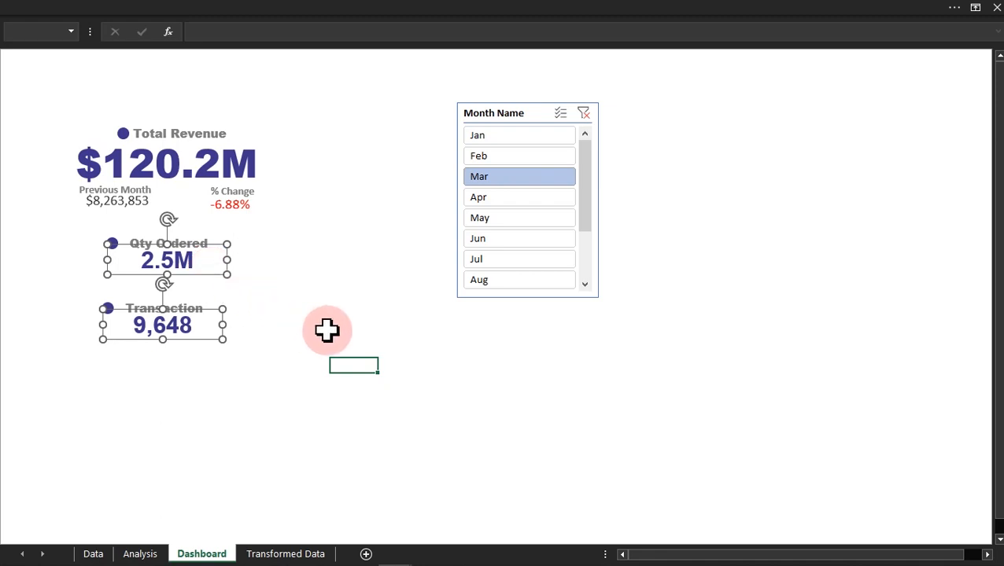
pyautogui.click(298, 334)
# Step: Set the Qty Ordered value's font color to the custom purple #A54DA5
pyautogui.click(165, 268)
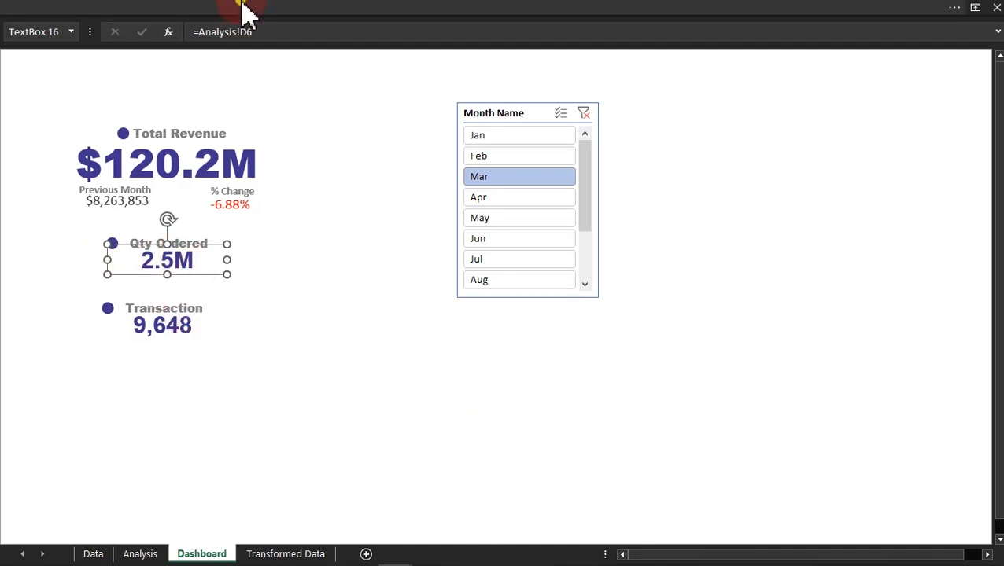
pyautogui.click(230, 88)
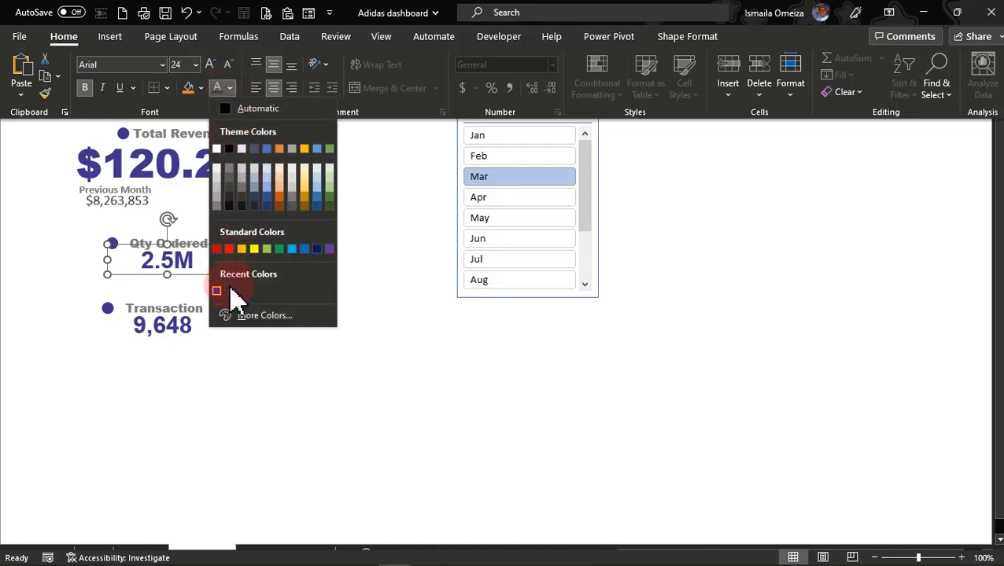
pyautogui.click(239, 314)
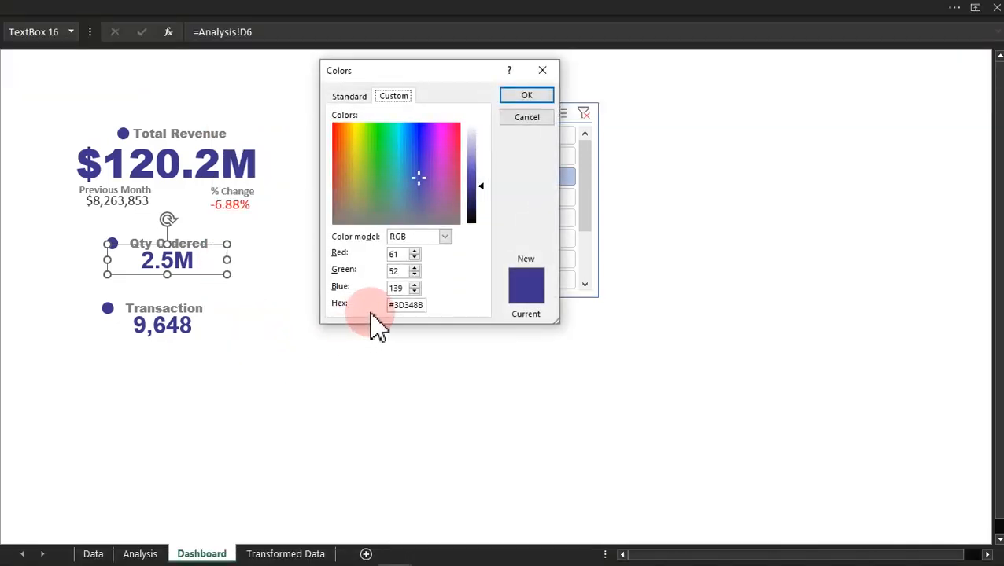
pyautogui.click(418, 307)
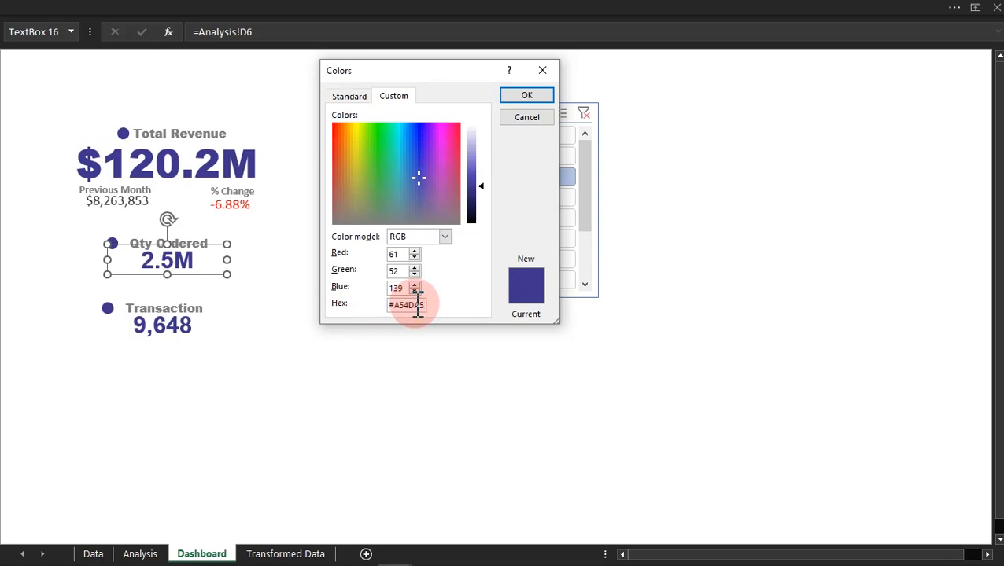
pyautogui.write('#A54DA5')
pyautogui.click(527, 96)
pyautogui.click(227, 251)
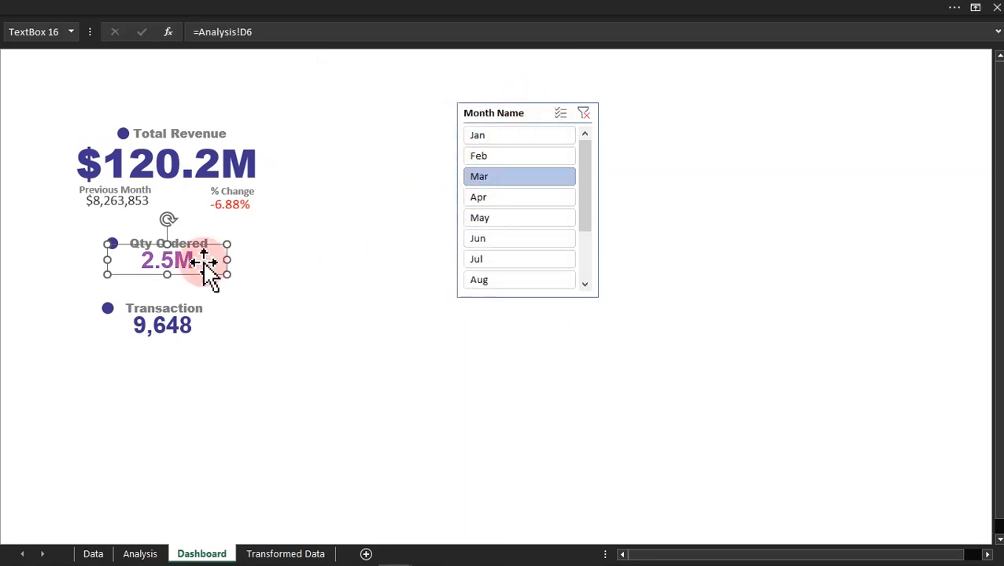
# Step: Fill the circle beside the Qty Ordered heading with the same recent purple as its value
pyautogui.click(52, 265)
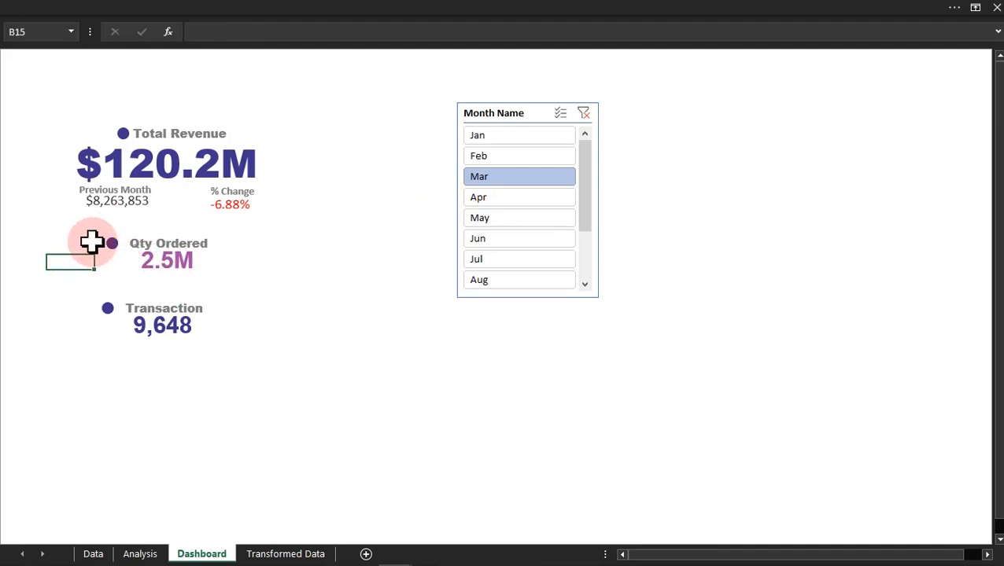
pyautogui.click(225, 11)
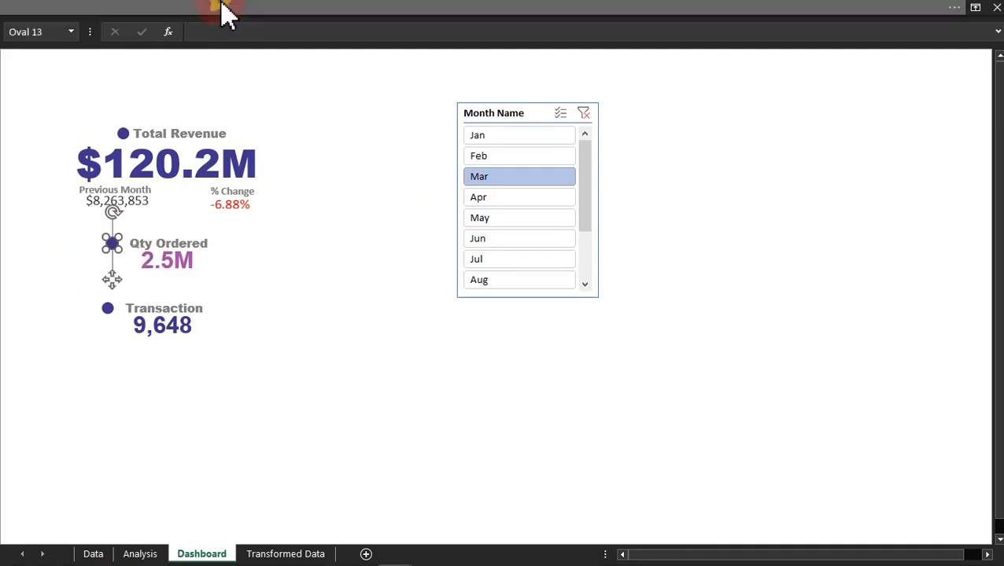
pyautogui.click(203, 88)
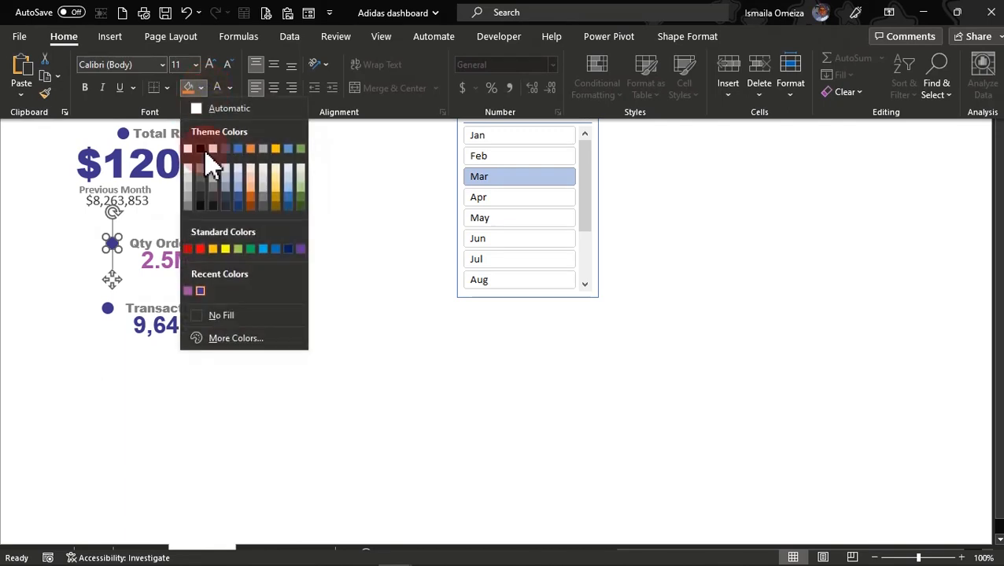
pyautogui.click(198, 292)
pyautogui.click(260, 316)
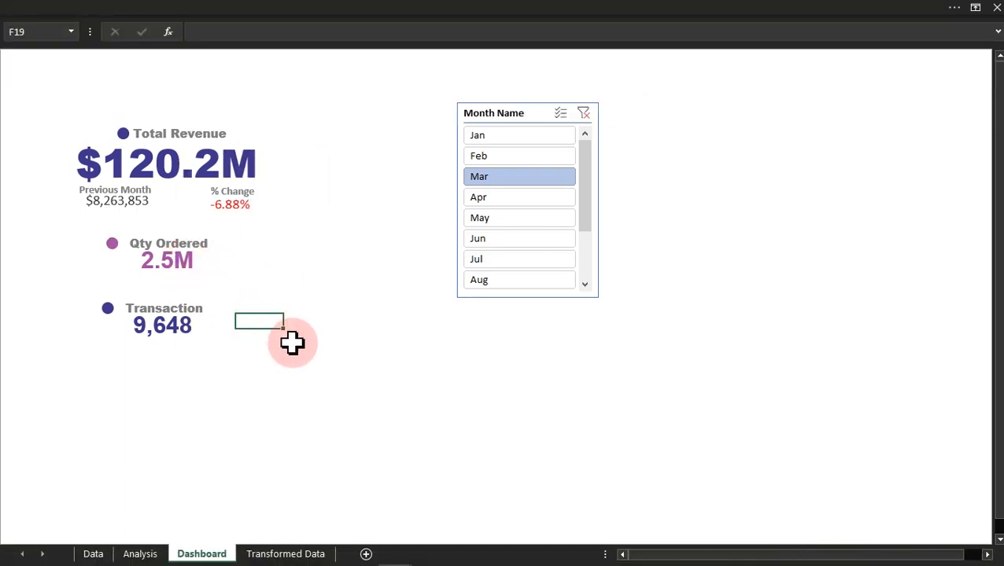
pyautogui.click(181, 363)
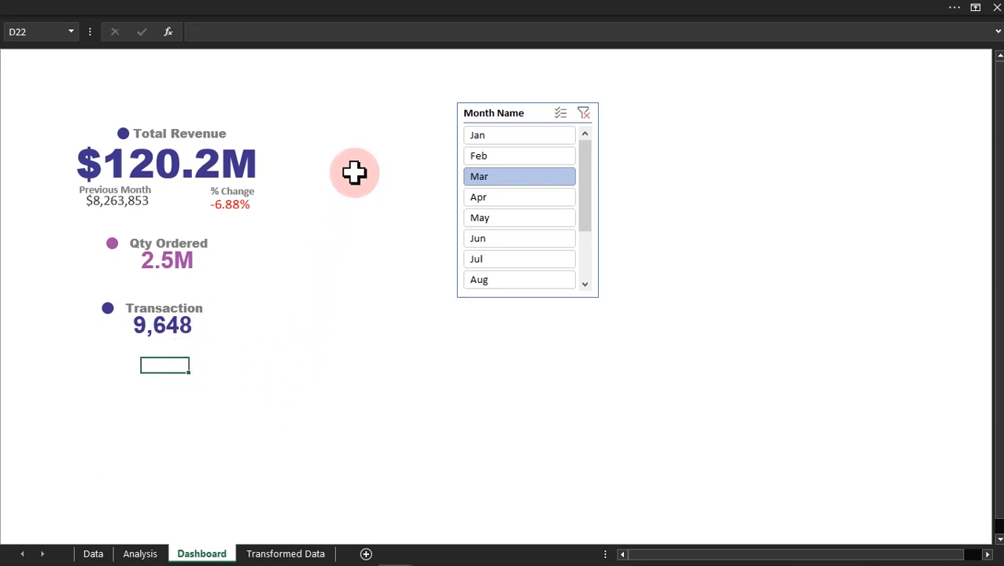
# Step: Filter the dashboard by Feb, Apr and May in turn with the Month Name slicer to check whether the KPI cards respond
pyautogui.click(518, 156)
pyautogui.click(512, 198)
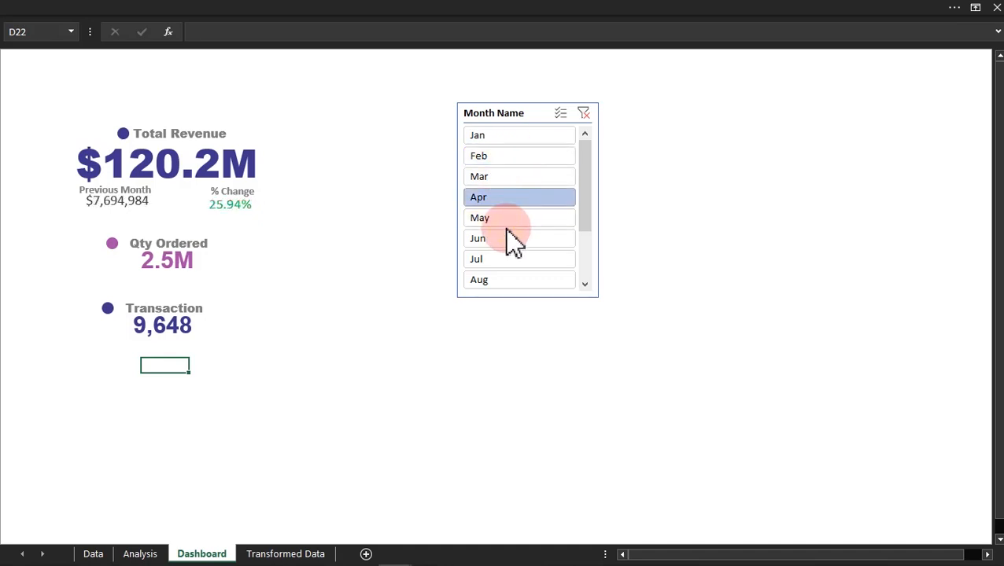
pyautogui.click(513, 219)
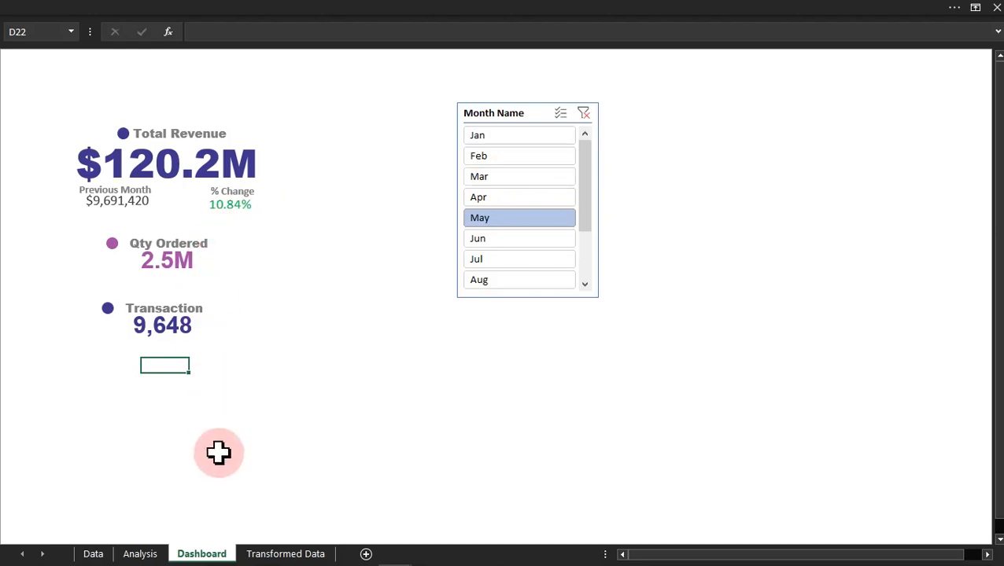
# Step: On the Analysis sheet, connect the Total Revenue, Units Sold and #Transactions PivotTable to the Month Name slicer
pyautogui.click(140, 554)
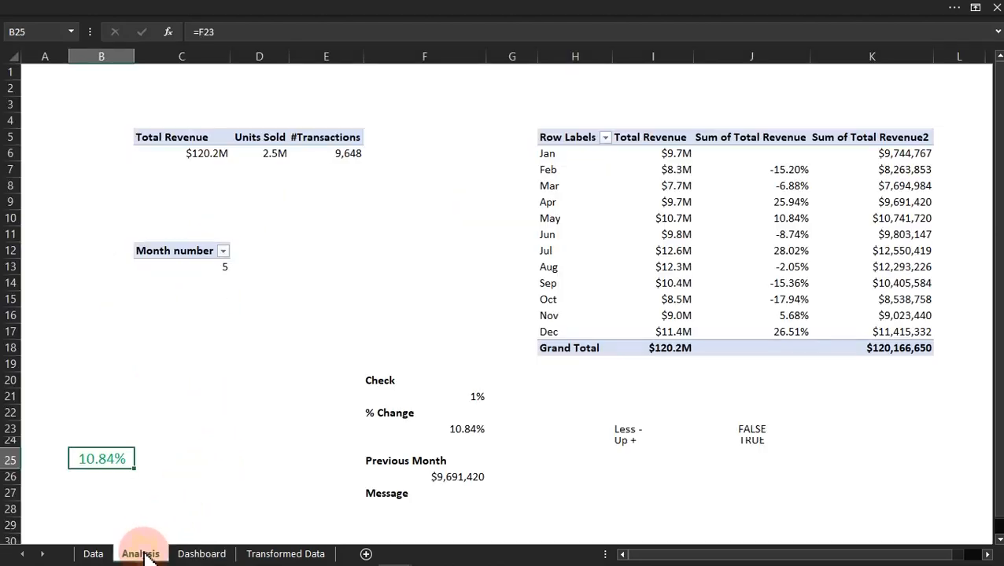
pyautogui.click(260, 153)
pyautogui.click(176, 5)
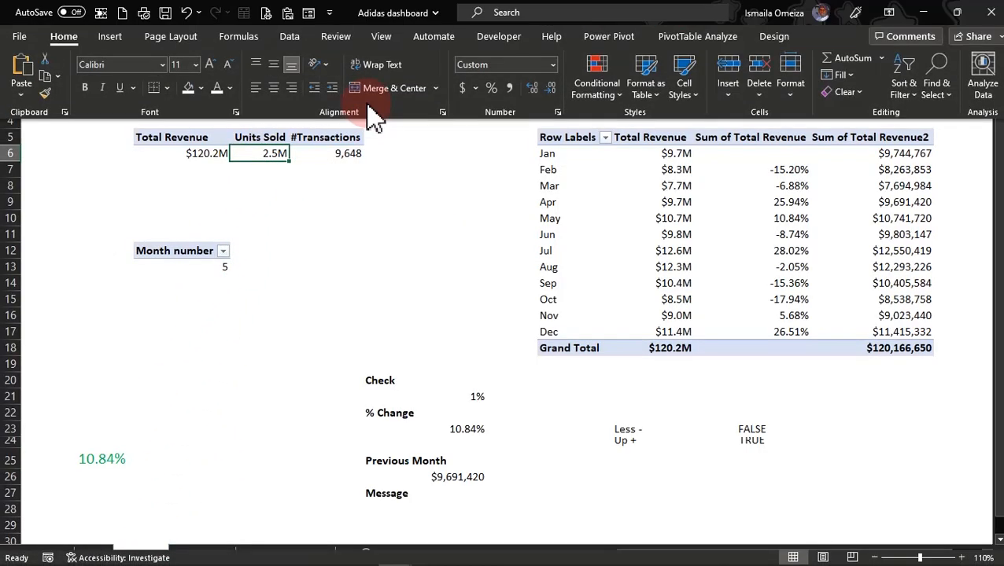
pyautogui.click(670, 35)
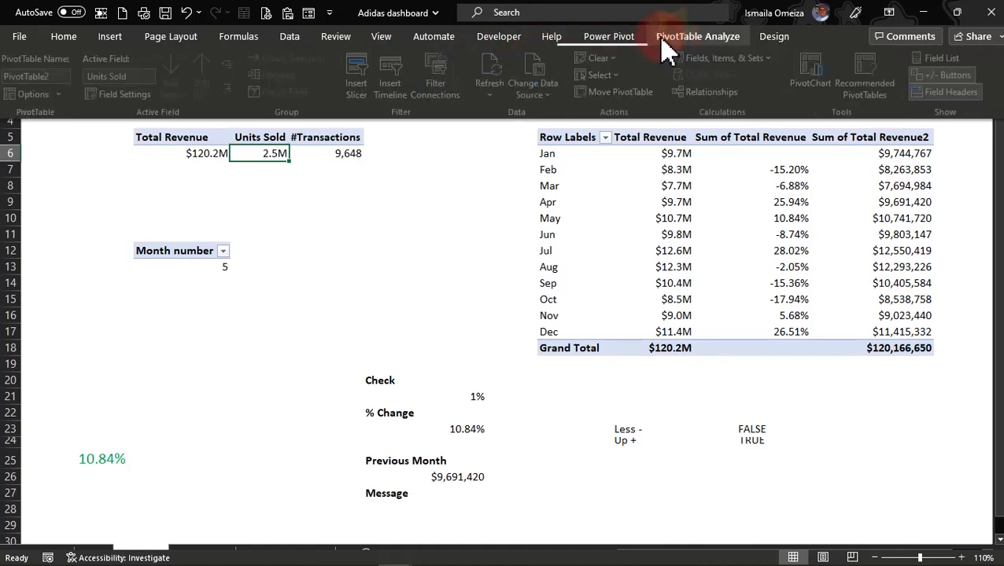
pyautogui.click(443, 86)
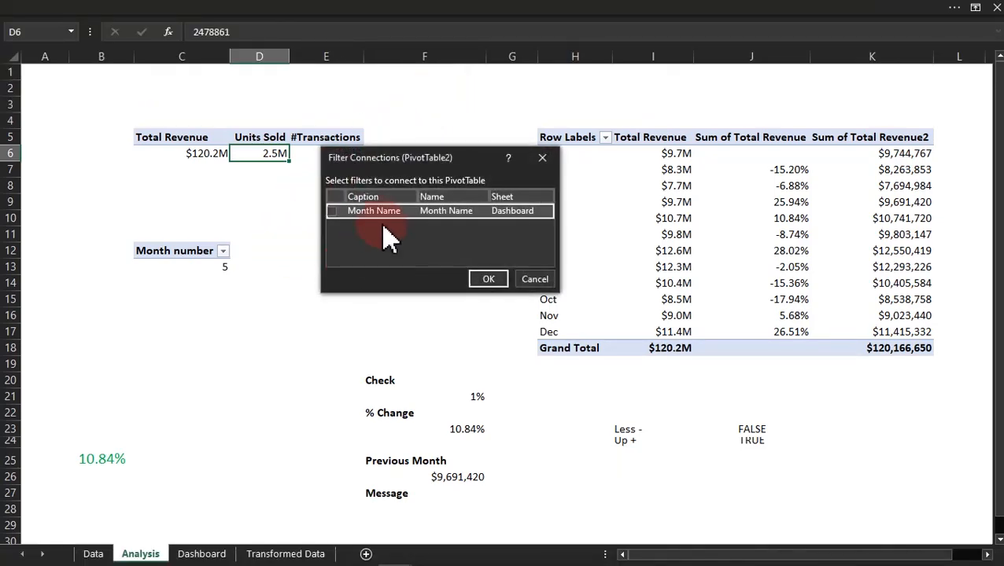
pyautogui.click(331, 210)
pyautogui.click(482, 282)
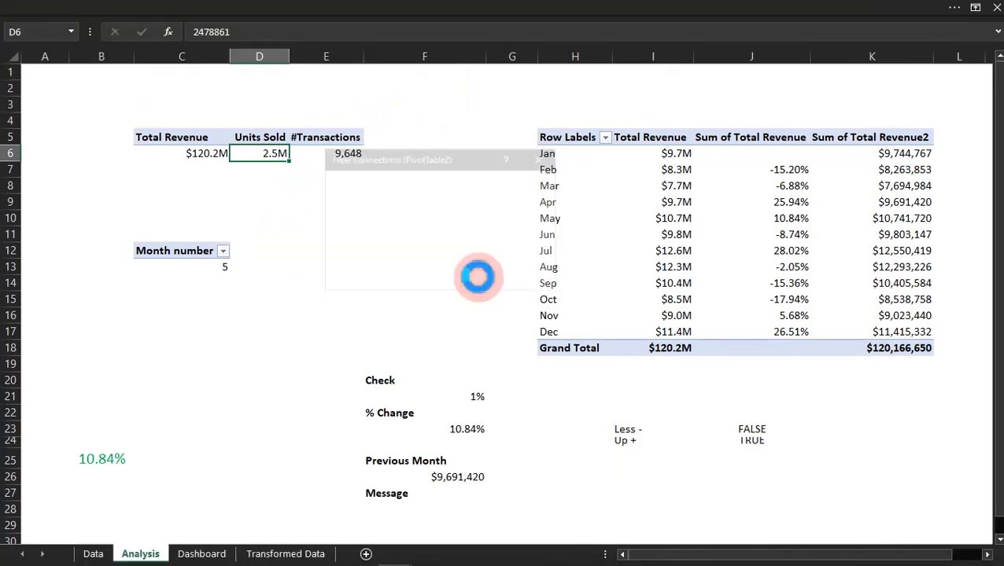
# Step: Return to the Dashboard sheet and filter by Jun and Jul with the Month Name slicer to check the KPI cards
pyautogui.click(212, 554)
pyautogui.click(508, 238)
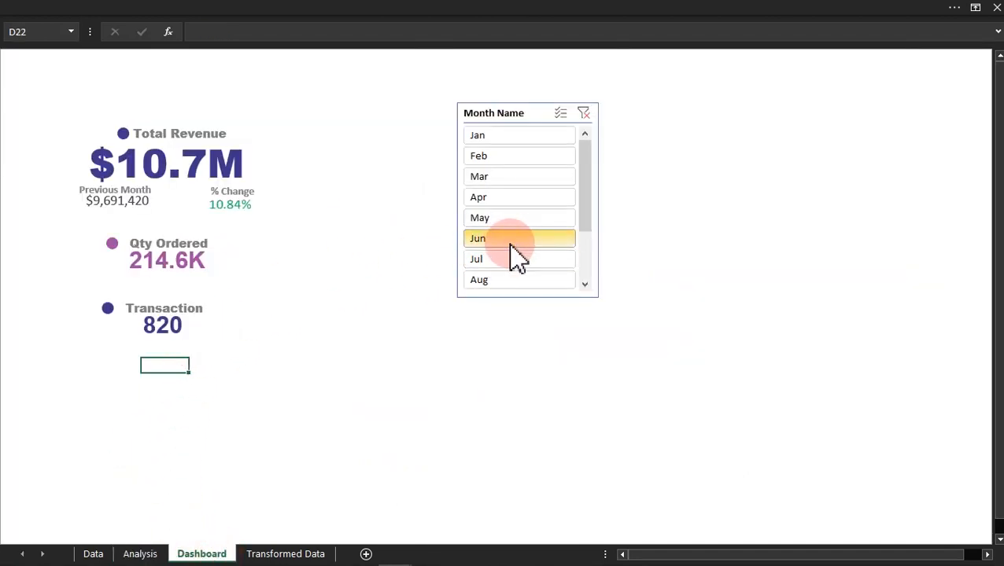
pyautogui.click(508, 260)
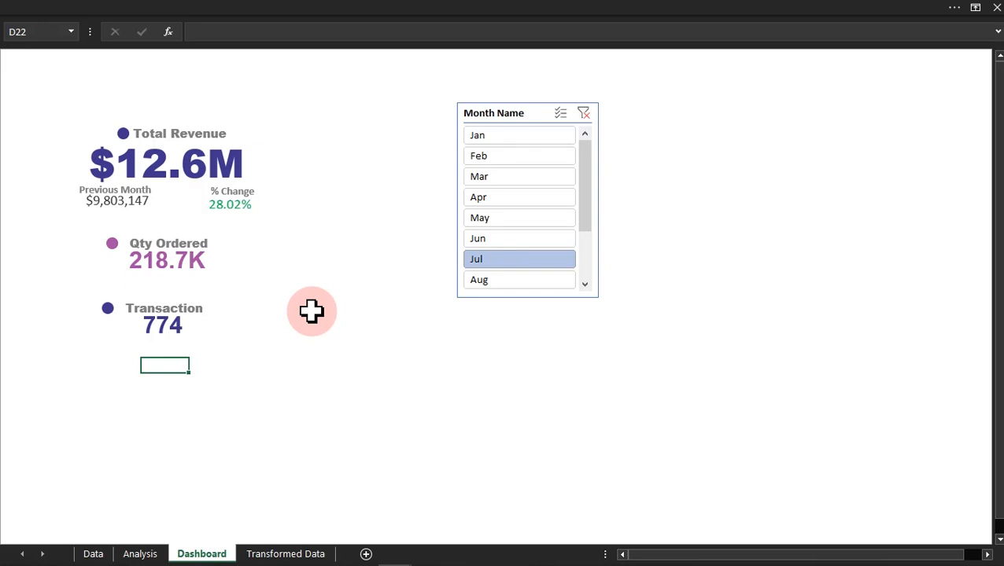
# Step: Switch to the finished Adidas Sales Dashboard workbook and delete the stray percentage text box over the Male product chart
pyautogui.moveTo(385, 557)
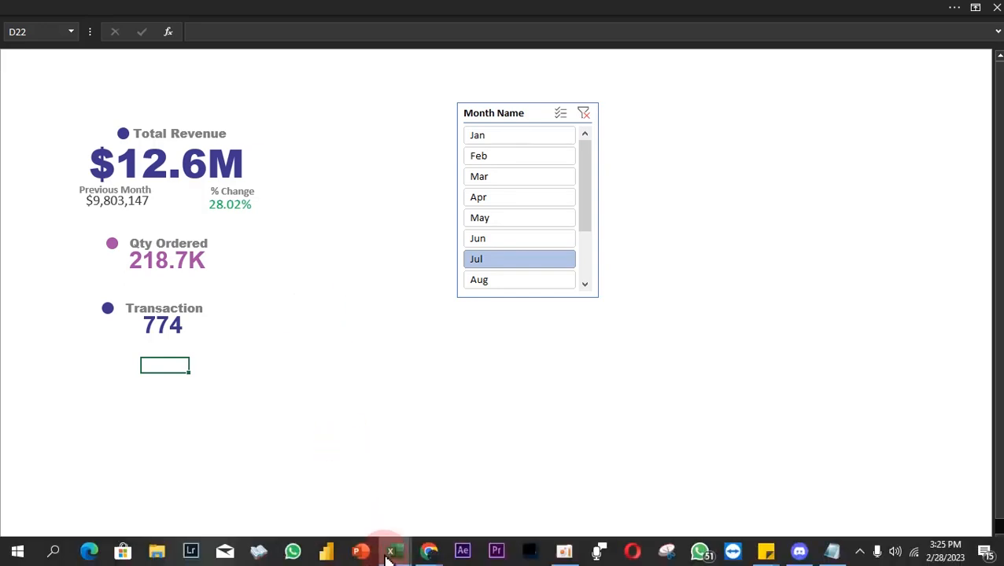
pyautogui.click(343, 510)
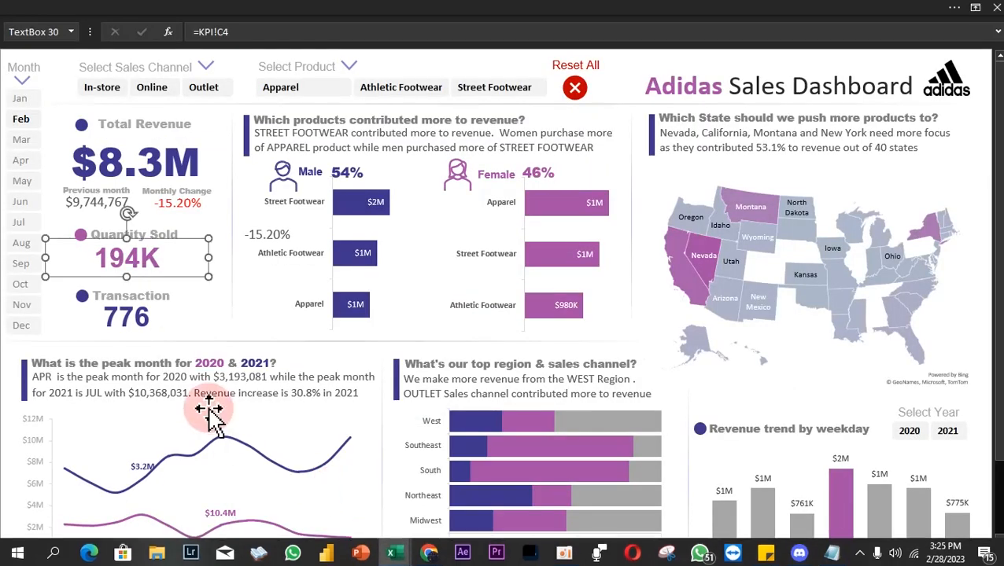
pyautogui.click(9, 382)
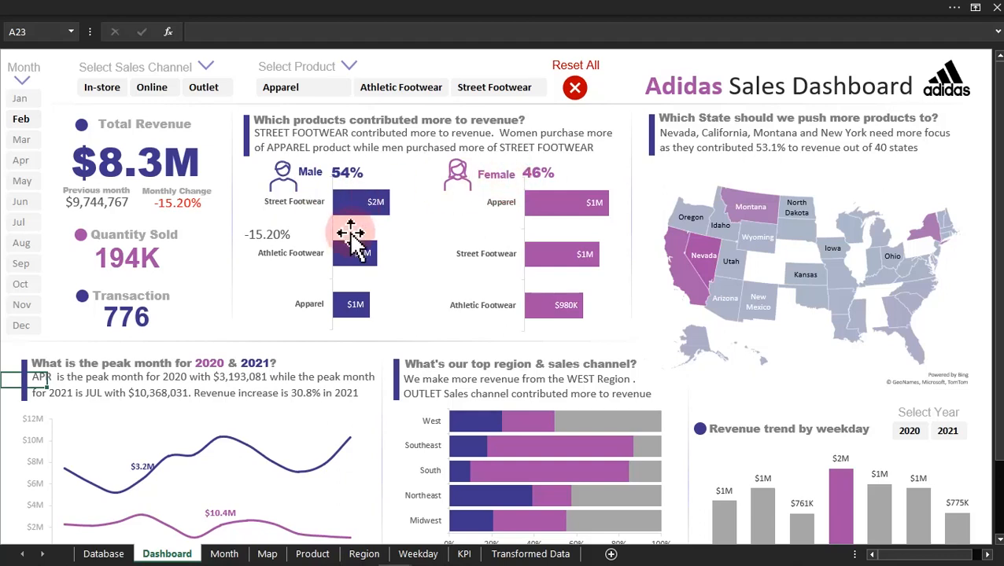
pyautogui.click(275, 235)
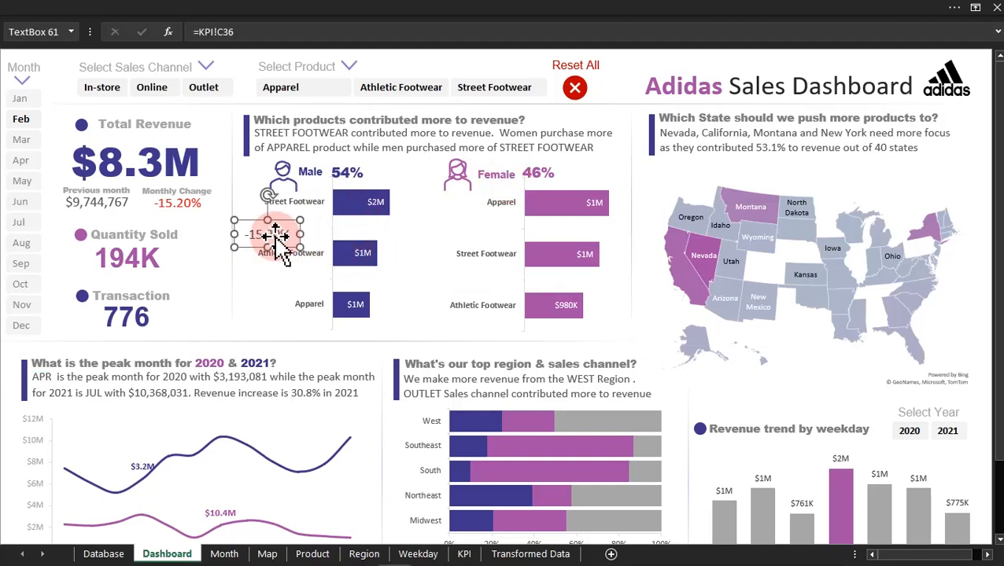
pyautogui.press('Delete')
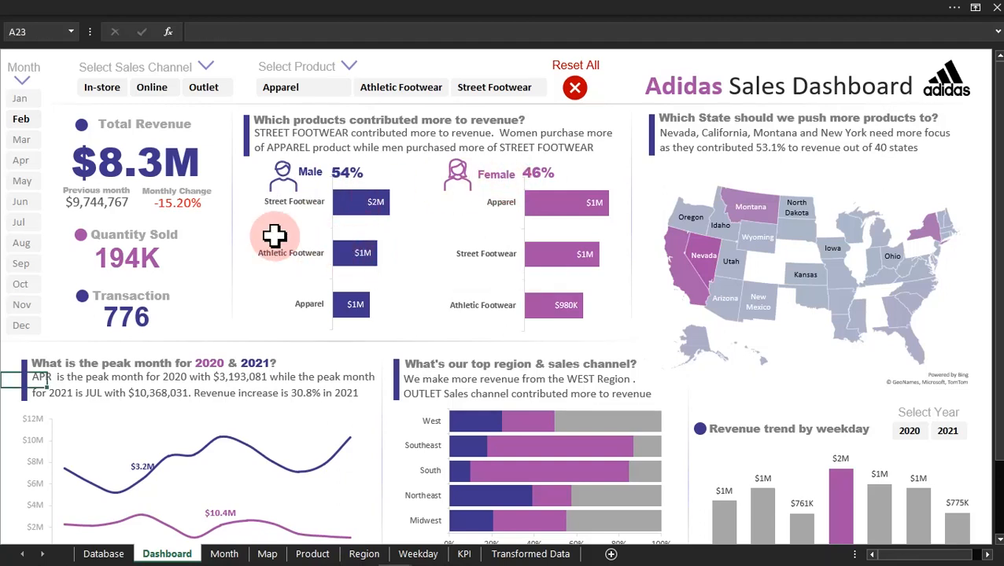